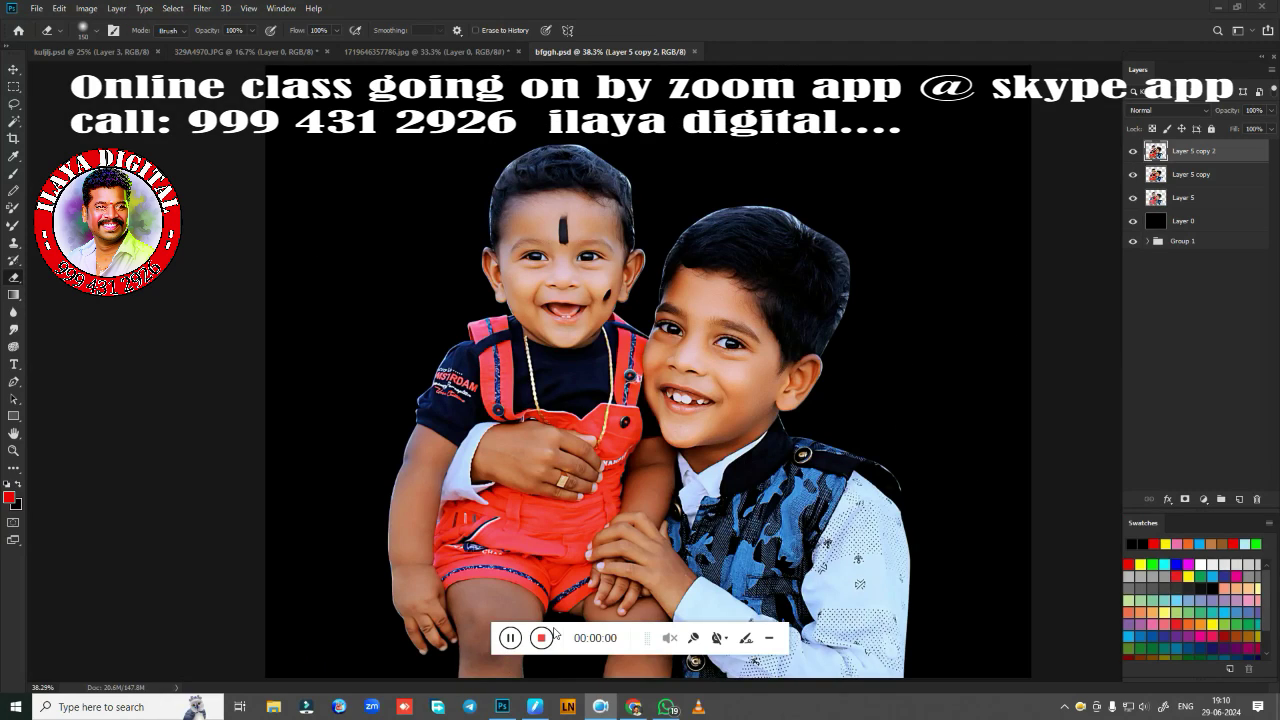
Add a new empty Layer 6 at the top of the layer stack
scroll(726, 315, "up", 3)
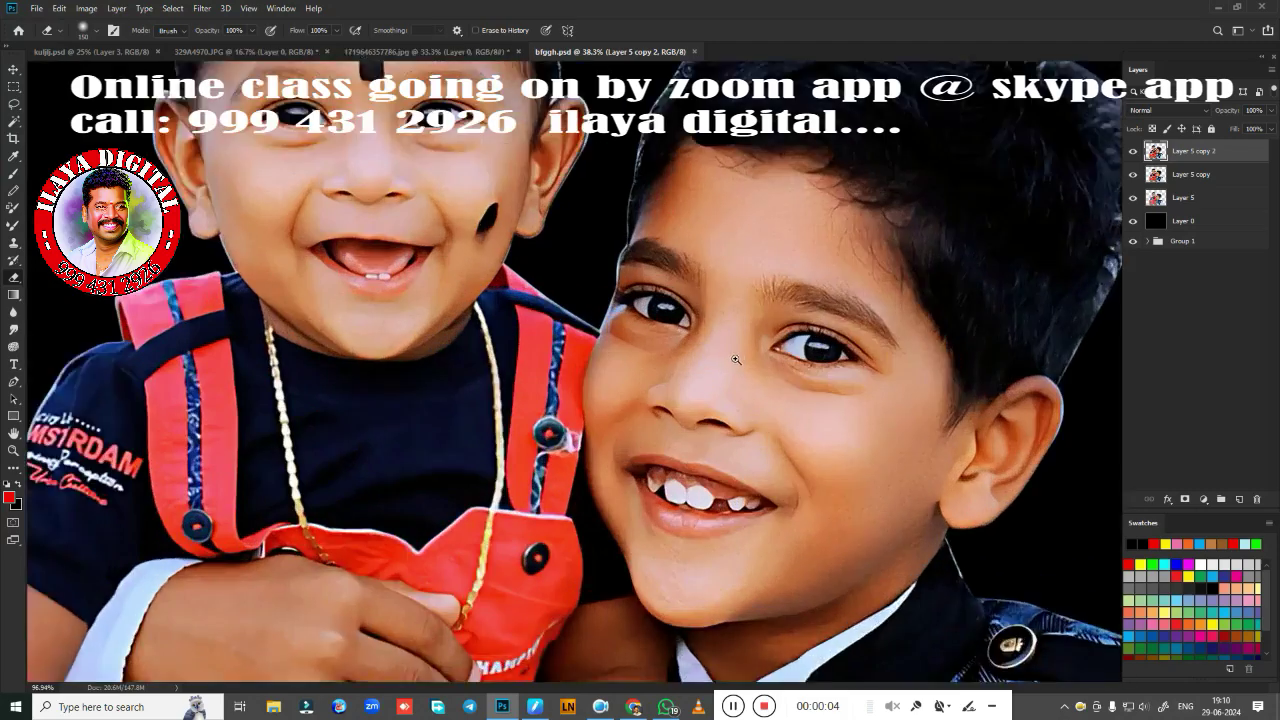
scroll(726, 315, "up", 2)
scroll(726, 315, "up", 2)
left_click(1239, 498)
scroll(613, 402, "down", 2)
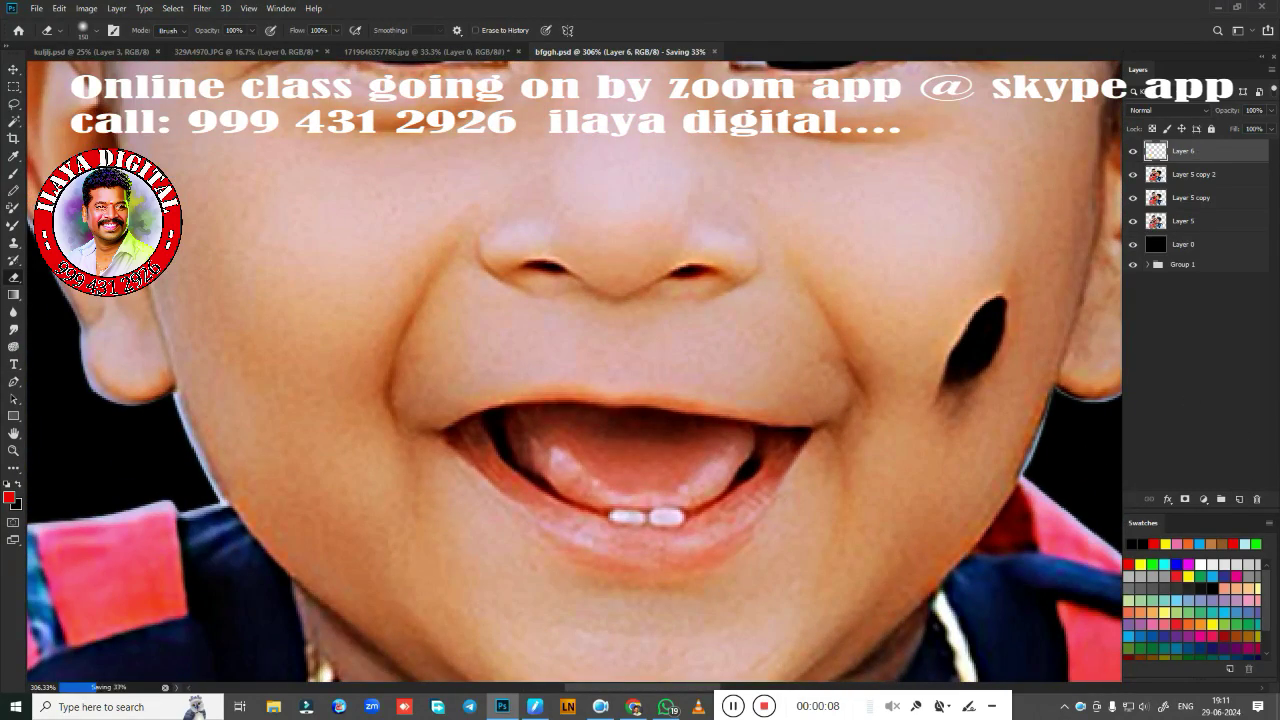
scroll(613, 402, "down", 3)
Toggle the photo layers' visibility to compare the black-background version with the original photo
left_click_drag(1133, 174, 1133, 221)
left_click(1133, 221)
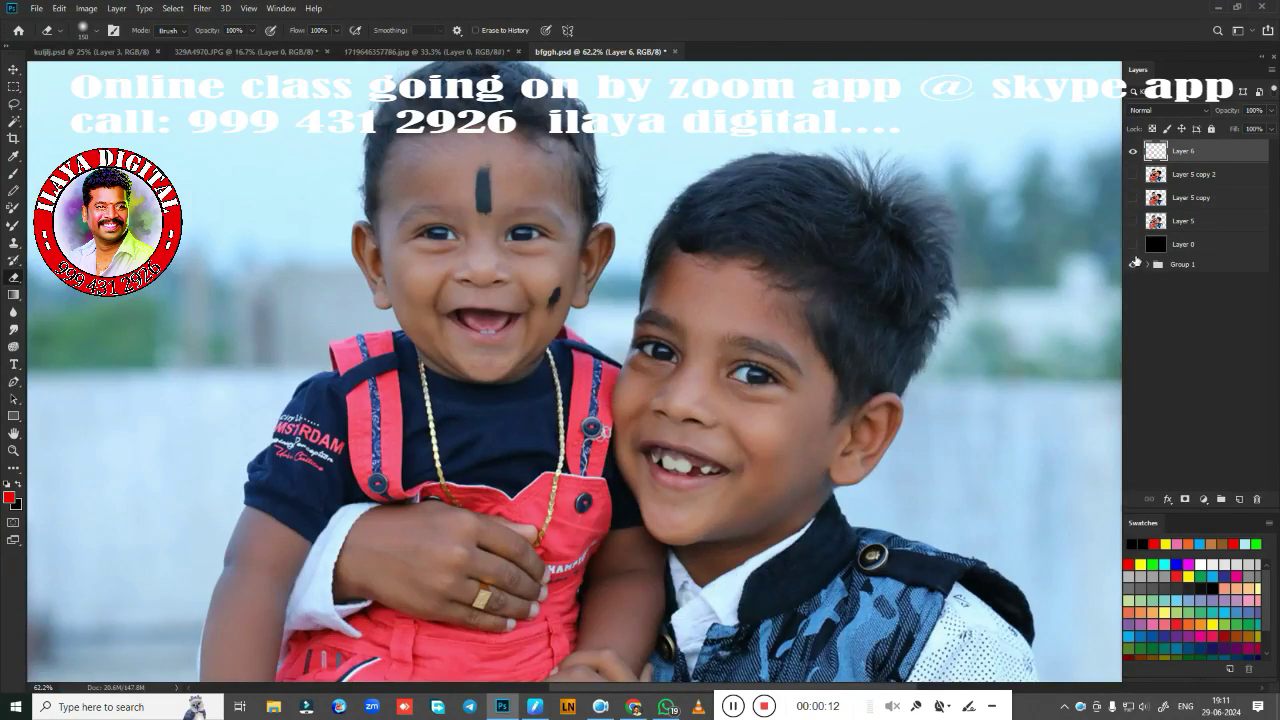
left_click(1133, 221)
left_click(1133, 221)
left_click(1133, 198)
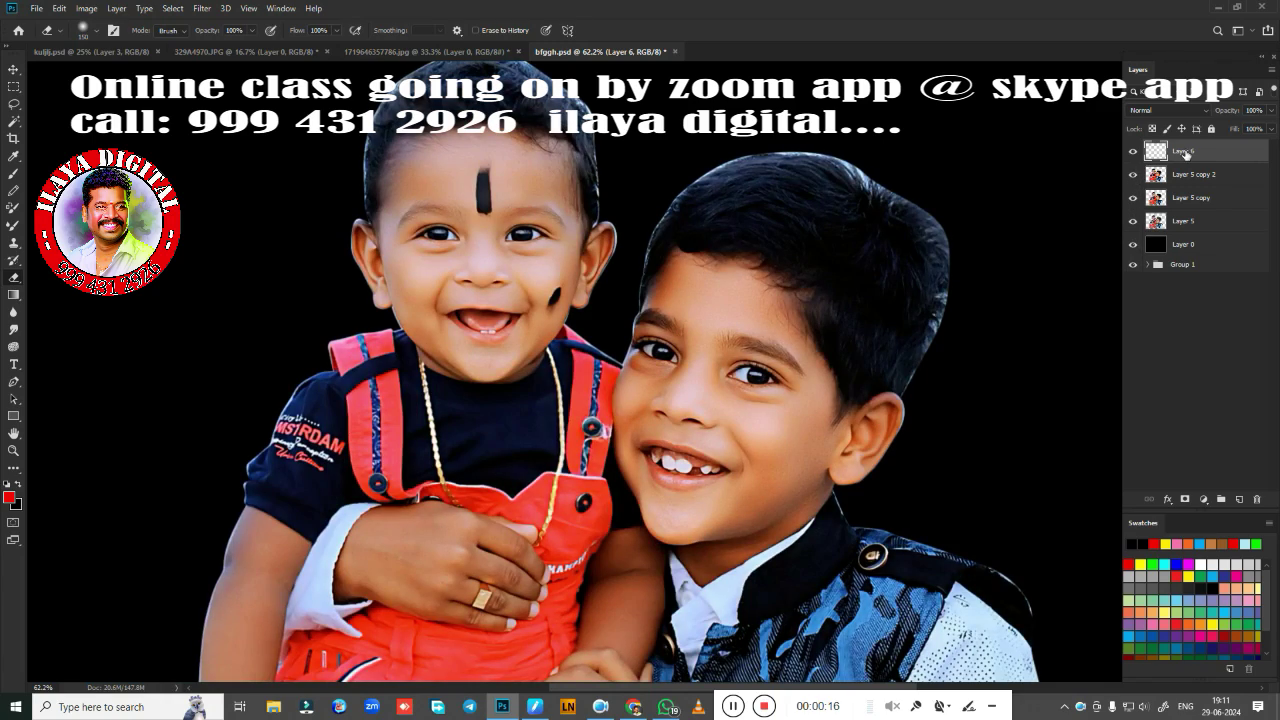
Zoom in on the younger child's nose and switch to the Smudge tool
scroll(671, 331, "up", 3)
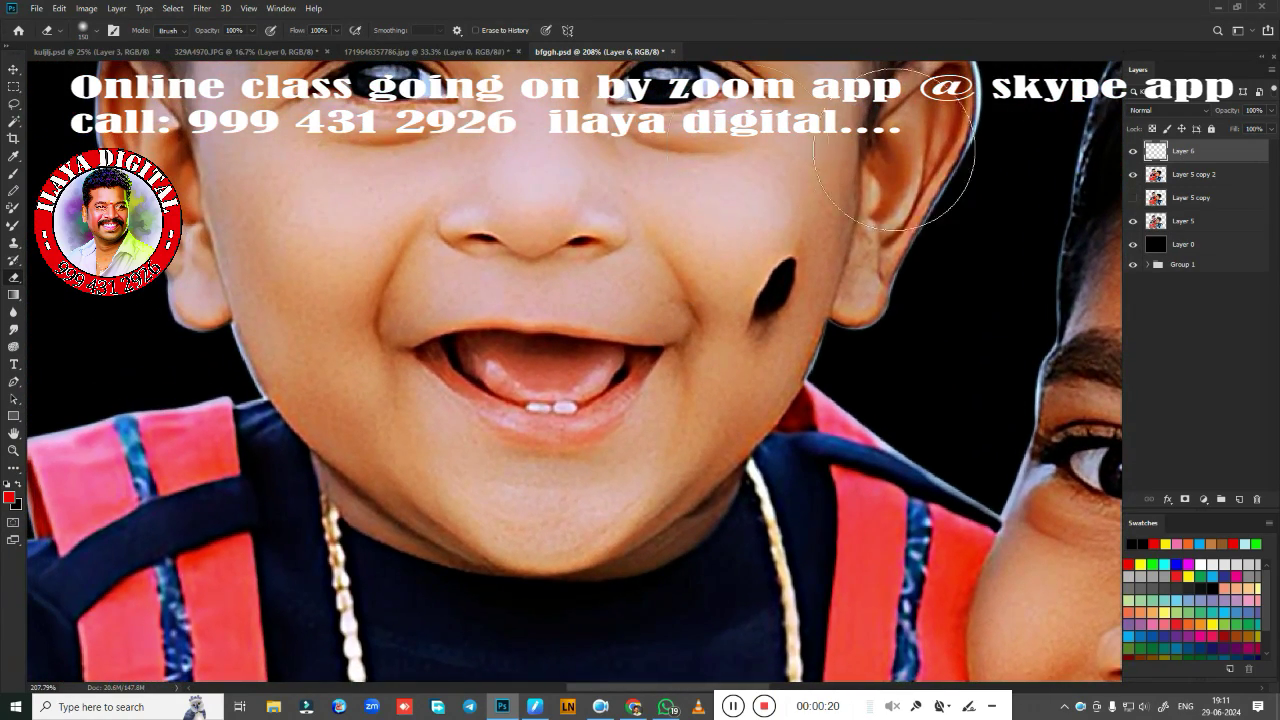
scroll(567, 317, "up", 2)
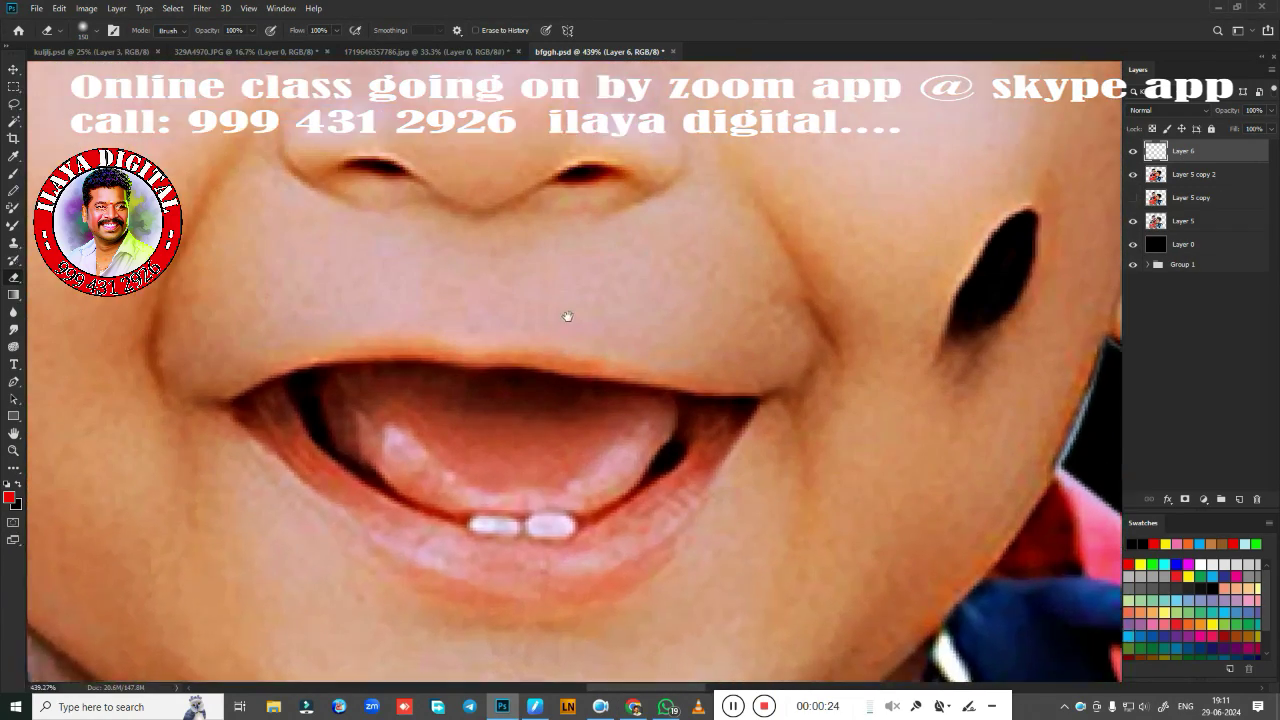
left_click_drag(567, 317, 674, 491)
key("r")
scroll(677, 486, "up", 1)
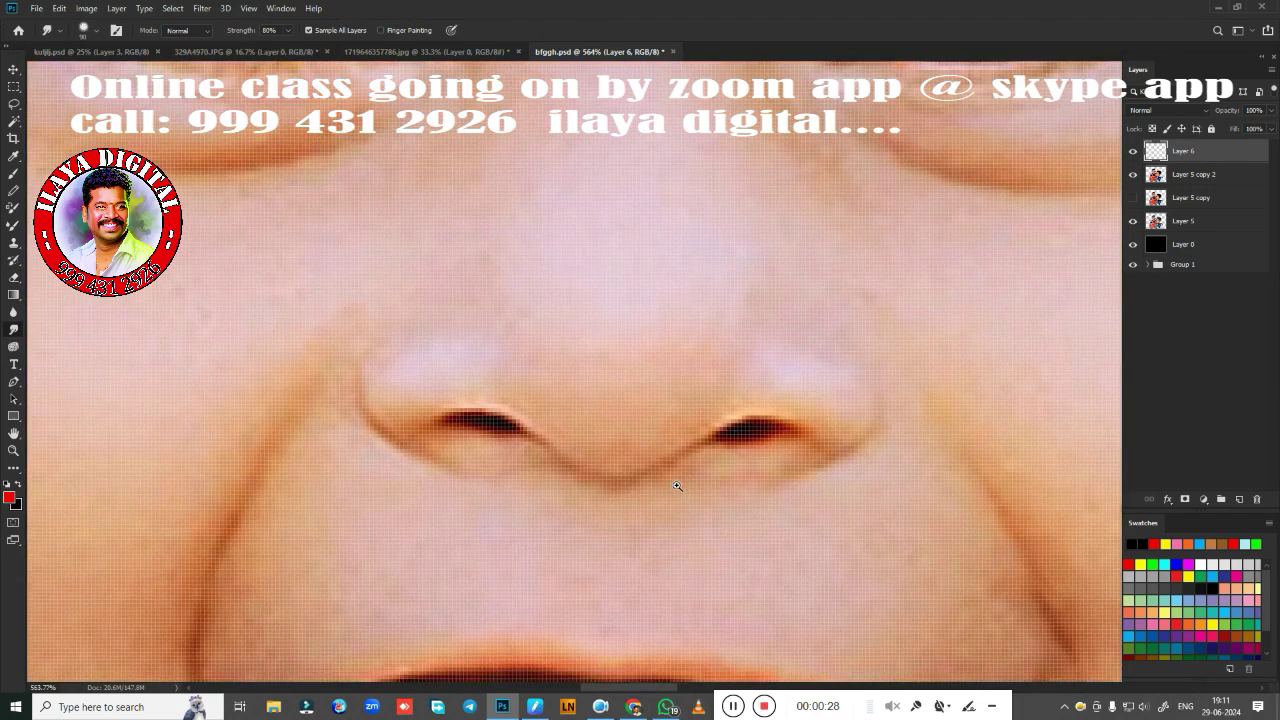
scroll(677, 486, "down", 1)
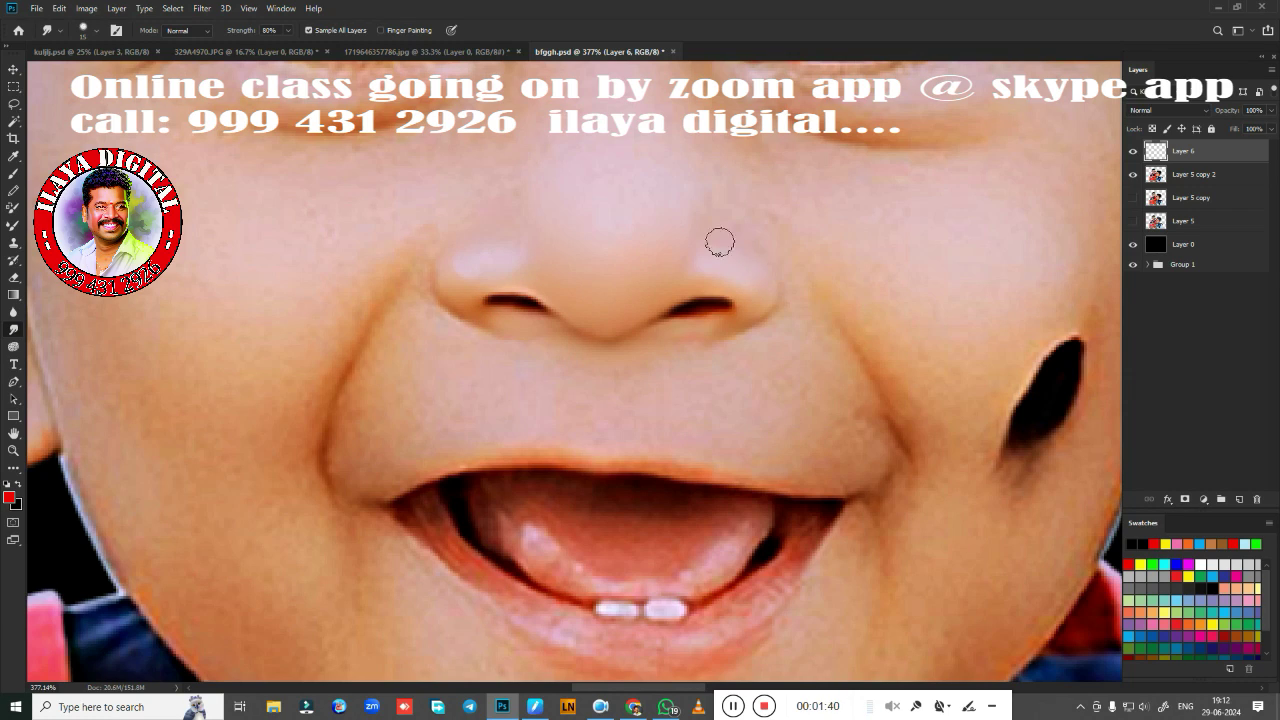
key("bracketright")
key("p")
Outline the cheek left of the nose and mouth with a Pen path and load it as a feathered selection
left_click(422, 249)
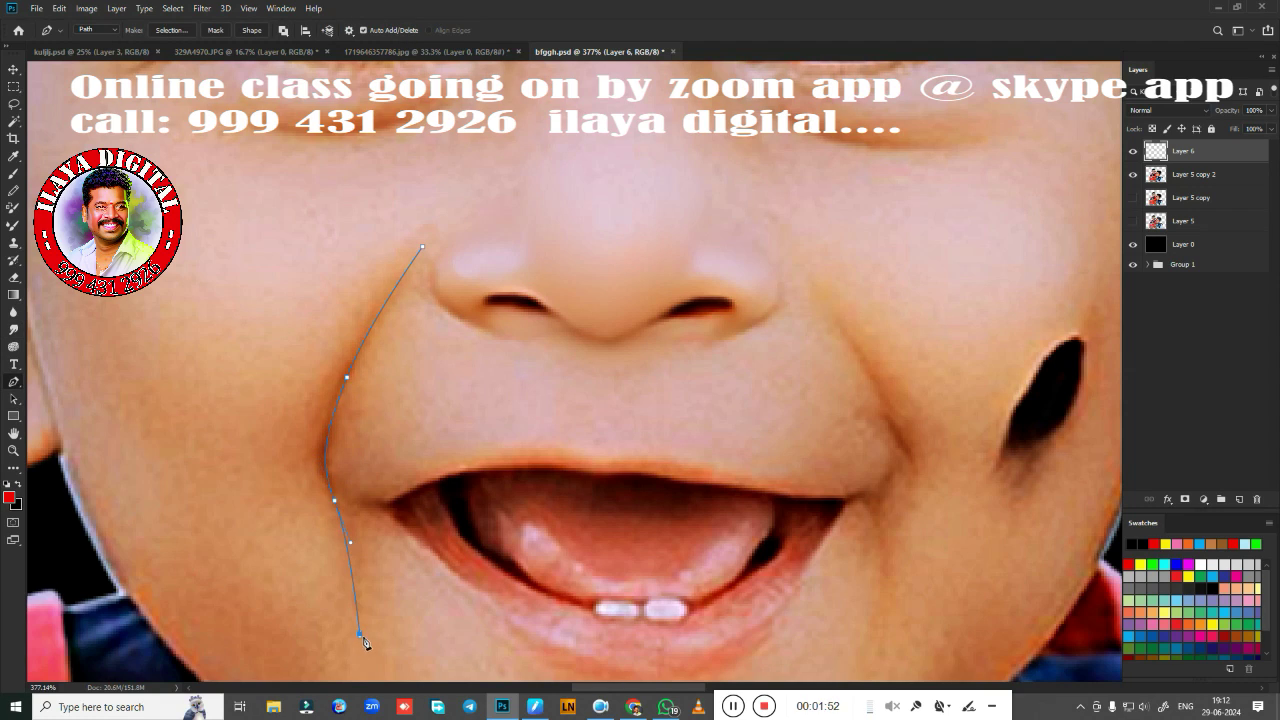
mouse_move(553, 442)
left_mouse_down()
mouse_move(565, 367)
mouse_move(506, 341)
left_mouse_up()
left_click_drag(432, 263, 449, 211)
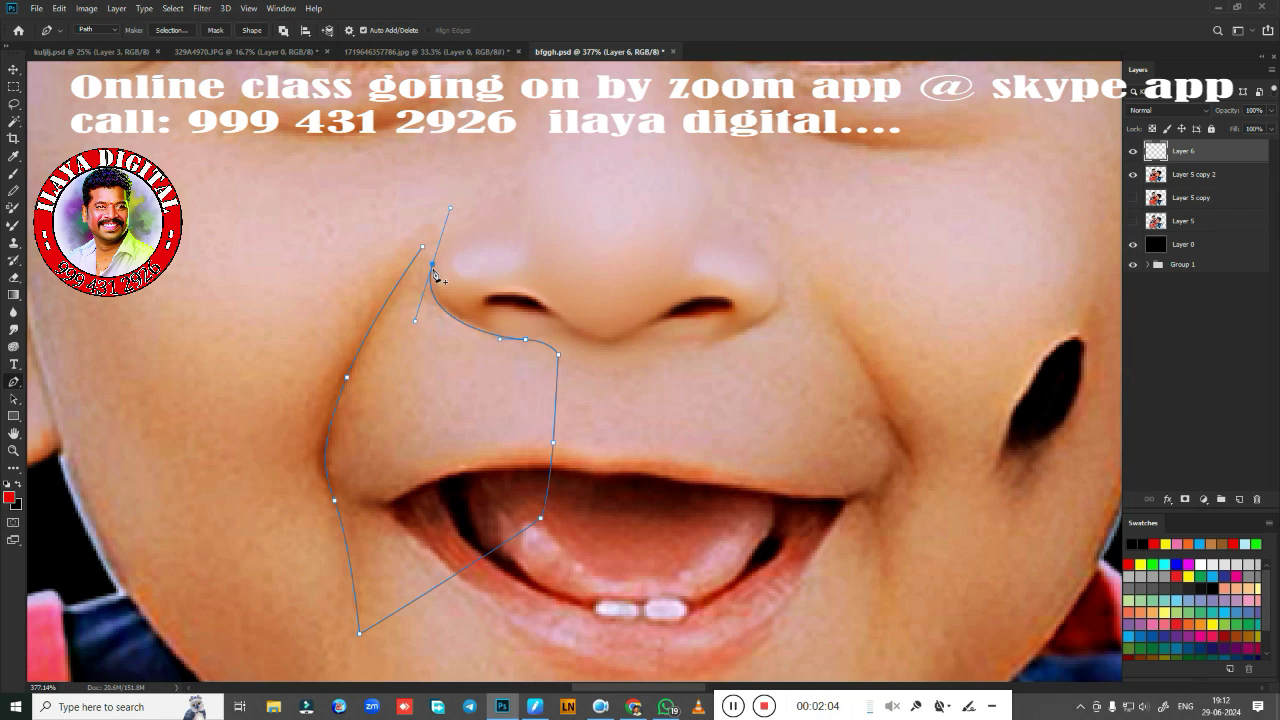
left_click(432, 264, "alt")
left_click_drag(539, 231, 487, 201)
left_click_drag(405, 203, 402, 216)
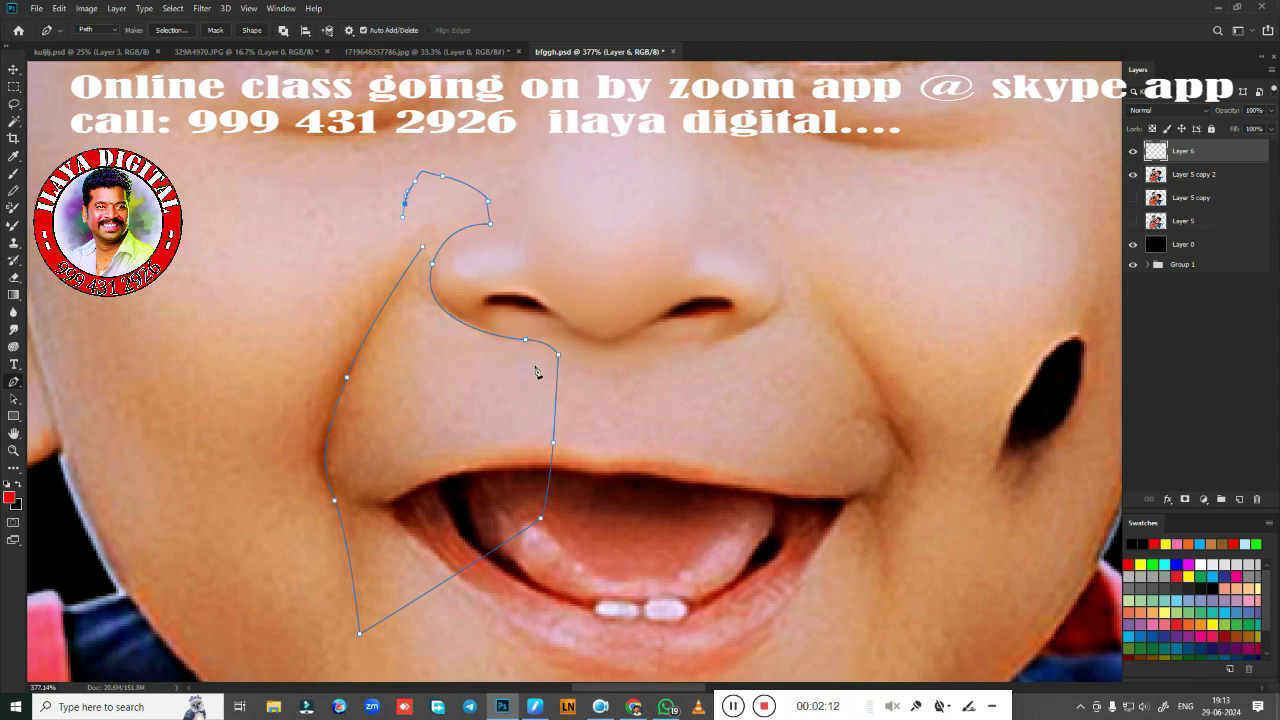
key("ctrl+Return")
key("shift+F6")
key("Return")
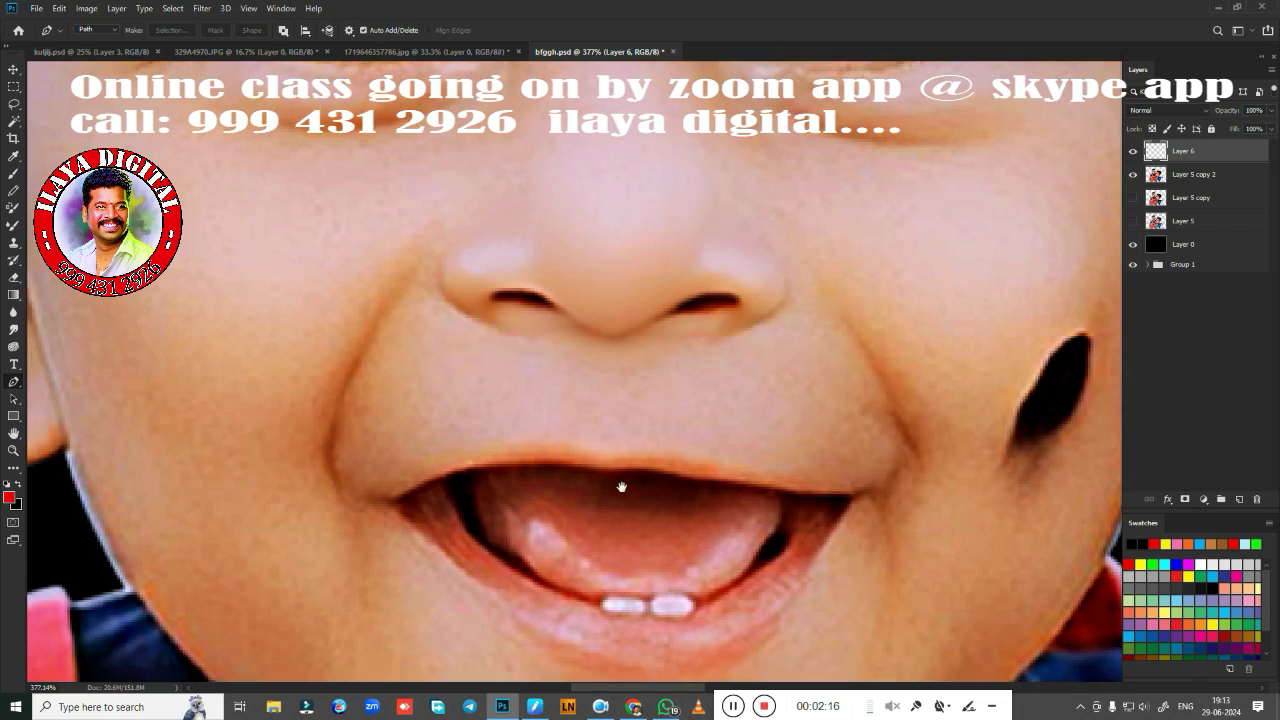
Smudge the cheek skin inside the selection with a smaller brush, then feather the selection again
left_click_drag(621, 487, 794, 429)
key("r")
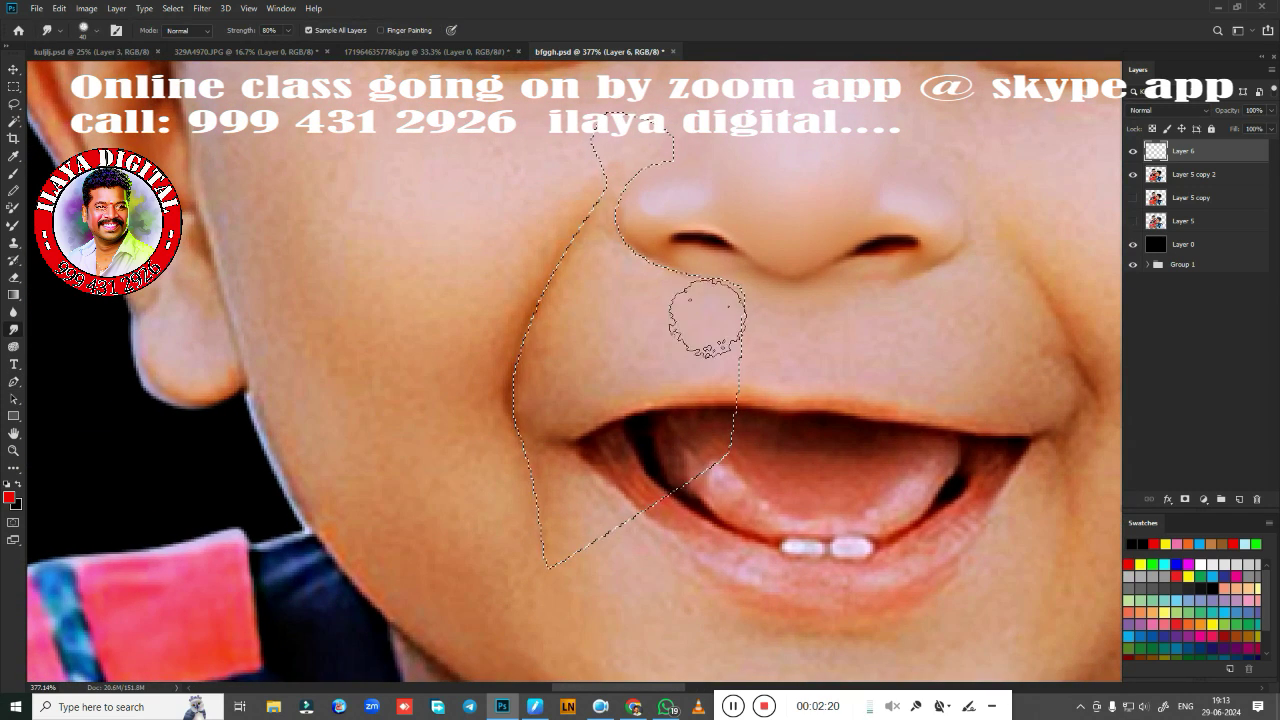
key("bracketleft")
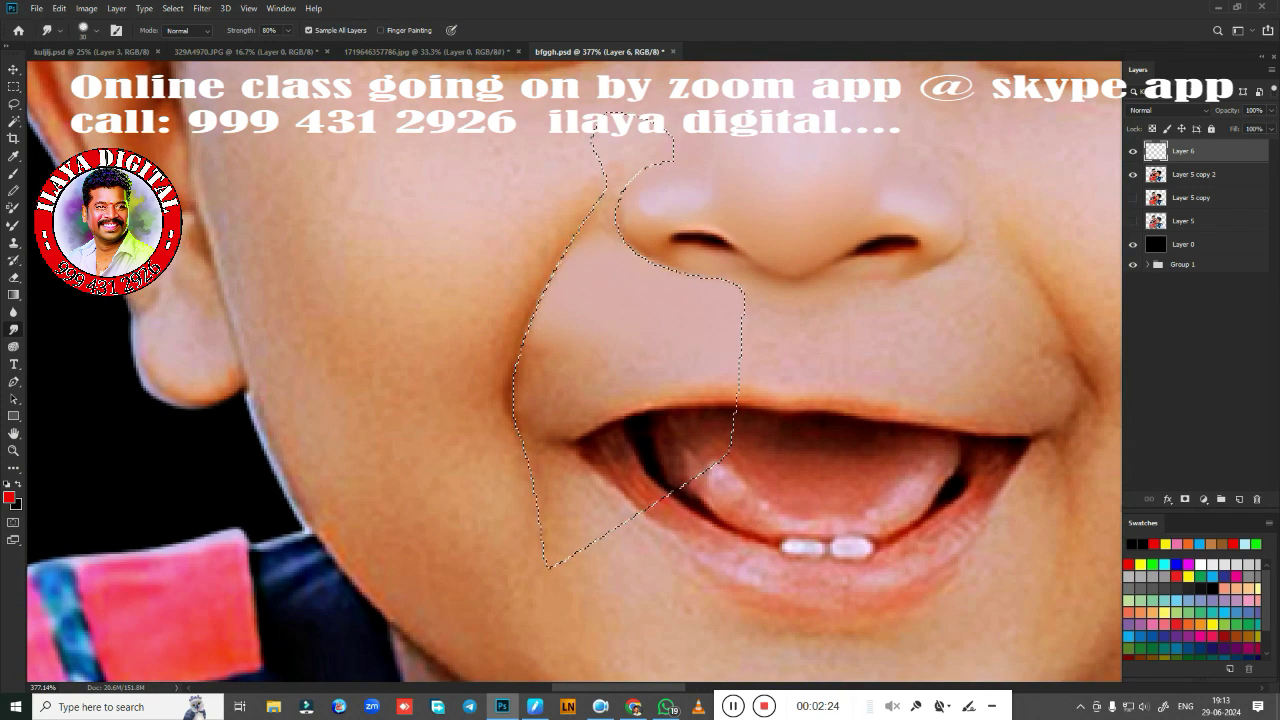
key("bracketleft")
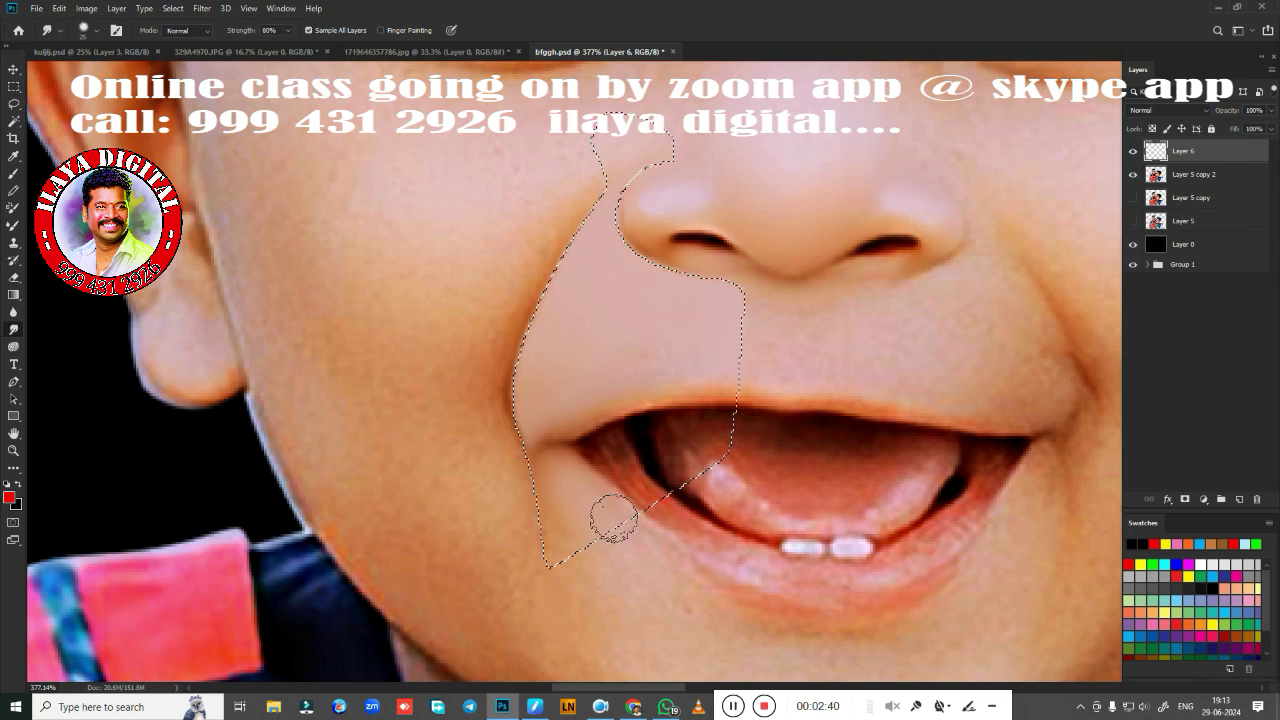
key("bracketleft")
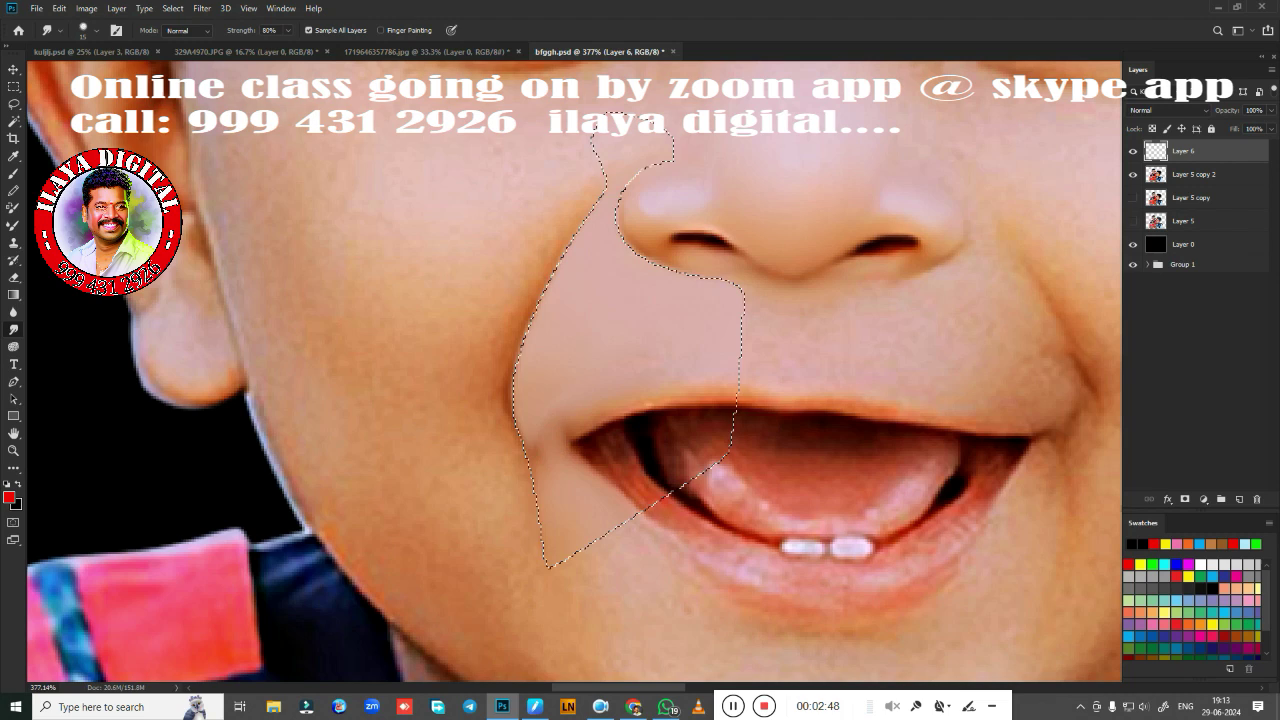
key("bracketright")
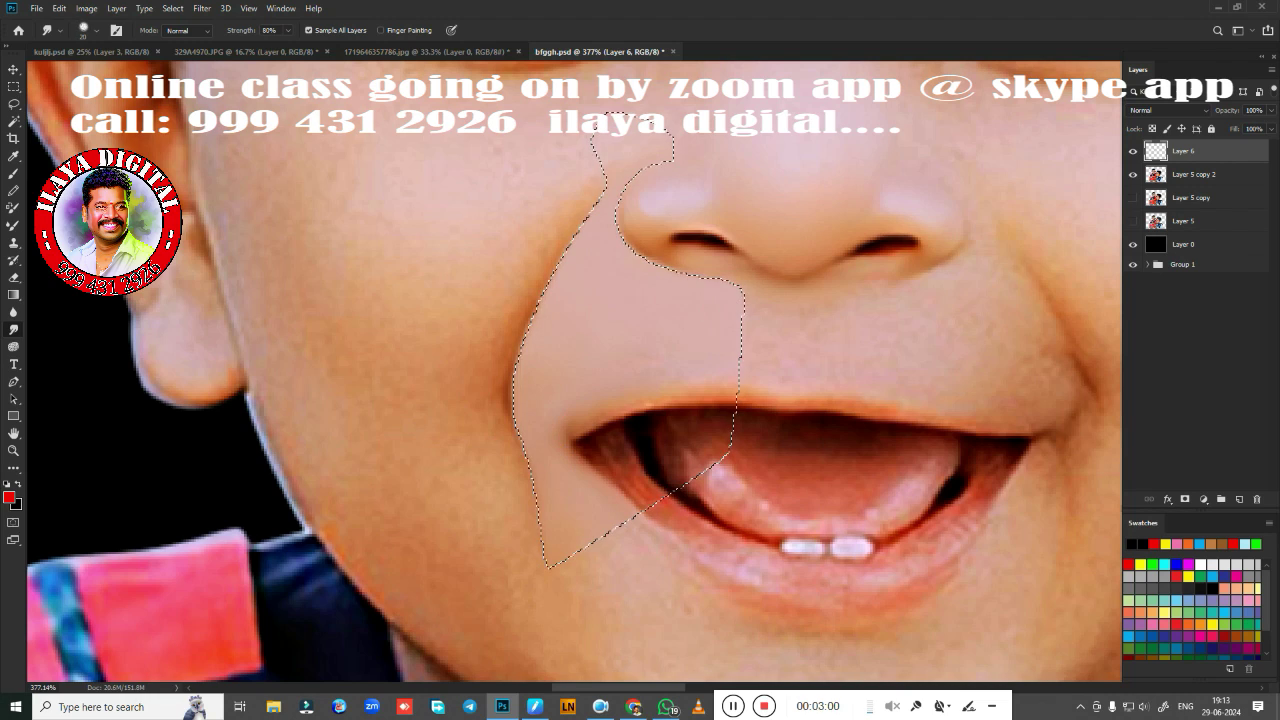
key("shift+F6")
key("Return")
Blend the selected left cheek smooth with a Very Wet, Light Mix Mixer Brush
key("b")
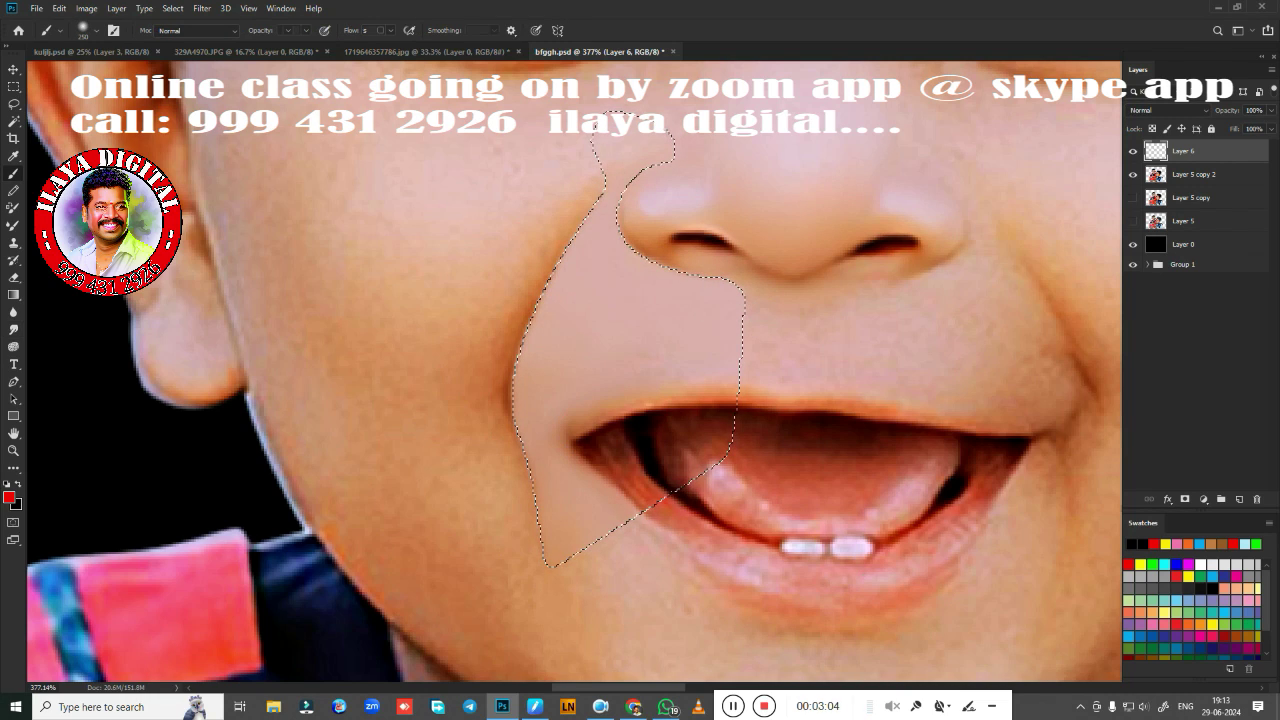
right_click(689, 330)
key("shift+b")
left_click(920, 40)
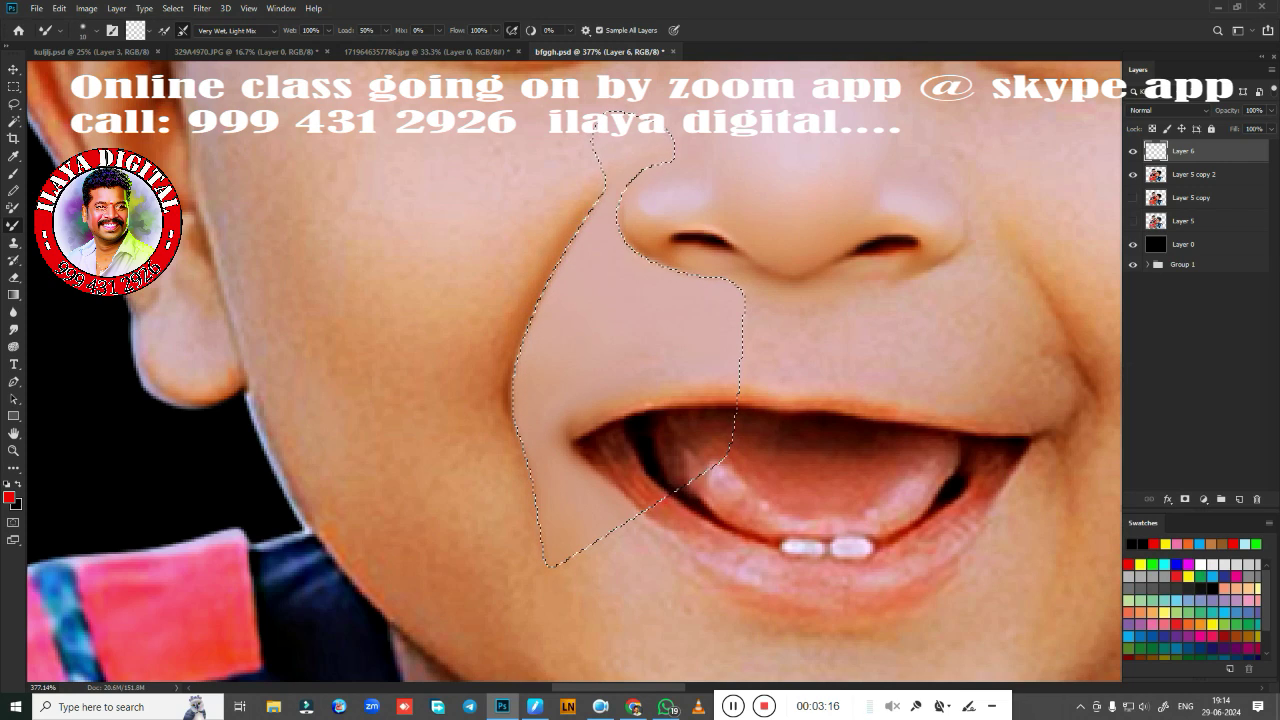
left_click_drag(543, 294, 514, 434)
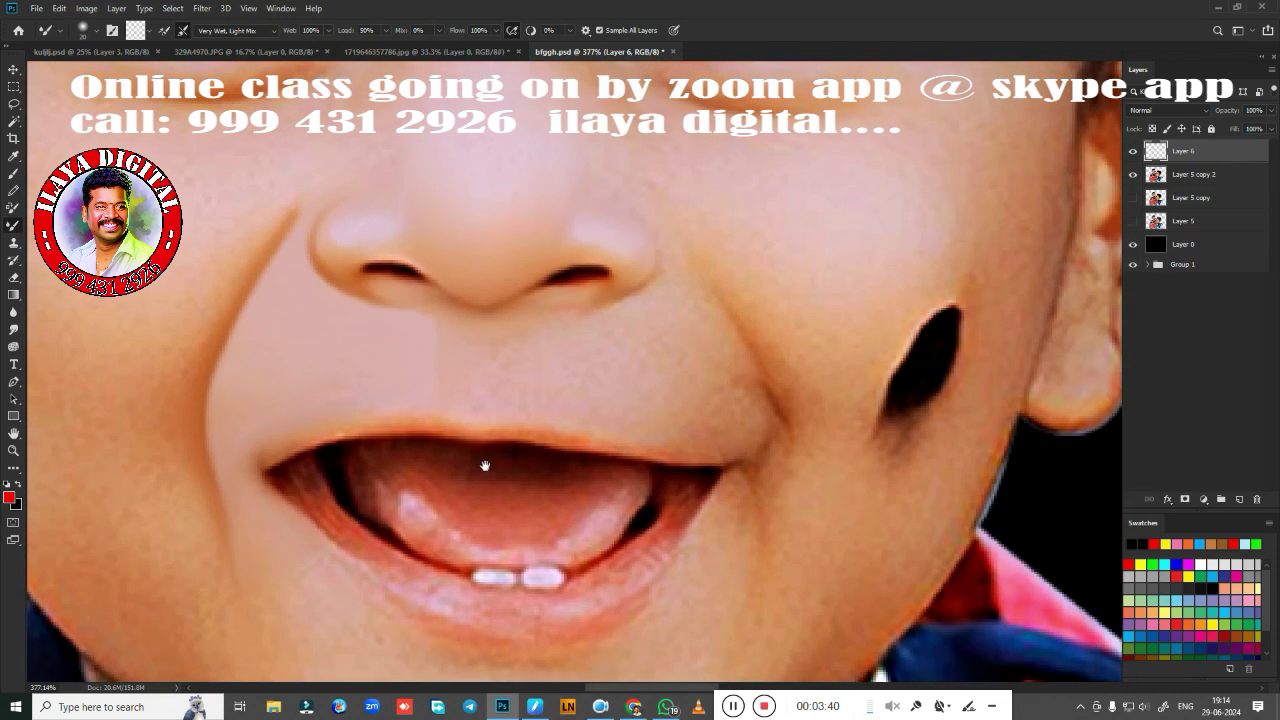
left_click_drag(652, 456, 602, 463)
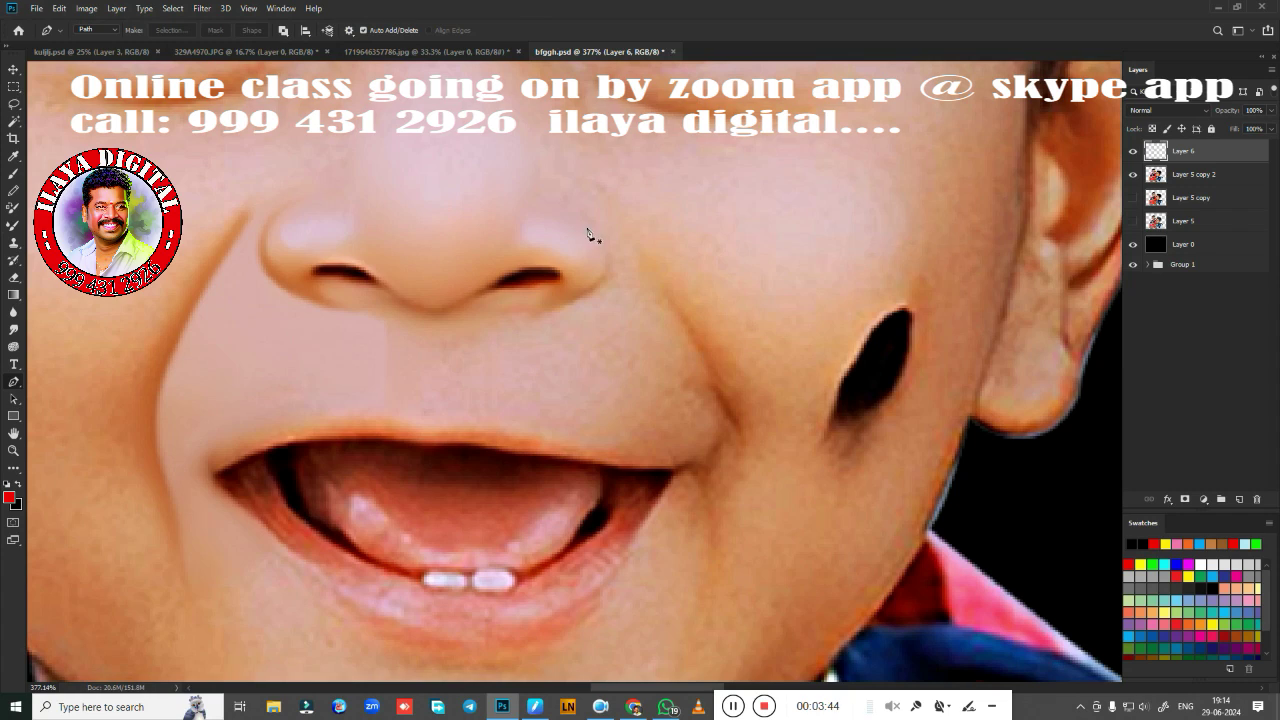
Trace the right cheek from beside the nose down to the chin with the Pen tool and make it a selection
left_click(552, 197)
key("ctrl+z")
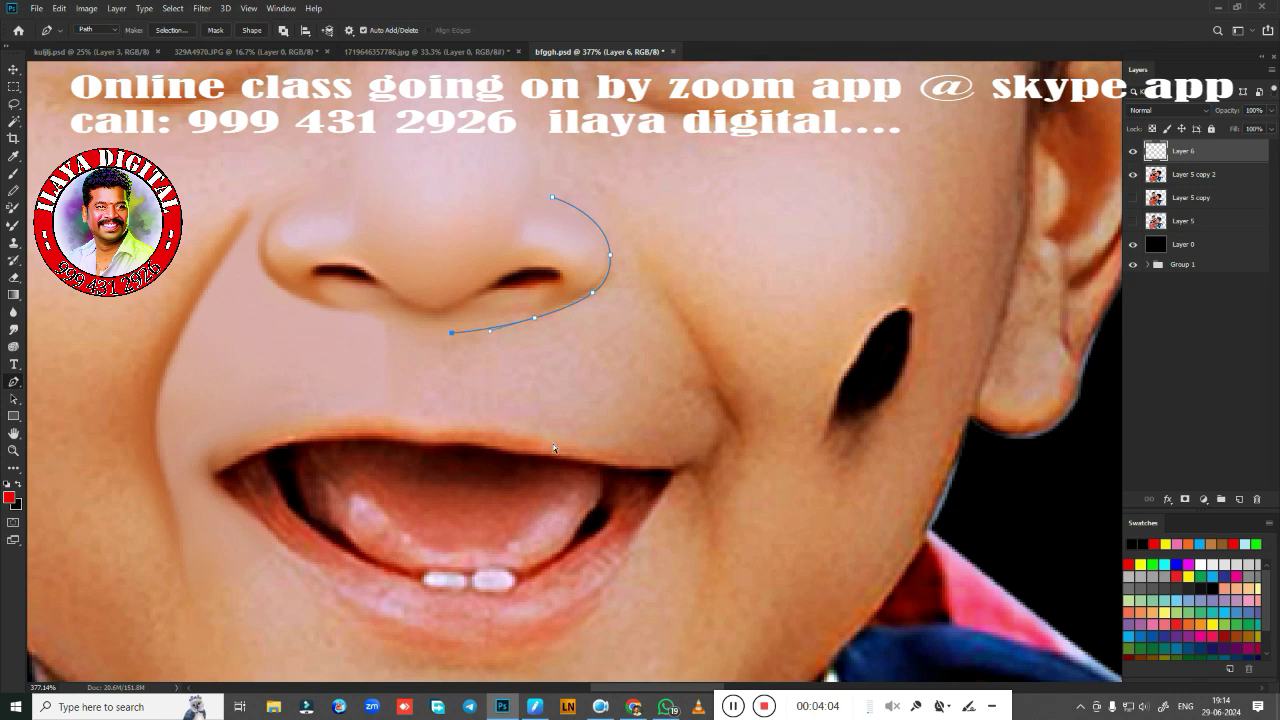
scroll(553, 450, "down", 3)
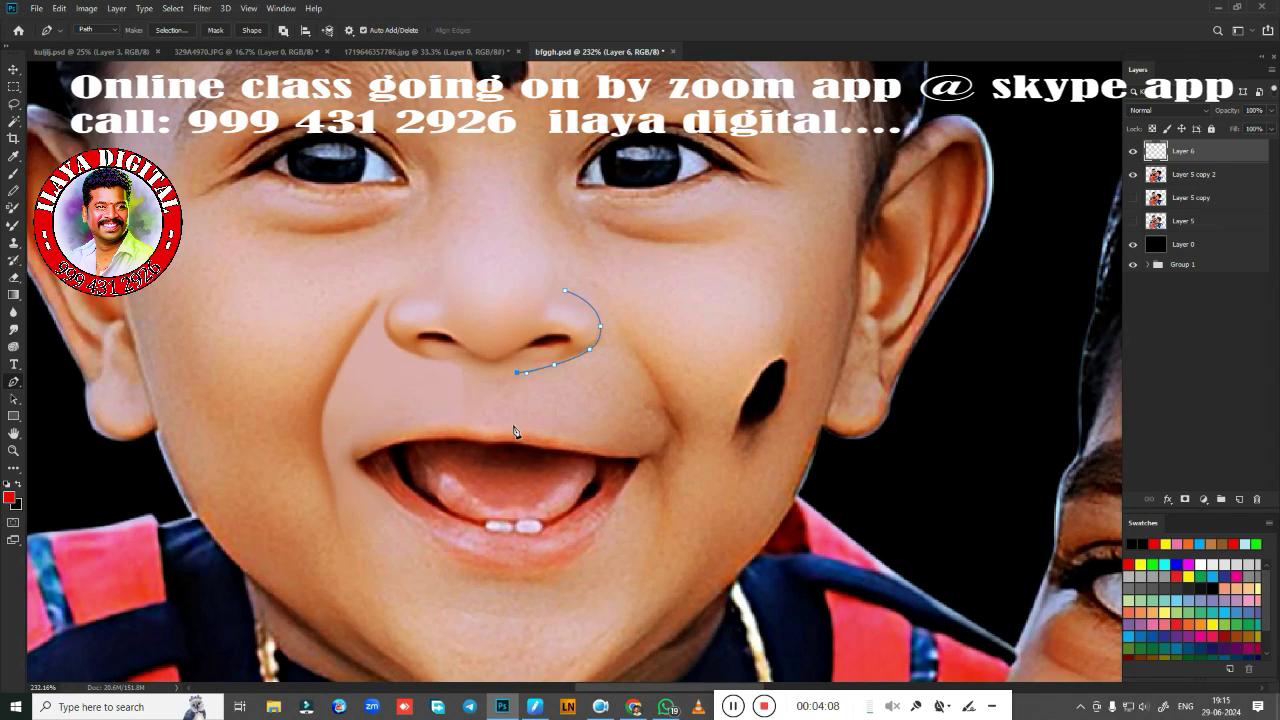
scroll(655, 535, "up", 2)
left_click(563, 503)
left_click(589, 663)
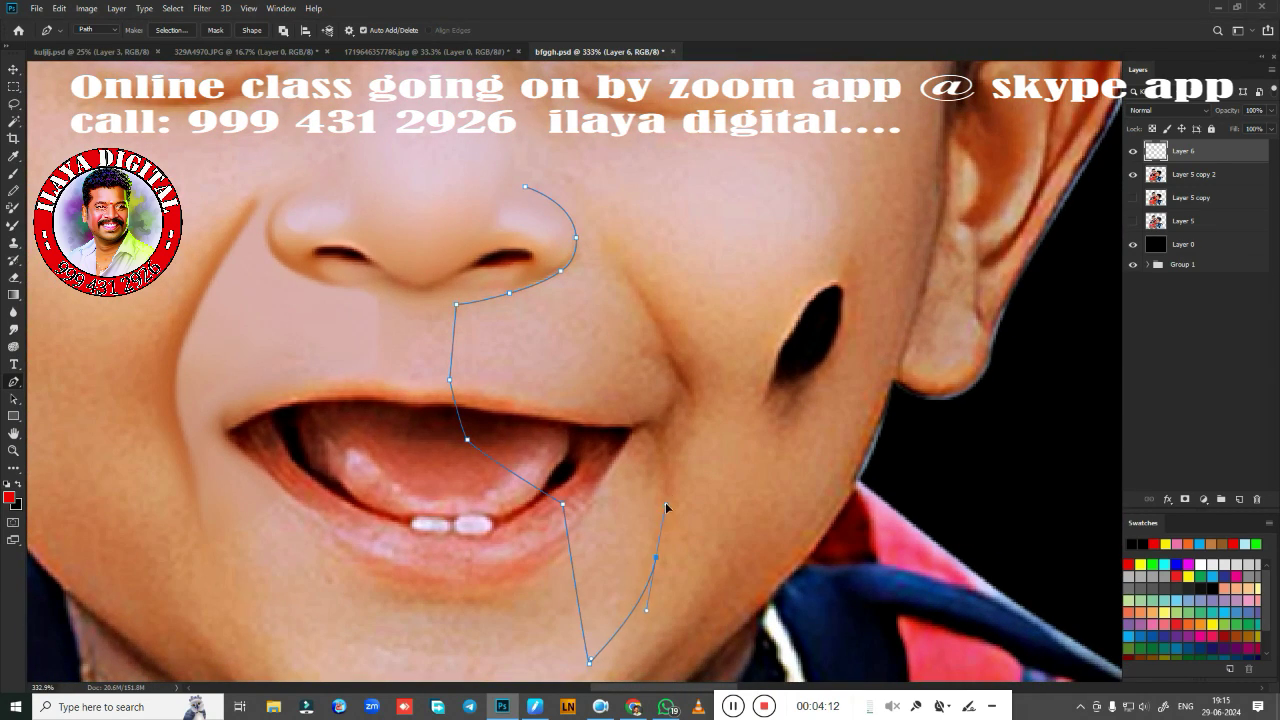
left_click_drag(680, 426, 691, 404)
left_click_drag(569, 195, 602, 236)
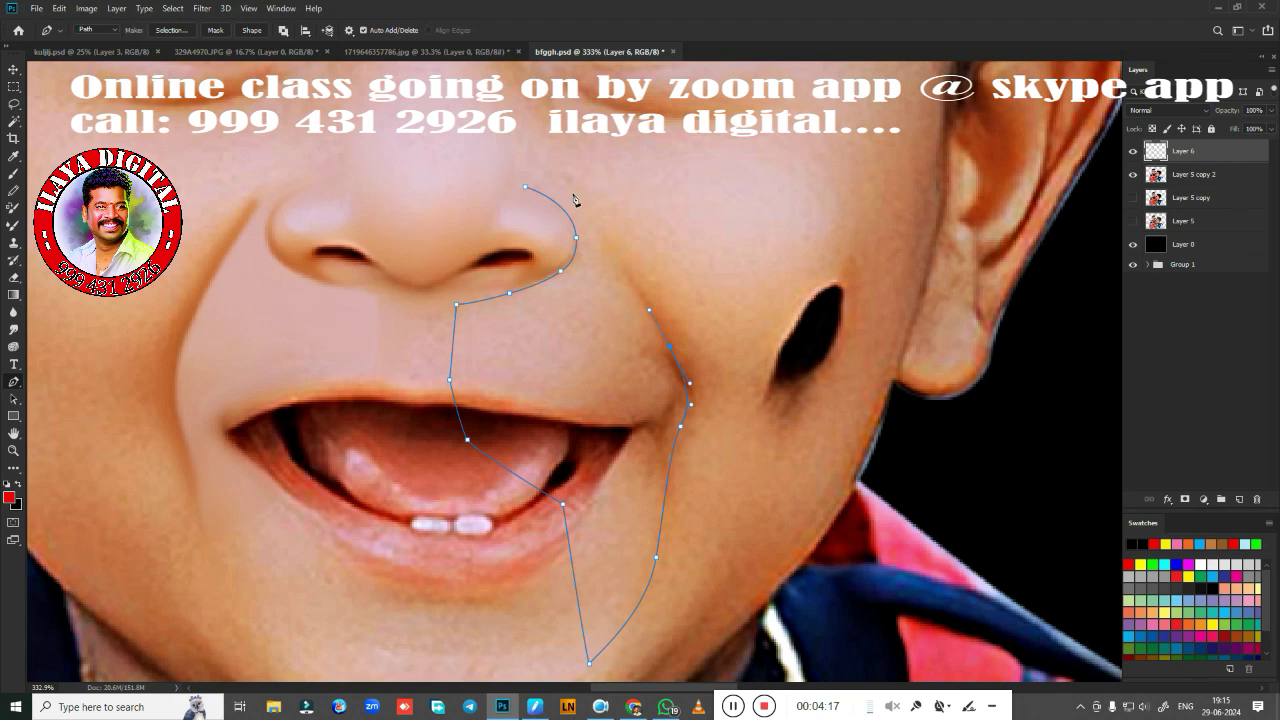
right_click(578, 387)
key("Return")
scroll(684, 379, "down", 1, "alt")
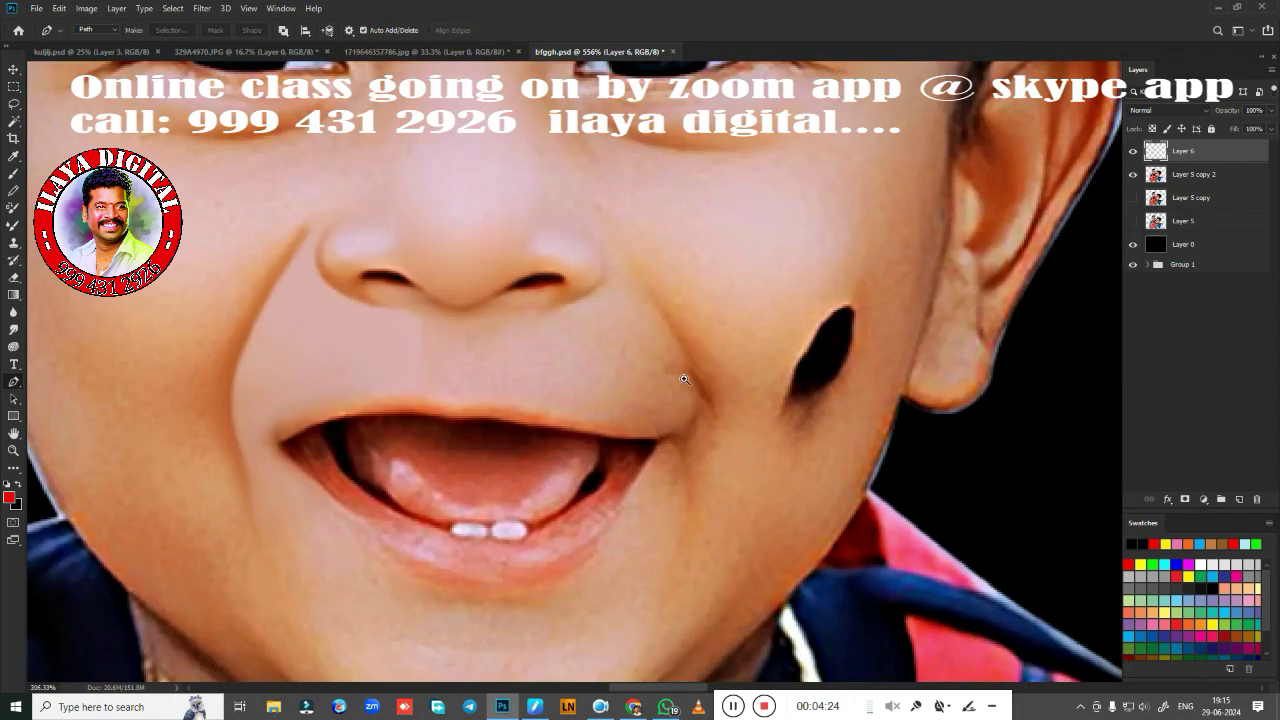
key("b")
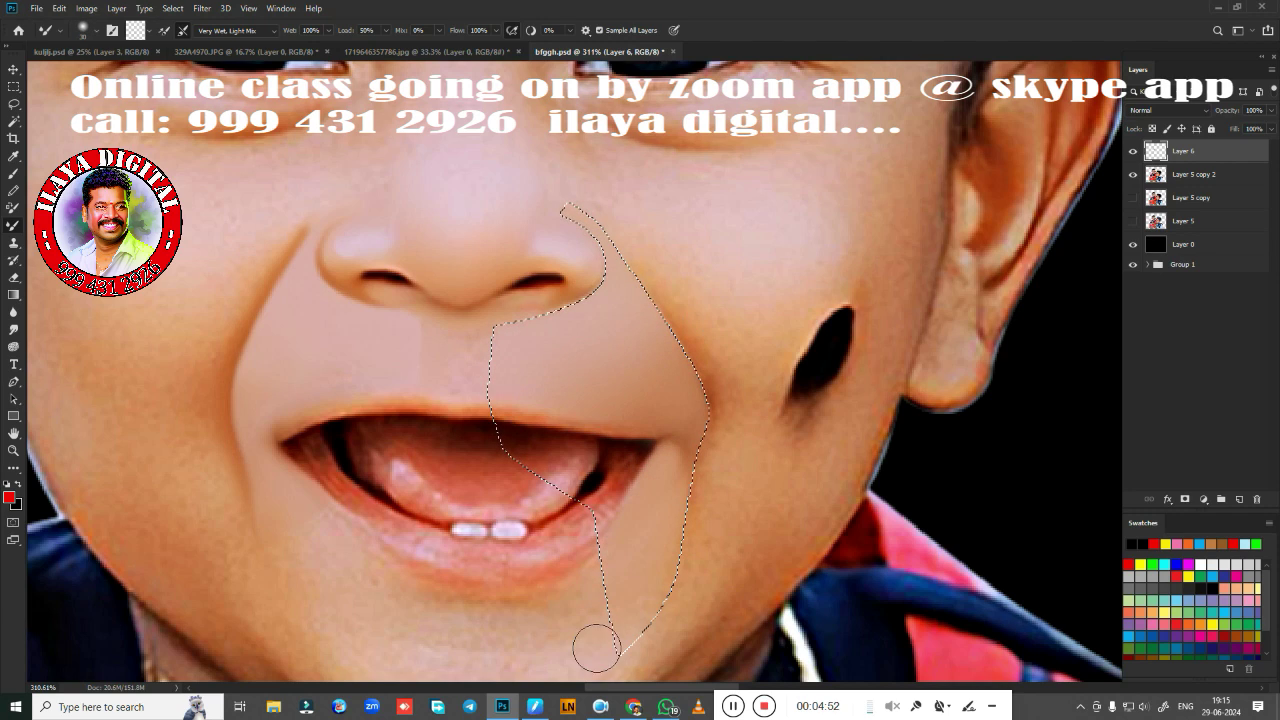
Blend the right-cheek skin with the Mixer Brush, using a smaller size for edges, then deselect
key("bracketright")
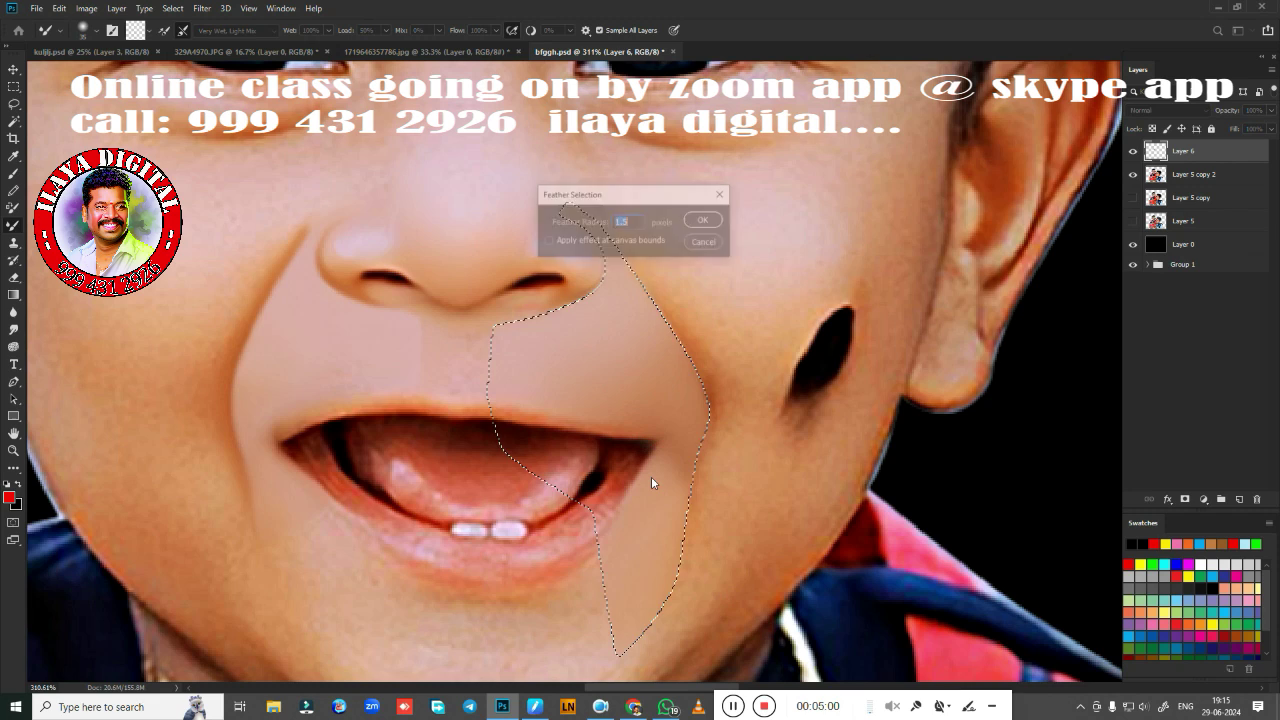
scroll(640, 400, "up", 1)
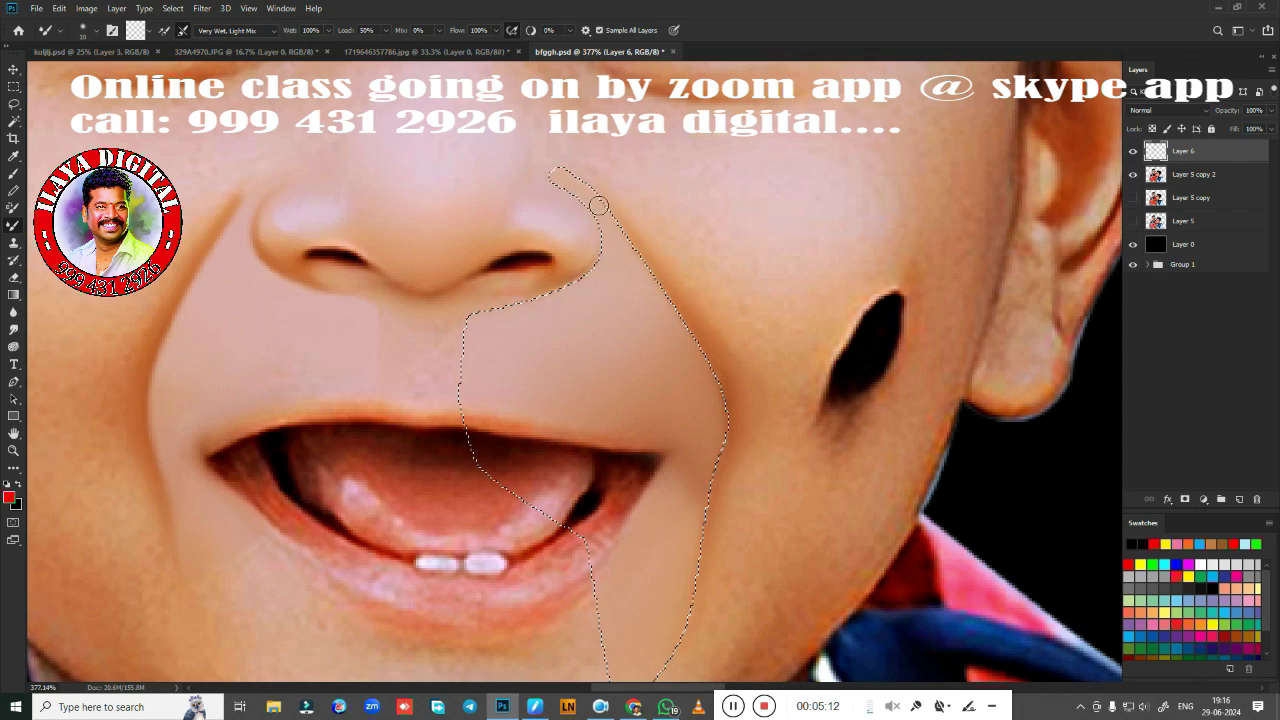
key("bracketleft")
key("bracketleft")
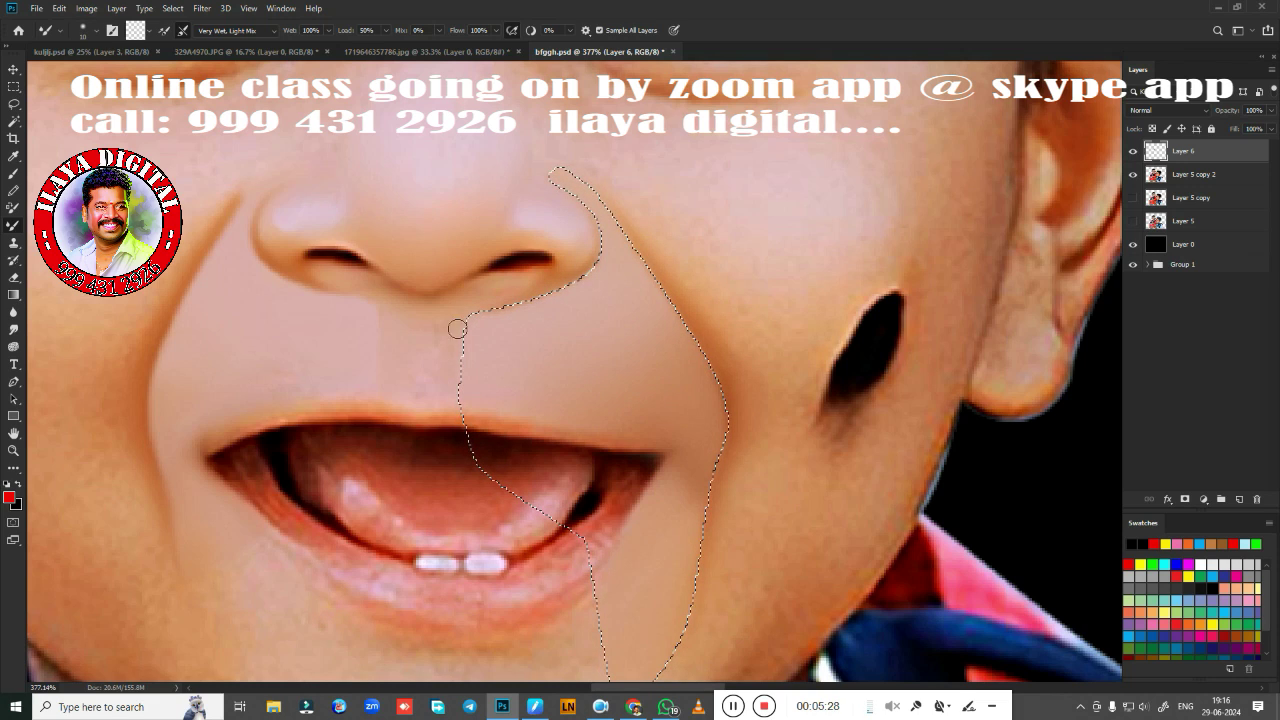
scroll(444, 378, "down", 1)
key("ctrl+d")
scroll(791, 349, "down", 1)
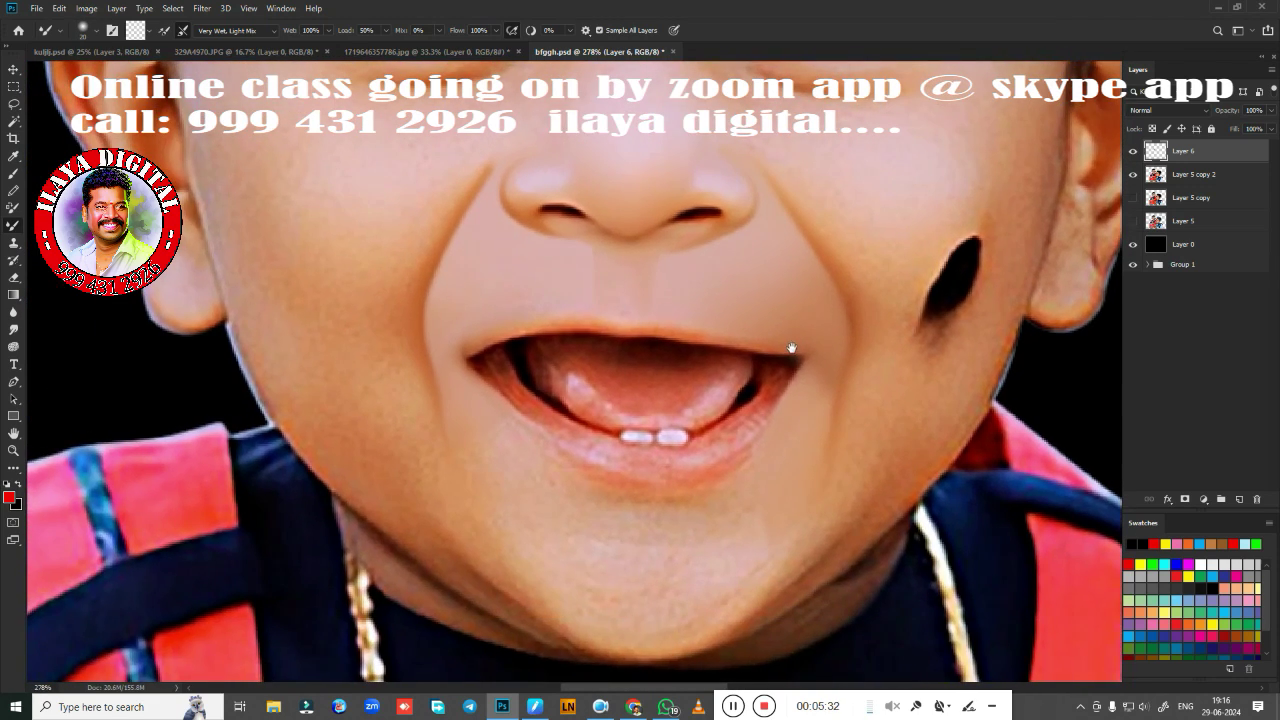
Extend the lip line at the right mouth corner with a tiny eraser stroke
left_click(1134, 176)
left_click(1134, 176)
key("e")
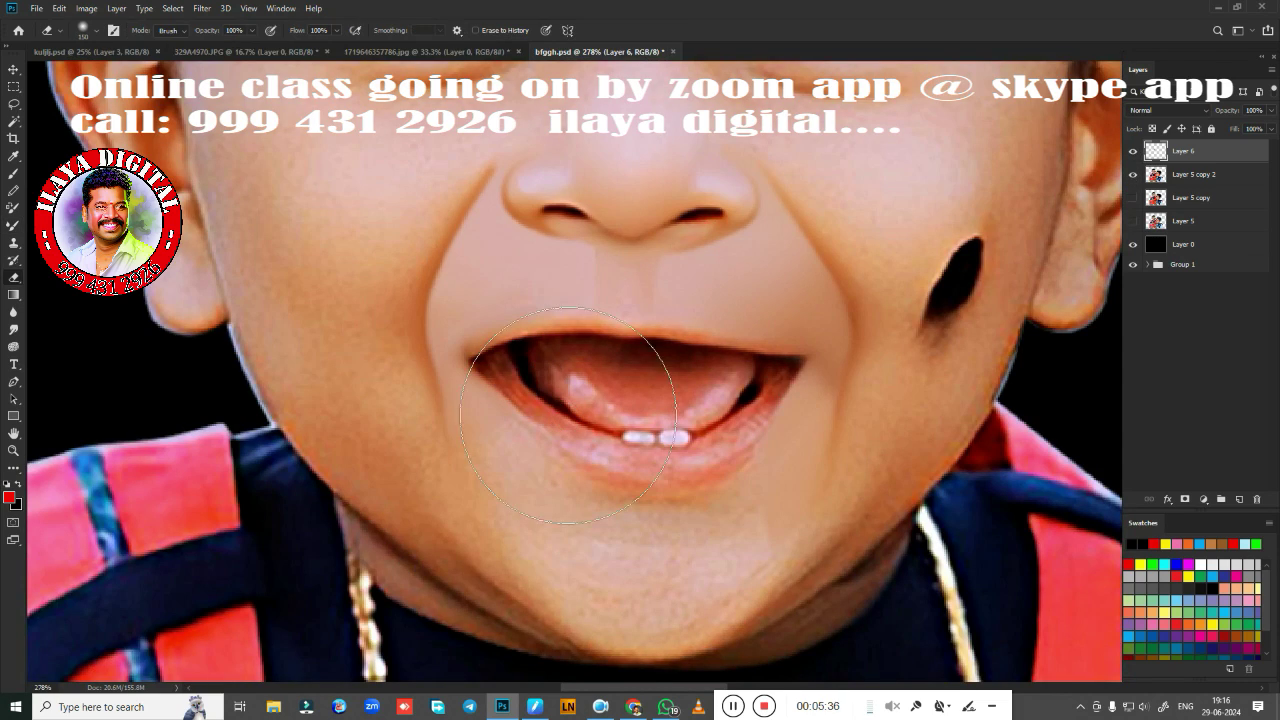
key("bracketleft")
key("bracketleft")
key("bracketleft")
left_click_drag(748, 348, 787, 383)
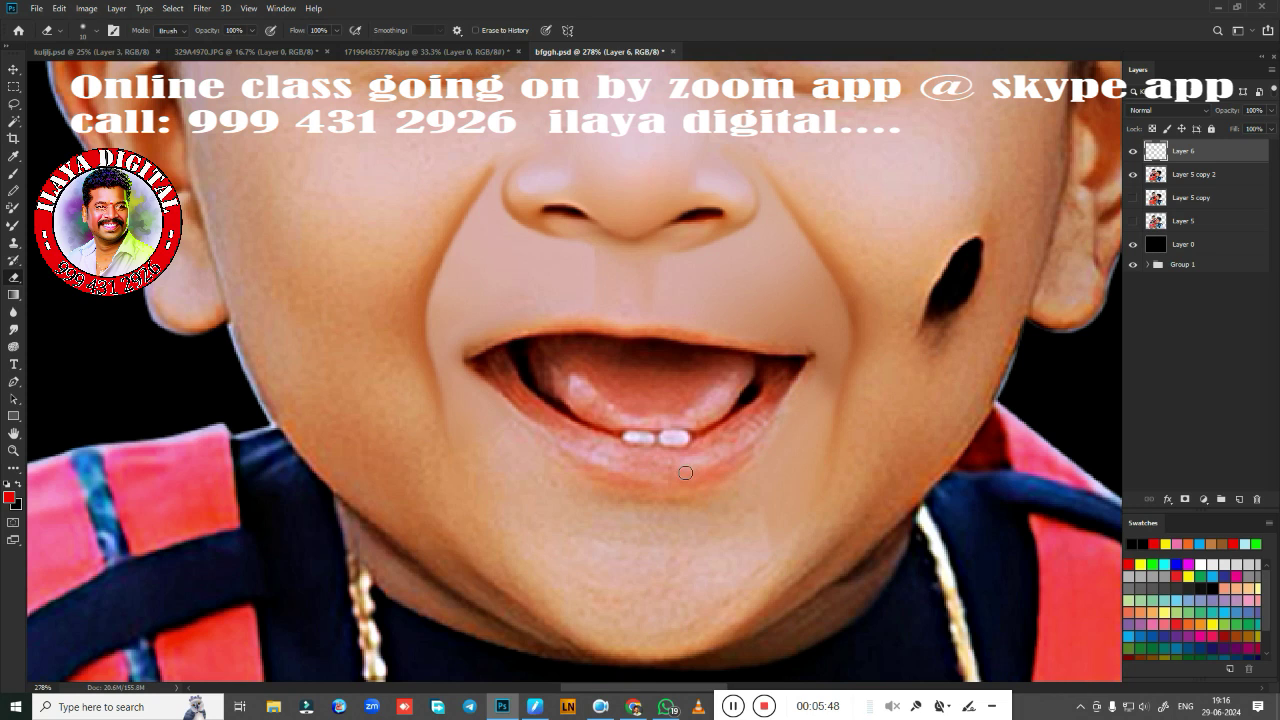
scroll(685, 472, "down", 4)
scroll(667, 455, "up", 3)
scroll(667, 455, "up", 2)
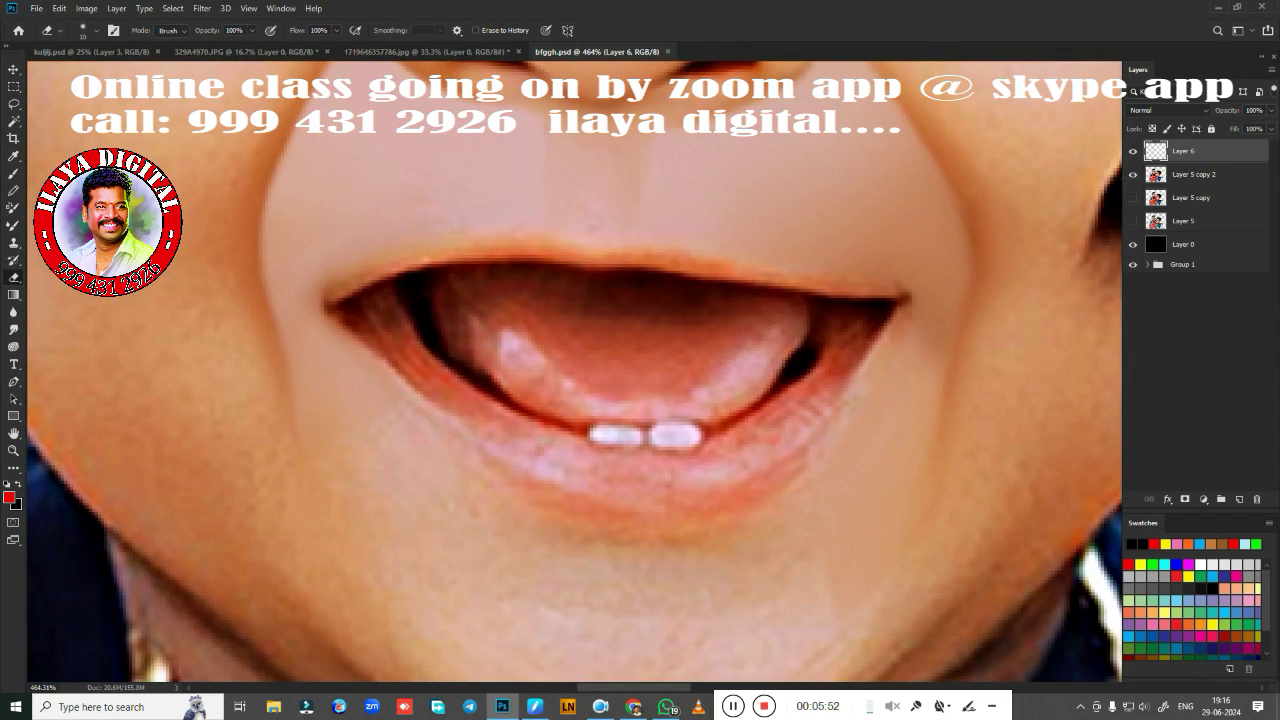
Trace the child's lips with a Pen path and turn it into a selection
key("p")
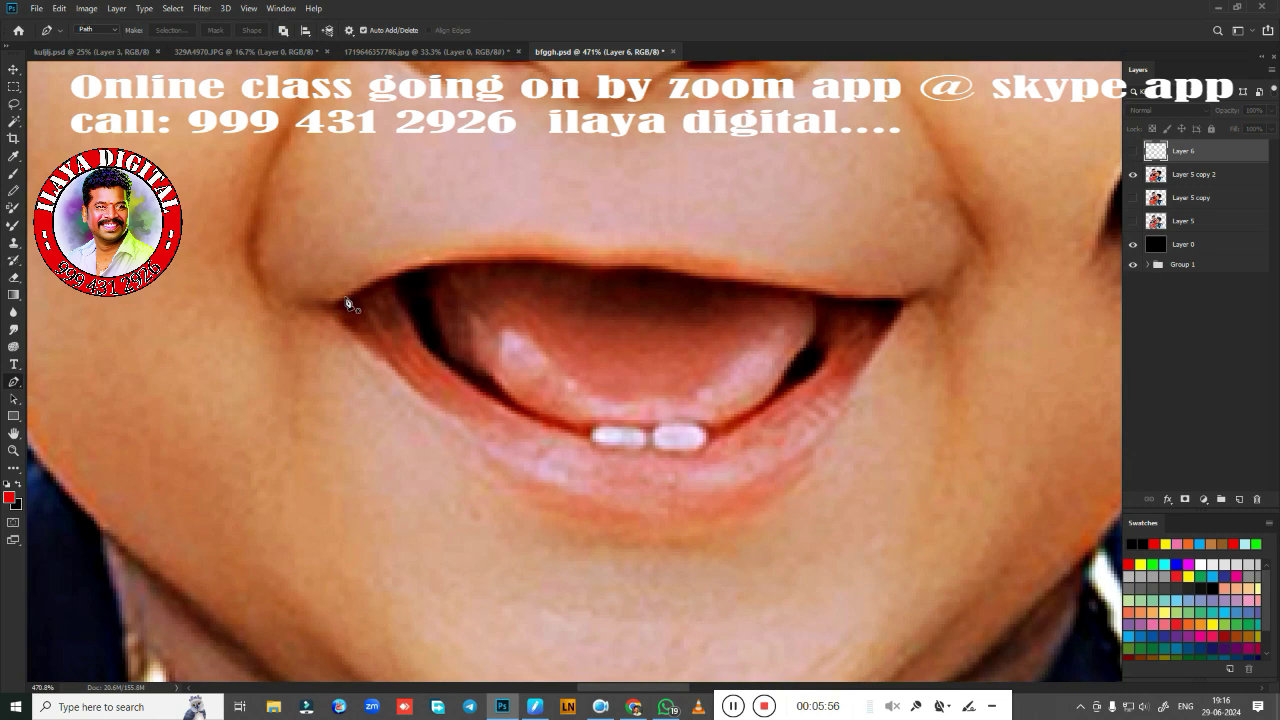
left_click(344, 297)
scroll(521, 491, "down", 3)
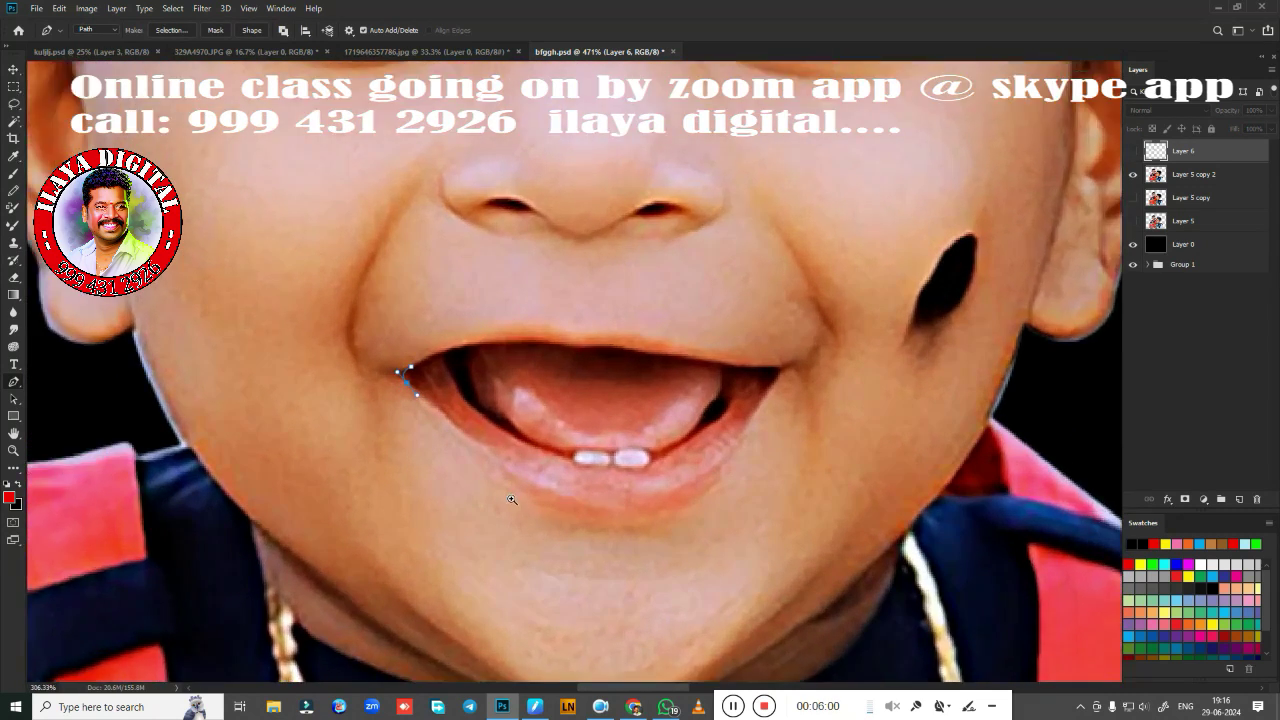
scroll(423, 371, "up", 2)
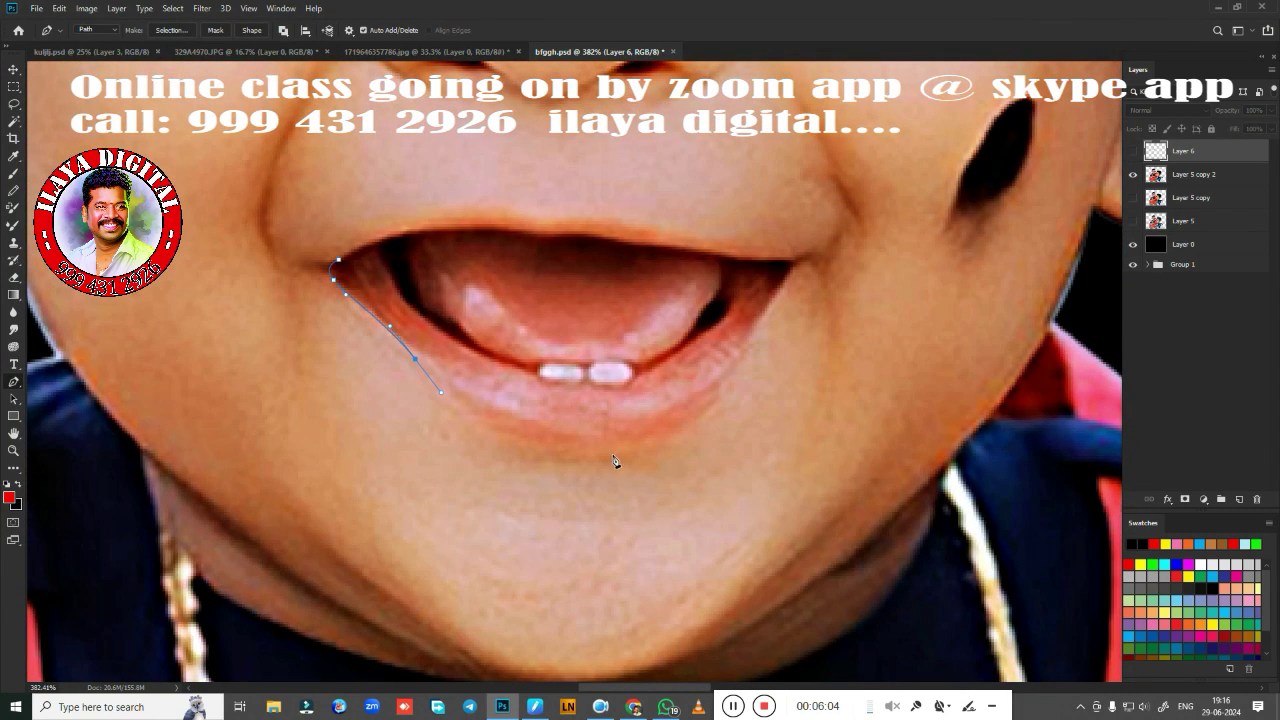
left_click_drag(614, 455, 714, 441)
left_click_drag(736, 367, 779, 295)
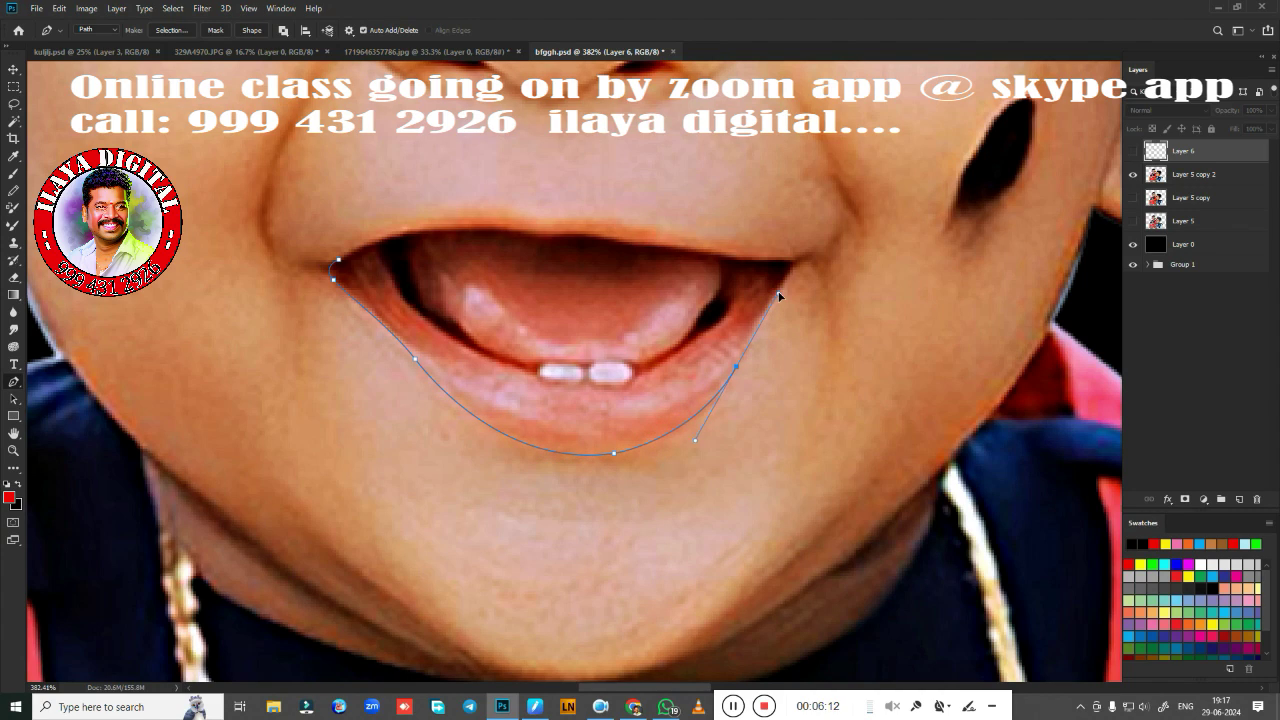
left_click(790, 264)
mouse_move(601, 218)
left_mouse_down()
mouse_move(530, 235)
mouse_move(514, 216)
left_mouse_up()
left_click_drag(409, 223, 343, 250)
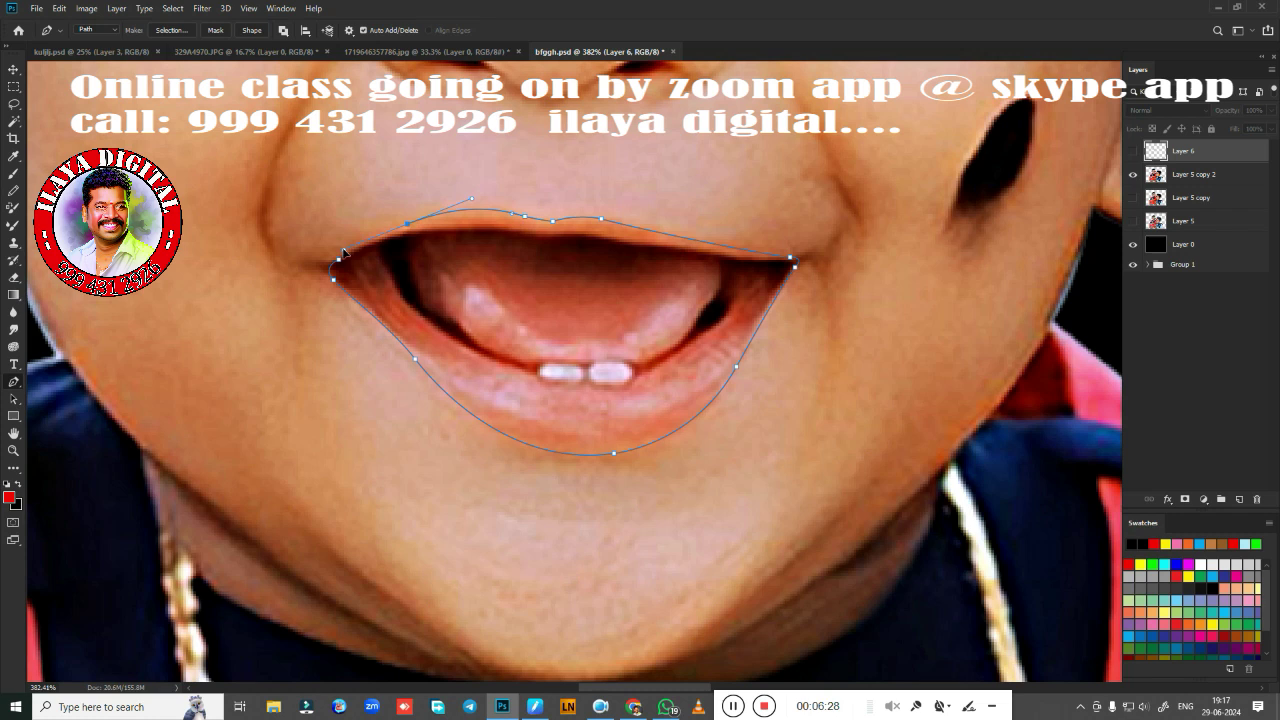
left_click(401, 231, "alt")
right_click(571, 400)
left_click(564, 393)
key("Return")
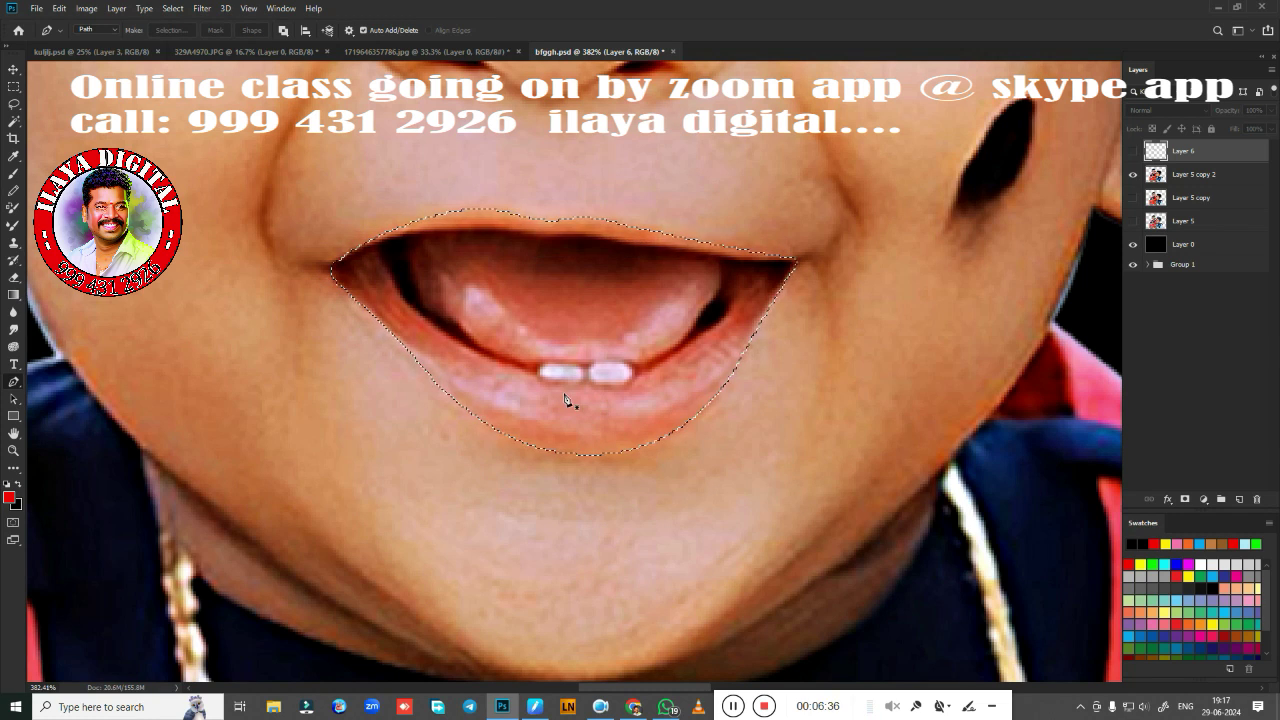
Blend the upper and lower lip edges with the Mixer Brush on Layer 6
key("b")
scroll(677, 377, "up", 2, "alt")
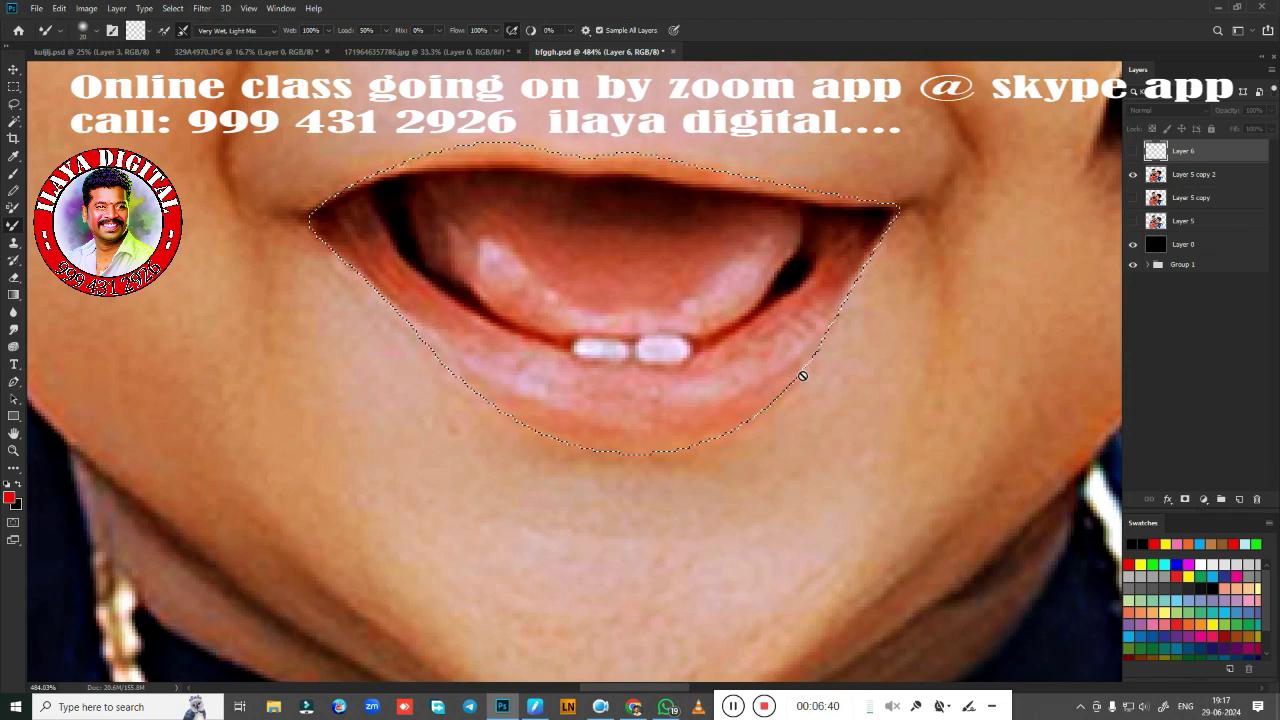
left_click(1134, 152)
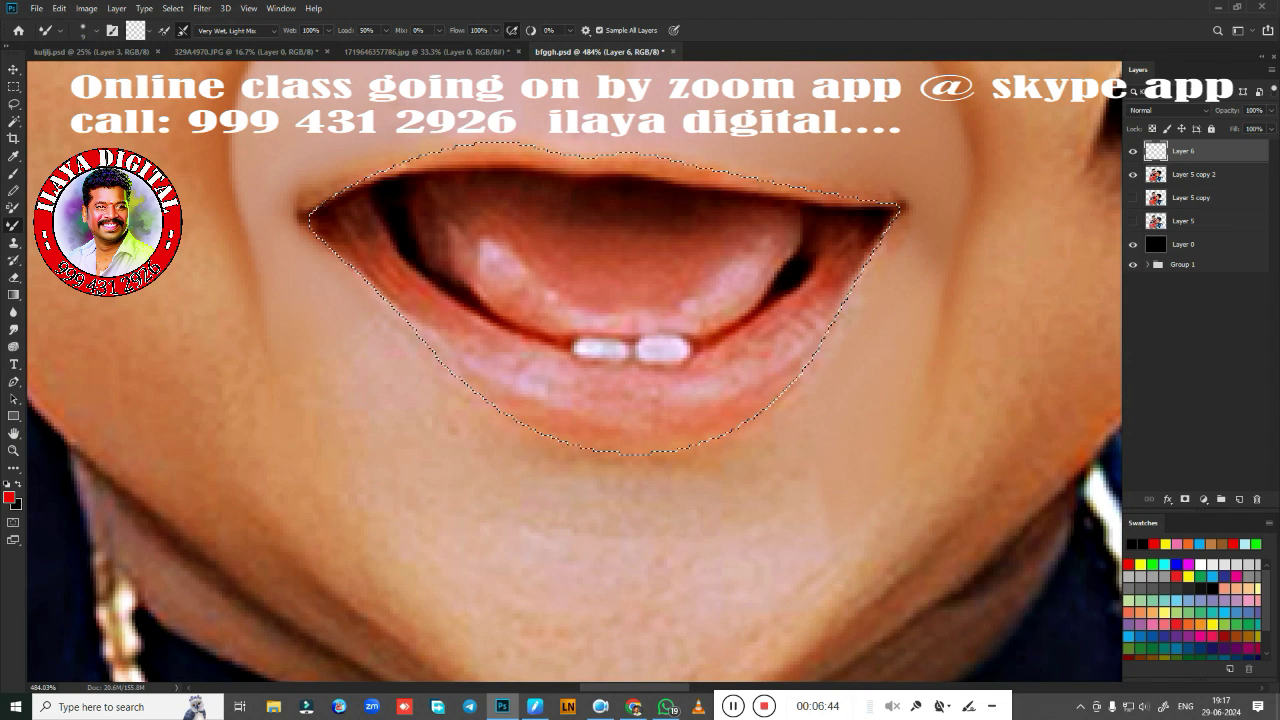
mouse_move(522, 165)
left_mouse_down()
mouse_move(420, 165)
mouse_move(592, 167)
left_mouse_up()
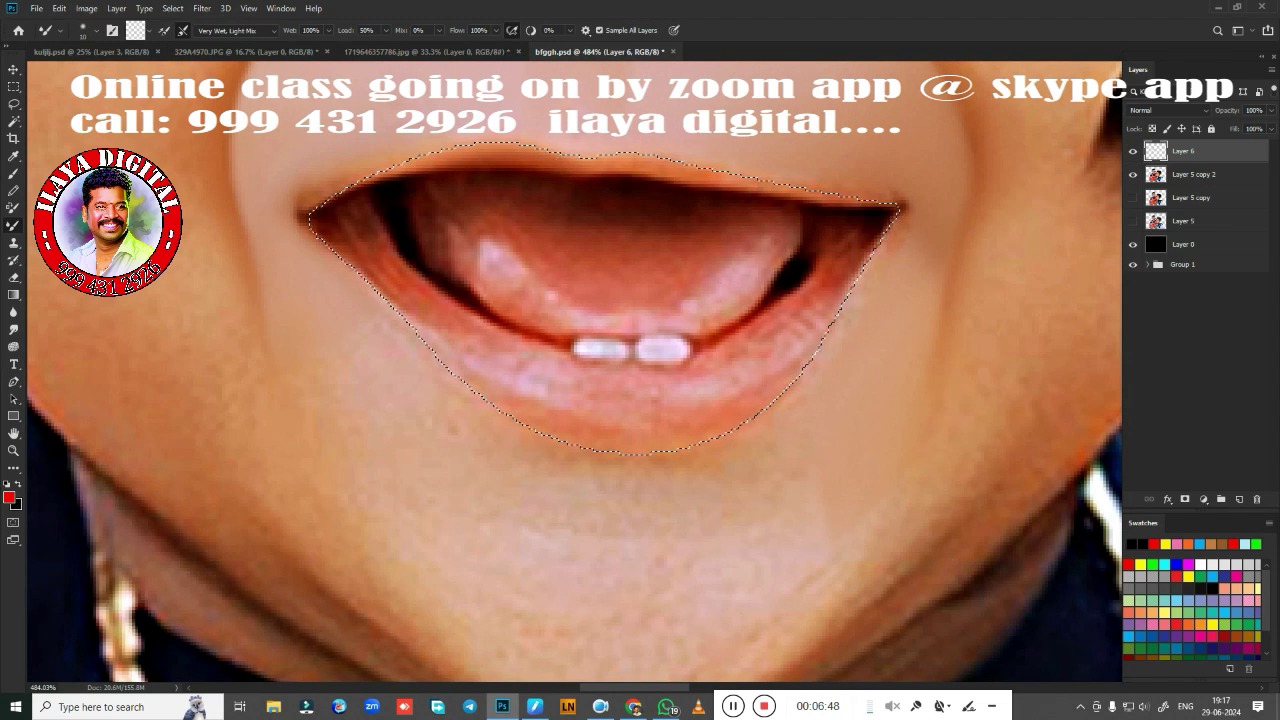
left_click_drag(450, 165, 378, 167)
left_click_drag(572, 168, 790, 198)
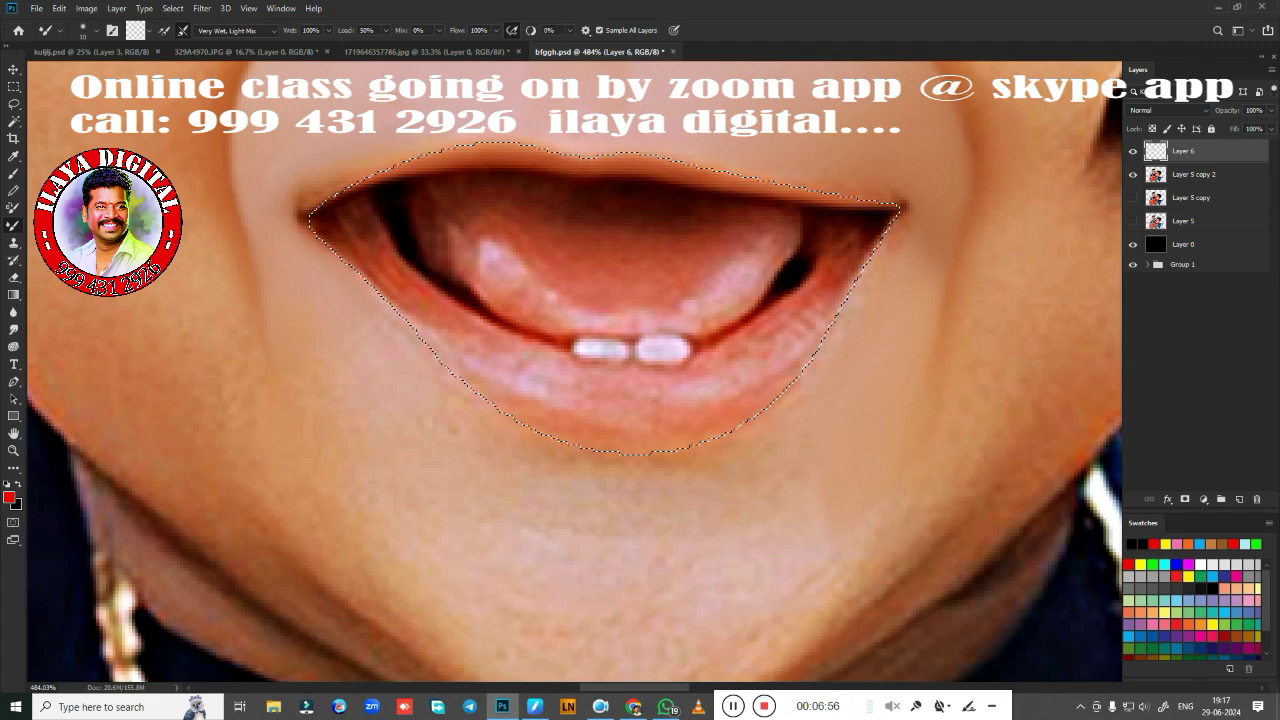
left_click_drag(843, 335, 826, 305)
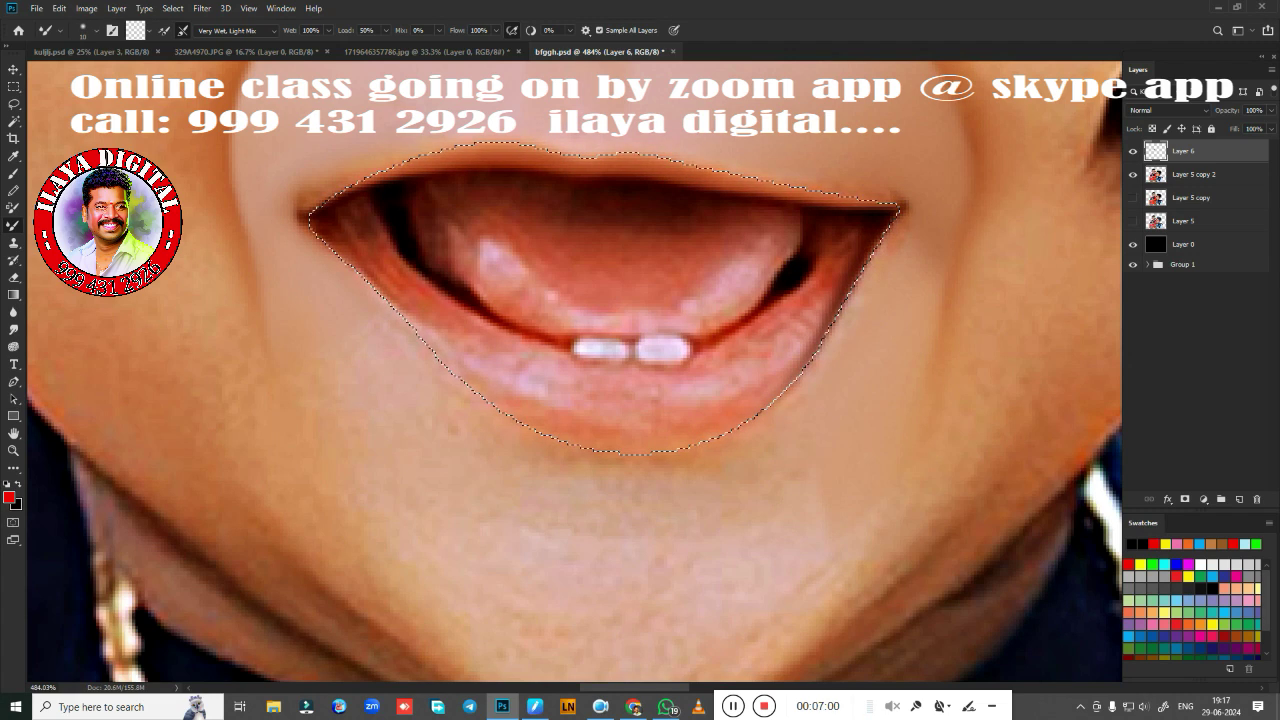
left_click_drag(806, 372, 722, 434)
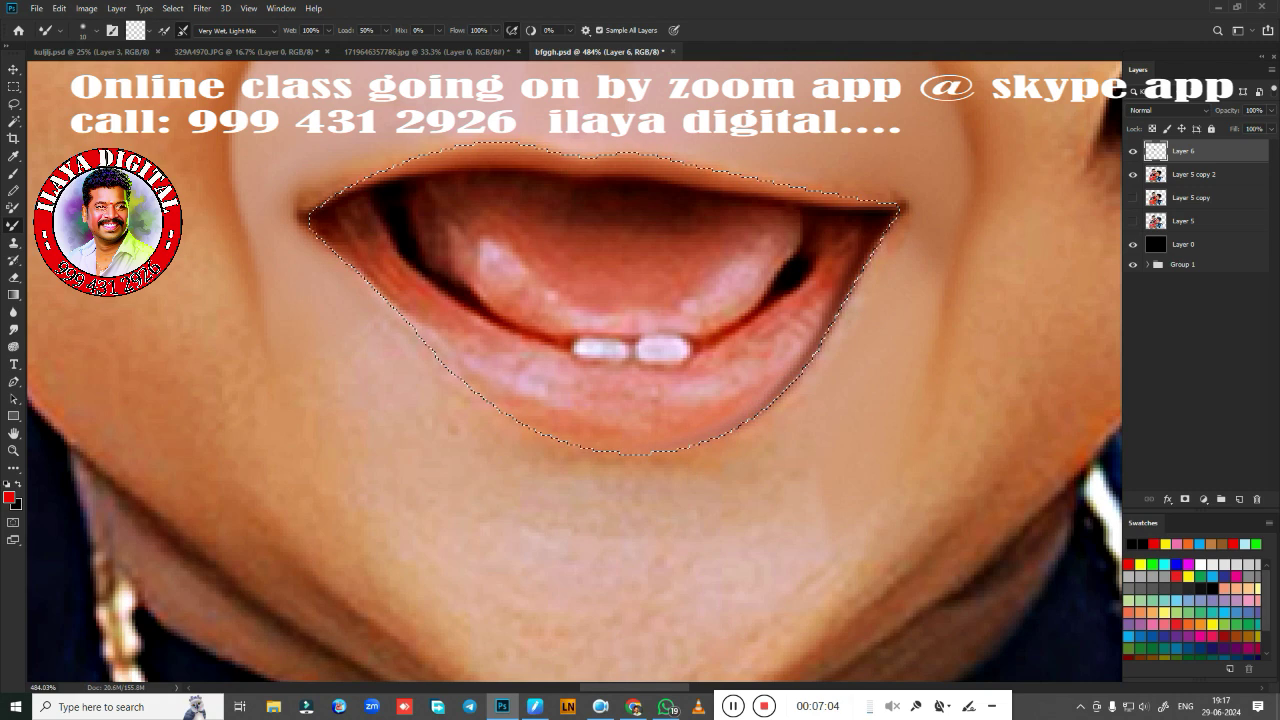
key("bracketright")
mouse_move(408, 297)
left_mouse_down()
mouse_move(490, 375)
mouse_move(565, 412)
left_mouse_up()
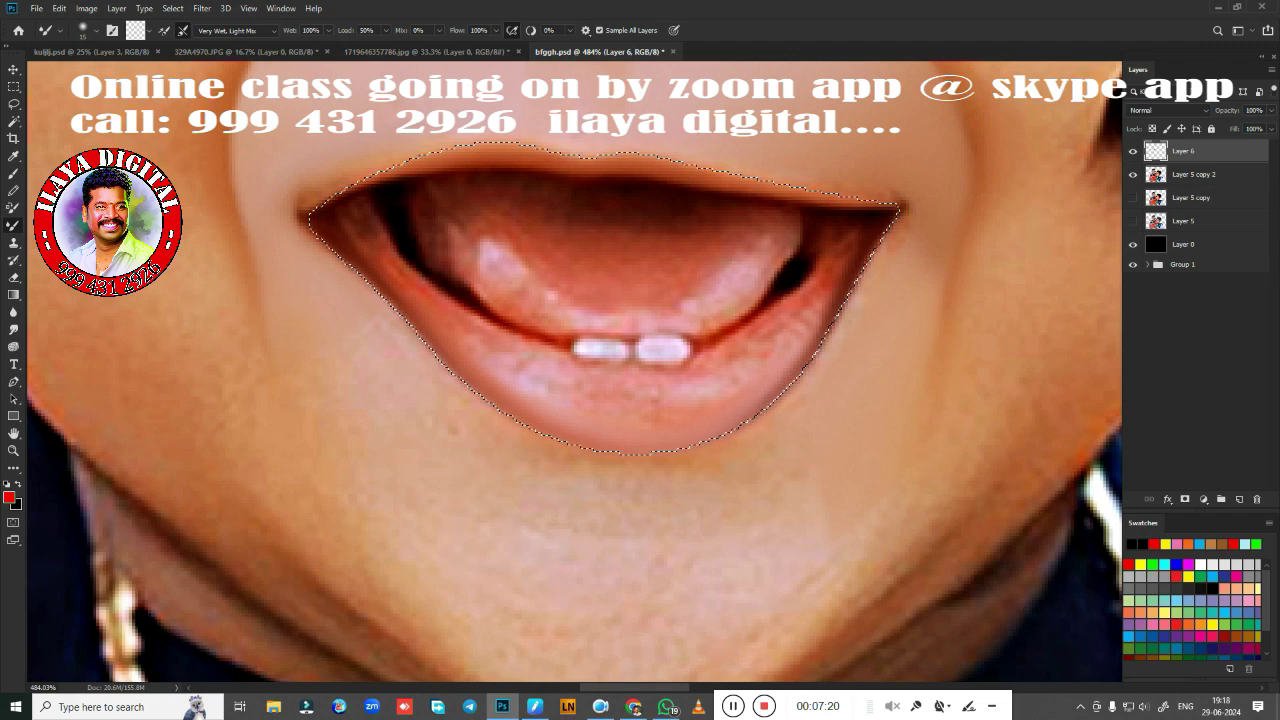
Feather the lip selection 1.5 px and stroke the upper lip edge with pale pink f8d2ce
key("shift+F6")
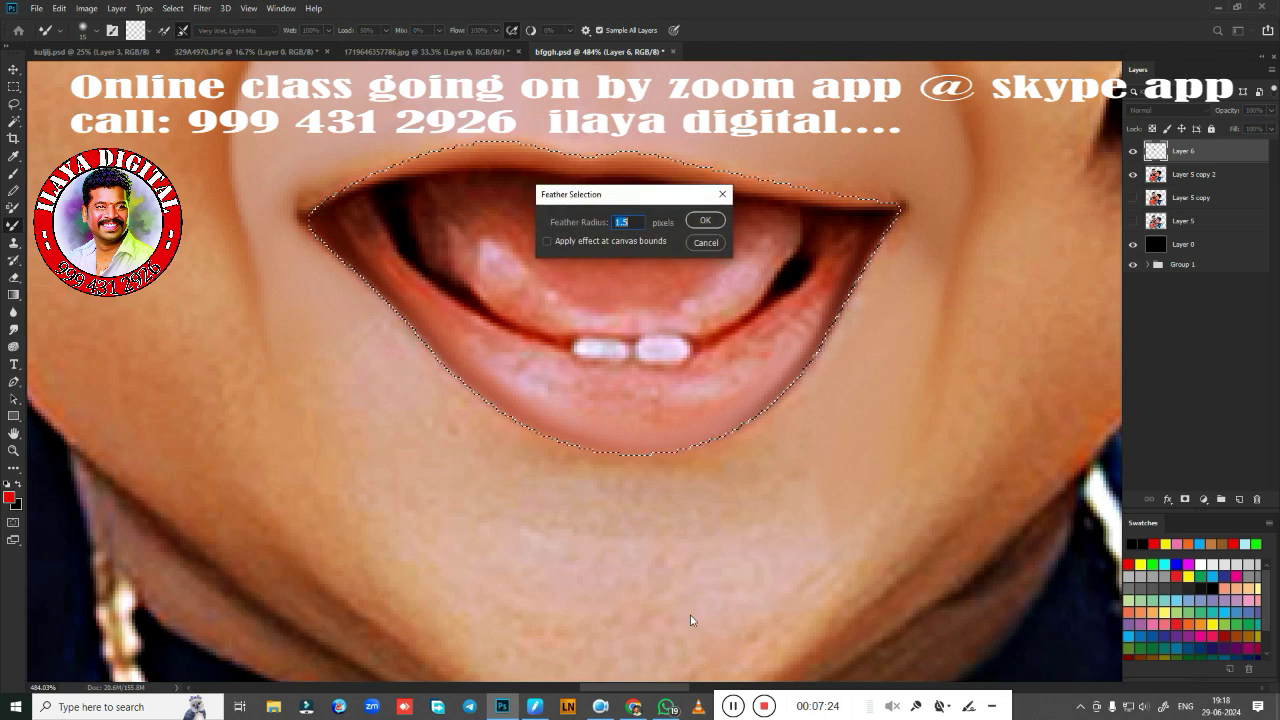
key("Return")
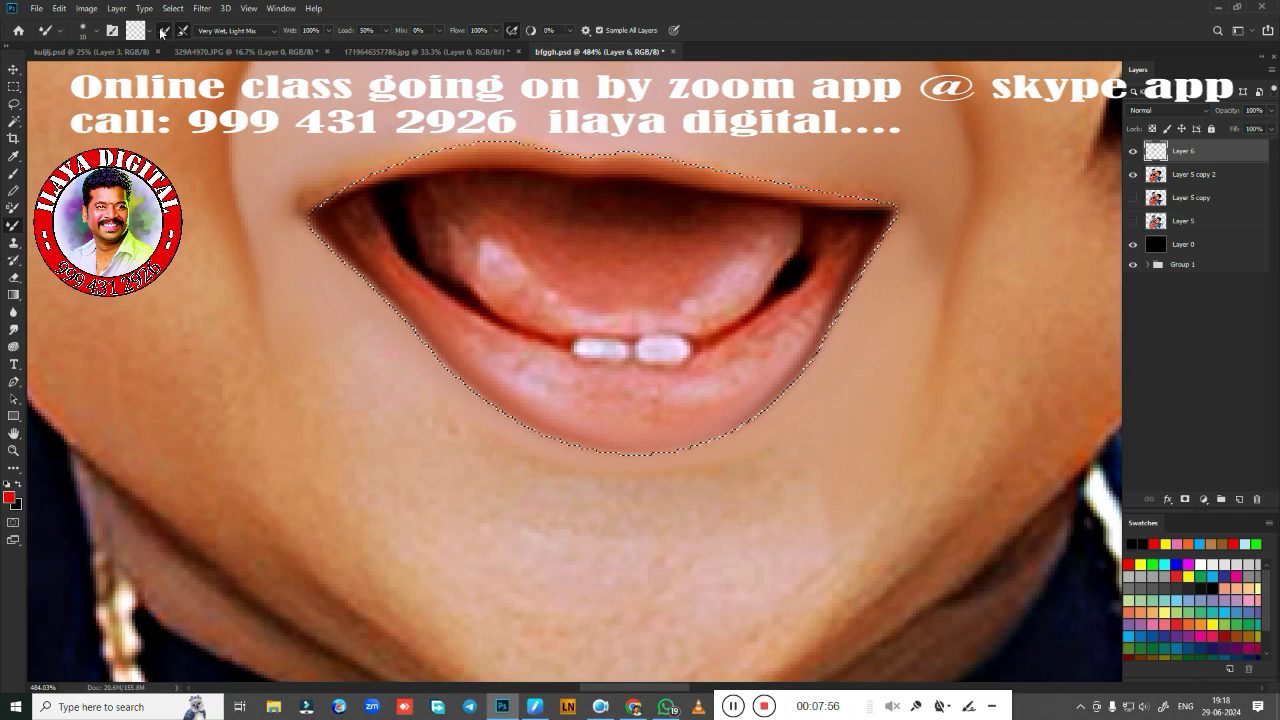
left_click(136, 30)
left_click(729, 249)
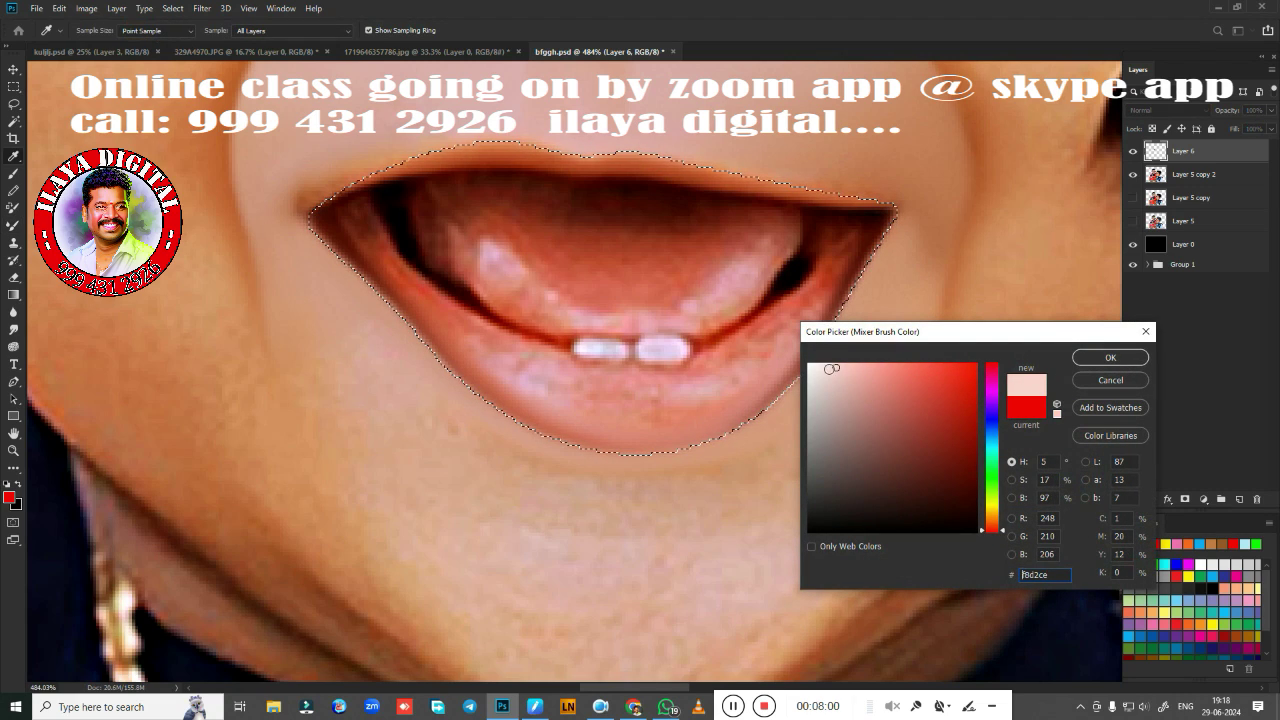
left_click(1110, 358)
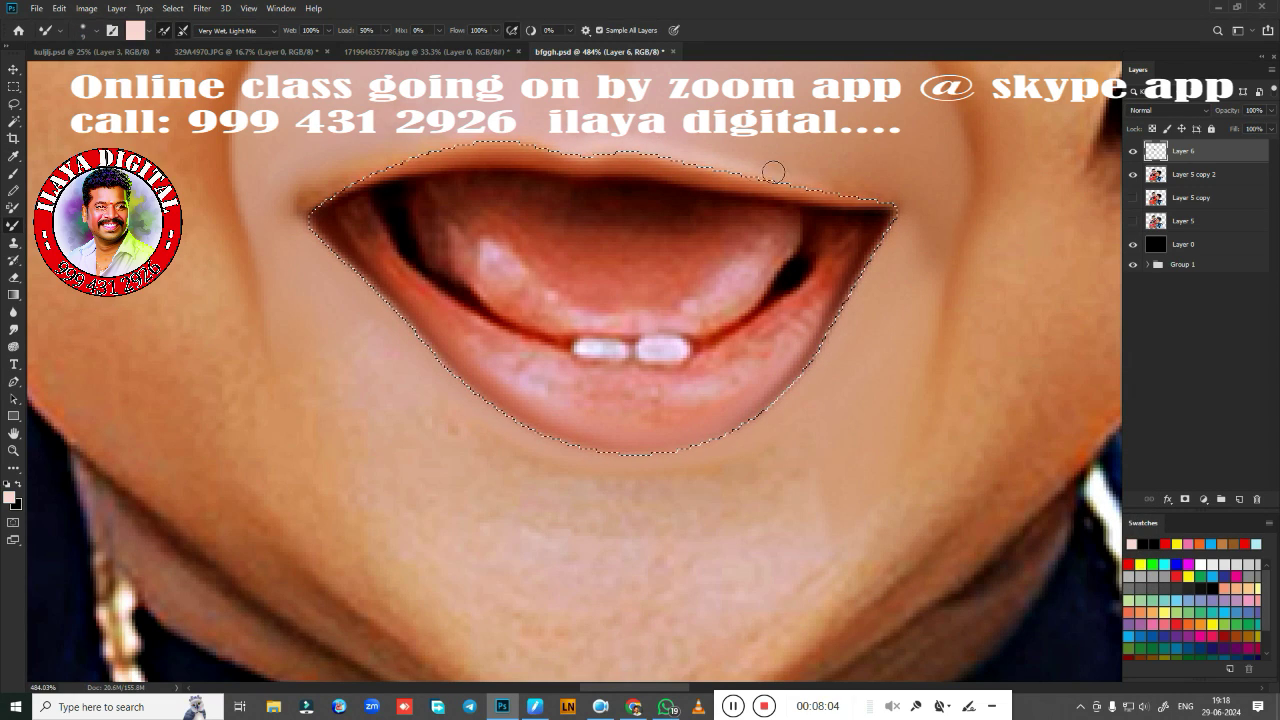
left_click_drag(773, 172, 892, 194)
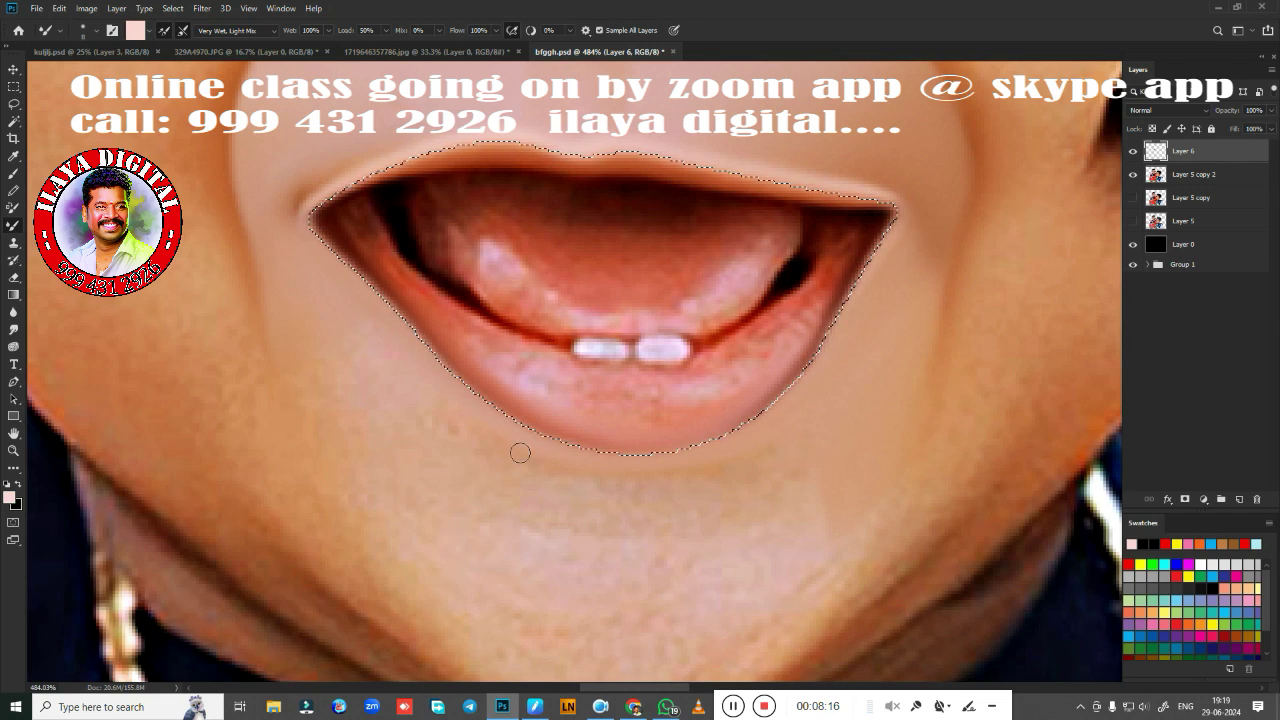
key("r")
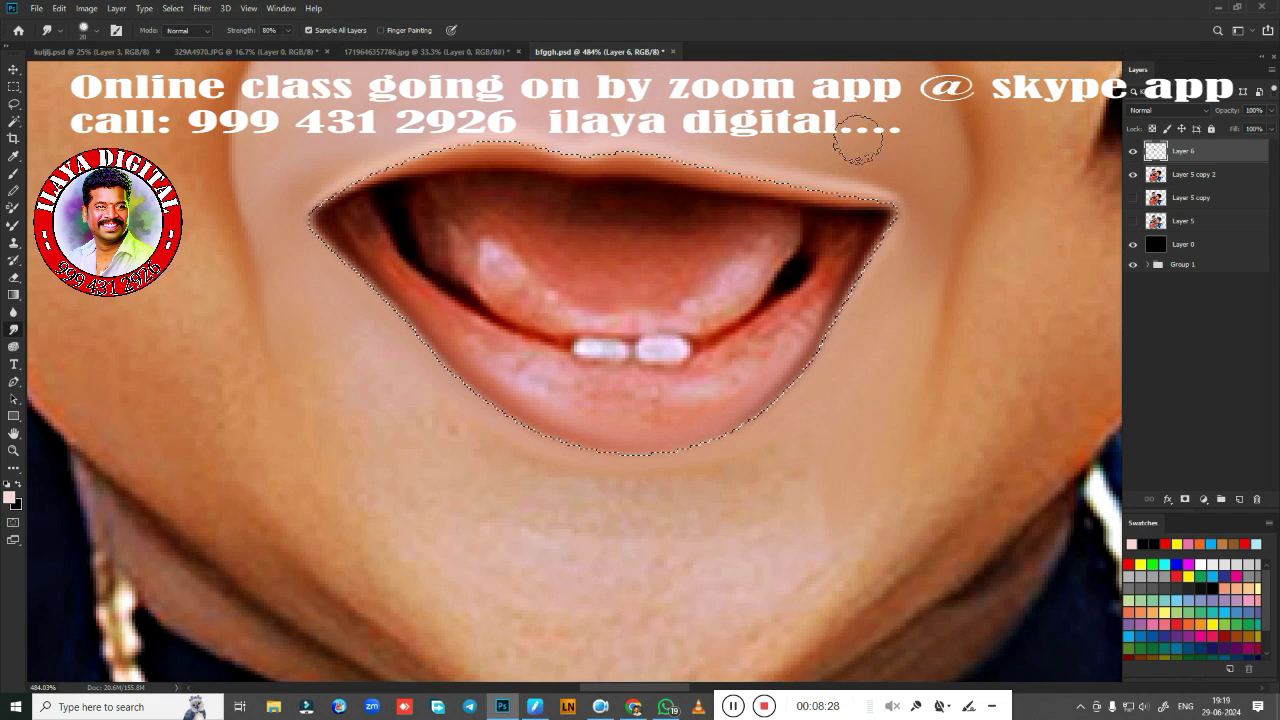
Smudge the jagged lower edge of the left tooth smooth with a smaller brush
scroll(855, 140, "up", 5)
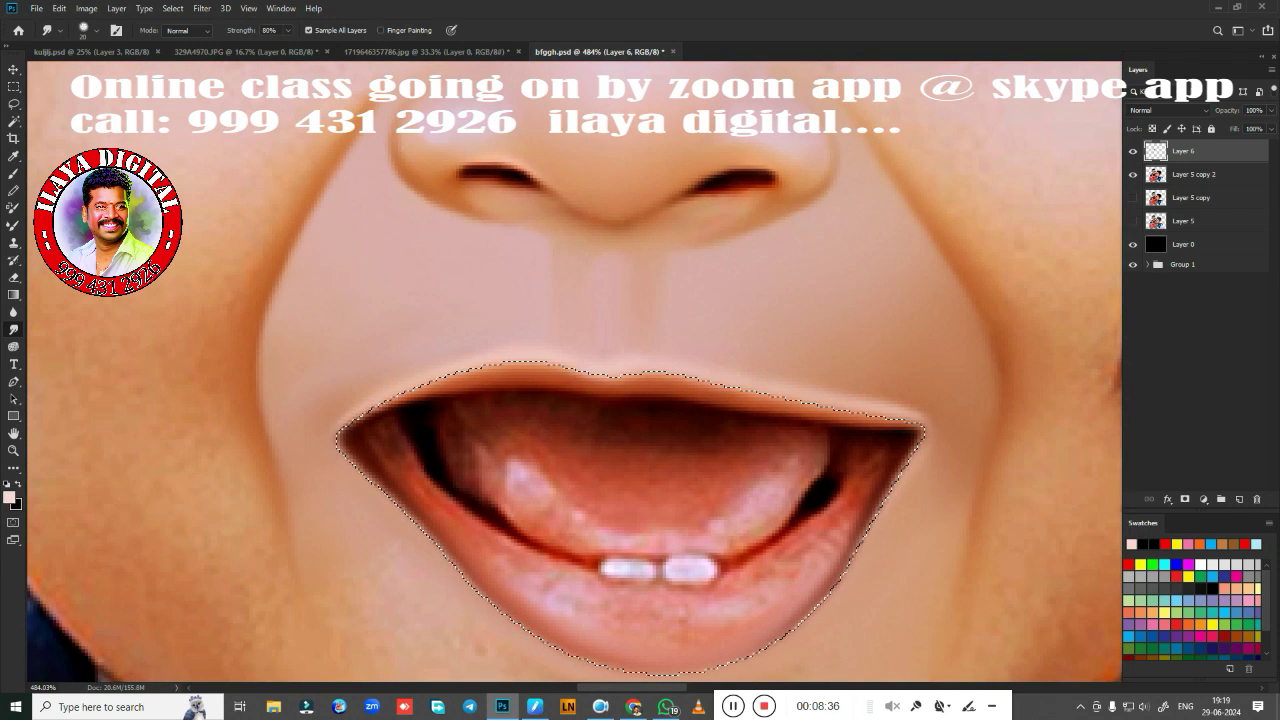
scroll(870, 375, "down", 3)
scroll(663, 400, "down", 3)
scroll(666, 337, "up", 3)
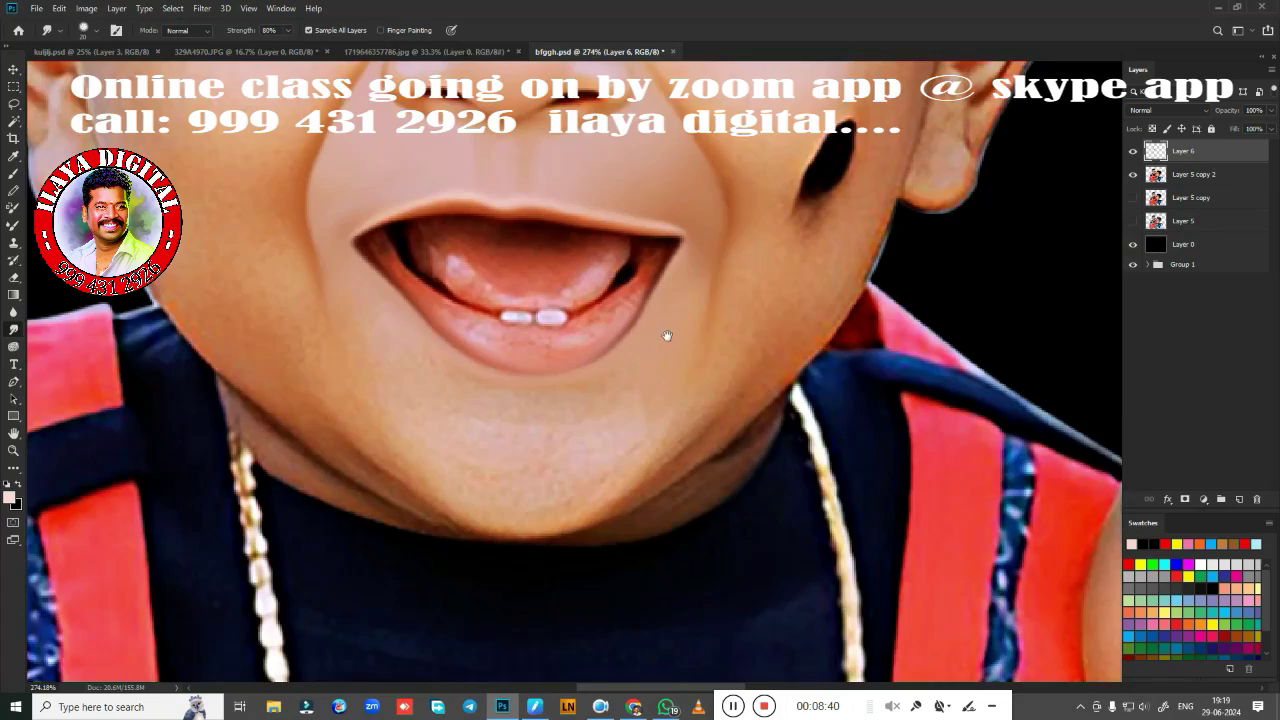
scroll(806, 366, "up", 3)
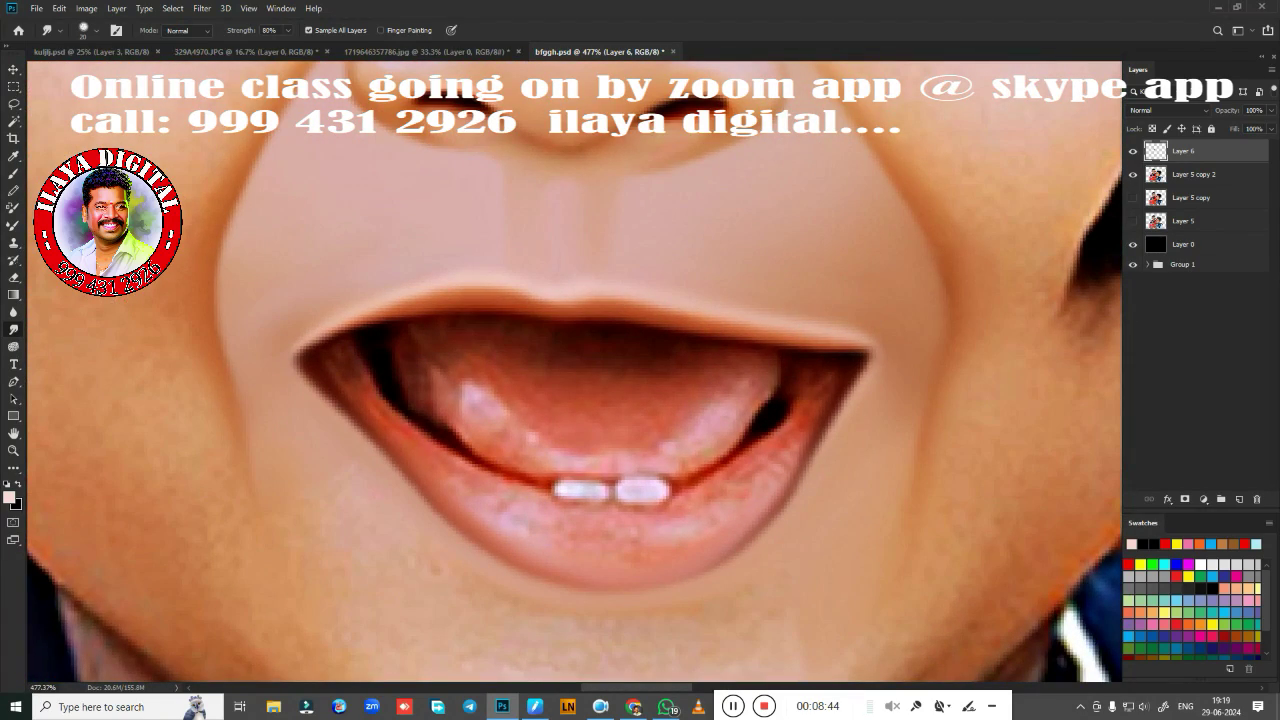
scroll(608, 400, "down", 2)
scroll(608, 400, "down", 1)
scroll(608, 400, "up", 3)
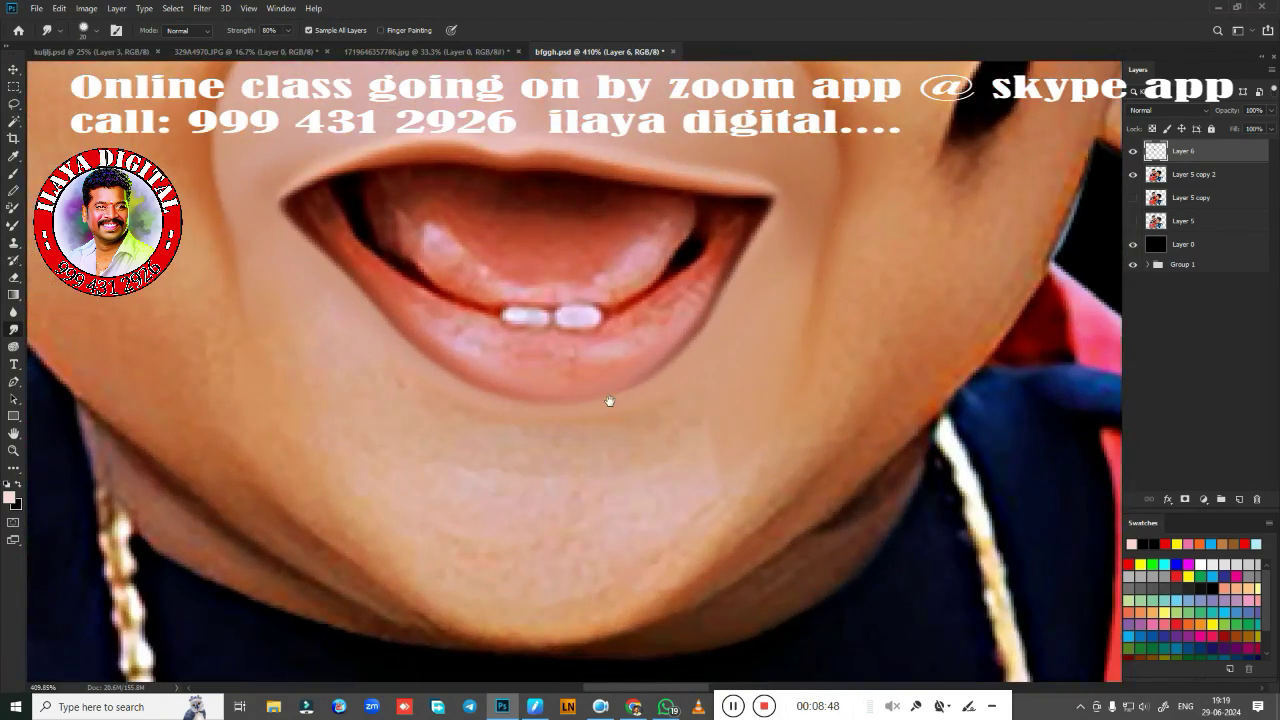
scroll(741, 382, "up", 1)
key("bracketleft")
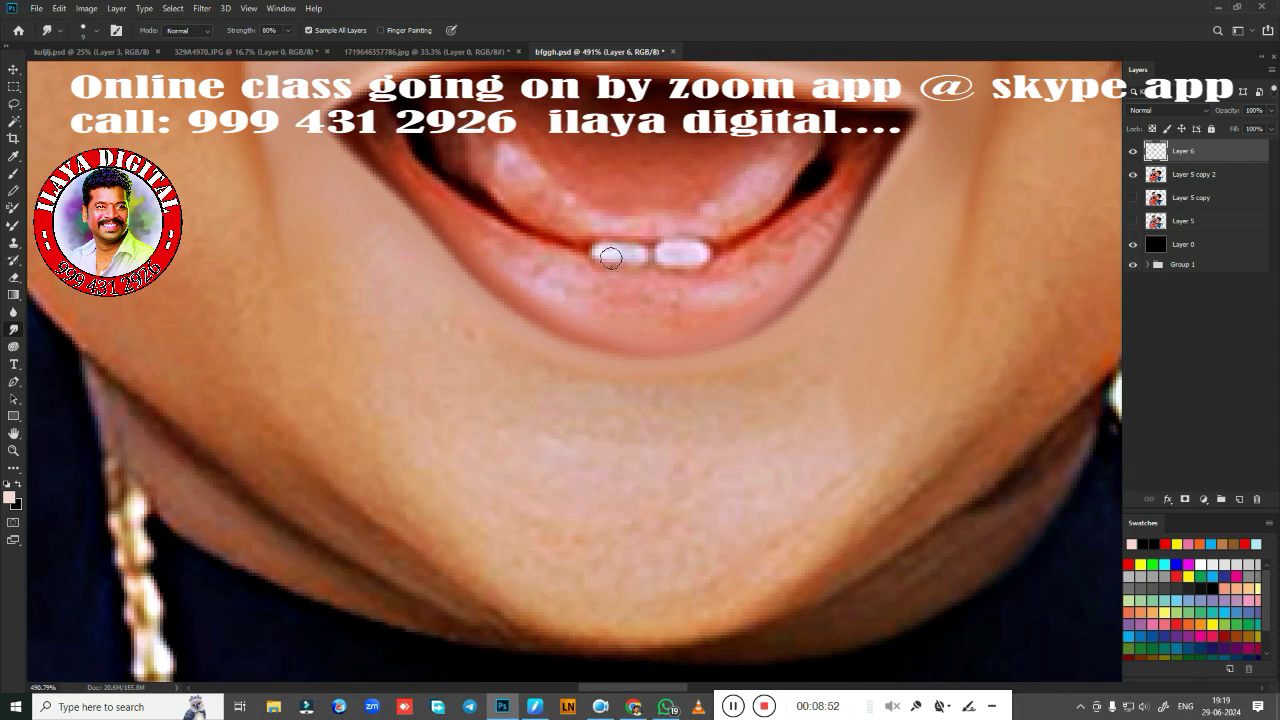
left_click_drag(595, 254, 630, 253)
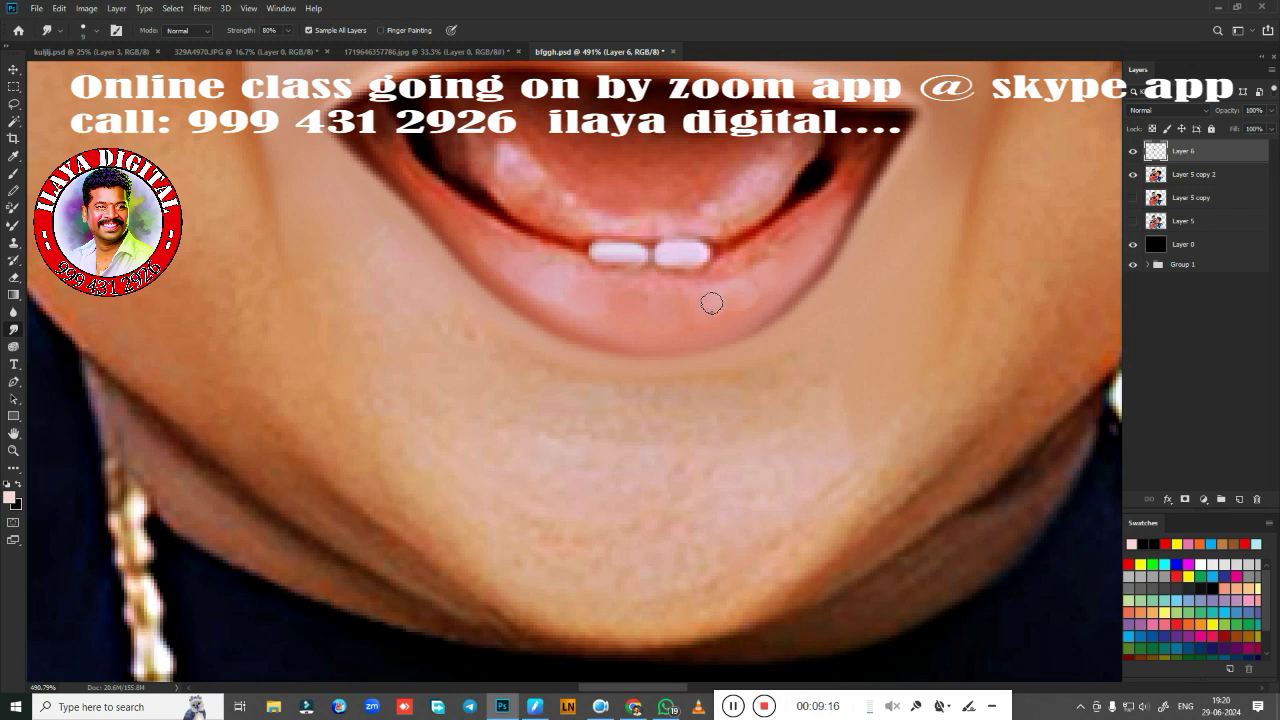
key("bracketright")
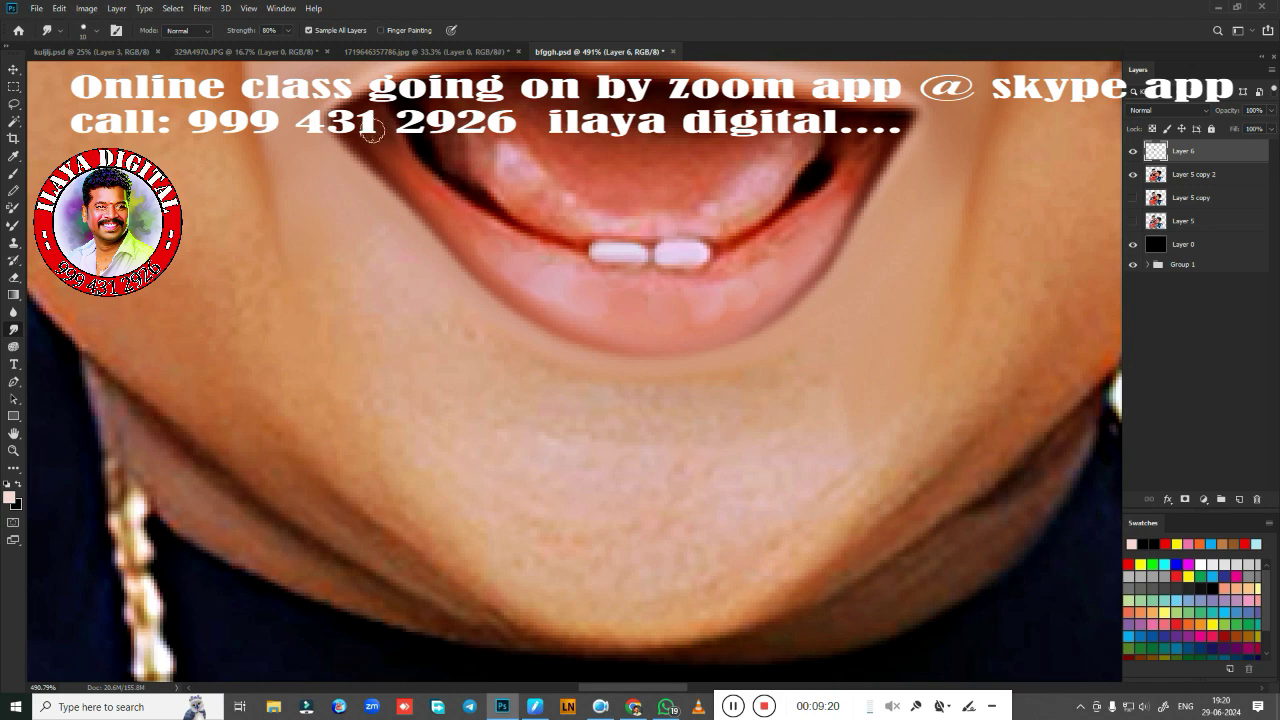
key("bracketleft")
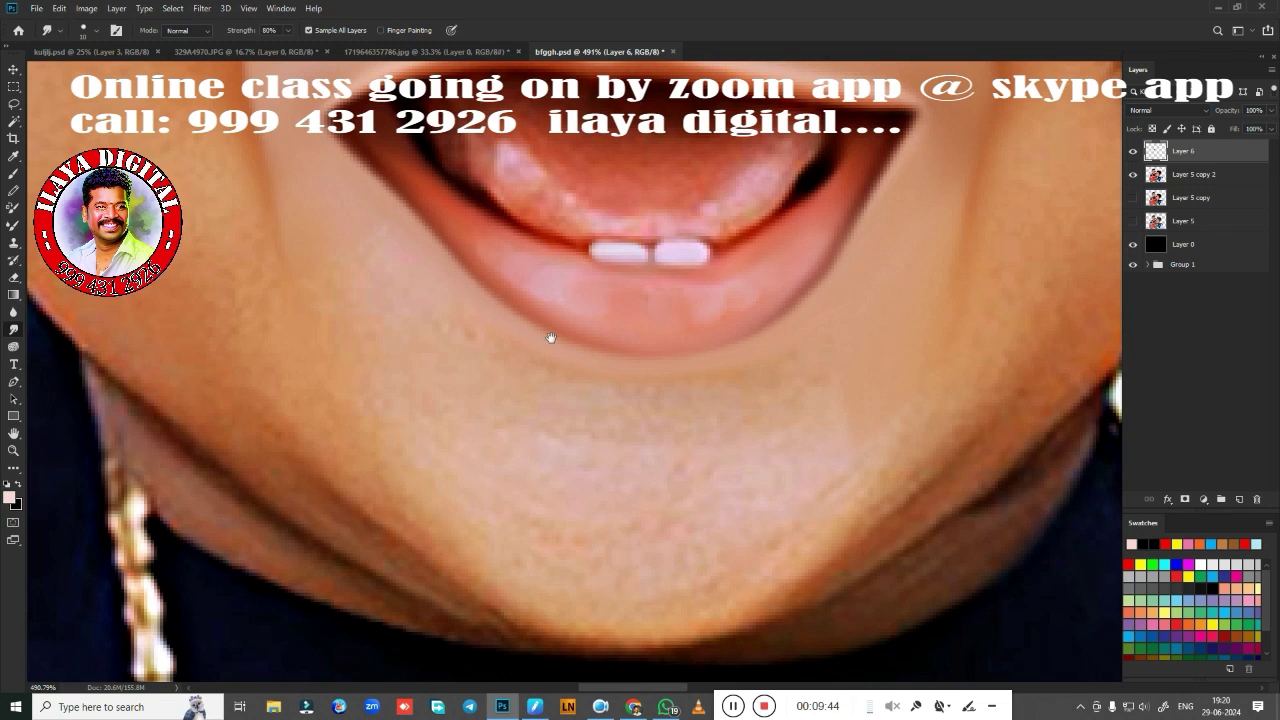
Smudge pale highlights across the tongue, blending it down toward the teeth
left_click_drag(551, 338, 540, 488)
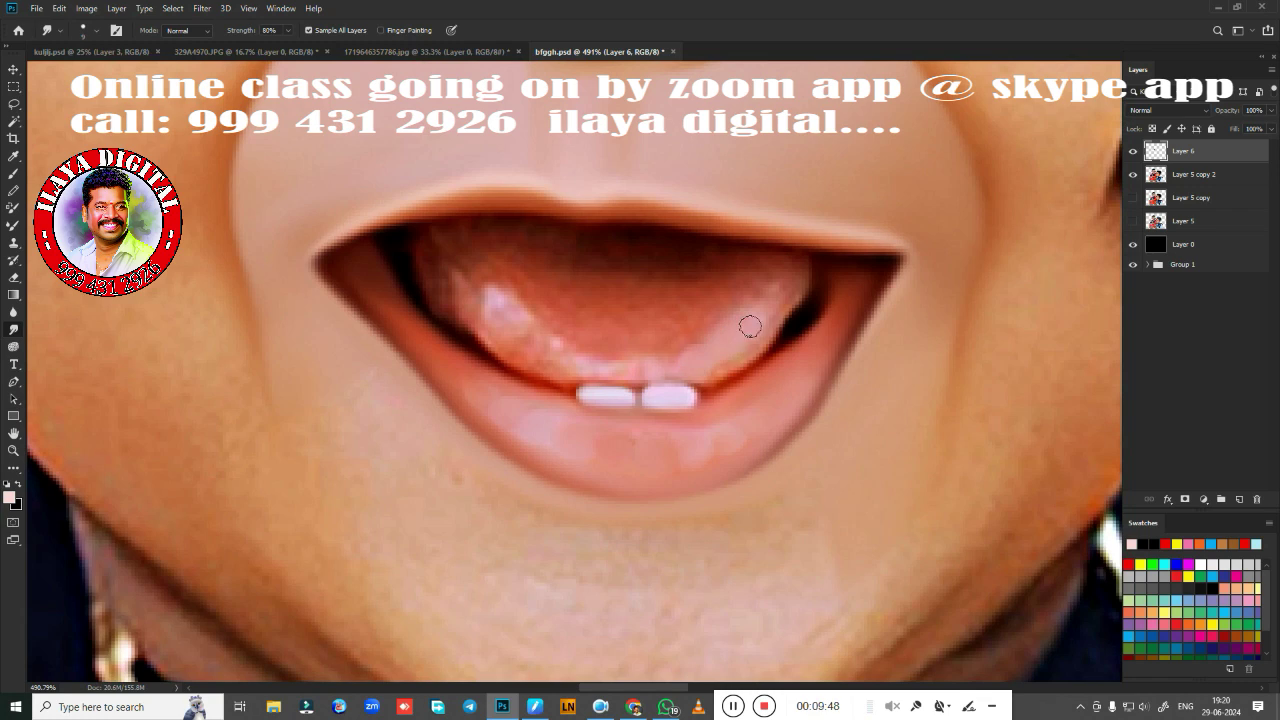
mouse_move(625, 368)
left_mouse_down()
mouse_move(529, 331)
mouse_move(490, 290)
left_mouse_up()
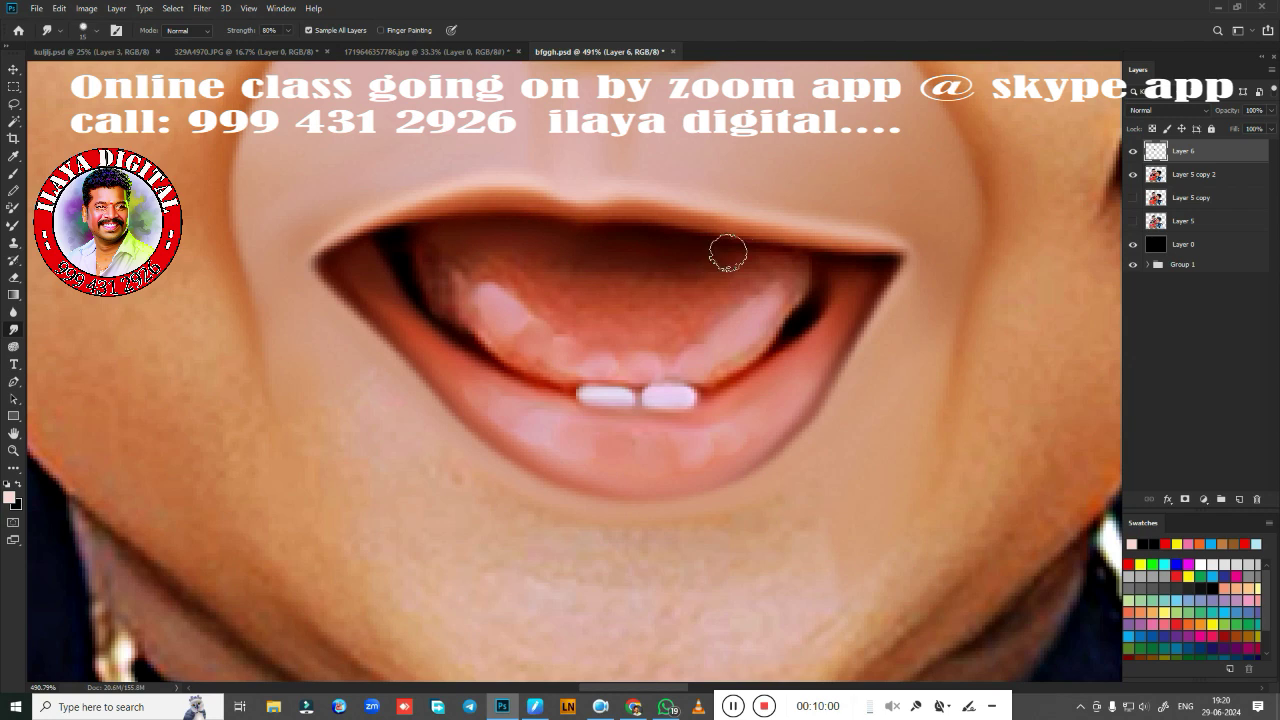
key("bracketright")
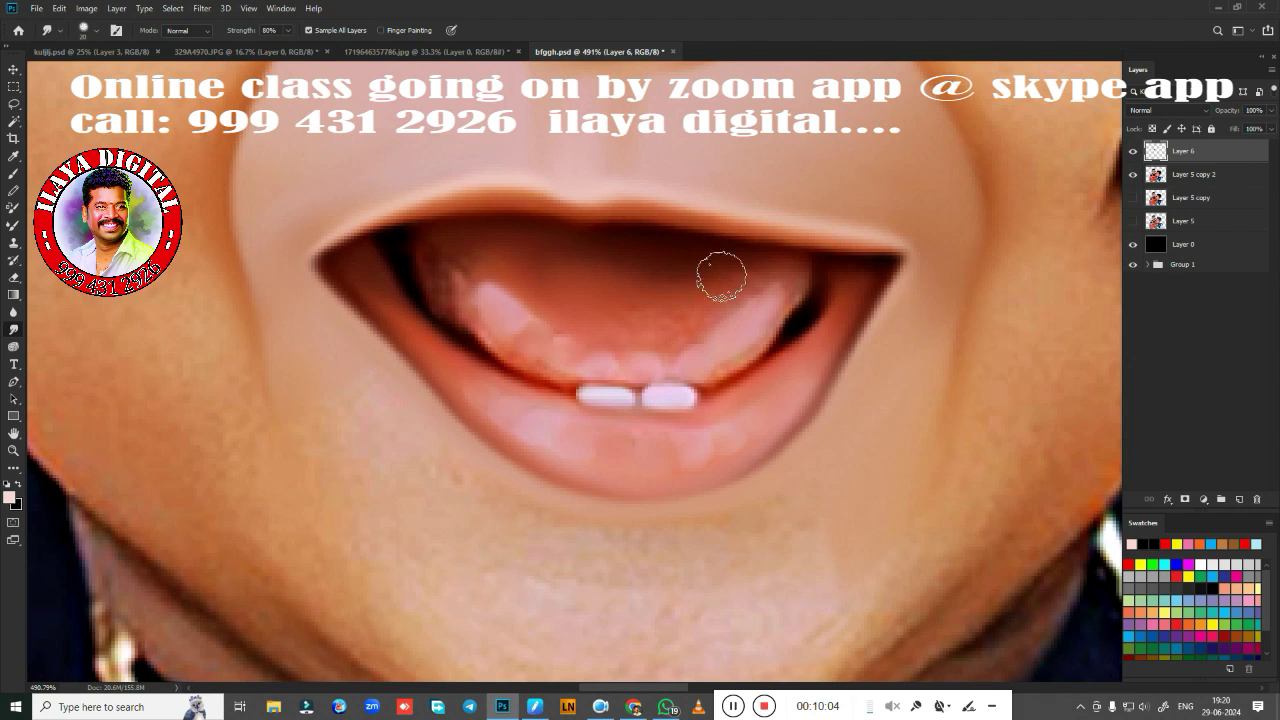
key("bracketleft")
left_click_drag(795, 290, 715, 378)
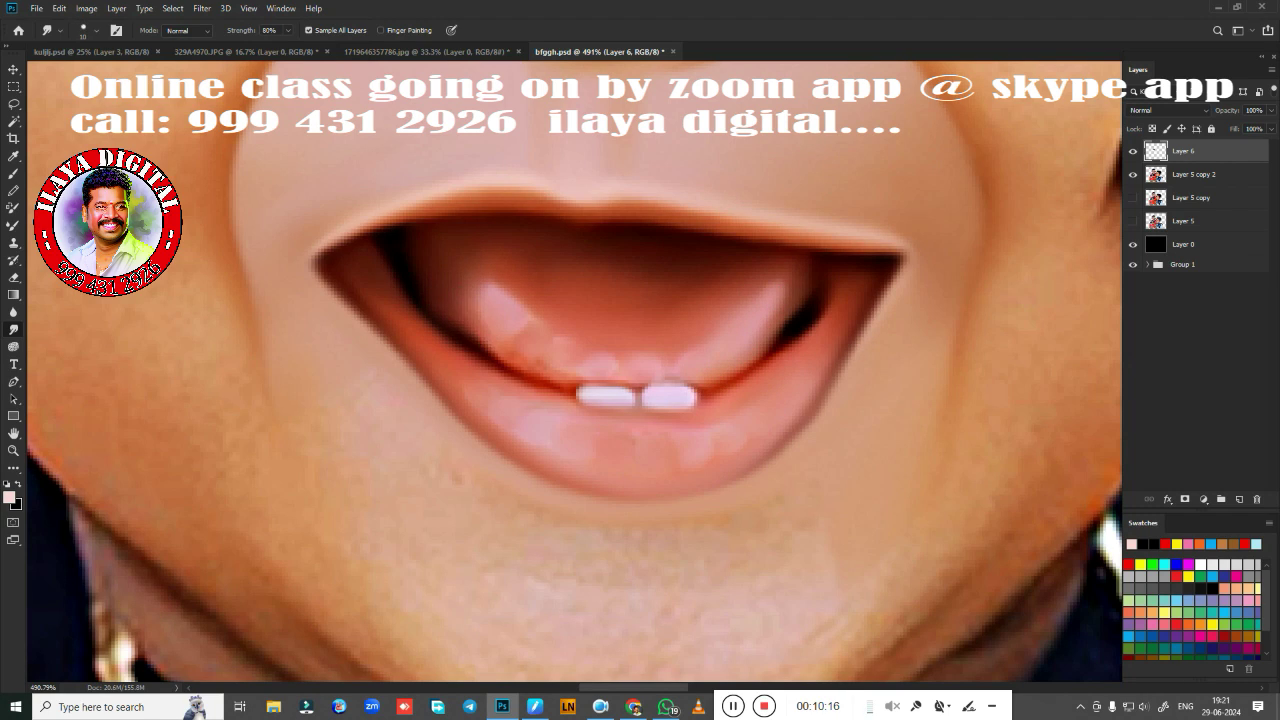
Start a Pen path along the chin and up the right jaw
scroll(690, 464, "down", 5)
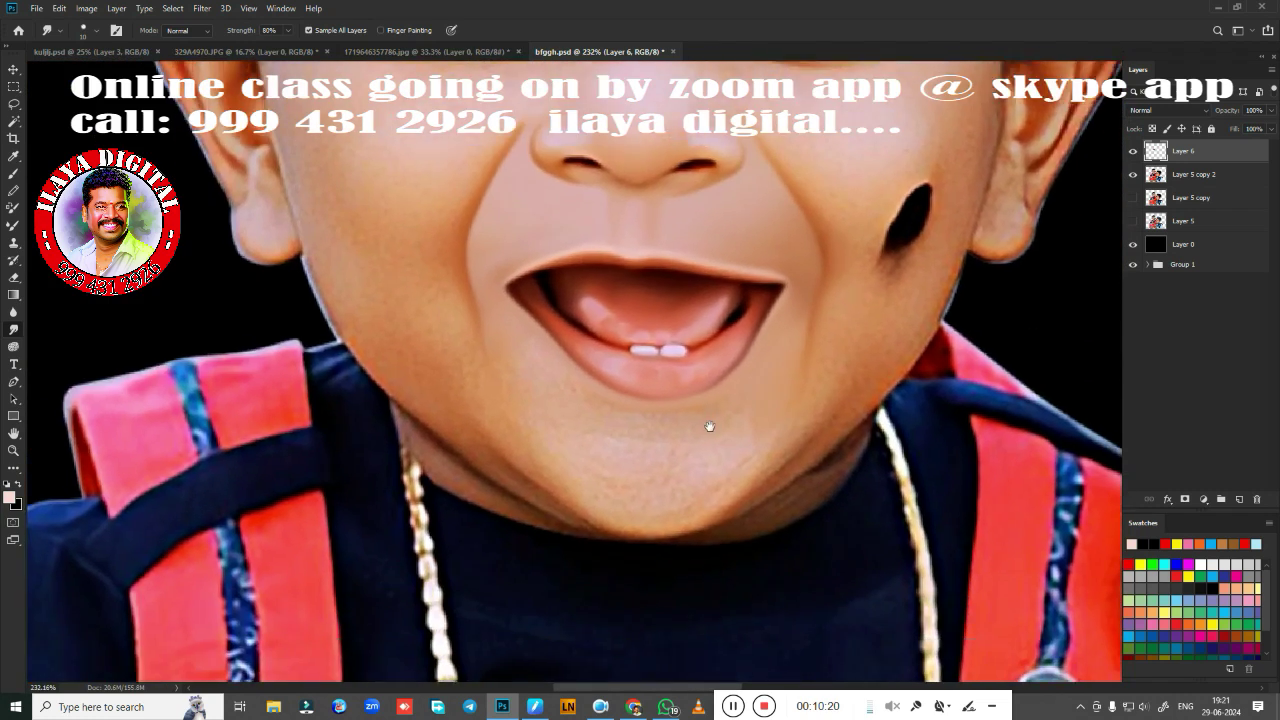
scroll(560, 380, "up", 2)
scroll(450, 320, "up", 2)
key("p")
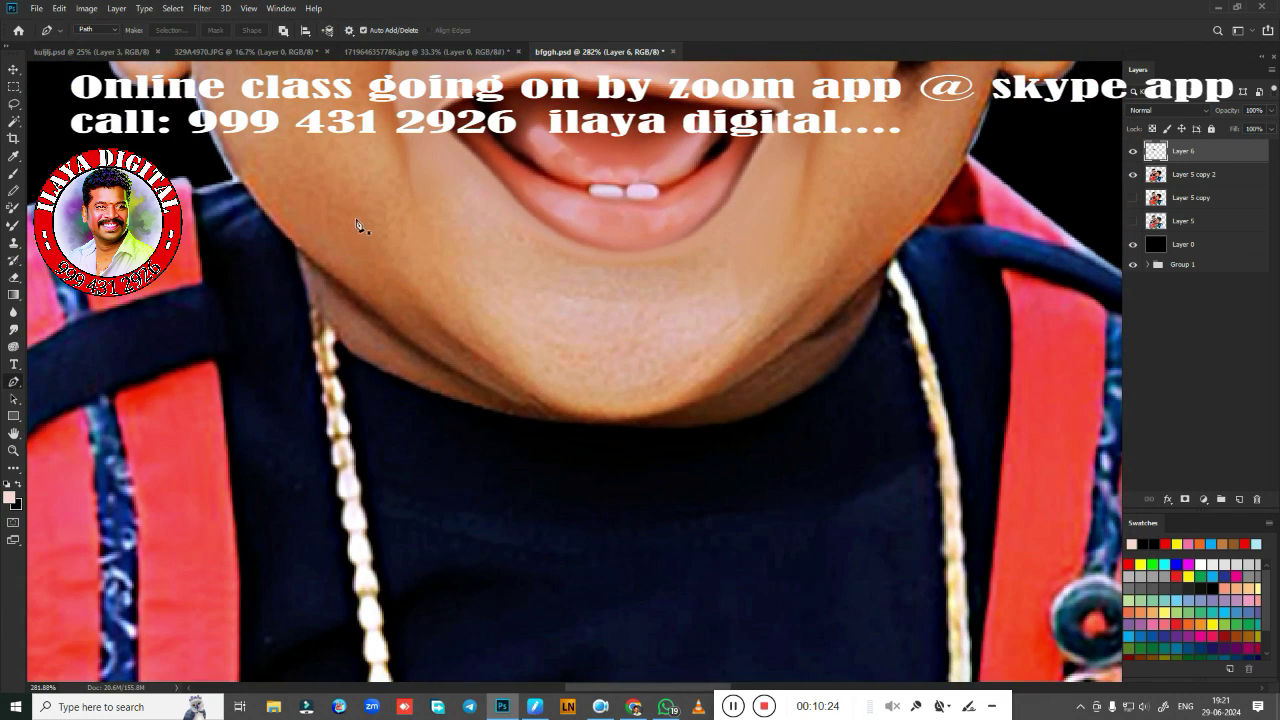
scroll(386, 243, "down", 2)
left_click(385, 257)
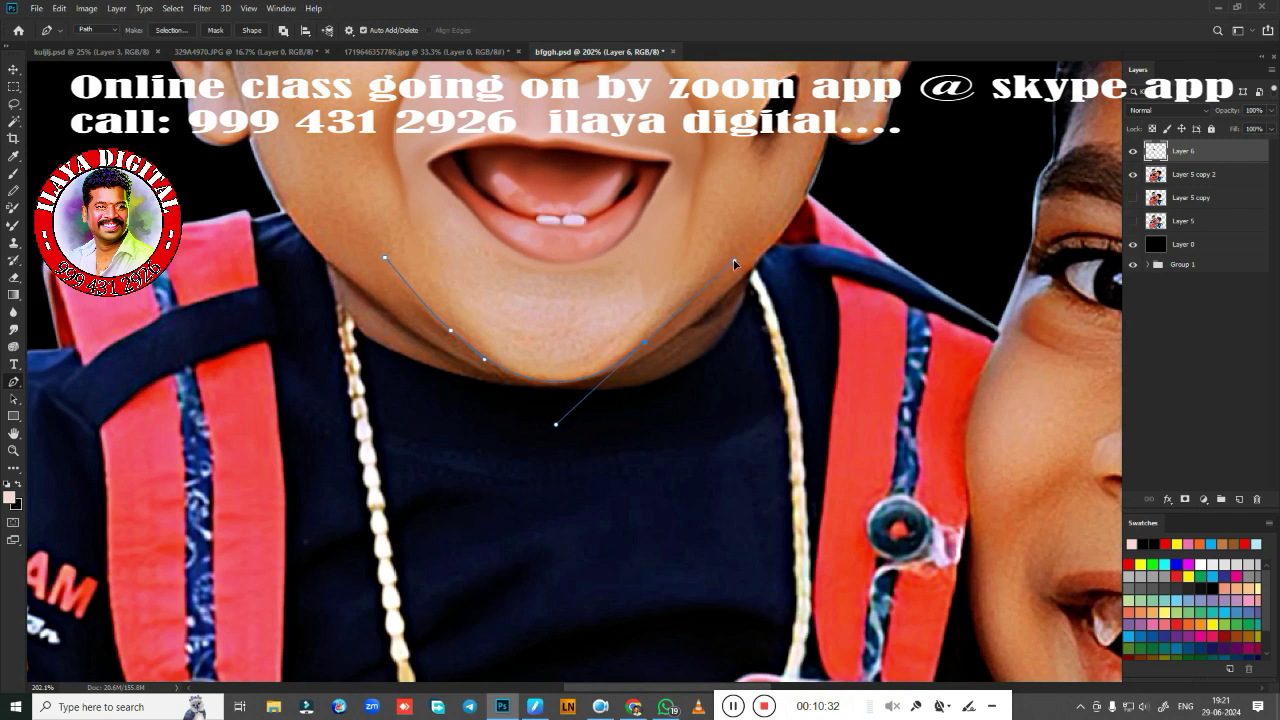
left_click_drag(735, 222, 810, 200)
left_click(803, 152)
left_click_drag(748, 273, 709, 308)
left_click_drag(589, 382, 516, 411)
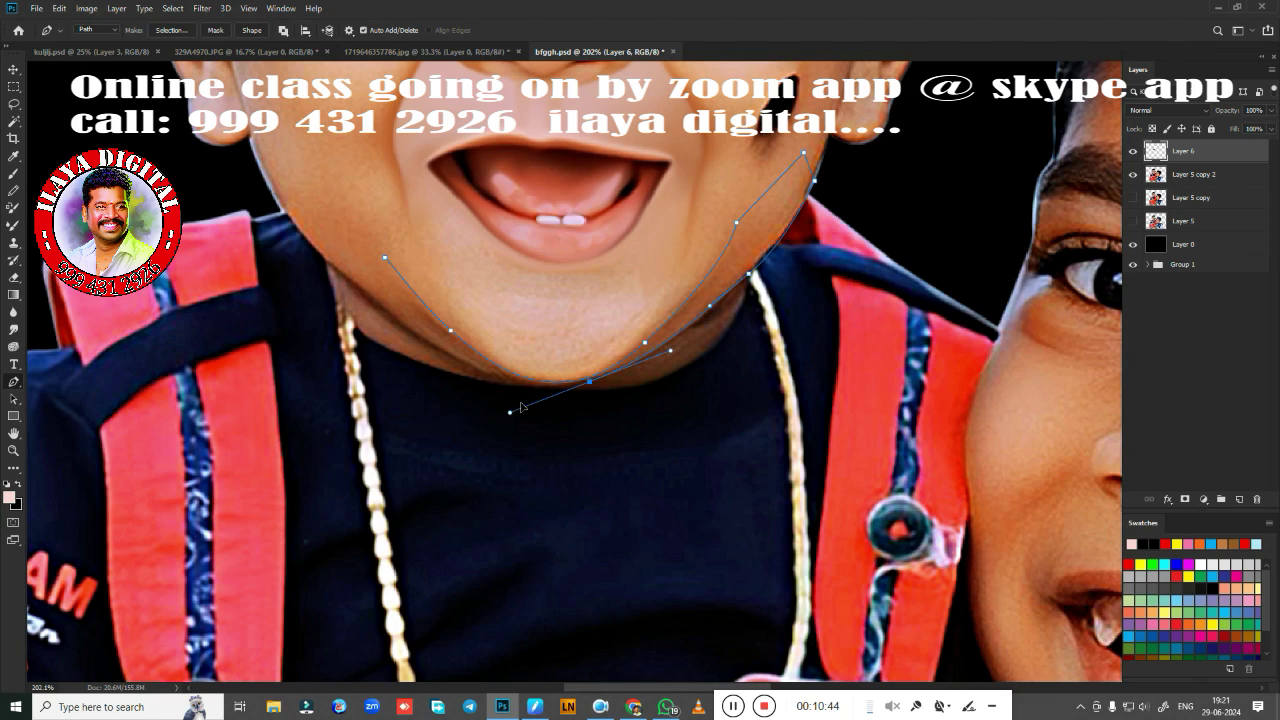
Finish the path around the left chin and jaw, then make it a 1.5 px feathered selection
left_click(590, 382, "alt")
left_click_drag(465, 367, 375, 334)
left_click_drag(452, 373, 366, 314)
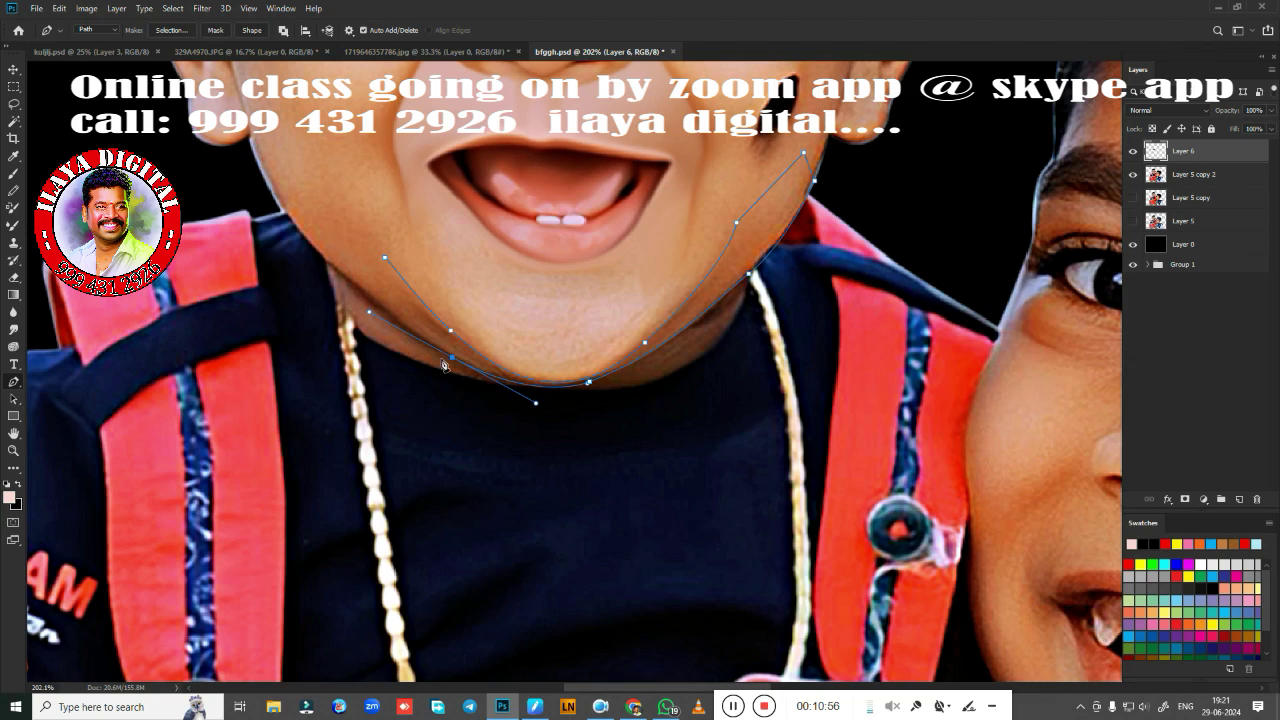
left_click(445, 364, "alt")
left_click_drag(304, 241, 267, 191)
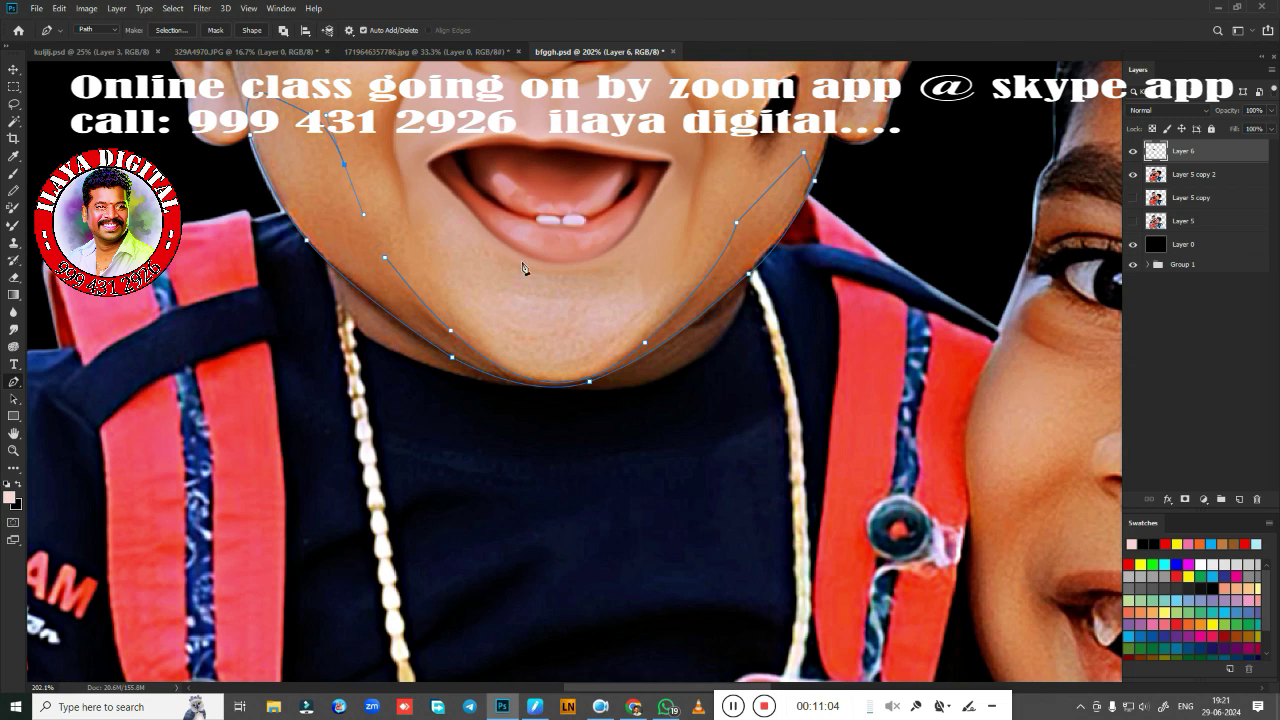
key("ctrl+Return")
key("shift+F6")
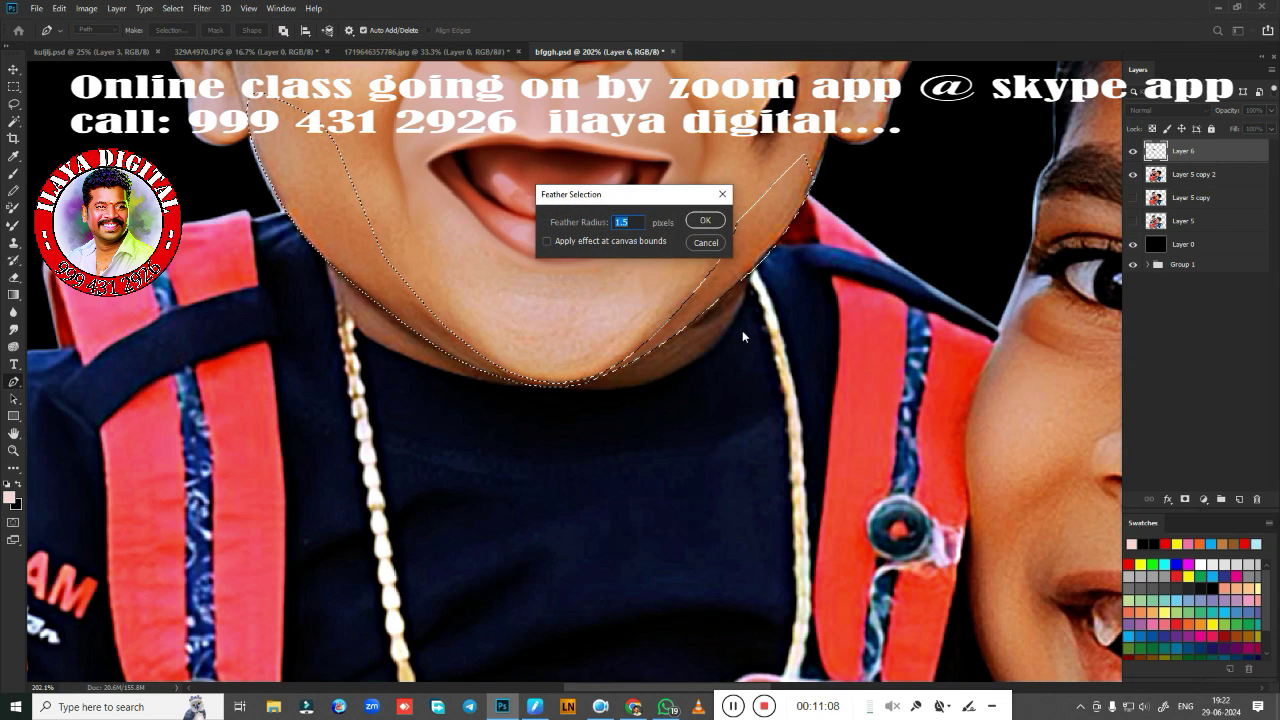
key("Return")
left_click_drag(571, 412, 621, 437)
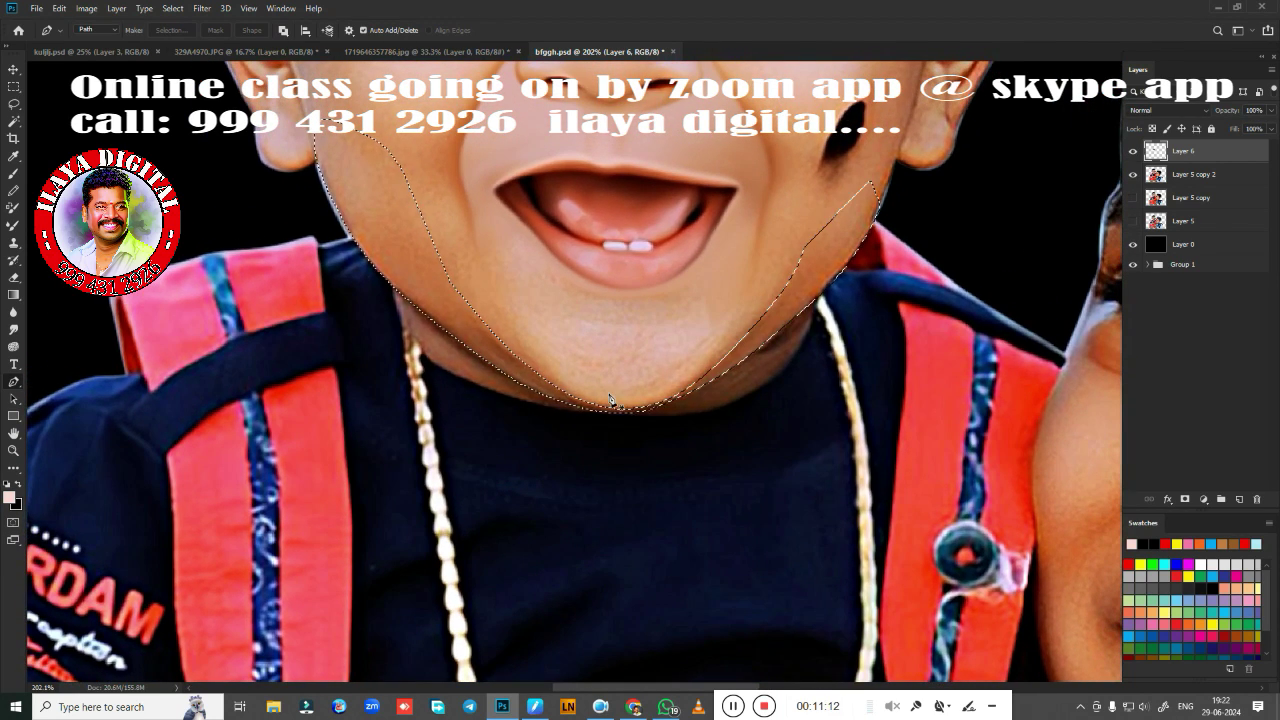
Feather the jaw selection and smudge the right jaw edge smooth
key("shift+F6")
key("Return")
key("r")
scroll(751, 392, "up", 3)
left_click_drag(769, 463, 756, 541)
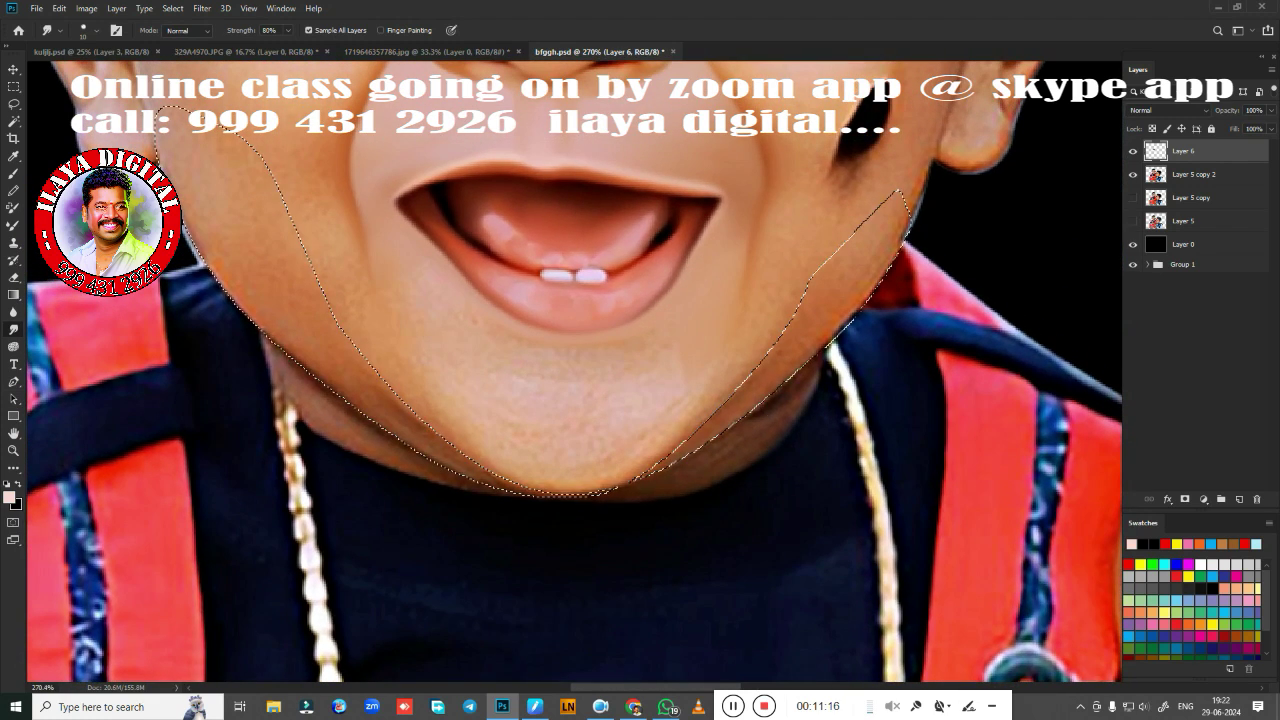
mouse_move(830, 270)
left_mouse_down()
mouse_move(790, 370)
mouse_move(740, 395)
left_mouse_up()
left_click_drag(670, 455, 641, 427)
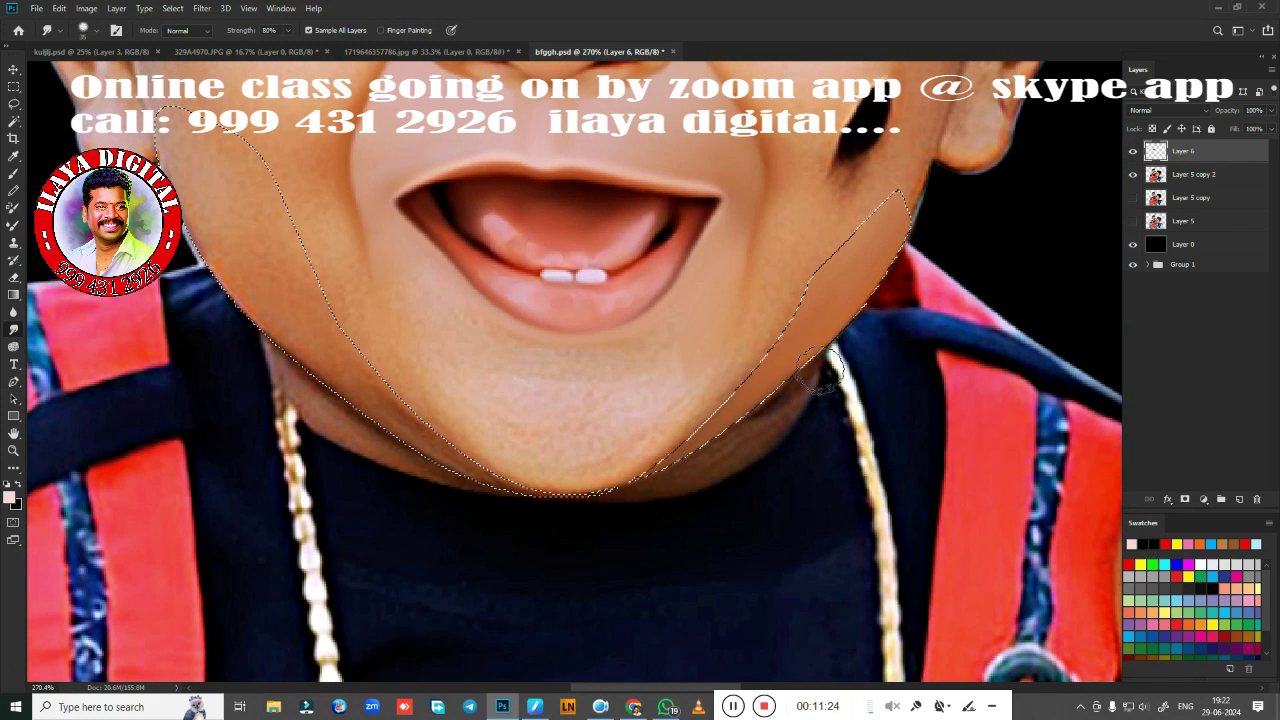
left_click_drag(830, 375, 805, 350)
left_click_drag(820, 300, 723, 404)
With a larger brush, blend the right jaw into the chin and soften the left jaw edge
key("bracketright")
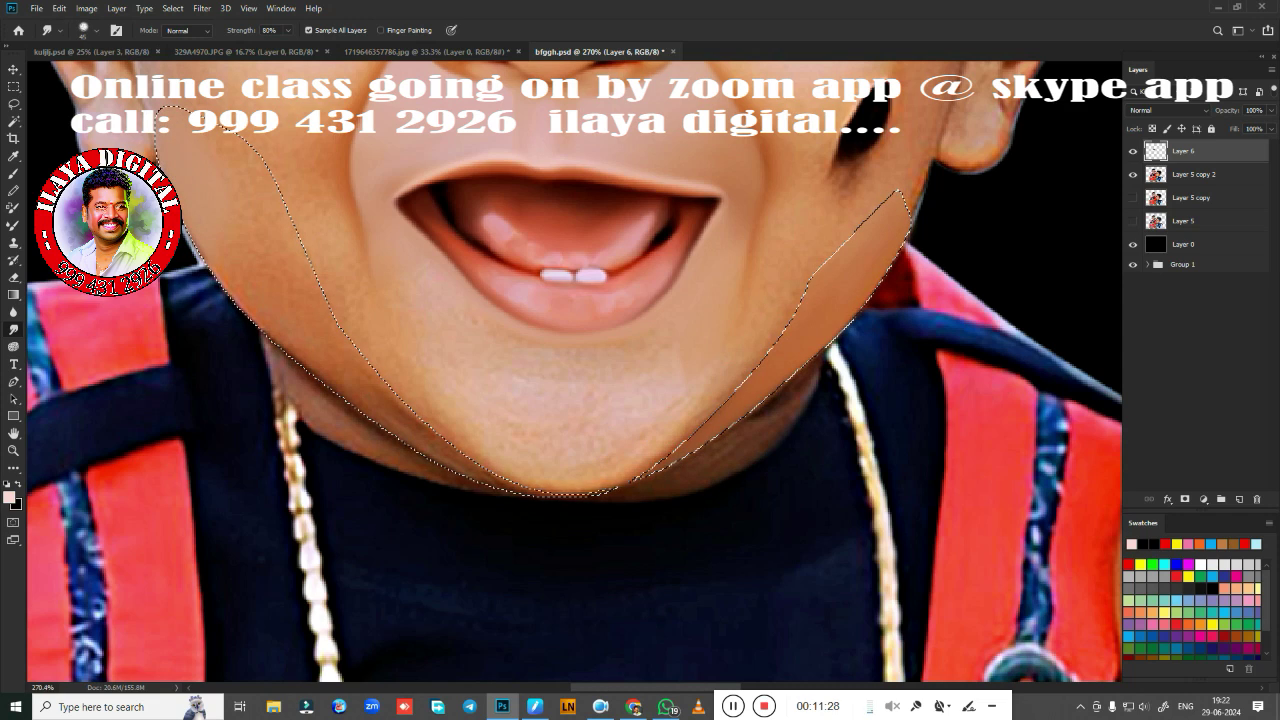
left_click_drag(812, 355, 735, 392)
left_click_drag(775, 340, 740, 380)
left_click_drag(665, 465, 640, 472)
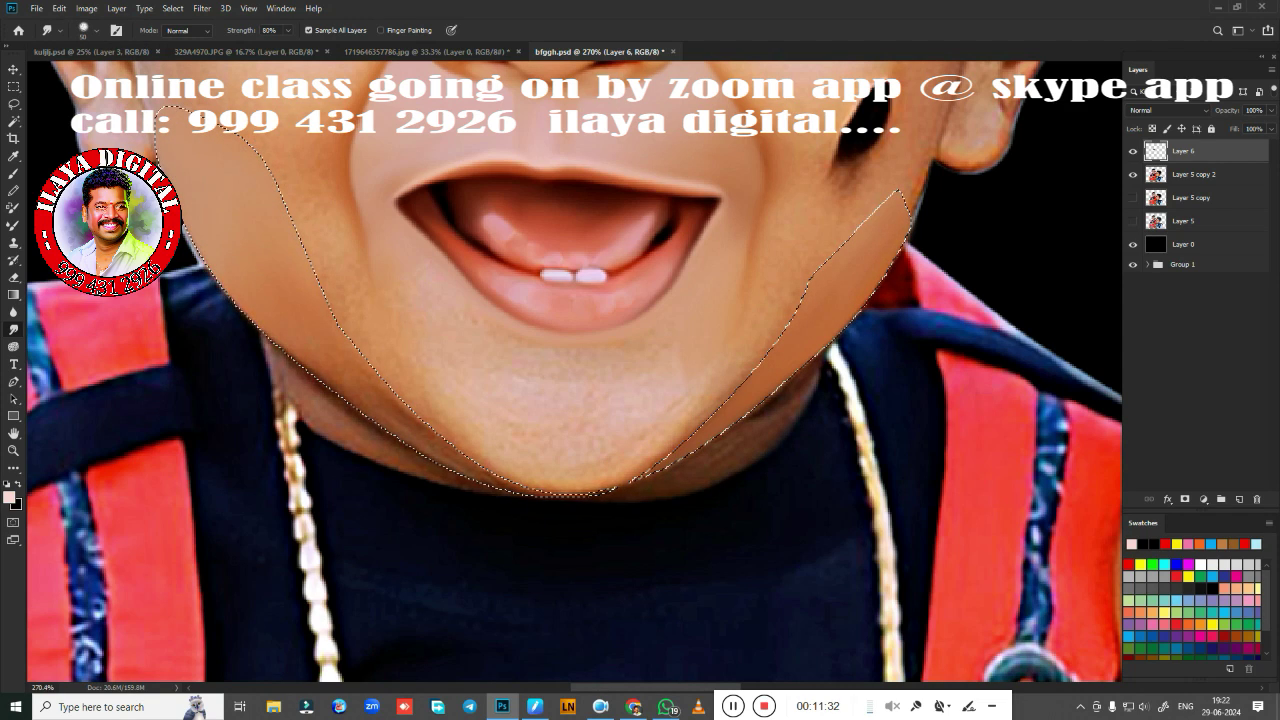
left_click_drag(335, 372, 495, 486)
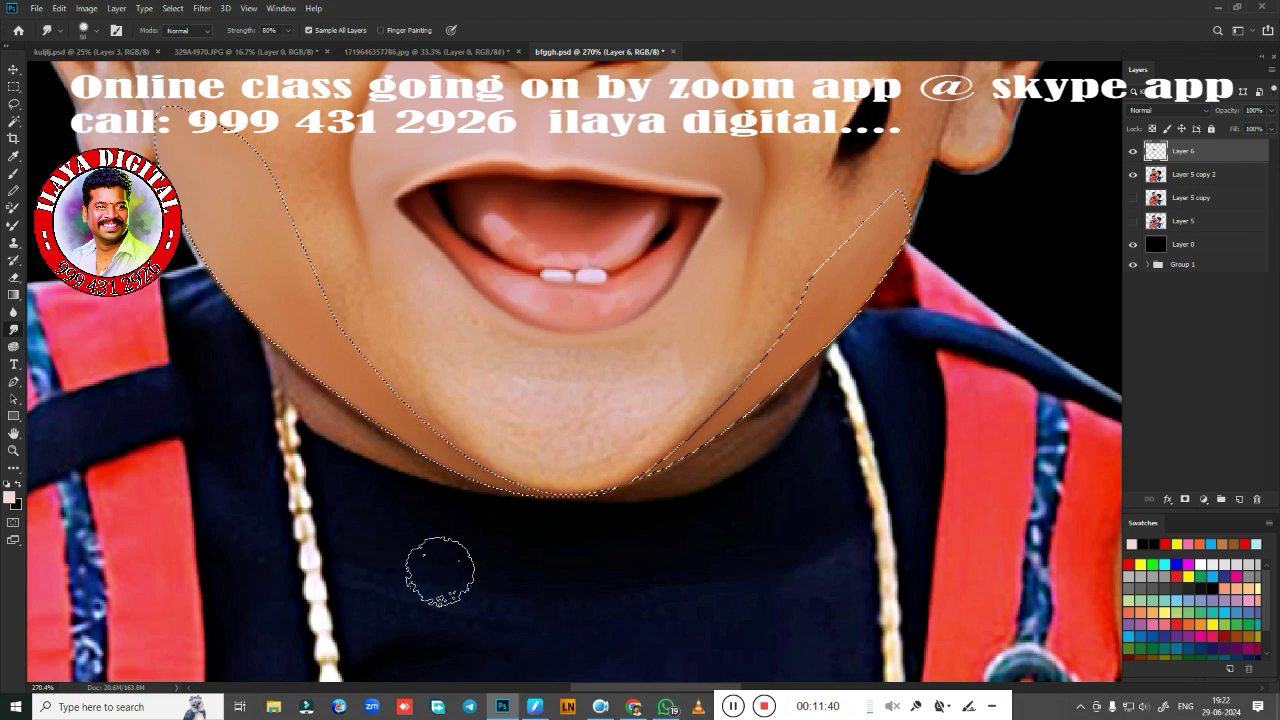
key("shift+F6")
key("Return")
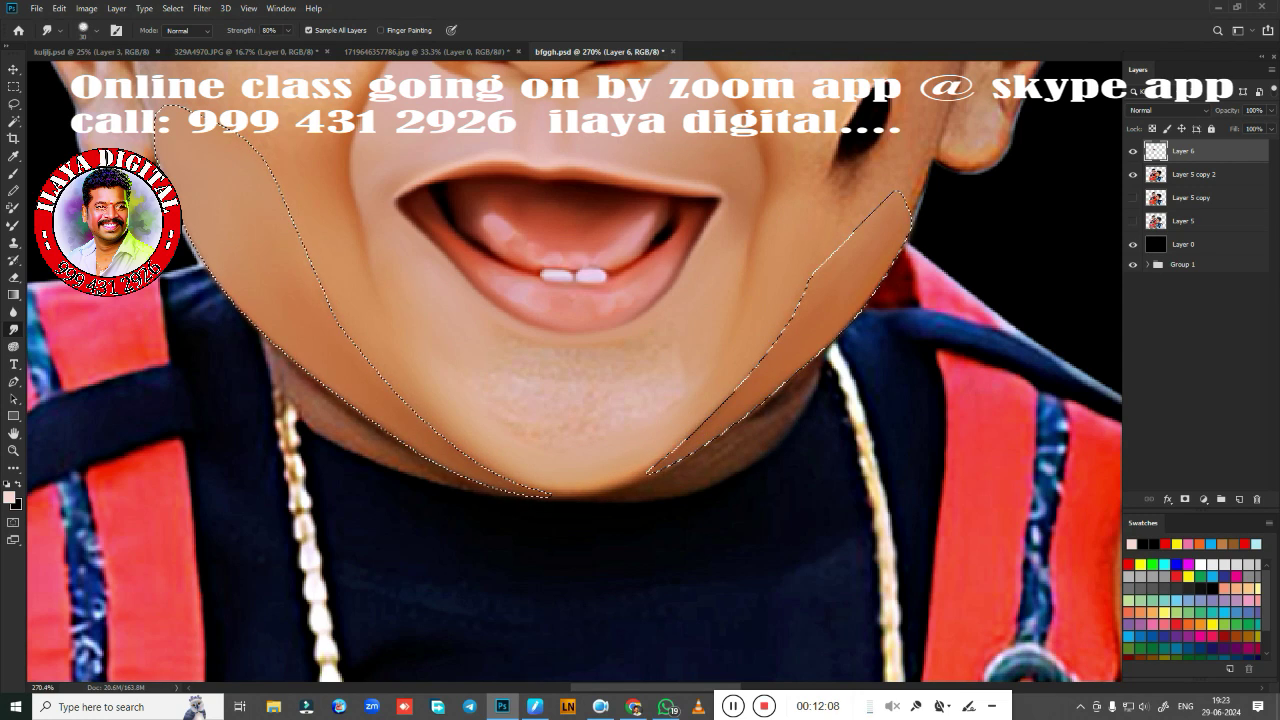
left_click_drag(588, 425, 640, 425)
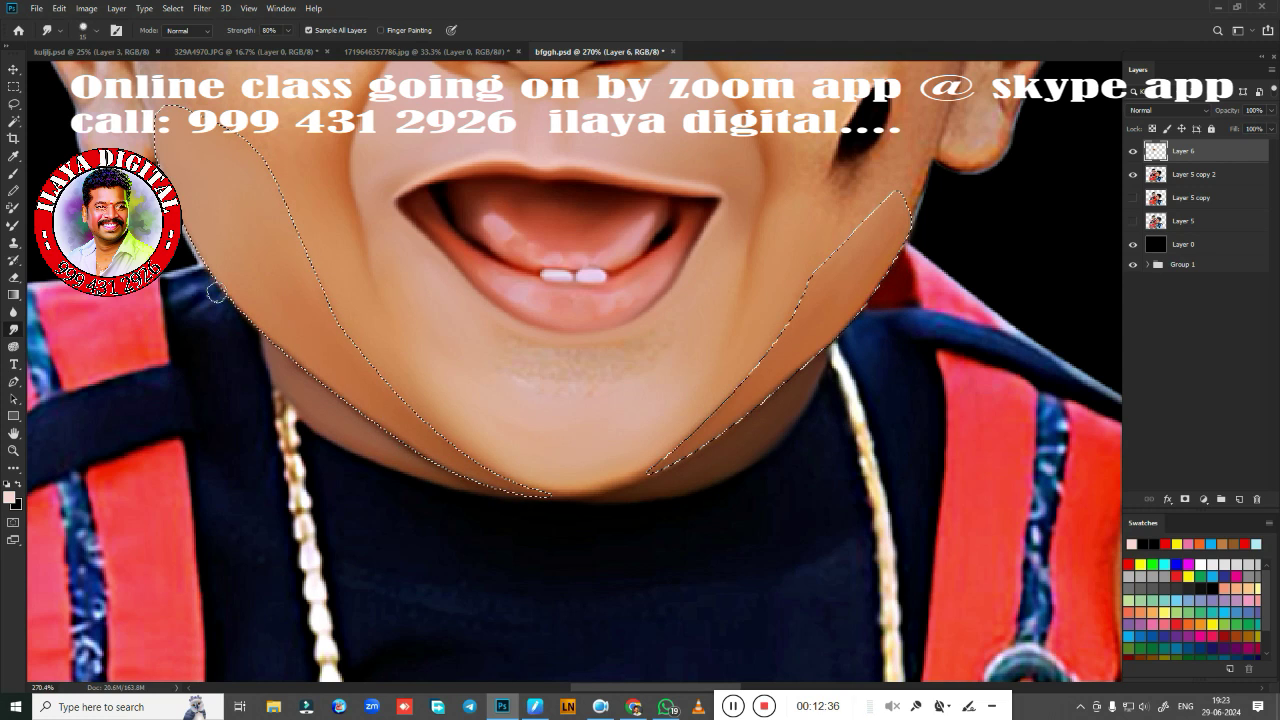
Deselect and smudge away the blotchy band and dark speck on the chin
key("ctrl+d")
key("ctrl+0")
scroll(688, 362, "up", 5)
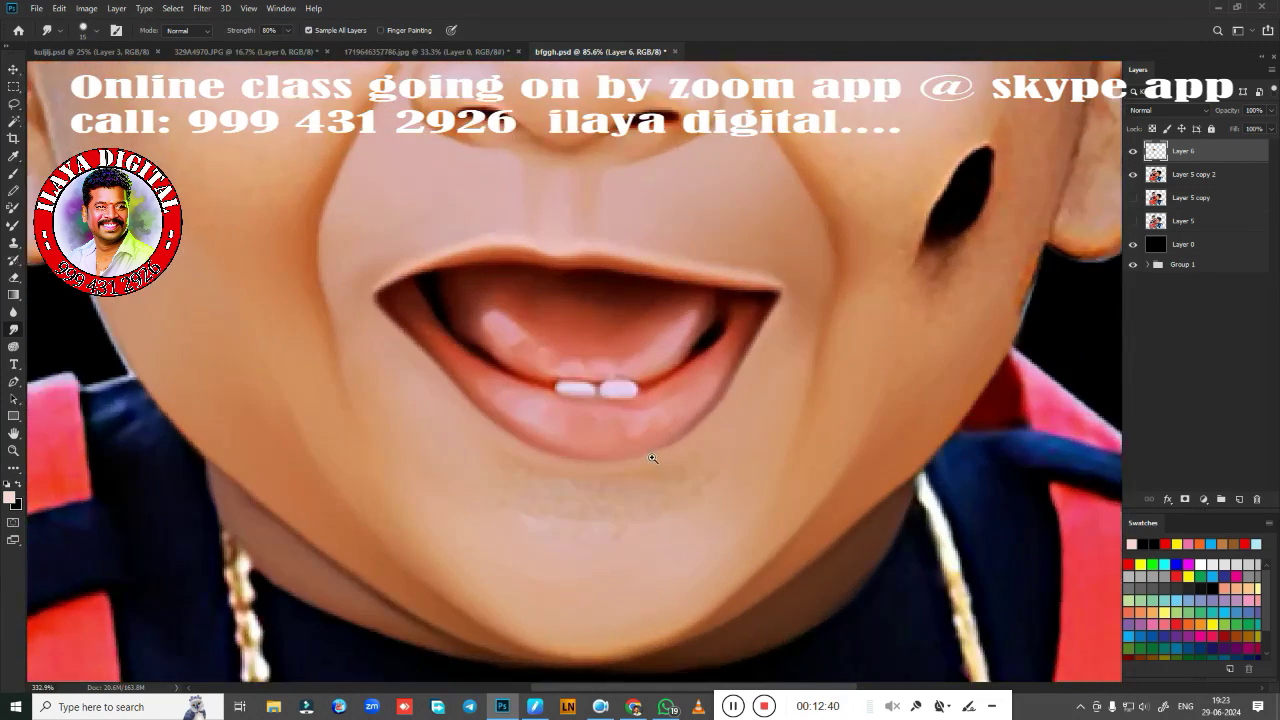
mouse_move(443, 277)
left_mouse_down()
mouse_move(723, 337)
mouse_move(729, 317)
mouse_move(492, 300)
left_mouse_up()
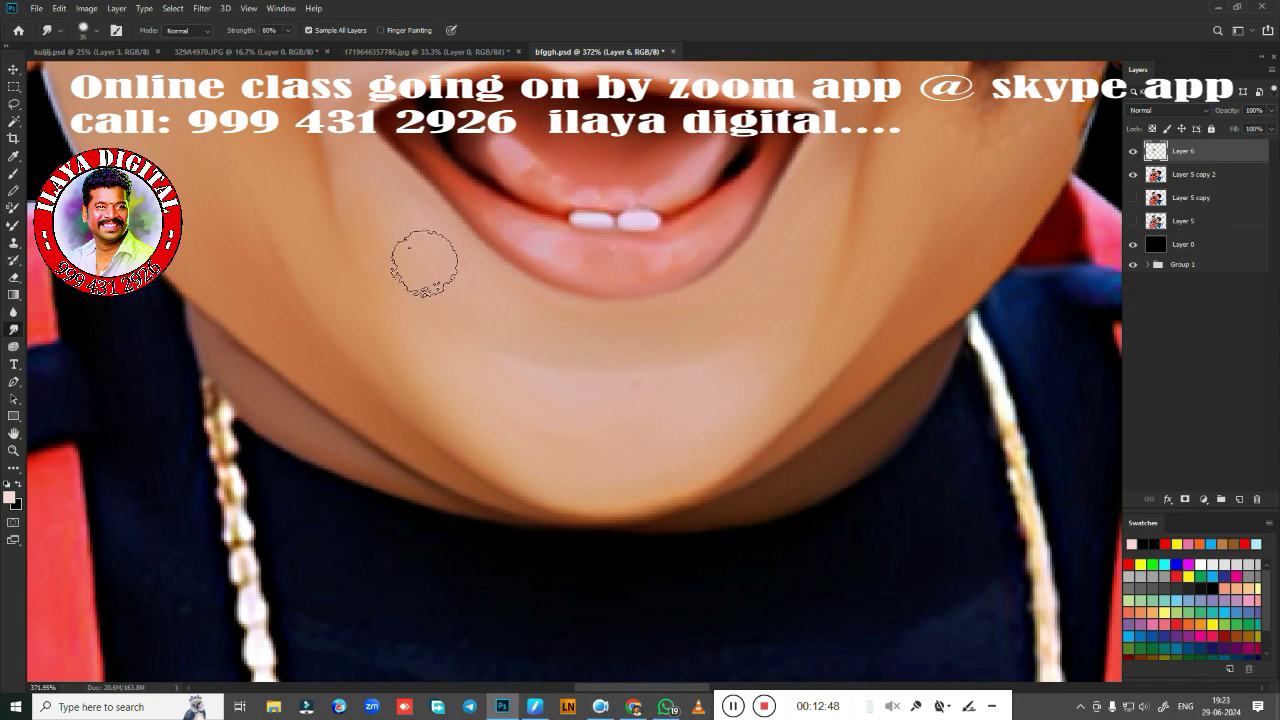
mouse_move(697, 336)
left_mouse_down()
mouse_move(480, 371)
mouse_move(627, 428)
left_mouse_up()
scroll(737, 520, "down", 3)
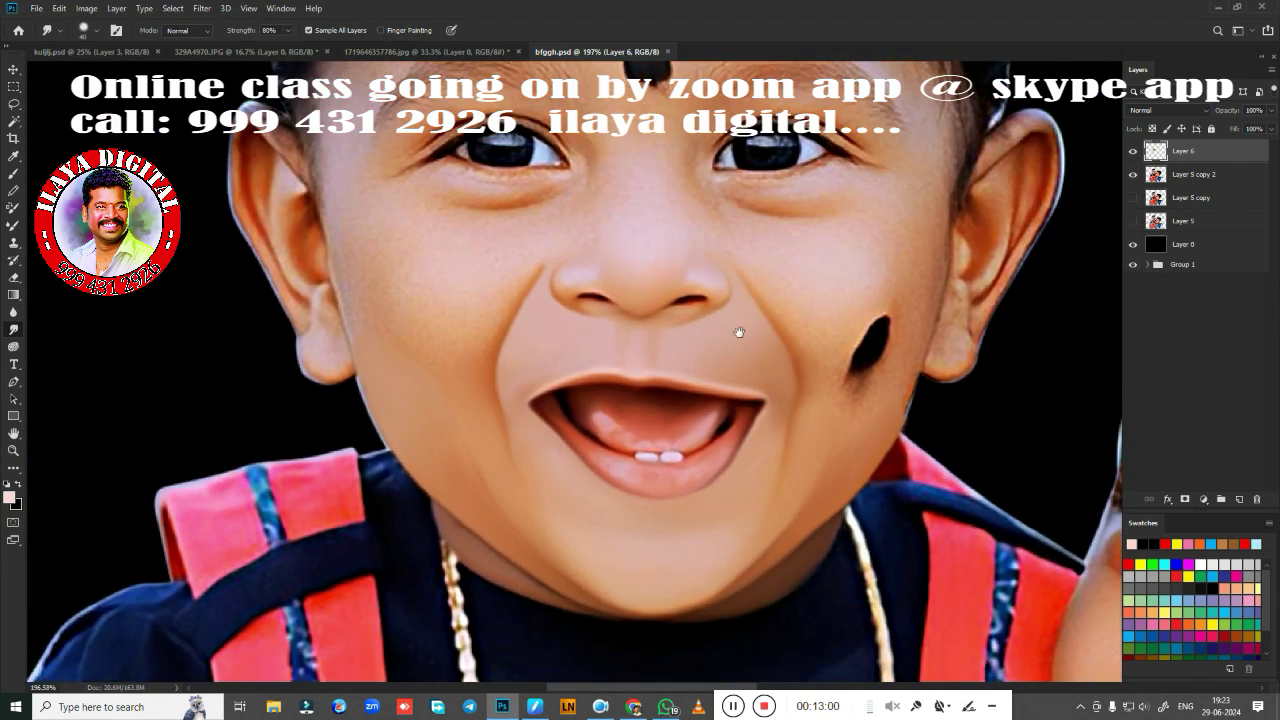
Trace the right eyebrow with a pen path and convert it to a selection
scroll(737, 331, "up", 2)
scroll(737, 374, "up", 4)
key("p")
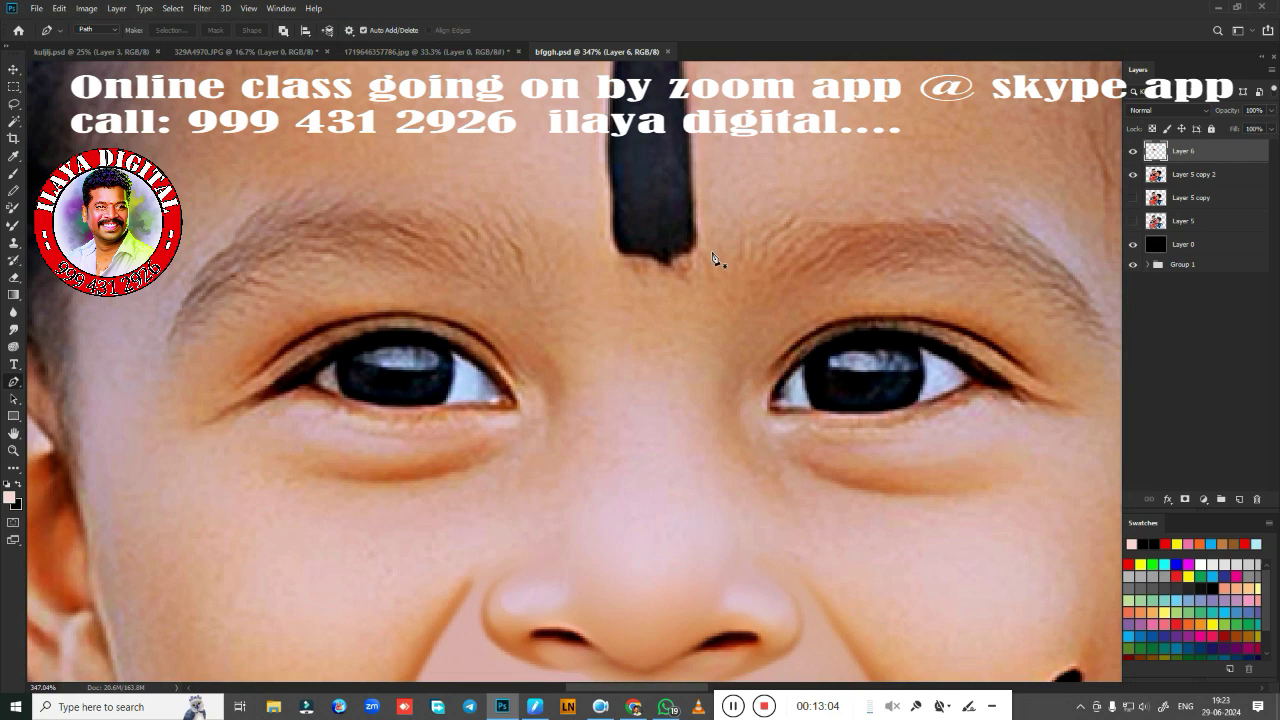
left_click(733, 235)
left_click_drag(714, 260, 722, 285)
left_click_drag(882, 380, 726, 306)
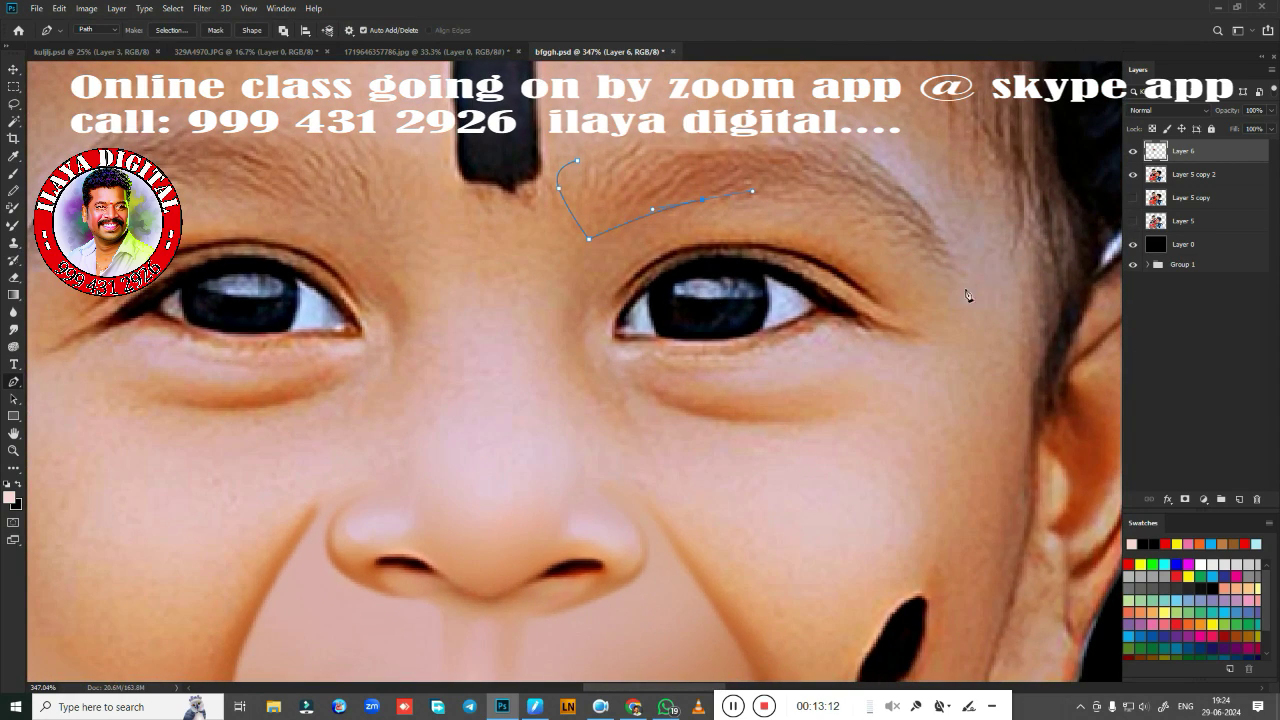
left_click_drag(957, 278, 1057, 381)
left_click_drag(857, 147, 796, 119)
left_click(578, 161)
key("ctrl+Return")
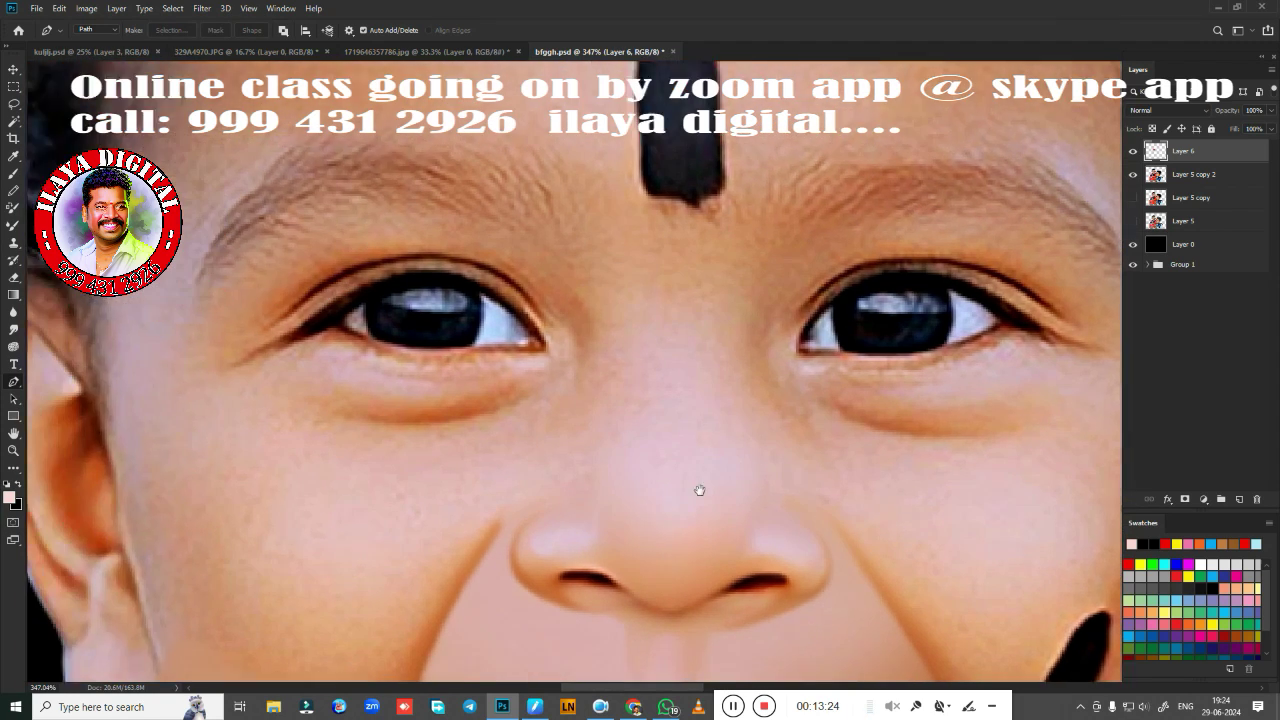
Trace the left eyebrow outline with corner end points and add it to the selection
left_click(573, 263)
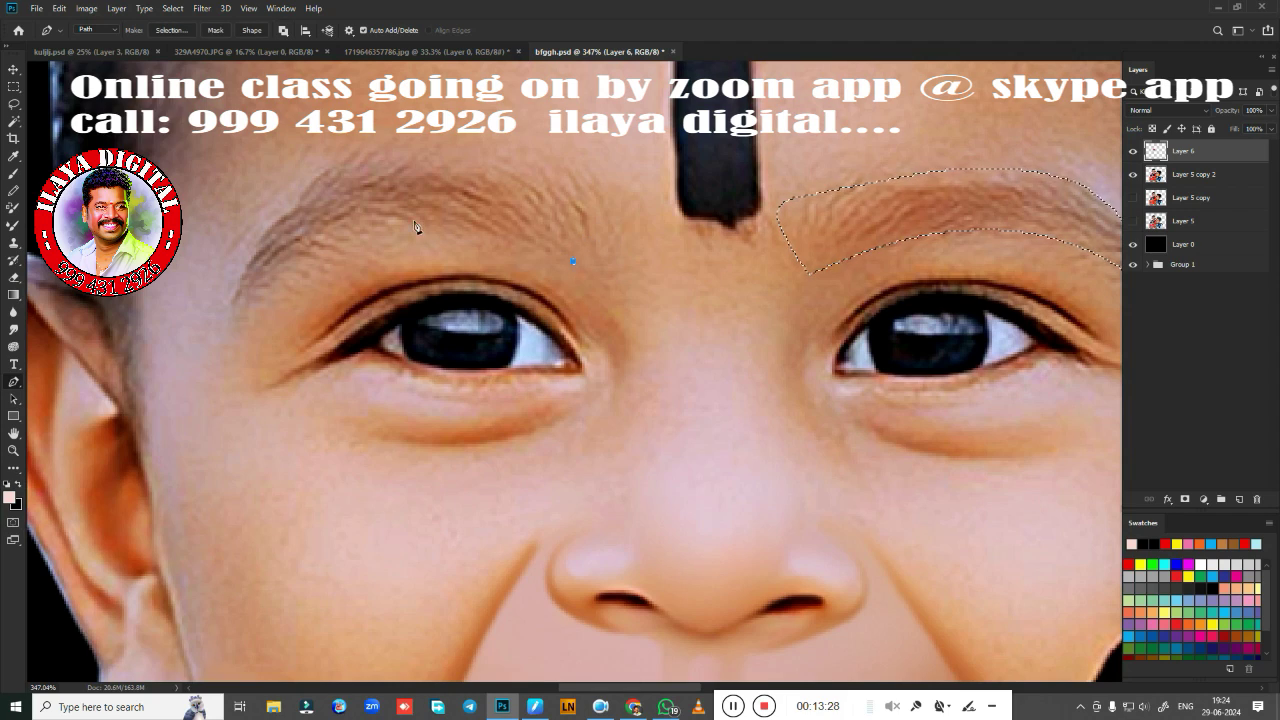
left_click_drag(386, 219, 347, 215)
left_click_drag(230, 310, 200, 355)
left_click(230, 310, "alt")
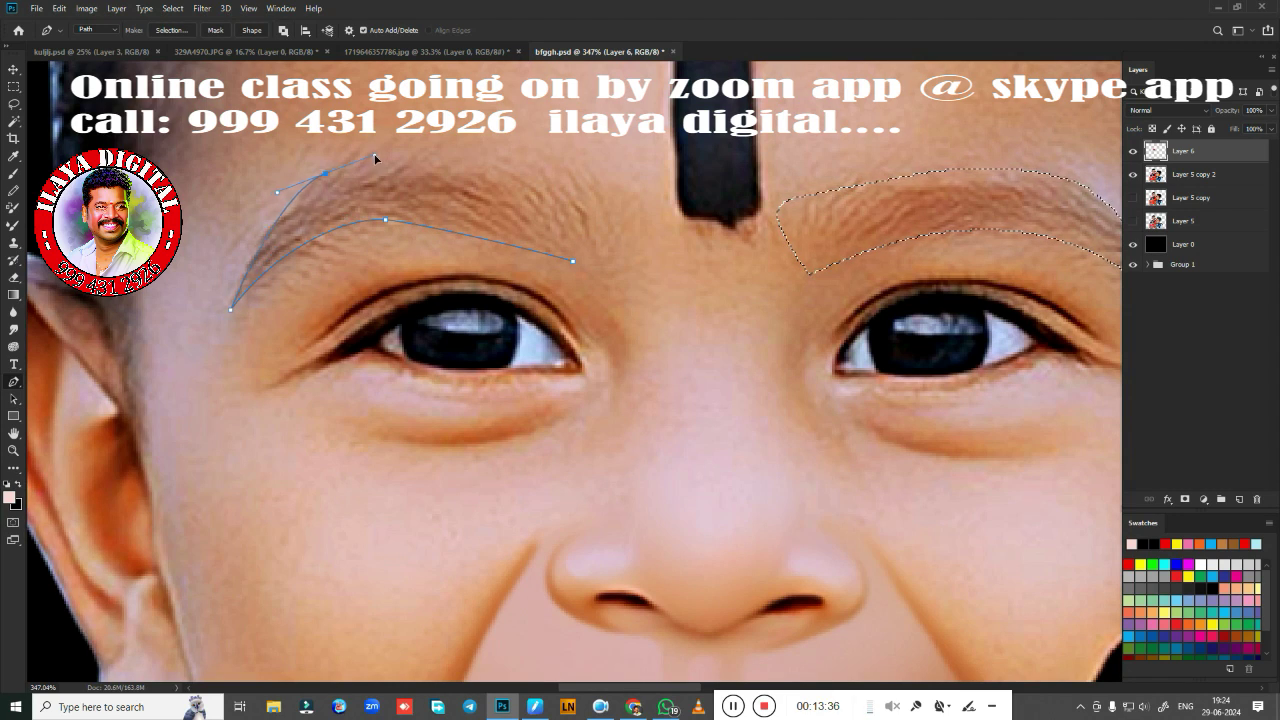
left_click_drag(375, 157, 382, 155)
left_click(326, 174, "alt")
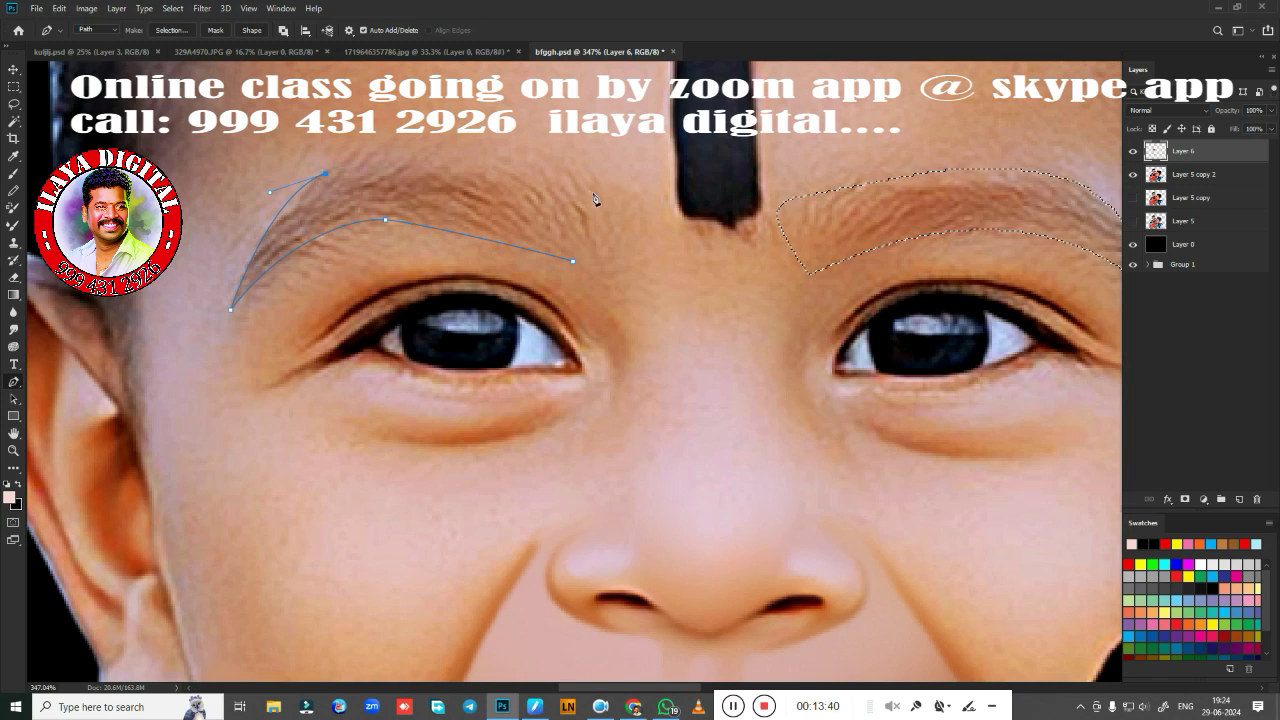
left_click_drag(598, 196, 818, 278)
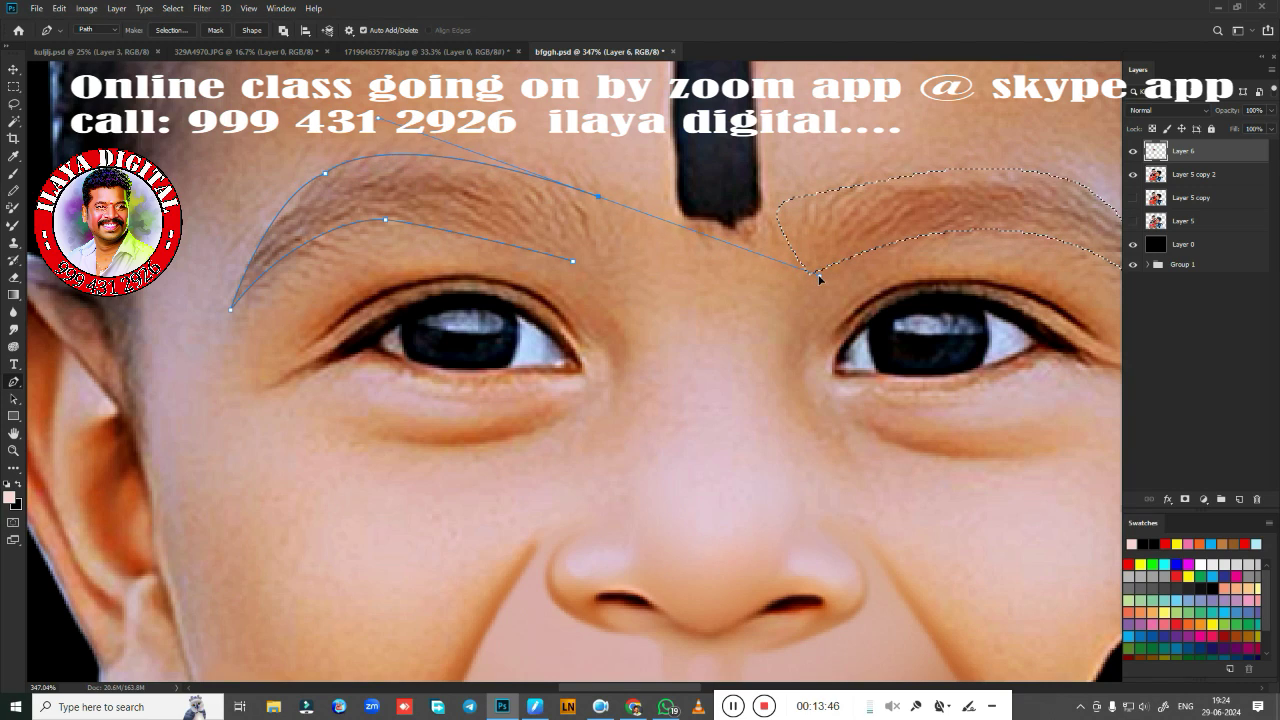
left_click(599, 197, "alt")
scroll(600, 249, "down", 2)
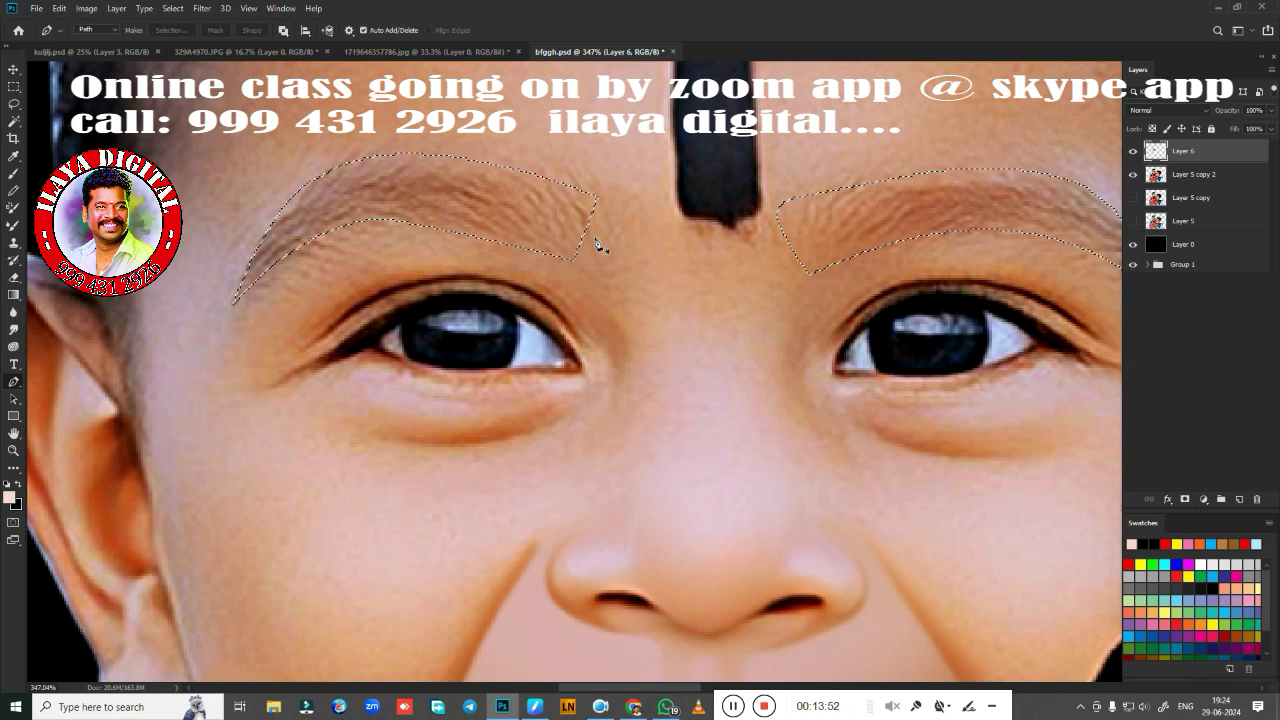
scroll(700, 423, "down", 3)
scroll(680, 369, "up", 2)
scroll(680, 369, "up", 2)
key("ctrl+Return")
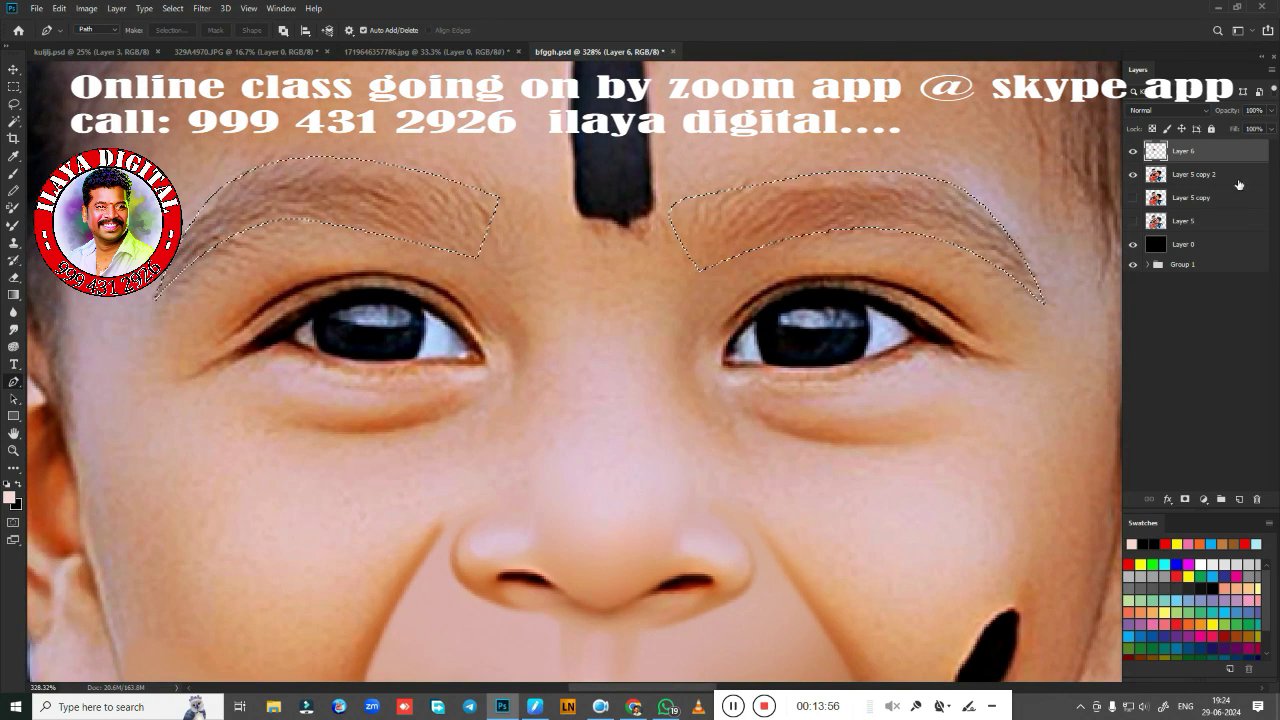
On Layer 5 copy 2, lower the eyebrows' saturation to -21 with Hue/Saturation
left_click(1193, 174)
key("ctrl+u")
mouse_move(967, 233)
left_mouse_down()
mouse_move(946, 236)
mouse_move(953, 269)
left_mouse_up()
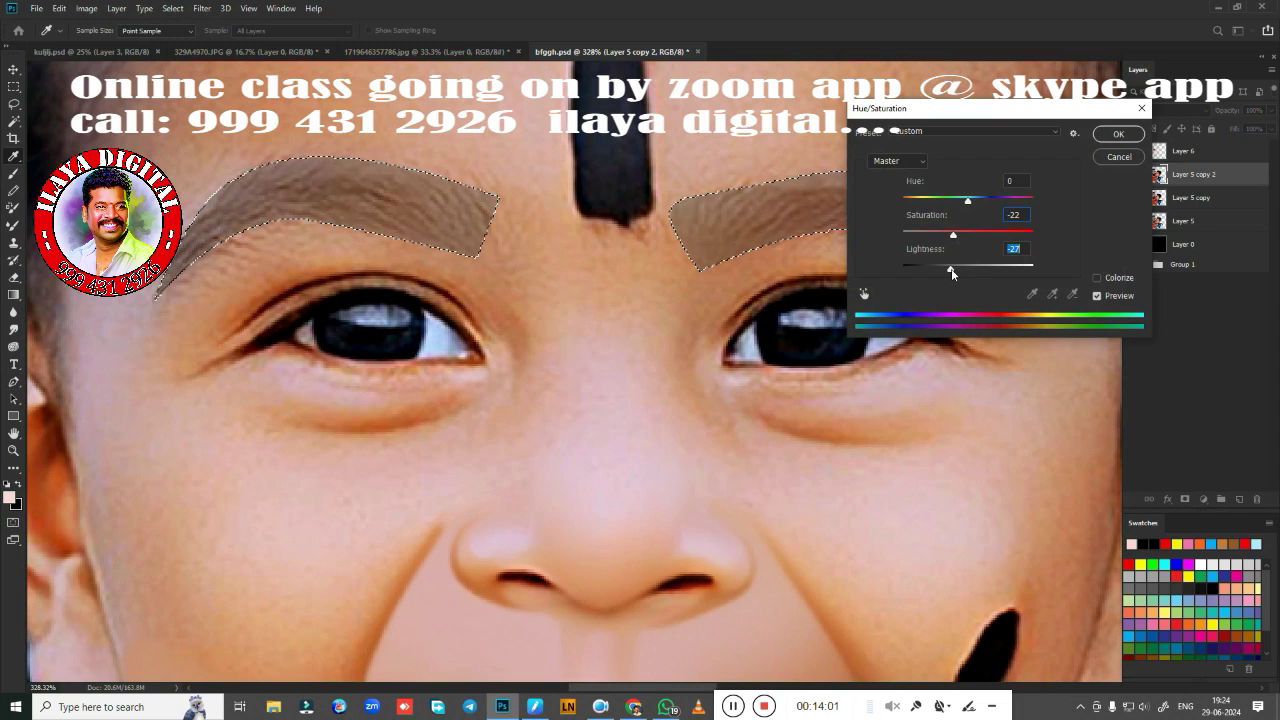
left_click(1113, 136)
scroll(620, 380, "down", 5)
scroll(620, 390, "up", 4)
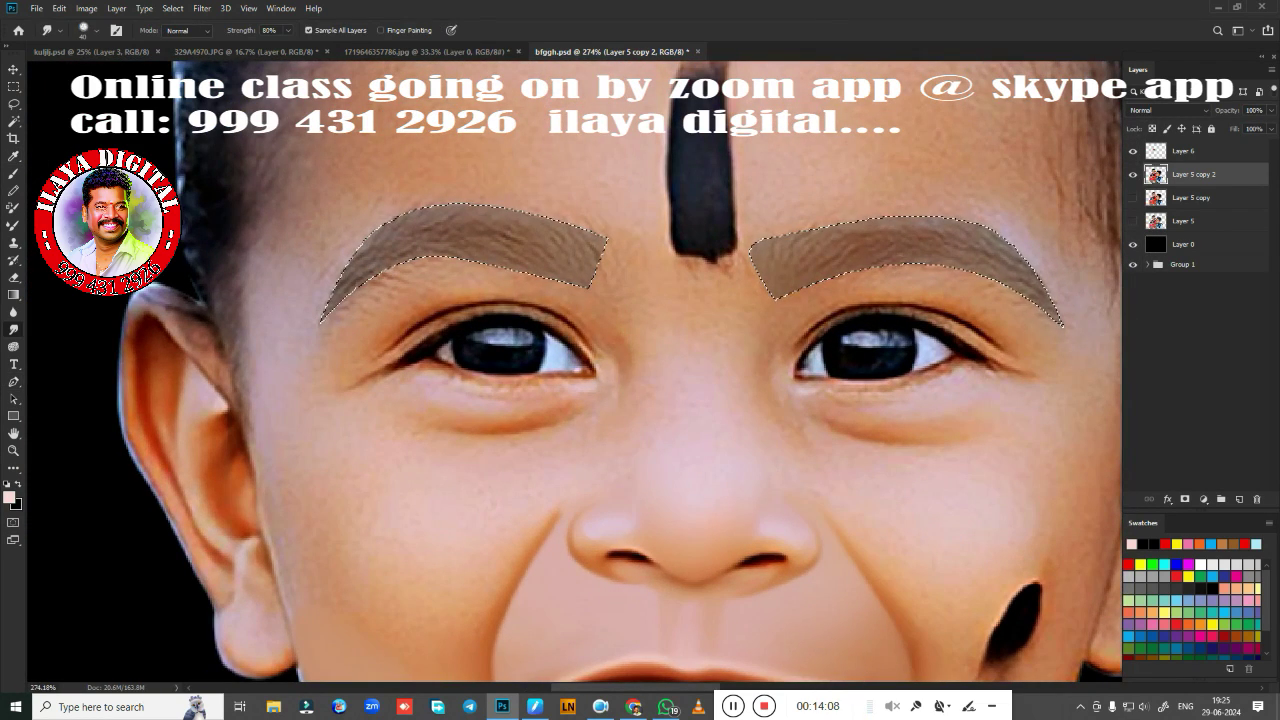
Smudge both eyebrows smooth, then darken them to Lightness -39
left_click_drag(390, 240, 575, 240)
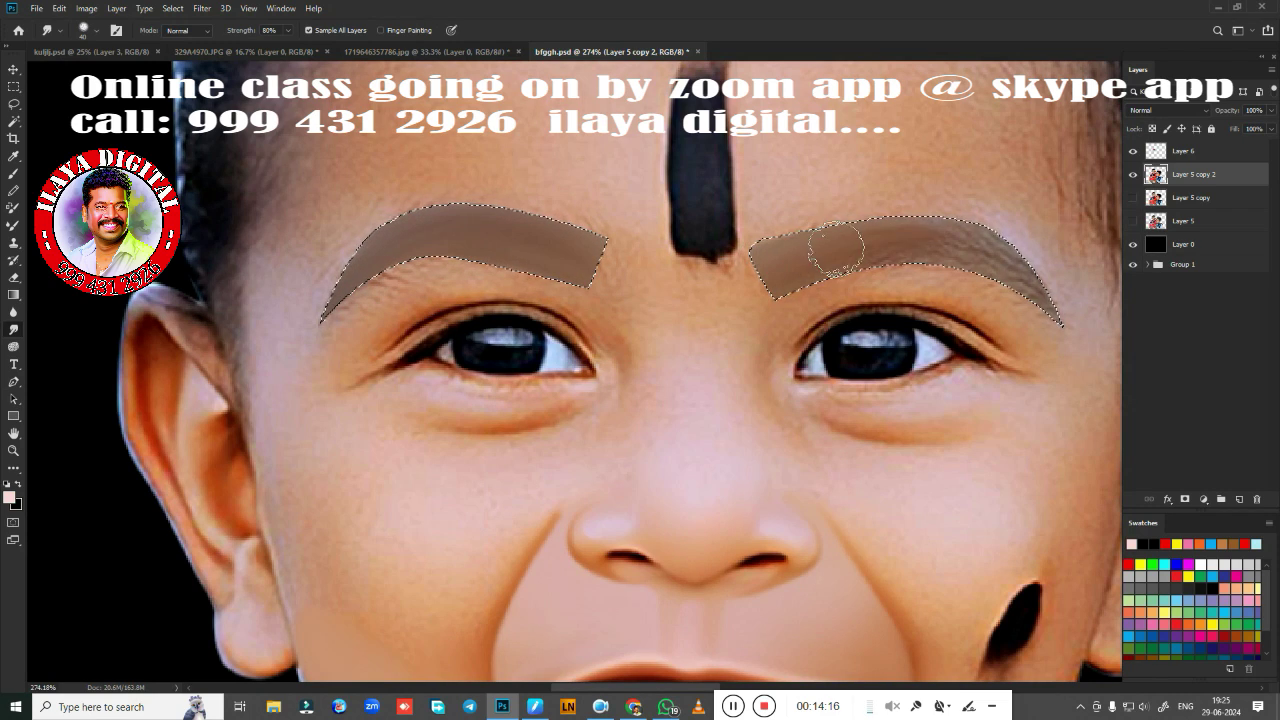
left_click_drag(829, 243, 1030, 270)
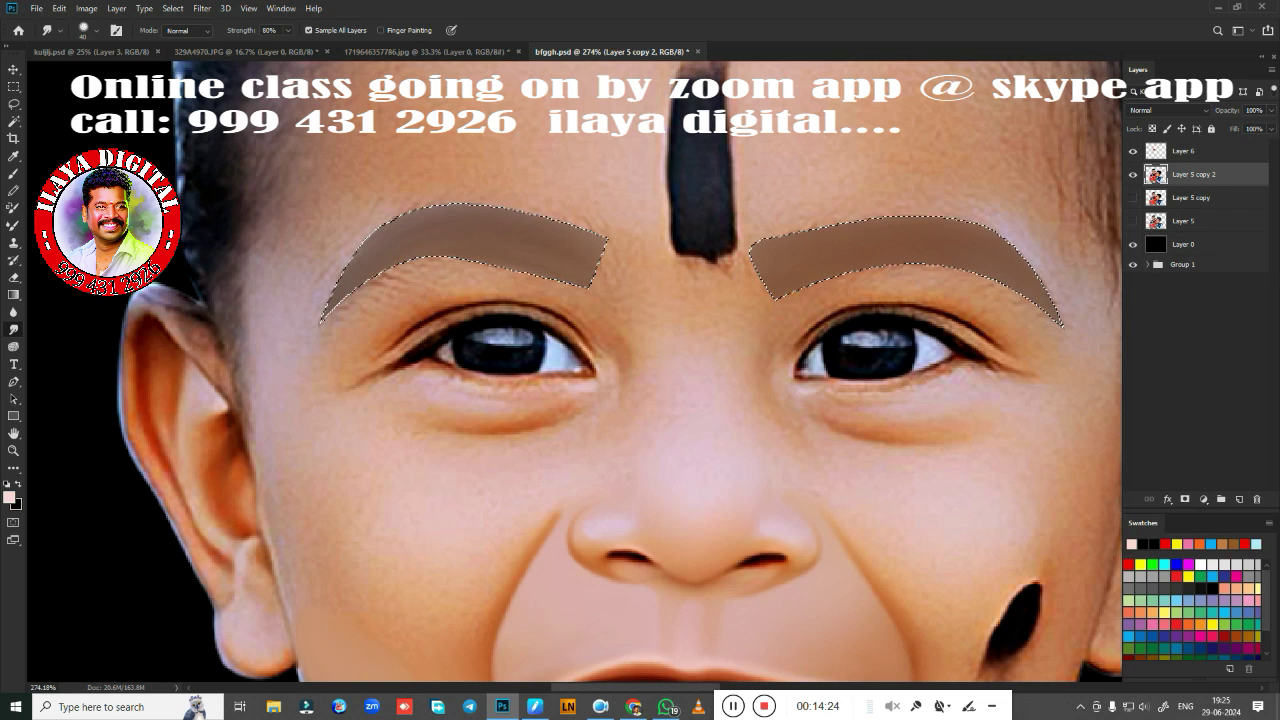
key("ctrl+u")
mouse_move(968, 266)
left_mouse_down()
mouse_move(925, 273)
mouse_move(942, 271)
mouse_move(949, 234)
mouse_move(935, 268)
left_mouse_up()
key("Return")
Target Layer 6 and resize the smudge brush for the eyebrow edges
key("ctrl+0")
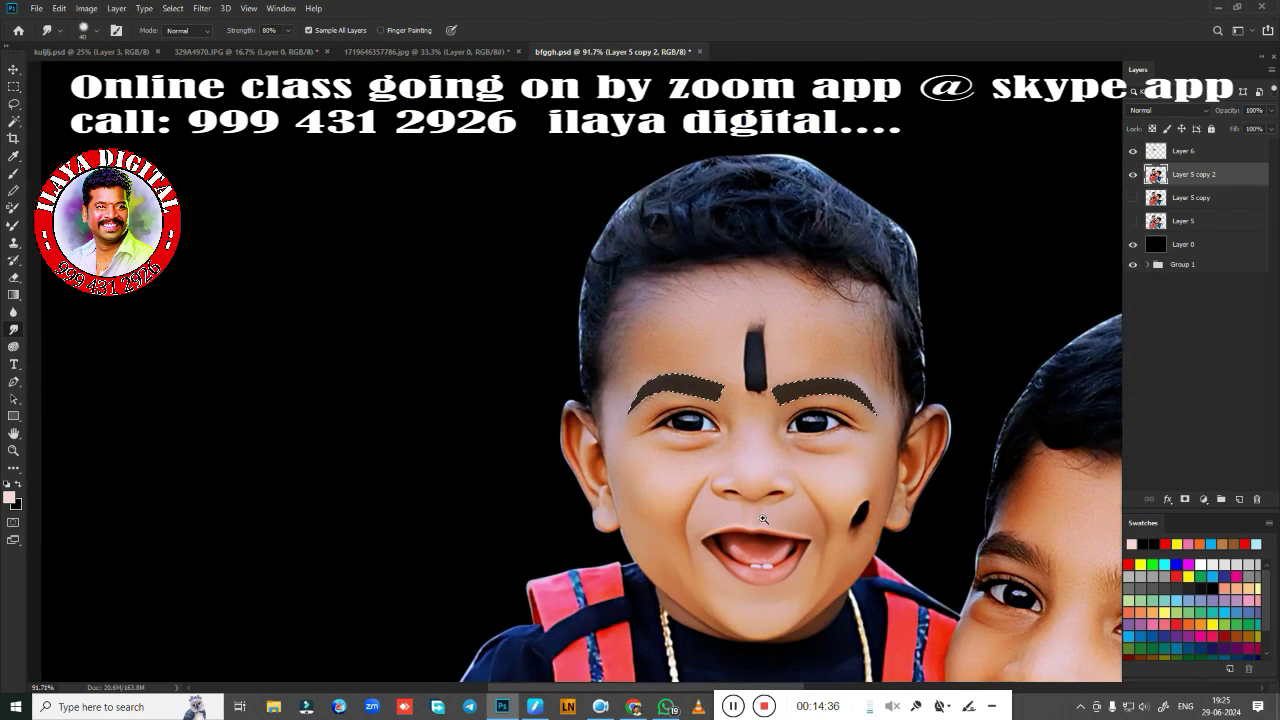
scroll(765, 423, "up", 5, "alt")
left_click(1190, 151)
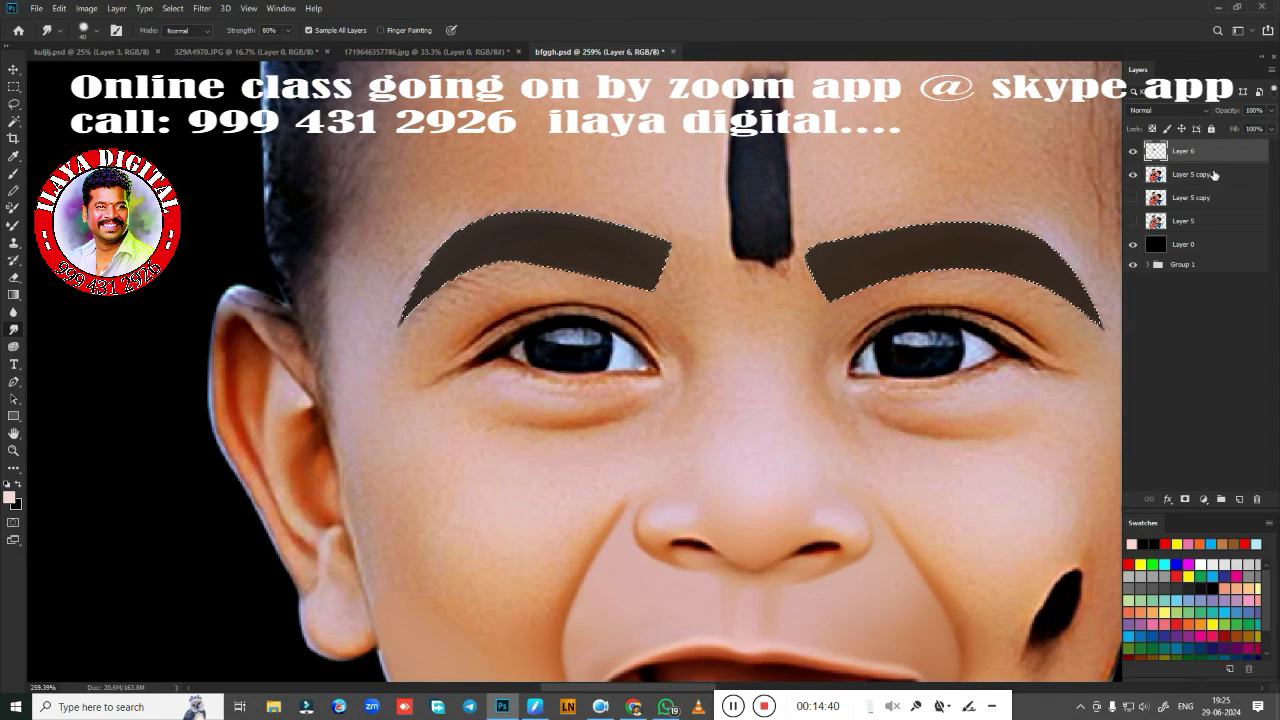
scroll(692, 318, "up", 2, "alt")
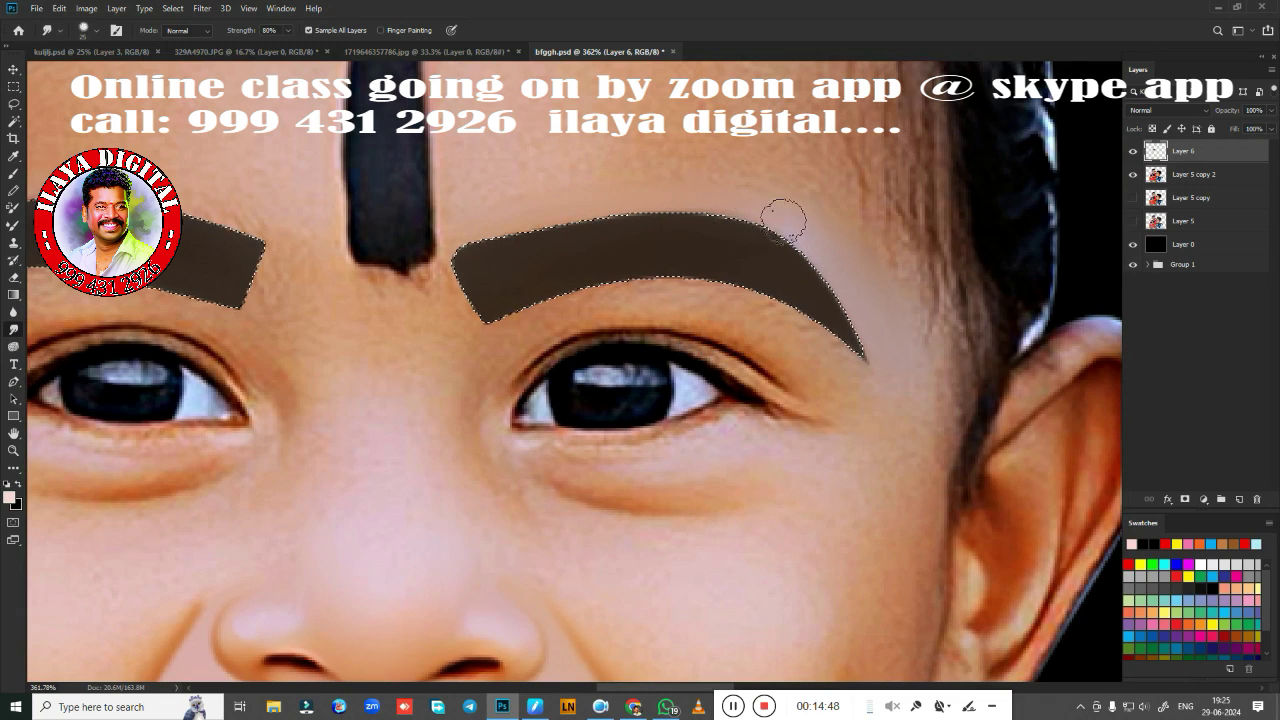
key("bracketleft")
key("bracketleft")
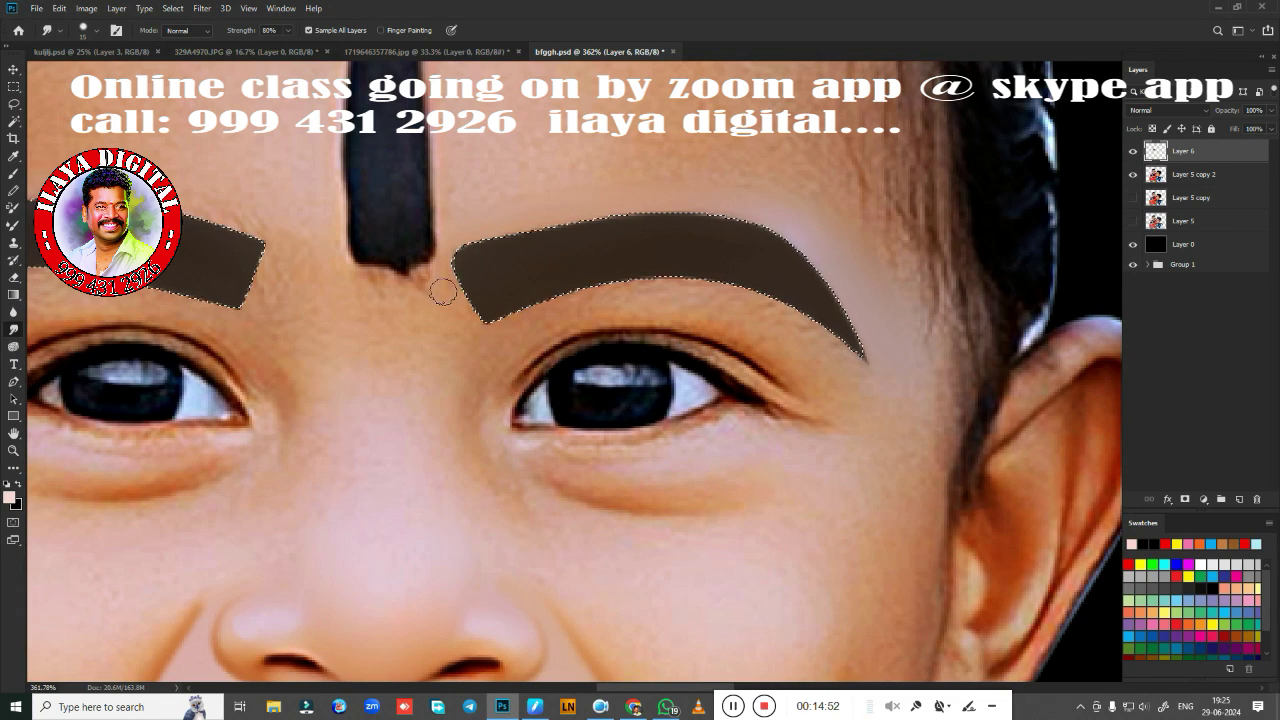
key("bracketright")
key("bracketright")
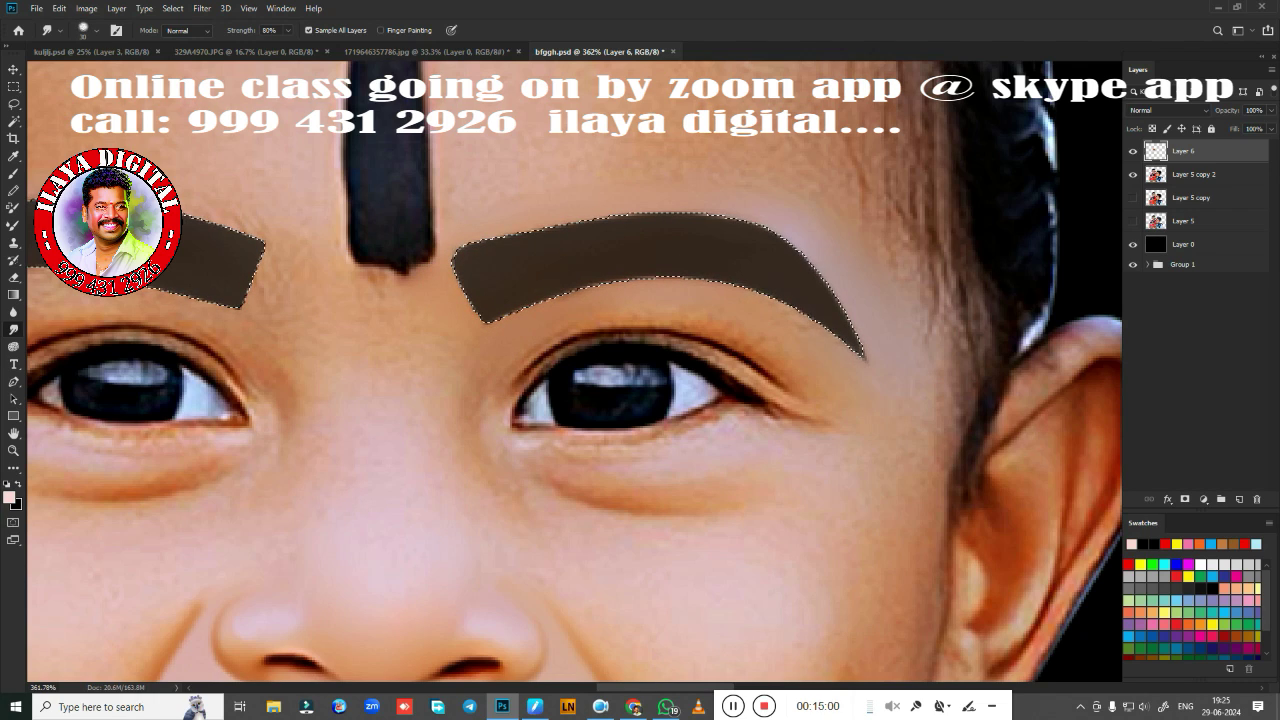
left_click_drag(420, 319, 680, 349)
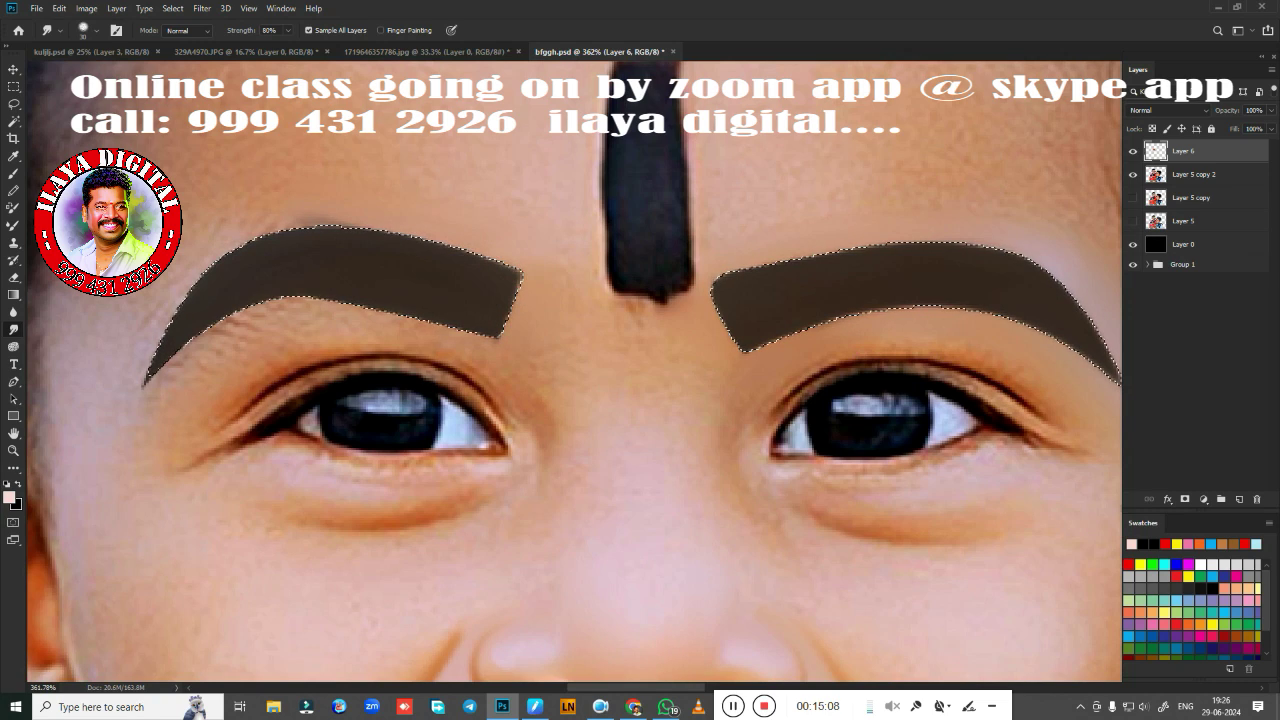
left_click_drag(173, 280, 468, 318)
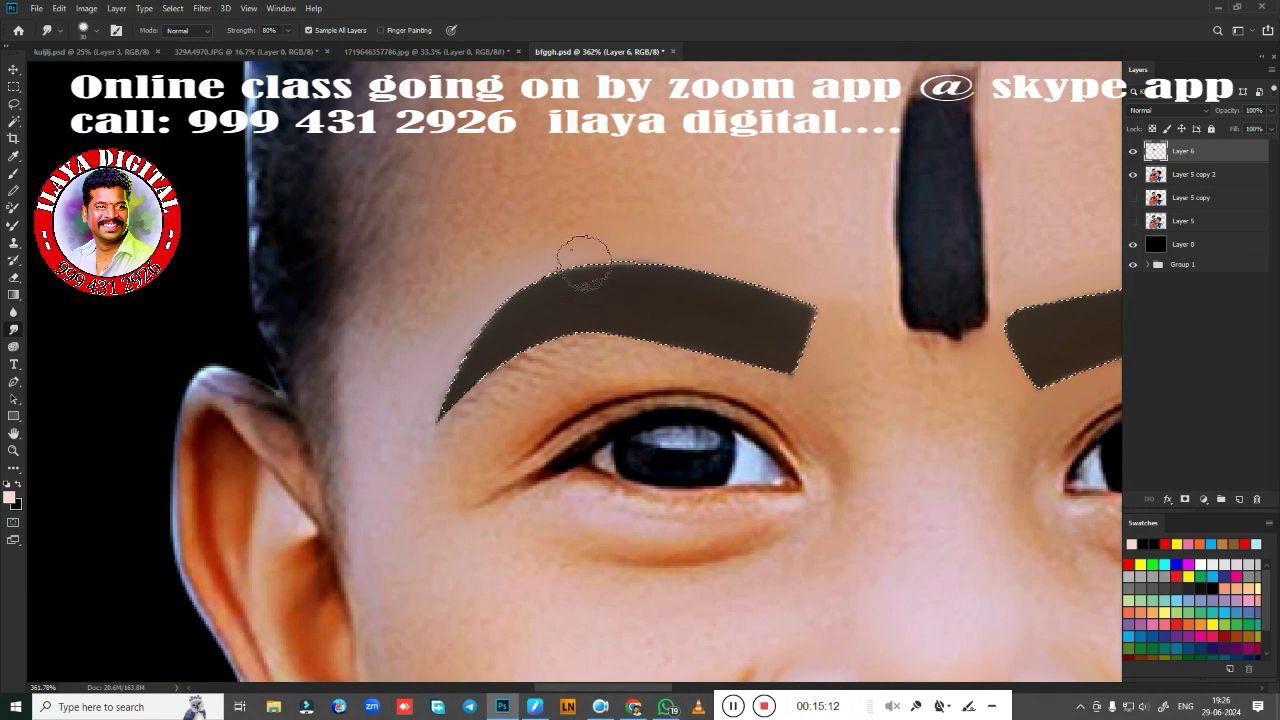
left_click_drag(590, 265, 550, 173)
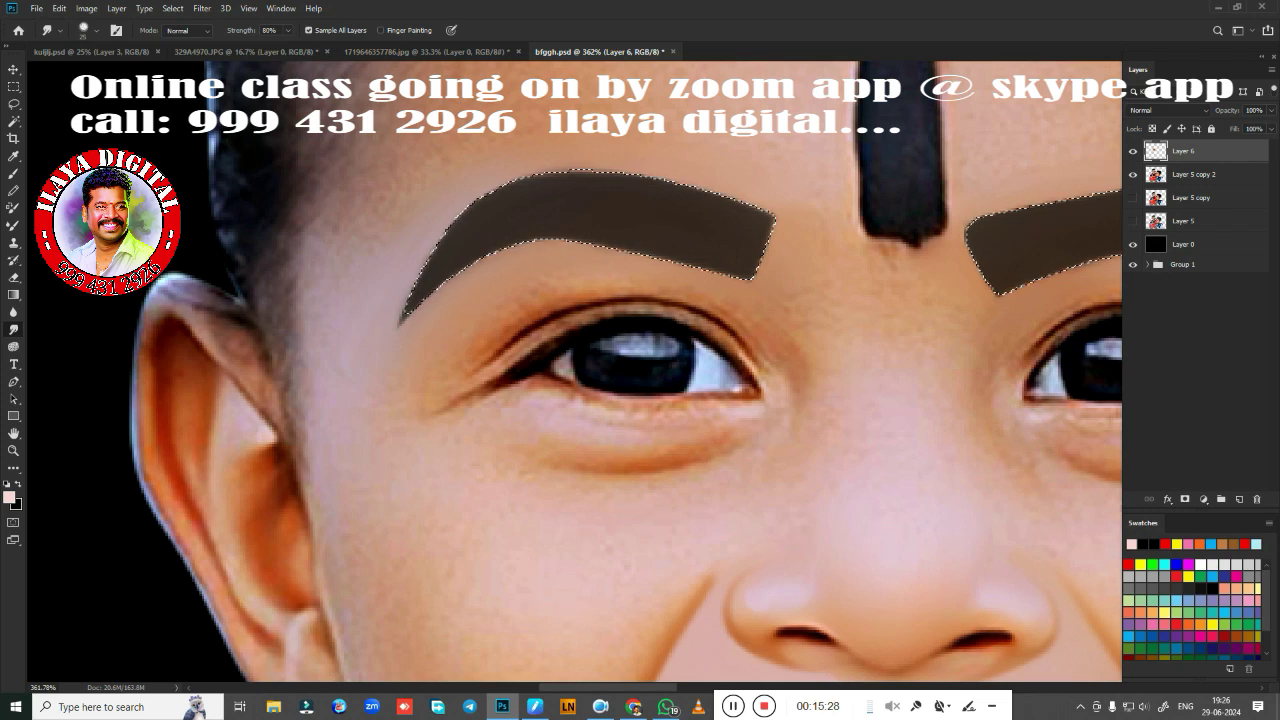
Smudge the left eyebrow's upper edge into the skin, then deselect
left_click_drag(500, 190, 410, 300)
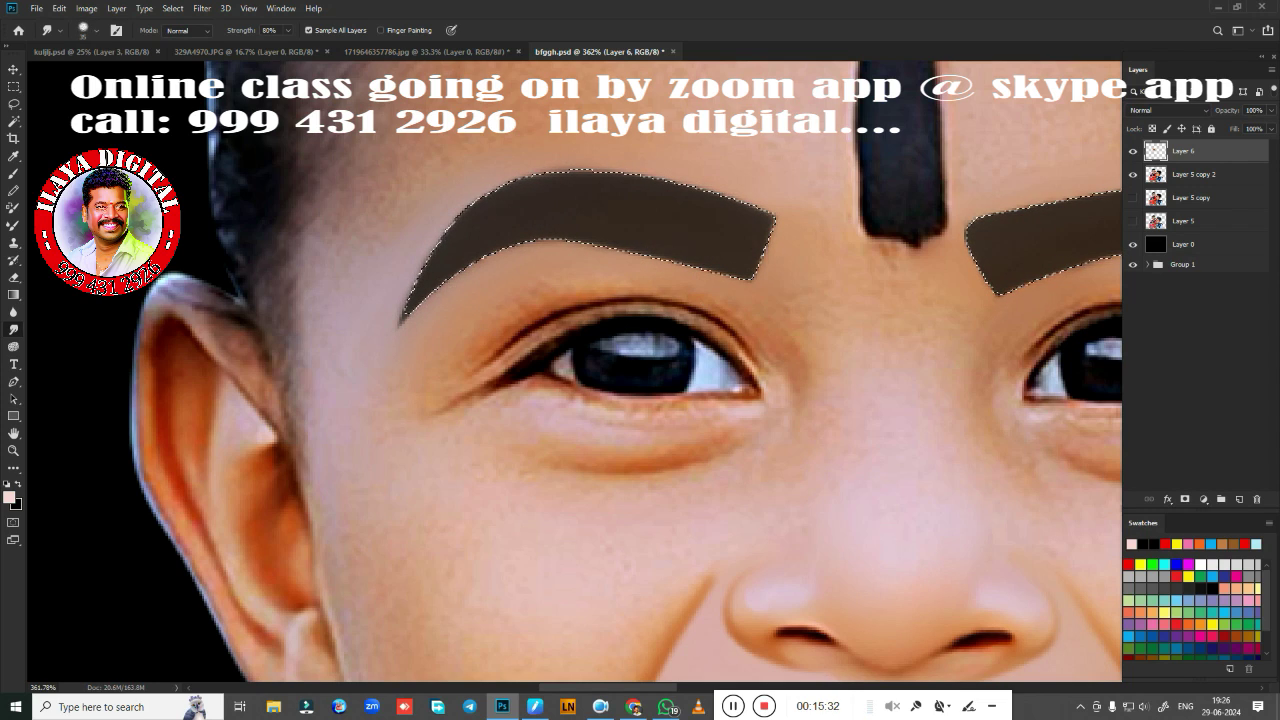
scroll(860, 363, "left", 5)
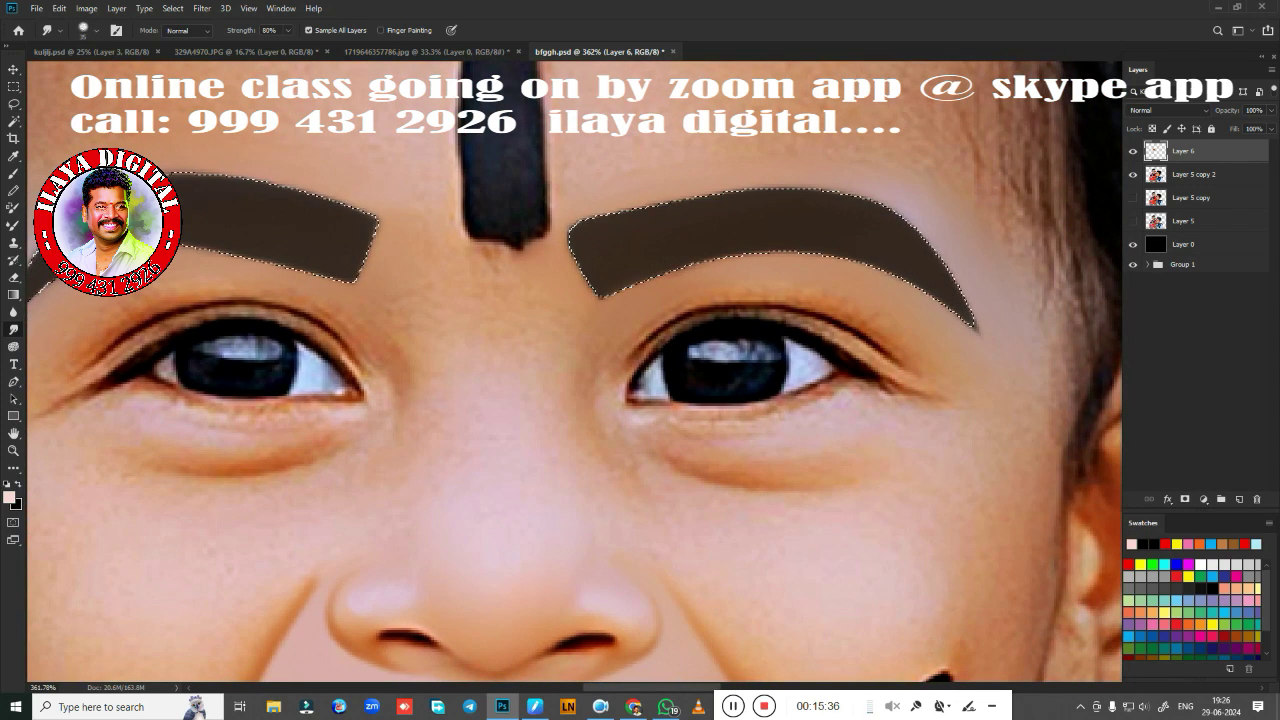
key("ctrl+d")
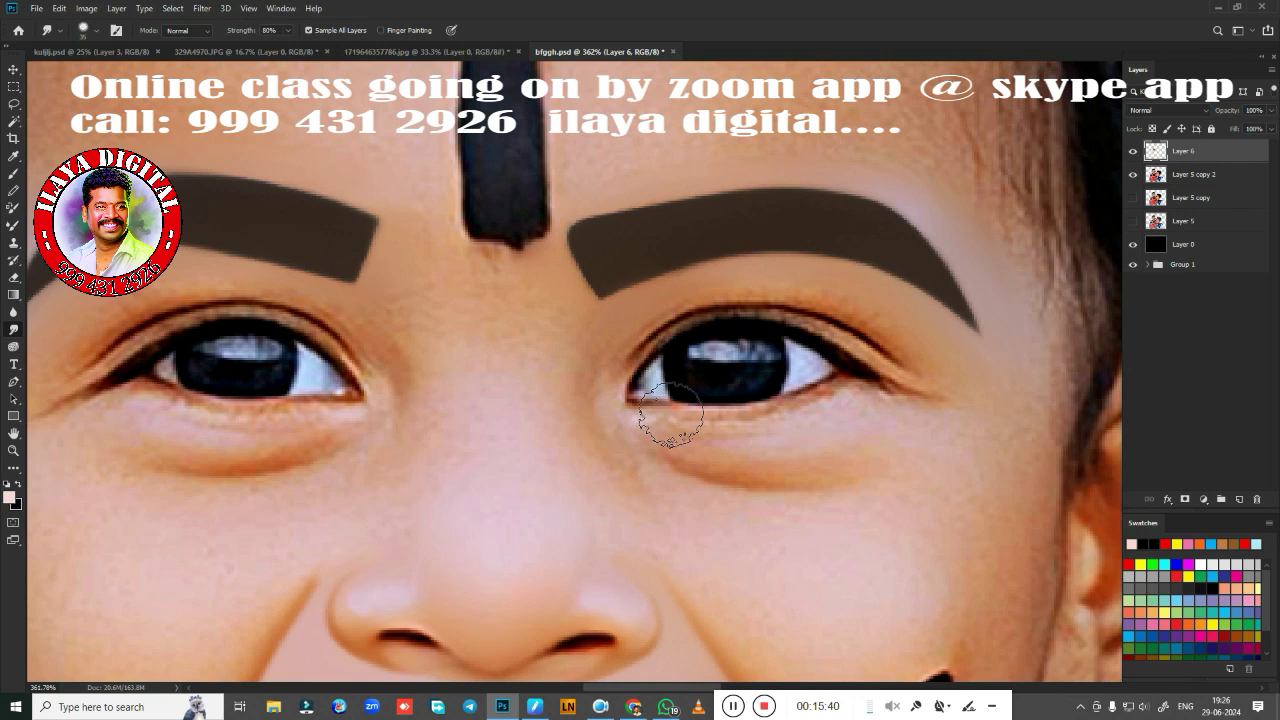
scroll(670, 415, "down", 3)
scroll(685, 400, "down", 3)
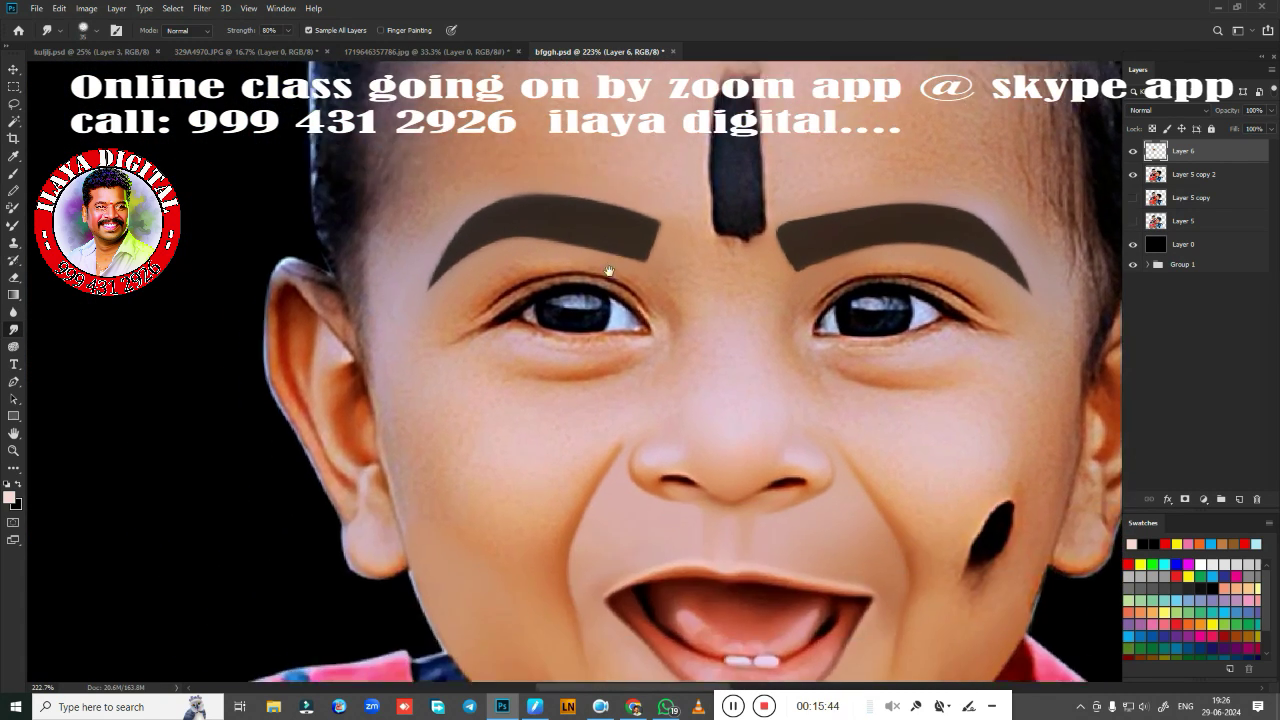
scroll(685, 400, "up", 2)
scroll(685, 400, "up", 1)
Trace a pen path under the left eye, across the nose bridge and under the right eye
key("p")
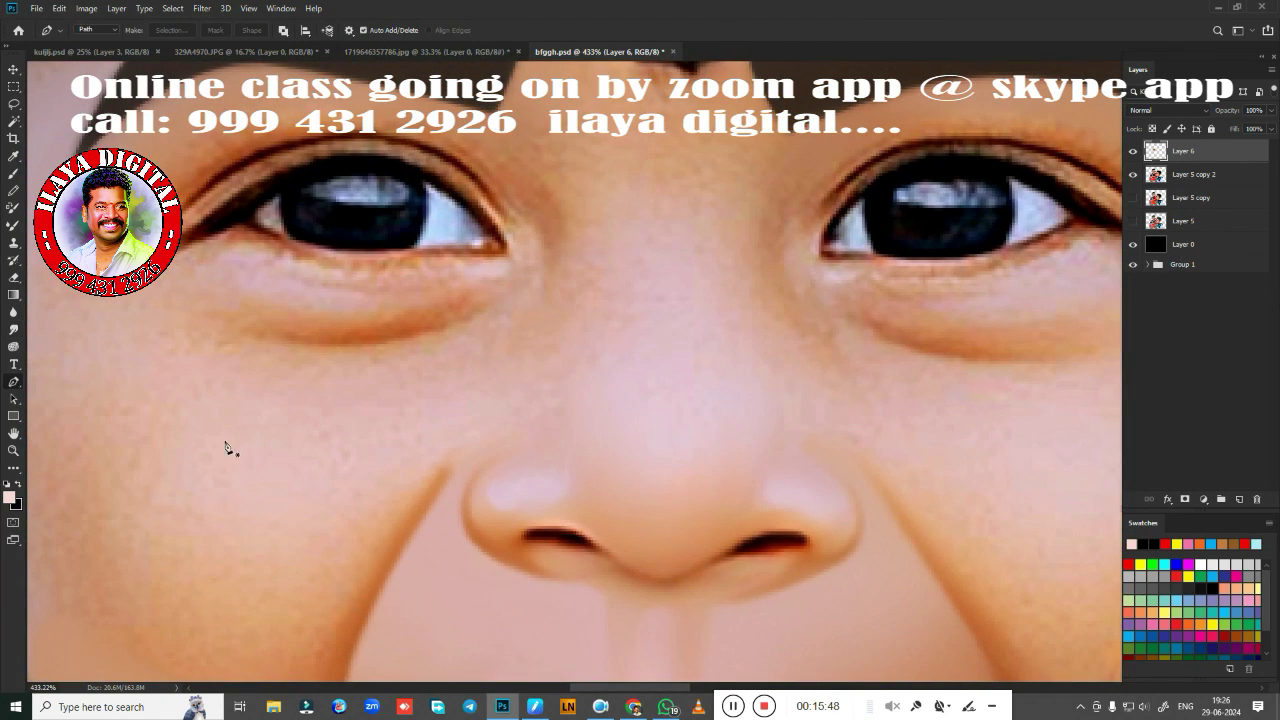
left_click_drag(237, 333, 246, 336)
left_click_drag(451, 326, 543, 285)
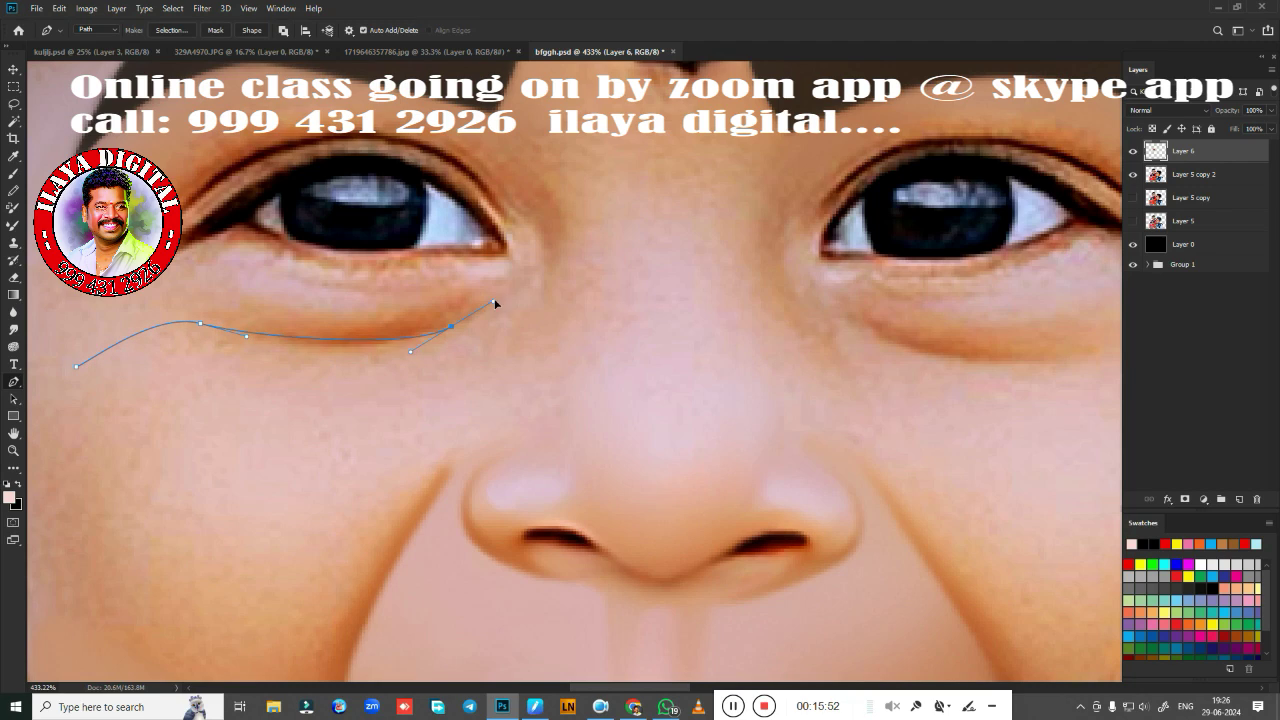
left_click_drag(540, 233, 529, 187)
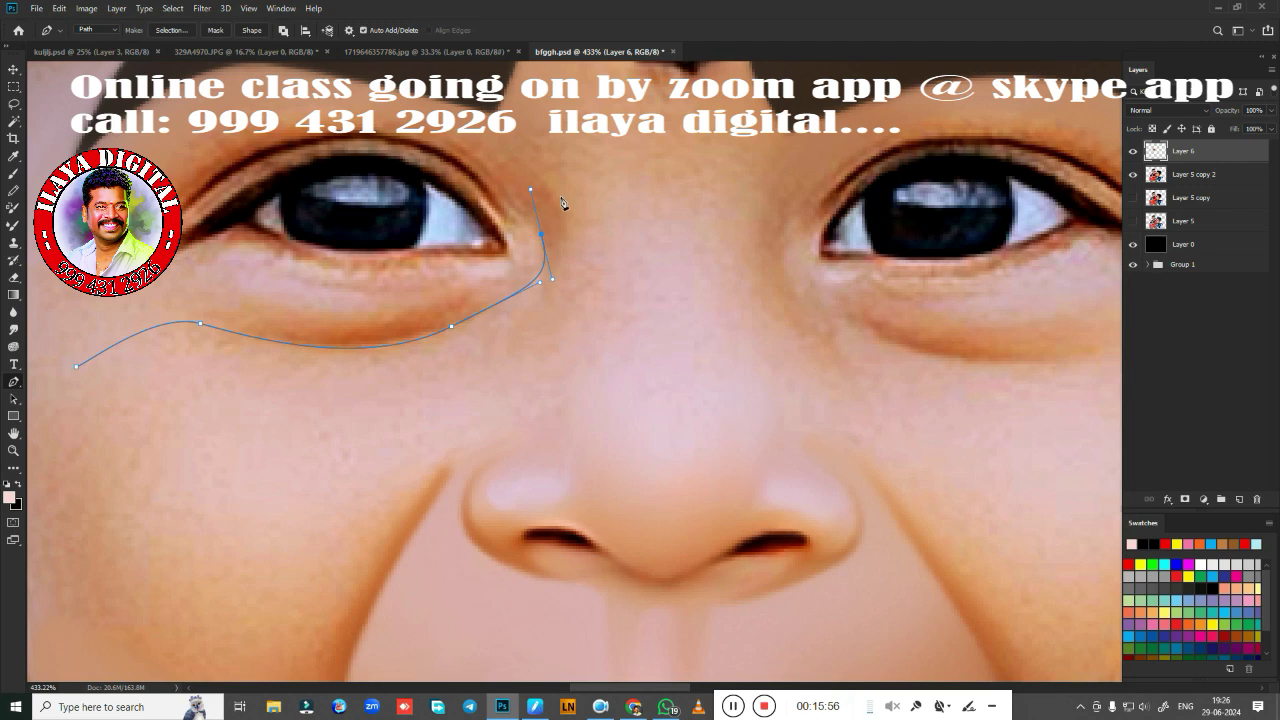
left_click(800, 193)
left_click_drag(960, 378, 594, 411)
left_click_drag(787, 365, 859, 313)
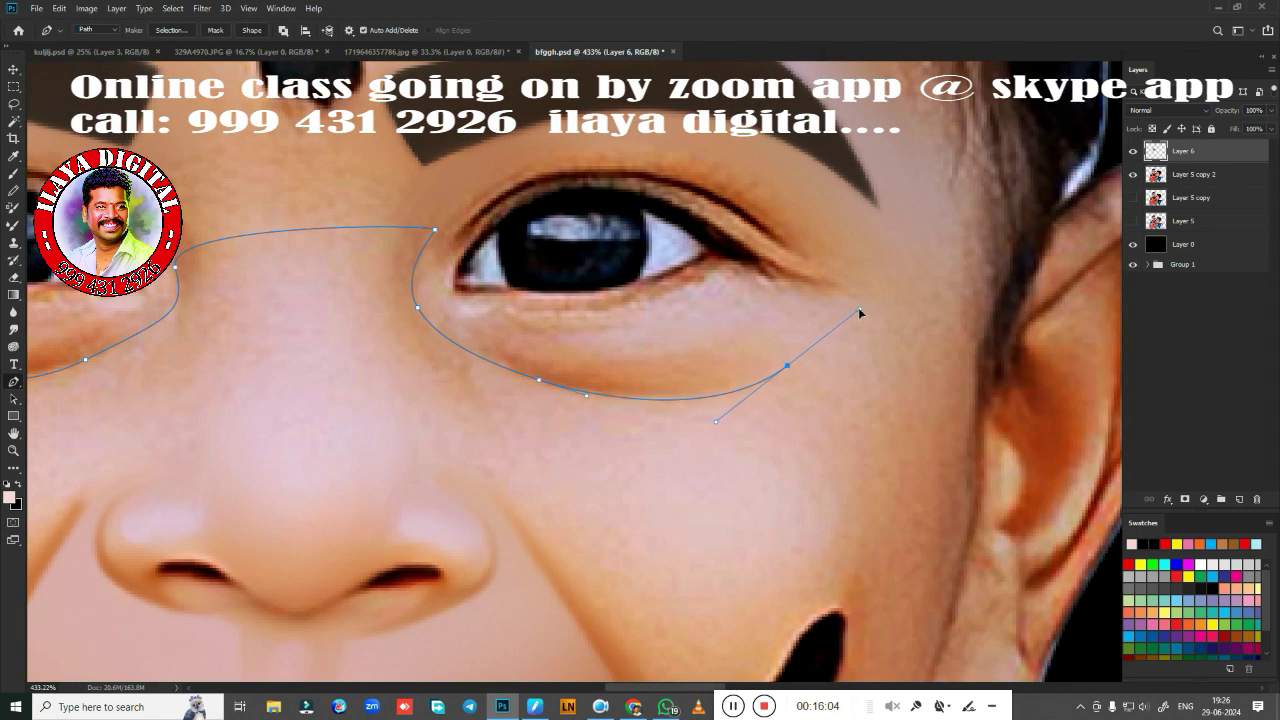
left_click(898, 487)
Close the path down over the cheeks and convert it to a feathered selection
scroll(860, 494, "down", 3)
left_click_drag(325, 592, 340, 591)
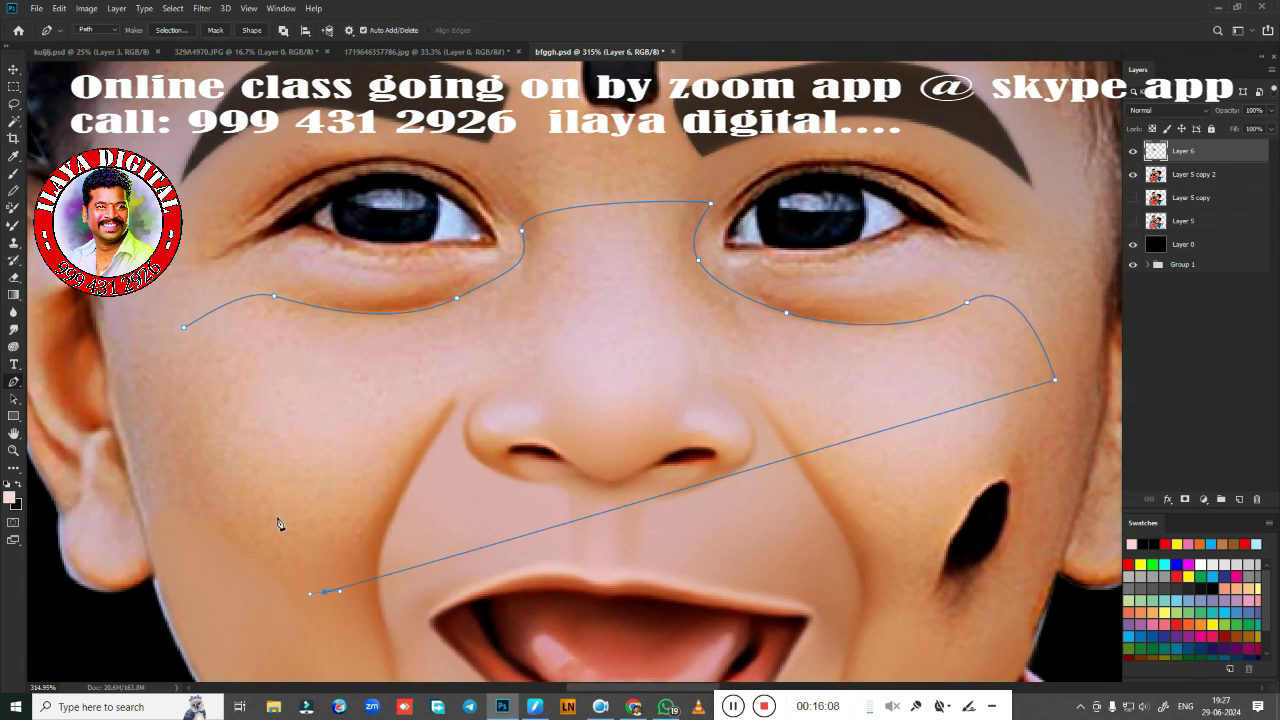
key("ctrl+Return")
key("shift+F6")
key("Return")
scroll(655, 381, "up", 6)
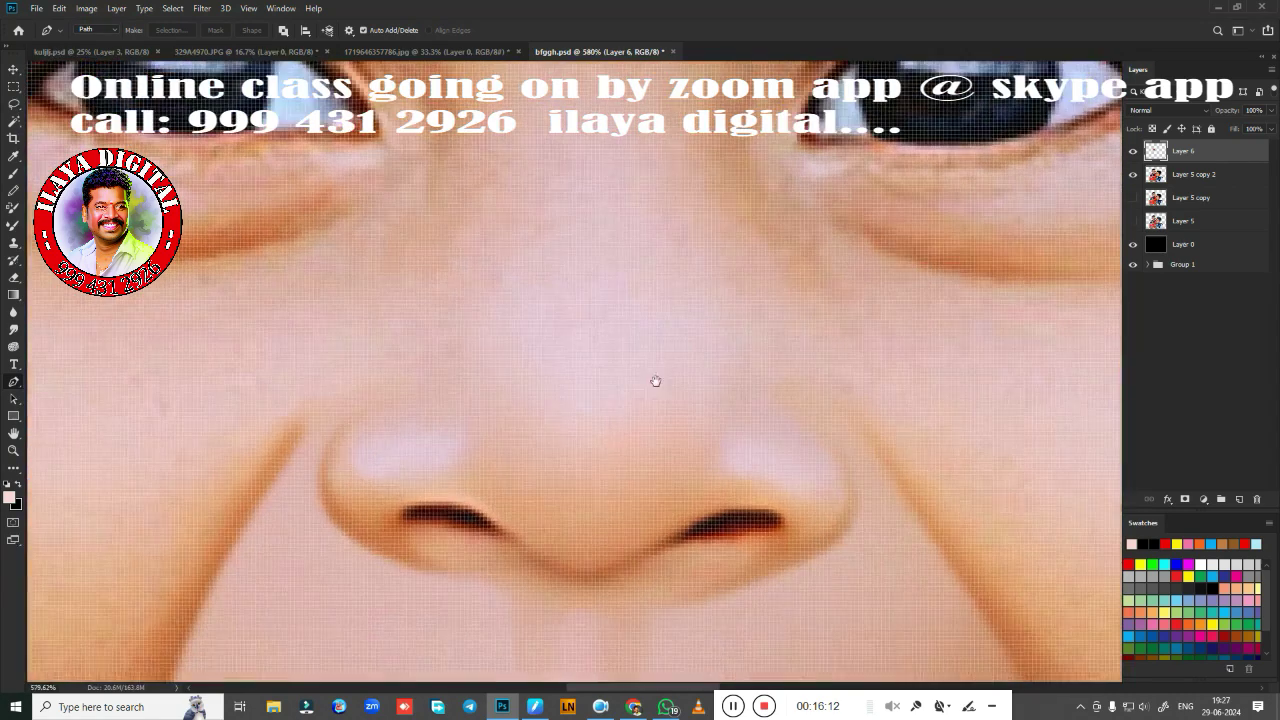
scroll(777, 403, "down", 2)
scroll(709, 406, "down", 1)
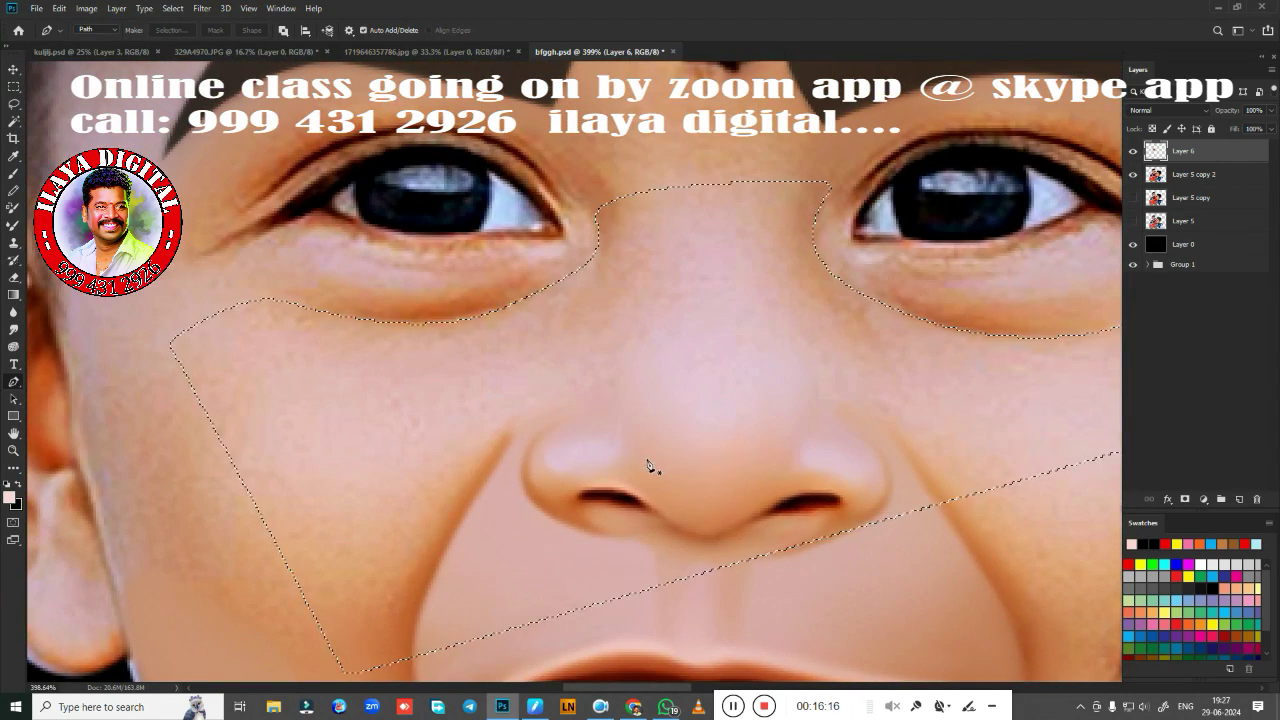
key("r")
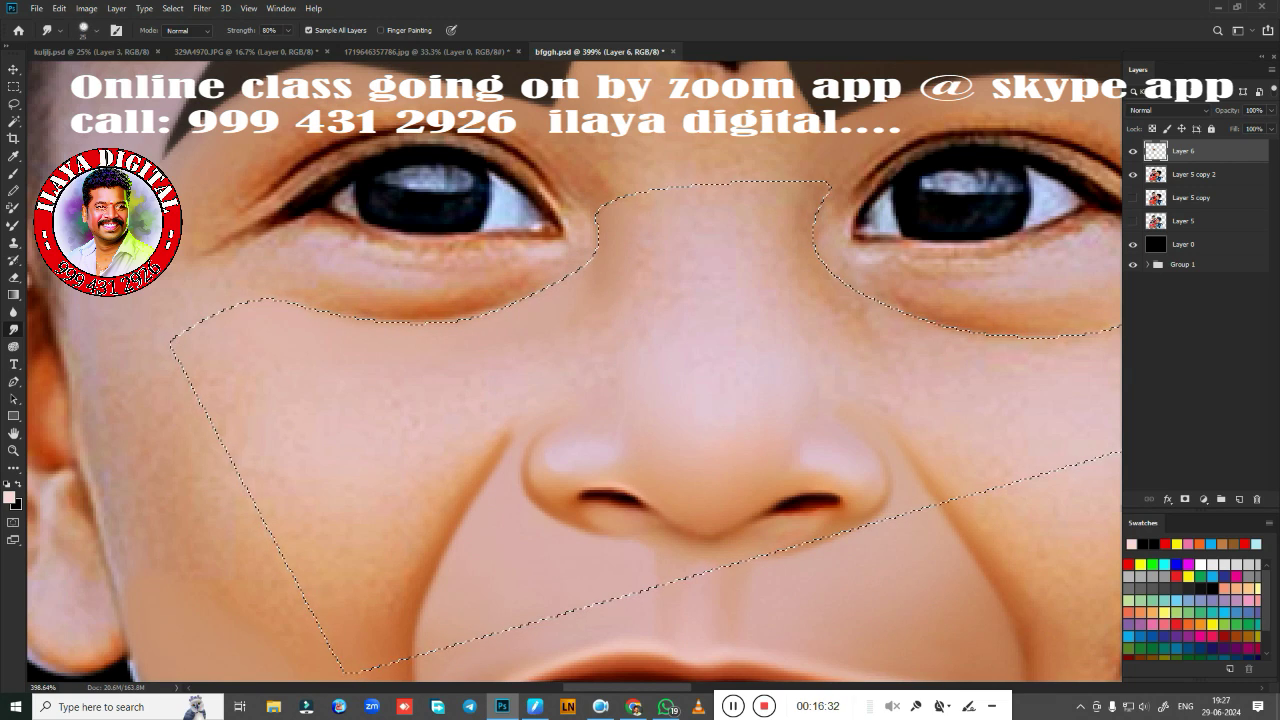
Restore the cheek selection and smudge the right cheek with a resized brush
key("ctrl+d")
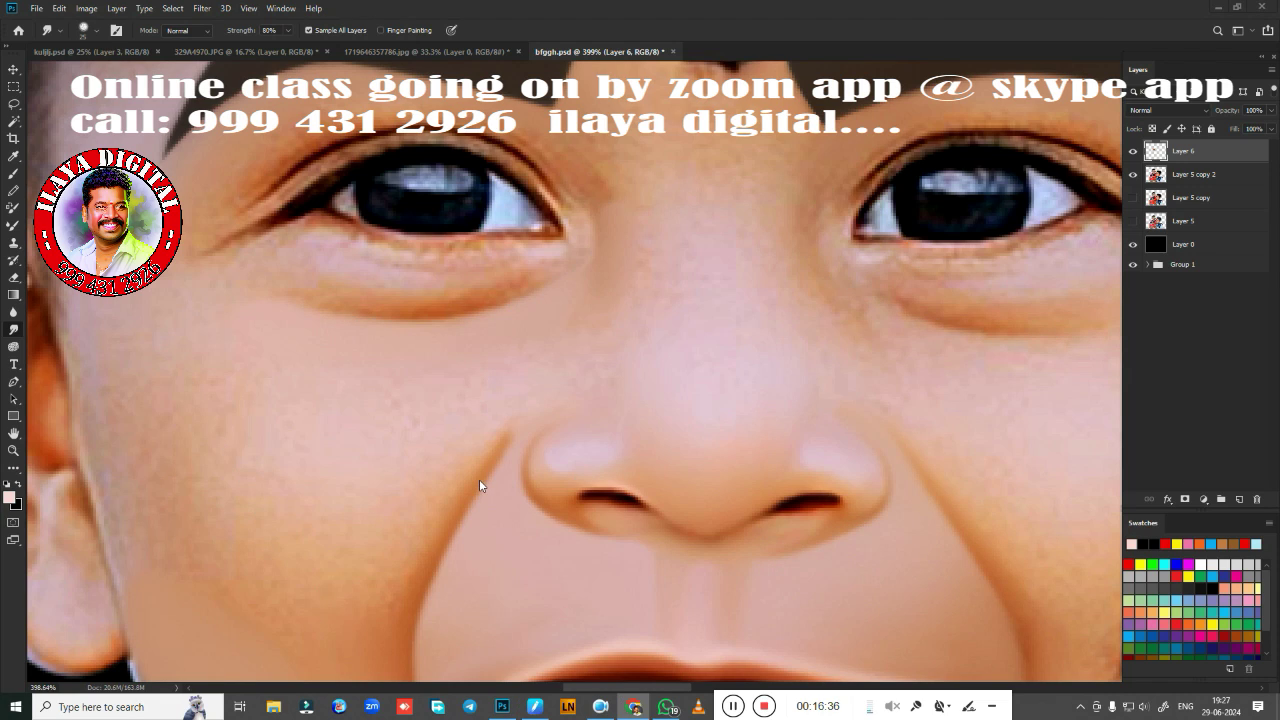
key("ctrl+z")
scroll(671, 371, "right", 3)
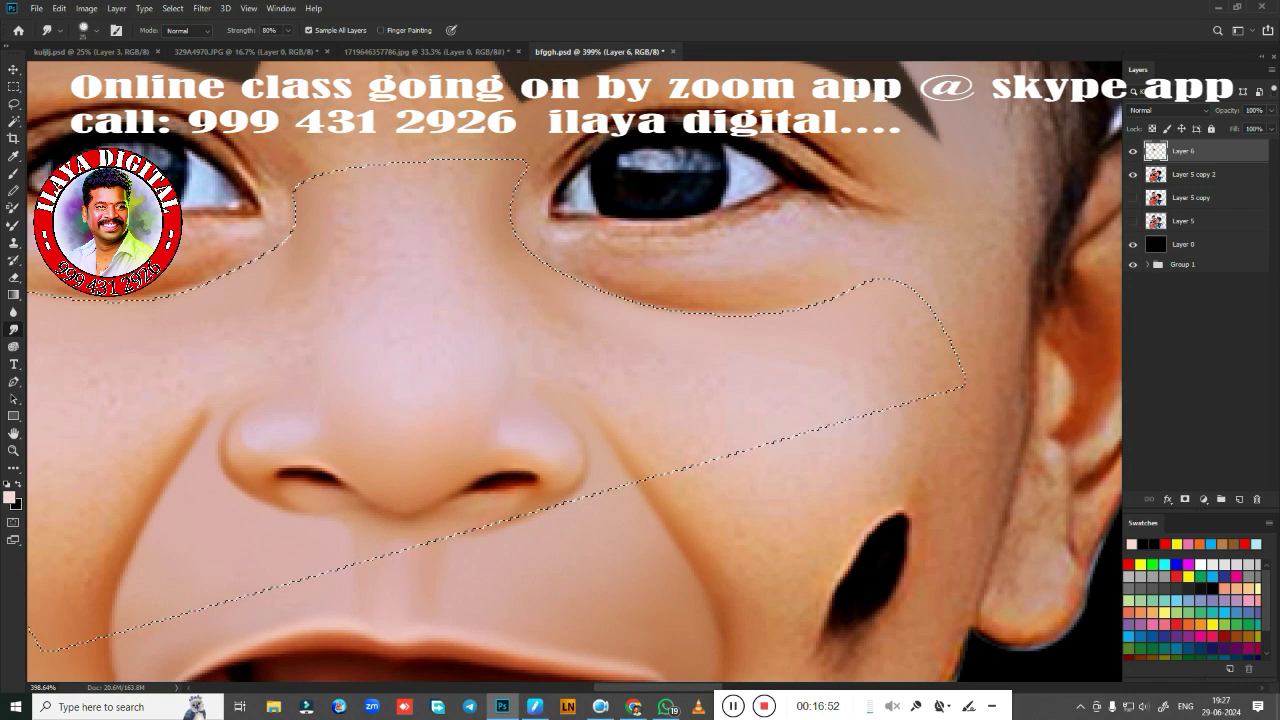
key("shift+F6")
key("Return")
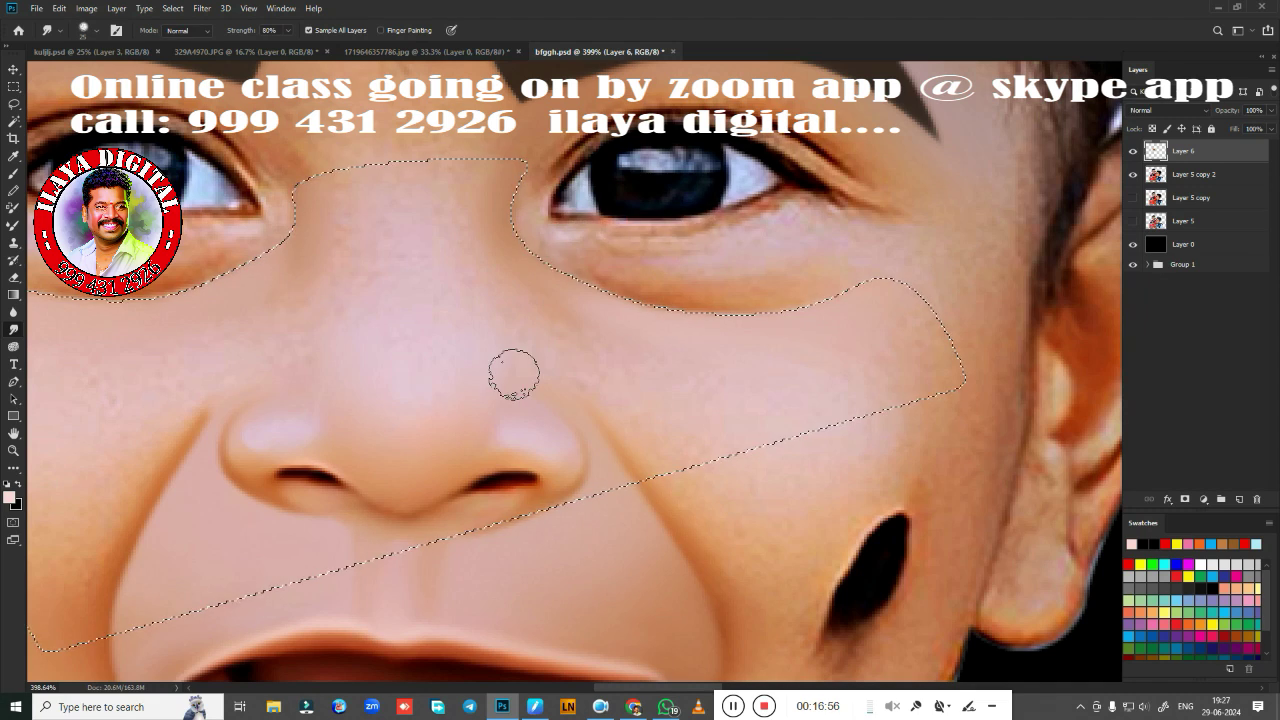
left_click_drag(512, 373, 584, 403)
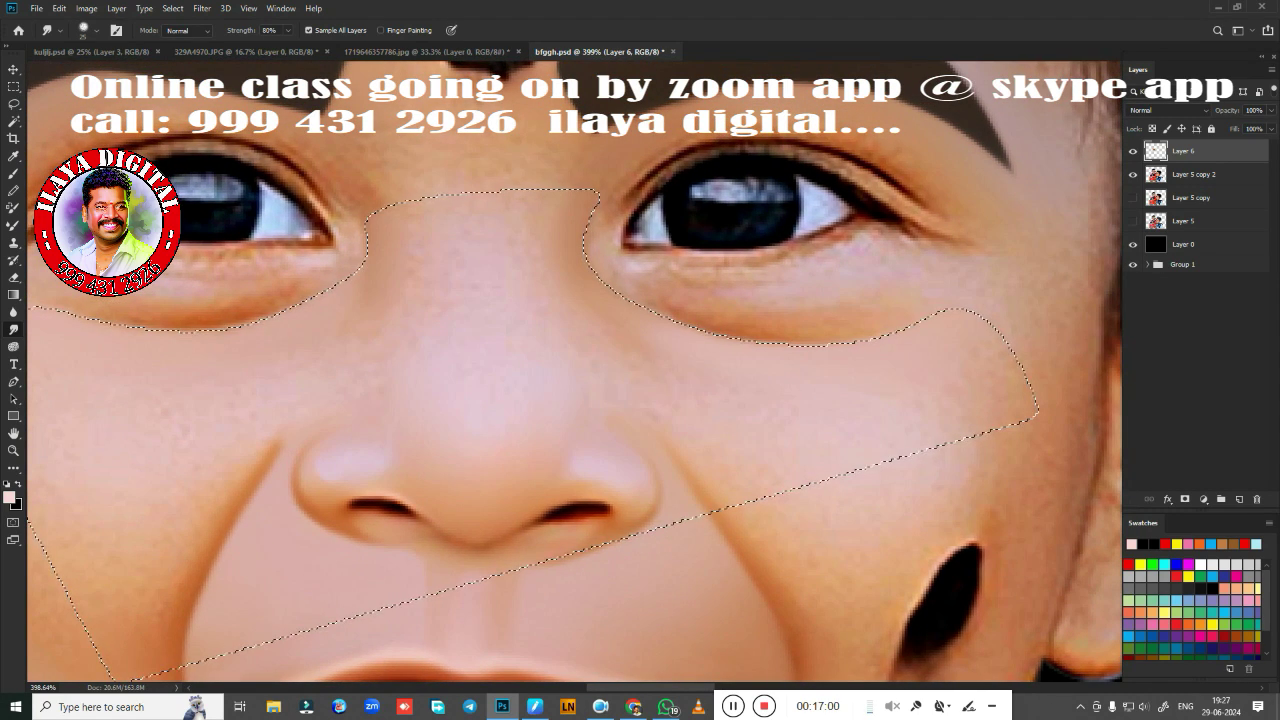
key("bracketleft")
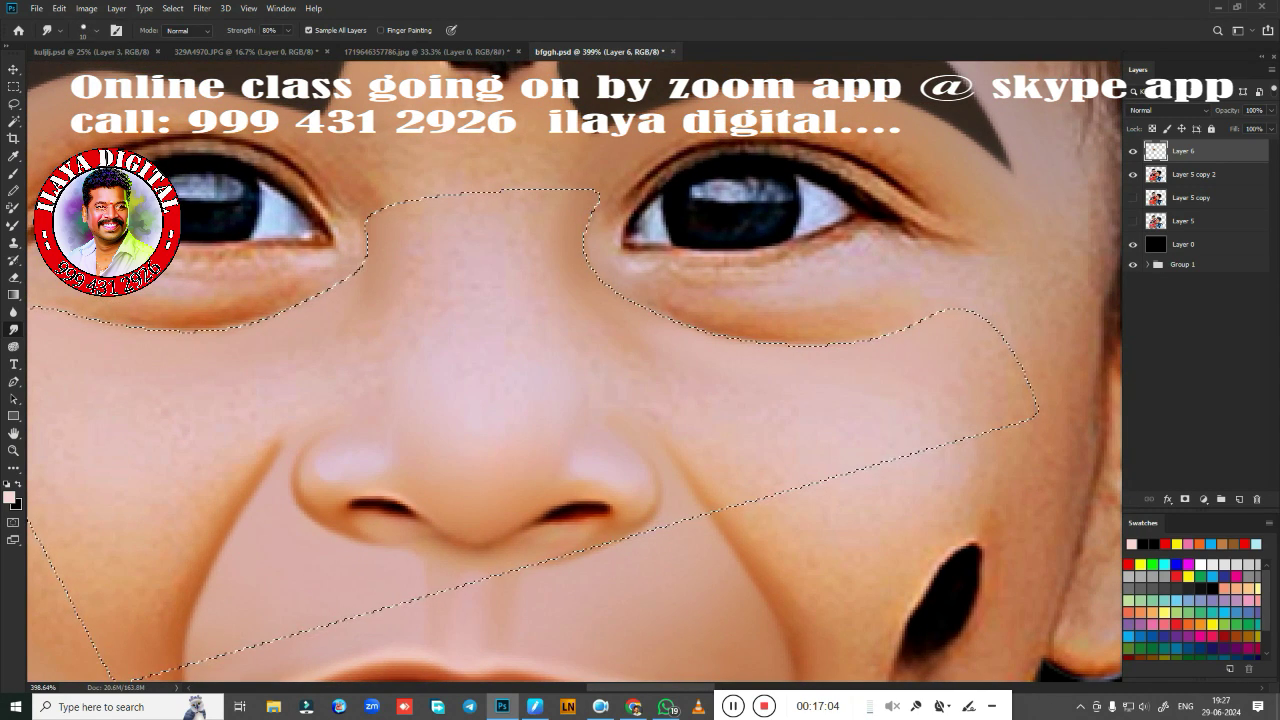
key("bracketright")
key("bracketright")
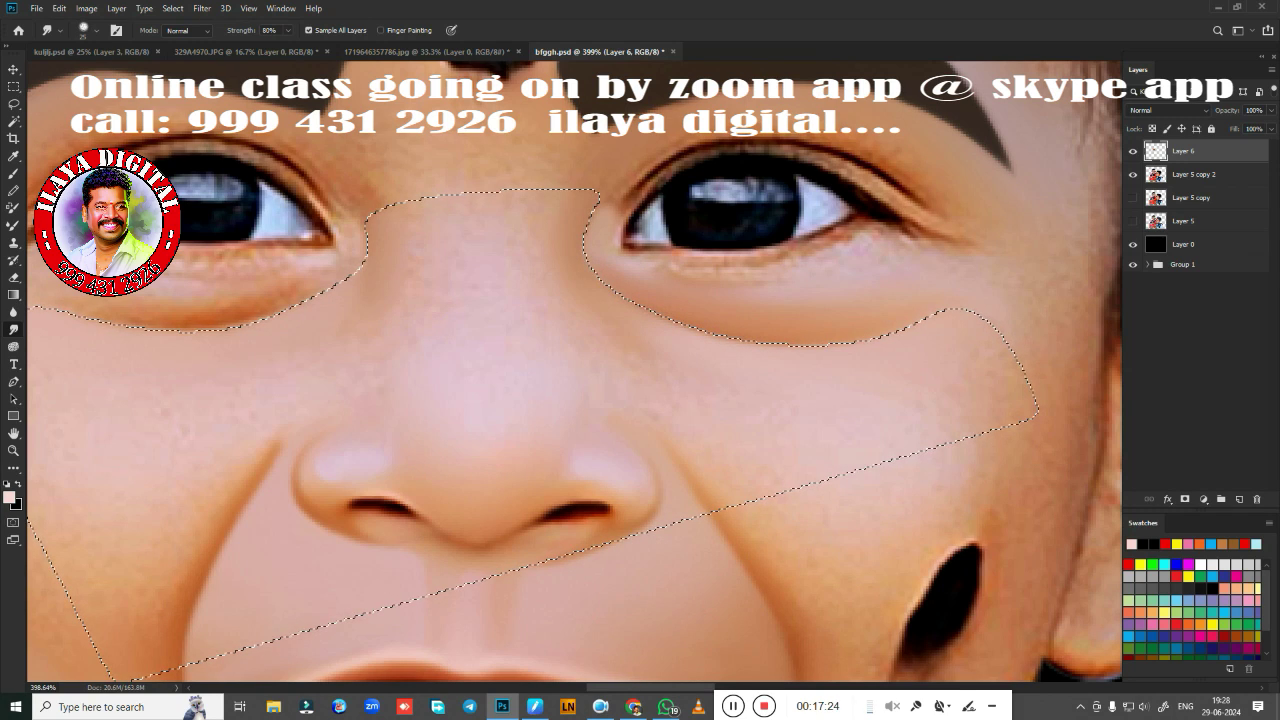
Smudge the left cheek smooth and clear the cheek selection
left_click_drag(605, 347, 975, 322)
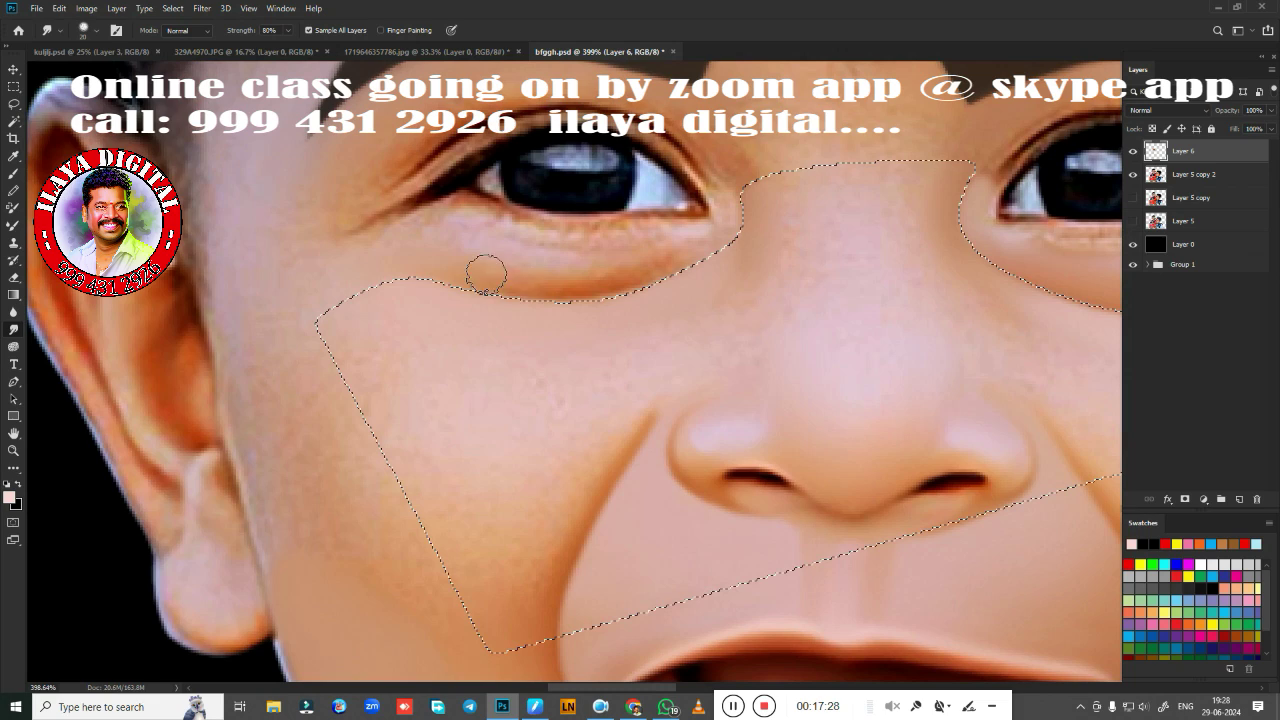
key("bracketleft")
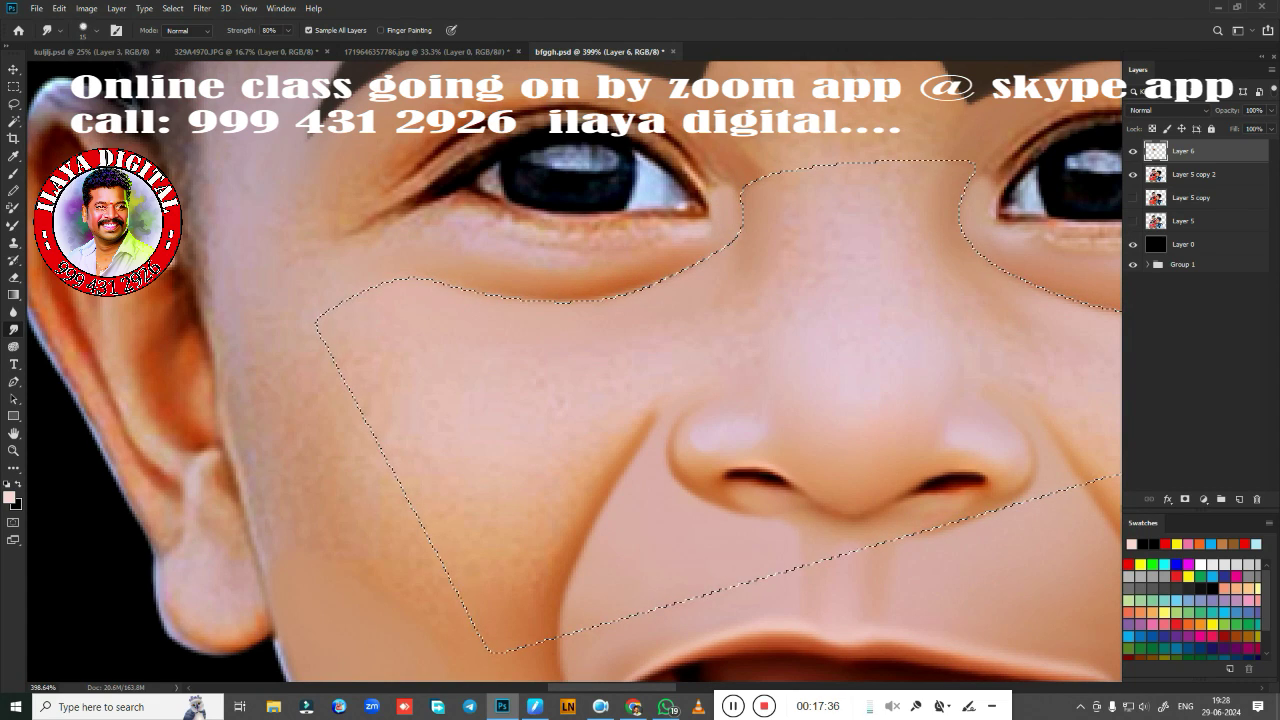
key("bracketright")
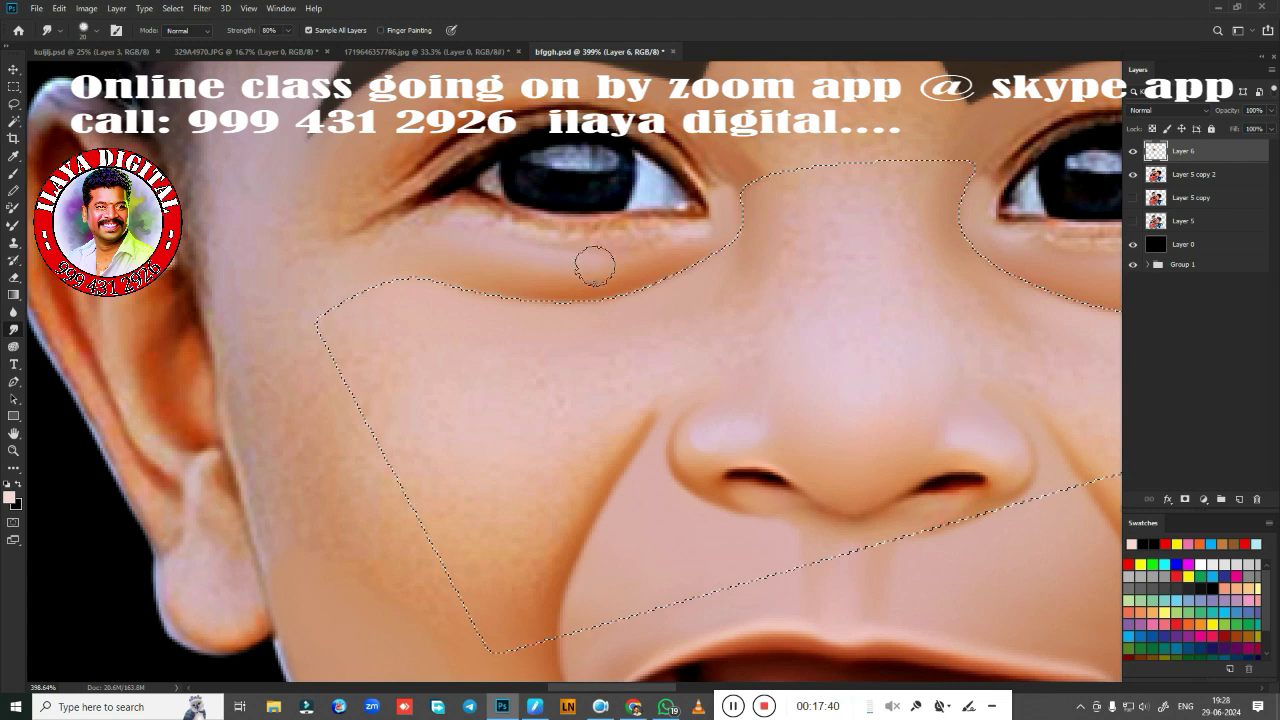
key("ctrl+d")
mouse_move(552, 463)
left_mouse_down()
mouse_move(504, 317)
mouse_move(749, 402)
left_mouse_up()
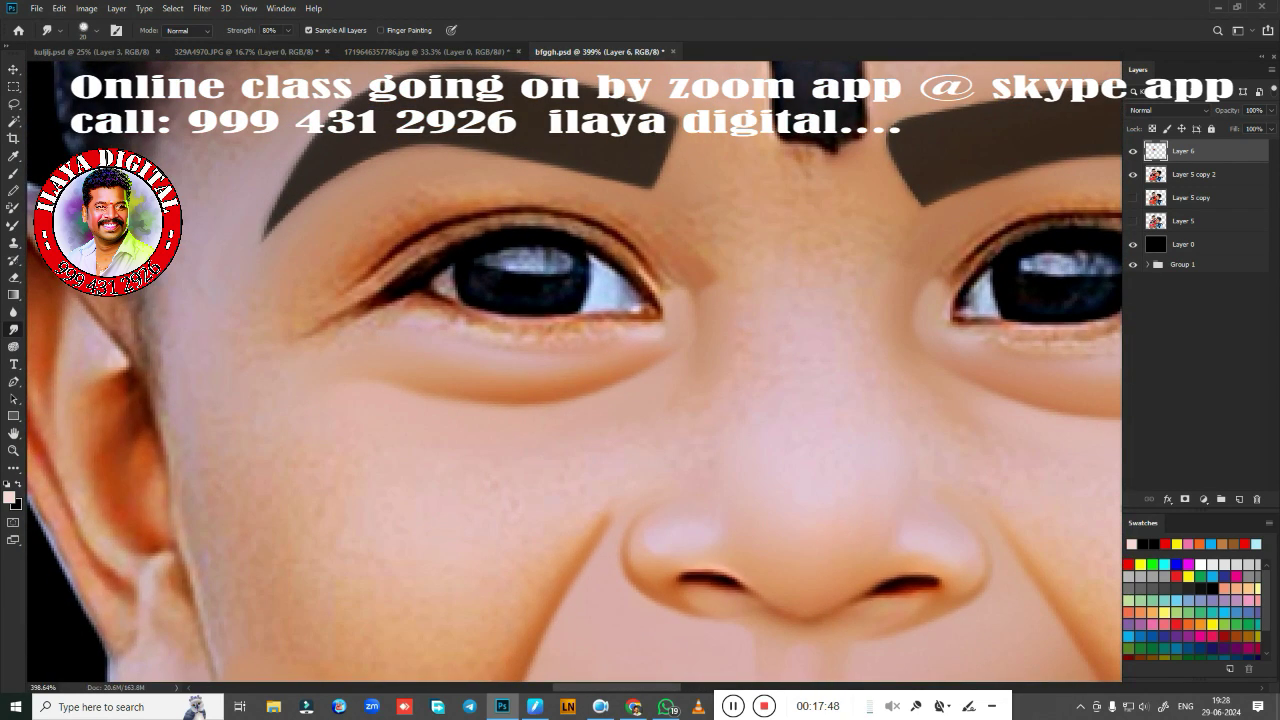
key("p")
key("b")
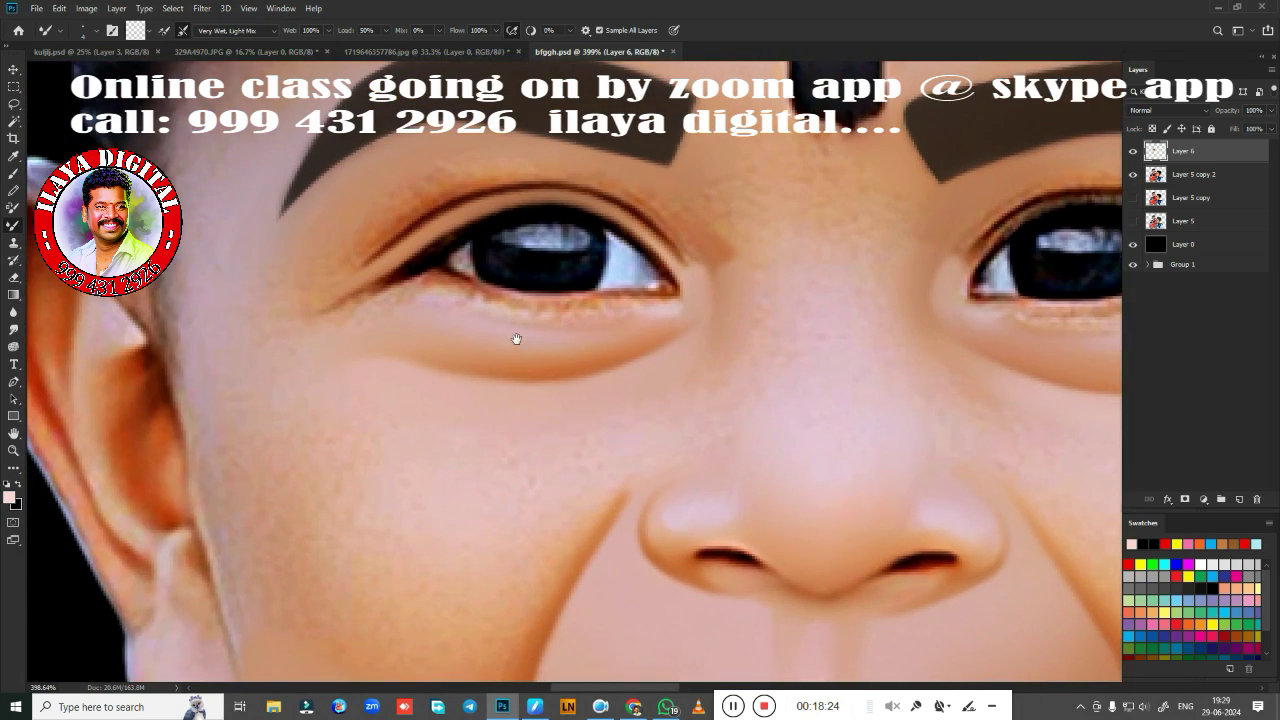
Darken the left eye's lower eyelid line and smudge the surrounding skin smooth
left_click_drag(846, 410, 906, 420)
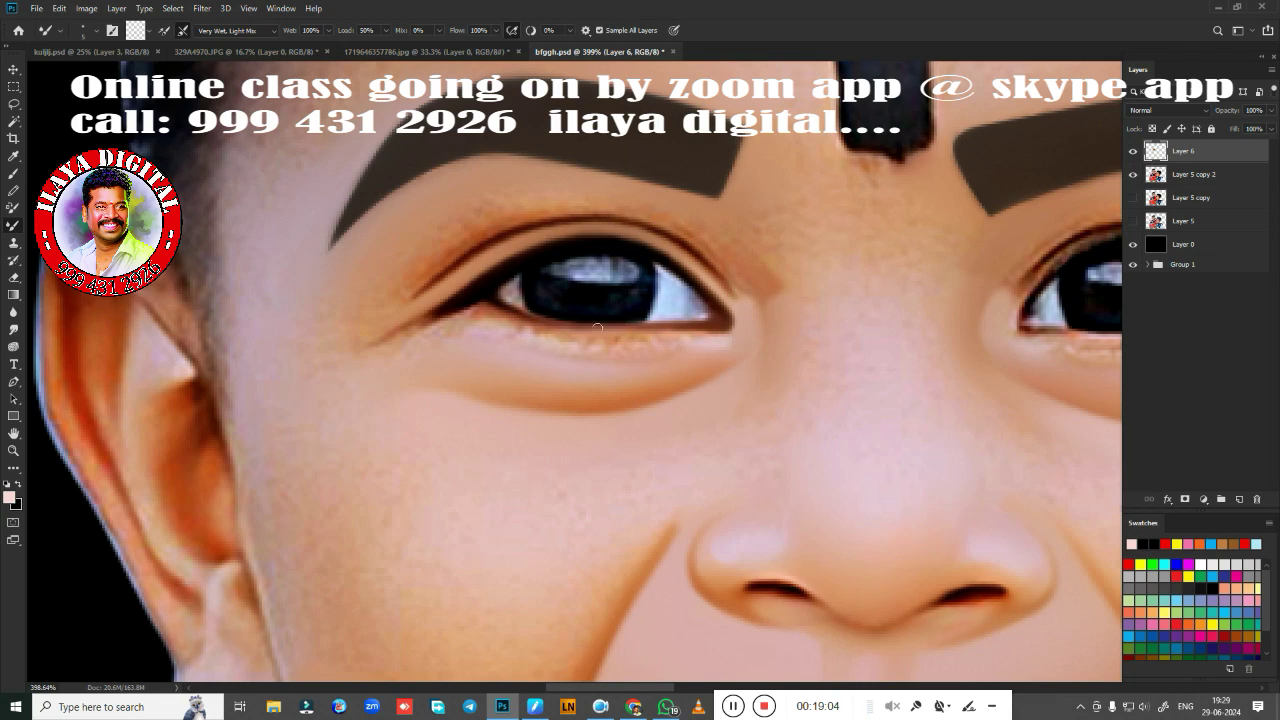
left_click_drag(708, 326, 630, 328)
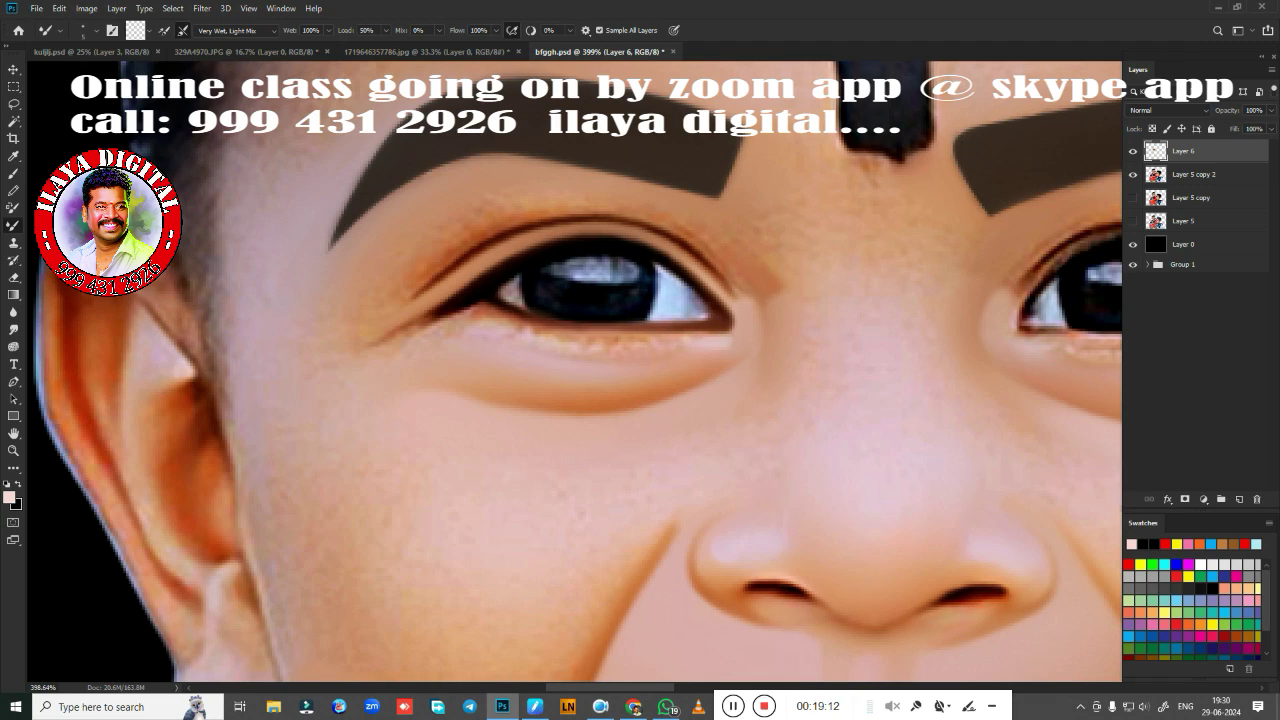
key("r")
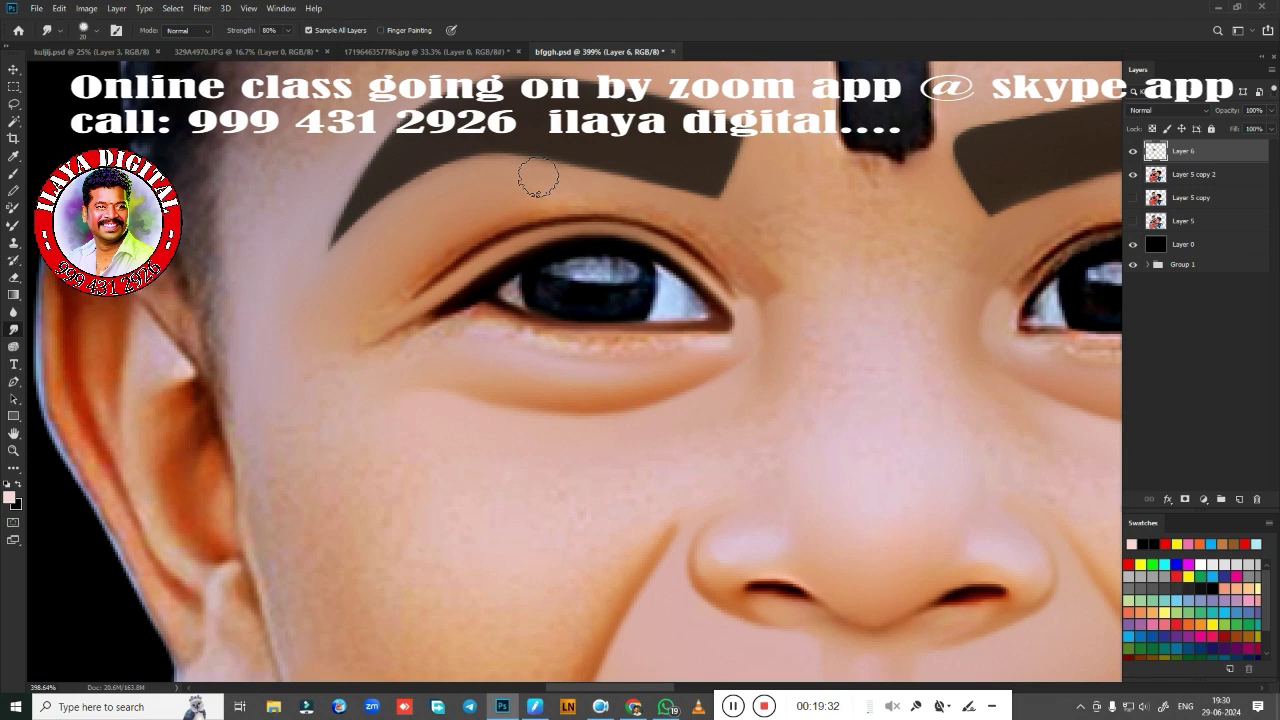
left_click_drag(898, 705, 869, 705)
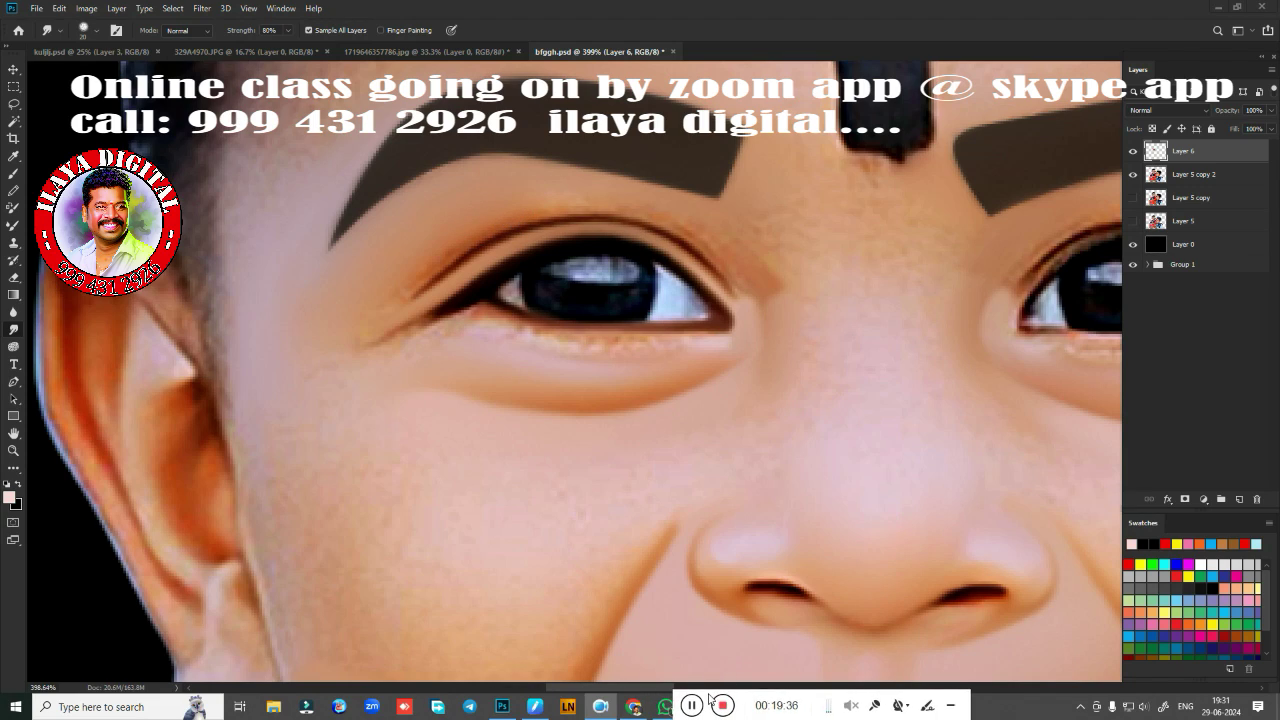
left_click(654, 550)
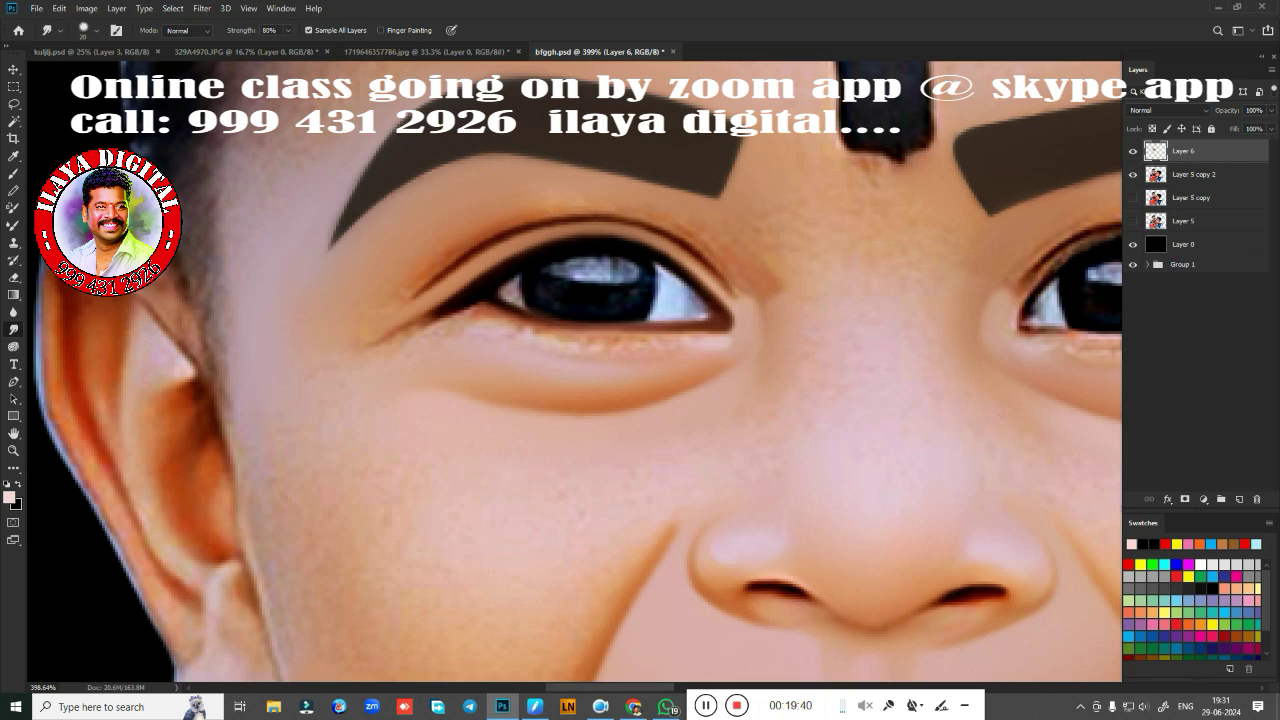
scroll(825, 320, "down", 10)
scroll(760, 380, "up", 3)
scroll(750, 385, "up", 3)
Trace a pen path from between the eyebrows down the nose bridge to the tip and back
scroll(740, 393, "up", 3)
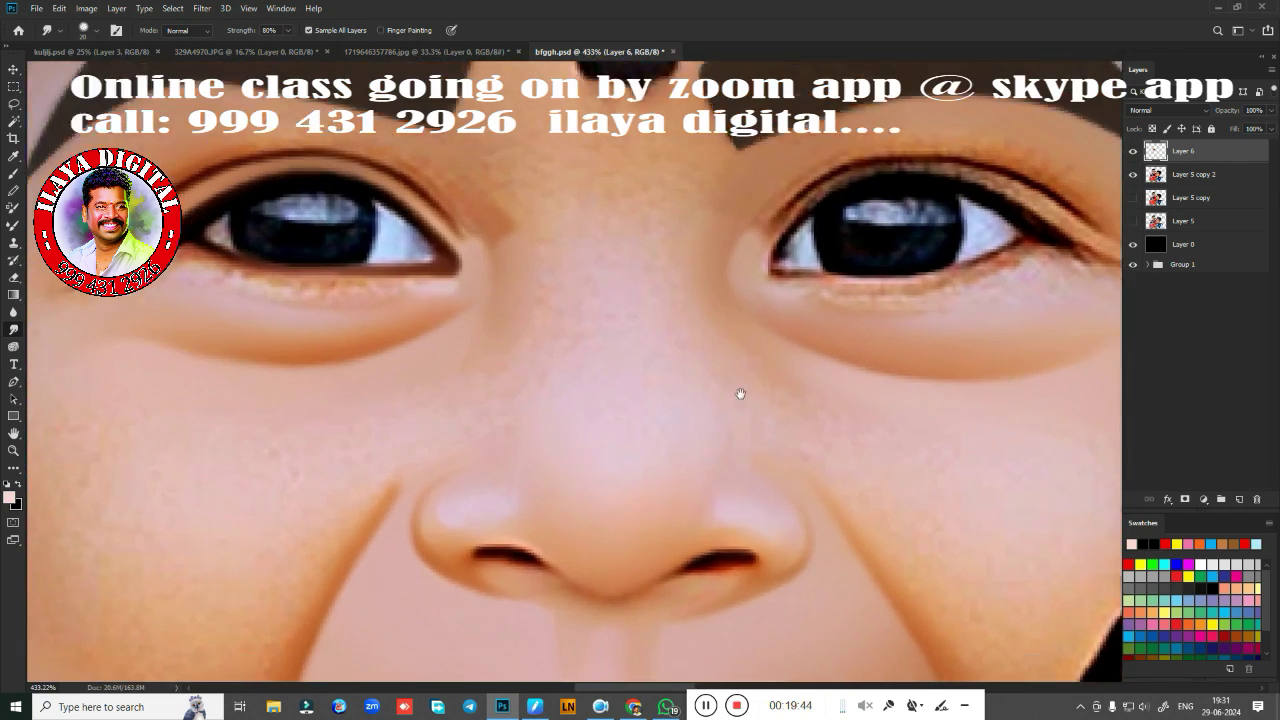
scroll(740, 393, "down", 2)
key("p")
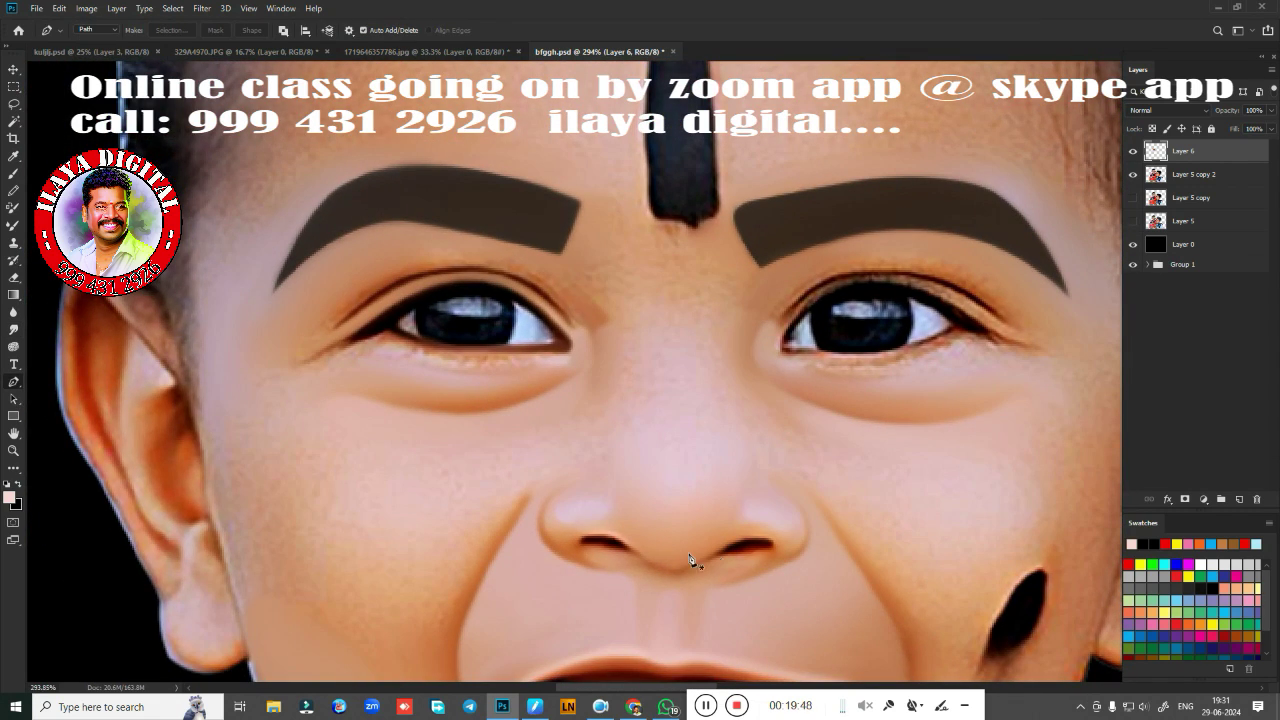
key("ctrl+comma")
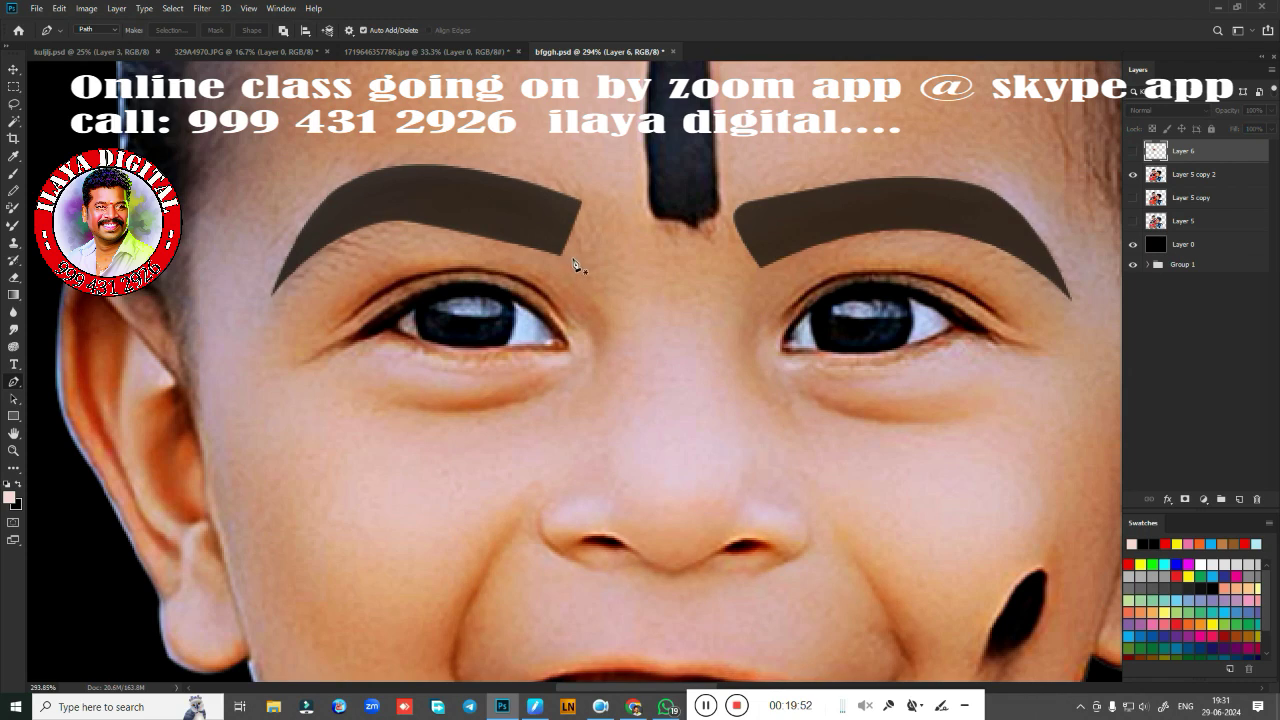
left_click(570, 258)
left_click_drag(621, 526, 652, 541)
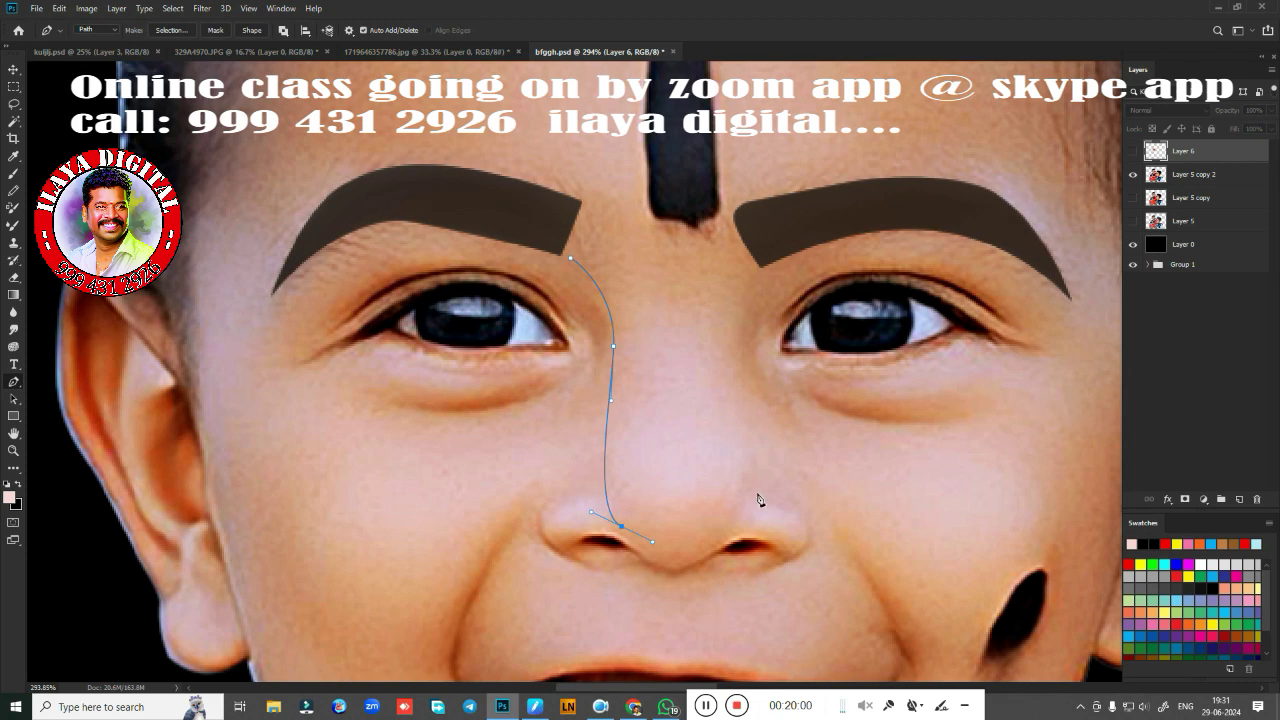
left_click_drag(744, 463, 733, 346)
left_click(760, 261)
left_click(826, 150)
left_click_drag(570, 258, 600, 150)
Convert the nose path into a feathered selection
key("ctrl+Return")
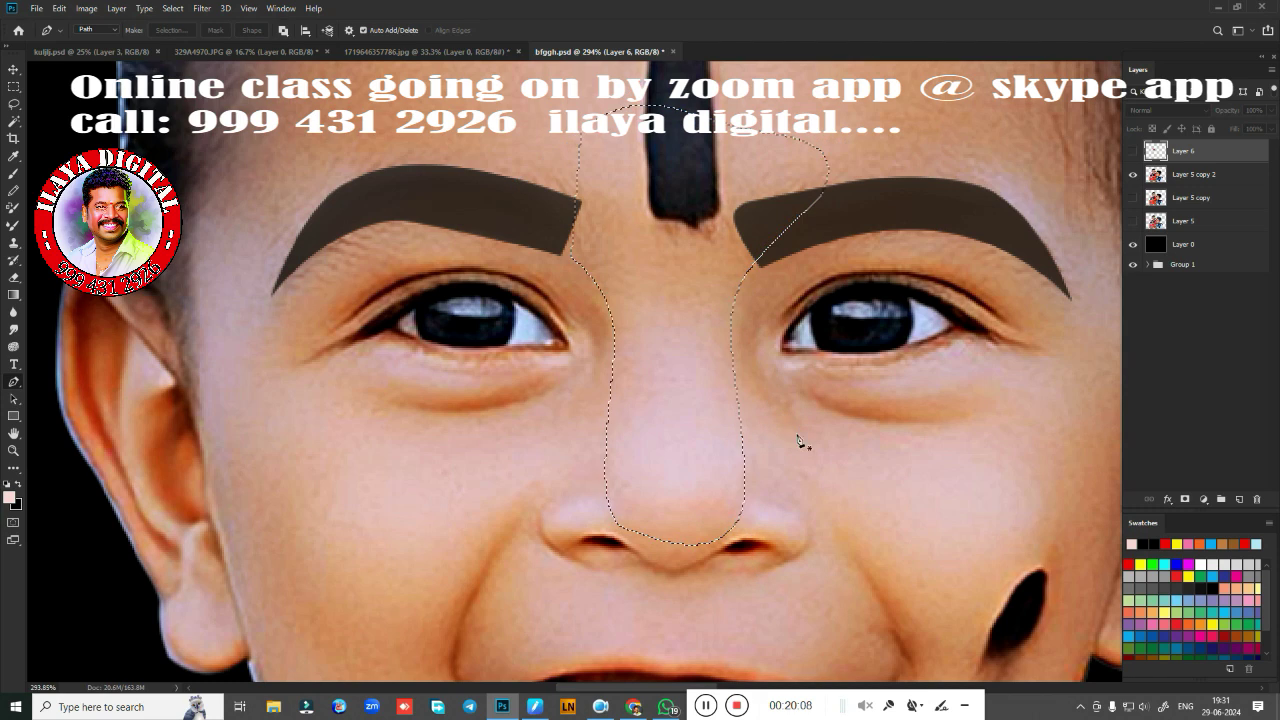
key("shift+F6")
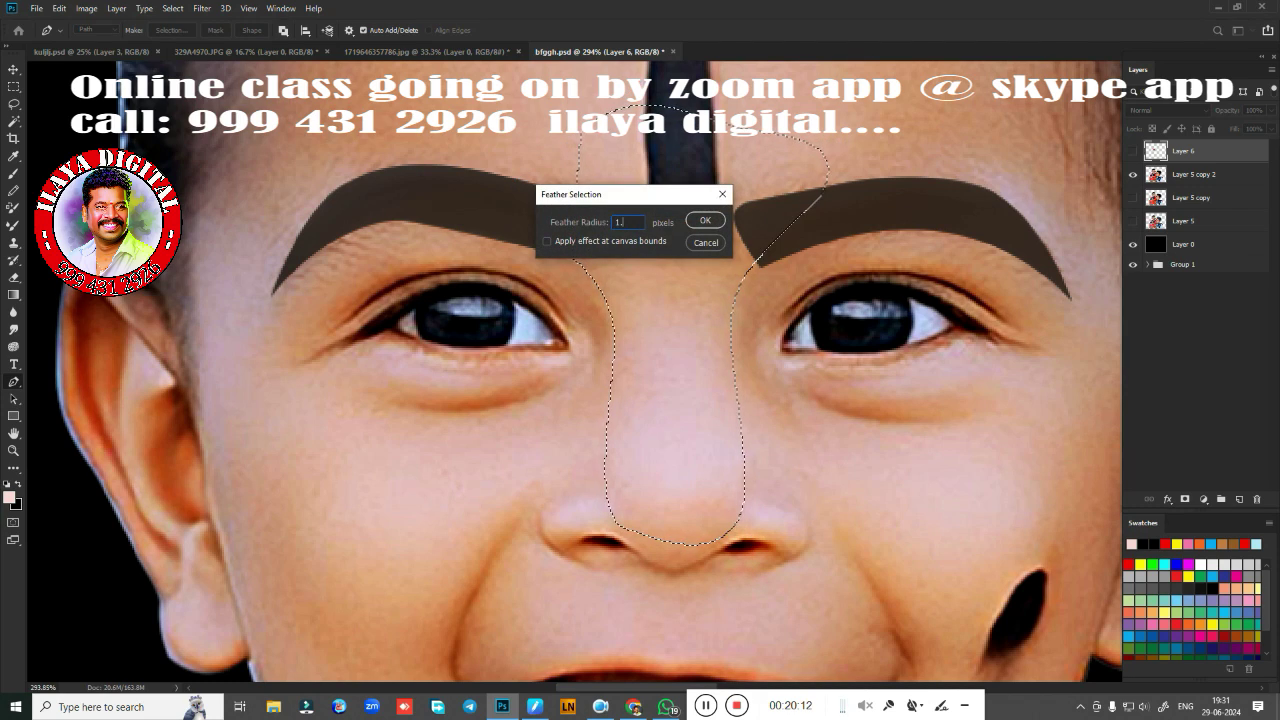
key("Return")
scroll(712, 411, "down", 3)
key("r")
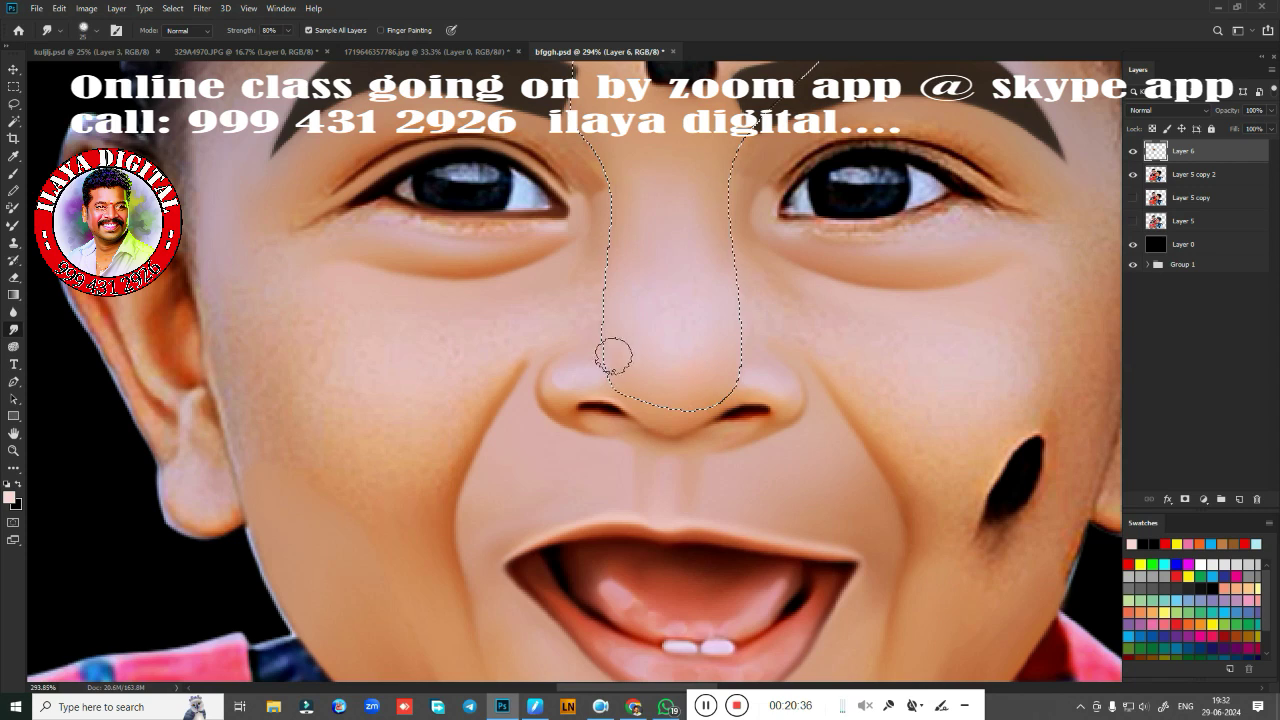
Re-feather the nose selection, smudge the bridge with a halved brush, then deselect
key("i")
key("shift+F6")
key("Return")
scroll(790, 125, "up", 2)
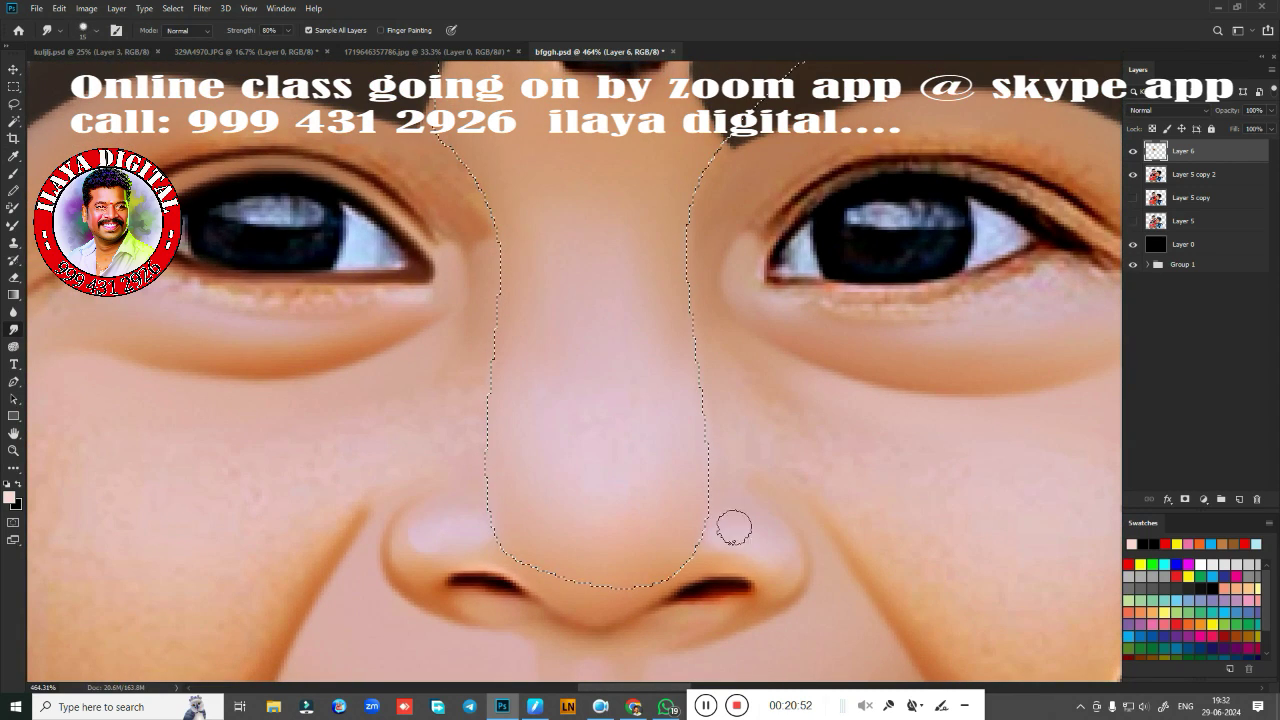
key("bracketleft")
key("bracketleft")
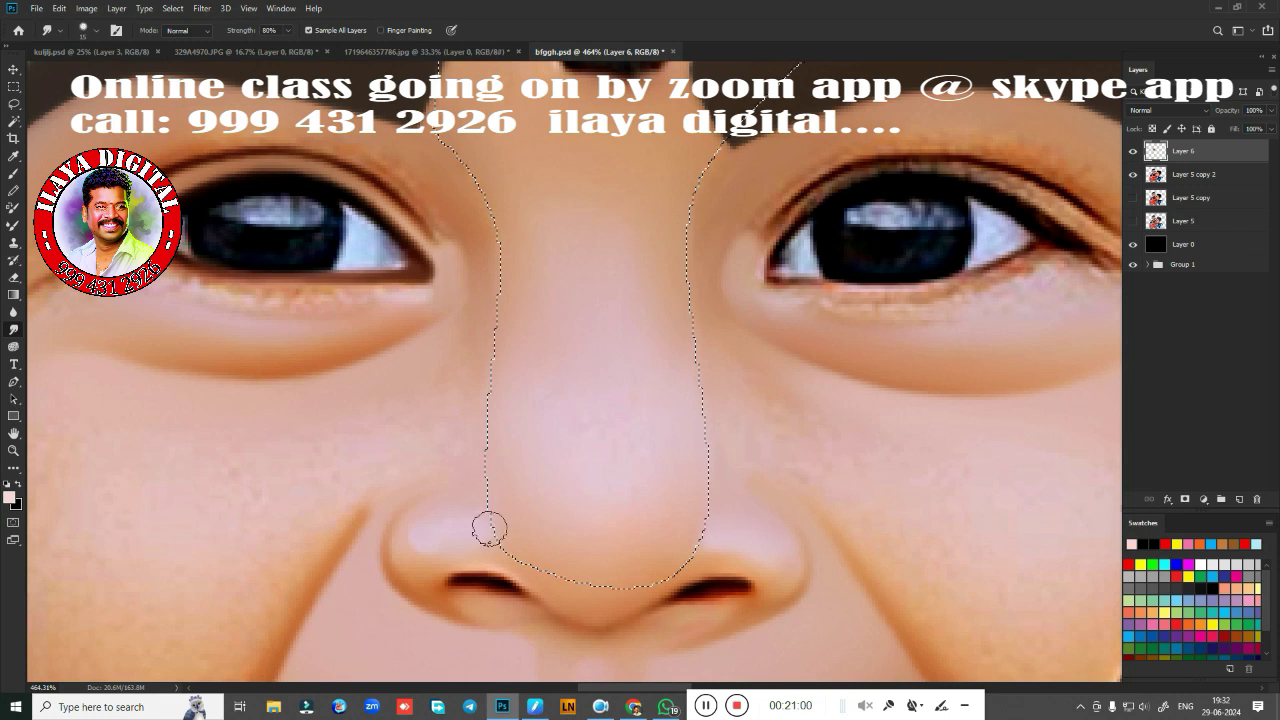
key("ctrl+d")
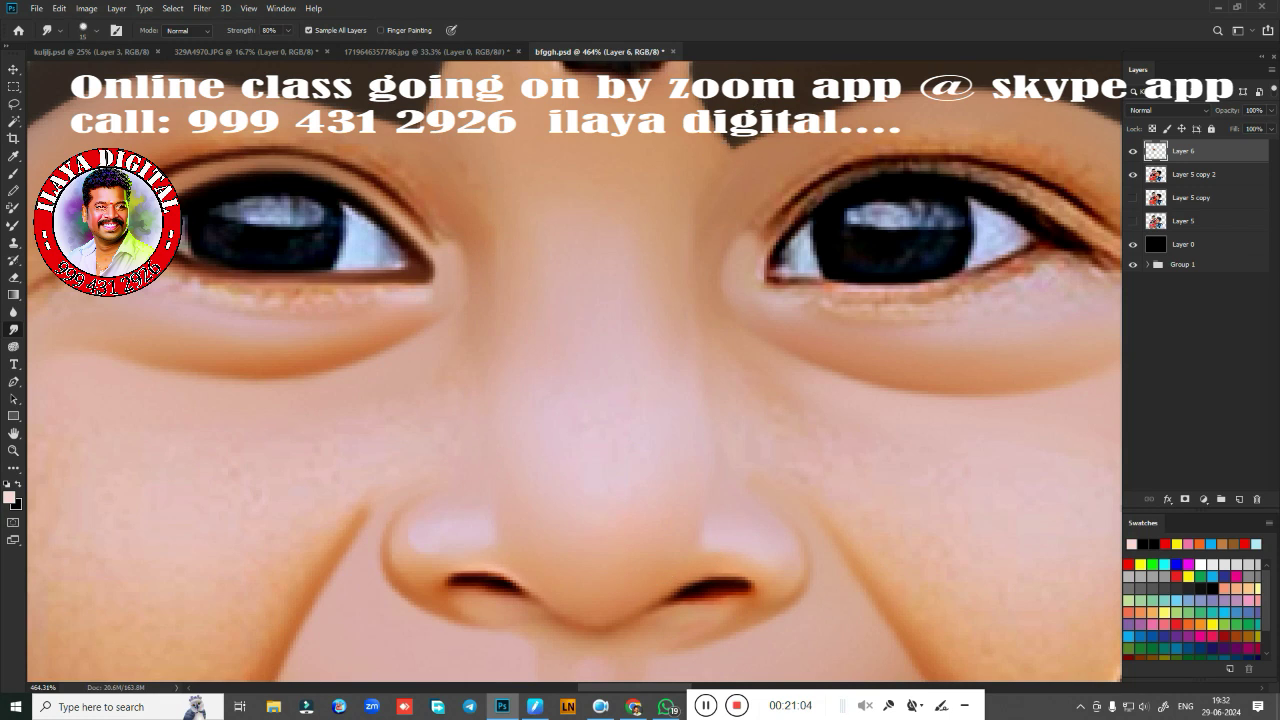
scroll(707, 369, "down", 3)
scroll(707, 369, "up", 1)
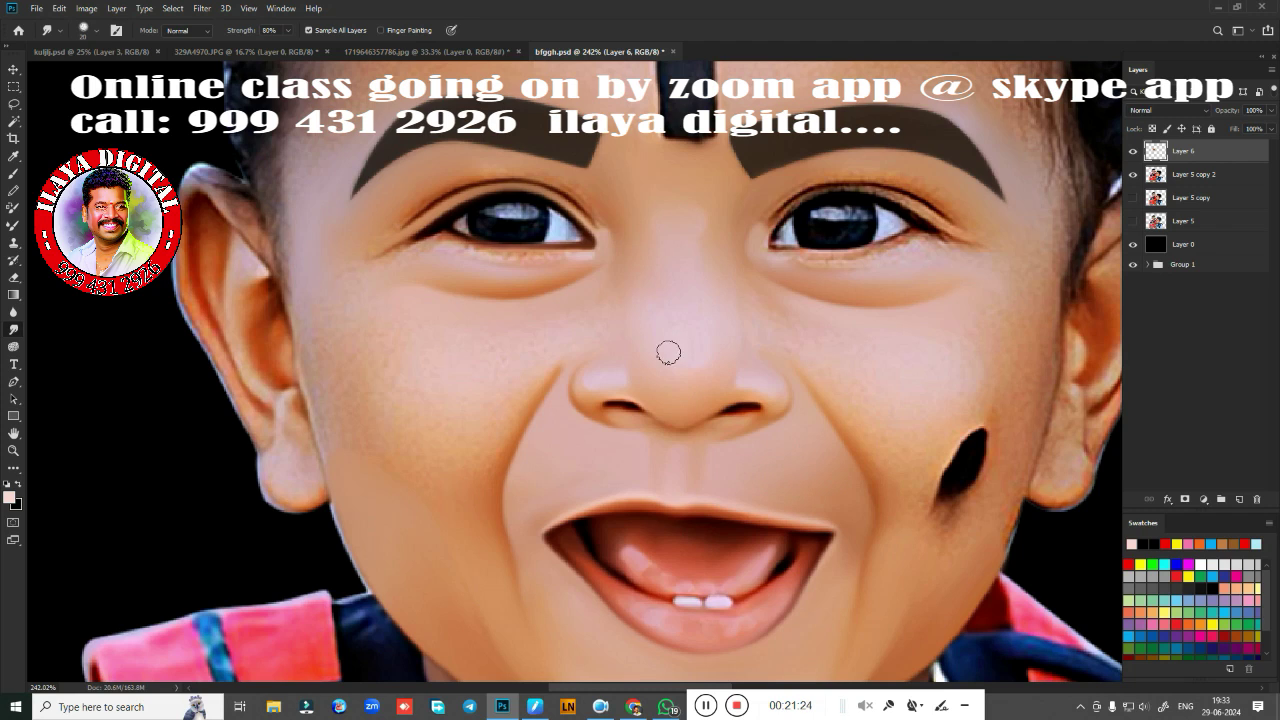
Lasso-select the face from the lower cheeks up around the forehead to the hairline
left_click_drag(740, 500, 764, 567)
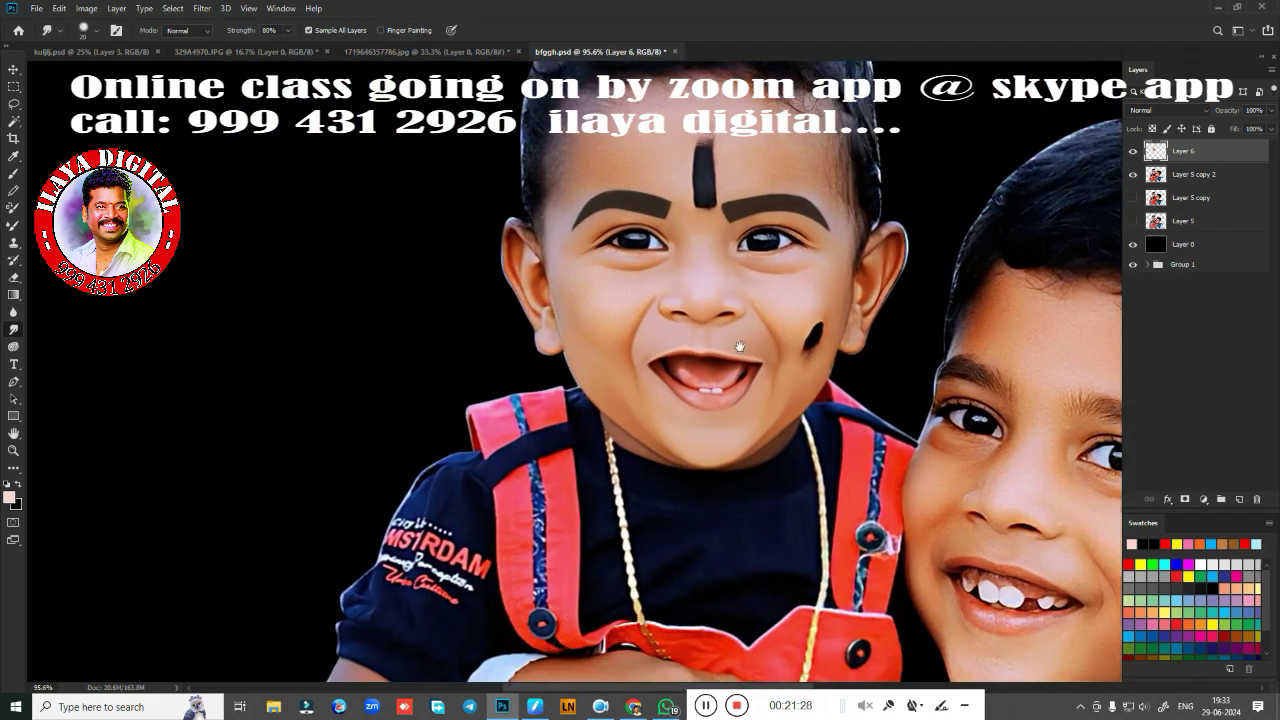
scroll(763, 563, "up", 3)
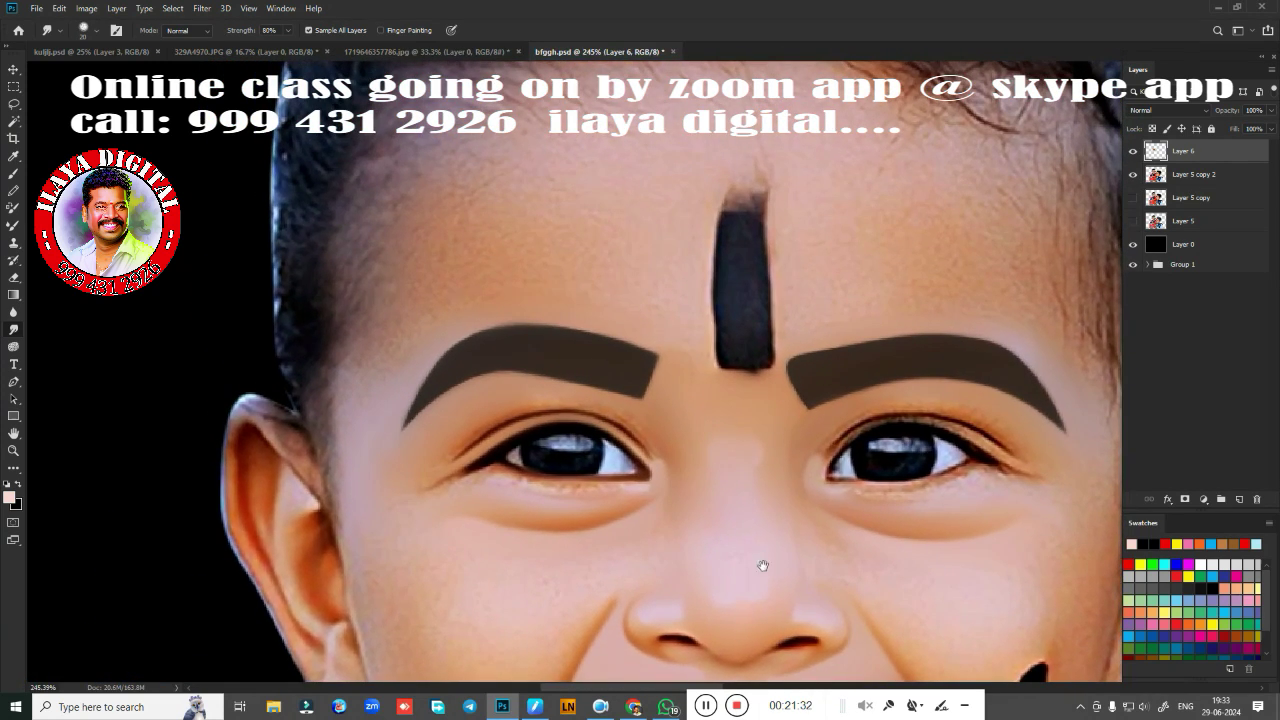
scroll(743, 466, "up", 3)
key("l")
scroll(548, 276, "down", 2)
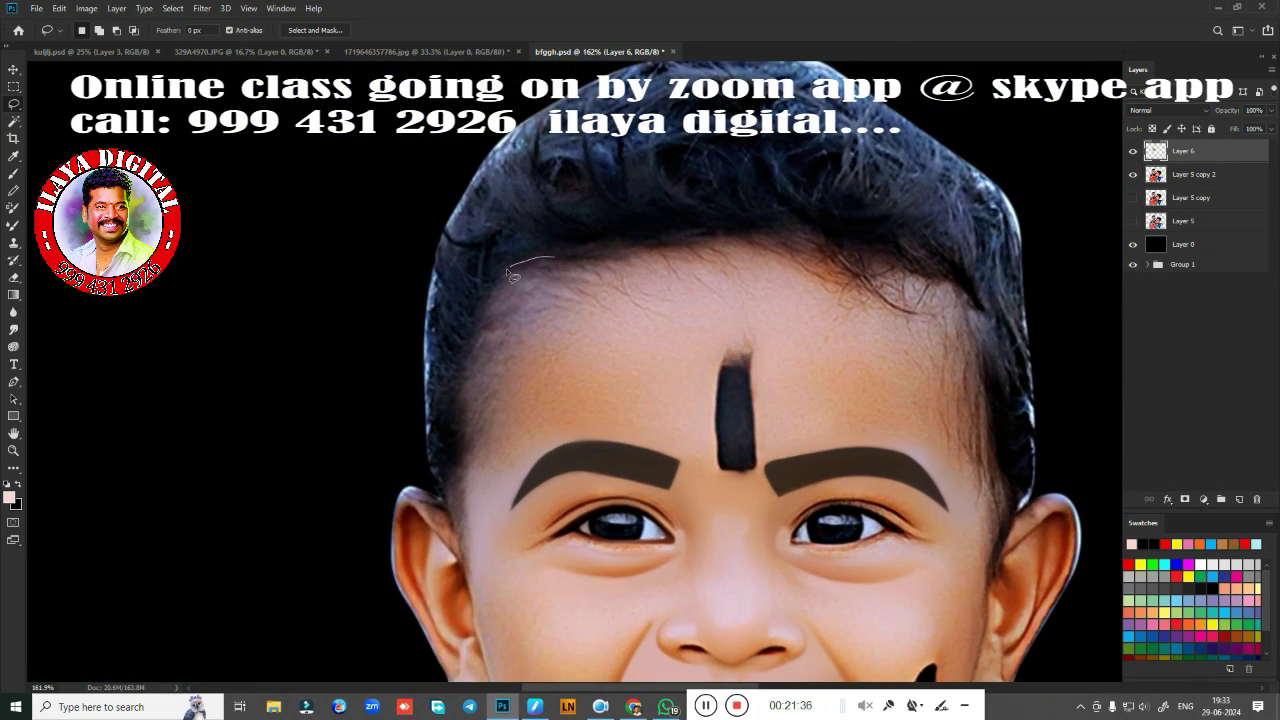
left_click_drag(463, 587, 973, 642)
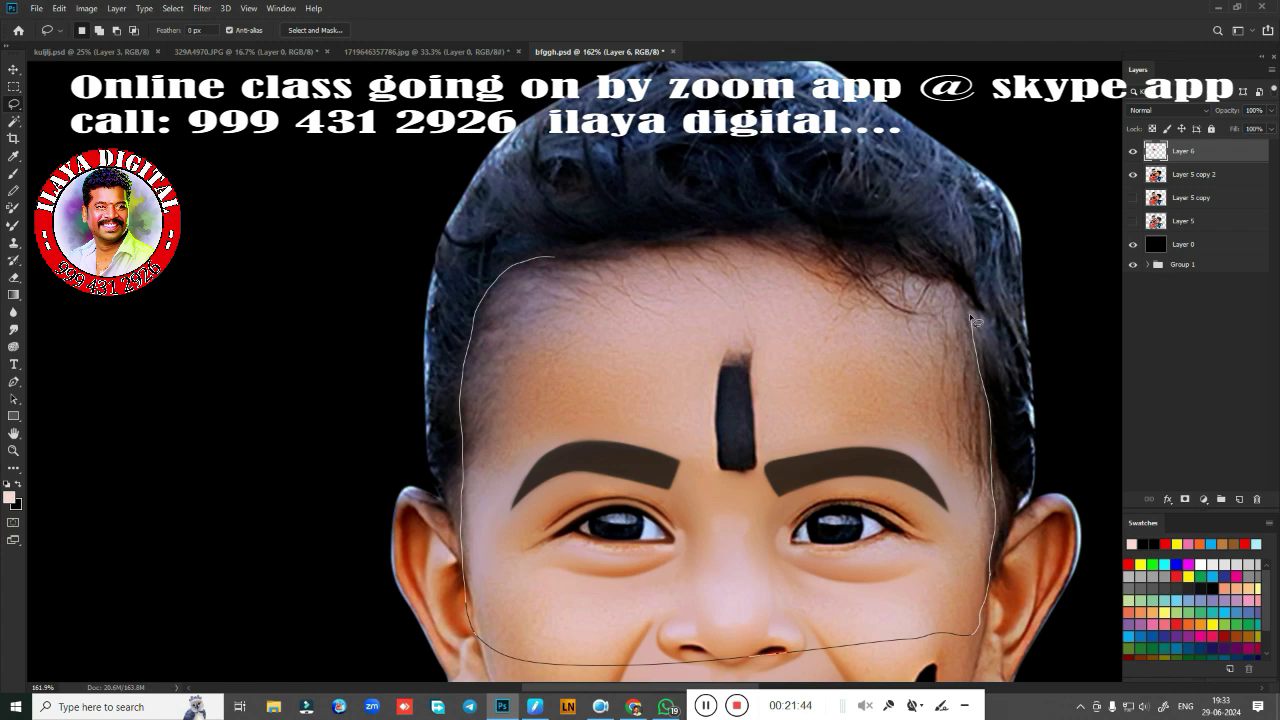
left_click_drag(732, 242, 700, 240)
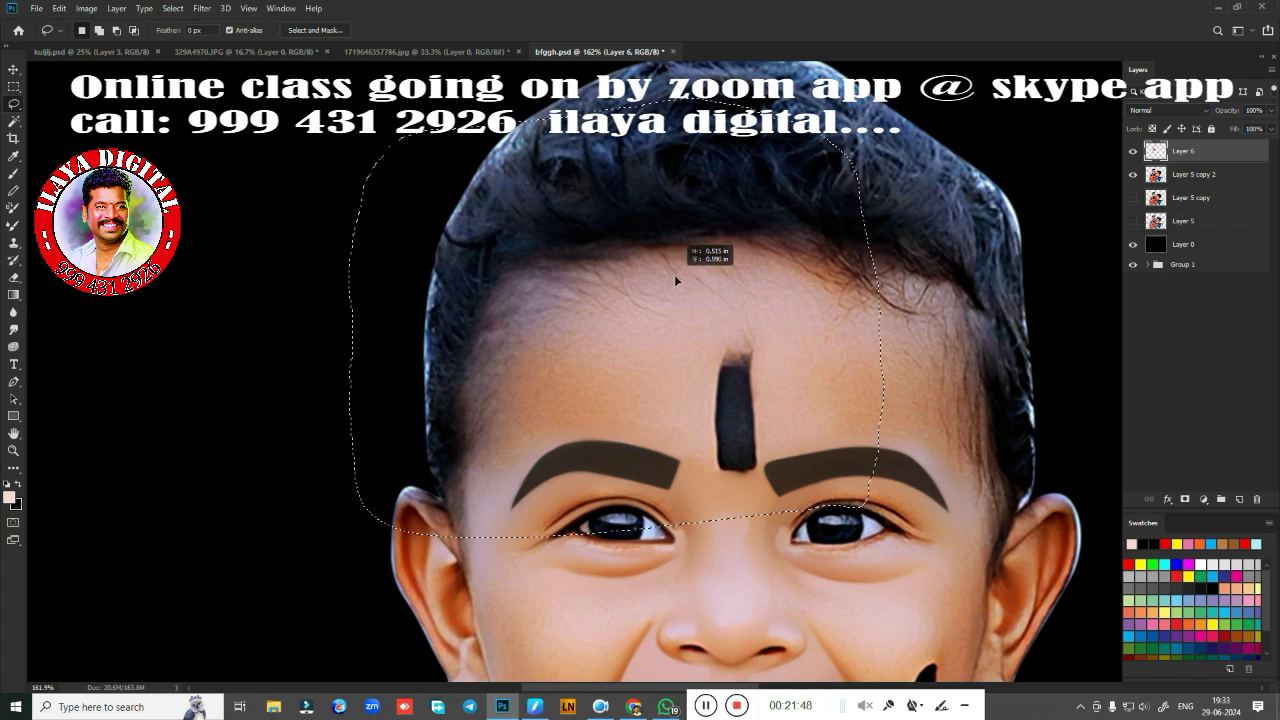
scroll(766, 290, "up", 3)
key("r")
scroll(694, 314, "down", 1)
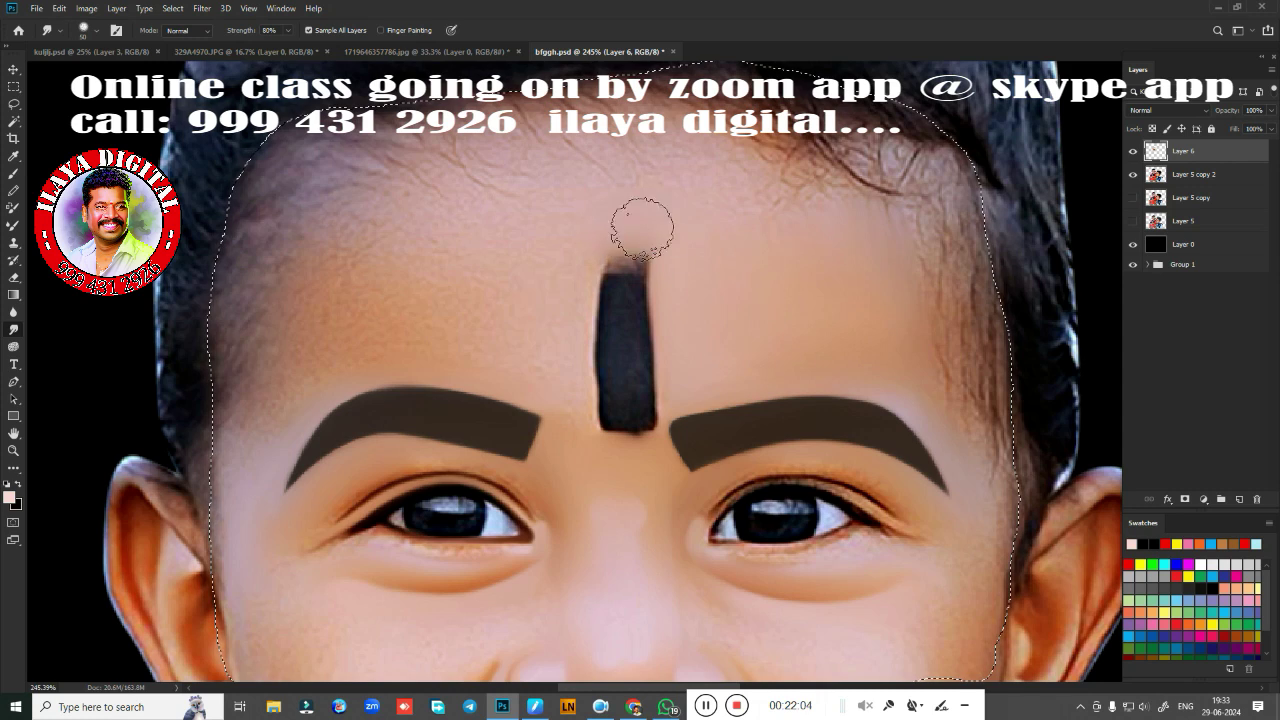
Smudge the tilak's top edge, right hairline strands, left-brow wrinkles and left temple strands
left_click_drag(640, 240, 628, 262)
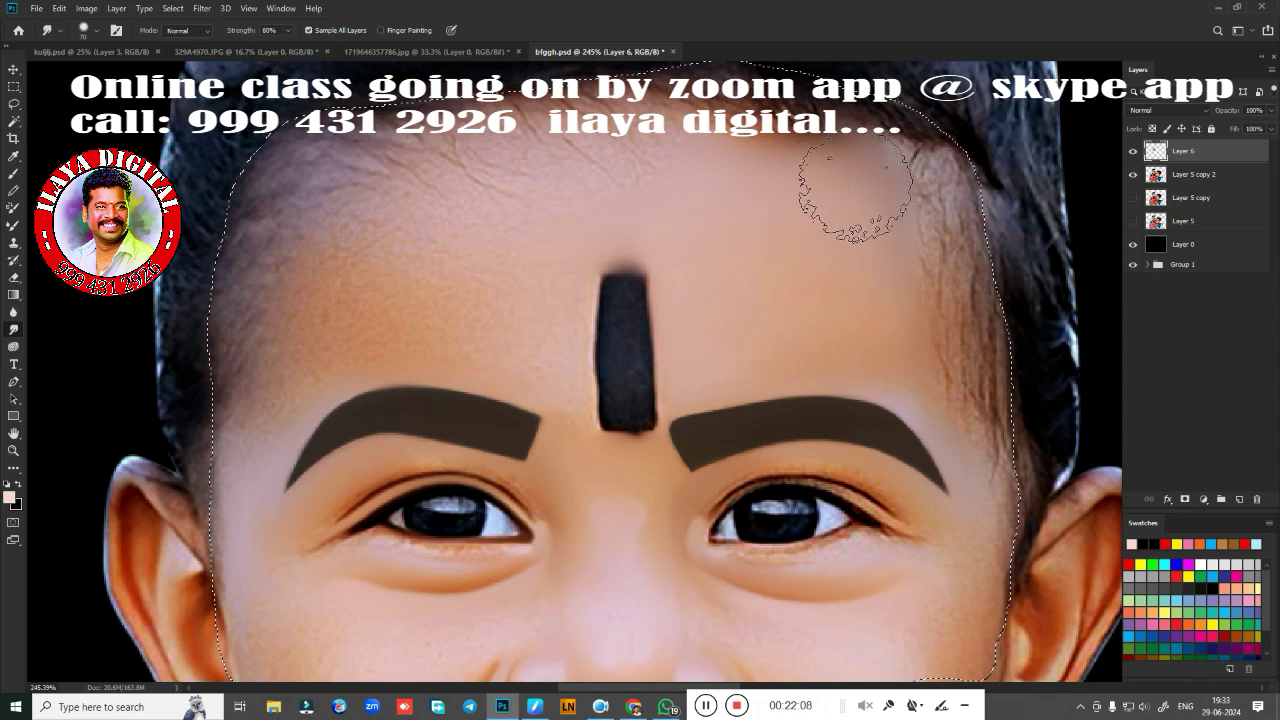
left_click_drag(900, 171, 972, 200)
left_click_drag(940, 265, 960, 366)
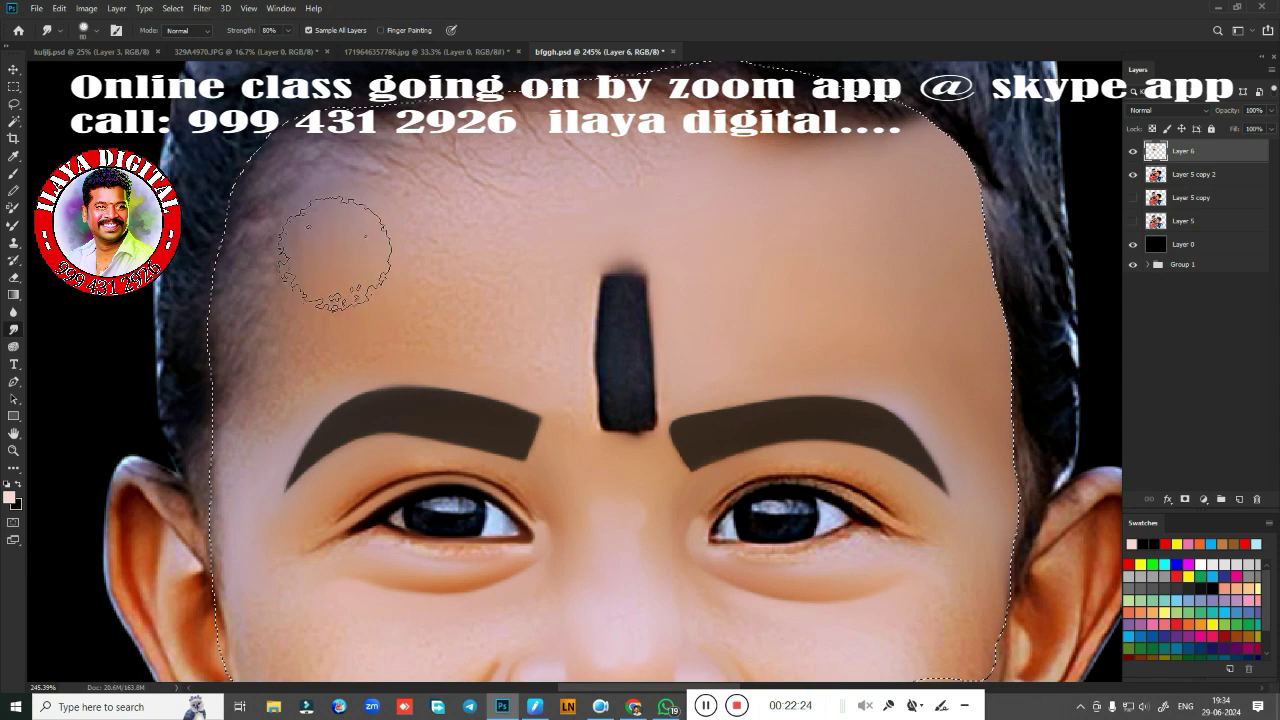
mouse_move(343, 257)
left_mouse_down()
mouse_move(457, 271)
mouse_move(529, 329)
left_mouse_up()
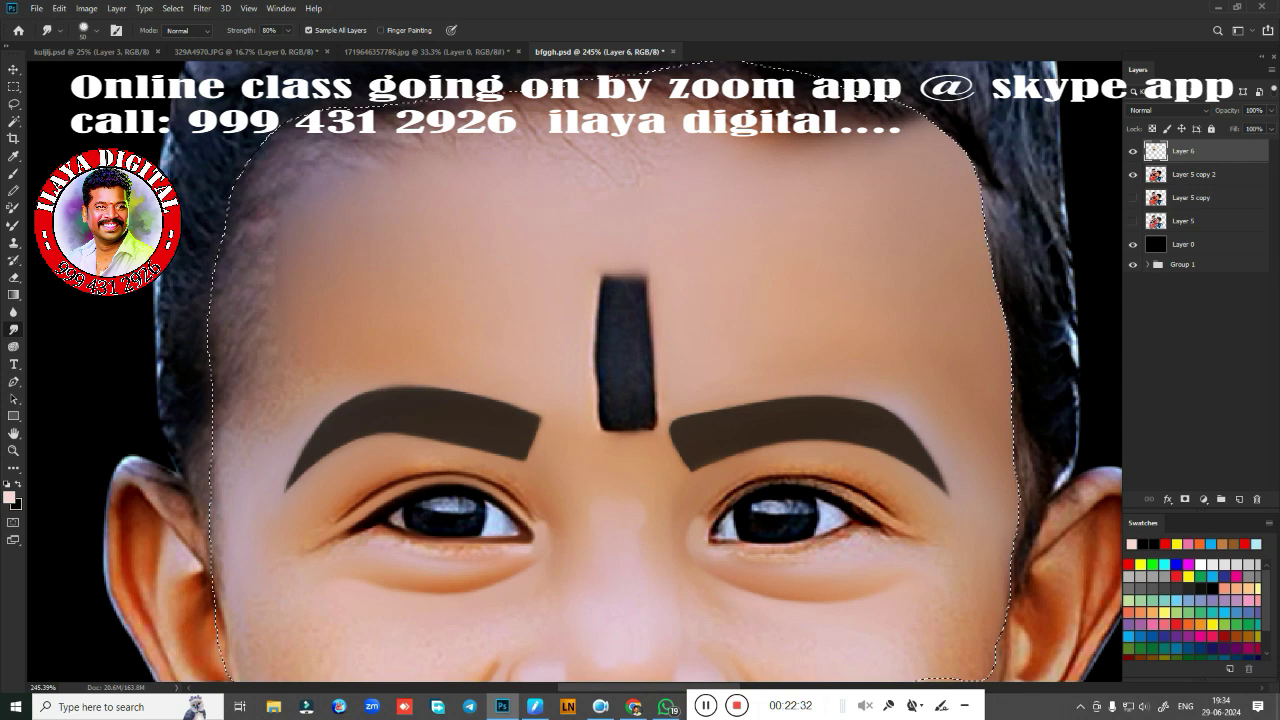
right_click(258, 270)
key("Escape")
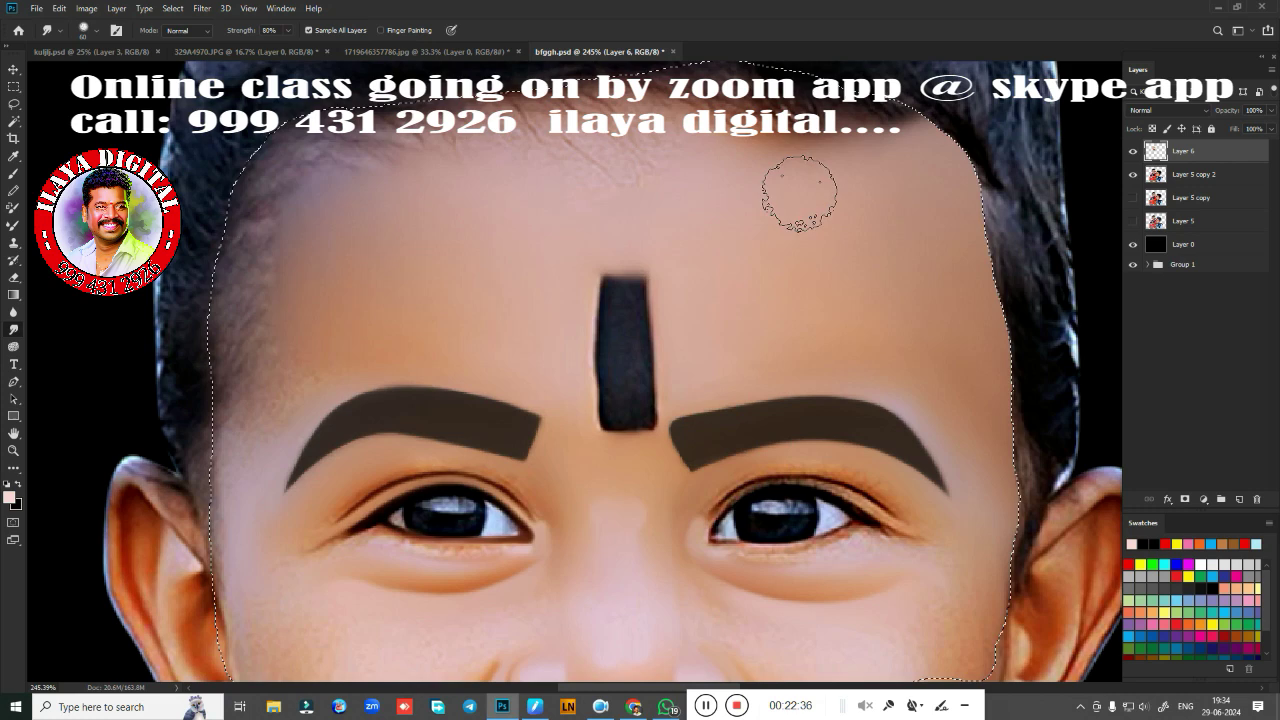
left_click_drag(160, 300, 240, 330)
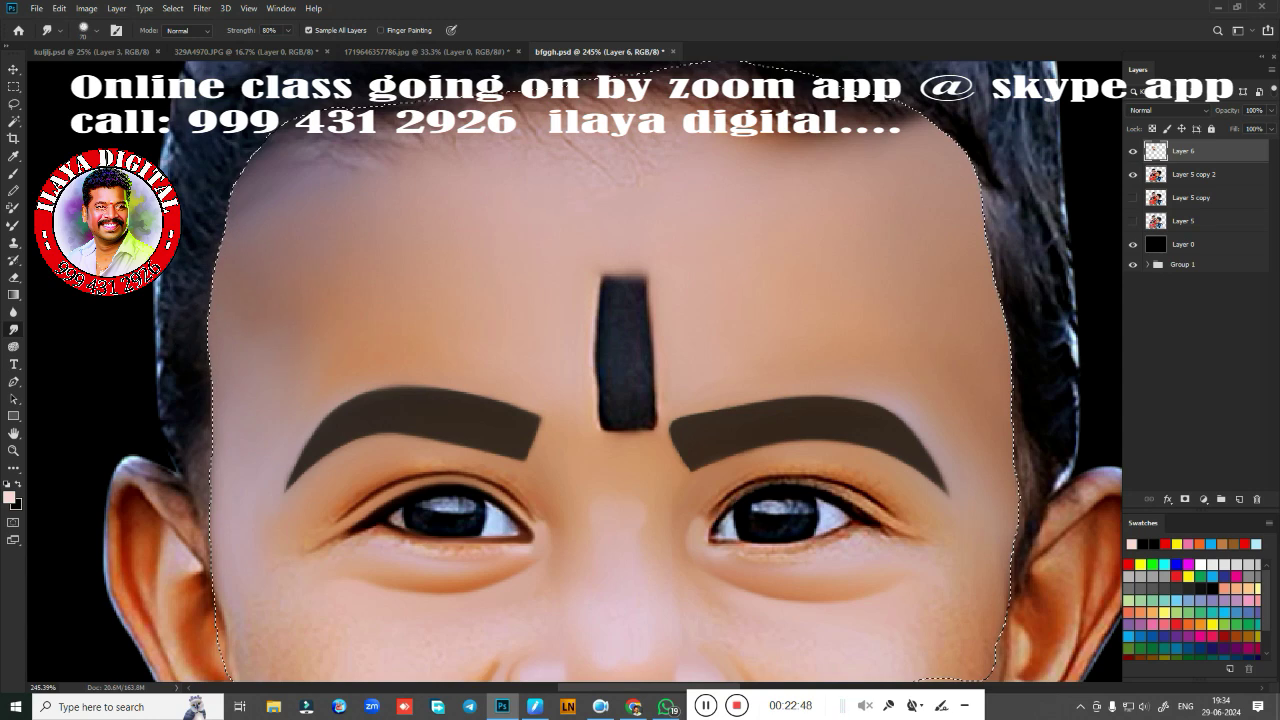
Smooth the skin along the left and top hairline, then deselect and reselect the forehead
left_click_drag(220, 333, 410, 110)
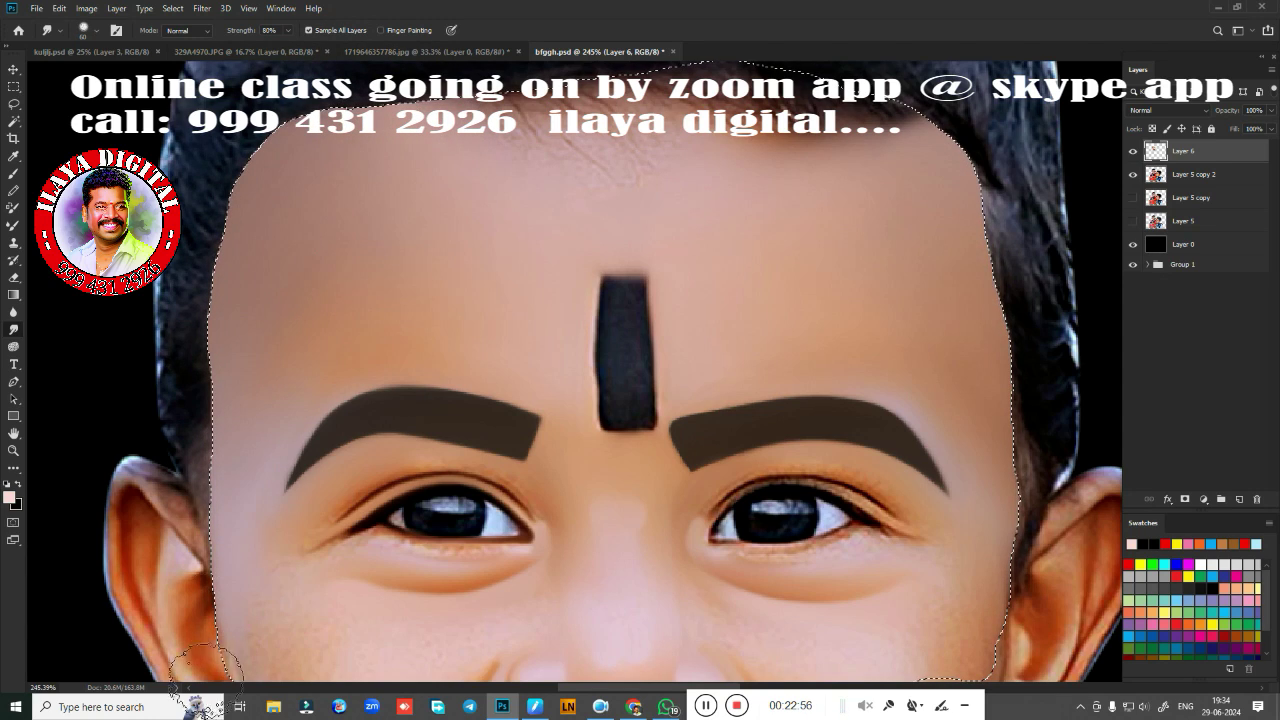
scroll(646, 349, "up", 3)
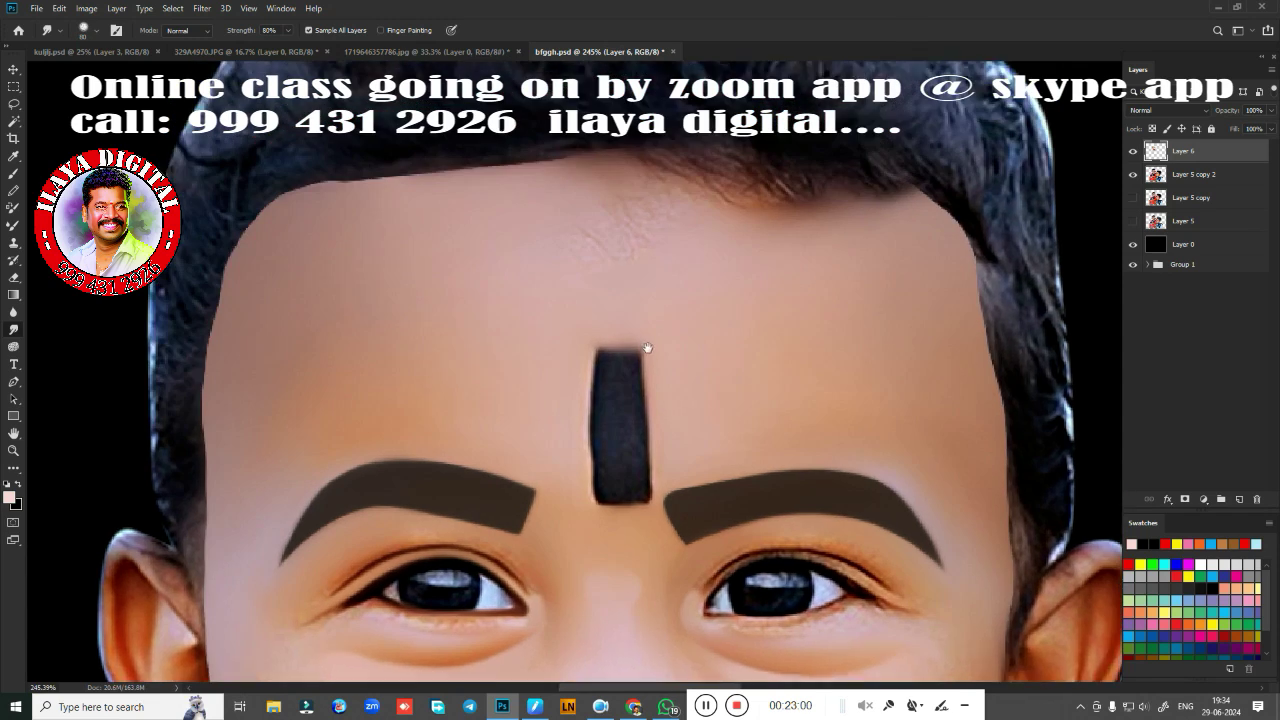
mouse_move(940, 250)
left_mouse_down()
mouse_move(780, 185)
mouse_move(960, 300)
mouse_move(720, 190)
mouse_move(600, 260)
left_mouse_up()
mouse_move(620, 200)
left_mouse_down()
mouse_move(850, 190)
mouse_move(620, 200)
left_mouse_up()
left_click_drag(860, 200, 400, 220)
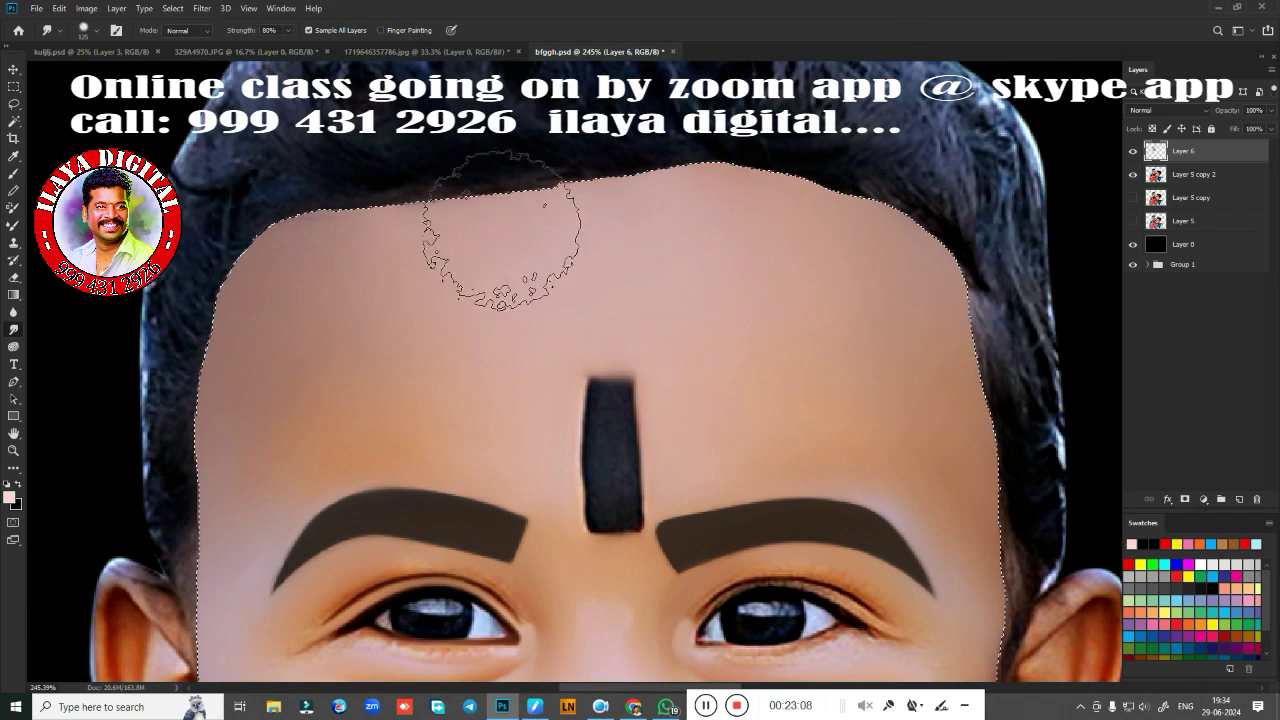
left_click_drag(490, 240, 300, 215)
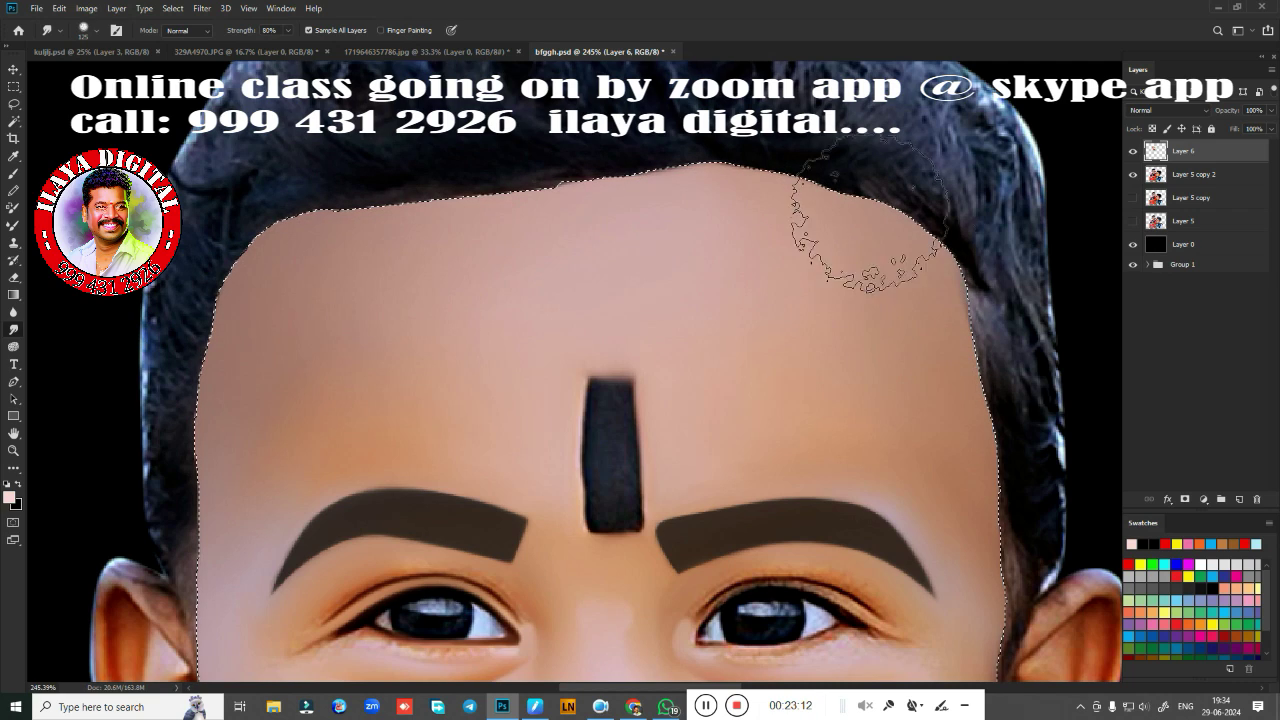
key("ctrl+d")
scroll(680, 147, "down", 3)
key("ctrl+shift+d")
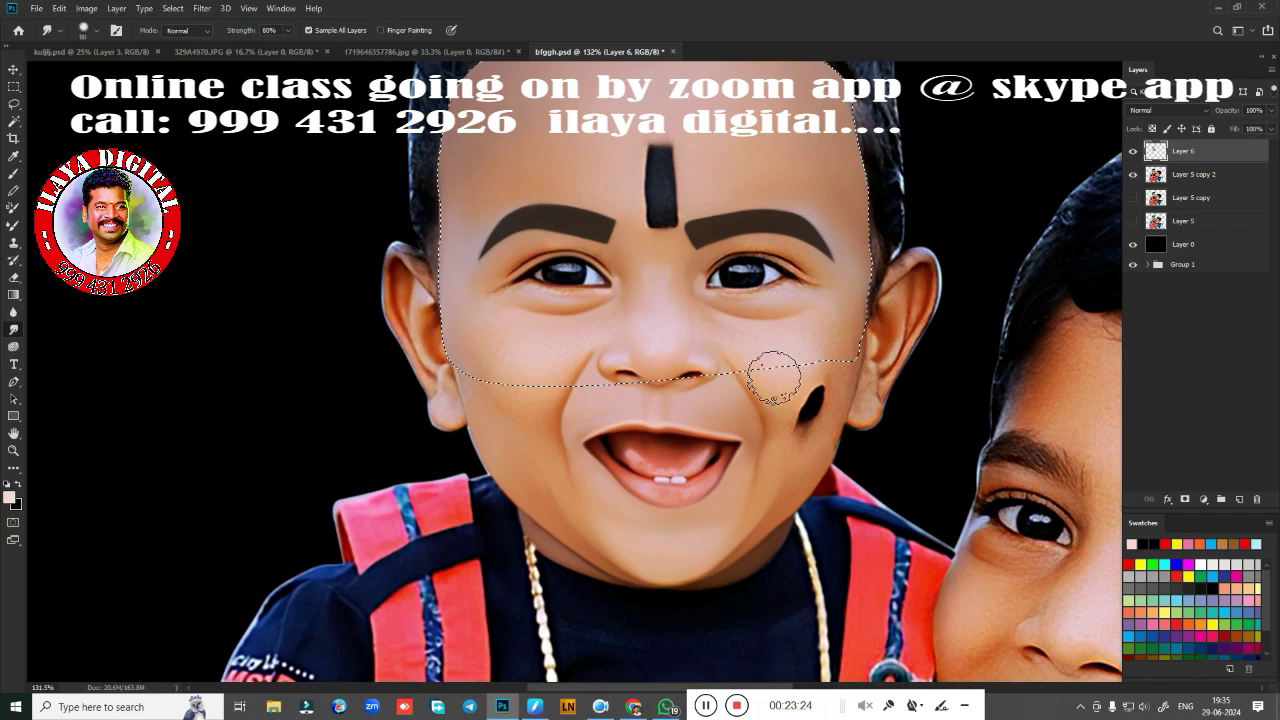
Drop the selection and erase the skin overlay along the top and left hairline
key("ctrl+d")
scroll(750, 390, "up", 3)
key("e")
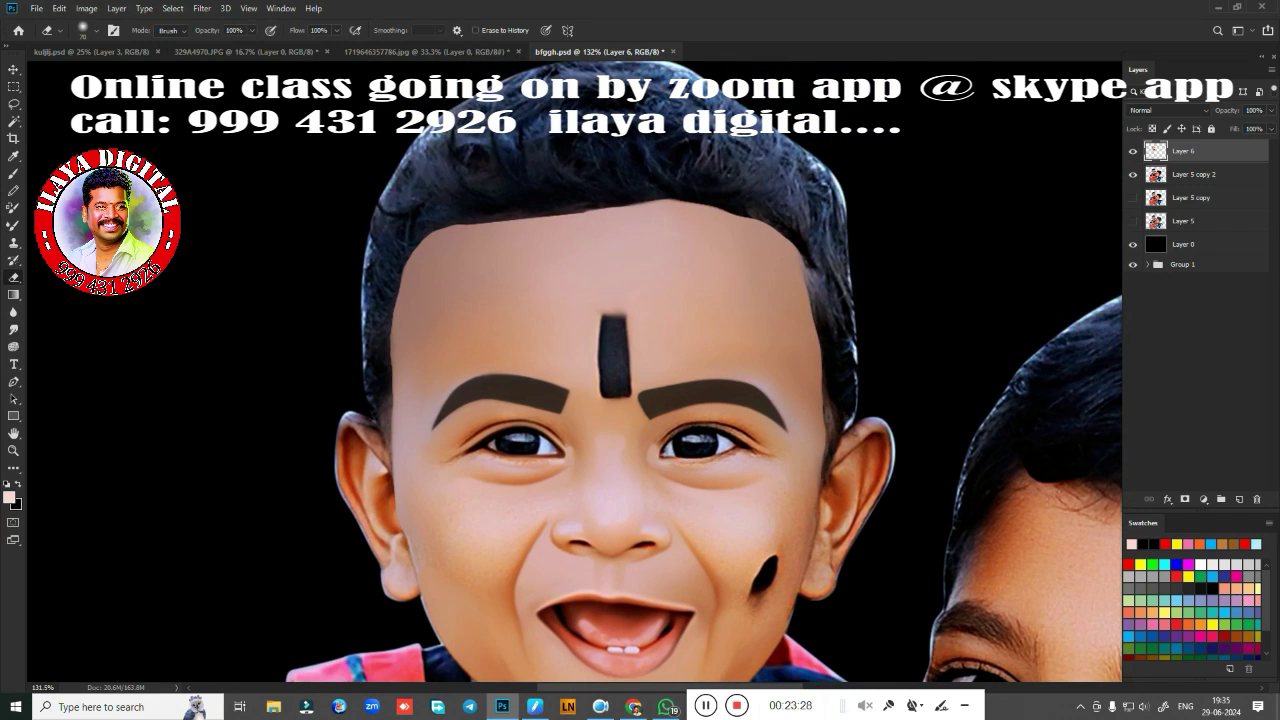
mouse_move(491, 205)
left_mouse_down()
mouse_move(833, 268)
mouse_move(857, 380)
mouse_move(846, 334)
mouse_move(760, 254)
left_mouse_up()
left_click_drag(469, 201, 355, 484)
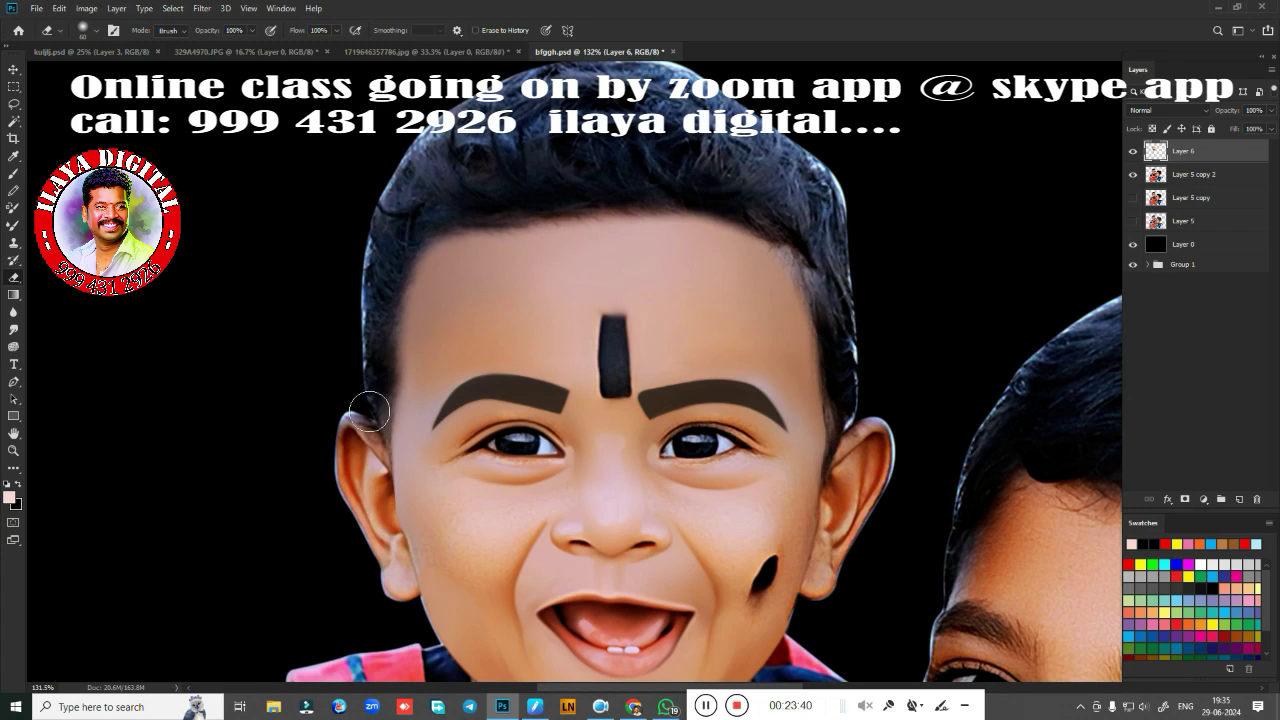
Hide Layer 6 to compare against the original forehead and tilak
left_click(1133, 150)
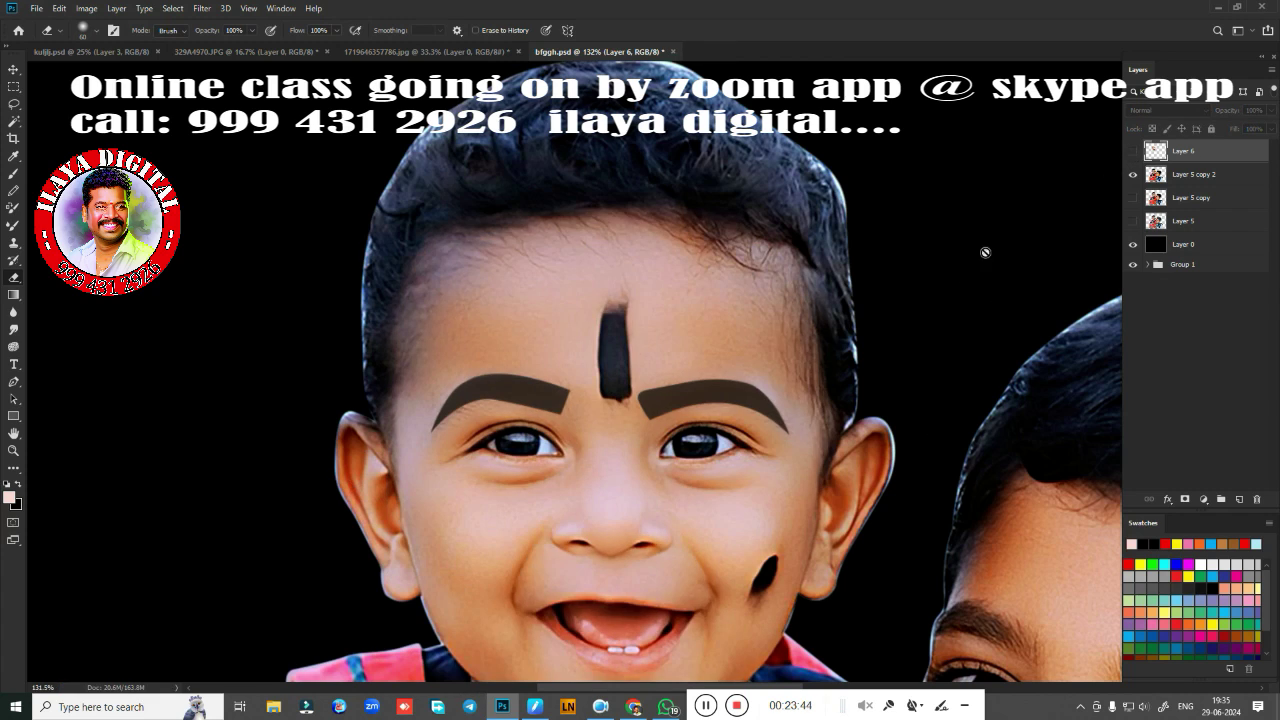
key("p")
scroll(650, 410, "up", 4)
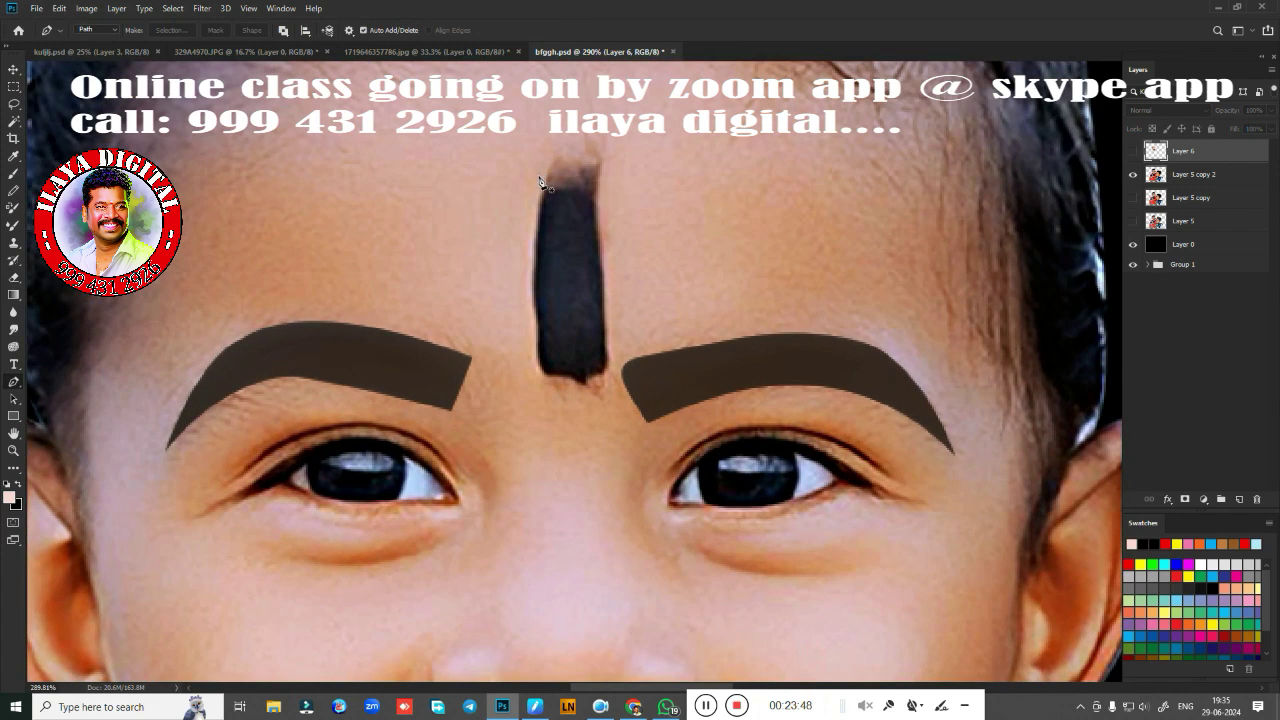
Trace a Pen path around the tilak and convert it to a feathered selection
scroll(540, 182, "down", 4)
scroll(601, 242, "up", 2)
scroll(601, 242, "up", 1)
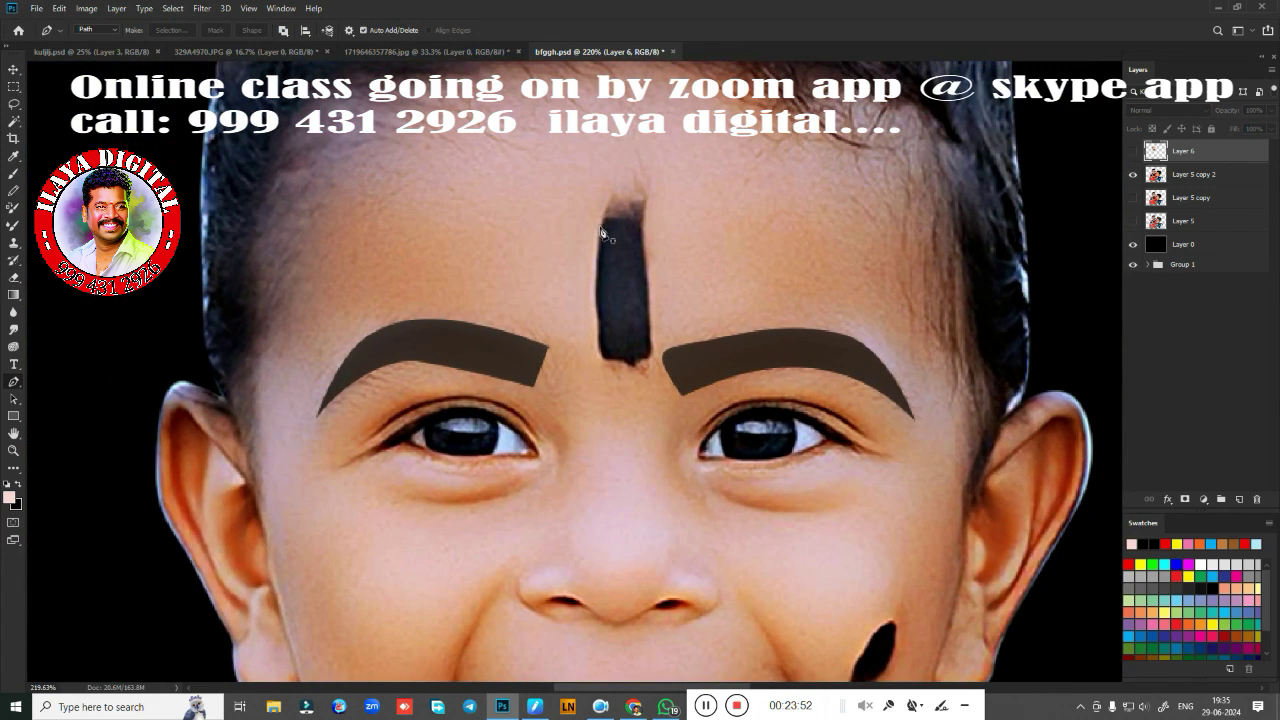
left_click(600, 237)
key("ctrl+Return")
key("shift+F6")
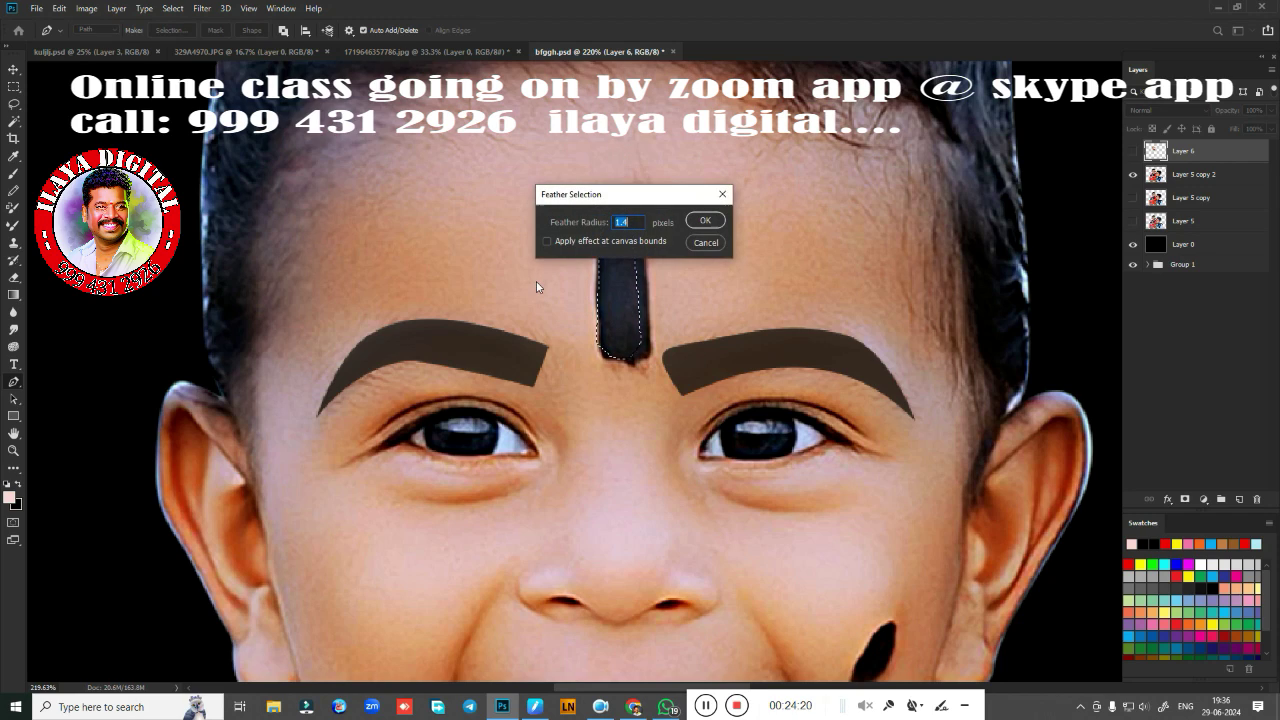
key("Return")
Feather again and smudge the tilak into a narrow, tapered teardrop with even edges
key("r")
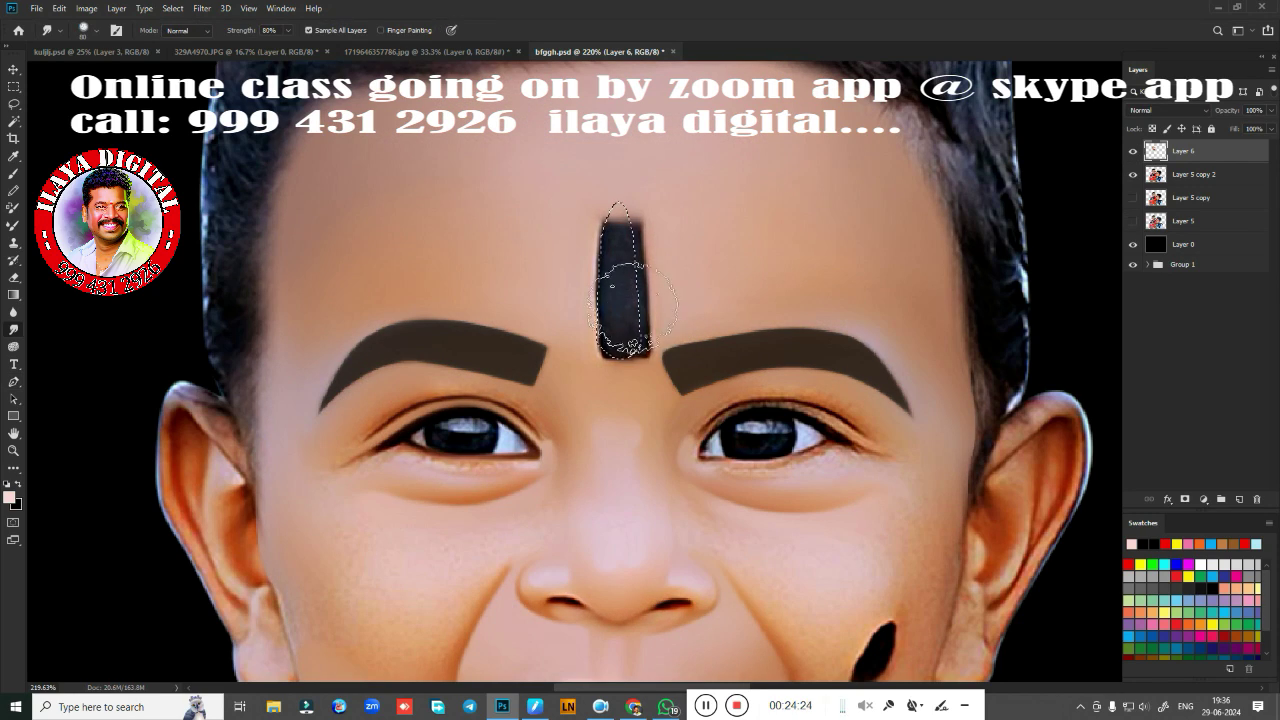
mouse_move(640, 330)
left_mouse_down()
mouse_move(618, 210)
mouse_move(613, 333)
left_mouse_up()
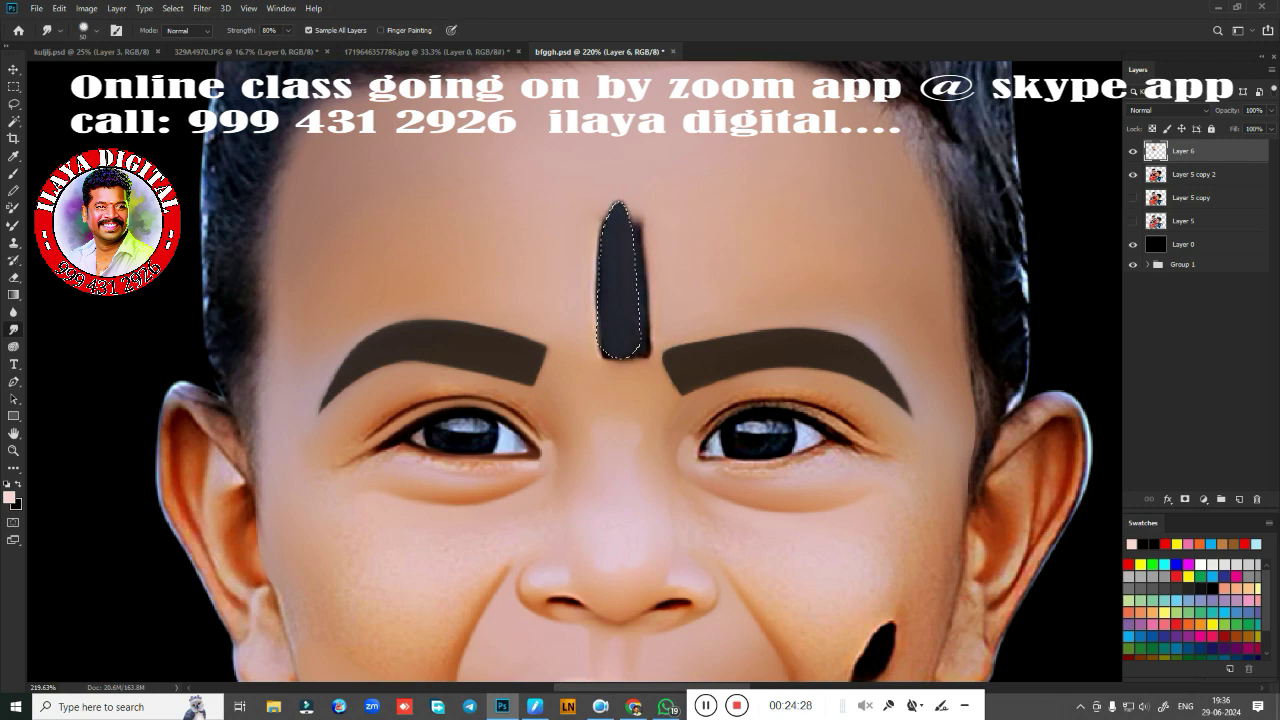
key("shift+F6")
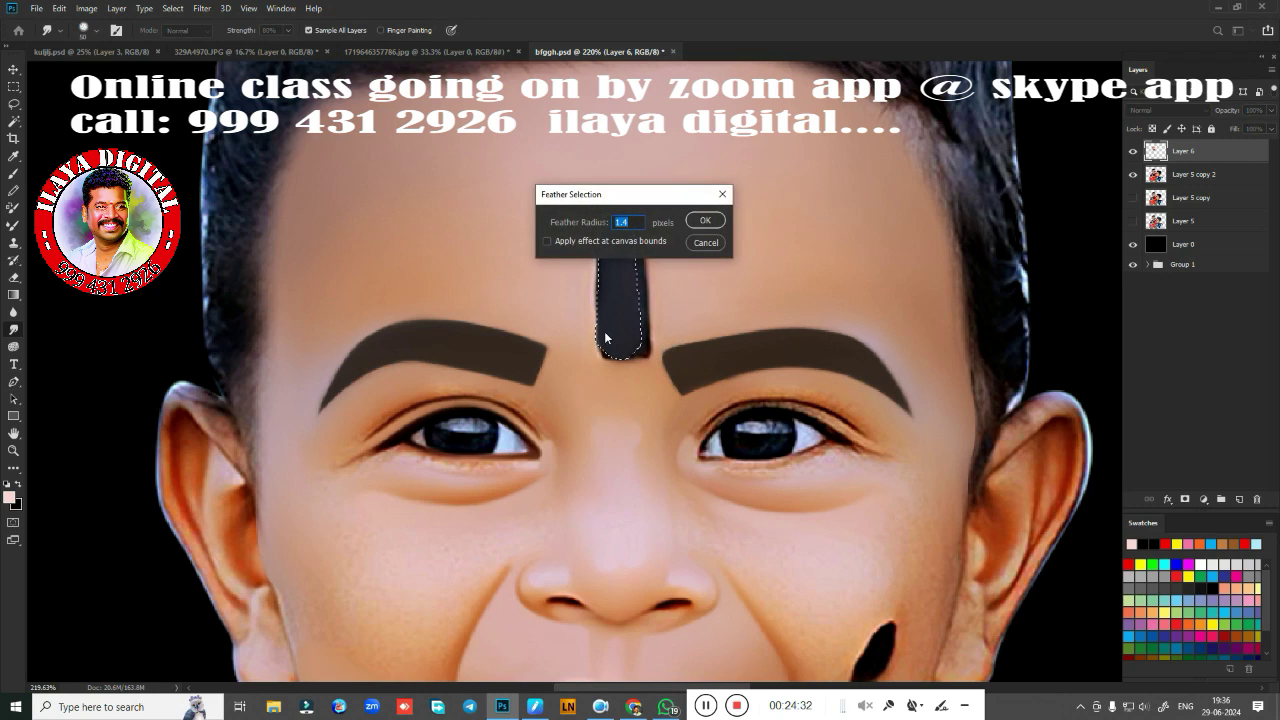
key("Return")
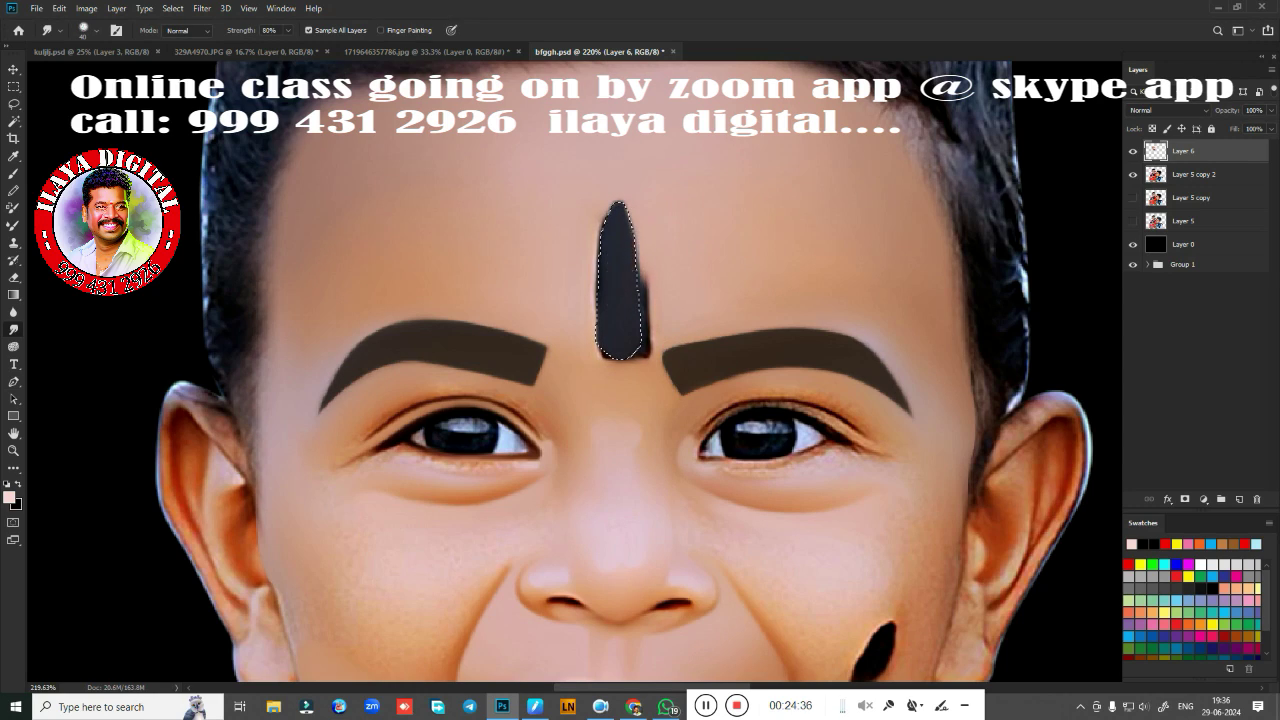
left_click_drag(624, 208, 640, 350)
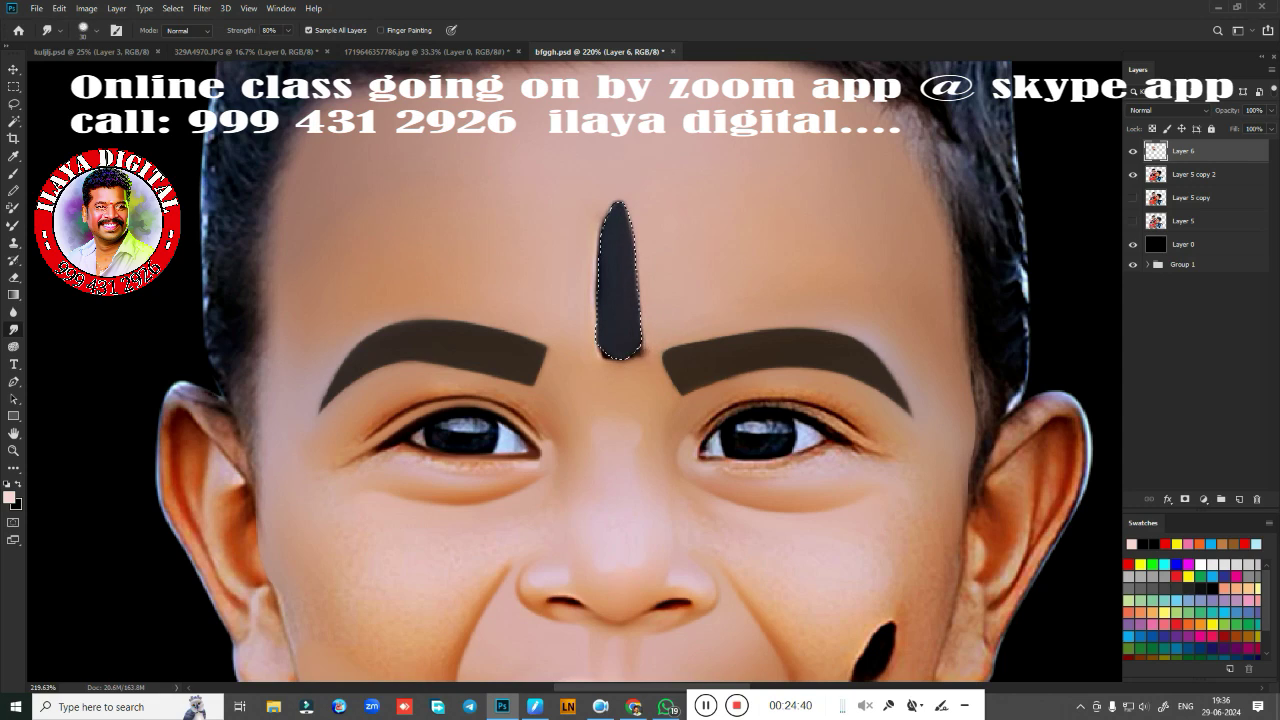
left_click_drag(620, 215, 643, 323)
left_click_drag(620, 215, 641, 343)
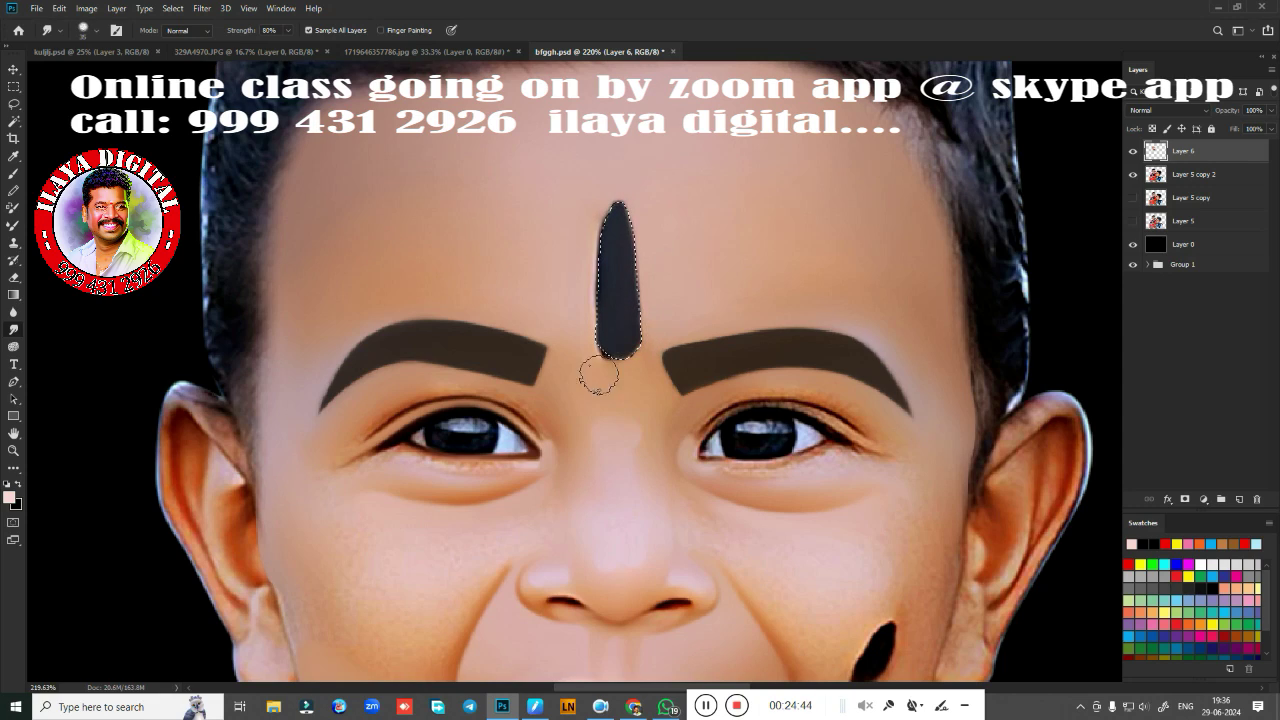
left_click_drag(622, 210, 611, 334)
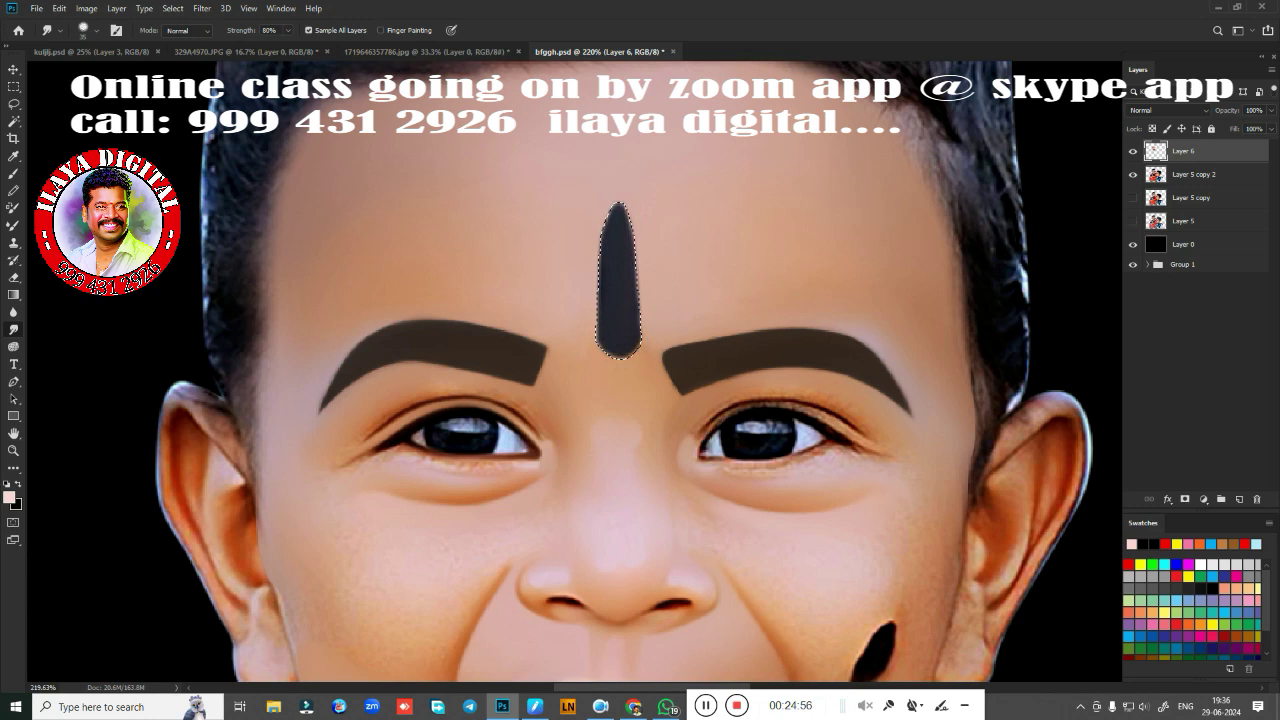
With a smaller brush, smooth the left under-eye skin and lower-lid highlight, then save
scroll(613, 425, "down", 3)
scroll(580, 280, "up", 4)
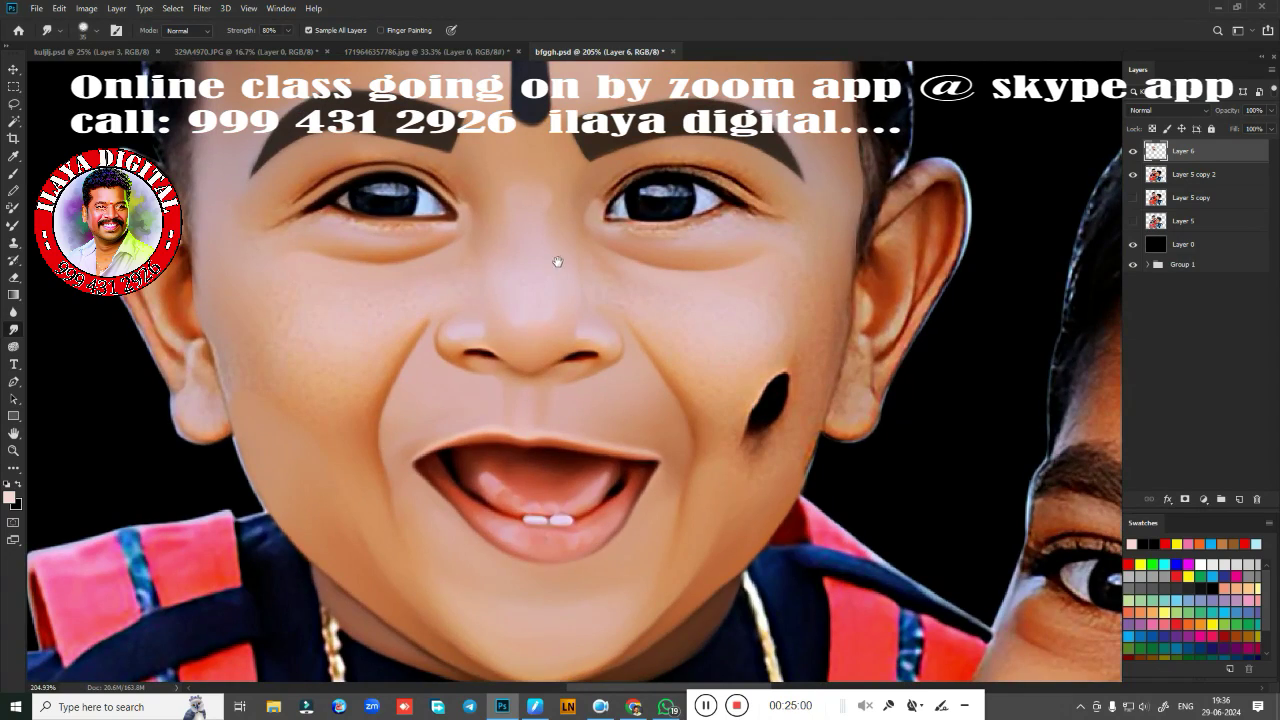
scroll(579, 249, "up", 2)
left_click_drag(579, 249, 950, 418)
scroll(433, 307, "up", 2)
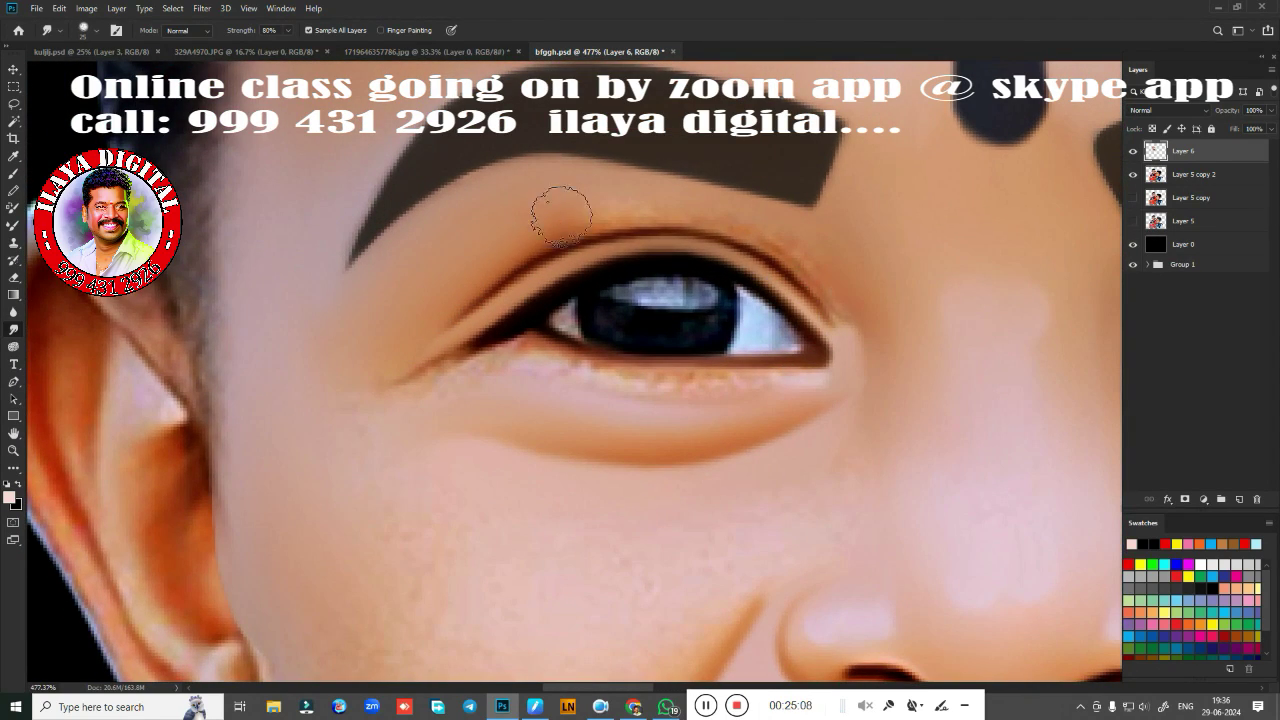
key("bracketleft")
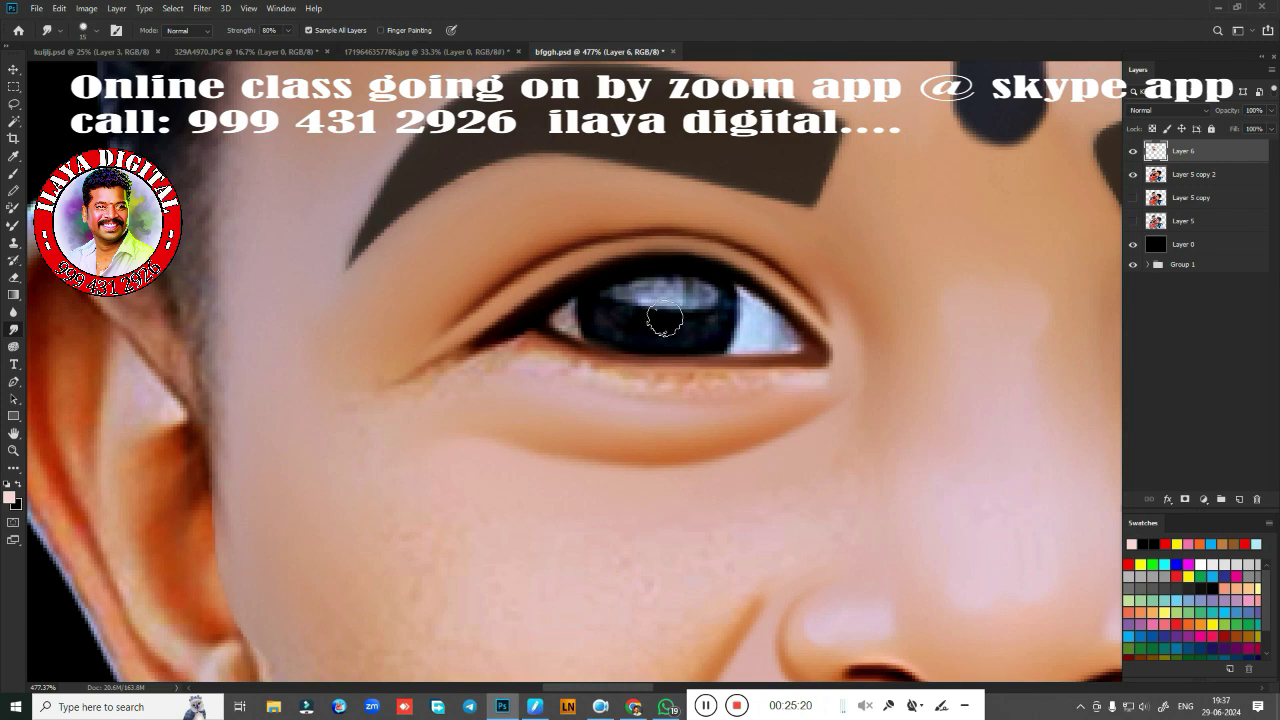
mouse_move(347, 418)
left_mouse_down()
mouse_move(380, 434)
mouse_move(361, 335)
left_mouse_up()
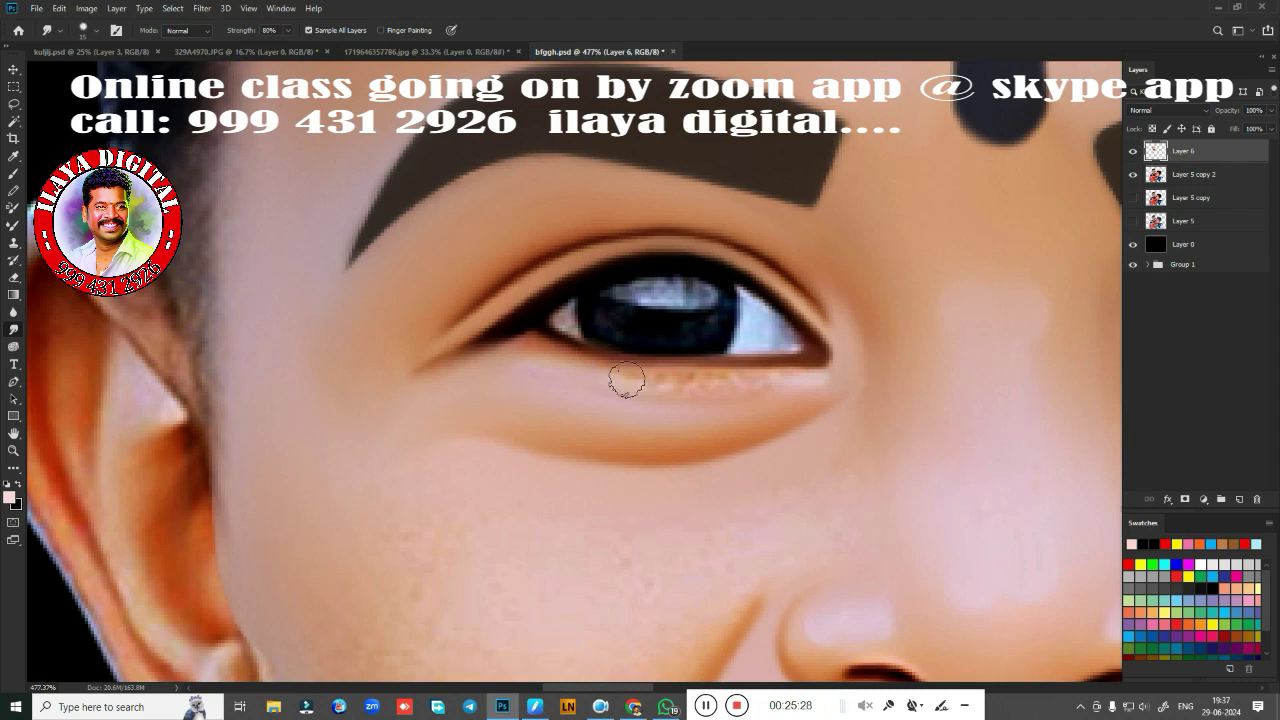
left_click_drag(685, 387, 798, 385)
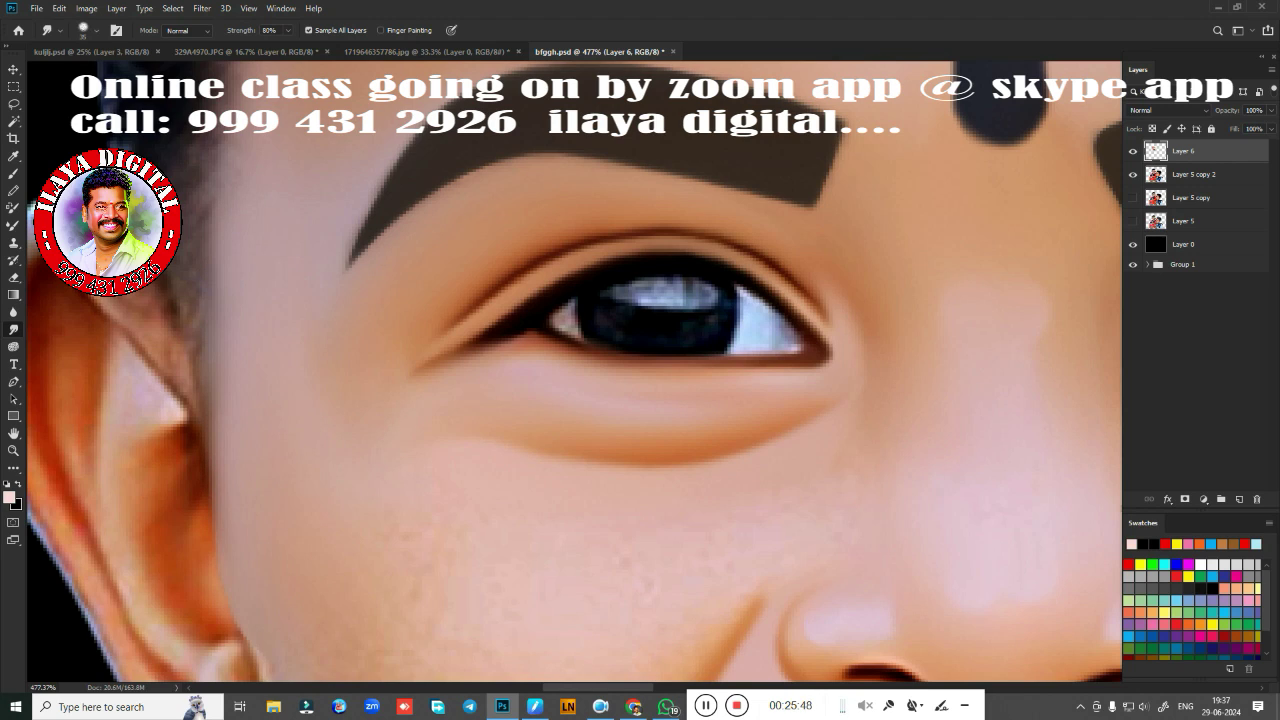
key("ctrl+s")
Blend around the right eye with the Mixer Brush and hide the Layer 5 copy 2 layer
scroll(622, 458, "down", 3)
left_click_drag(1087, 416, 707, 316)
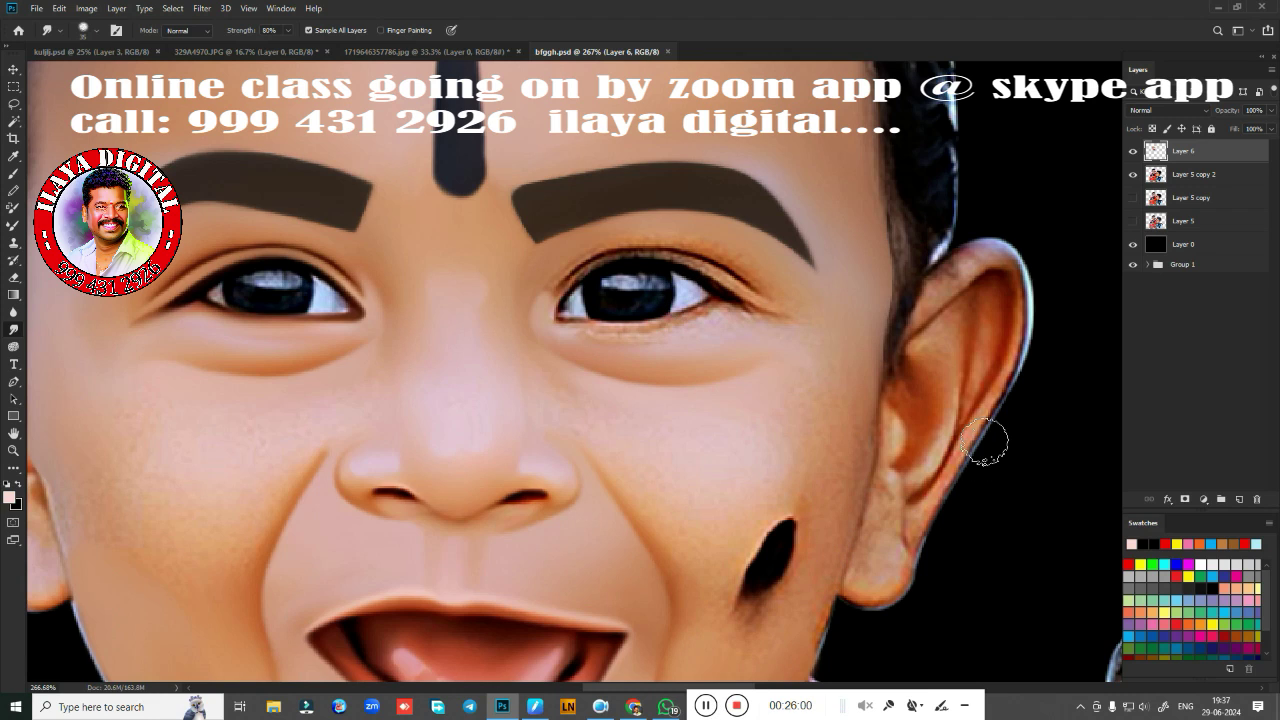
scroll(630, 312, "up", 3)
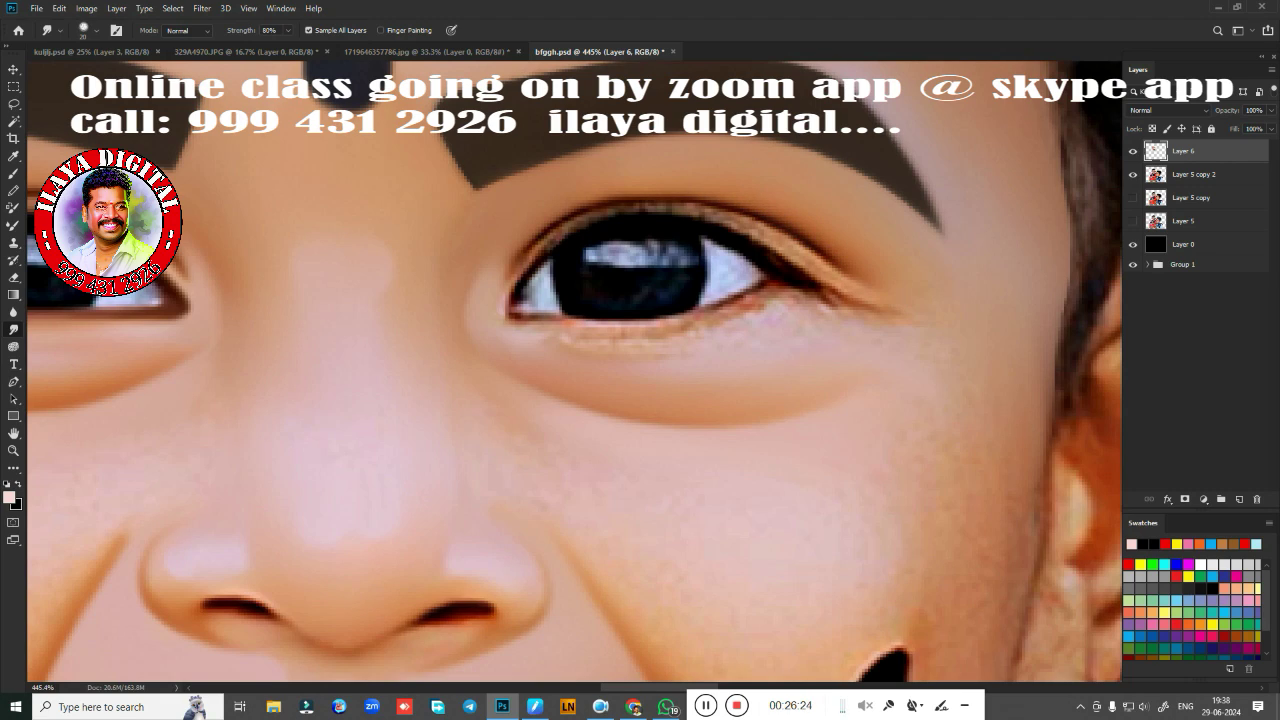
key("b")
left_click_drag(646, 371, 666, 423)
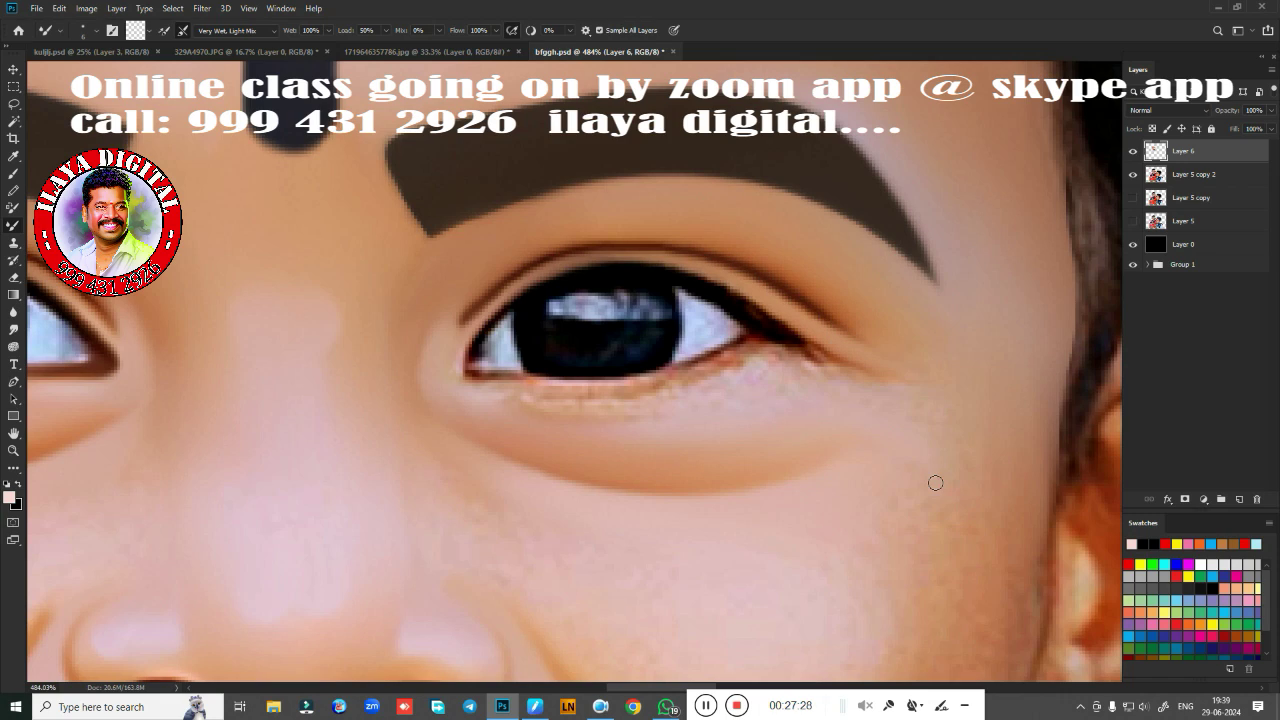
key("r")
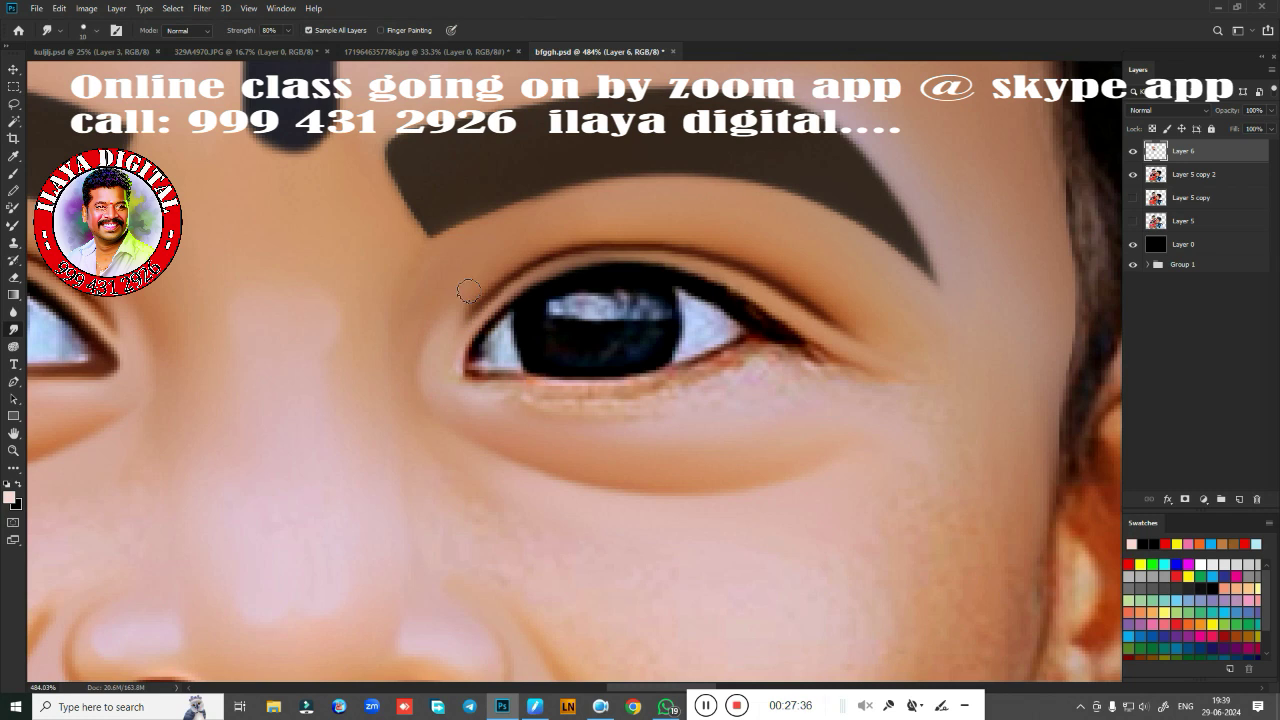
scroll(782, 441, "down", 5)
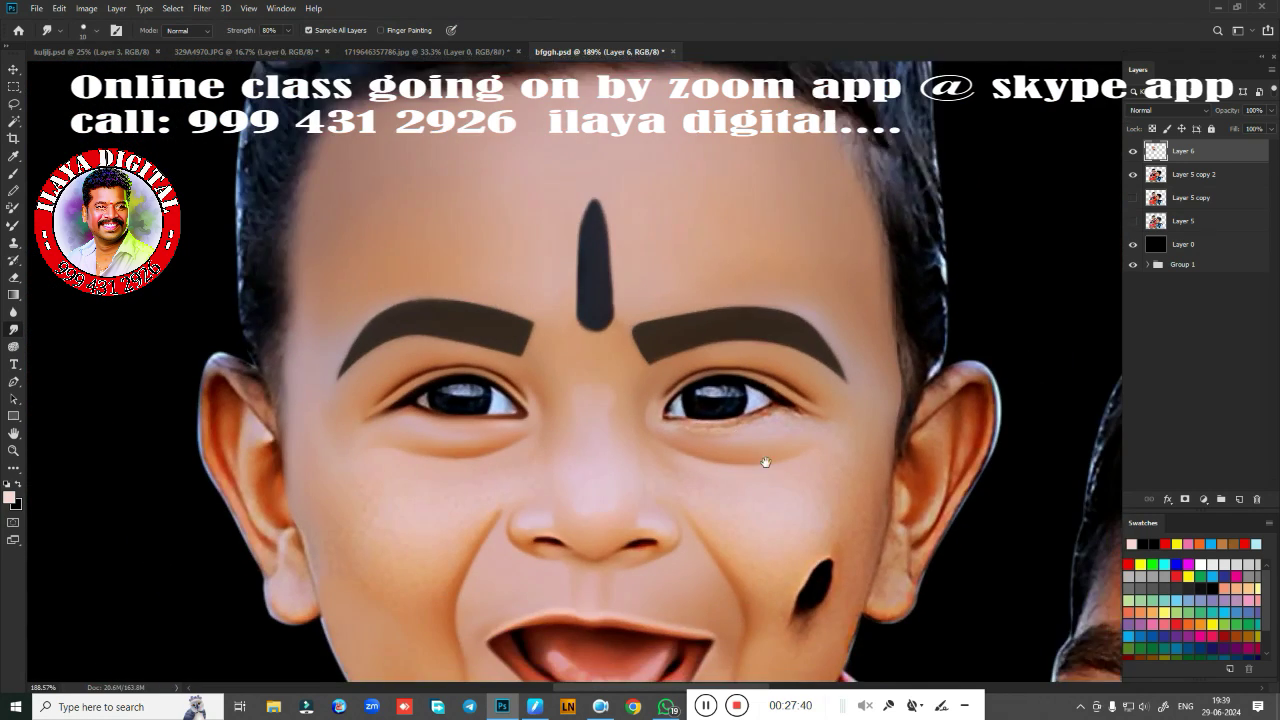
left_click(1133, 174)
scroll(919, 327, "down", 3)
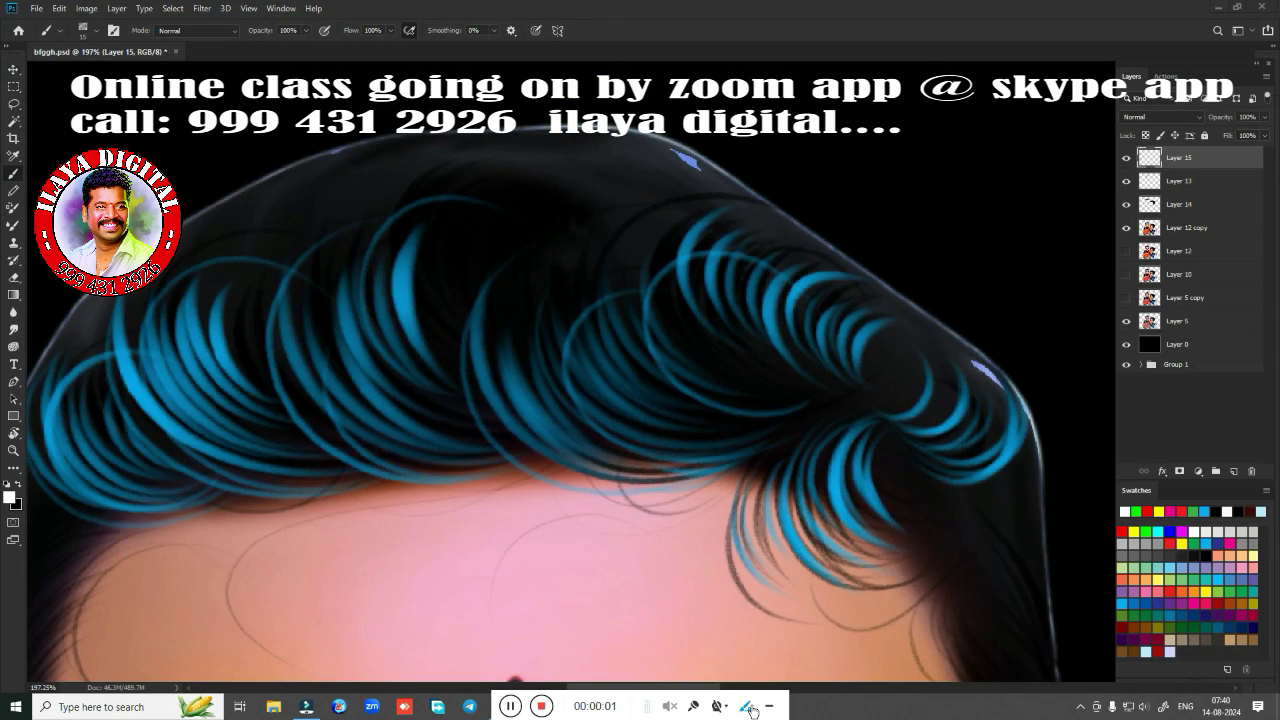
double_click(1168, 550)
key("Return")
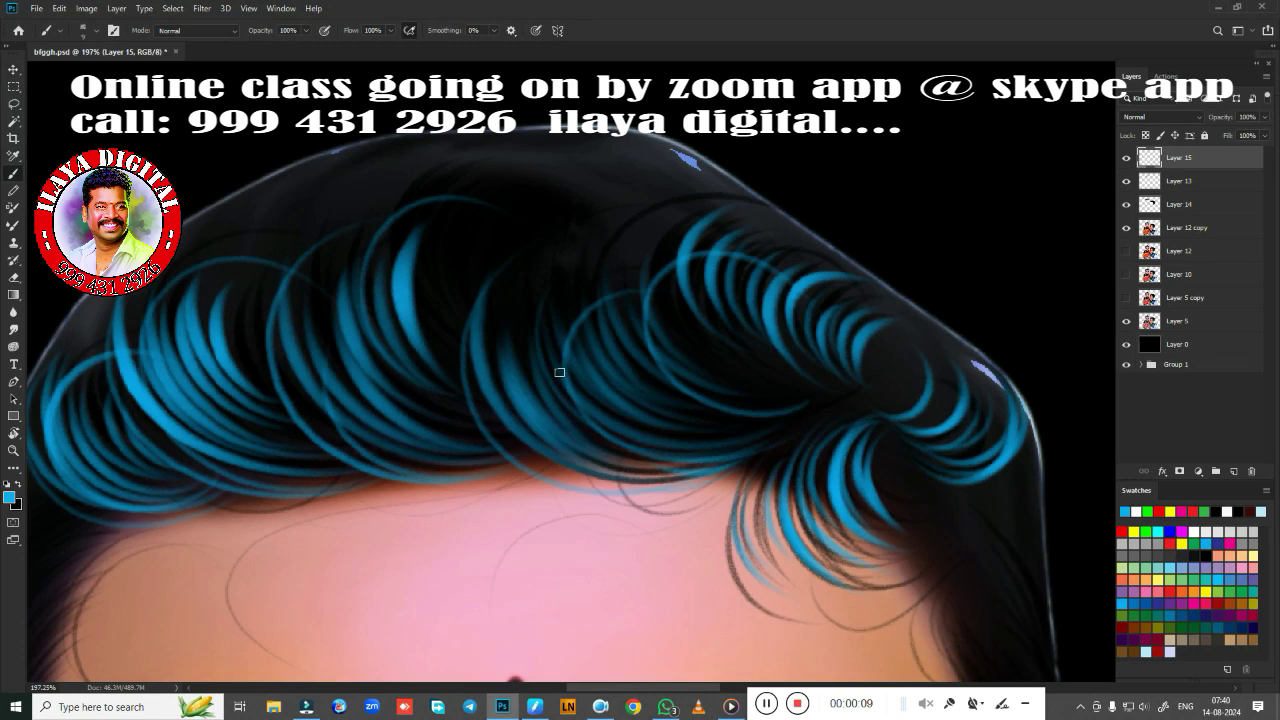
scroll(614, 418, "up", 2)
scroll(460, 337, "up", 2)
scroll(543, 451, "up", 1)
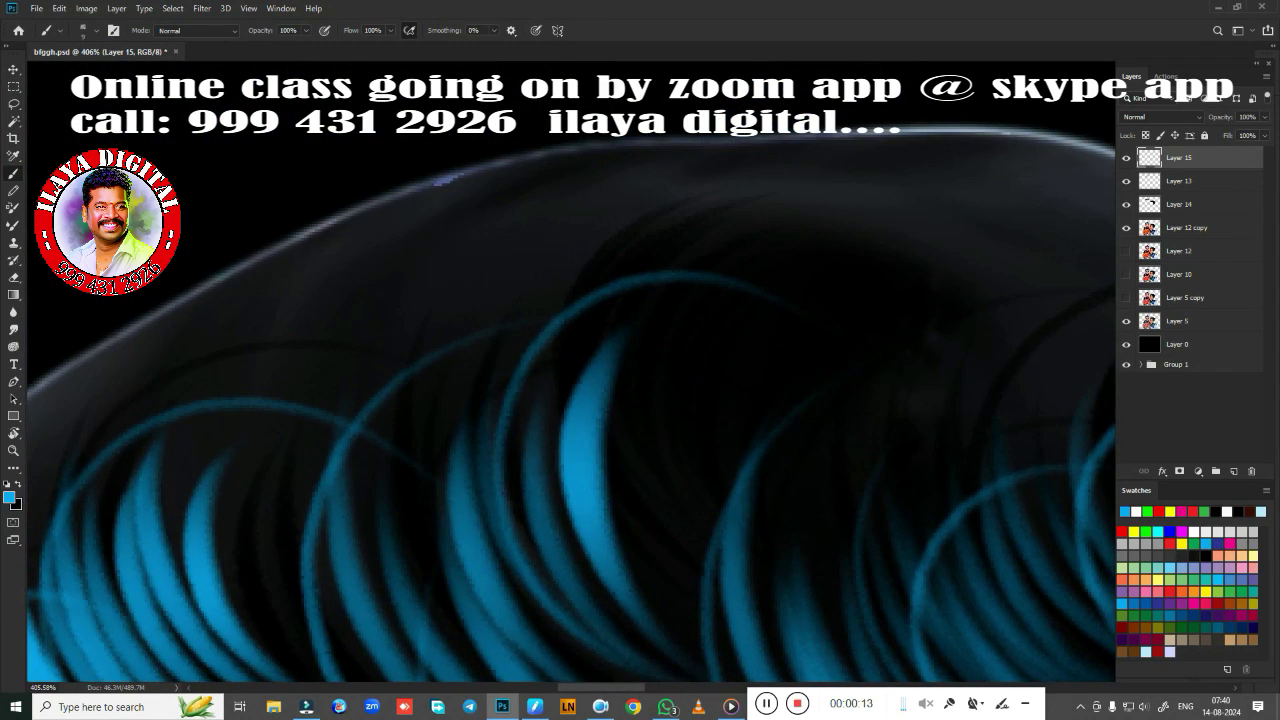
left_click_drag(230, 282, 655, 150)
mouse_move(365, 198)
left_mouse_down()
mouse_move(765, 132)
mouse_move(540, 215)
left_mouse_up()
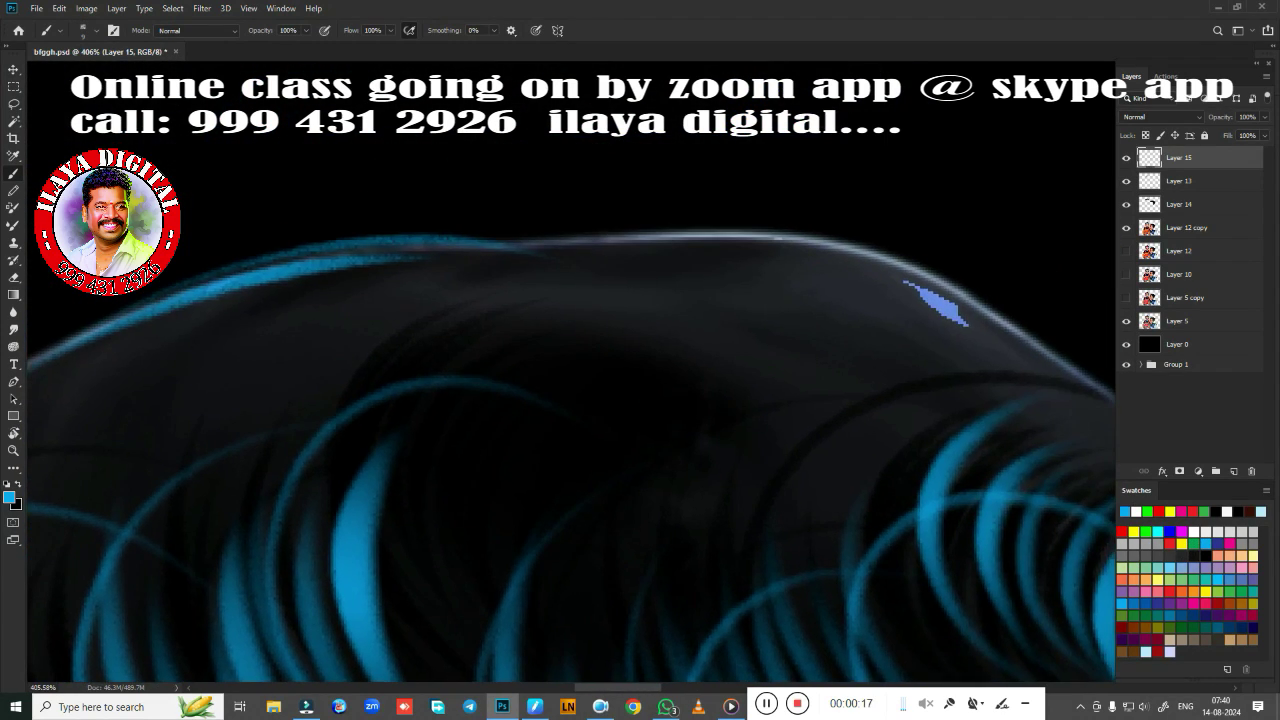
left_click_drag(480, 249, 950, 298)
left_click_drag(660, 242, 980, 310)
left_click_drag(556, 245, 910, 280)
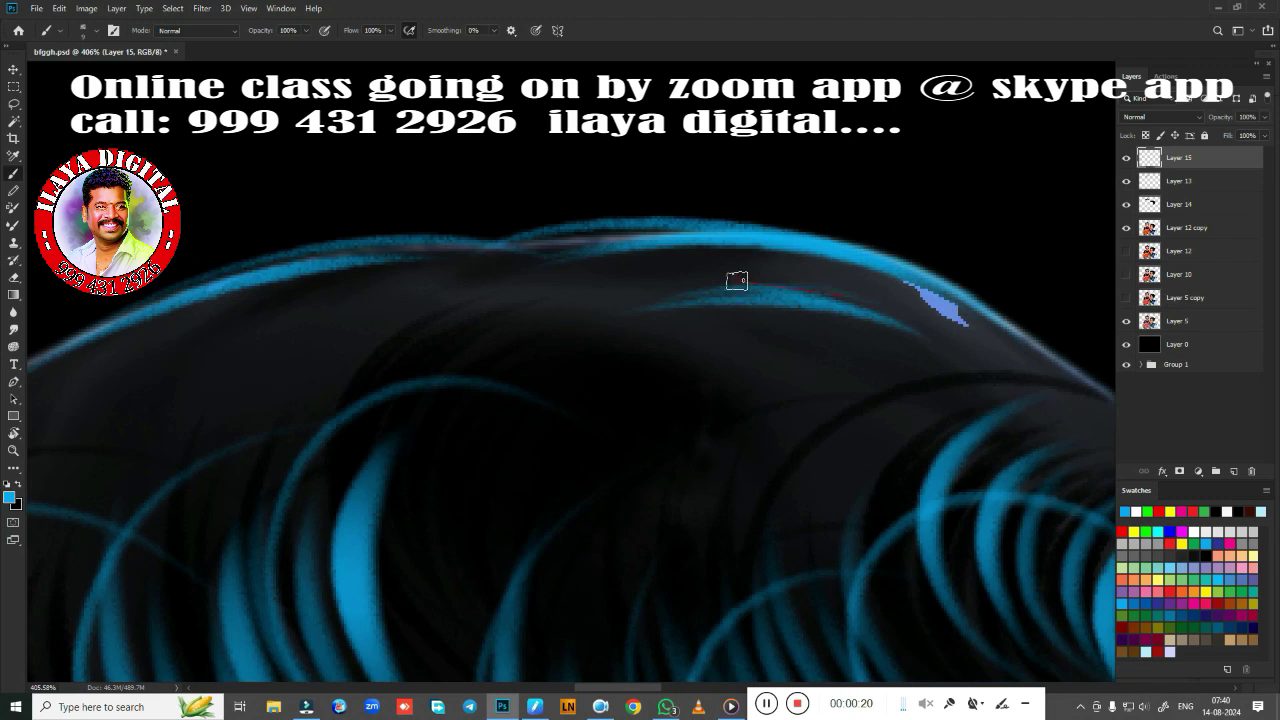
left_click_drag(650, 272, 905, 316)
left_click_drag(582, 258, 836, 288)
left_click_drag(560, 280, 850, 250)
mouse_move(756, 436)
left_mouse_down()
mouse_move(486, 391)
mouse_move(820, 330)
left_mouse_up()
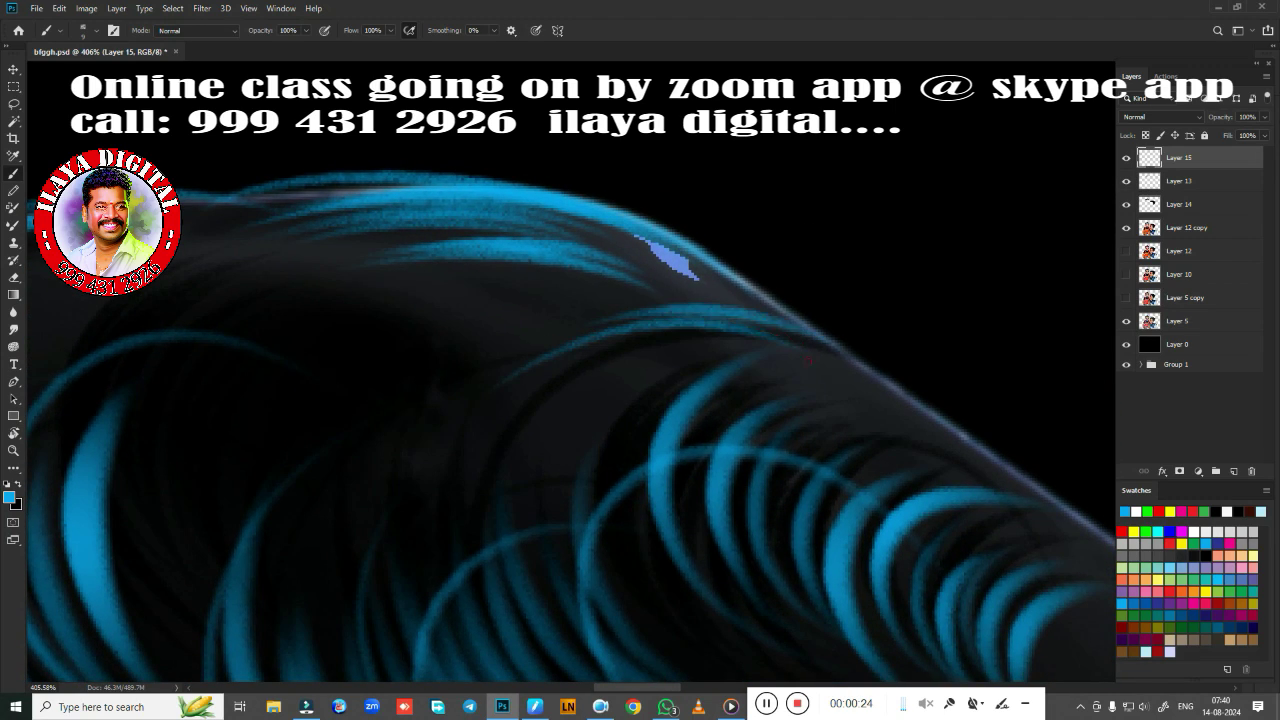
left_click_drag(600, 330, 790, 285)
mouse_move(580, 220)
left_mouse_down()
mouse_move(825, 427)
mouse_move(555, 257)
mouse_move(805, 420)
left_mouse_up()
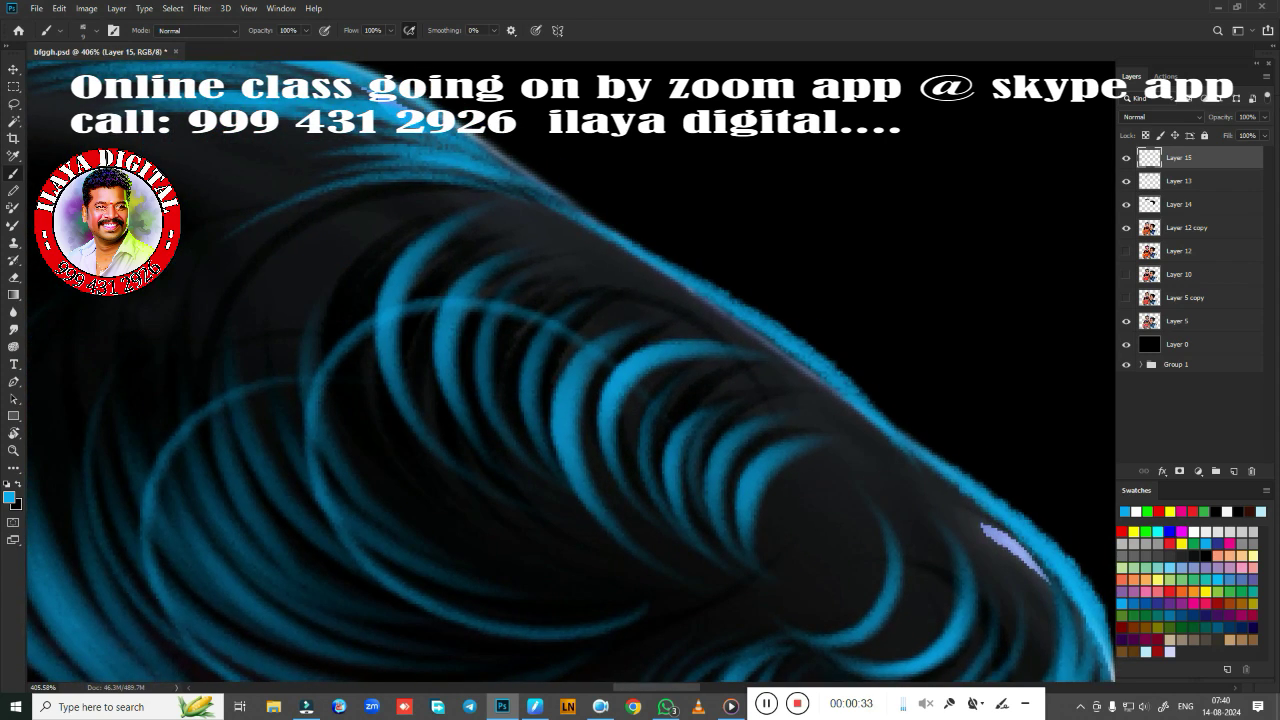
mouse_move(560, 282)
left_mouse_down()
mouse_move(700, 296)
mouse_move(525, 262)
left_mouse_up()
left_click_drag(660, 255, 497, 202)
left_click_drag(843, 426, 543, 246)
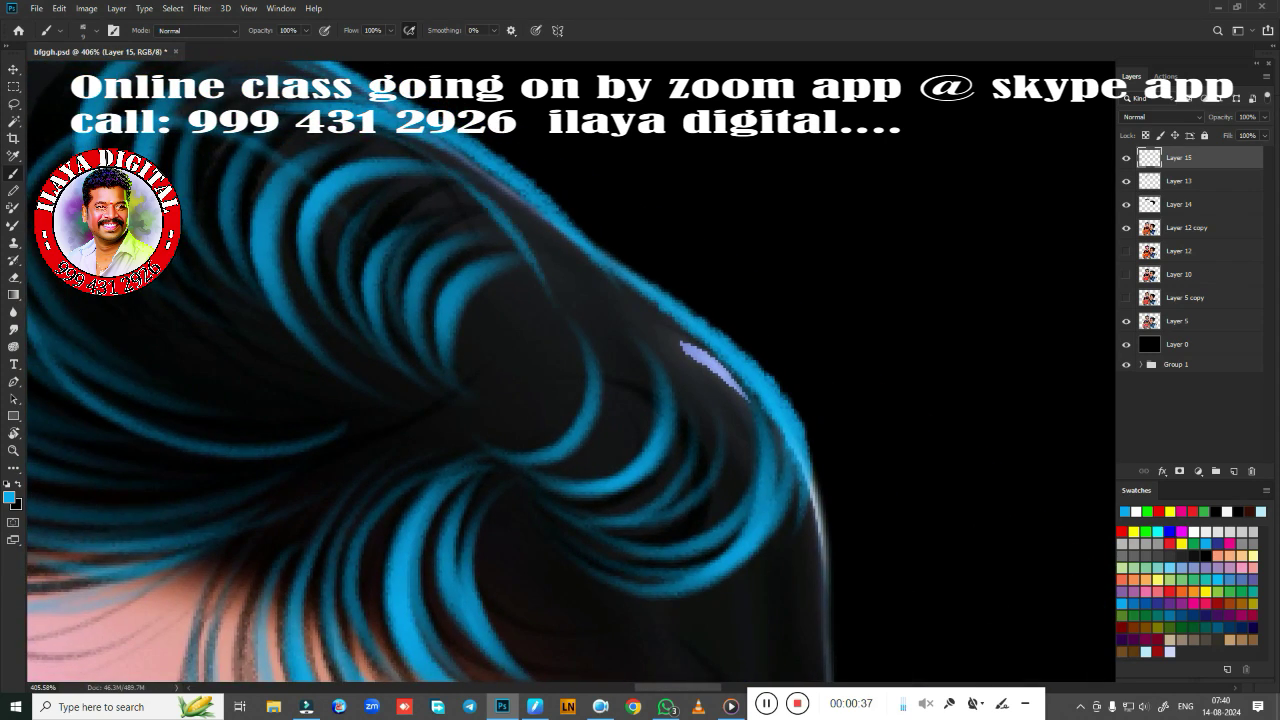
mouse_move(560, 292)
left_mouse_down()
mouse_move(475, 175)
mouse_move(700, 430)
mouse_move(720, 515)
mouse_move(680, 265)
left_mouse_up()
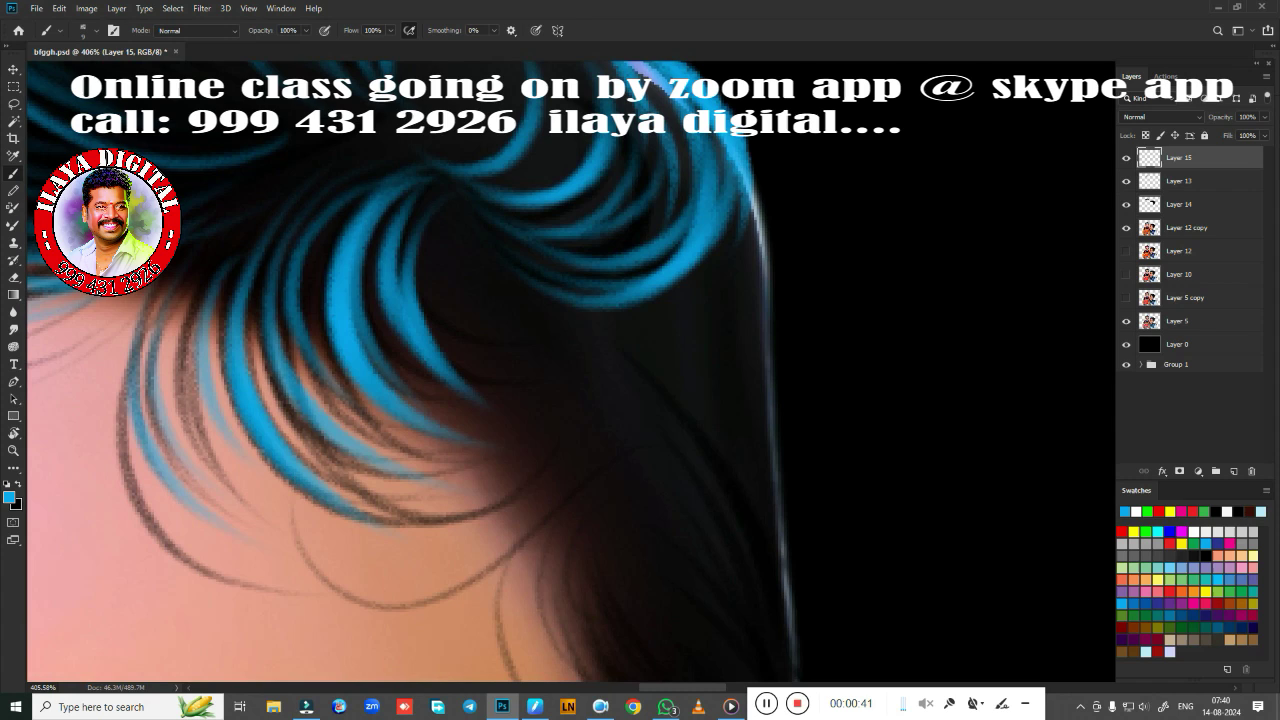
left_click_drag(520, 320, 745, 120)
left_click_drag(700, 430, 700, 234)
left_click_drag(771, 157, 700, 317)
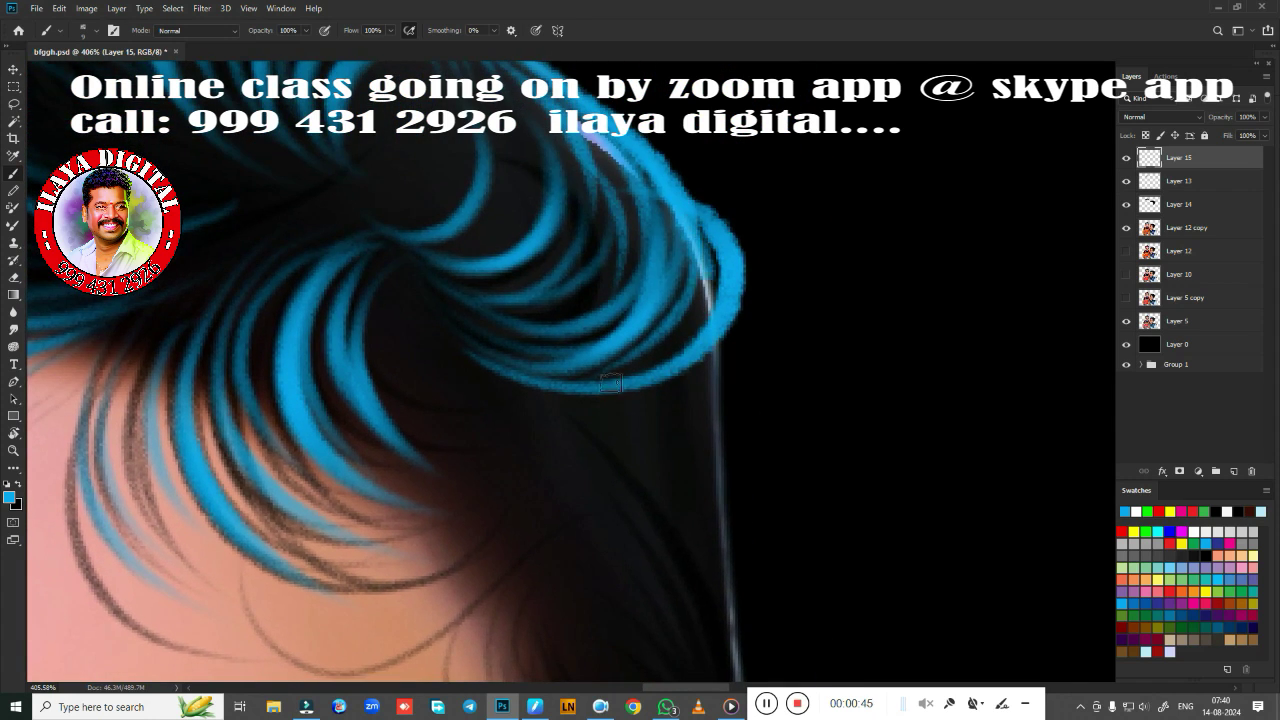
scroll(705, 206, "down", 5)
scroll(717, 257, "down", 3)
scroll(723, 443, "down", 3)
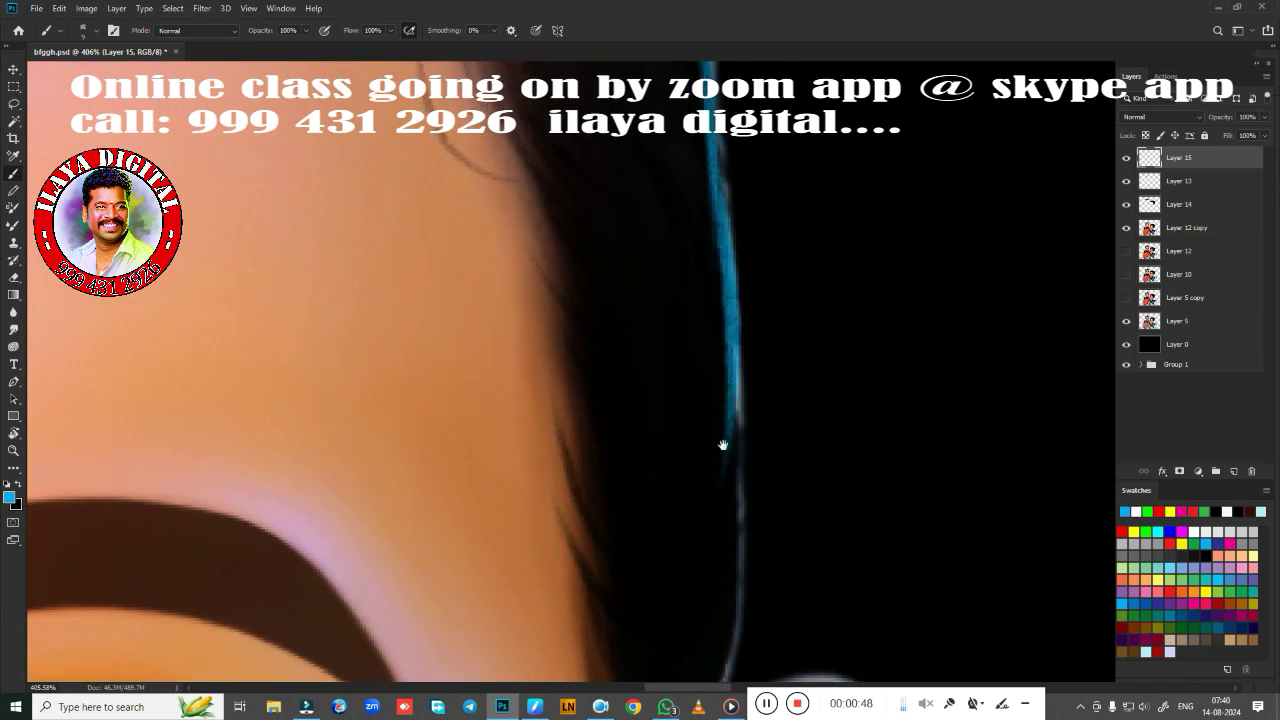
scroll(725, 511, "down", 4)
scroll(725, 511, "up", 5)
scroll(586, 337, "up", 5)
scroll(683, 394, "up", 5)
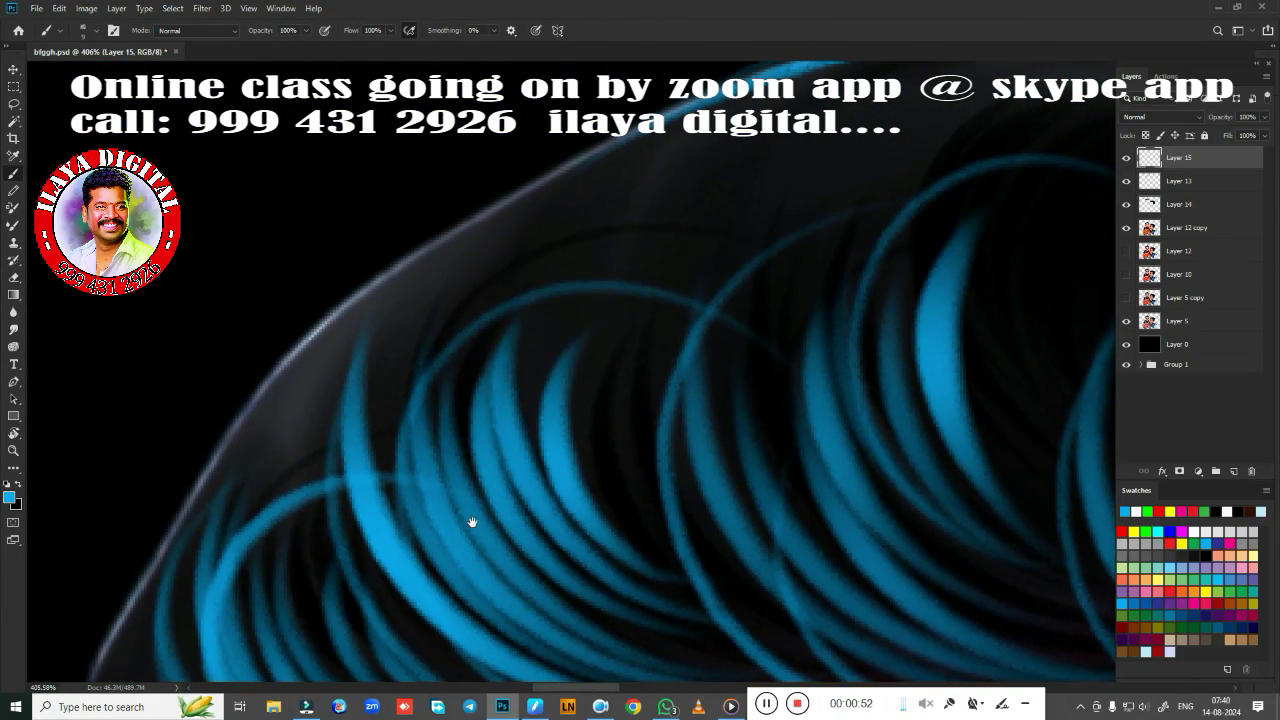
scroll(389, 379, "up", 3)
scroll(266, 586, "up", 1)
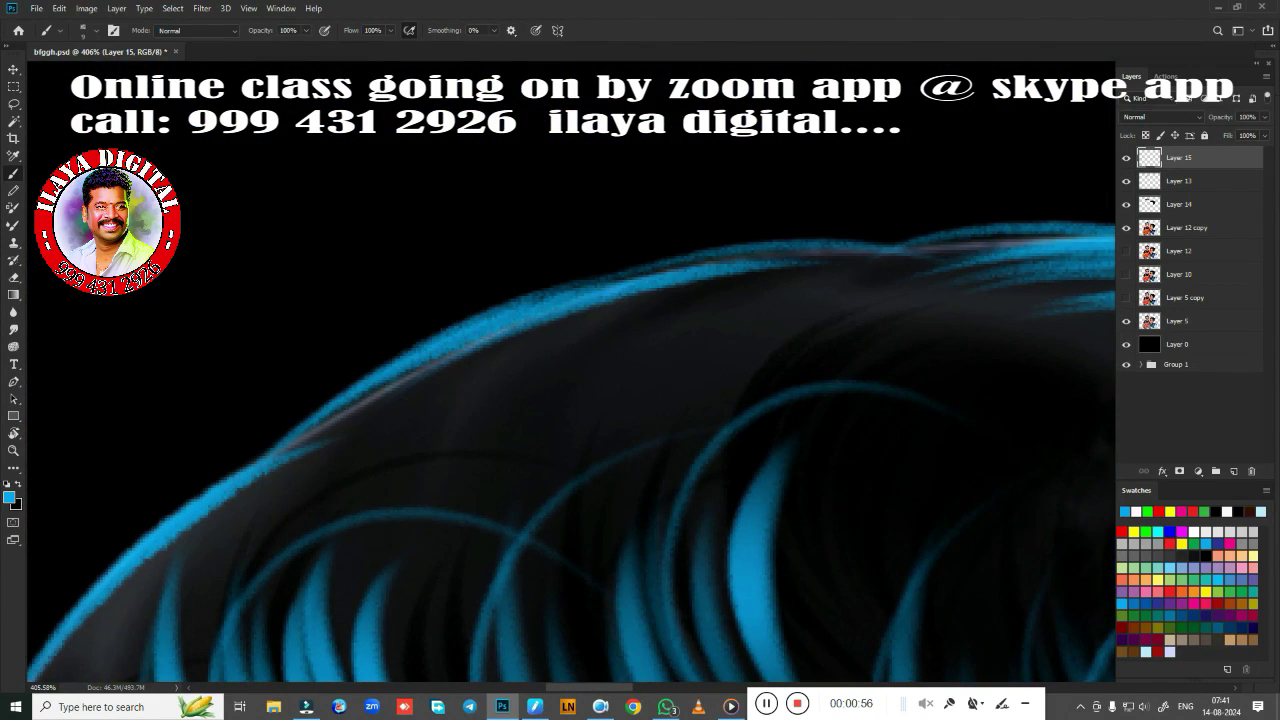
Thicken and brighten the blue strands along the hair edge, beside the temple and near the ear
mouse_move(930, 362)
left_mouse_down()
mouse_move(554, 329)
mouse_move(480, 310)
left_mouse_up()
left_click_drag(1050, 310, 827, 229)
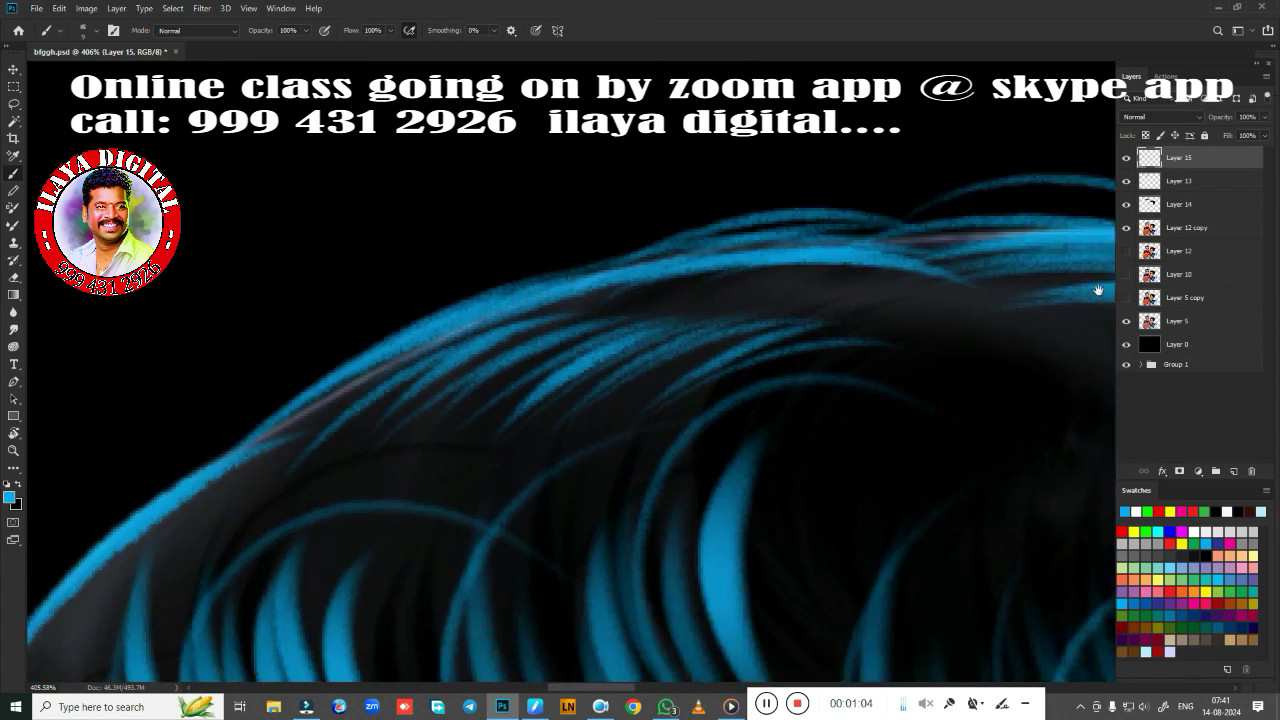
left_click_drag(600, 580, 517, 306)
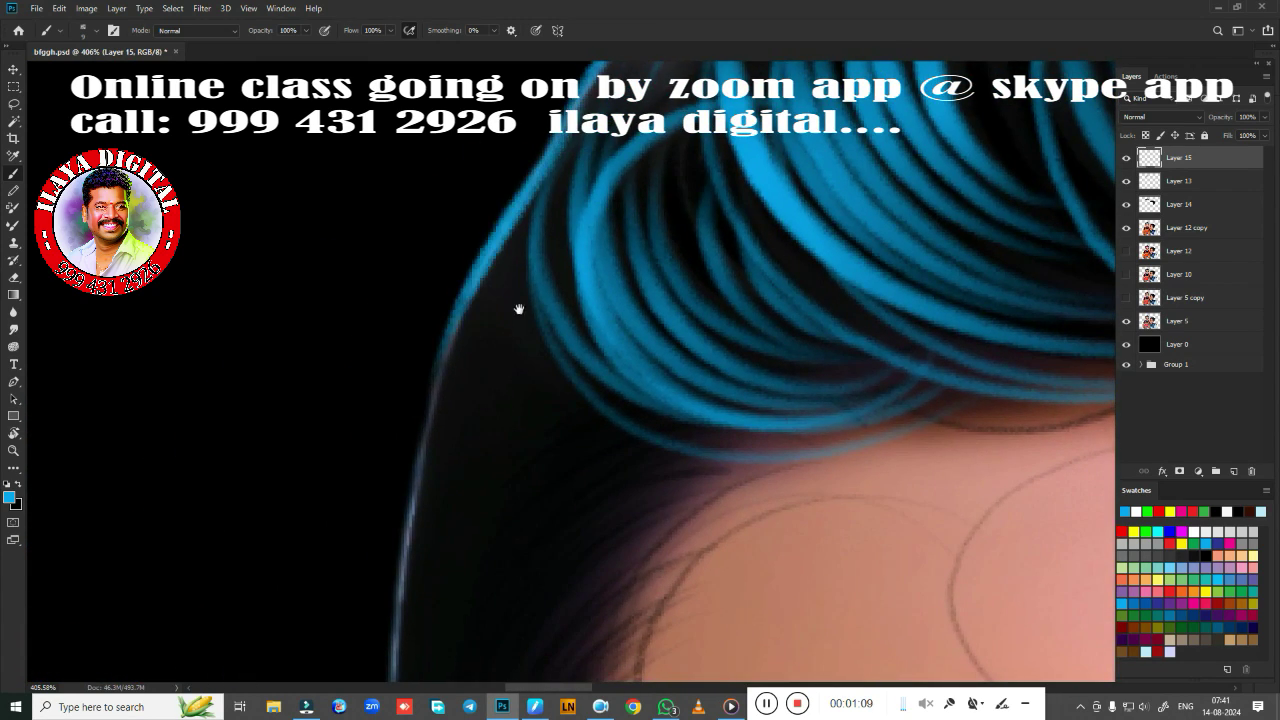
left_click_drag(449, 517, 452, 320)
left_click_drag(457, 480, 457, 210)
left_click_drag(441, 516, 441, 234)
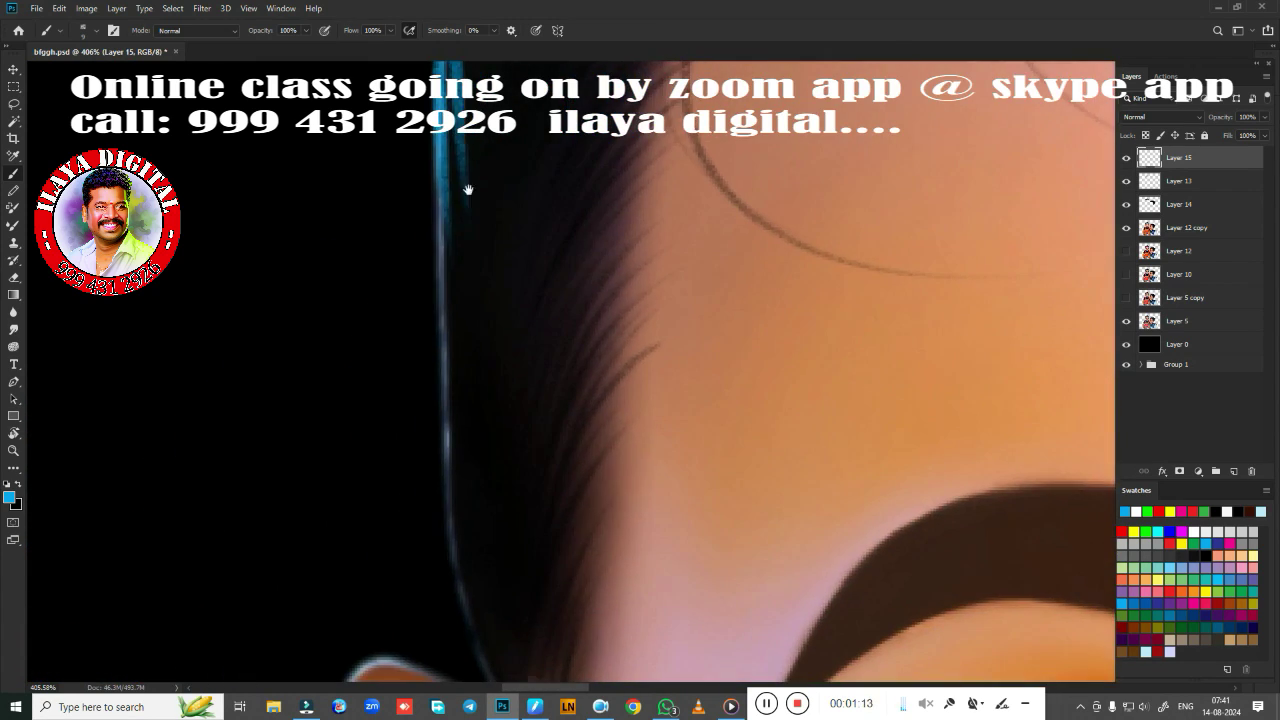
left_click_drag(445, 480, 450, 250)
left_click_drag(470, 534, 440, 62)
left_click_drag(500, 250, 400, 325)
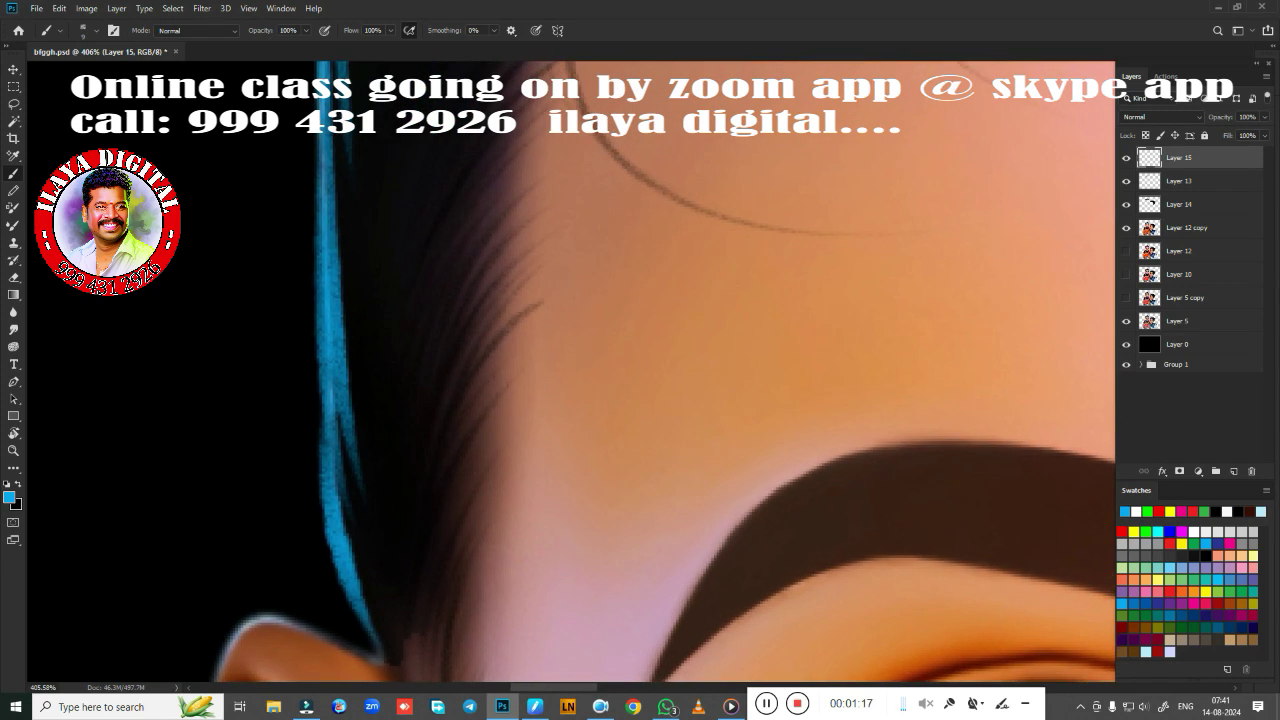
mouse_move(366, 600)
left_mouse_down()
mouse_move(375, 465)
mouse_move(394, 663)
mouse_move(424, 343)
left_mouse_up()
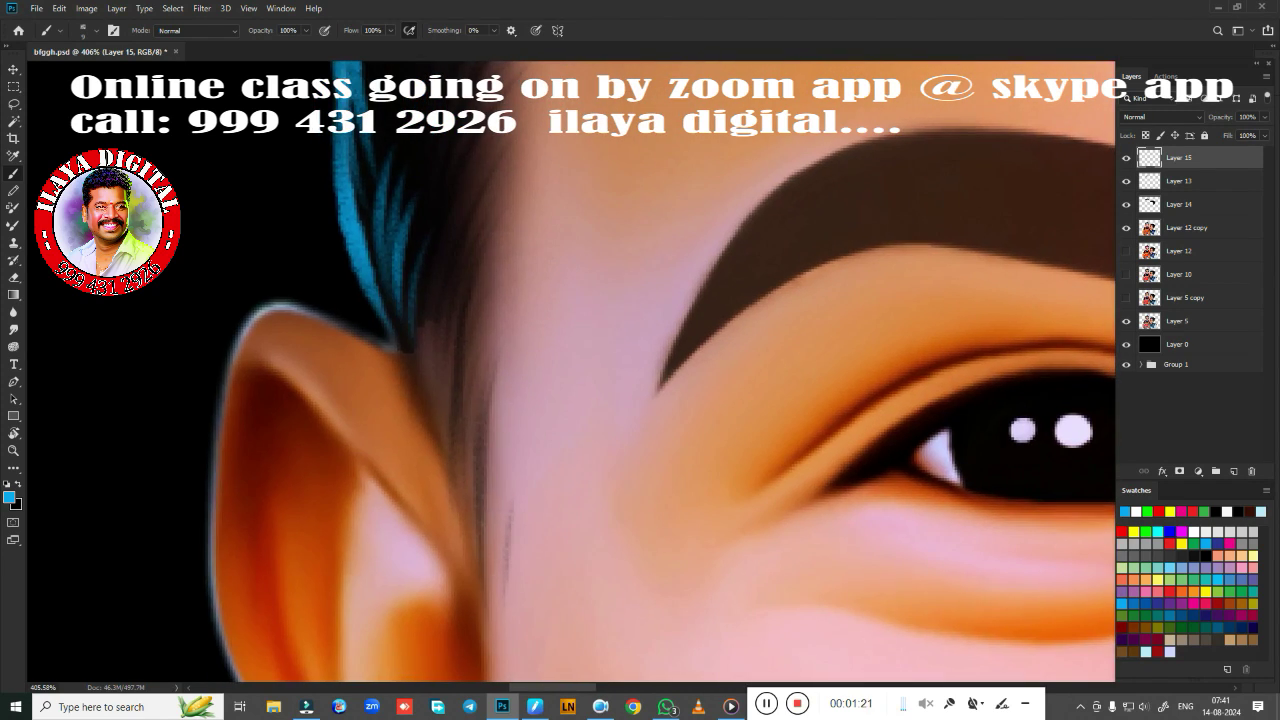
mouse_move(430, 420)
left_mouse_down()
mouse_move(440, 315)
mouse_move(426, 346)
left_mouse_up()
mouse_move(458, 486)
left_mouse_down()
mouse_move(444, 366)
mouse_move(440, 560)
mouse_move(410, 365)
left_mouse_up()
Brighten more blue strands along the hairline and paint a hair stroke by the ear
left_click_drag(400, 510, 400, 300)
left_click_drag(395, 400, 380, 260)
left_click_drag(344, 362, 457, 163)
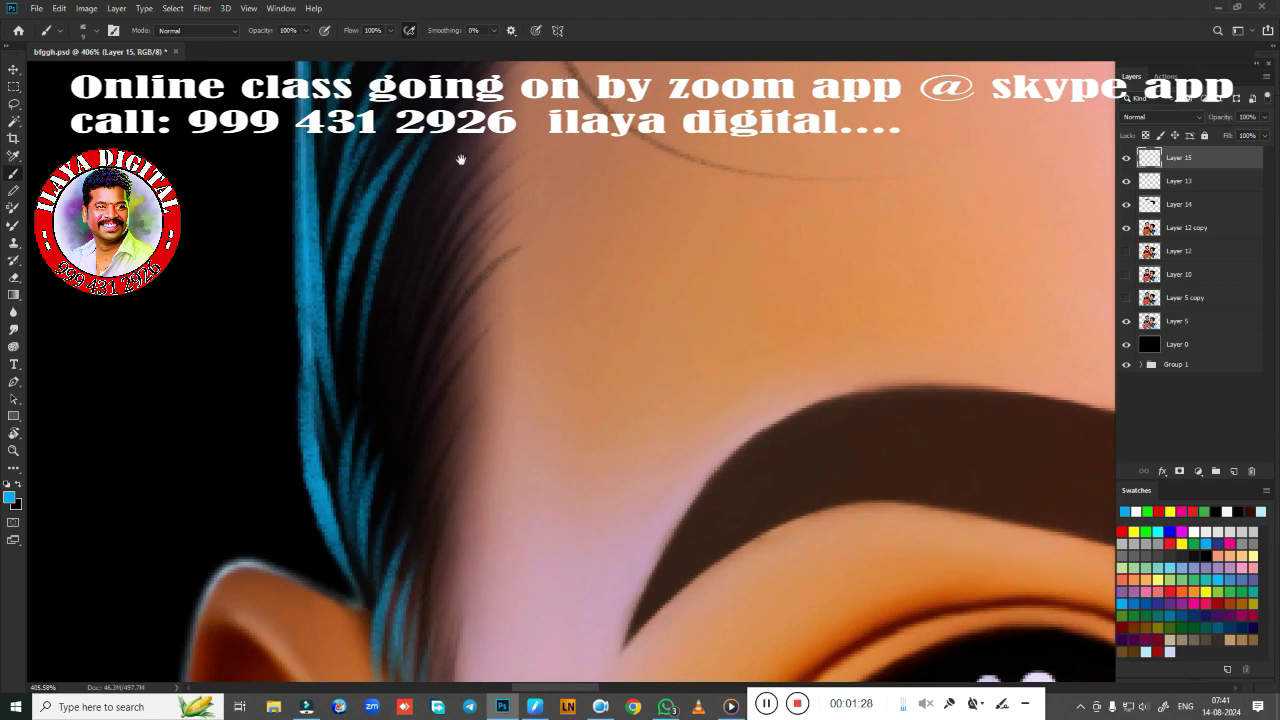
mouse_move(374, 449)
left_mouse_down()
mouse_move(457, 414)
mouse_move(529, 235)
mouse_move(472, 170)
left_mouse_up()
left_click_drag(458, 290, 460, 418)
mouse_move(465, 420)
left_mouse_down()
mouse_move(429, 397)
mouse_move(420, 586)
mouse_move(300, 558)
left_mouse_up()
Paint several new blue strands along the left hairline
left_click_drag(262, 488, 410, 345)
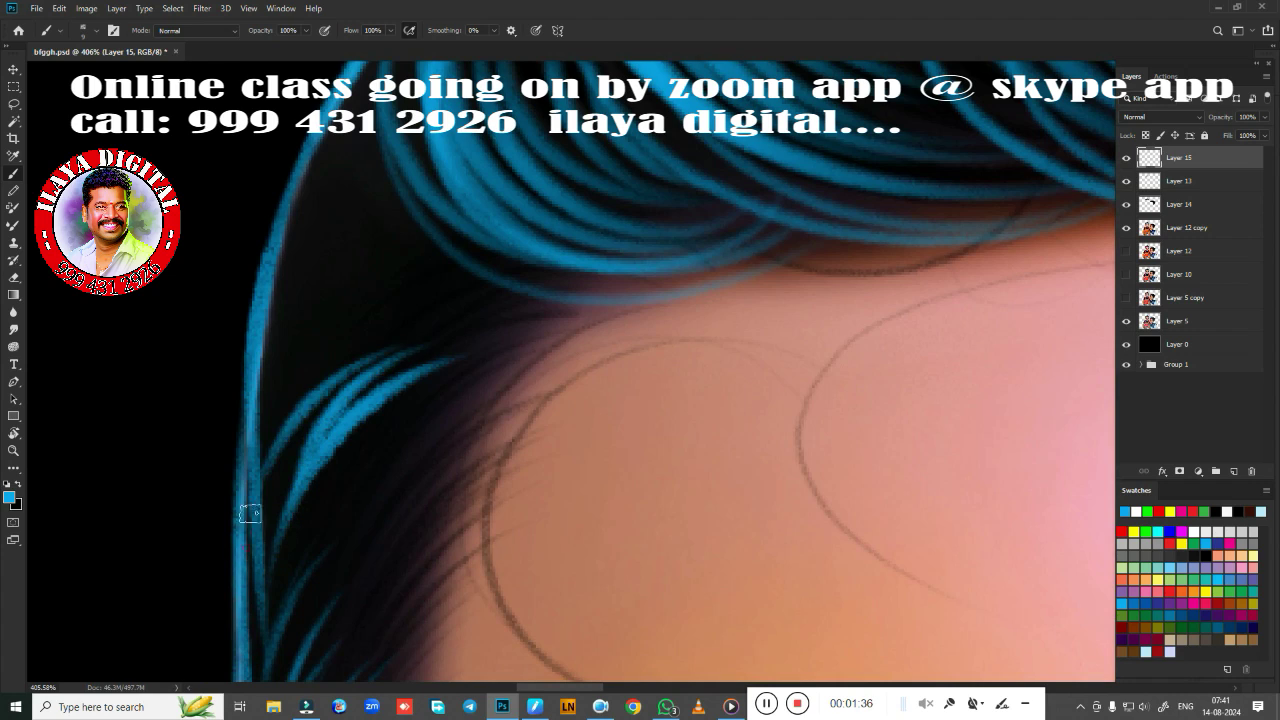
left_click_drag(266, 428, 331, 294)
mouse_move(262, 405)
left_mouse_down()
mouse_move(388, 280)
mouse_move(318, 242)
left_mouse_up()
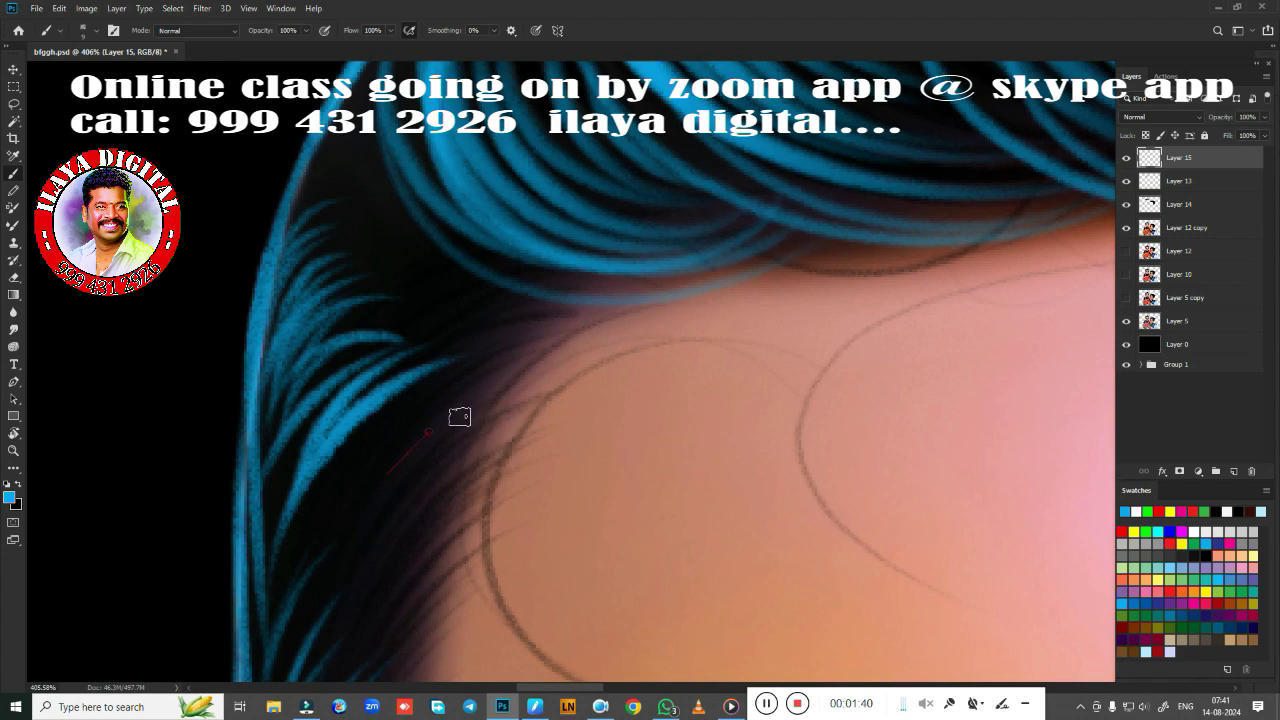
left_click_drag(457, 414, 344, 494)
mouse_move(331, 571)
left_mouse_down()
mouse_move(465, 390)
mouse_move(434, 480)
left_mouse_up()
mouse_move(434, 543)
left_mouse_down()
mouse_move(346, 363)
mouse_move(404, 292)
left_mouse_up()
left_click_drag(320, 545, 398, 370)
mouse_move(328, 615)
left_mouse_down()
mouse_move(390, 470)
mouse_move(310, 620)
left_mouse_up()
left_click_drag(470, 495, 280, 630)
left_click_drag(480, 505, 489, 571)
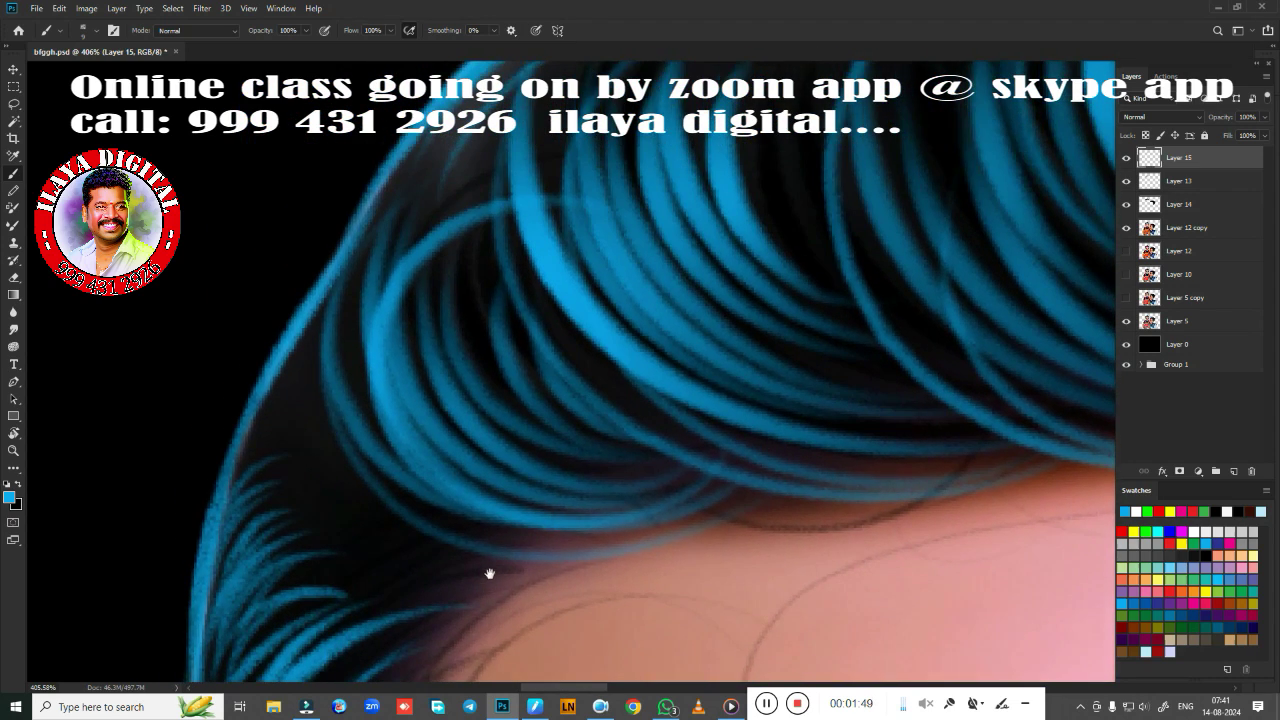
mouse_move(265, 525)
left_mouse_down()
mouse_move(310, 360)
mouse_move(380, 330)
left_mouse_up()
mouse_move(527, 524)
left_mouse_down()
mouse_move(569, 516)
mouse_move(294, 209)
left_mouse_up()
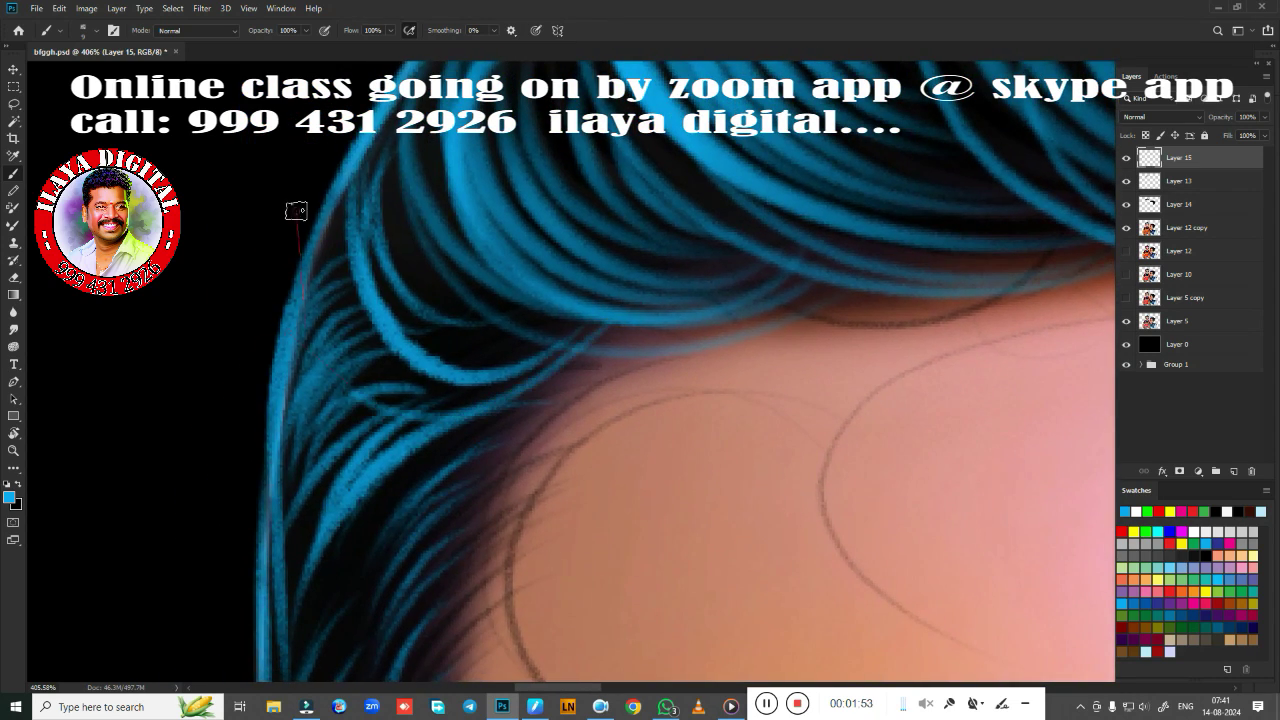
Outline the hair's right edge with thin straight blue strands from the crest past the temple
scroll(629, 400, "down", 3)
scroll(411, 485, "up", 1)
scroll(411, 485, "up", 3)
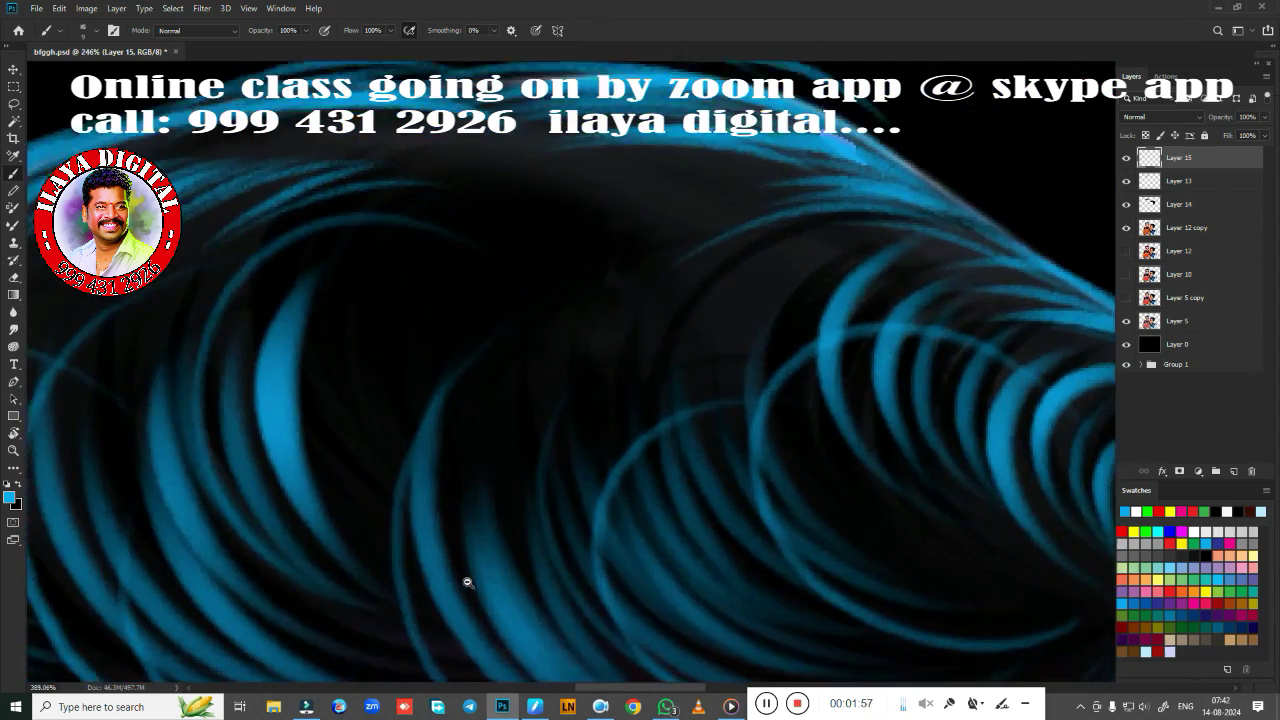
scroll(466, 583, "up", 2)
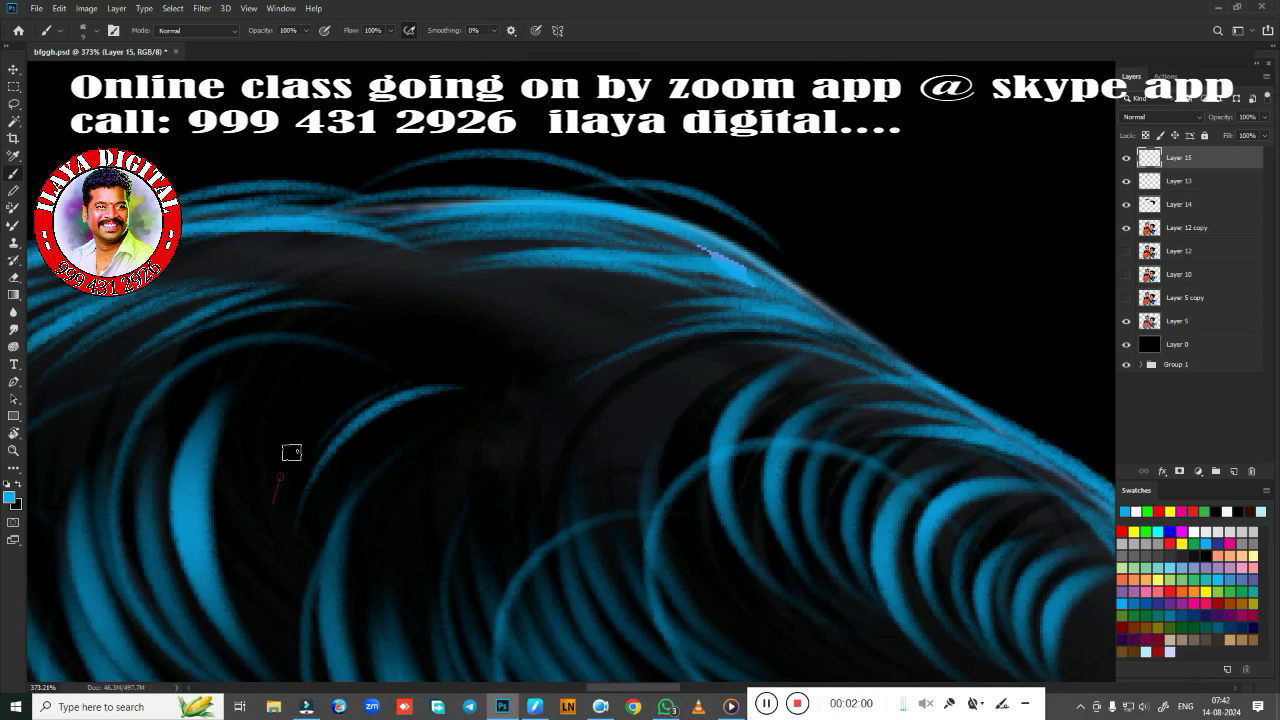
mouse_move(471, 456)
left_mouse_down()
mouse_move(436, 346)
mouse_move(356, 246)
left_mouse_up()
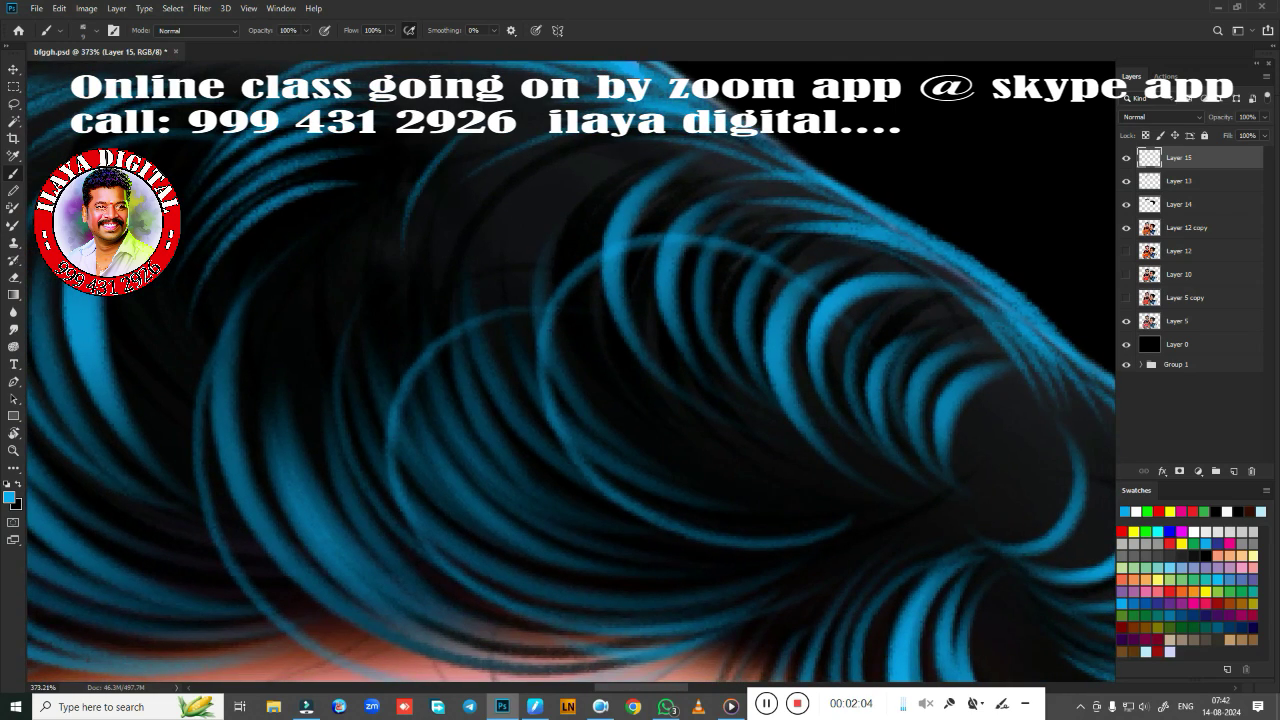
scroll(497, 395, "down", 3)
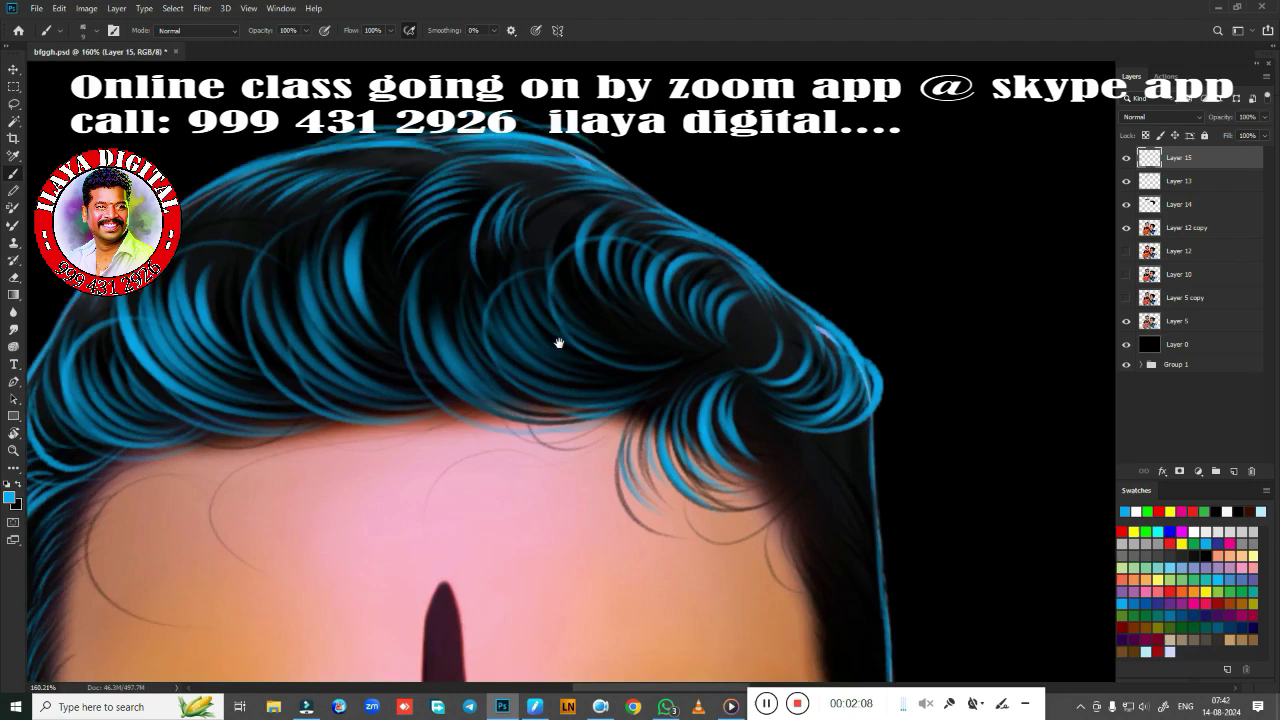
scroll(766, 331, "down", 1)
scroll(766, 331, "left", 3)
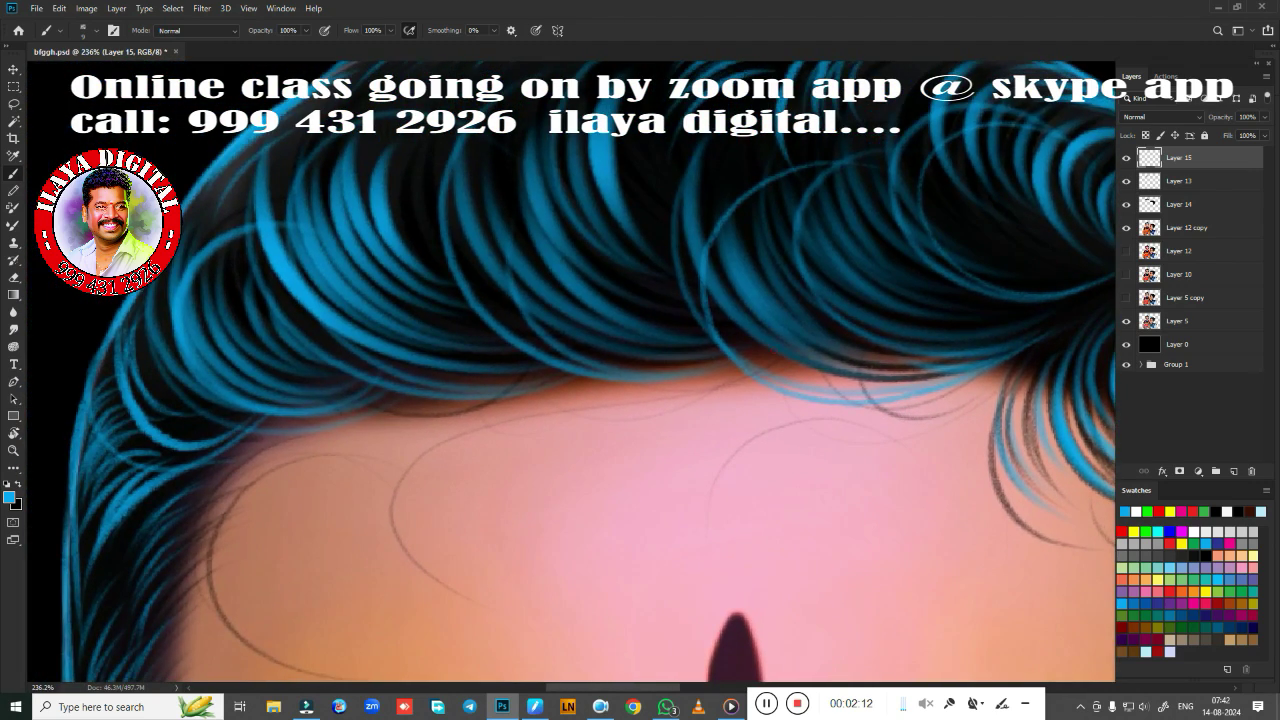
scroll(766, 331, "left", 2)
scroll(640, 380, "down", 3)
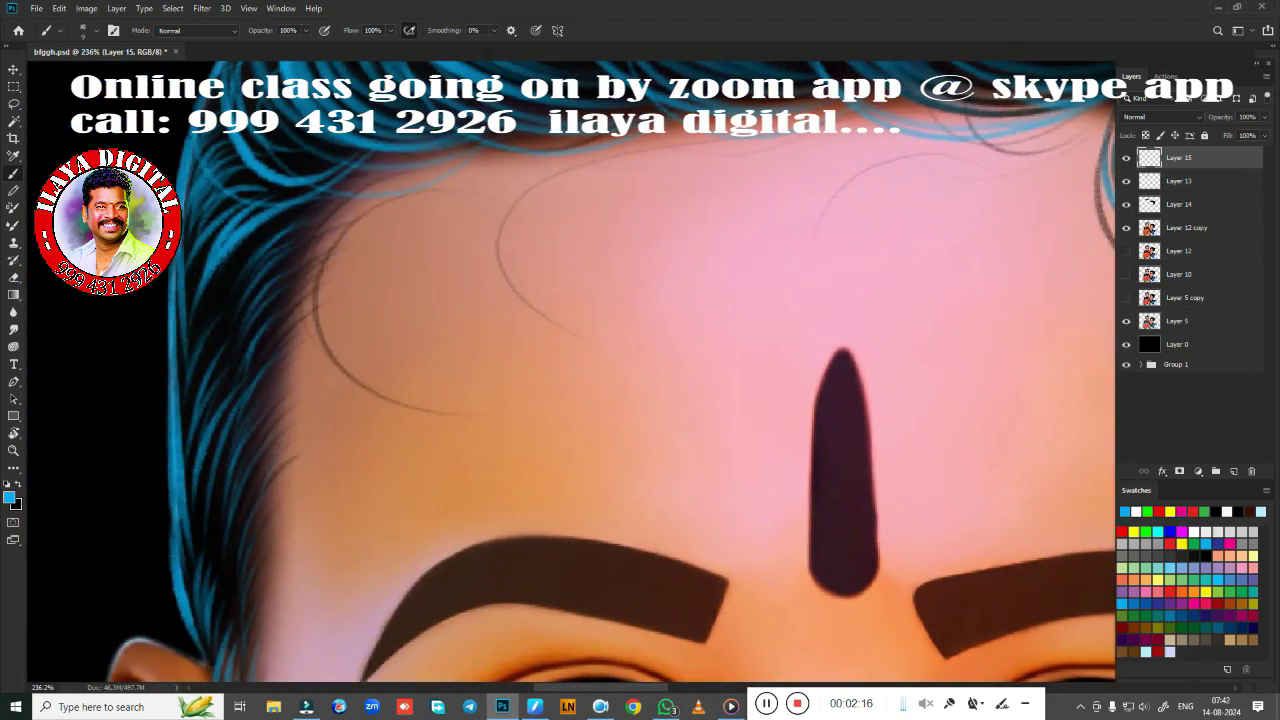
scroll(434, 443, "up", 2)
scroll(434, 443, "right", 5)
scroll(386, 480, "right", 3)
scroll(386, 480, "up", 1)
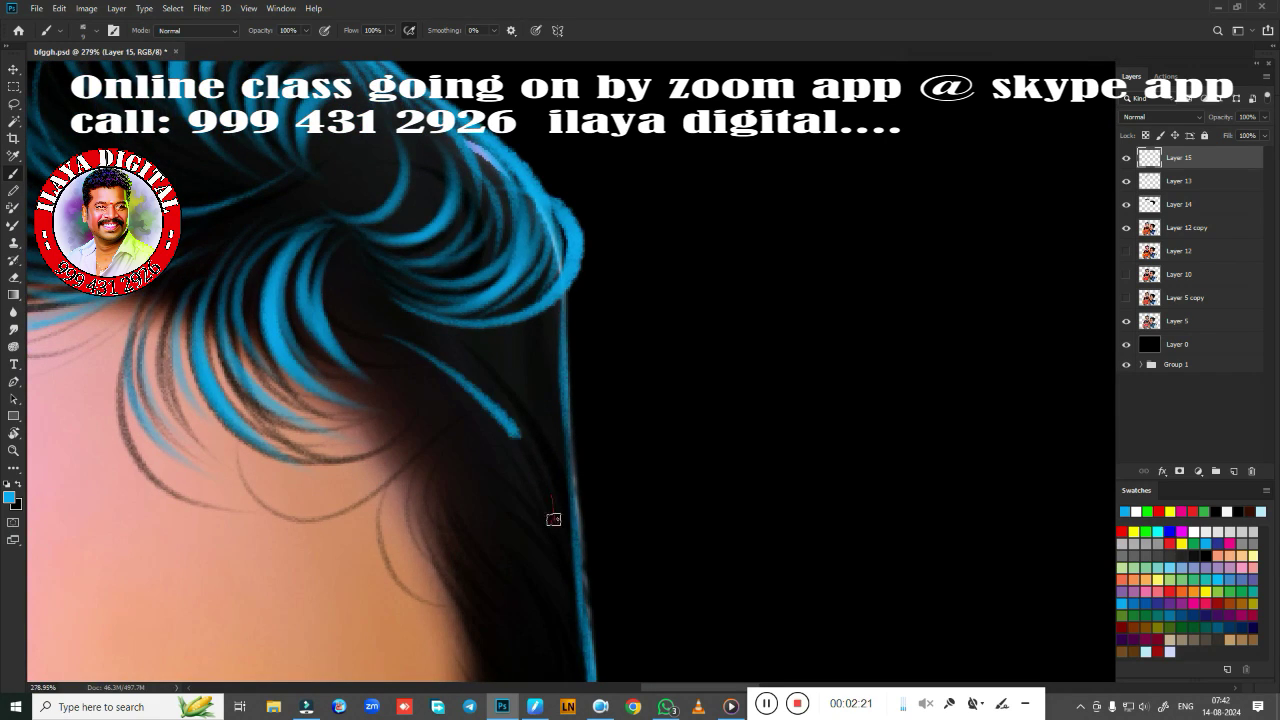
scroll(663, 560, "up", 3)
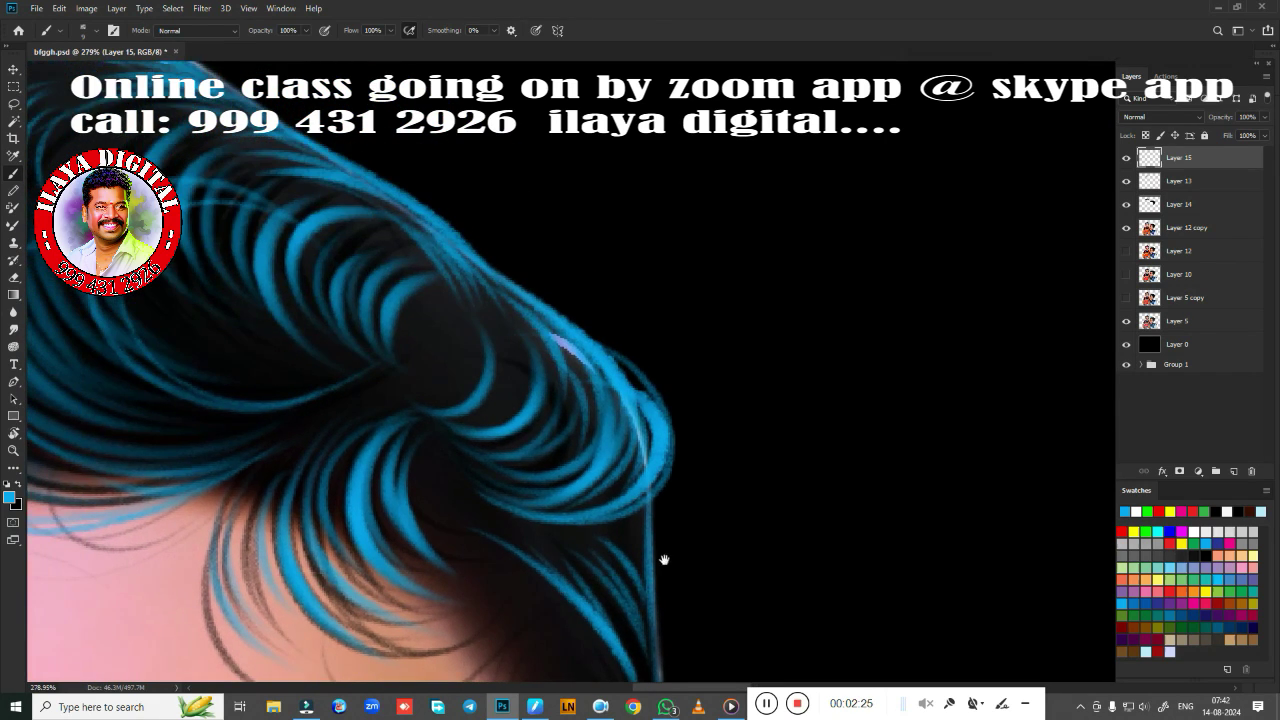
scroll(663, 560, "left", 2)
scroll(657, 451, "left", 3)
scroll(657, 451, "up", 3)
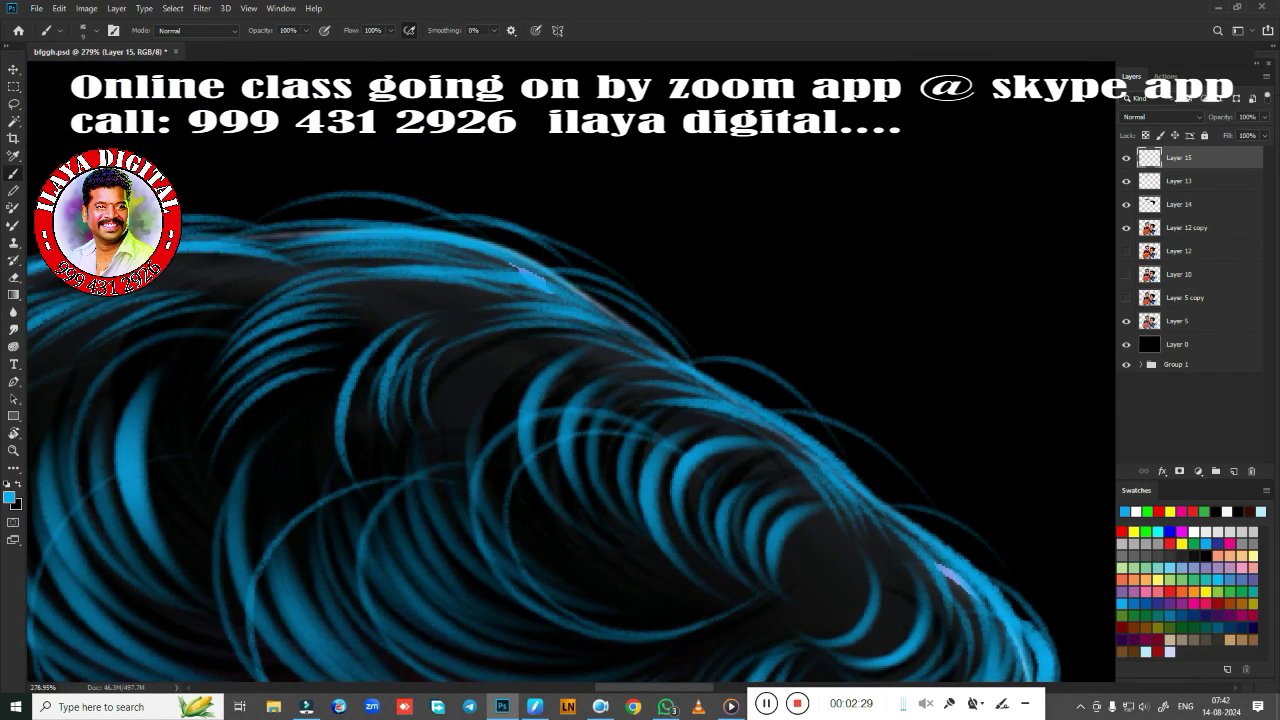
scroll(594, 420, "left", 3)
scroll(594, 420, "left", 2)
scroll(520, 260, "down", 5)
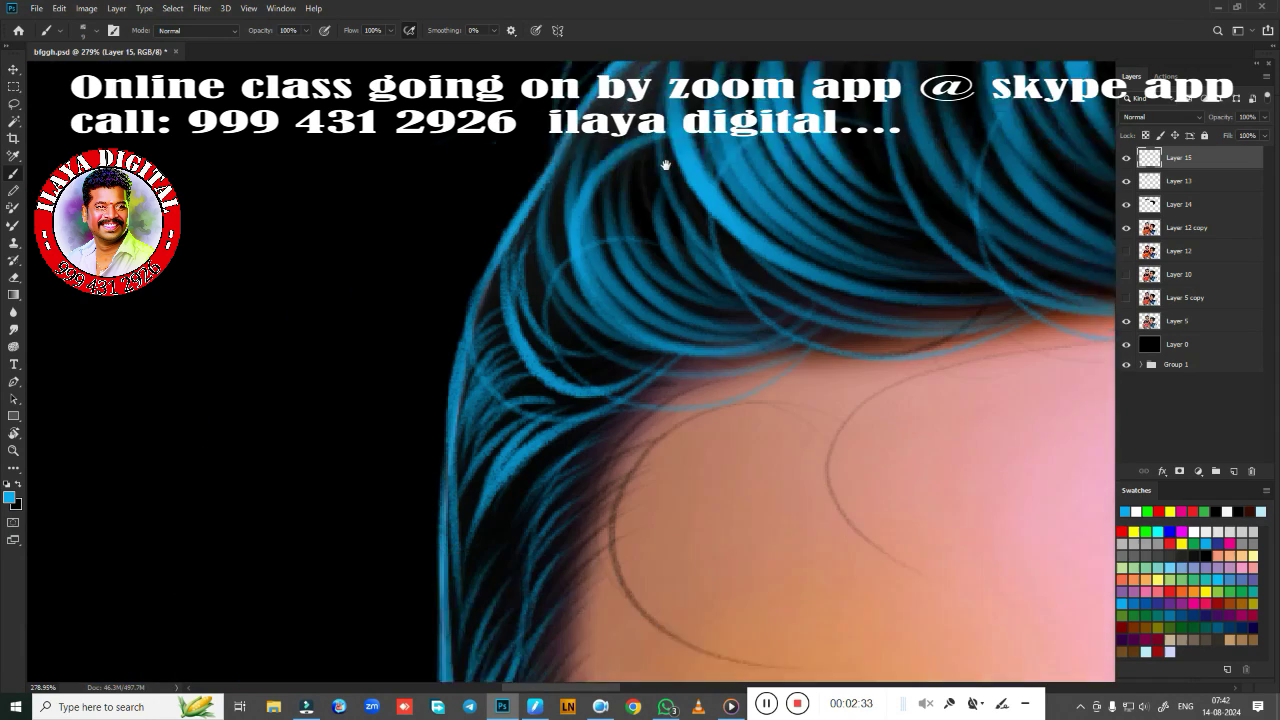
scroll(550, 210, "left", 1)
scroll(489, 163, "down", 3)
scroll(650, 415, "up", 3)
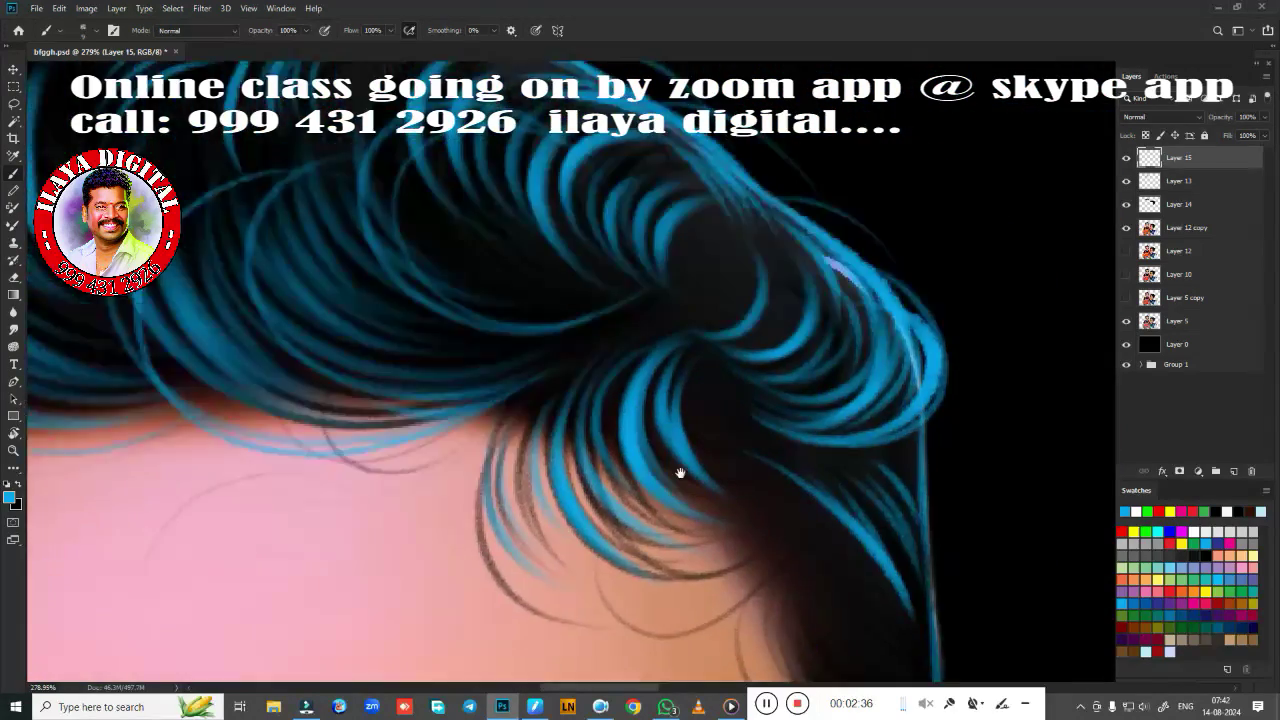
scroll(680, 471, "right", 3)
scroll(514, 249, "down", 2)
left_click_drag(604, 600, 550, 462)
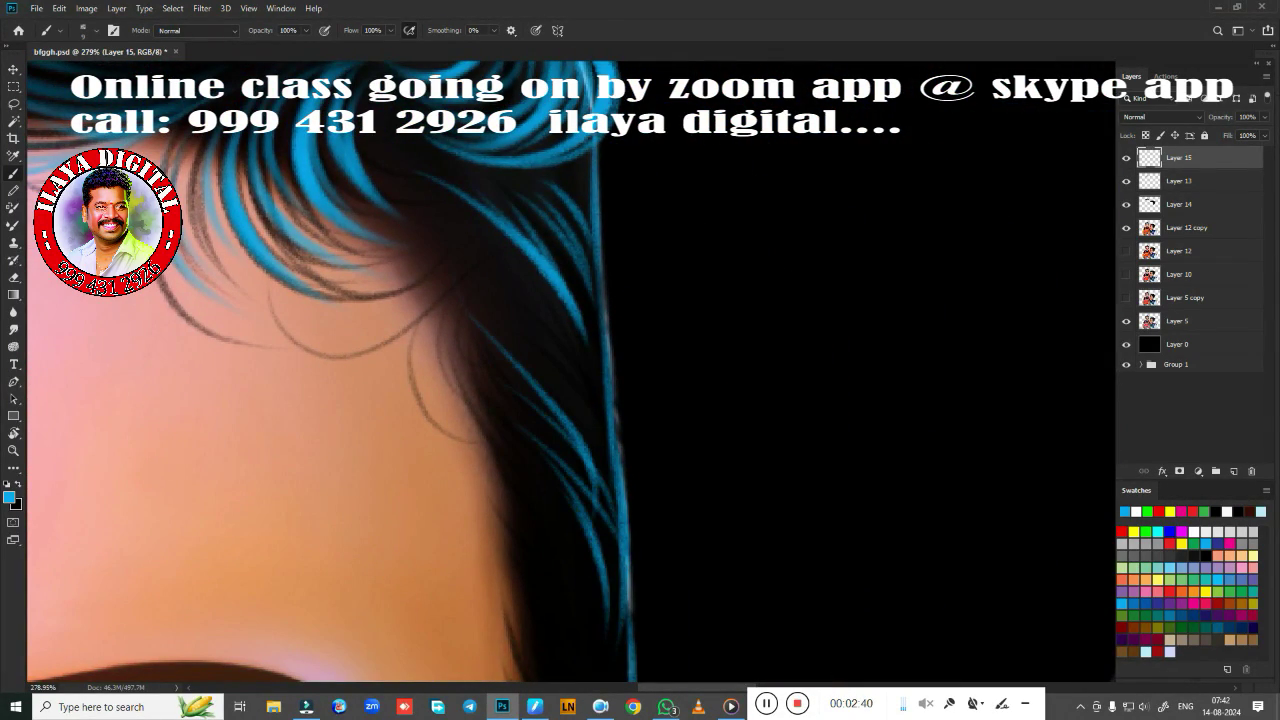
mouse_move(606, 424)
left_mouse_down()
mouse_move(458, 244)
mouse_move(514, 306)
left_mouse_up()
left_click(592, 359, "shift")
left_click_drag(592, 362, 568, 414)
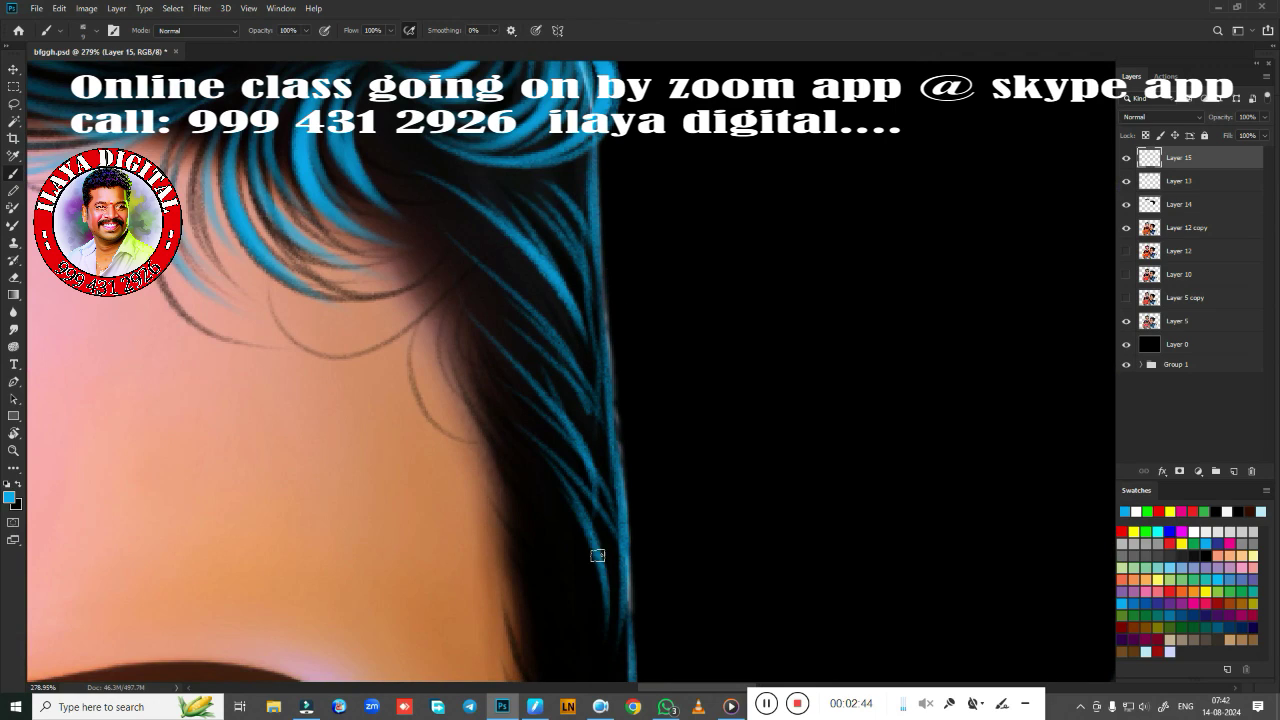
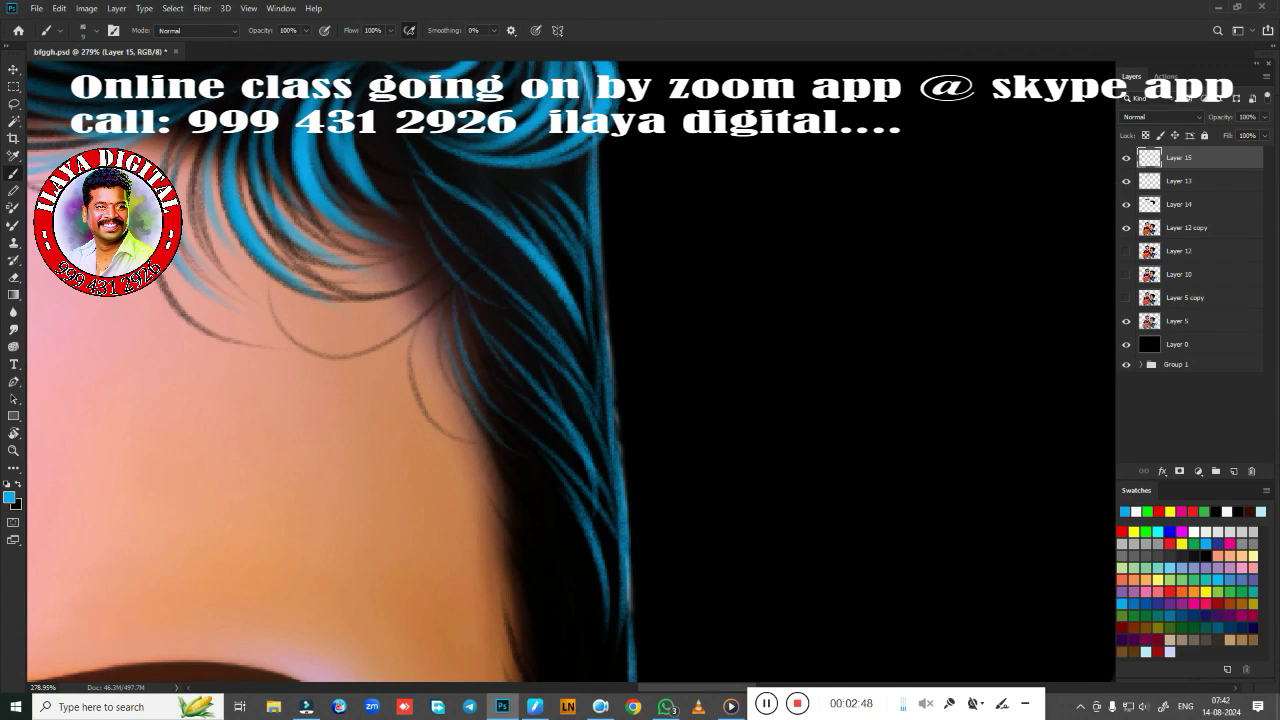
Paint thin blue highlight strands along the hair's right edge above and near the ear
scroll(594, 225, "down", 3)
scroll(594, 225, "left", 1)
mouse_move(628, 420)
left_mouse_down()
mouse_move(608, 258)
mouse_move(664, 228)
left_mouse_up()
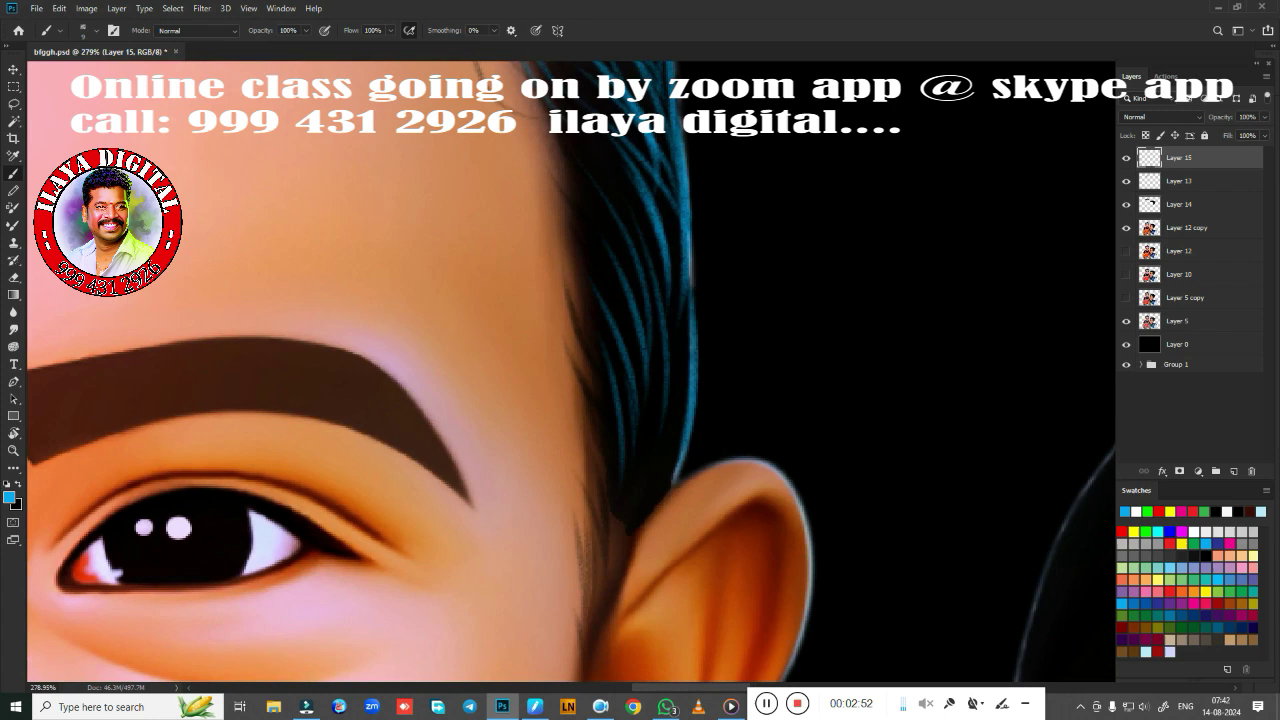
left_click_drag(648, 466, 592, 340)
left_click_drag(616, 432, 603, 537)
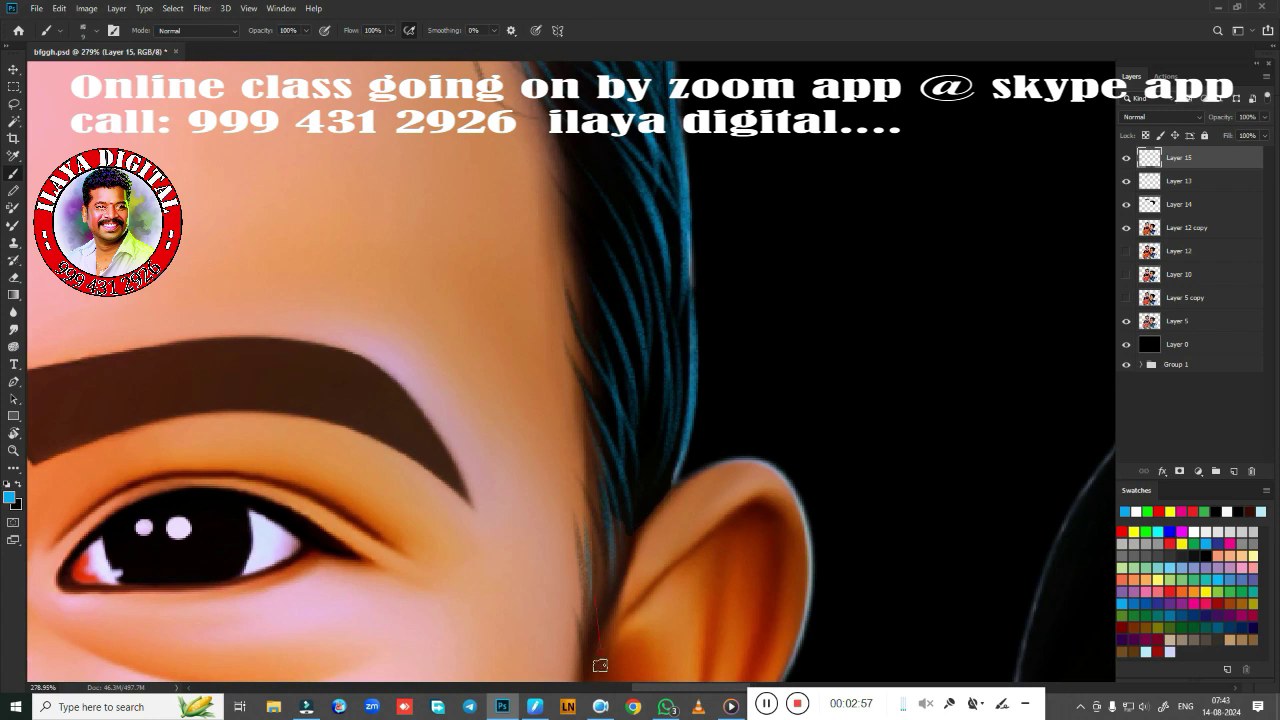
left_click_drag(620, 299, 633, 539)
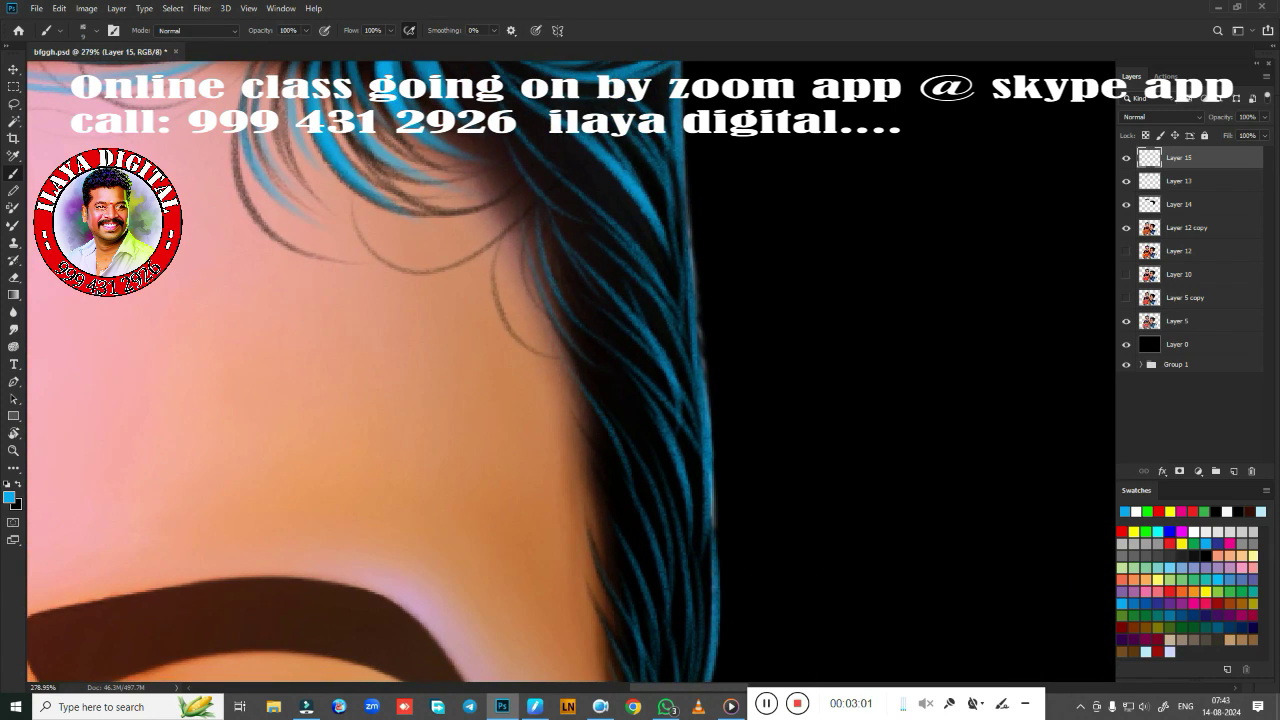
mouse_move(592, 434)
left_mouse_down()
mouse_move(680, 531)
mouse_move(634, 354)
mouse_move(629, 446)
left_mouse_up()
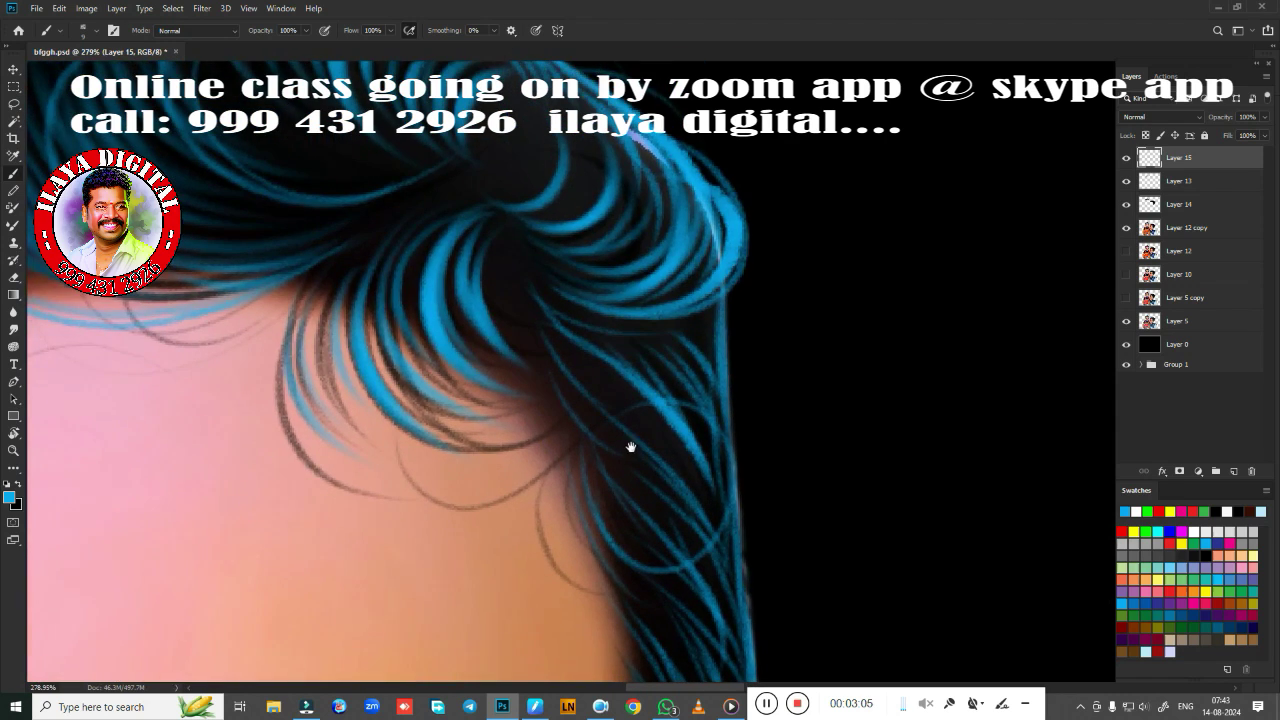
Zoom out to the whole face and toggle Layer 14 off and on to compare the highlights
key("ctrl+0")
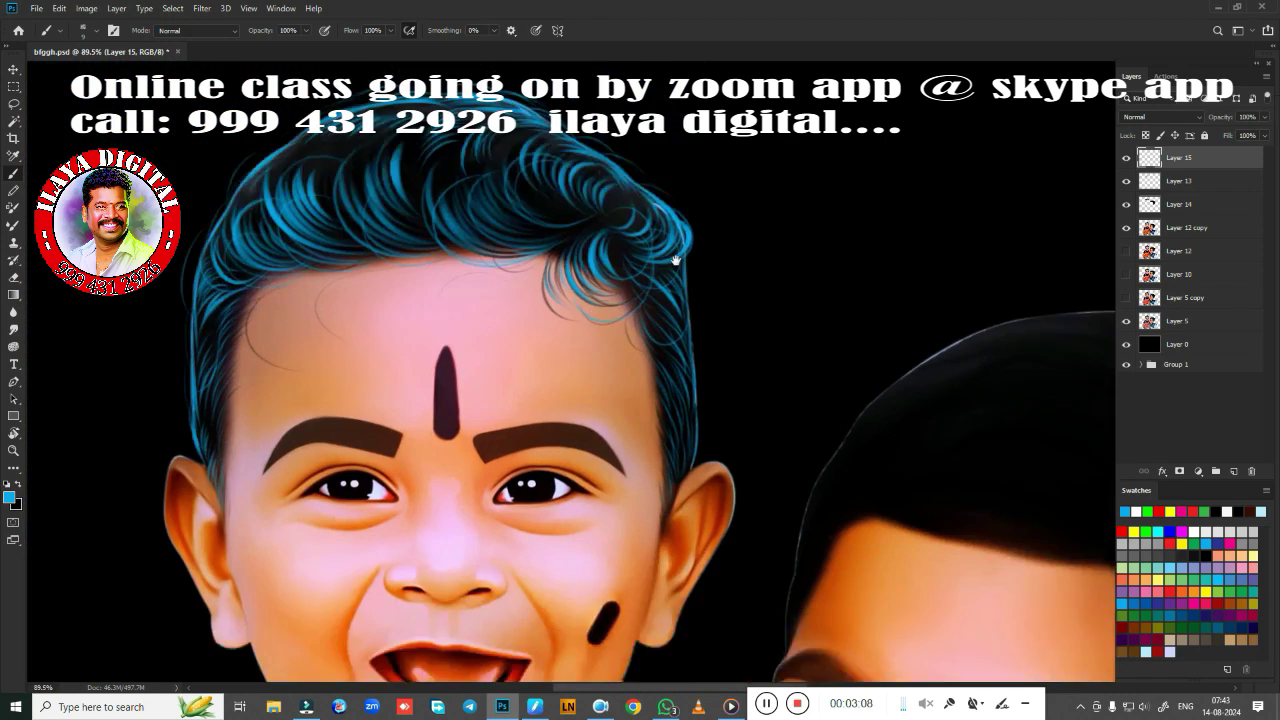
scroll(595, 388, "up", 2)
scroll(595, 388, "up", 2)
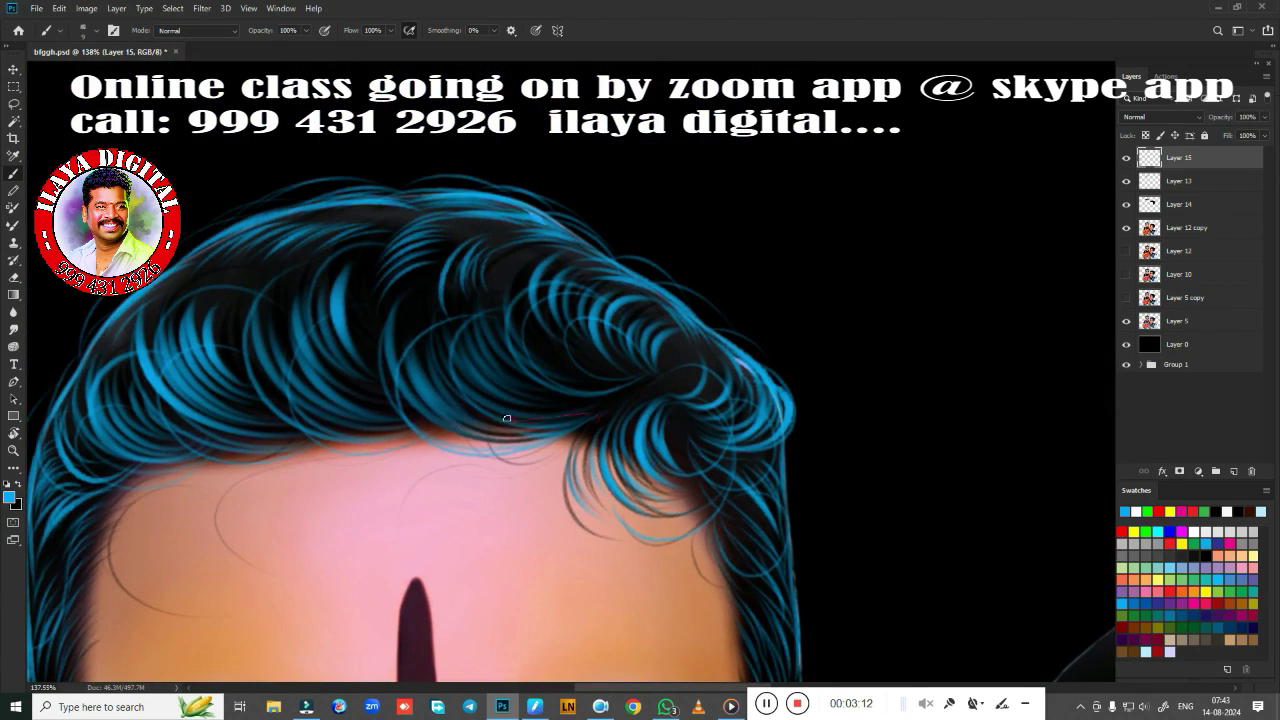
left_click_drag(507, 418, 626, 155)
scroll(700, 447, "down", 2)
left_click_drag(700, 447, 477, 364)
left_click(1127, 205)
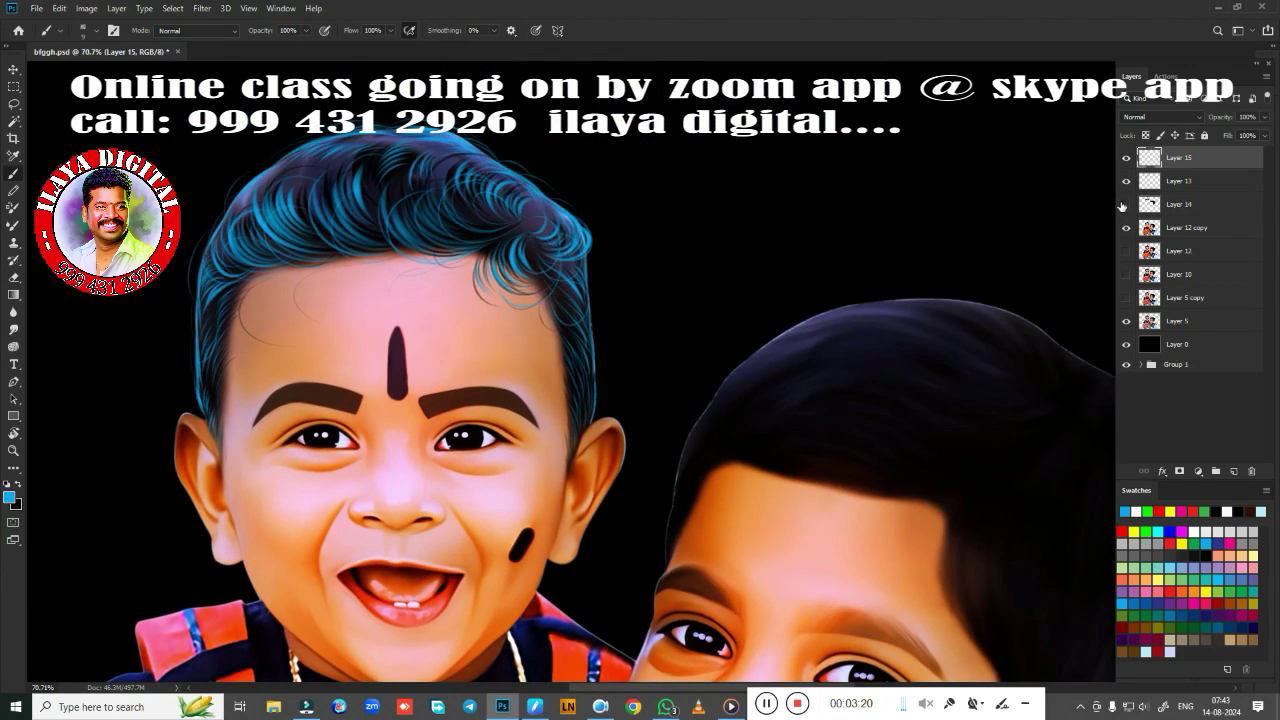
left_click(1127, 205)
left_click_drag(691, 449, 534, 319)
Hide Layer 14 and rotate the view onto the second boy's hair, ready to paint
scroll(706, 329, "up", 3)
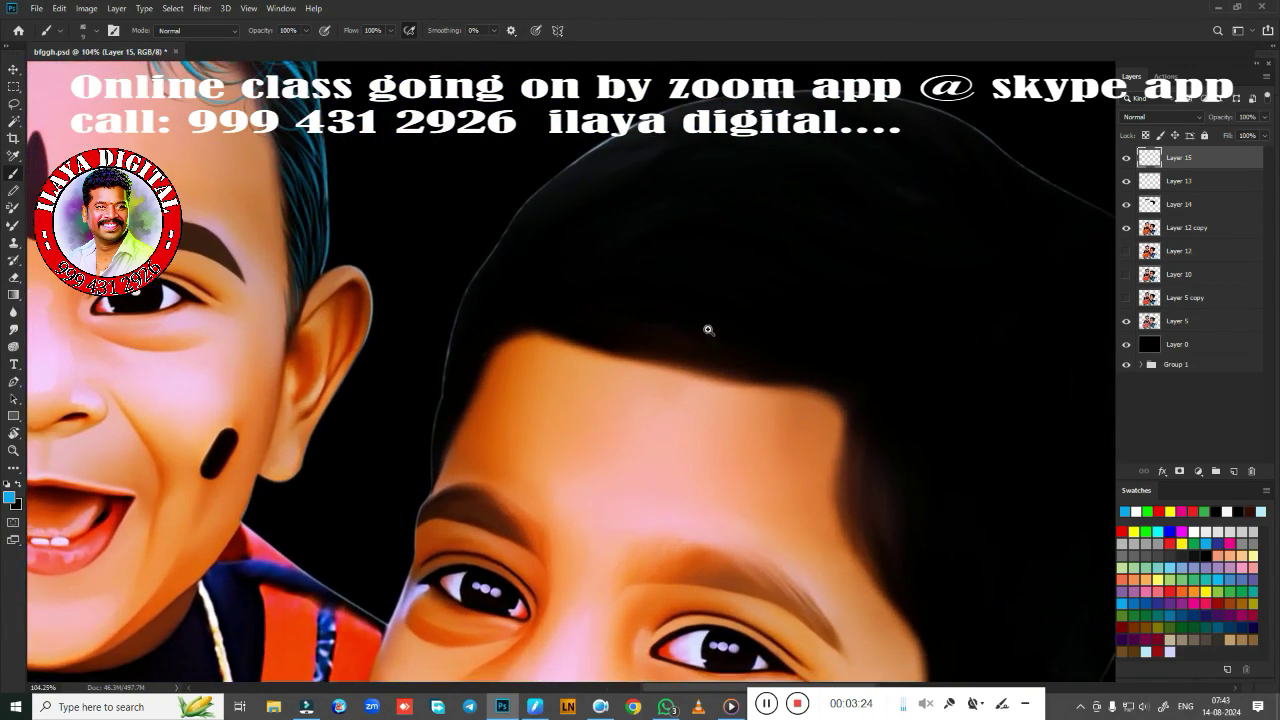
scroll(697, 343, "up", 2)
left_click(1127, 205)
mouse_move(520, 520)
left_mouse_down()
mouse_move(444, 463)
mouse_move(300, 300)
left_mouse_up()
scroll(620, 337, "down", 2)
scroll(574, 346, "up", 3)
scroll(534, 380, "up", 2)
key("r")
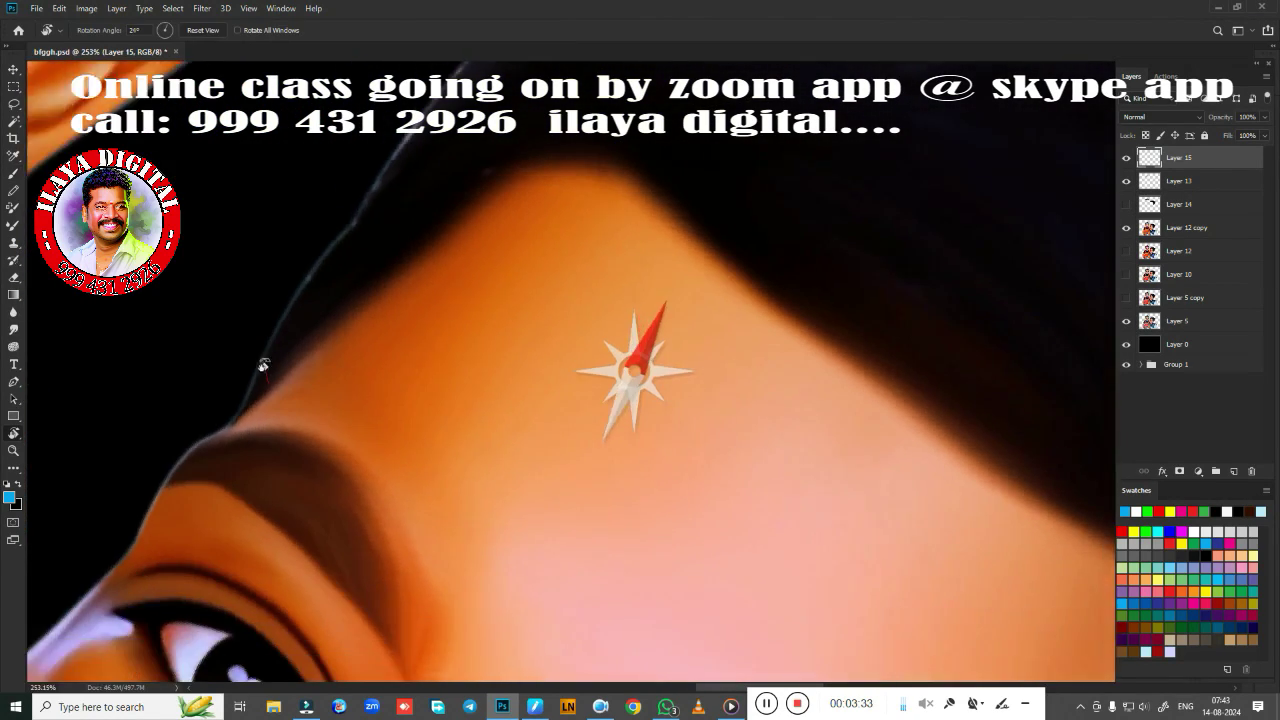
scroll(468, 507, "up", 2)
key("b")
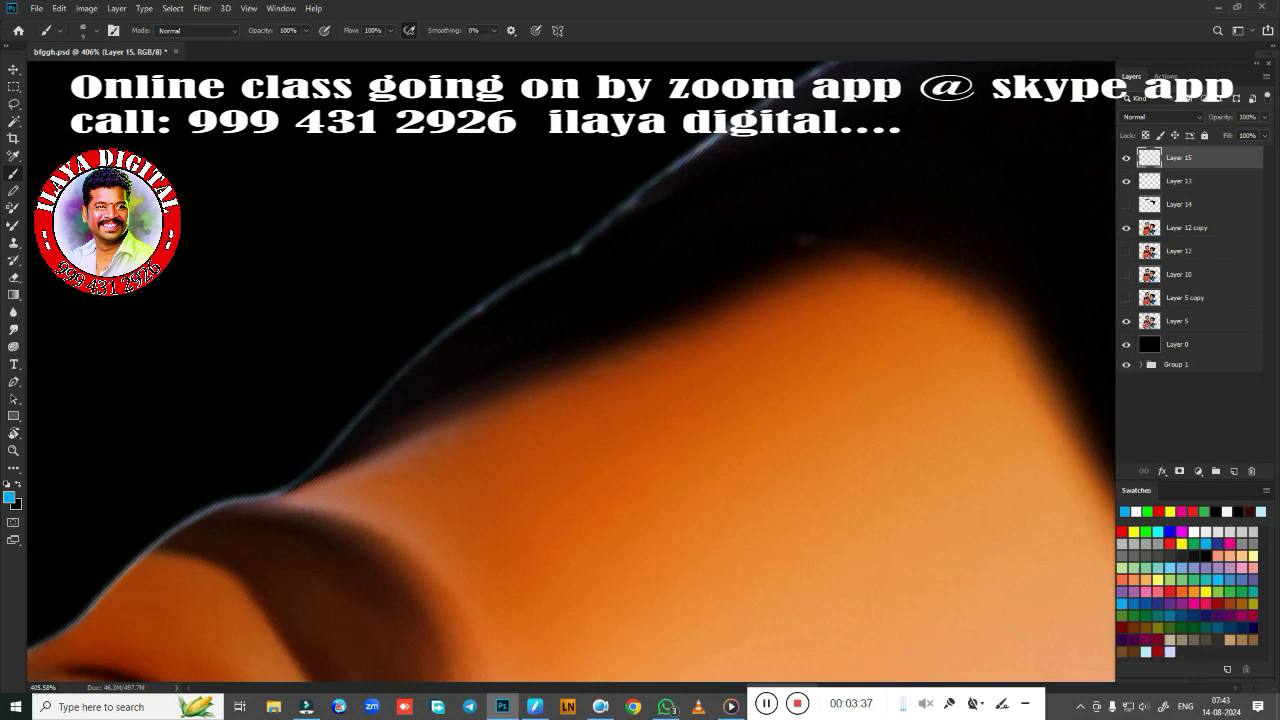
Paint blue highlight strokes along the edge of the second boy's dark hair
left_click_drag(290, 480, 586, 256)
left_click_drag(364, 424, 516, 322)
mouse_move(352, 446)
left_mouse_down()
mouse_move(524, 334)
mouse_move(300, 591)
mouse_move(871, 223)
mouse_move(292, 521)
mouse_move(429, 381)
mouse_move(850, 228)
left_mouse_up()
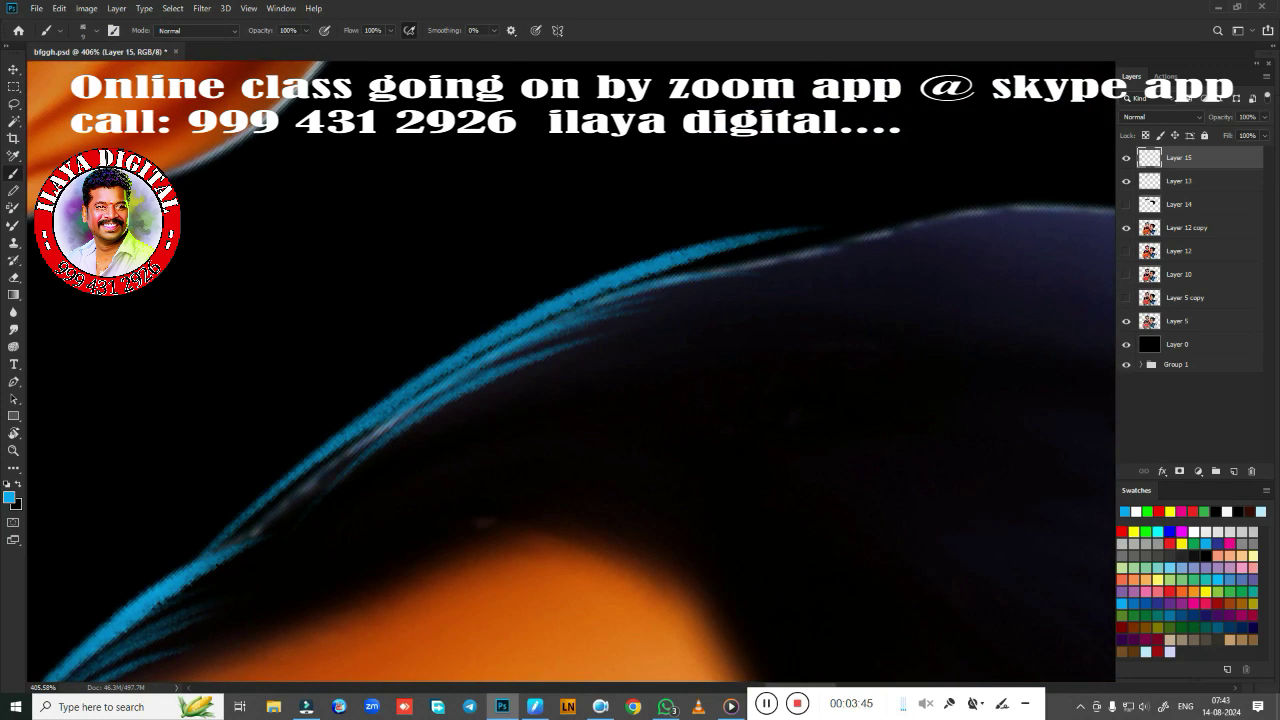
left_click_drag(190, 558, 384, 432)
left_click_drag(567, 429, 350, 500)
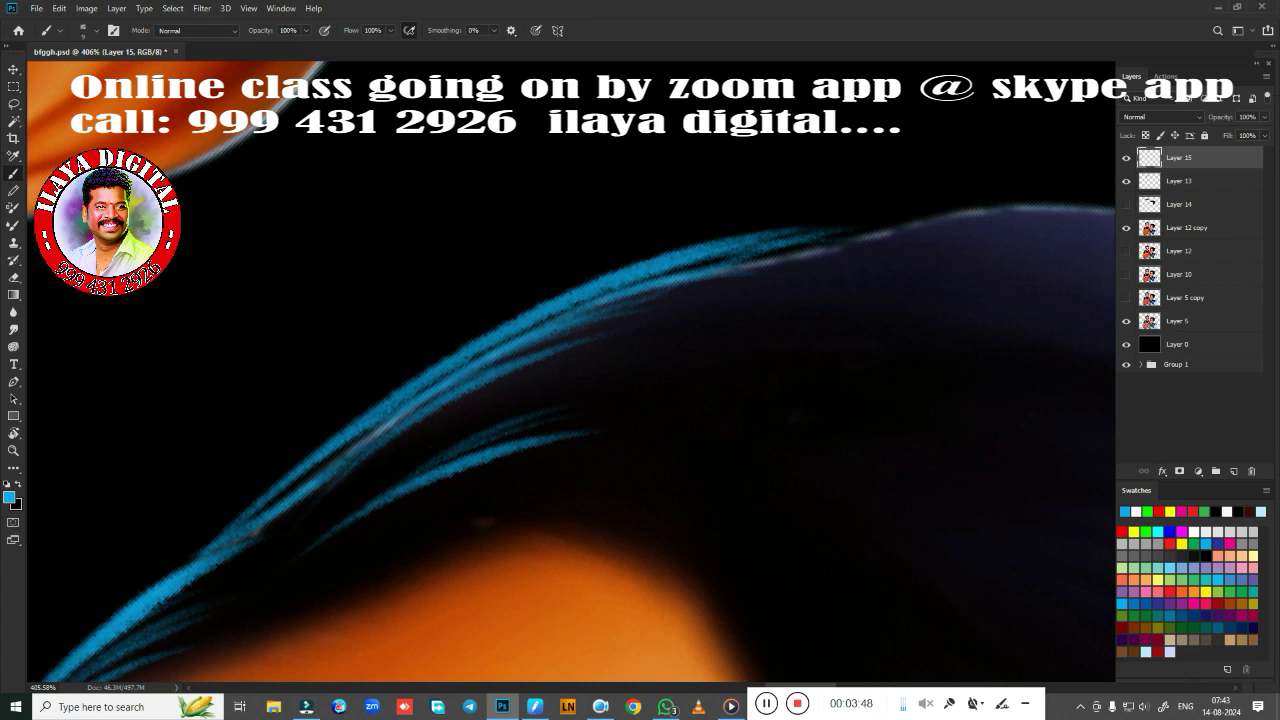
mouse_move(600, 390)
left_mouse_down()
mouse_move(380, 465)
mouse_move(783, 365)
left_mouse_up()
scroll(783, 365, "down", 3)
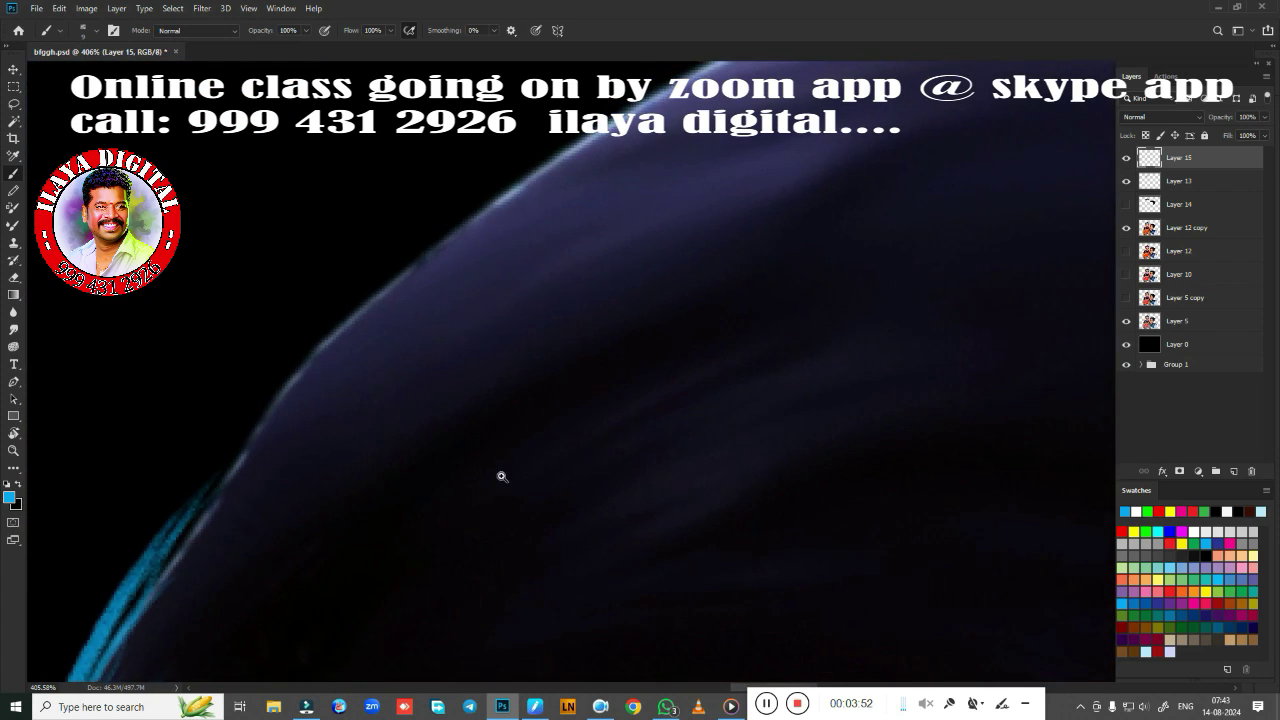
mouse_move(500, 477)
left_mouse_down()
mouse_move(409, 280)
mouse_move(349, 571)
left_mouse_up()
Add blue strands along the upper edge and top of the dark hair
left_click_drag(190, 495, 485, 235)
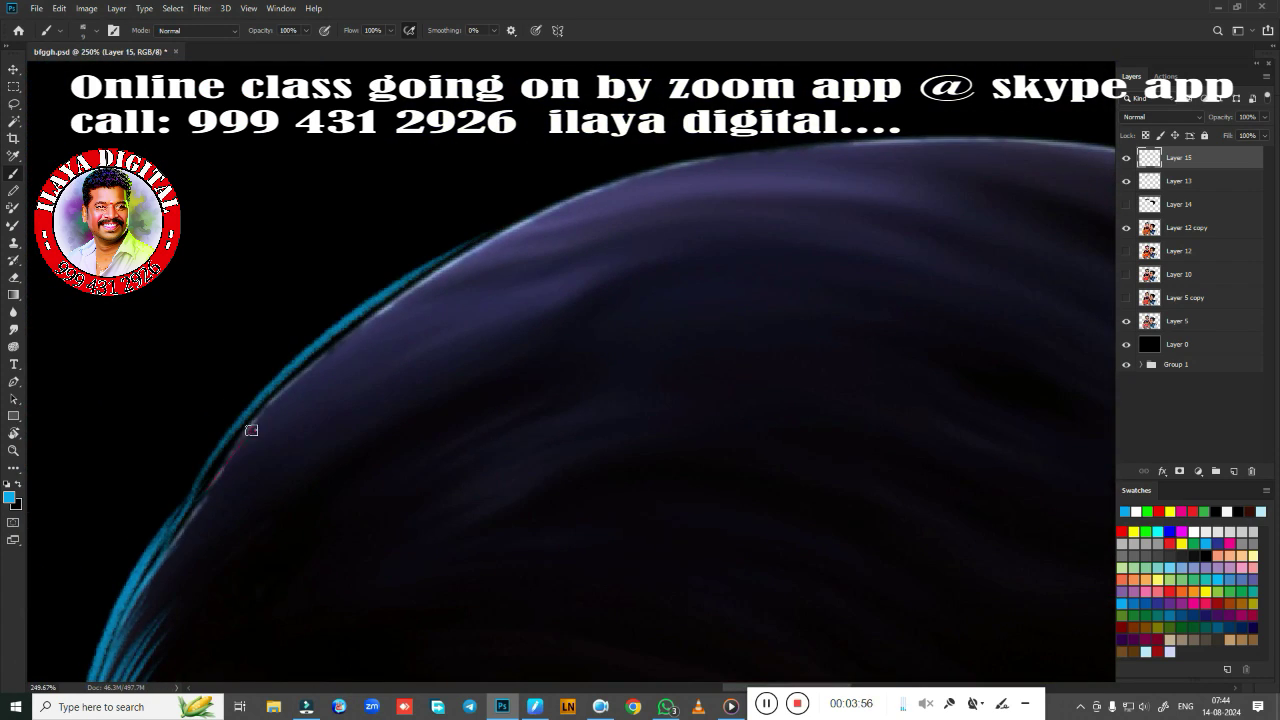
left_click_drag(182, 520, 410, 288)
left_click_drag(242, 430, 740, 142)
left_click_drag(604, 188, 900, 126)
left_click_drag(445, 265, 740, 146)
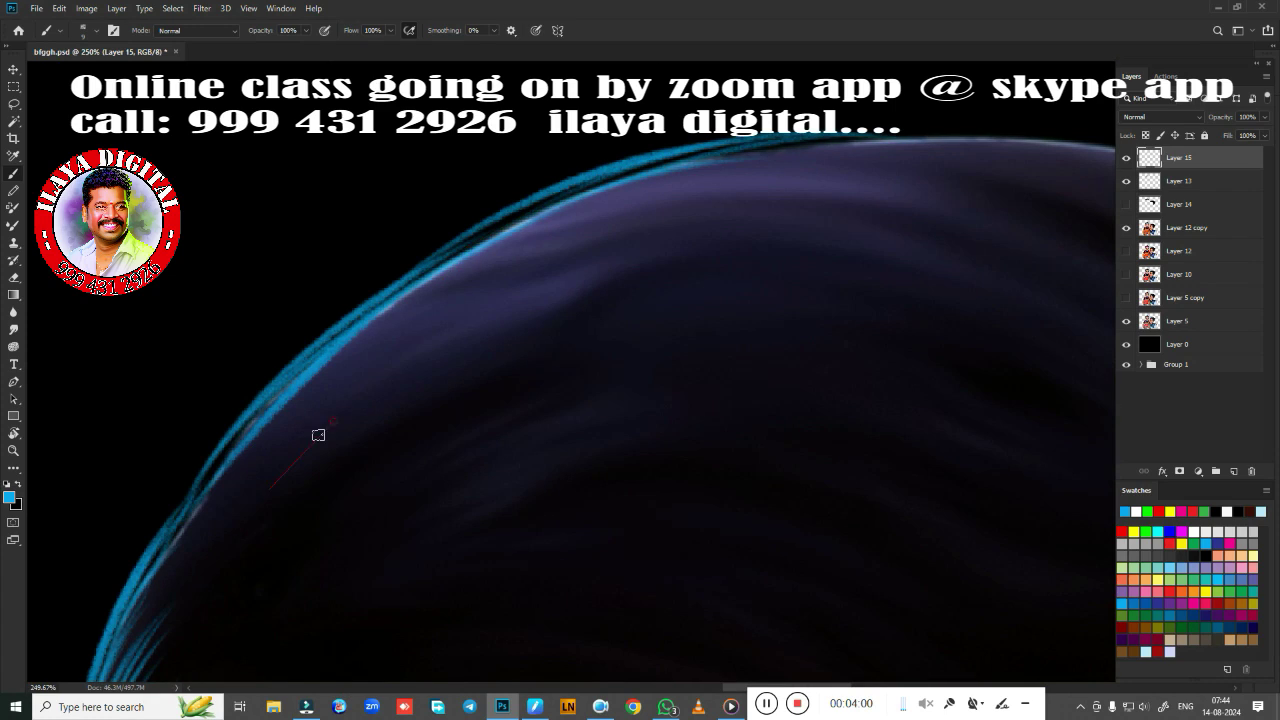
left_click_drag(300, 465, 520, 332)
mouse_move(370, 400)
left_mouse_down()
mouse_move(474, 303)
mouse_move(718, 230)
left_mouse_up()
mouse_move(550, 268)
left_mouse_down()
mouse_move(760, 215)
mouse_move(844, 215)
left_mouse_up()
left_click_drag(565, 235, 812, 178)
left_click_drag(370, 340, 586, 224)
Paint blue strands across the dark hair and just above the forehead
left_click_drag(484, 427, 400, 314)
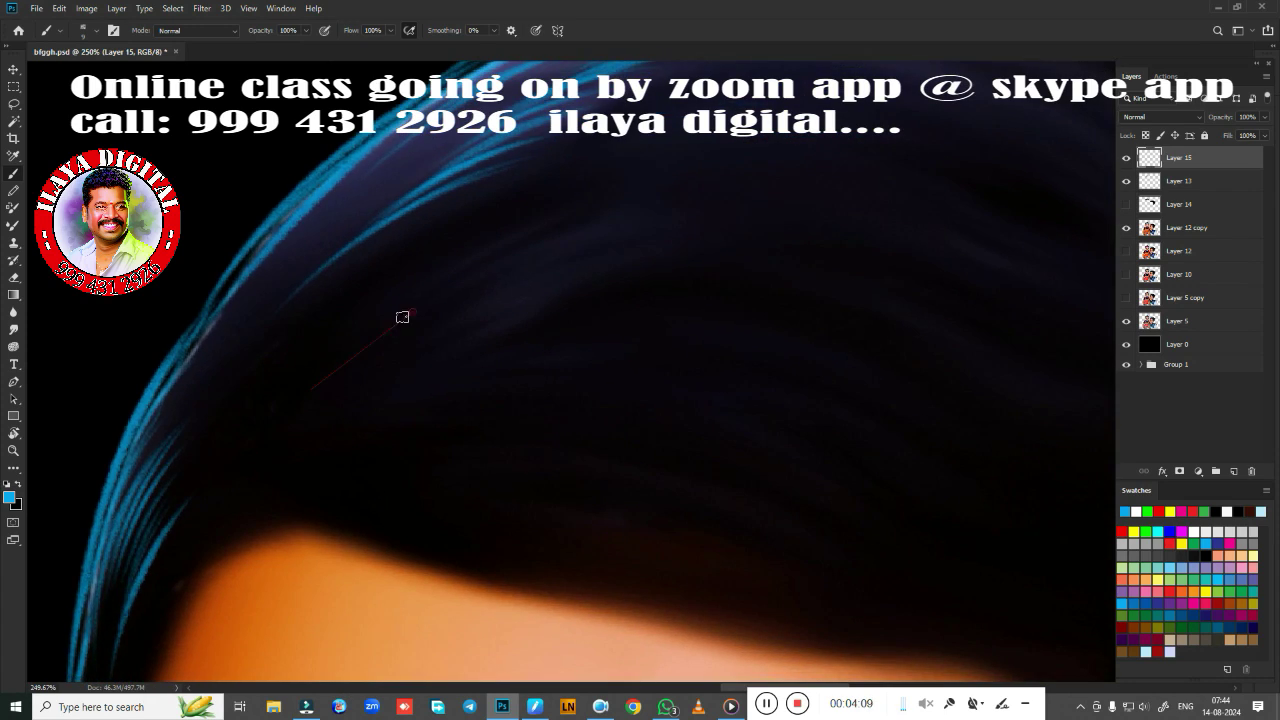
mouse_move(337, 371)
left_mouse_down()
mouse_move(486, 251)
mouse_move(644, 204)
left_mouse_up()
left_click_drag(430, 282, 673, 194)
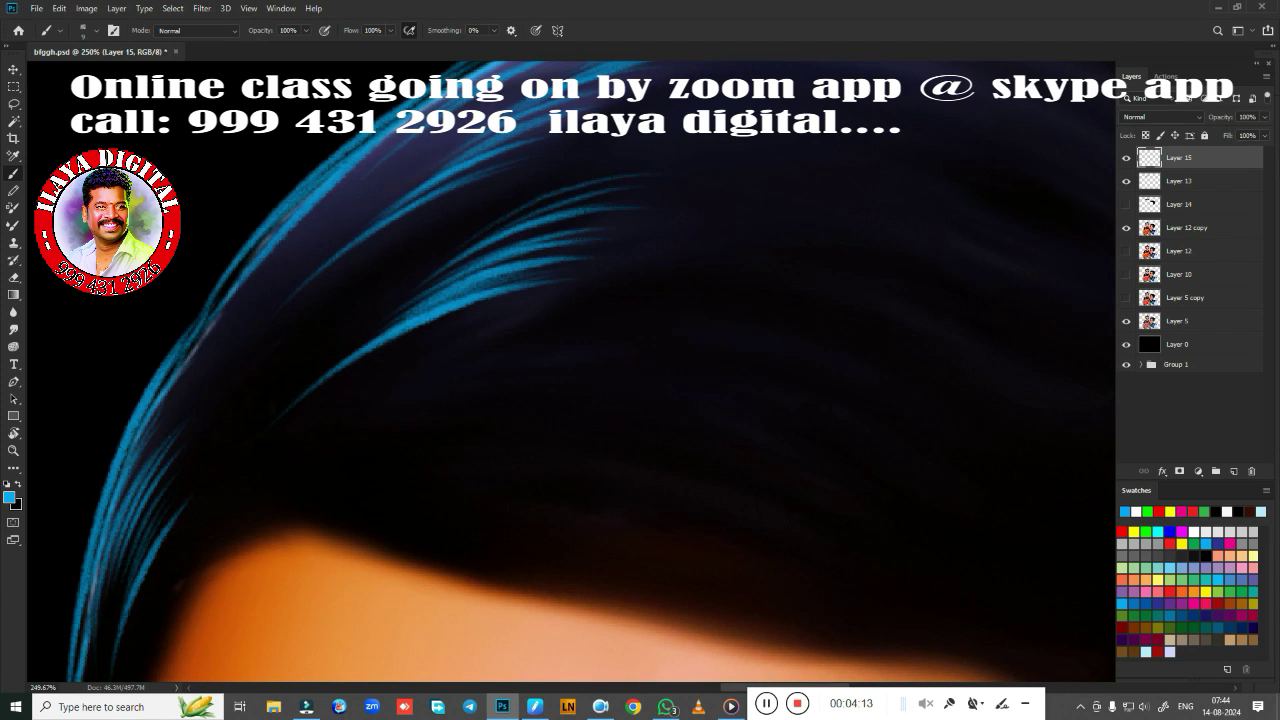
left_click_drag(440, 255, 747, 170)
scroll(747, 170, "down", 3)
left_click_drag(300, 338, 540, 292)
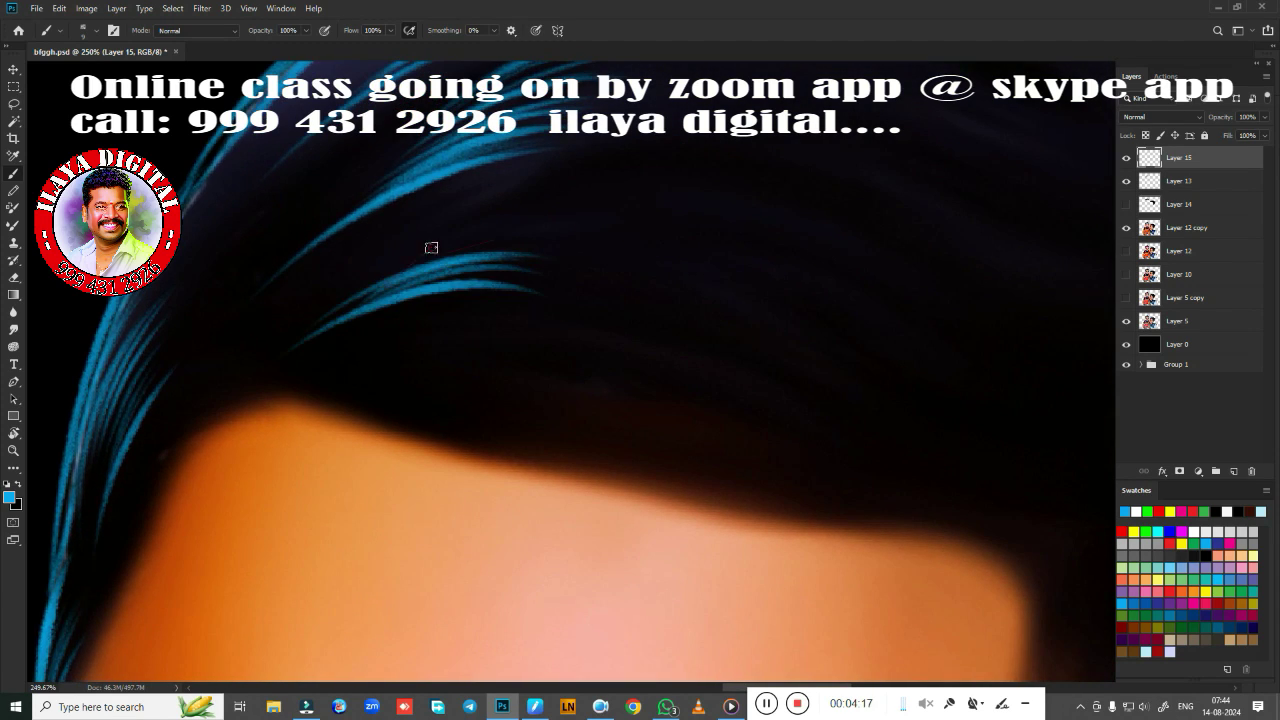
left_click_drag(400, 280, 600, 203)
left_click_drag(434, 244, 662, 185)
Add more curved blue strands sweeping across the middle of the dark hair
scroll(694, 254, "right", 1)
left_click_drag(286, 369, 565, 370)
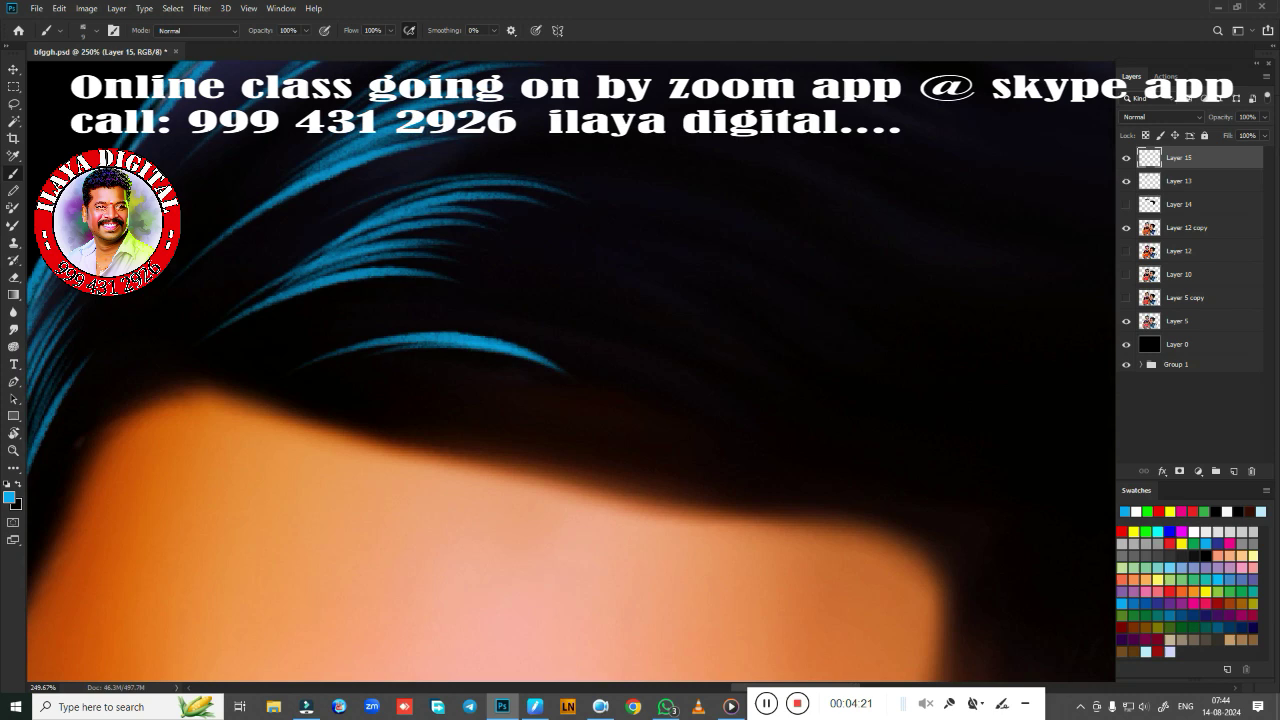
left_click_drag(400, 356, 575, 390)
mouse_move(440, 386)
left_mouse_down()
mouse_move(609, 414)
mouse_move(640, 450)
left_mouse_up()
mouse_move(358, 171)
left_mouse_down()
mouse_move(218, 471)
mouse_move(337, 486)
left_mouse_up()
left_click_drag(310, 400, 700, 482)
left_click_drag(440, 450, 740, 466)
left_click_drag(530, 460, 752, 470)
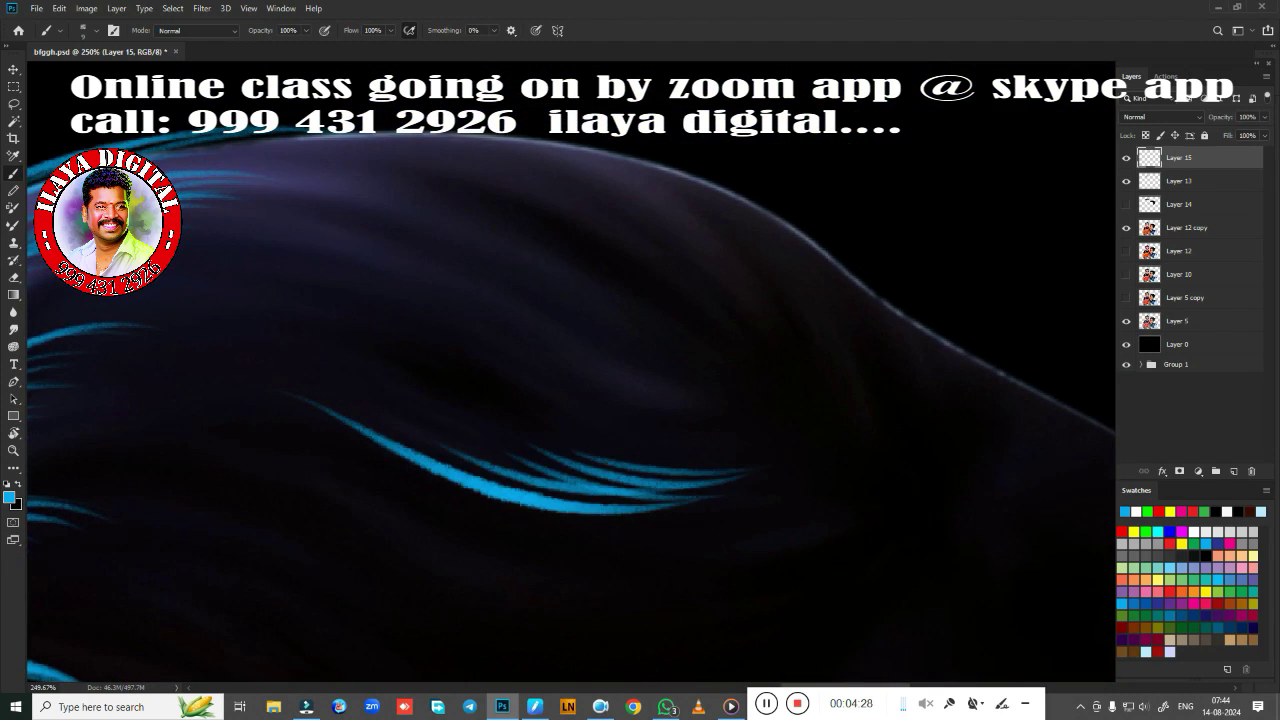
mouse_move(460, 490)
left_mouse_down()
mouse_move(526, 509)
mouse_move(583, 563)
mouse_move(717, 437)
left_mouse_up()
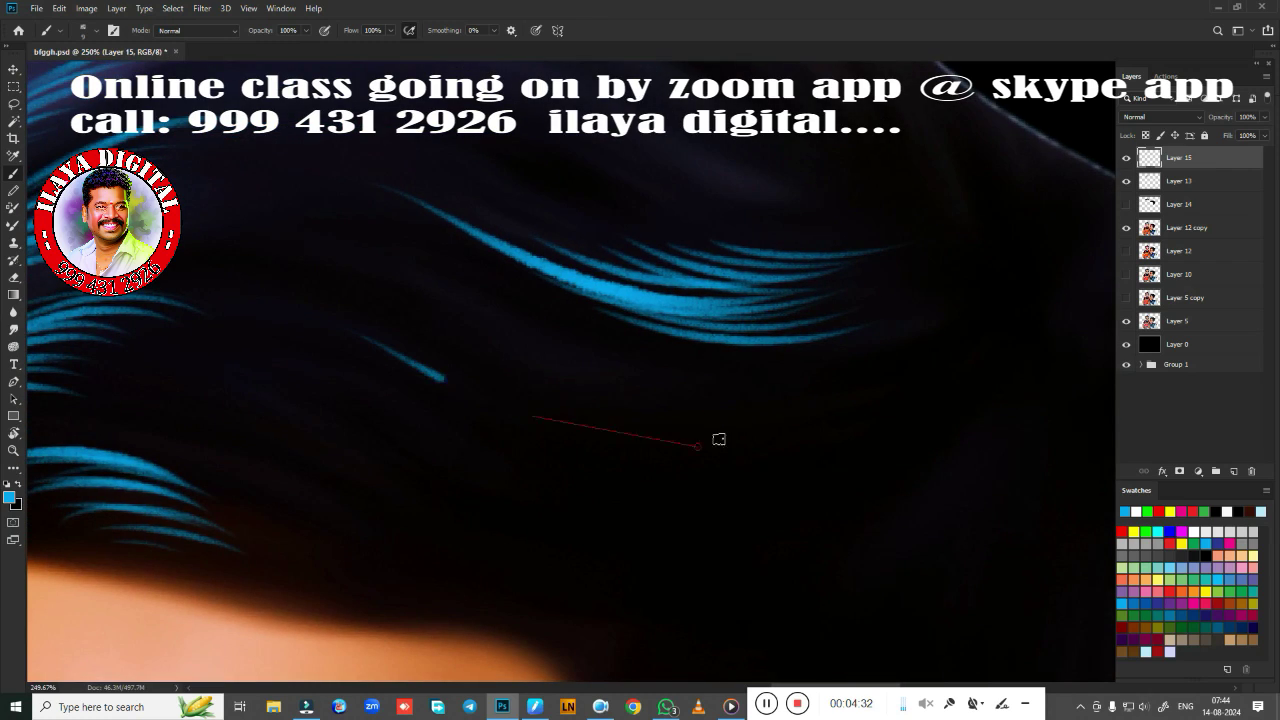
left_click_drag(500, 380, 740, 408)
left_click_drag(560, 396, 800, 378)
Paint a few more blue strands above the forehead, then check them along the hairline
scroll(440, 346, "down", 3)
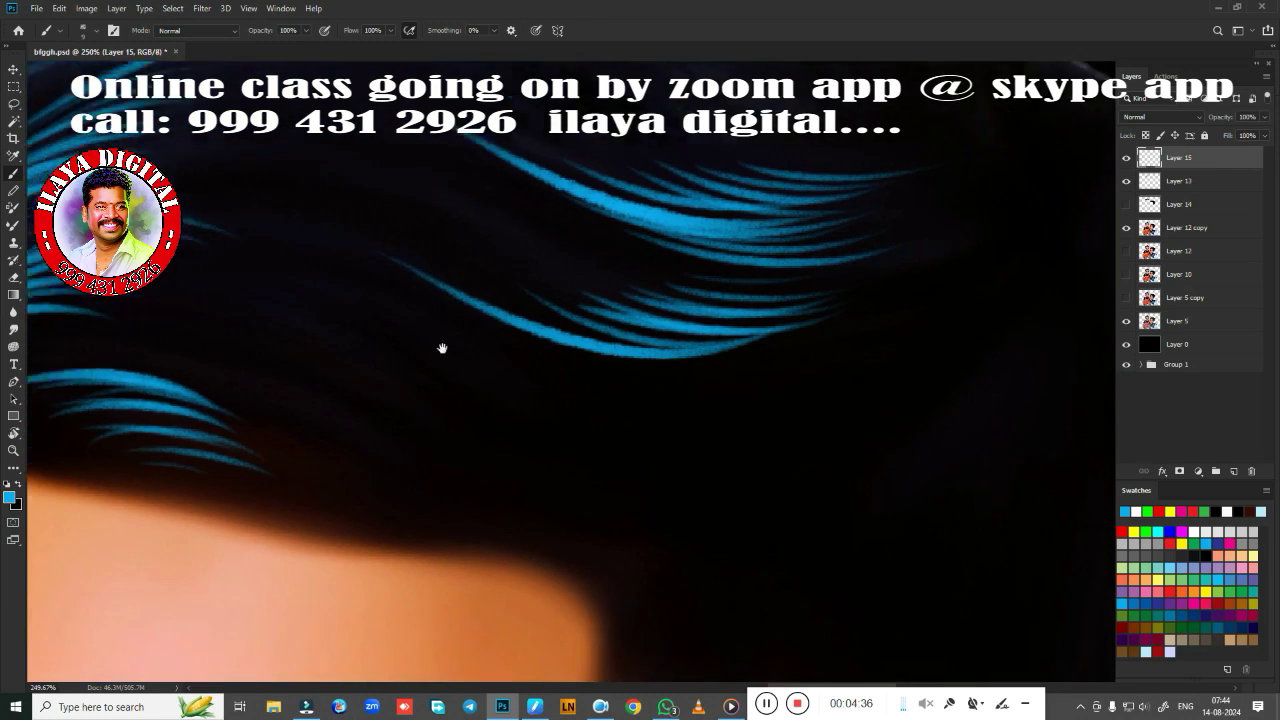
left_click_drag(740, 345, 517, 323)
mouse_move(770, 320)
left_mouse_down()
mouse_move(560, 308)
mouse_move(804, 285)
mouse_move(604, 298)
left_mouse_up()
left_click_drag(470, 380, 727, 355)
scroll(625, 475, "down", 2)
scroll(625, 475, "up", 1)
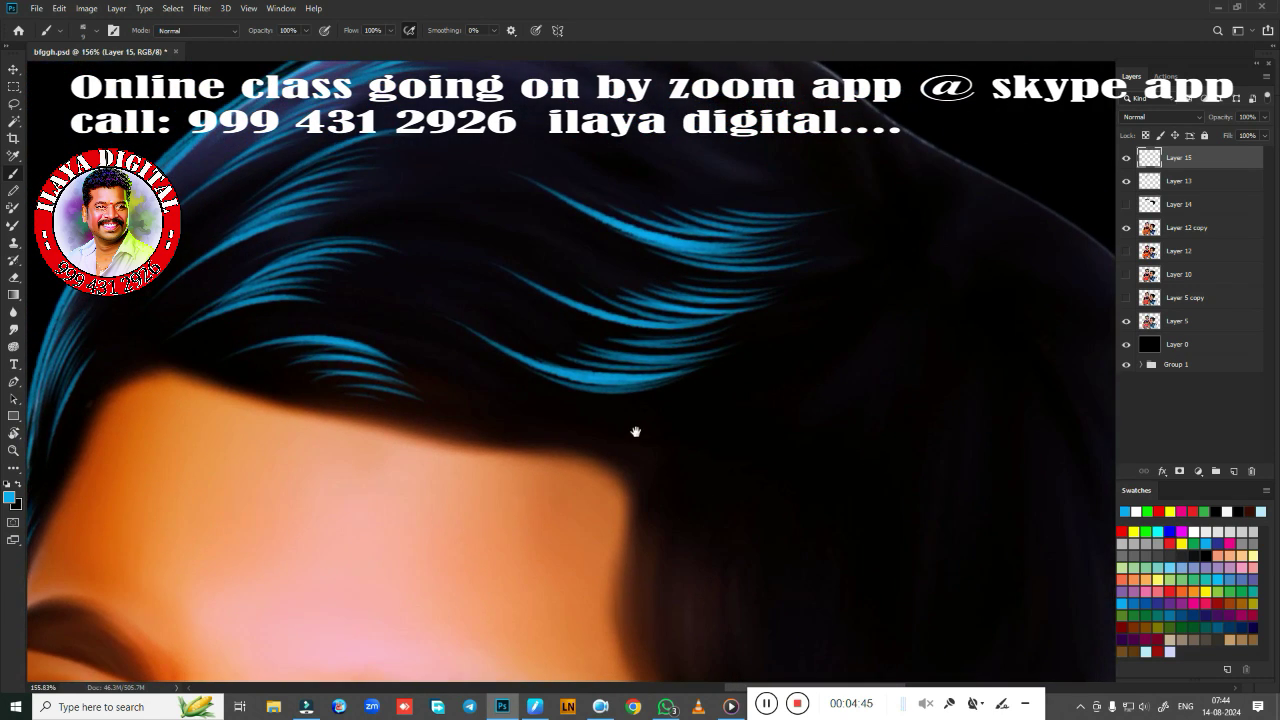
scroll(629, 420, "down", 2)
scroll(569, 271, "up", 3)
left_click_drag(644, 356, 809, 380)
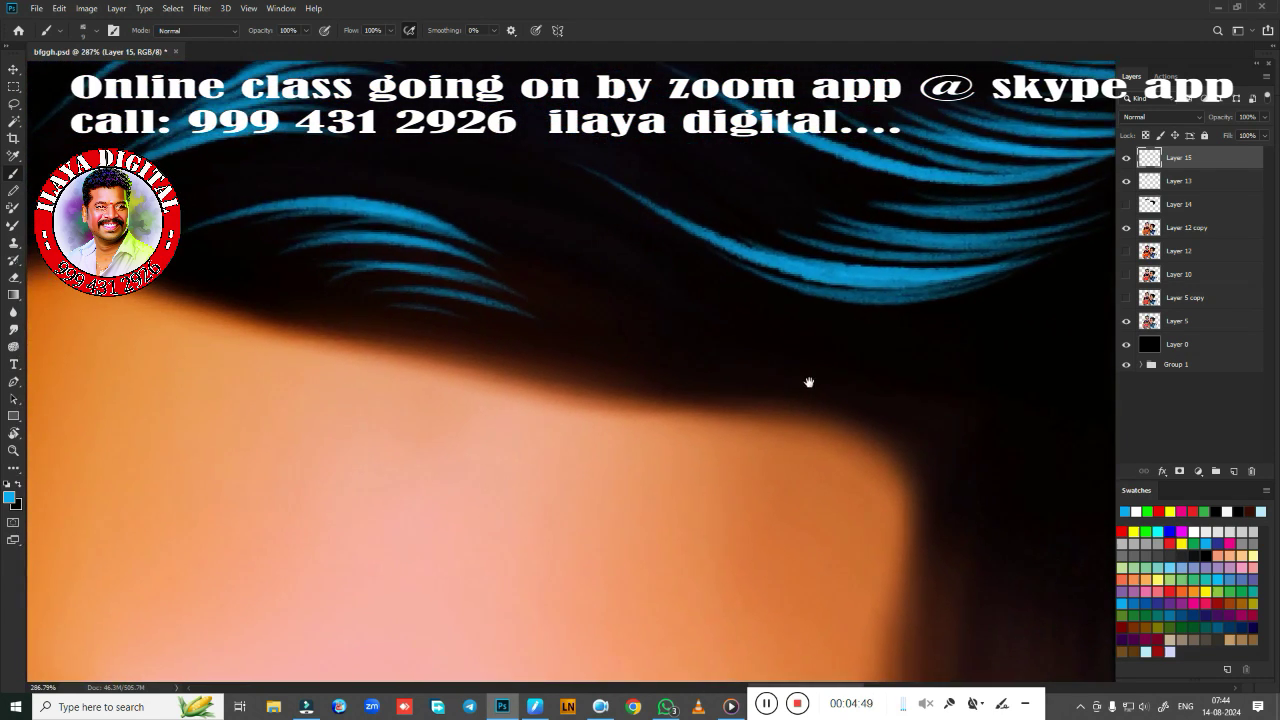
left_click_drag(561, 409, 363, 446)
scroll(277, 314, "up", 2)
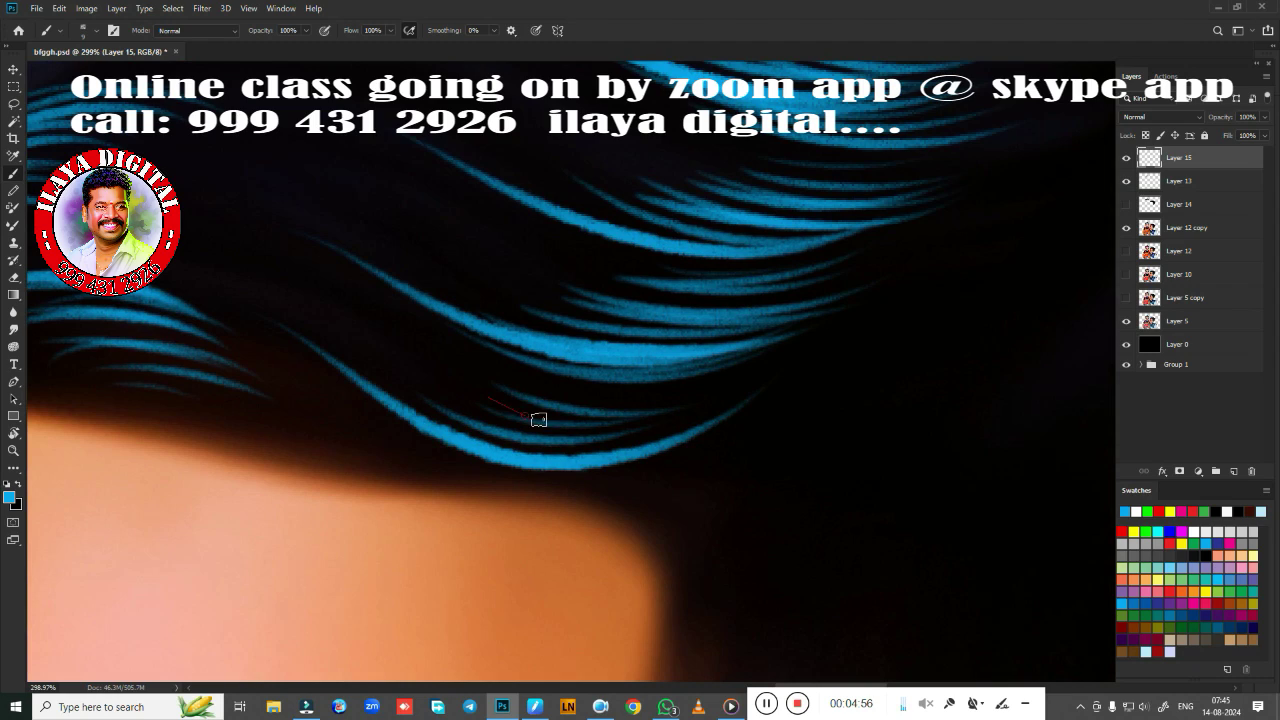
Paint blue strands along the lower hair edge and fill in above the forehead
left_click_drag(538, 420, 680, 408)
left_click_drag(509, 443, 665, 430)
left_click_drag(465, 424, 660, 444)
left_click_drag(497, 391, 705, 392)
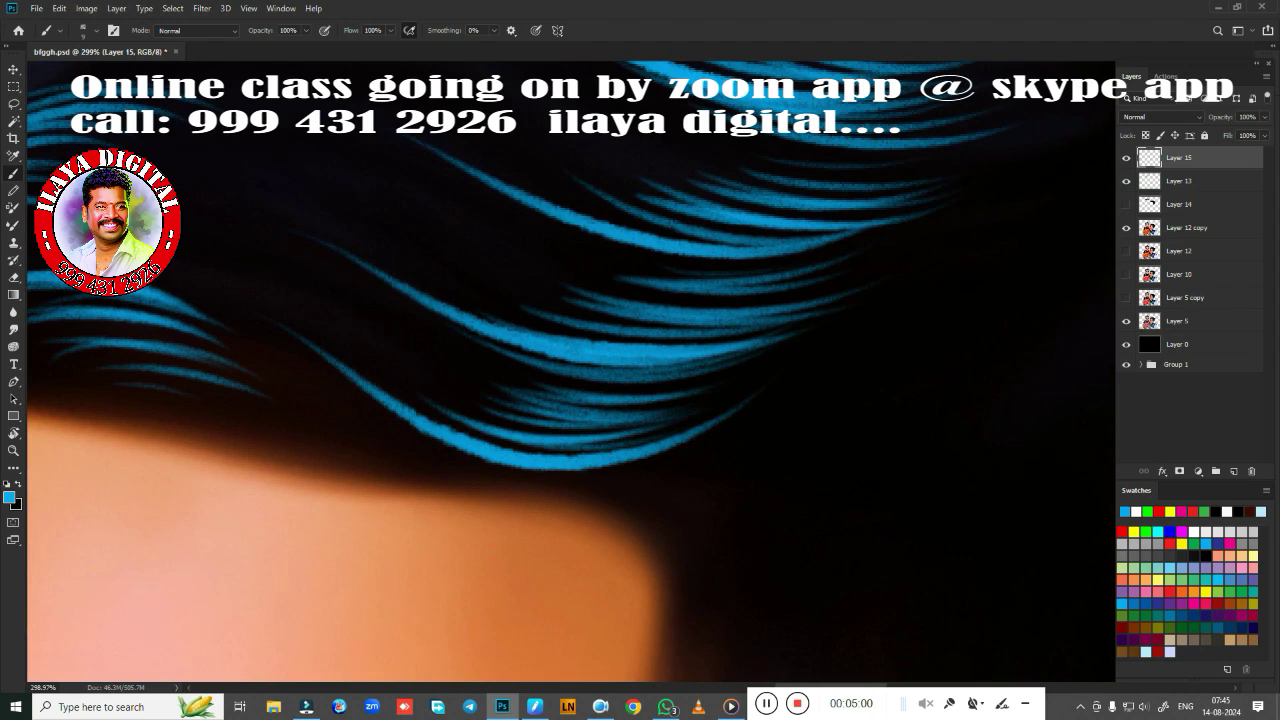
left_click_drag(360, 415, 700, 470)
left_click_drag(442, 446, 680, 484)
left_click_drag(406, 456, 728, 500)
left_click_drag(418, 422, 744, 496)
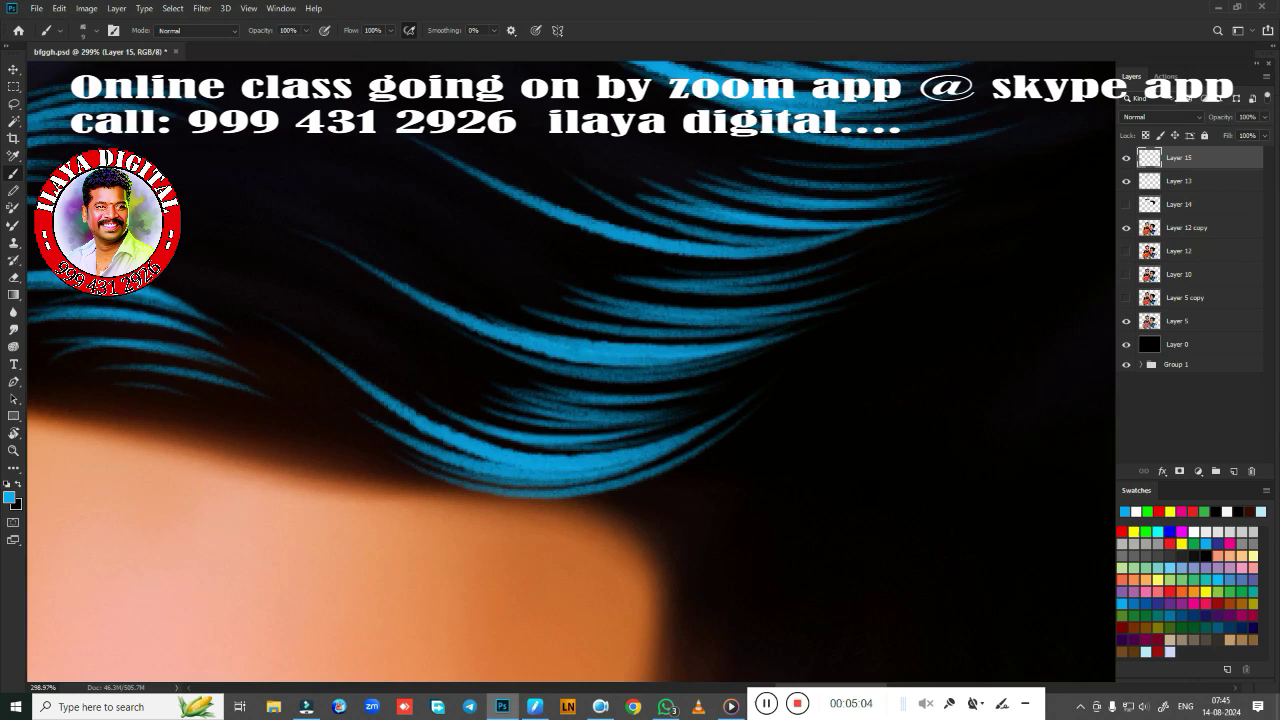
scroll(549, 514, "up", 3)
scroll(549, 514, "up", 3)
scroll(486, 531, "up", 3)
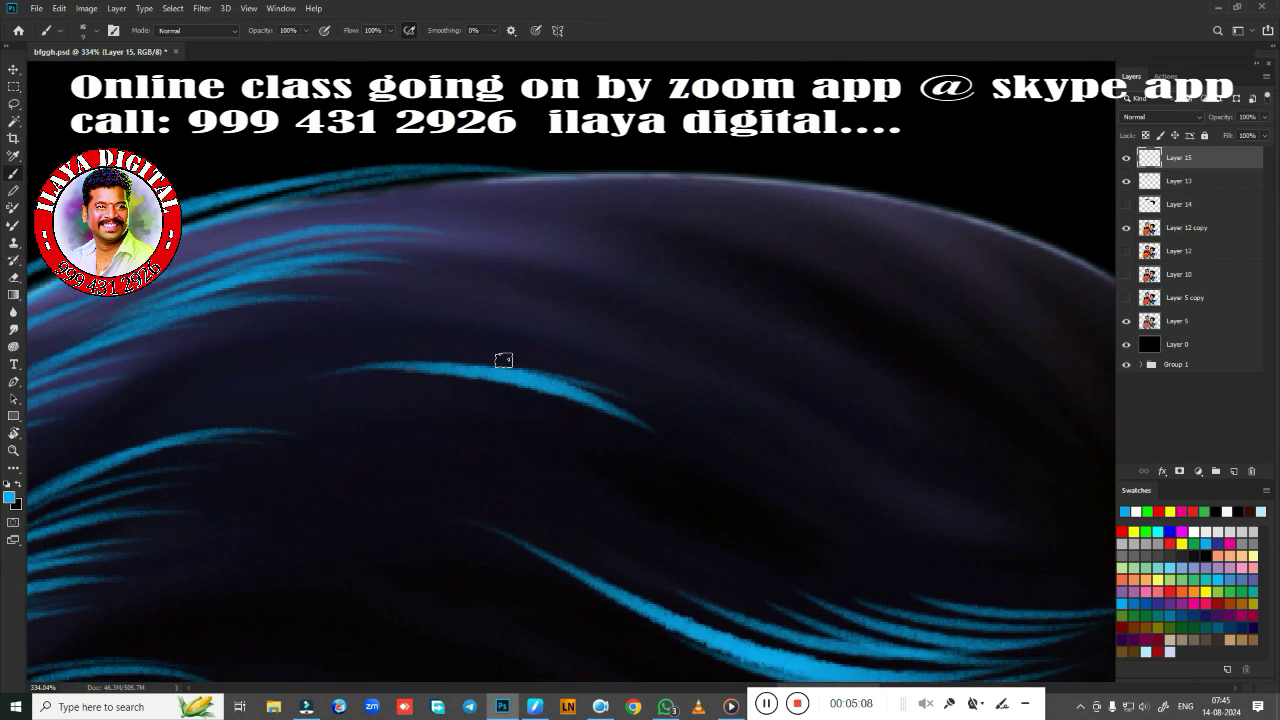
Add blue highlight strands across the upper hair and along the head's top edge
mouse_move(503, 360)
left_mouse_down()
mouse_move(715, 455)
mouse_move(766, 410)
left_mouse_up()
left_click_drag(580, 345, 822, 408)
left_click_drag(640, 330, 894, 402)
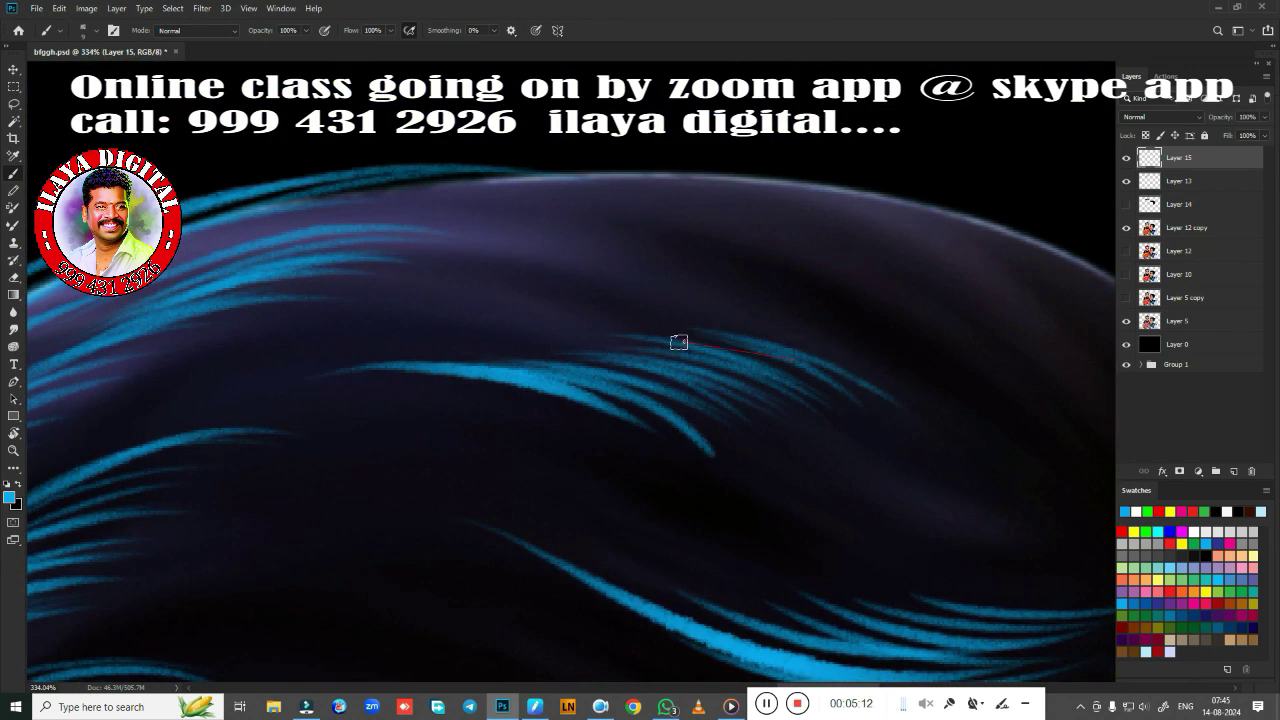
left_click_drag(679, 342, 905, 396)
scroll(688, 486, "up", 4)
left_click_drag(402, 410, 708, 438)
mouse_move(498, 376)
left_mouse_down()
mouse_move(758, 426)
mouse_move(786, 396)
left_mouse_up()
left_click_drag(504, 348, 780, 388)
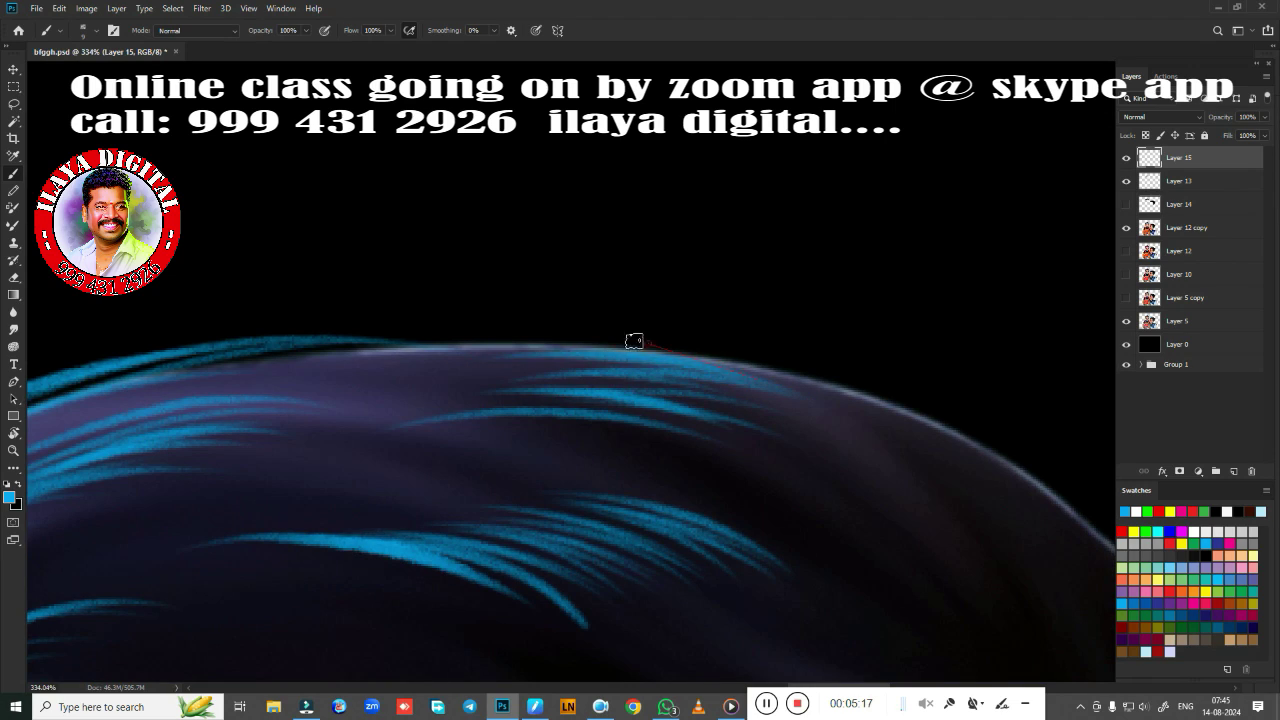
left_click_drag(634, 341, 770, 380)
left_click_drag(140, 345, 480, 368)
scroll(700, 435, "right", 5)
left_click_drag(380, 310, 690, 450)
left_click_drag(500, 370, 690, 500)
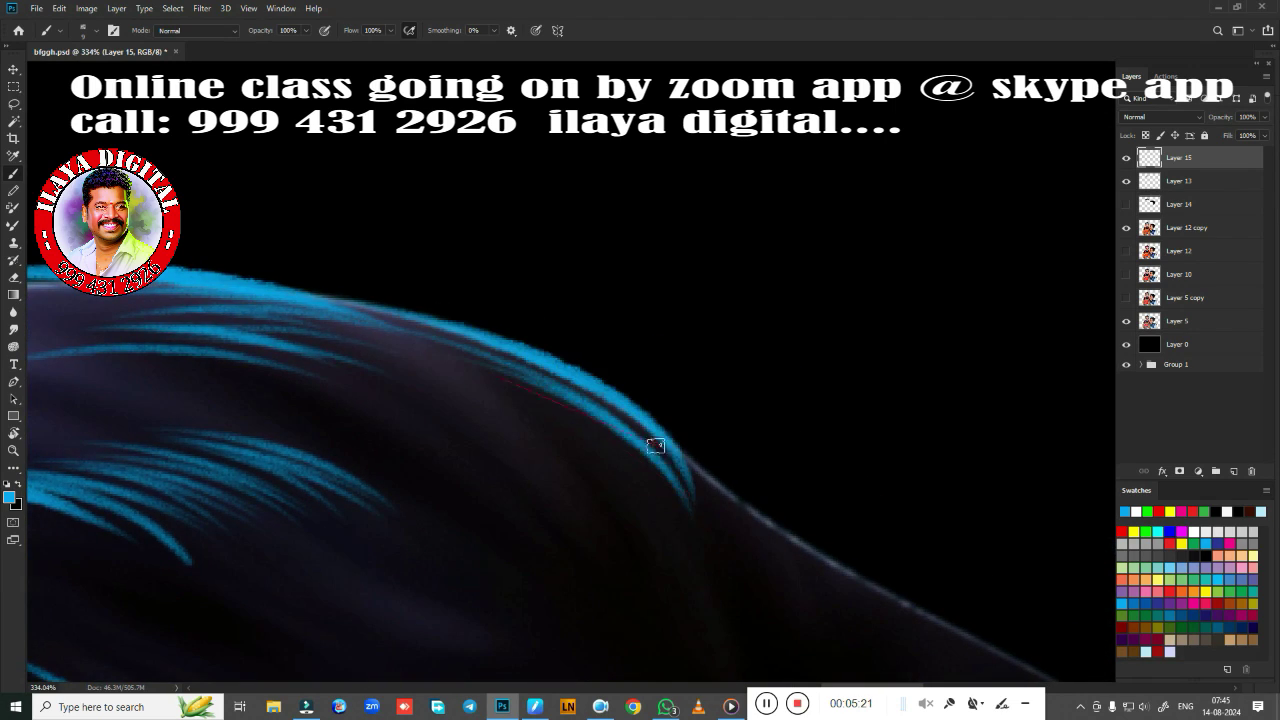
Paint blue highlight strands through the middle hair and along its right curve
left_click_drag(655, 445, 845, 265)
left_click_drag(485, 485, 770, 412)
left_click_drag(560, 482, 718, 440)
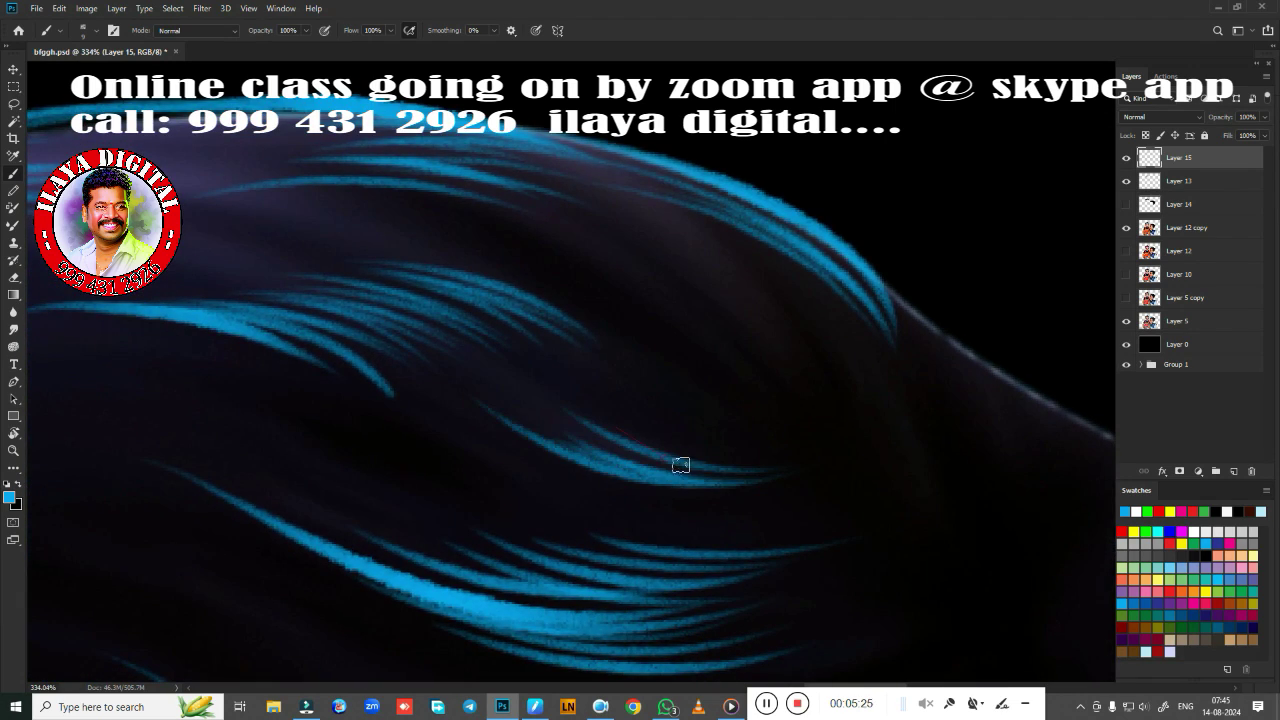
left_click_drag(605, 470, 840, 420)
left_click_drag(690, 440, 885, 398)
left_click_drag(640, 420, 865, 340)
left_click_drag(490, 505, 795, 435)
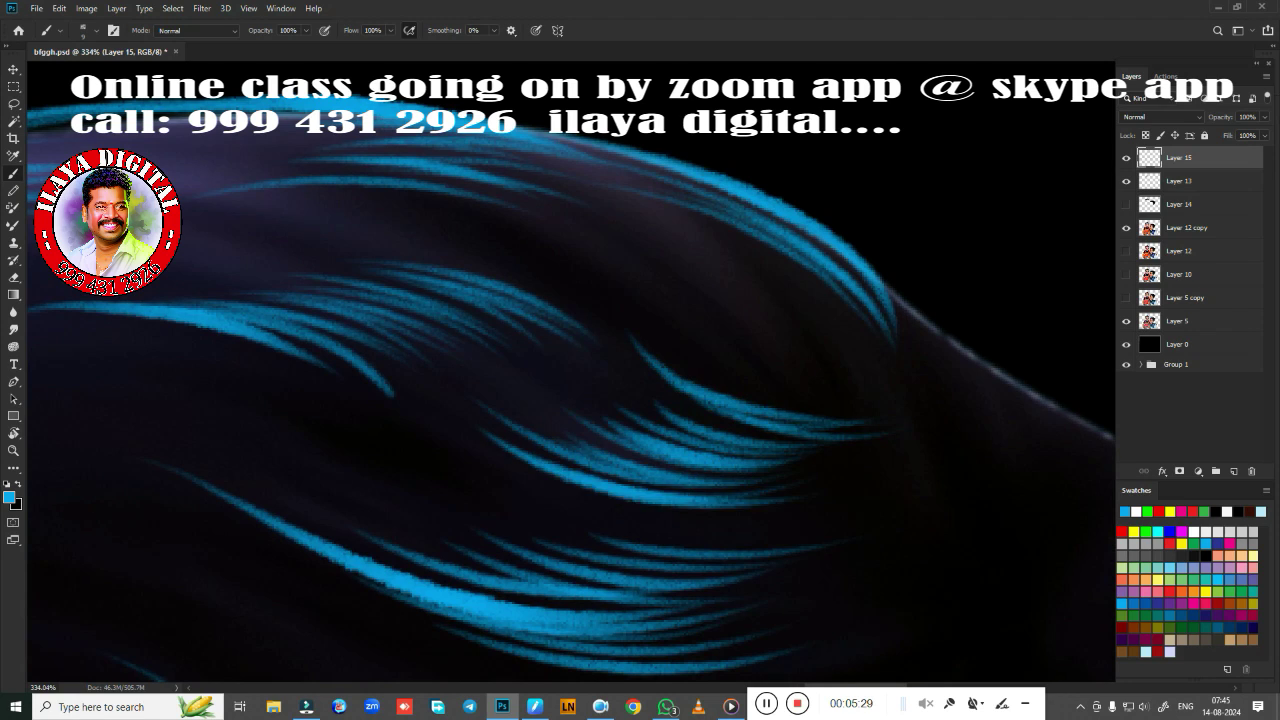
mouse_move(600, 255)
left_mouse_down()
mouse_move(500, 414)
mouse_move(700, 495)
left_mouse_up()
left_click_drag(590, 458, 660, 531)
mouse_move(520, 462)
left_mouse_down()
mouse_move(669, 414)
mouse_move(826, 603)
left_mouse_up()
left_click_drag(775, 455, 862, 661)
Paint thin blue strands along the lower and front hairline of the boy's hair
scroll(783, 271, "down", 5)
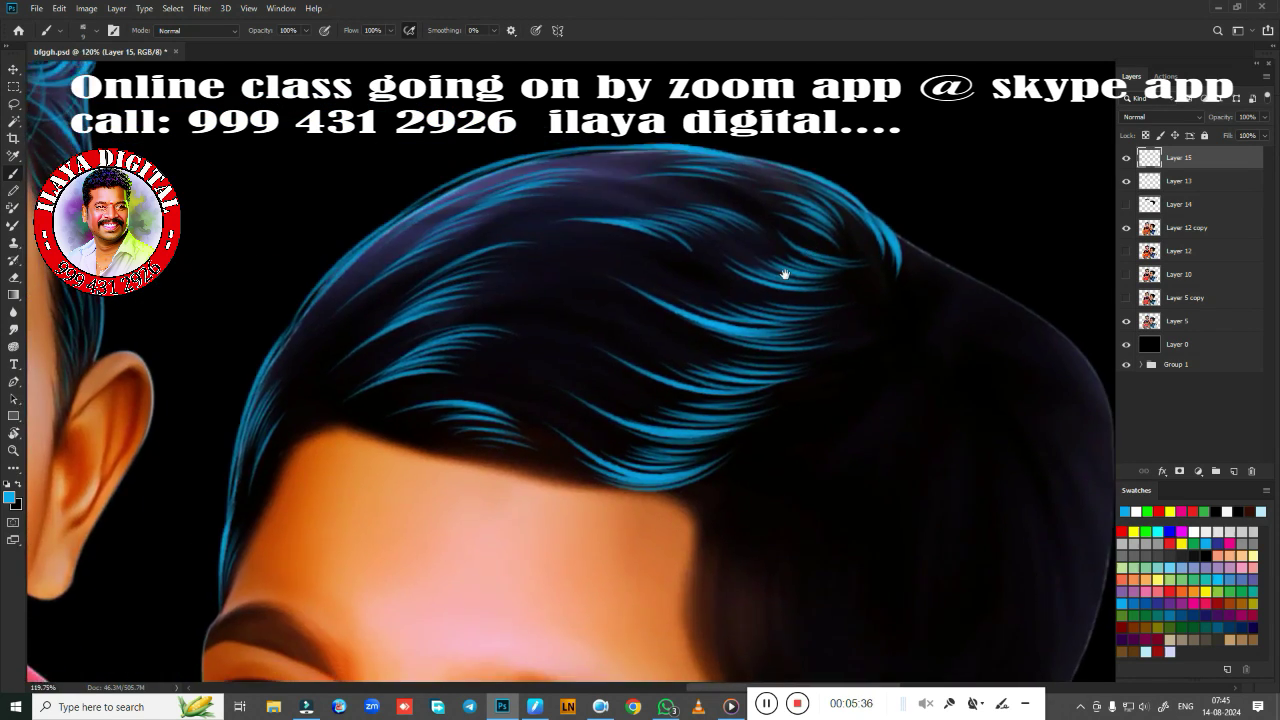
scroll(706, 394, "up", 4)
left_click_drag(540, 446, 948, 562)
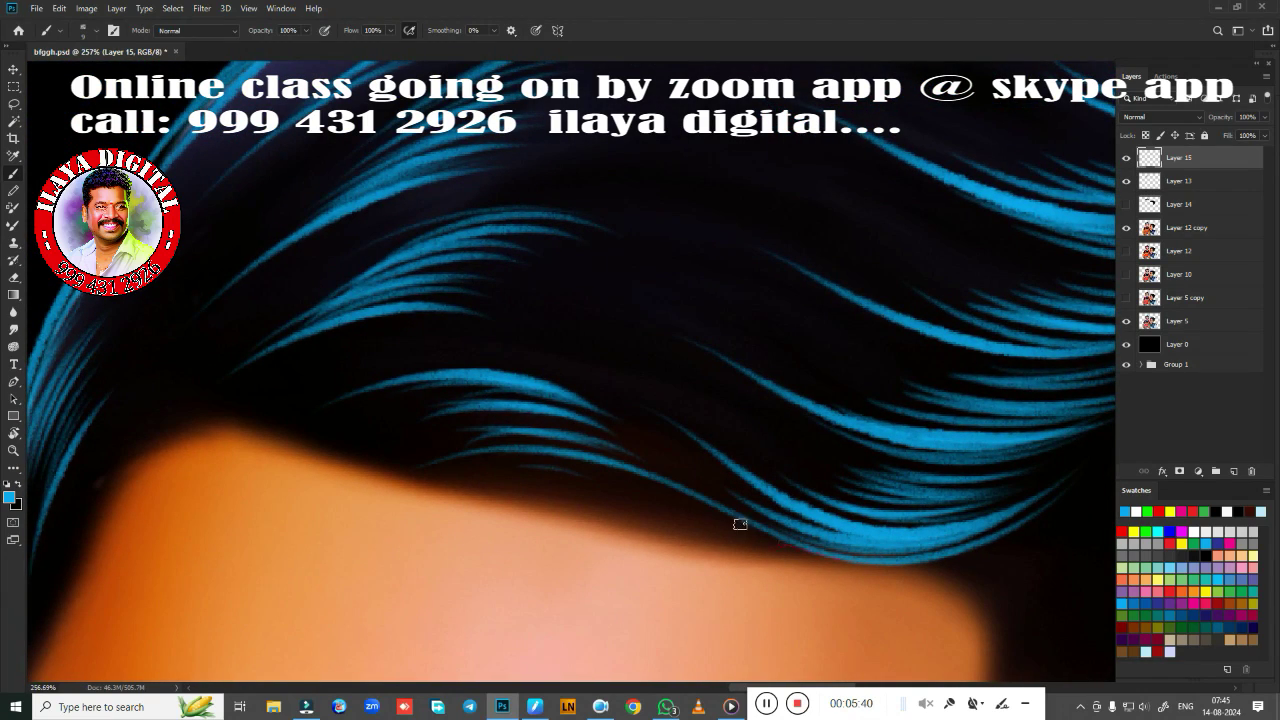
left_click_drag(435, 460, 782, 540)
left_click_drag(560, 380, 720, 530)
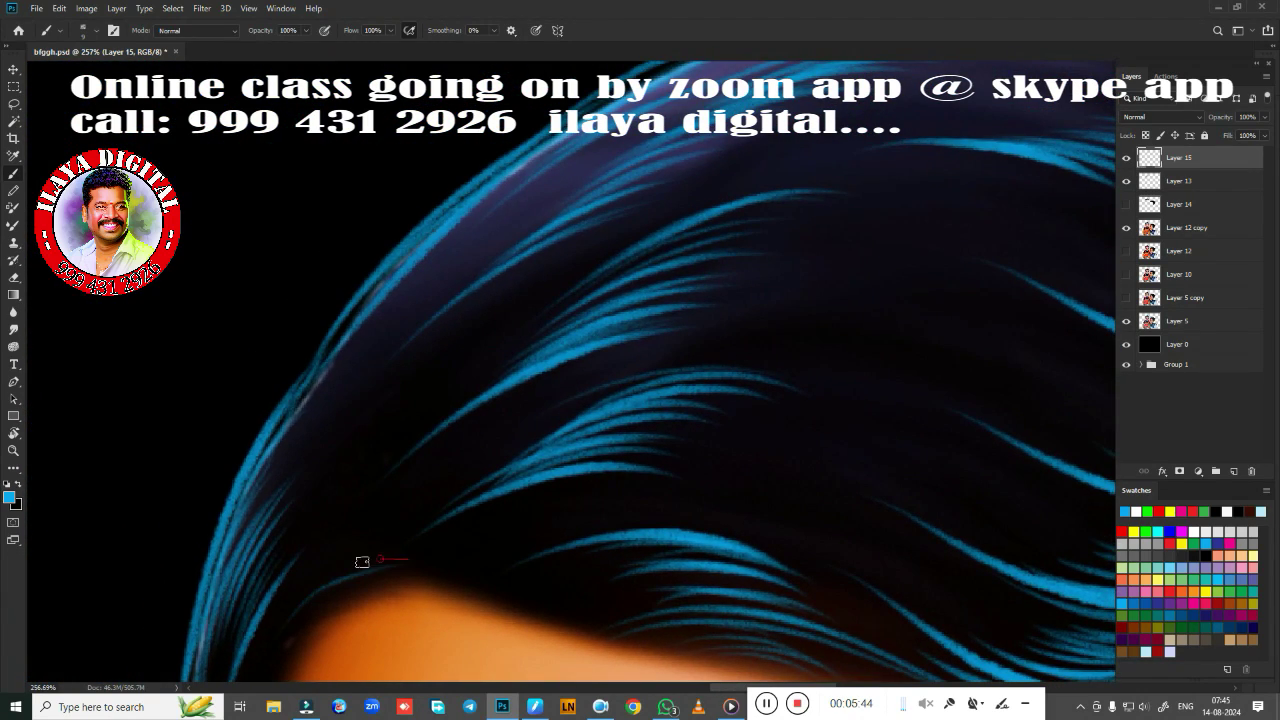
left_click_drag(318, 566, 416, 482)
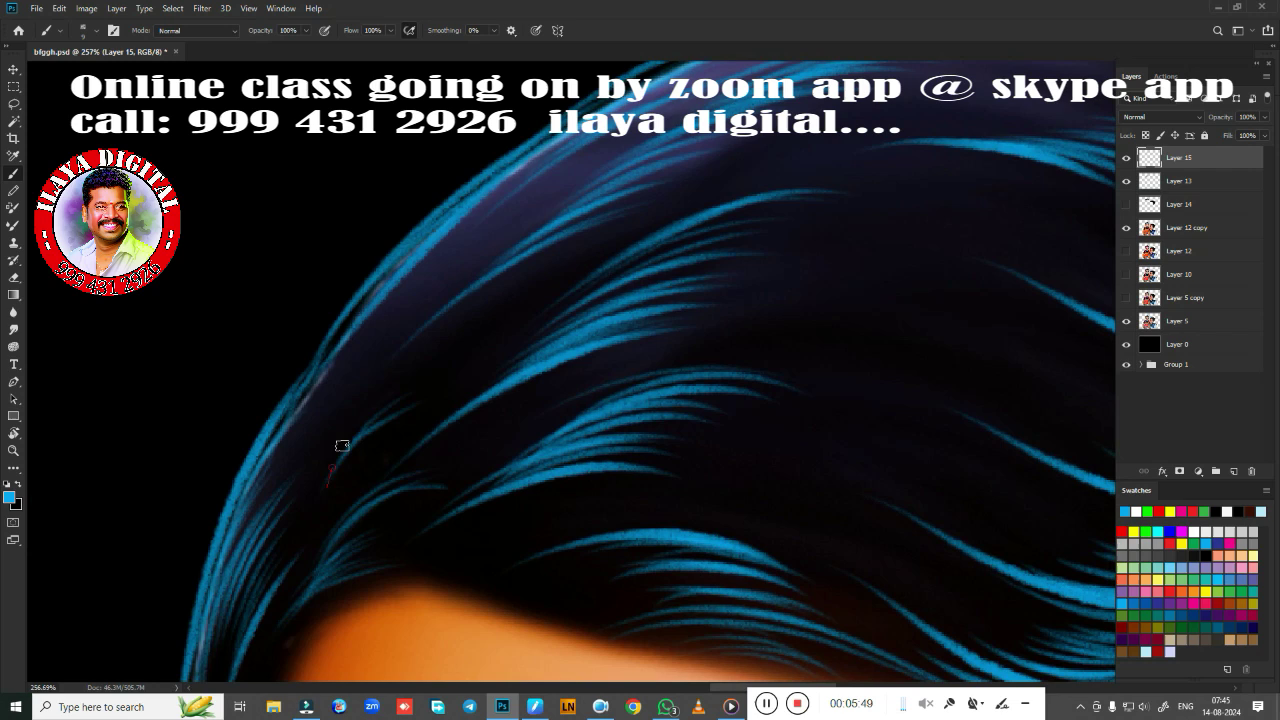
mouse_move(342, 445)
left_mouse_down()
mouse_move(512, 306)
mouse_move(132, 268)
left_mouse_up()
Paint thin blue strands across the upper, top and middle hair
left_click_drag(152, 372, 498, 272)
left_click_drag(326, 376, 708, 270)
left_click_drag(272, 390, 590, 472)
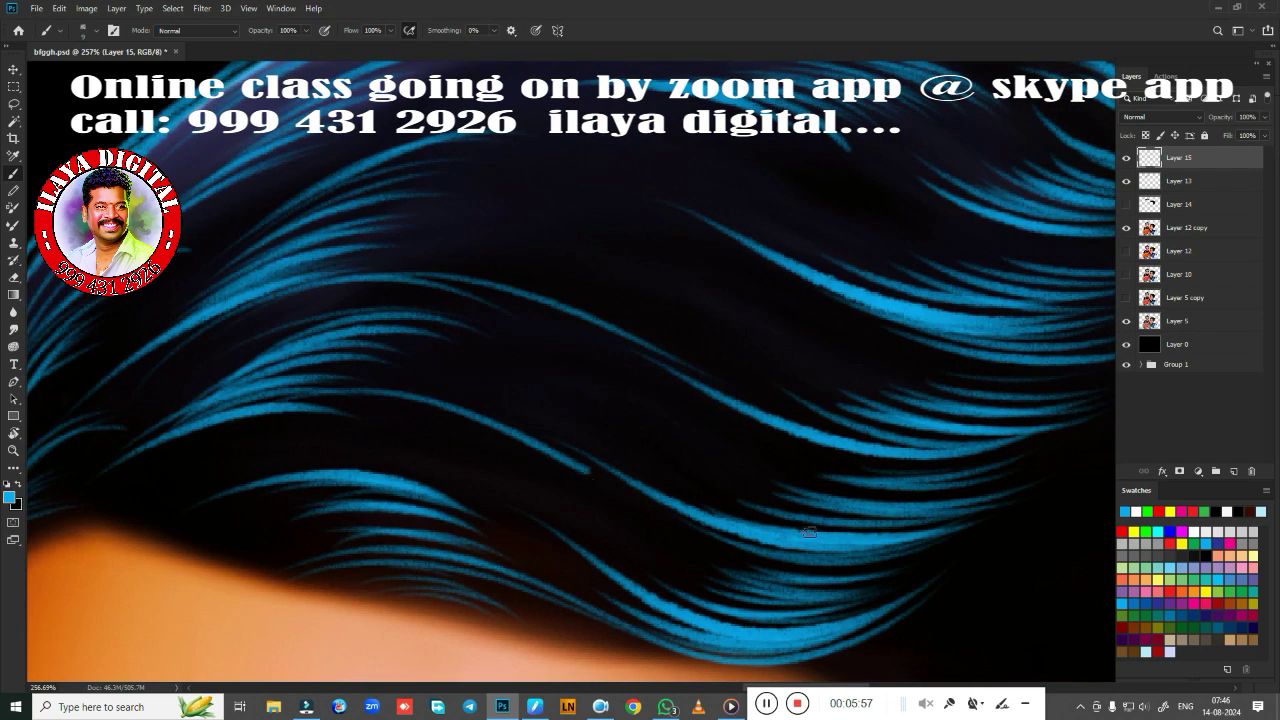
left_click_drag(810, 532, 557, 643)
left_click_drag(350, 495, 645, 385)
left_click_drag(332, 340, 562, 303)
left_click_drag(374, 330, 600, 275)
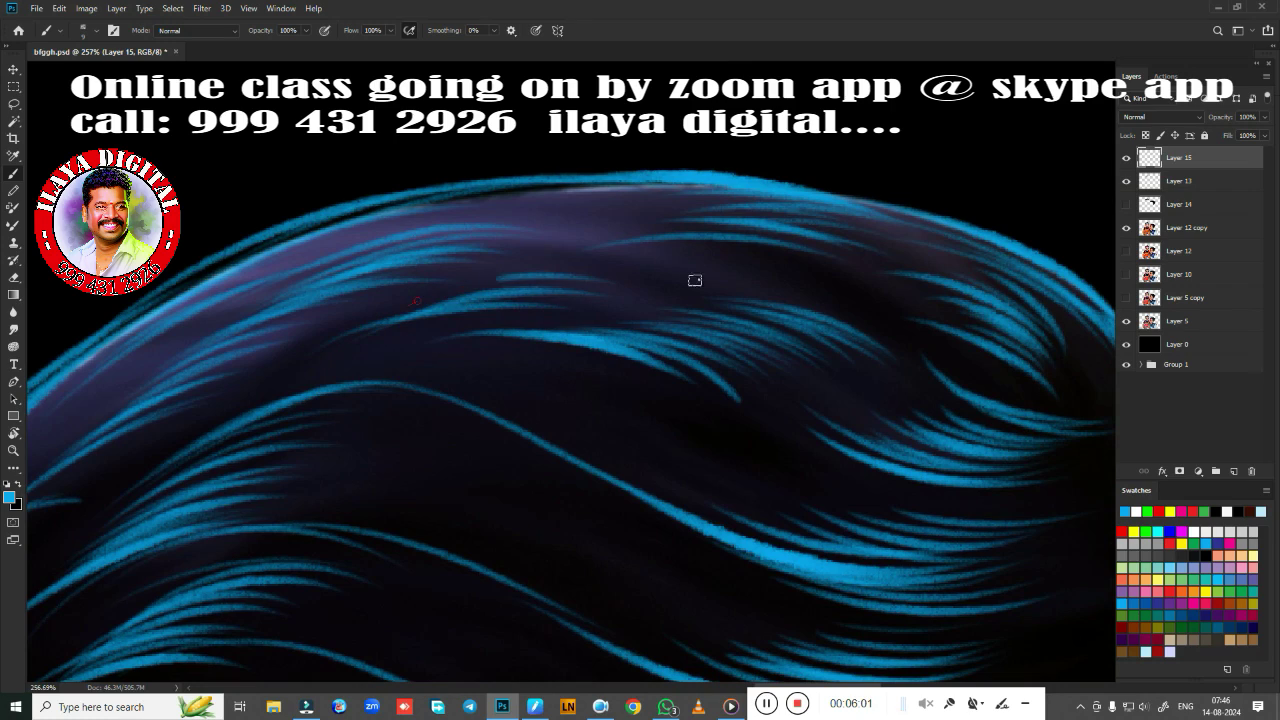
left_click(402, 308)
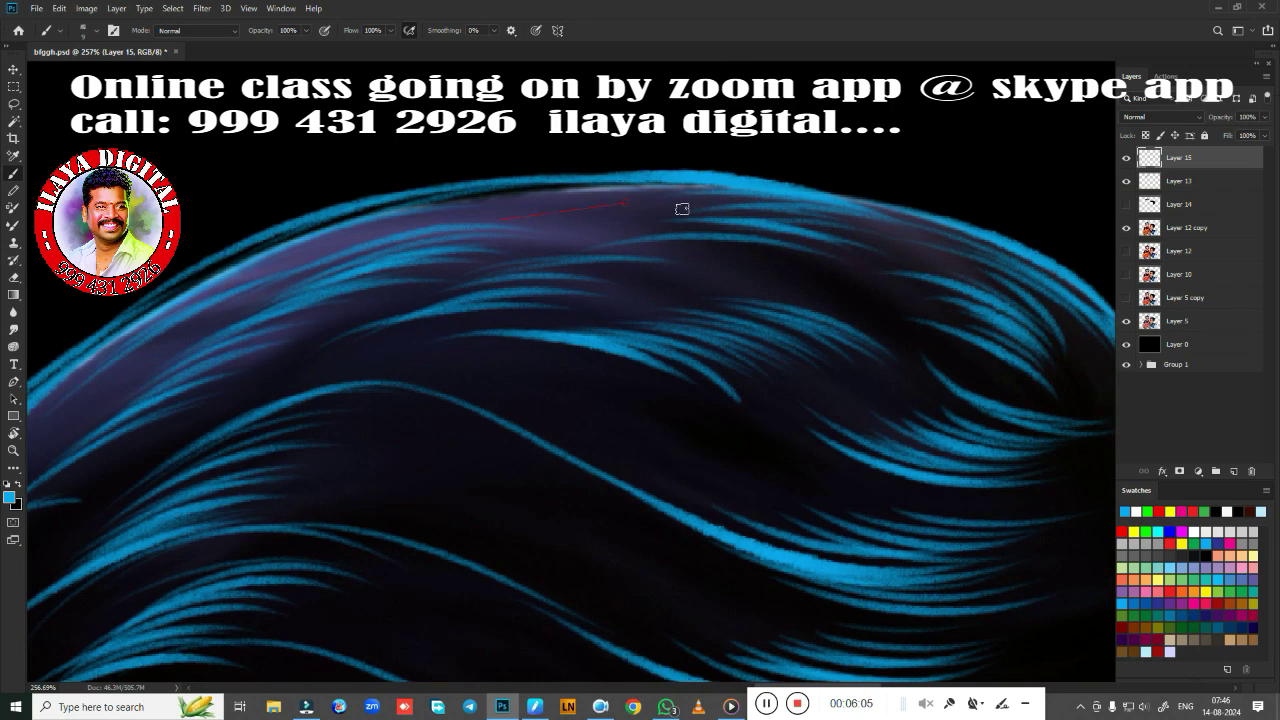
left_click_drag(682, 208, 436, 218)
mouse_move(403, 374)
left_mouse_down()
mouse_move(729, 451)
mouse_move(597, 405)
left_mouse_up()
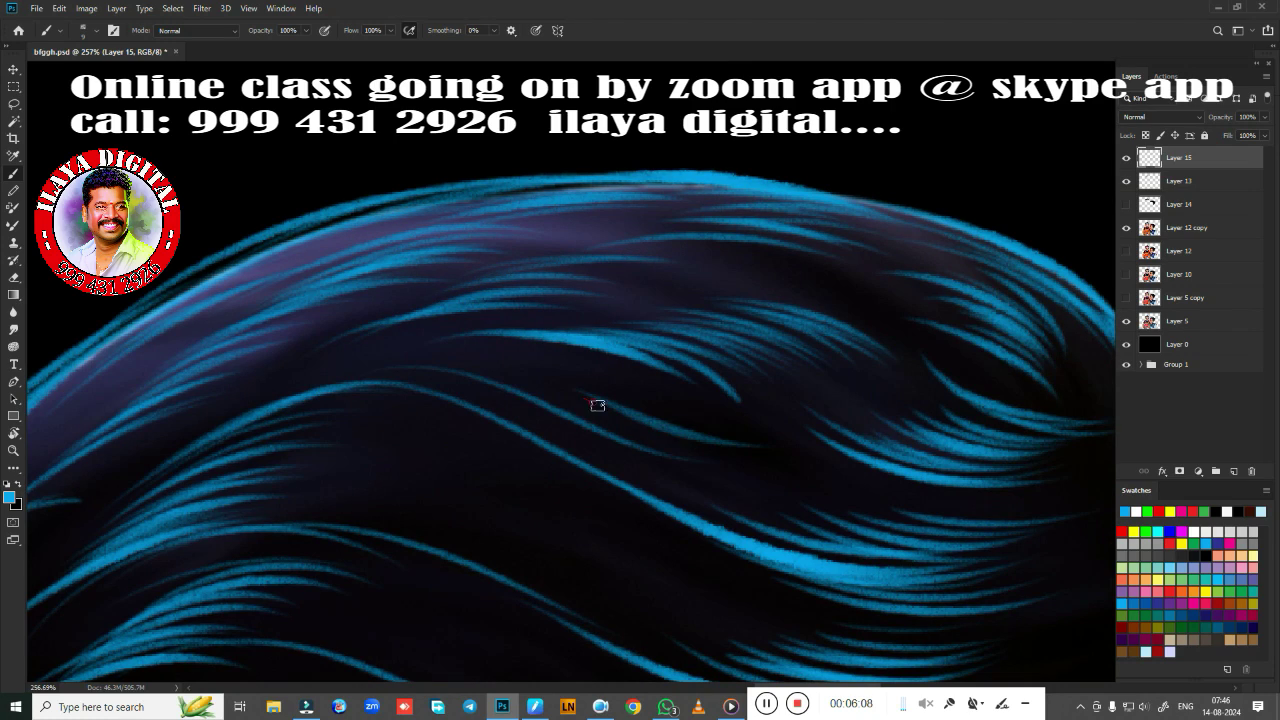
Add bright blue strands along and just above the forehead hairline
scroll(648, 405, "down", 5)
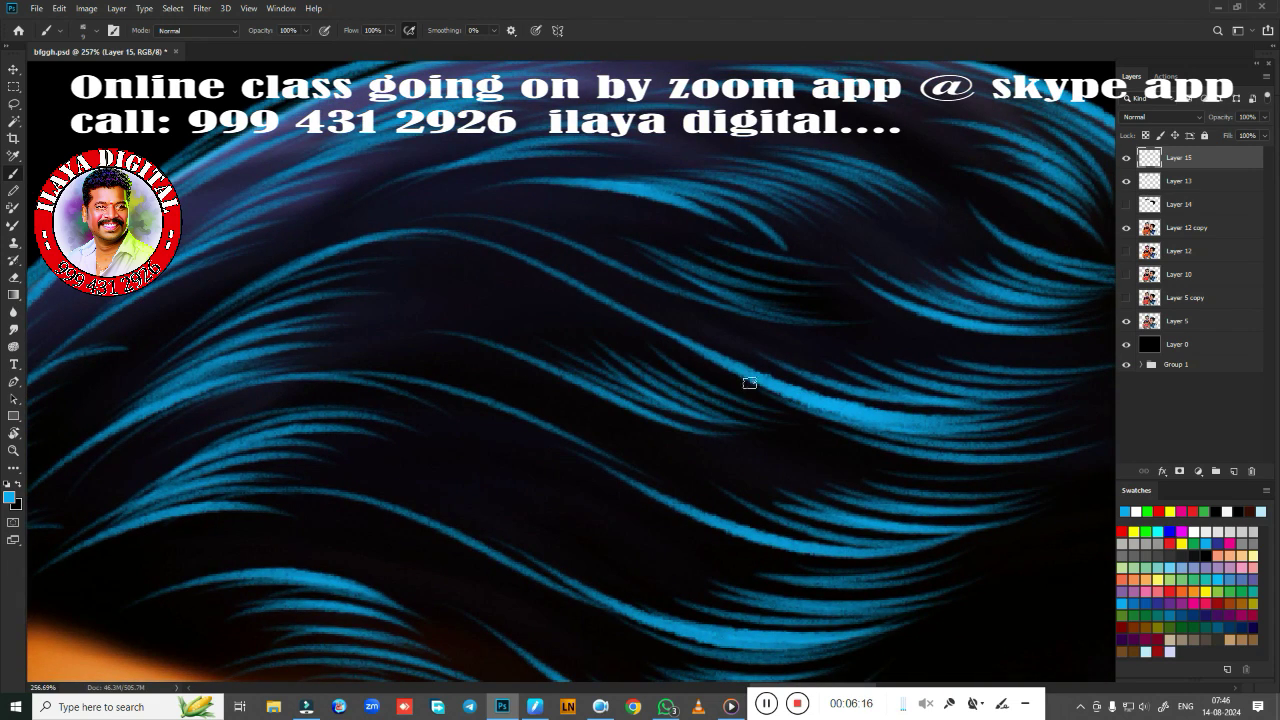
mouse_move(774, 428)
left_mouse_down()
mouse_move(664, 333)
mouse_move(789, 366)
left_mouse_up()
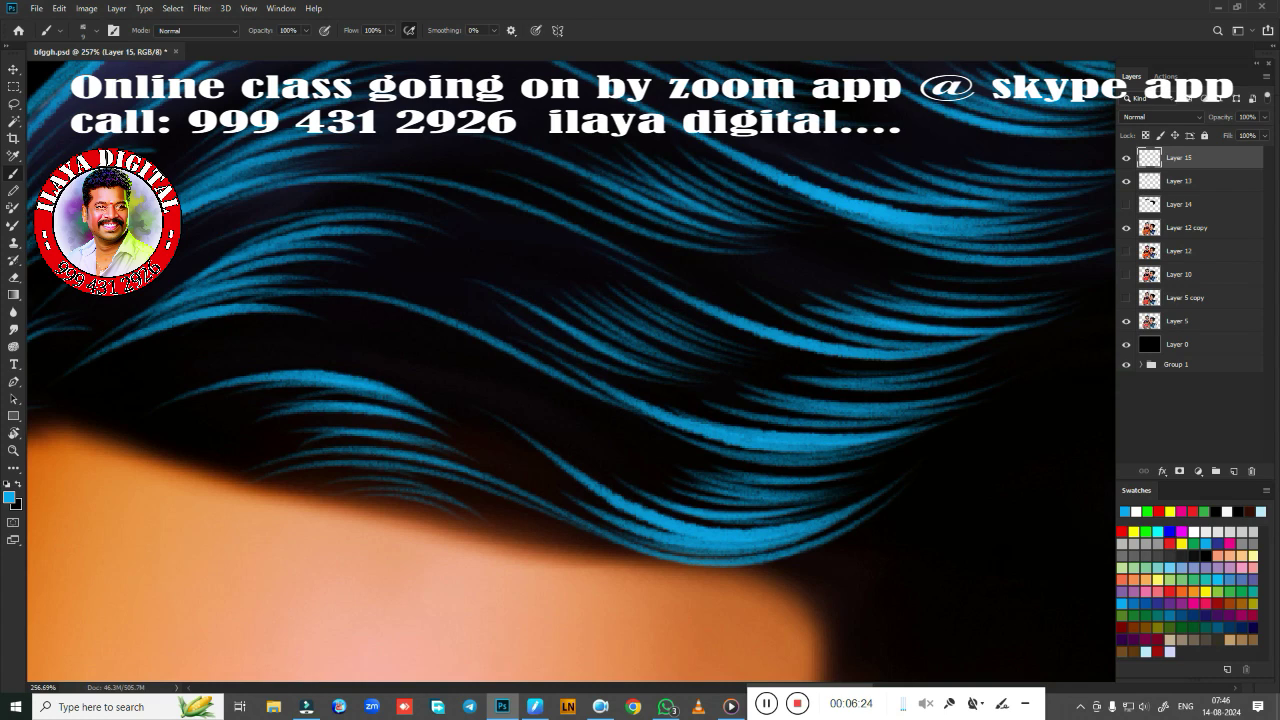
scroll(611, 437, "up", 3)
left_click_drag(452, 492, 268, 442)
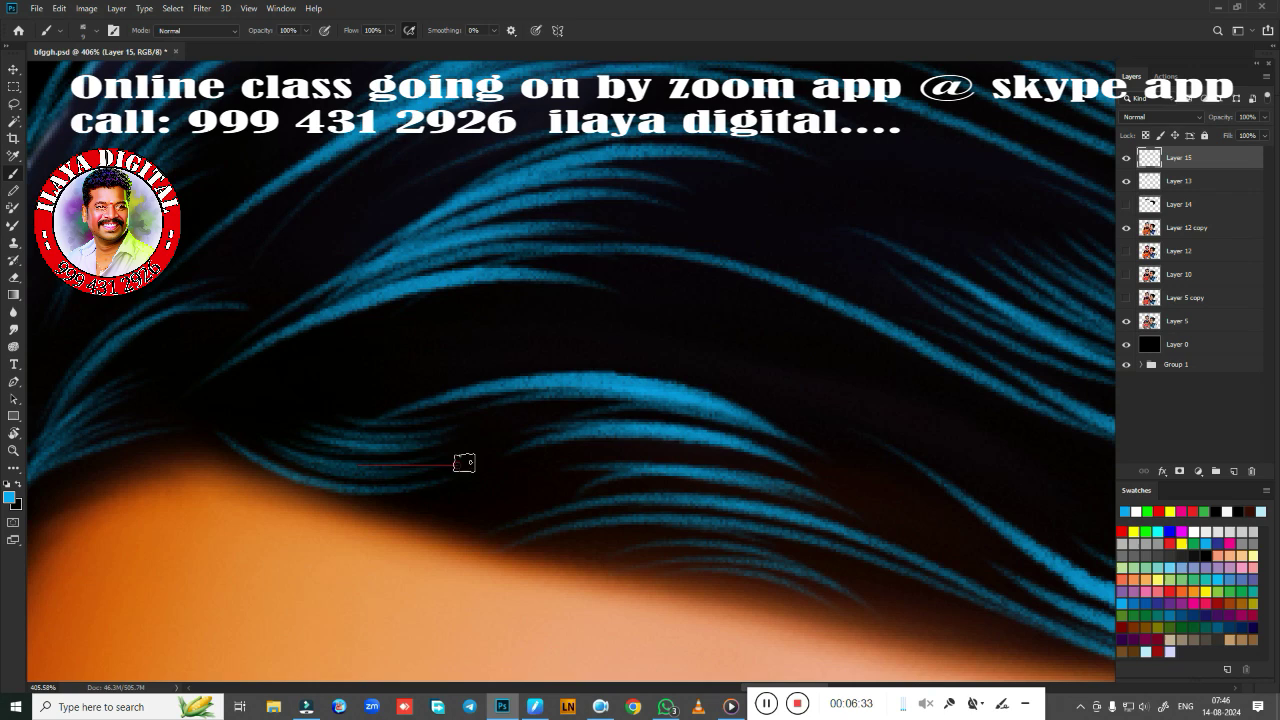
left_click_drag(636, 500, 300, 460)
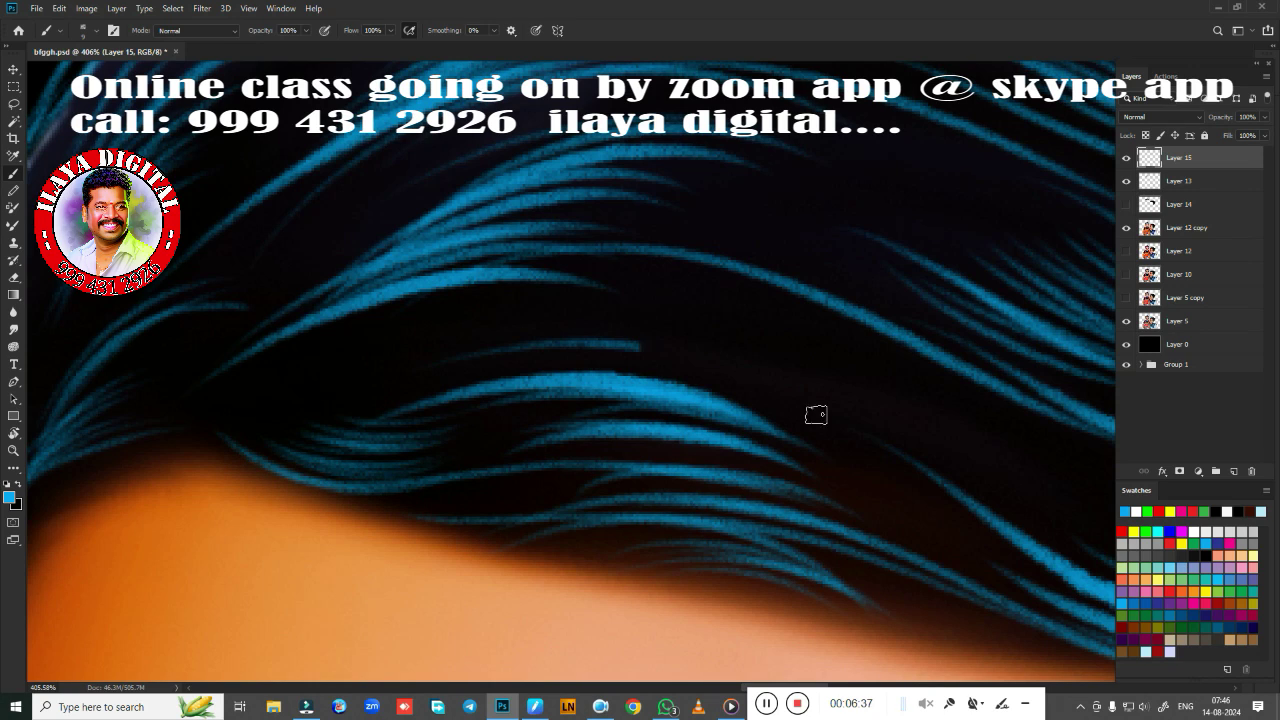
left_click_drag(817, 414, 543, 311)
left_click_drag(880, 372, 545, 280)
Paint blue strands across the dark hair area beside the head
scroll(600, 380, "up", 3)
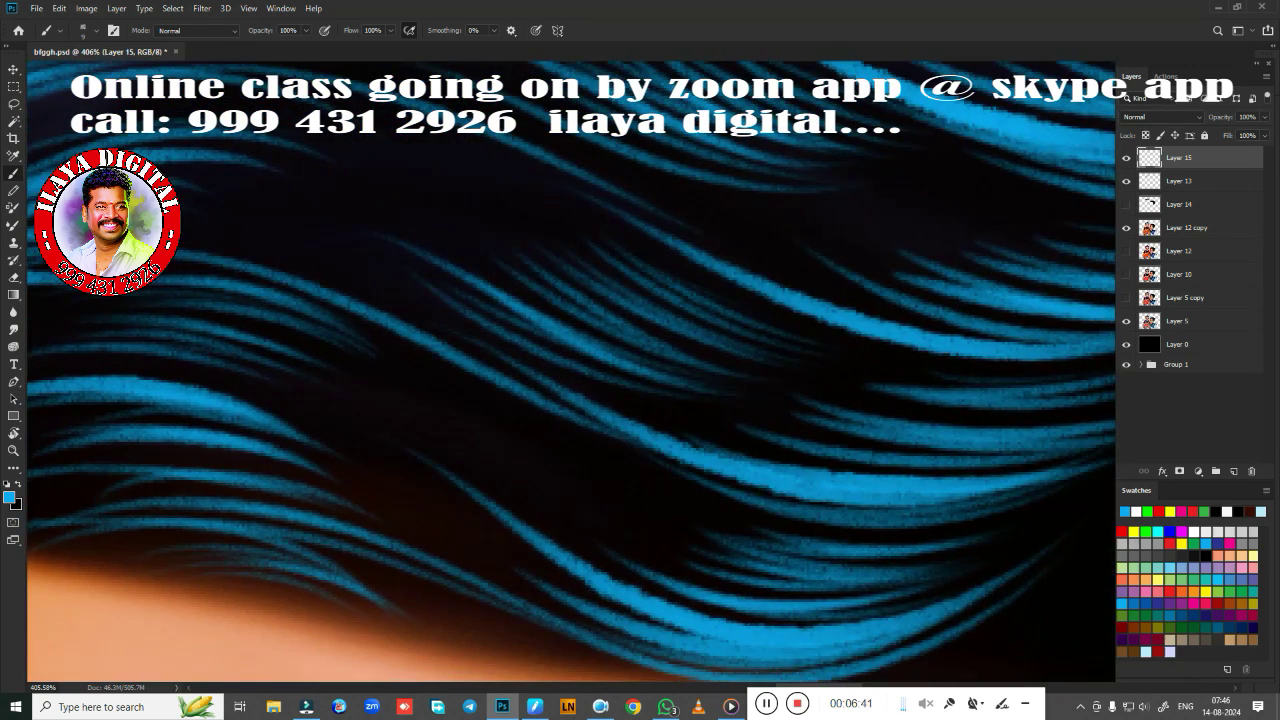
scroll(709, 629, "down", 1)
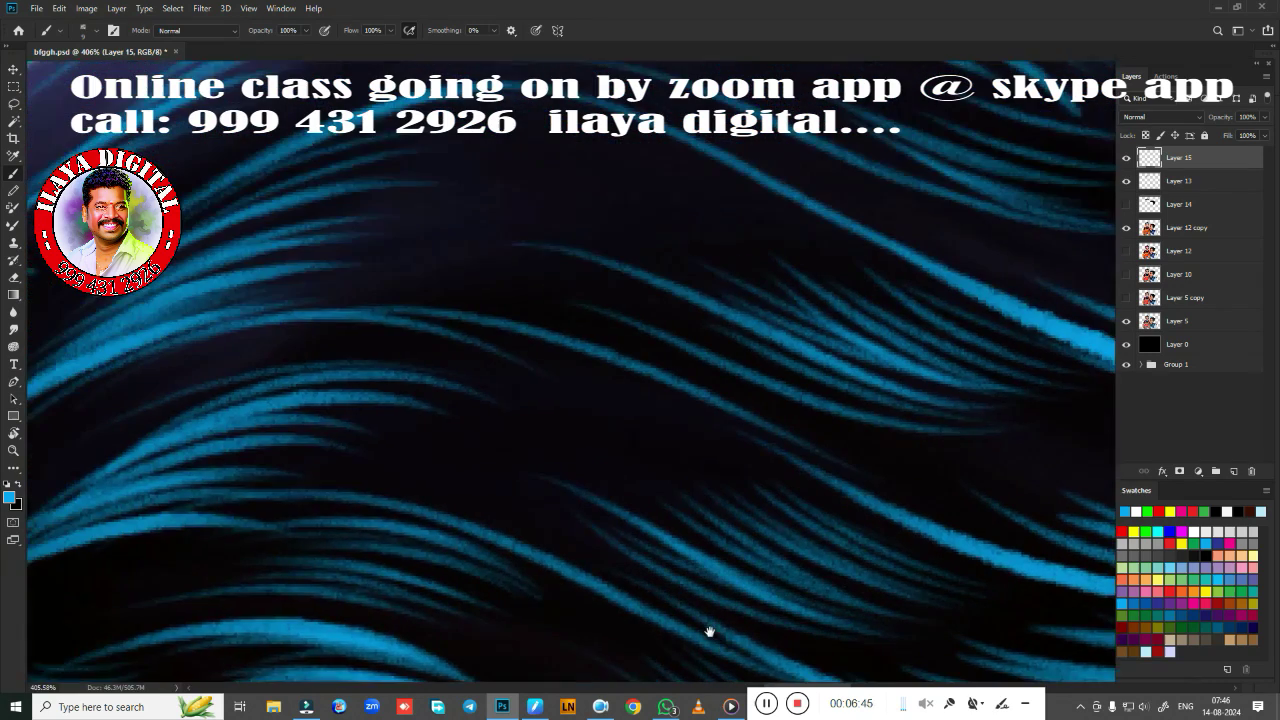
scroll(590, 471, "down", 1)
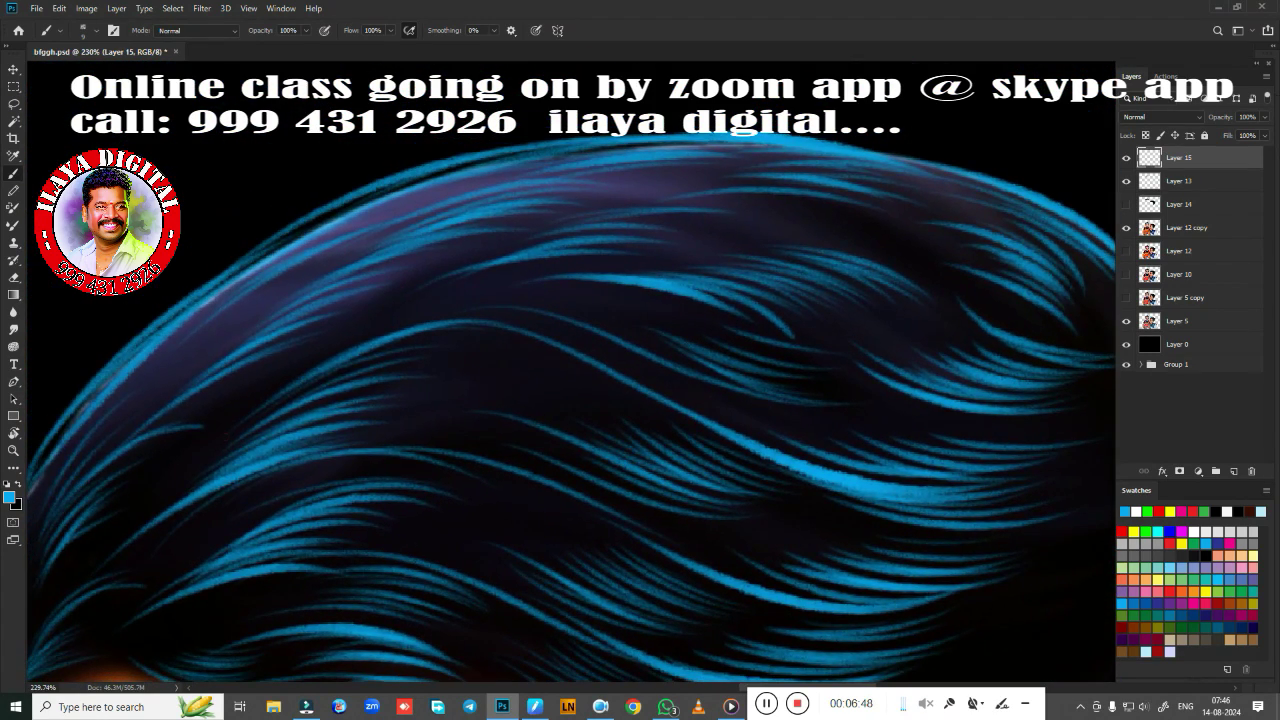
scroll(570, 370, "right", 3)
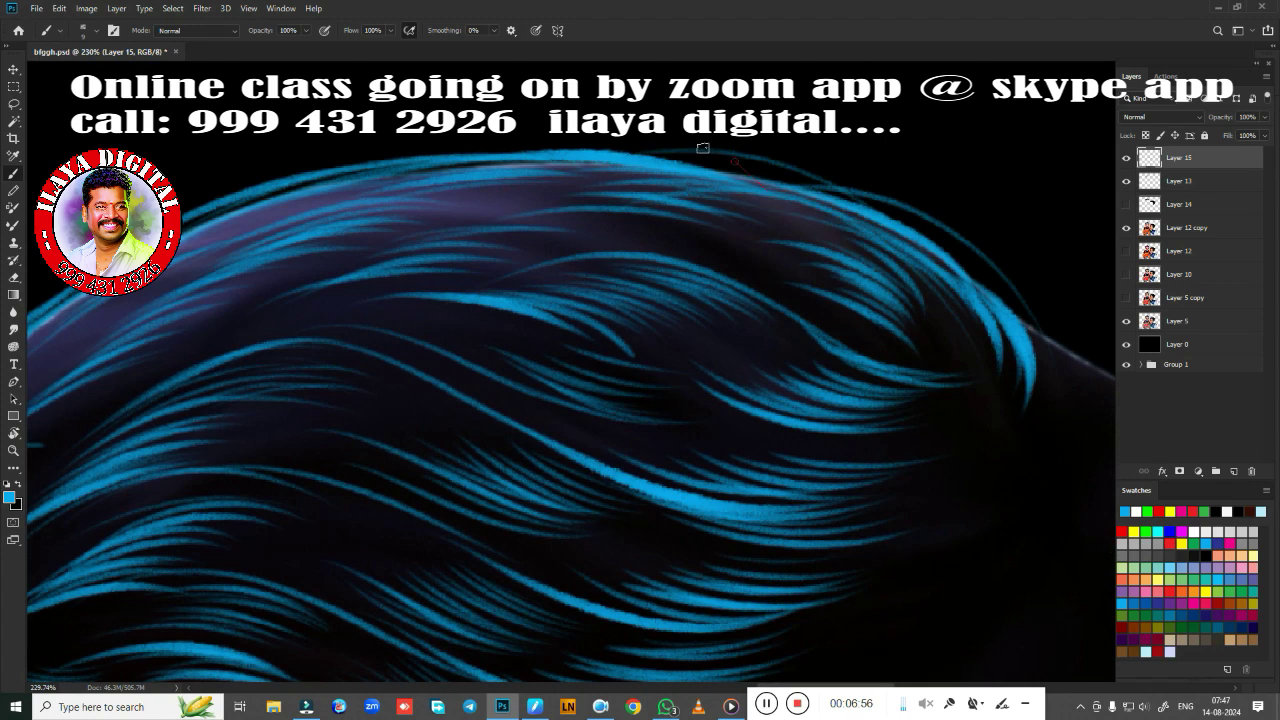
scroll(437, 234, "left", 5)
scroll(415, 261, "down", 5)
scroll(415, 261, "left", 3)
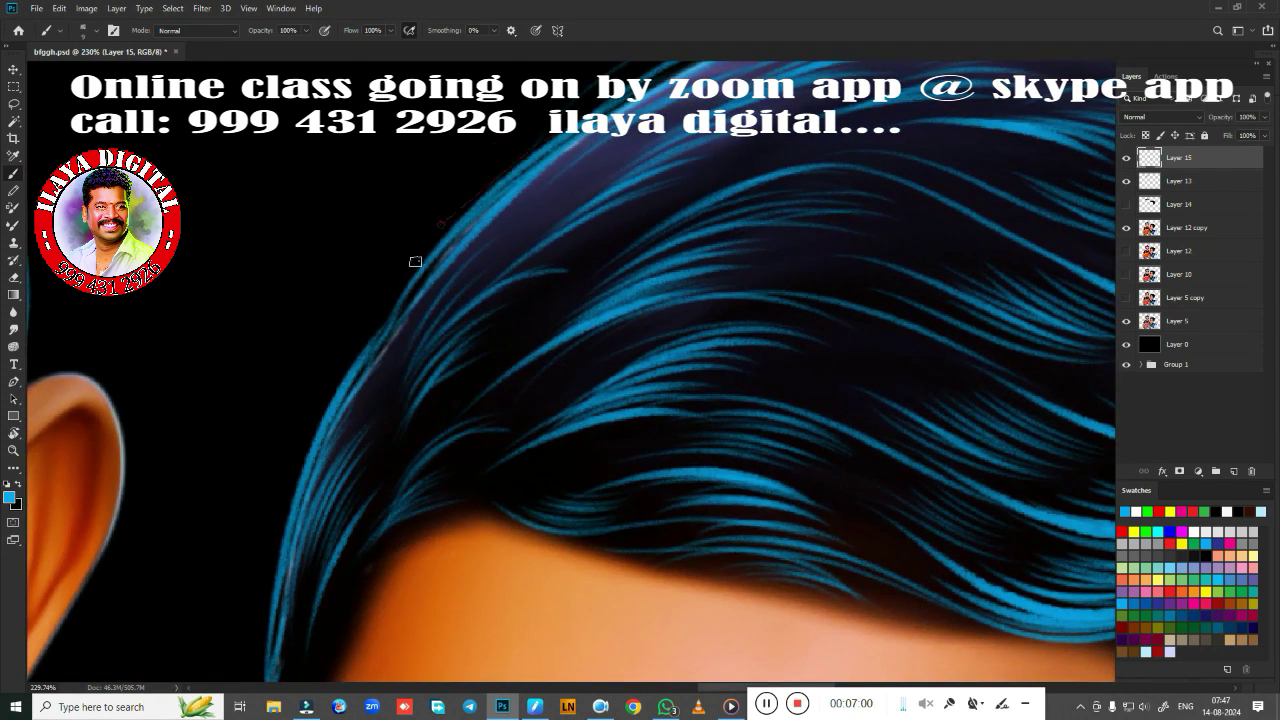
scroll(341, 494, "down", 5)
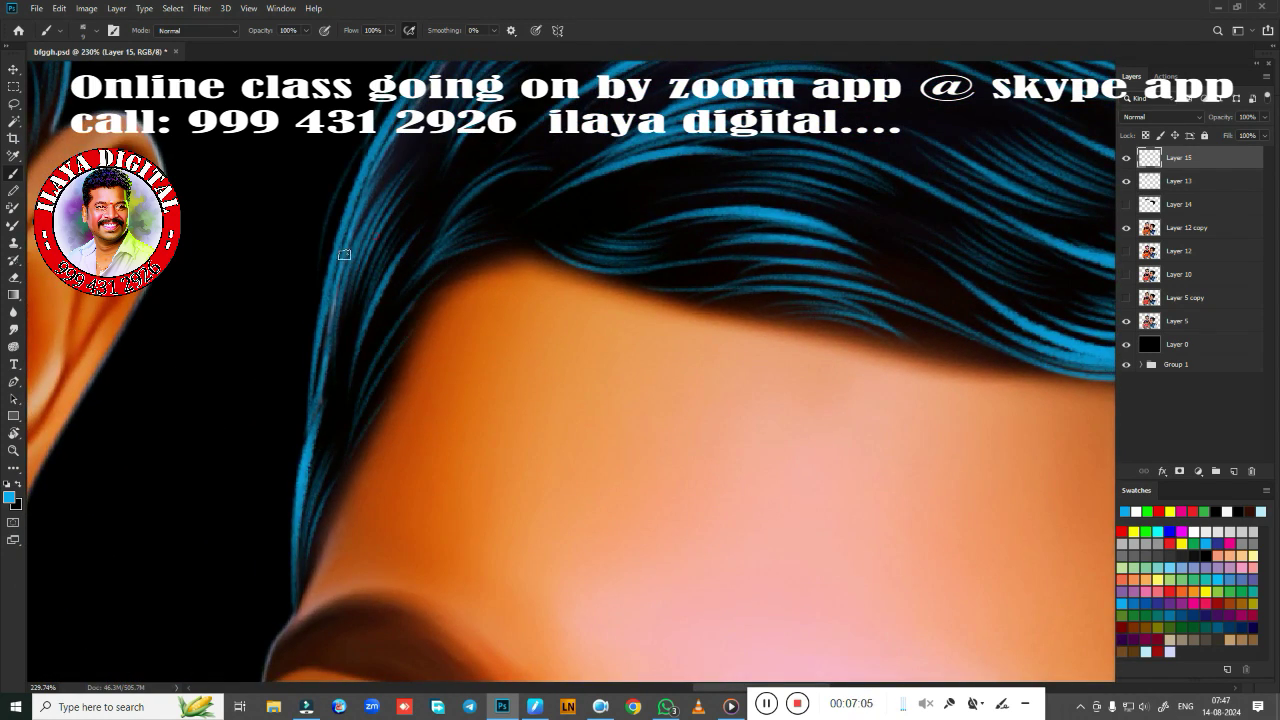
scroll(606, 477, "up", 5)
scroll(597, 463, "right", 3)
scroll(371, 360, "up", 3)
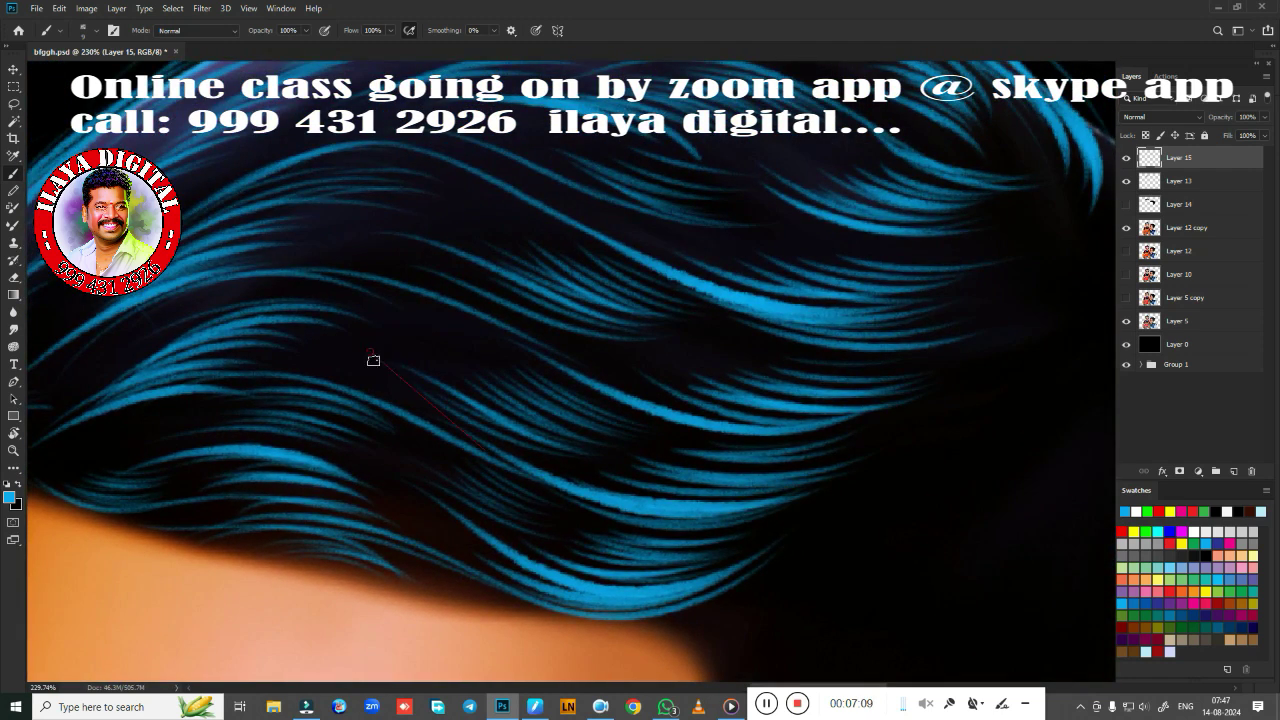
scroll(817, 499, "up", 2)
scroll(760, 380, "down", 5)
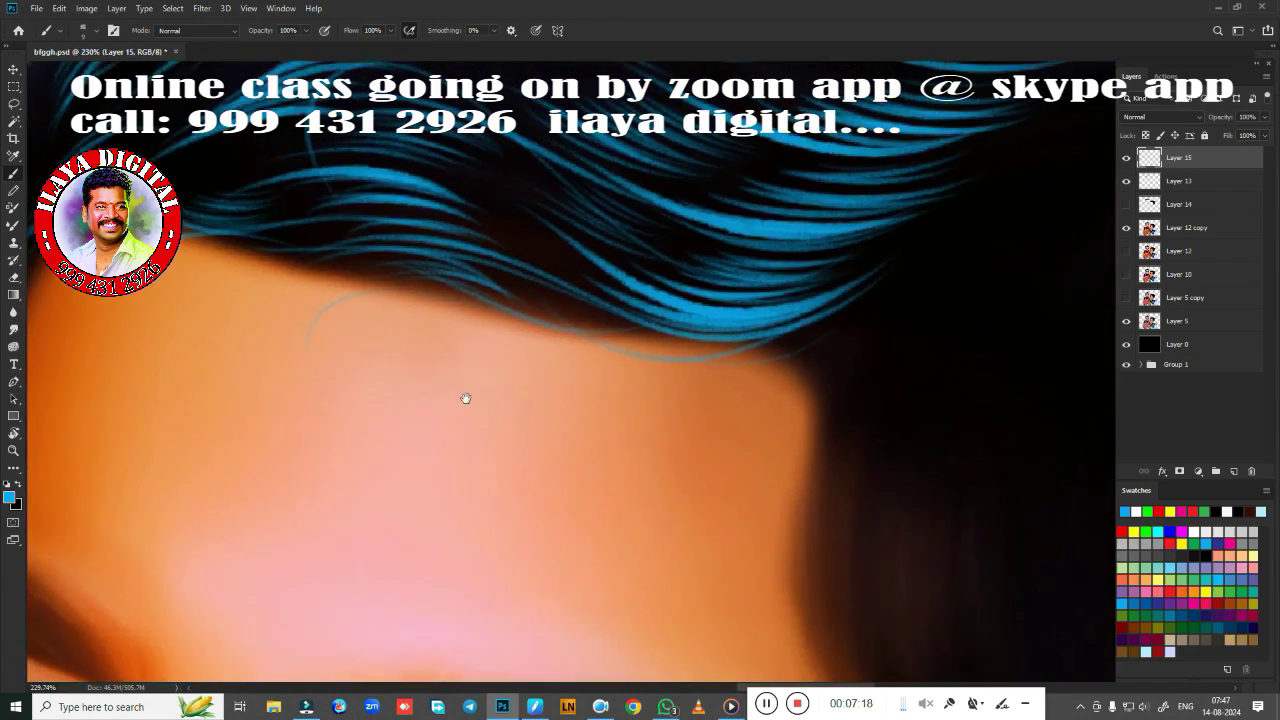
mouse_move(466, 397)
left_mouse_down()
mouse_move(575, 573)
mouse_move(737, 446)
left_mouse_up()
left_click_drag(758, 372, 400, 510)
left_click_drag(678, 392, 504, 500)
Paint new blue strands through the centre of the hair and its upper edge
mouse_move(666, 452)
left_mouse_down()
mouse_move(480, 514)
mouse_move(330, 660)
left_mouse_up()
left_click_drag(648, 482, 440, 566)
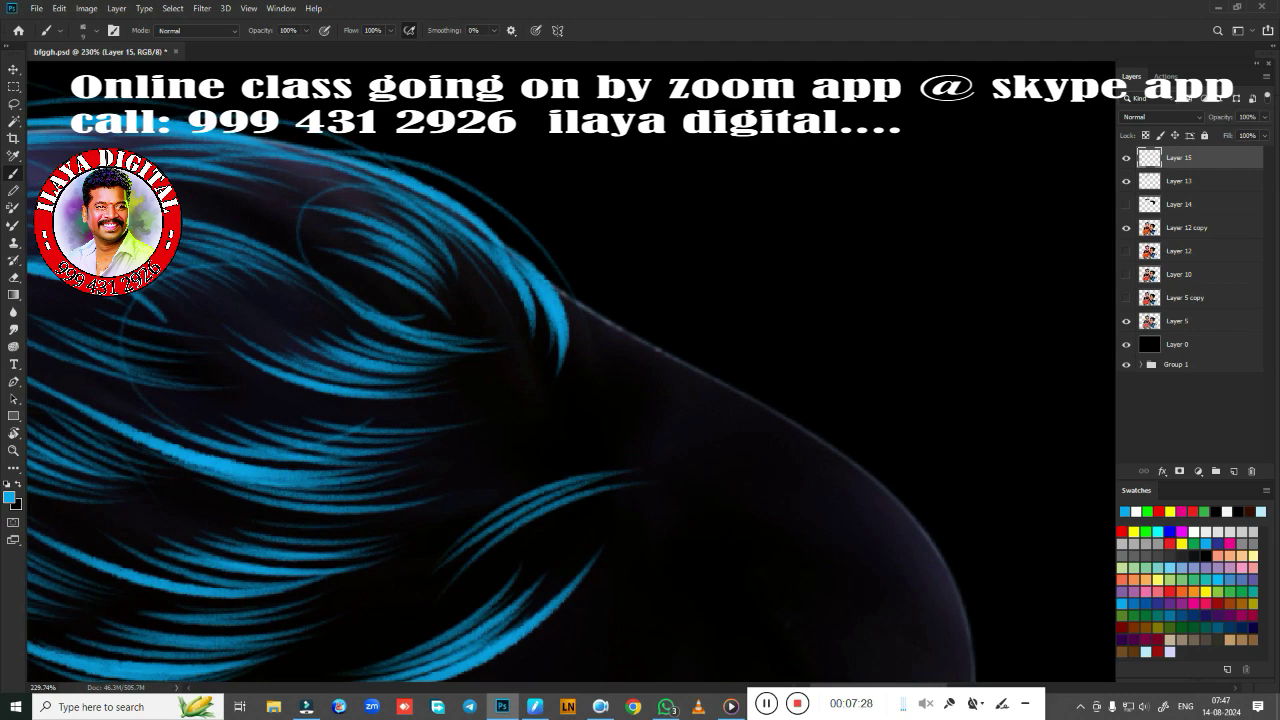
left_click_drag(690, 432, 560, 442)
left_click_drag(700, 408, 390, 500)
left_click_drag(548, 280, 656, 352)
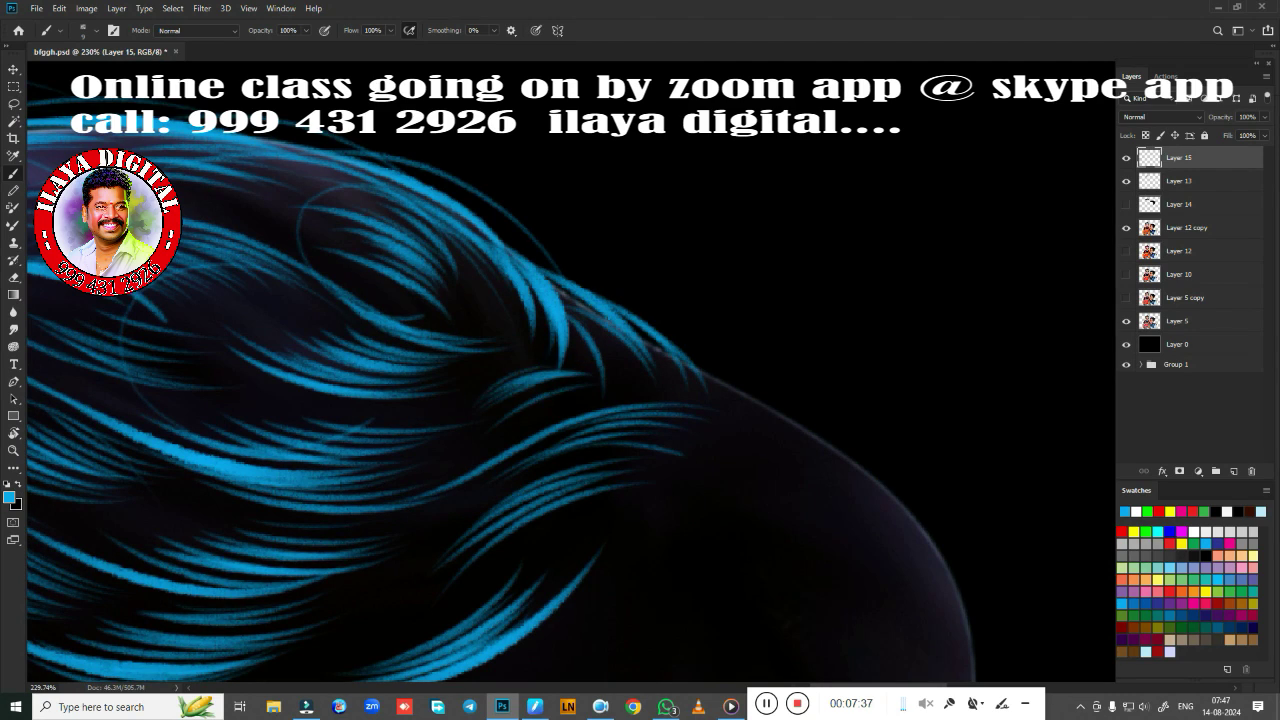
Paint blue strands below the existing hair highlights
scroll(703, 266, "down", 5)
scroll(400, 250, "down", 3)
mouse_move(566, 392)
left_mouse_down()
mouse_move(400, 414)
mouse_move(536, 392)
left_mouse_up()
left_click_drag(400, 404, 580, 334)
left_click_drag(430, 386, 548, 328)
left_click_drag(346, 408, 544, 430)
left_click_drag(540, 410, 618, 358)
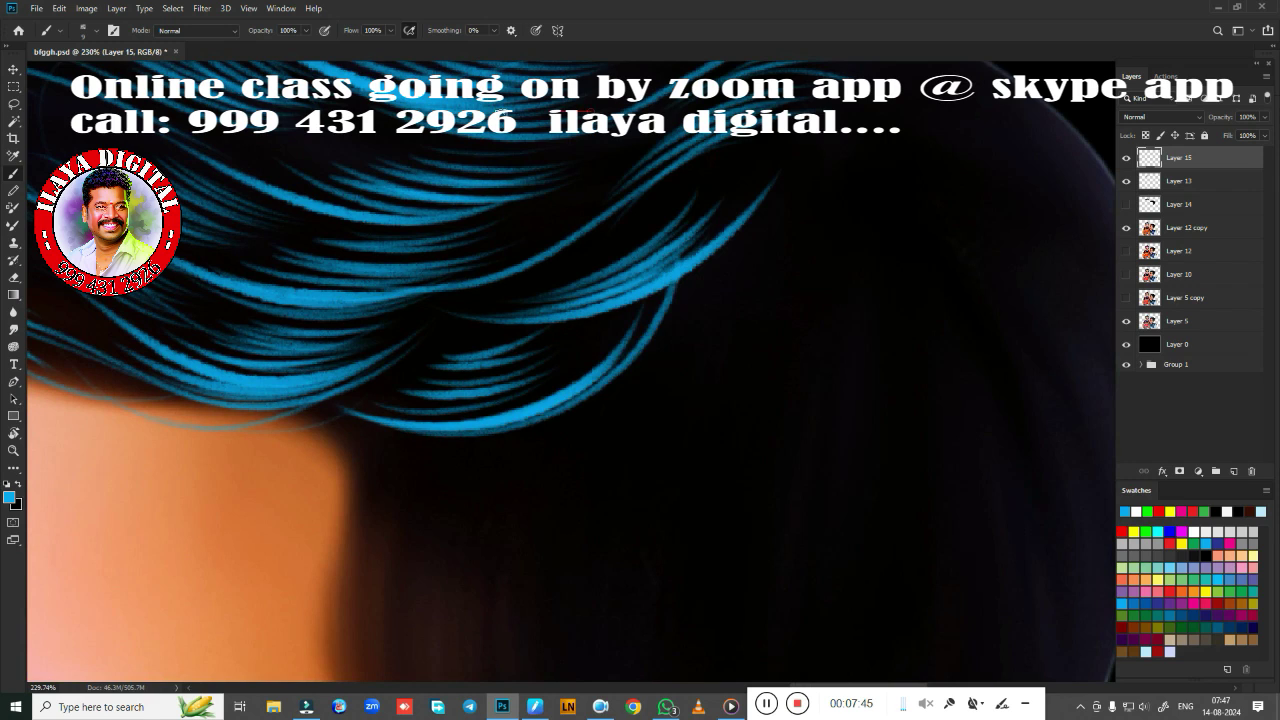
scroll(652, 480, "down", 3)
scroll(386, 486, "up", 3)
Paint curving blue strands down the outer hair edge
left_click_drag(378, 156, 604, 426)
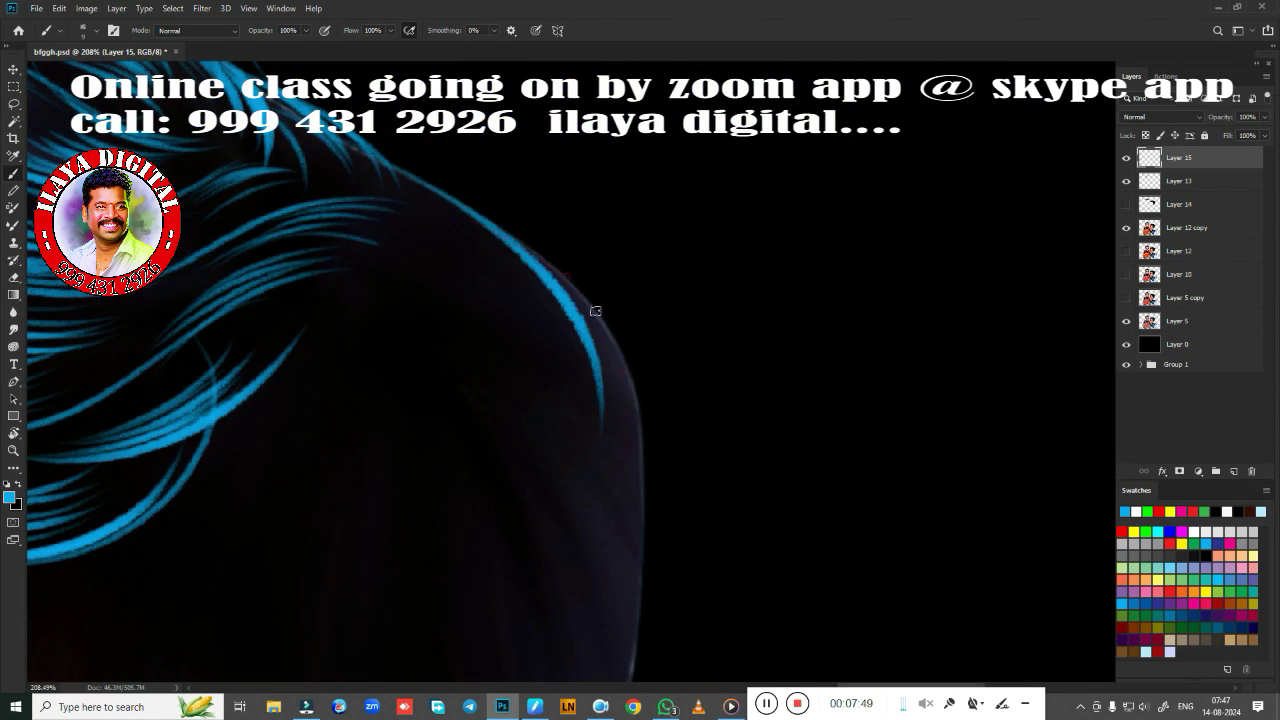
left_click_drag(552, 274, 624, 470)
left_click_drag(524, 238, 648, 508)
scroll(600, 400, "down", 3)
left_click_drag(560, 182, 640, 520)
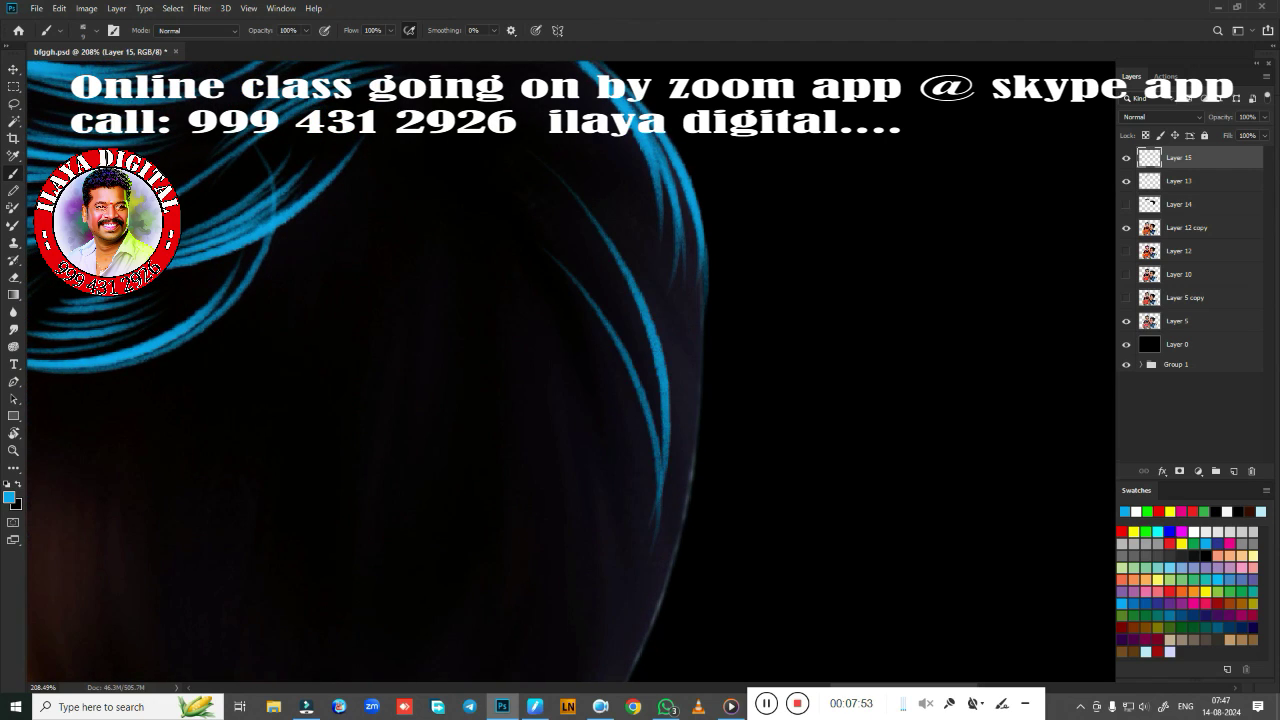
left_click_drag(600, 296, 640, 530)
mouse_move(630, 250)
left_mouse_down()
mouse_move(652, 520)
mouse_move(670, 502)
left_mouse_up()
left_click_drag(682, 198, 668, 486)
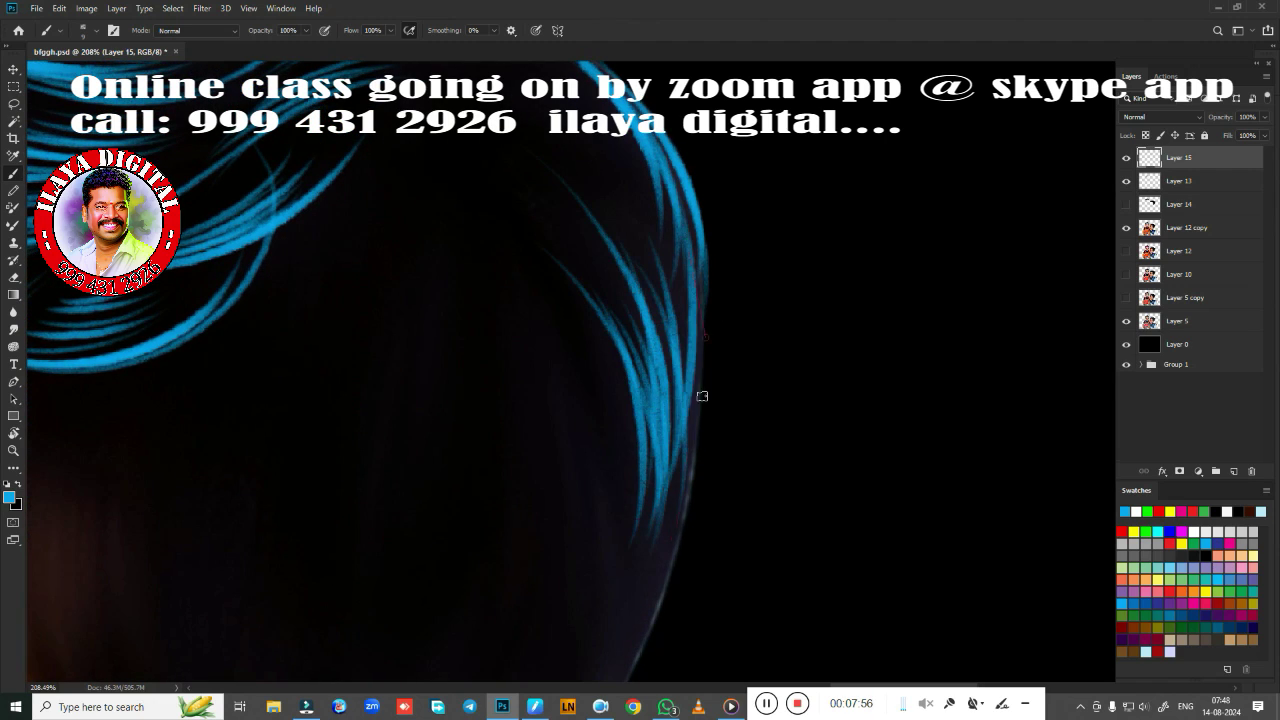
Add blue strands to the side hair by the cheek down to the temple
scroll(680, 370, "down", 5)
scroll(560, 333, "down", 5)
left_click_drag(374, 238, 440, 460)
mouse_move(400, 238)
left_mouse_down()
mouse_move(476, 462)
mouse_move(430, 450)
left_mouse_up()
left_click_drag(366, 246, 434, 468)
left_click_drag(362, 276, 438, 484)
left_click_drag(520, 196, 556, 436)
mouse_move(515, 238)
left_mouse_down()
mouse_move(575, 444)
mouse_move(540, 478)
left_mouse_up()
left_click_drag(490, 298, 556, 486)
Rotate the canvas view, then paint tapered blue strands across the dark hair
key("r")
scroll(666, 403, "down", 10)
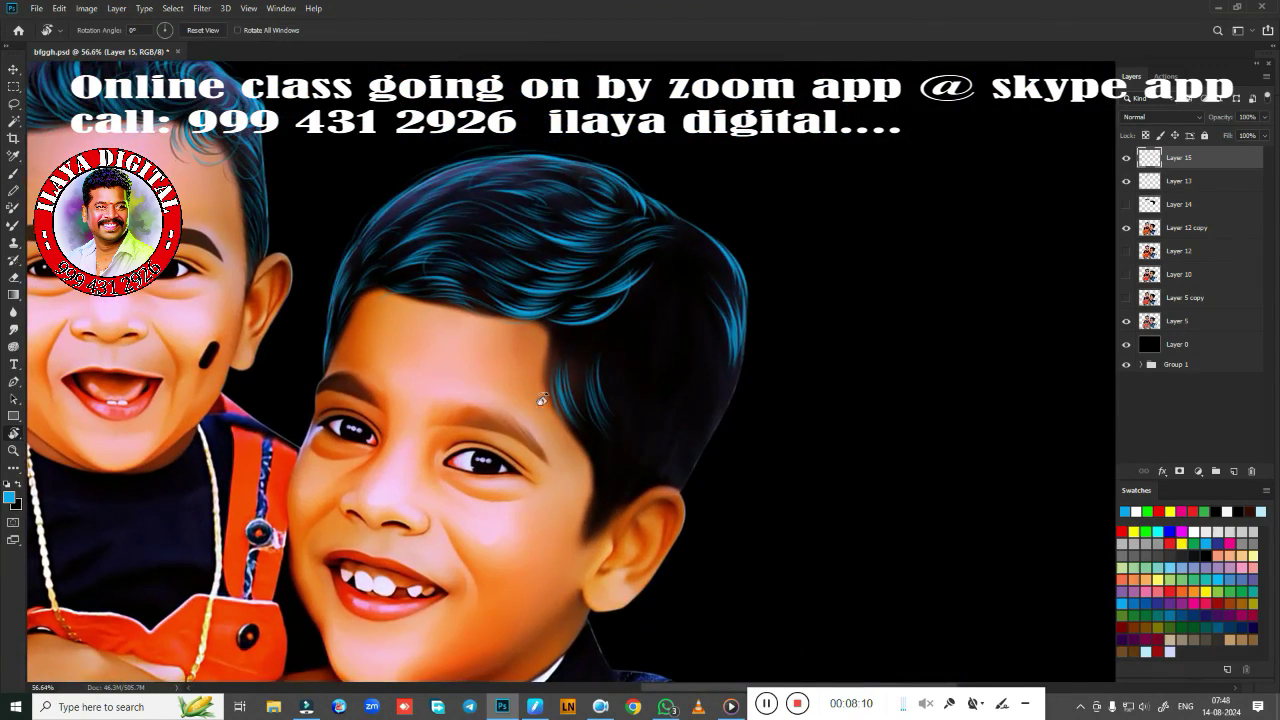
left_click_drag(541, 399, 686, 371)
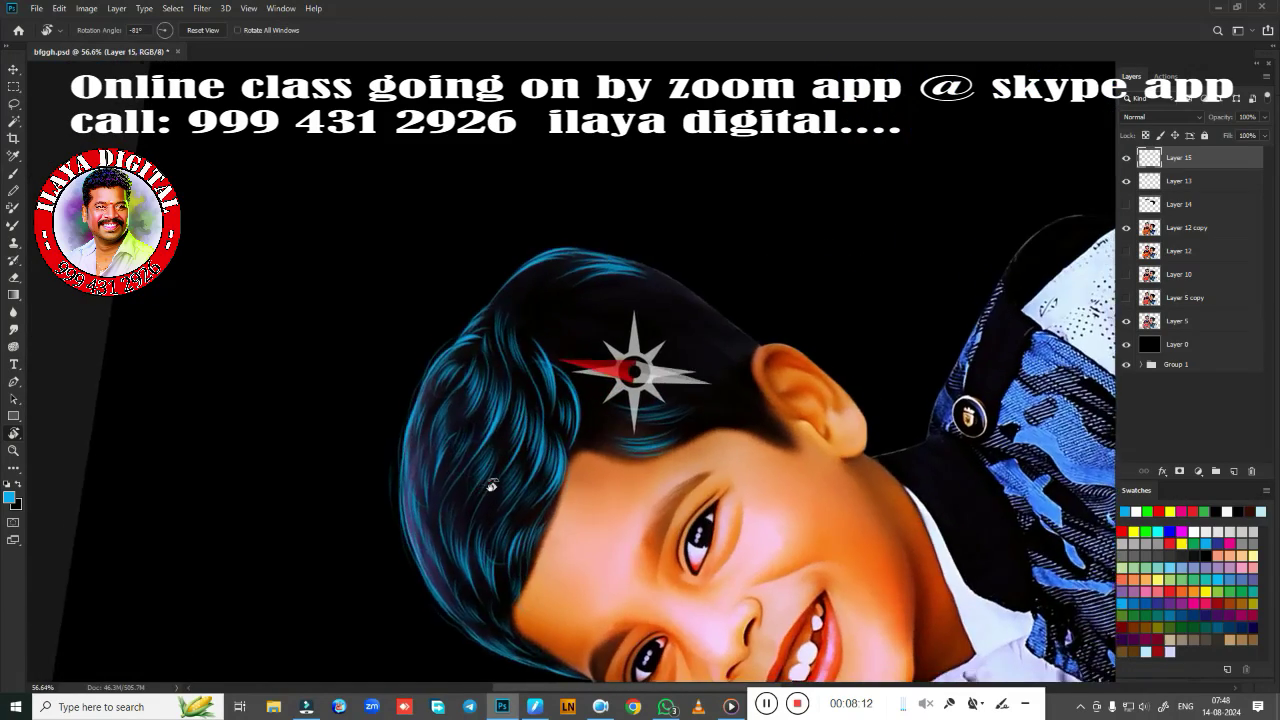
scroll(714, 380, "up", 5)
key("b")
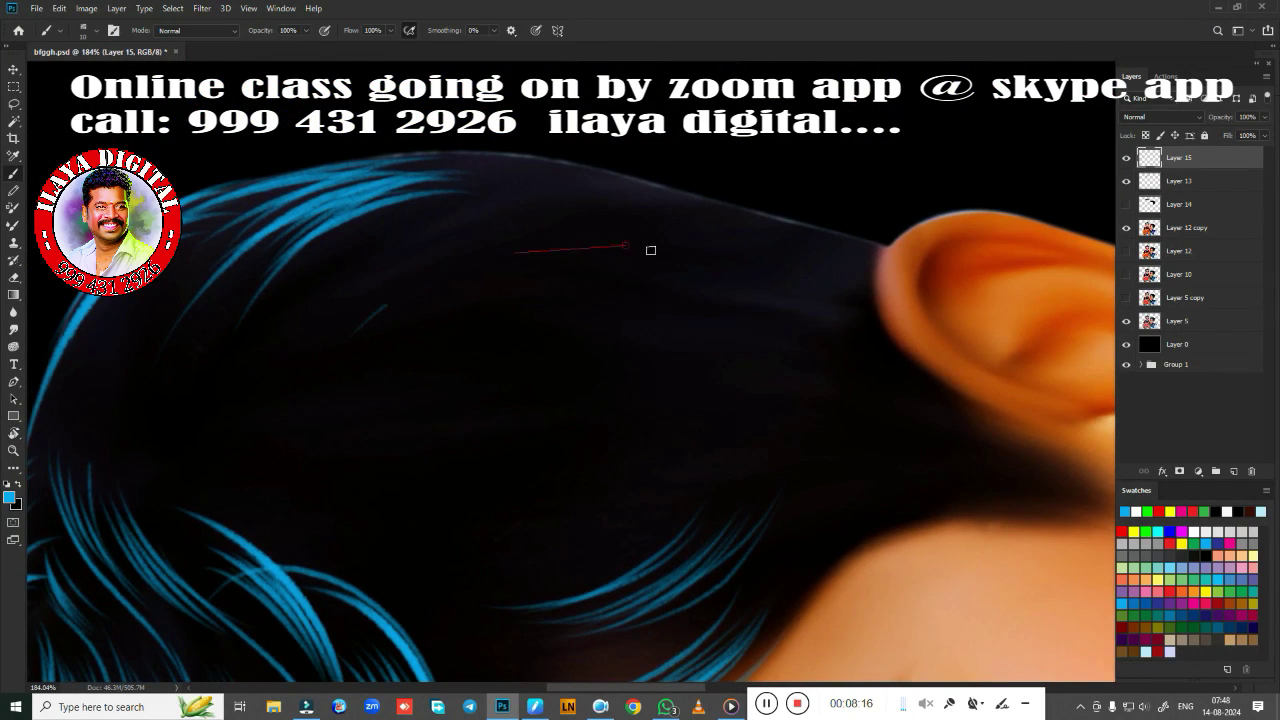
left_click_drag(618, 233, 386, 302)
left_click_drag(580, 242, 328, 314)
Paint thin blue strands along the hair's top arc and from the ear across the upper hair
mouse_move(660, 192)
left_mouse_down()
mouse_move(434, 232)
mouse_move(462, 186)
mouse_move(440, 165)
left_mouse_up()
left_click_drag(612, 180, 346, 150)
left_click_drag(784, 272, 520, 302)
left_click_drag(840, 254, 624, 240)
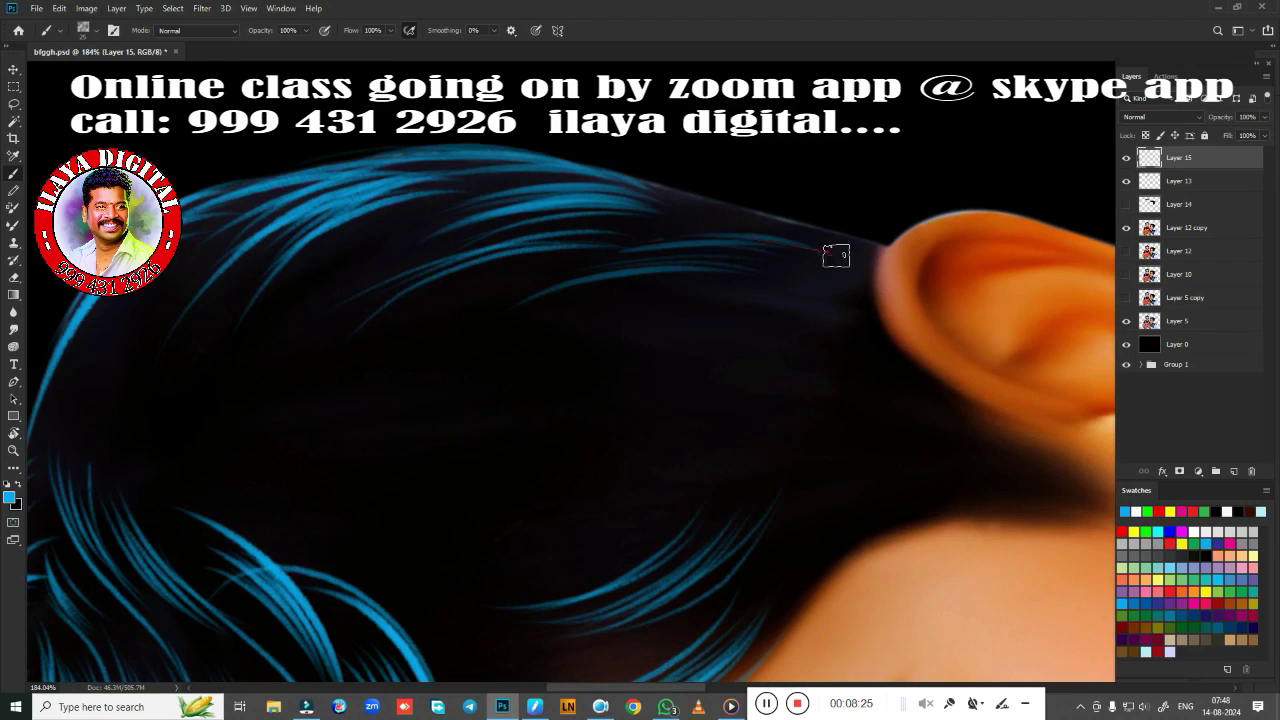
mouse_move(884, 242)
left_mouse_down()
mouse_move(590, 170)
mouse_move(628, 192)
left_mouse_up()
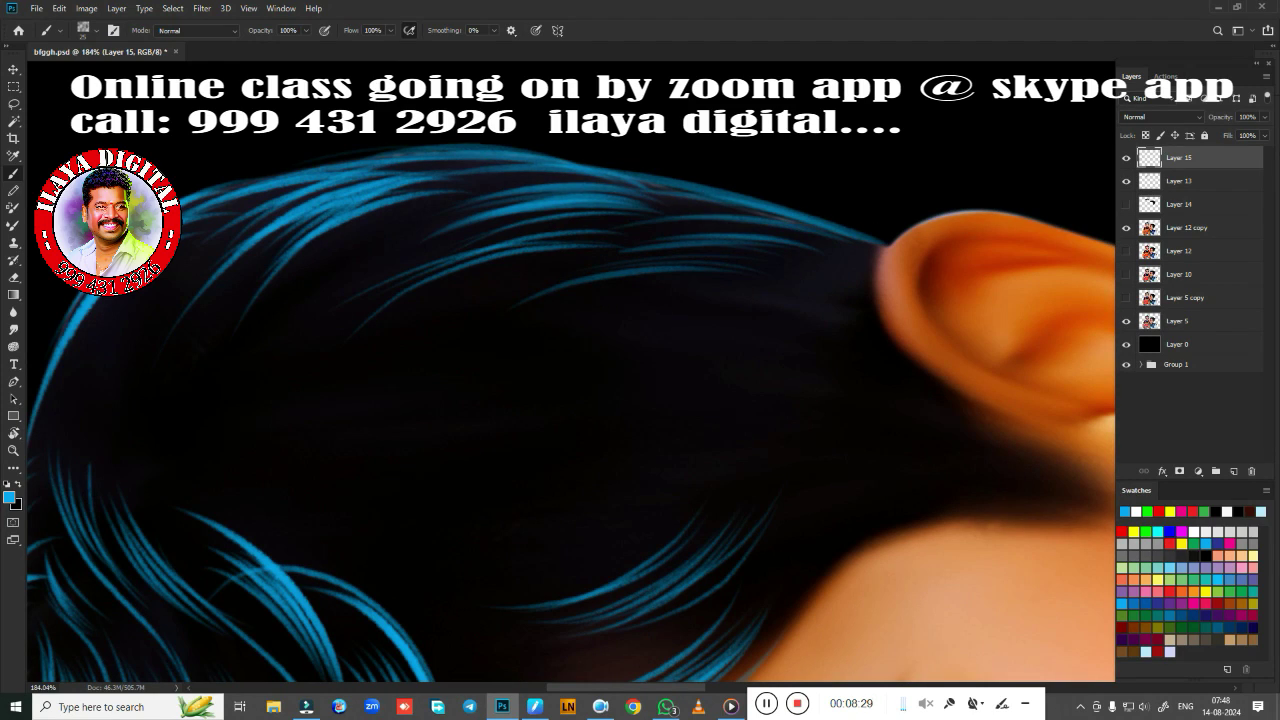
Paint thin blue strands through the middle hair
left_click_drag(614, 384, 438, 436)
mouse_move(674, 366)
left_mouse_down()
mouse_move(462, 410)
mouse_move(492, 404)
left_mouse_up()
left_click_drag(614, 334, 480, 373)
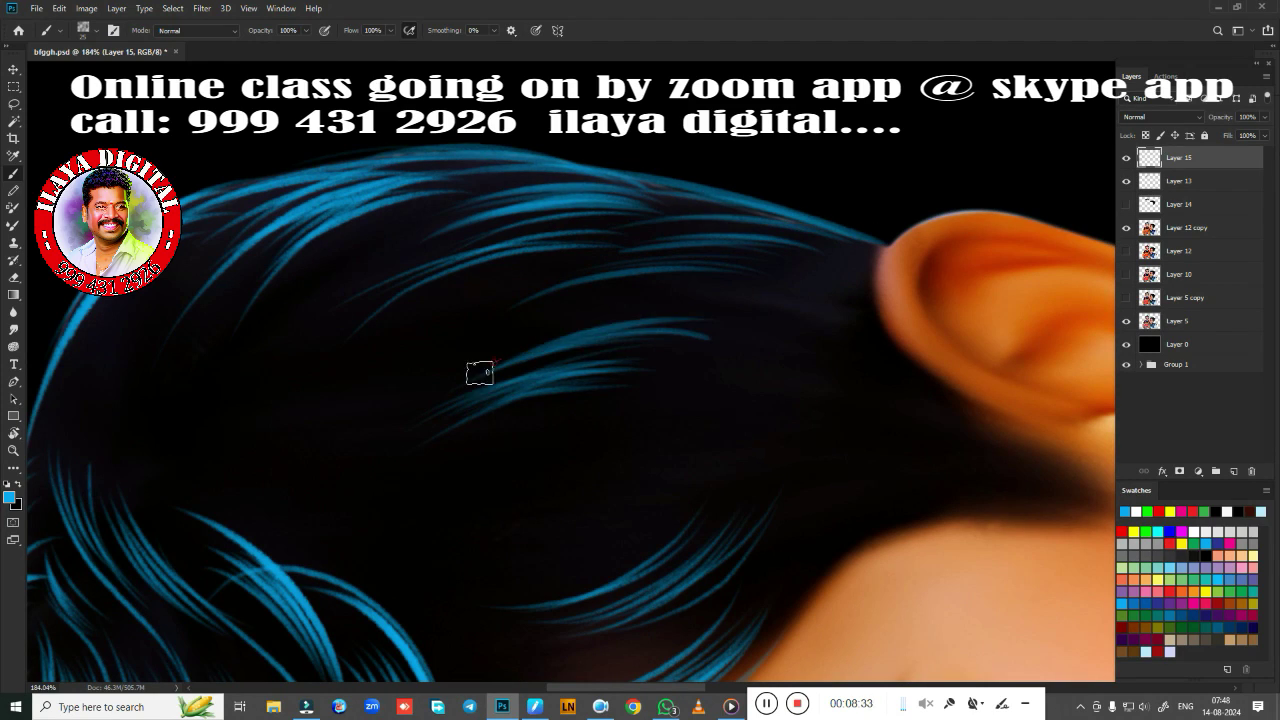
mouse_move(740, 312)
left_mouse_down()
mouse_move(530, 342)
mouse_move(566, 320)
left_mouse_up()
left_click_drag(664, 464, 446, 512)
mouse_move(666, 462)
left_mouse_down()
mouse_move(506, 488)
mouse_move(544, 468)
left_mouse_up()
left_click_drag(676, 428, 546, 454)
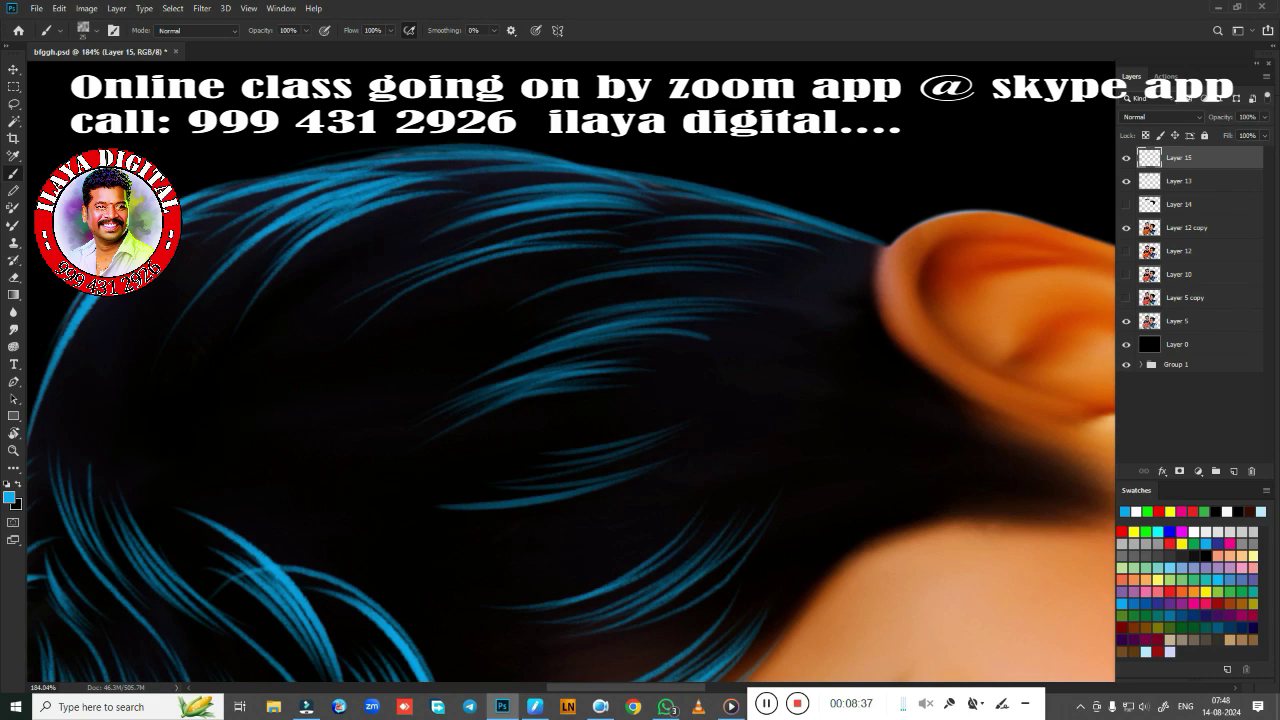
Add blue strands ending near the ear, at the hair top and near the neck
left_click_drag(858, 378, 560, 458)
left_click_drag(694, 406, 898, 382)
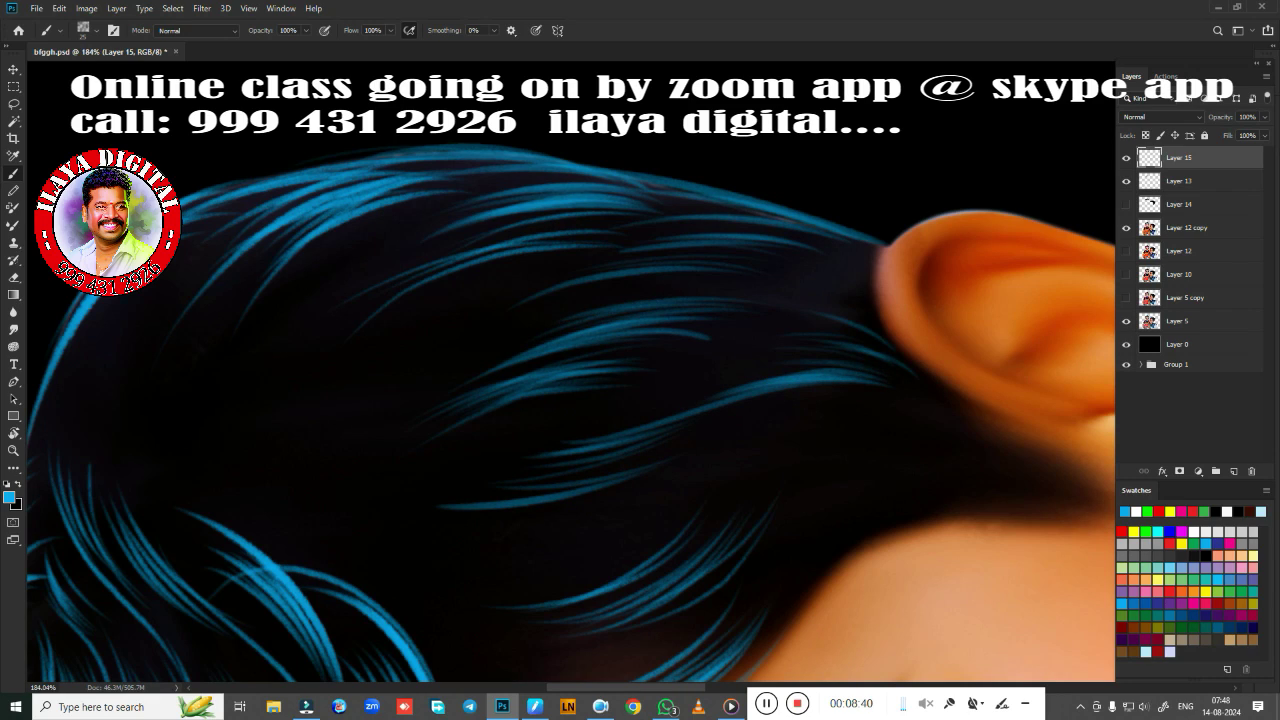
left_click_drag(878, 244, 752, 262)
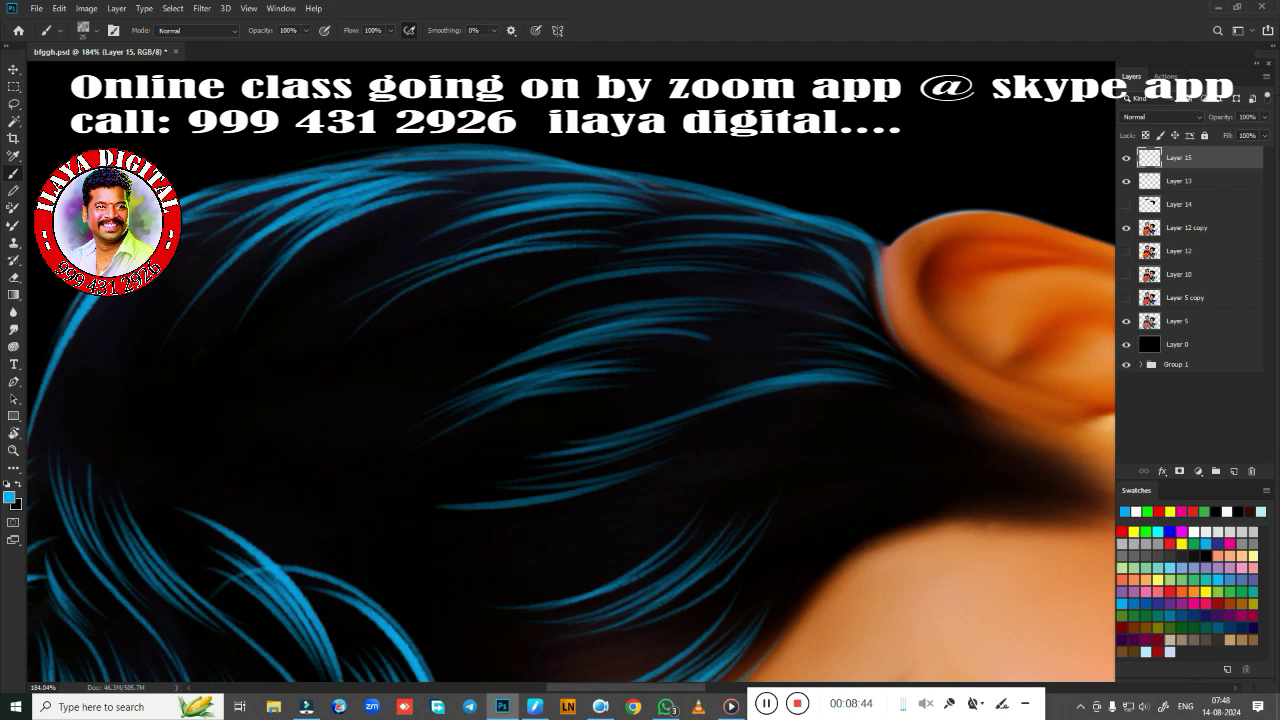
left_click_drag(992, 470, 875, 492)
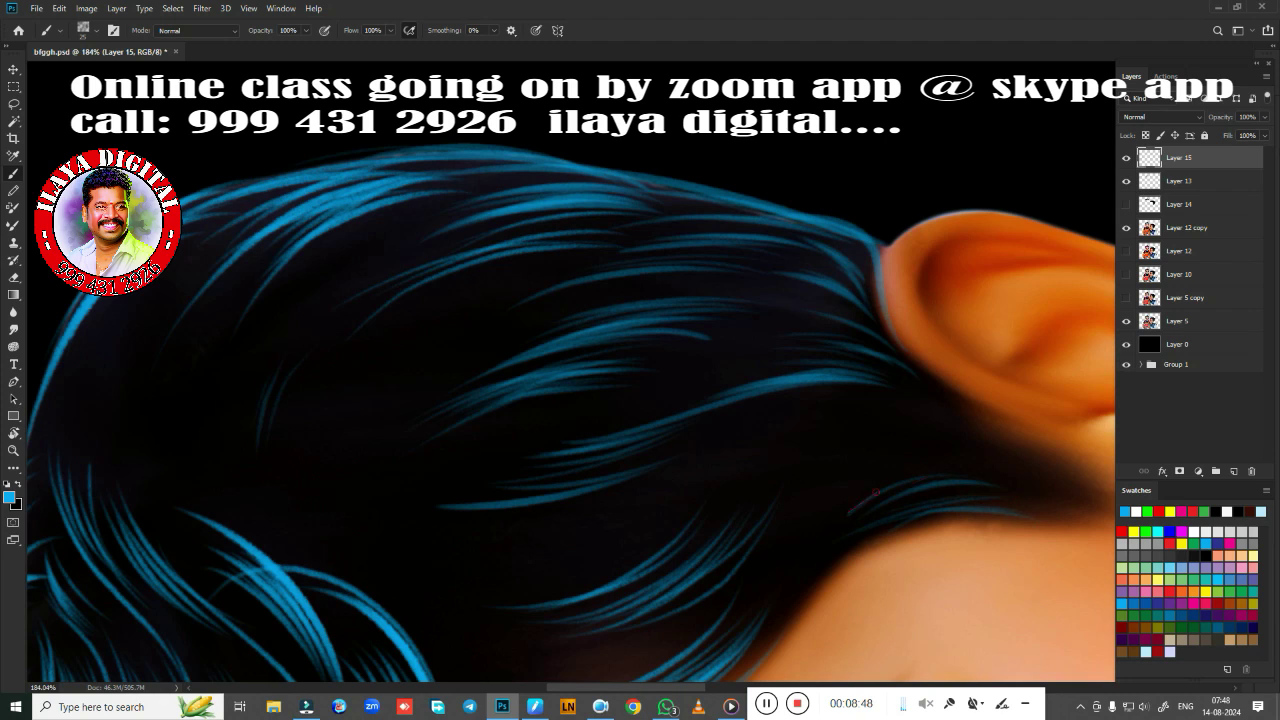
left_click_drag(958, 424, 812, 442)
Paint bright blue curving strands in the upper hair and at its right edge
scroll(806, 467, "down", 2)
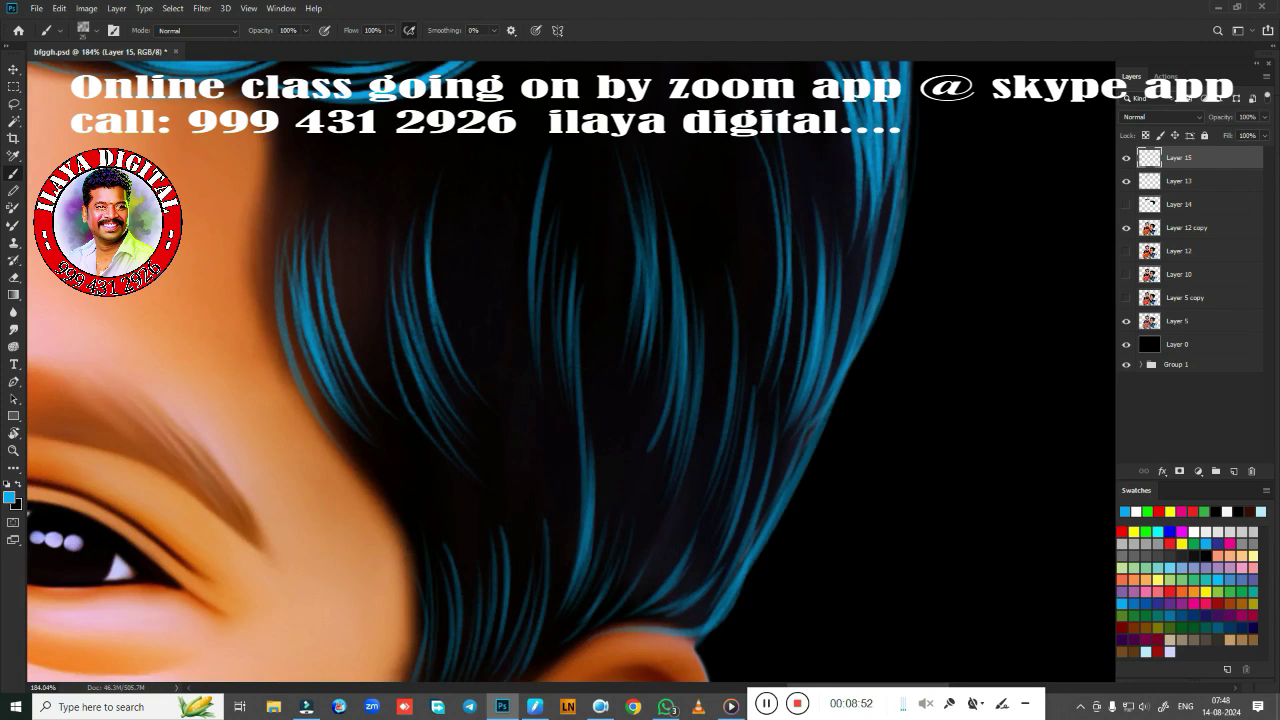
scroll(500, 337, "down", 3)
scroll(567, 589, "down", 3)
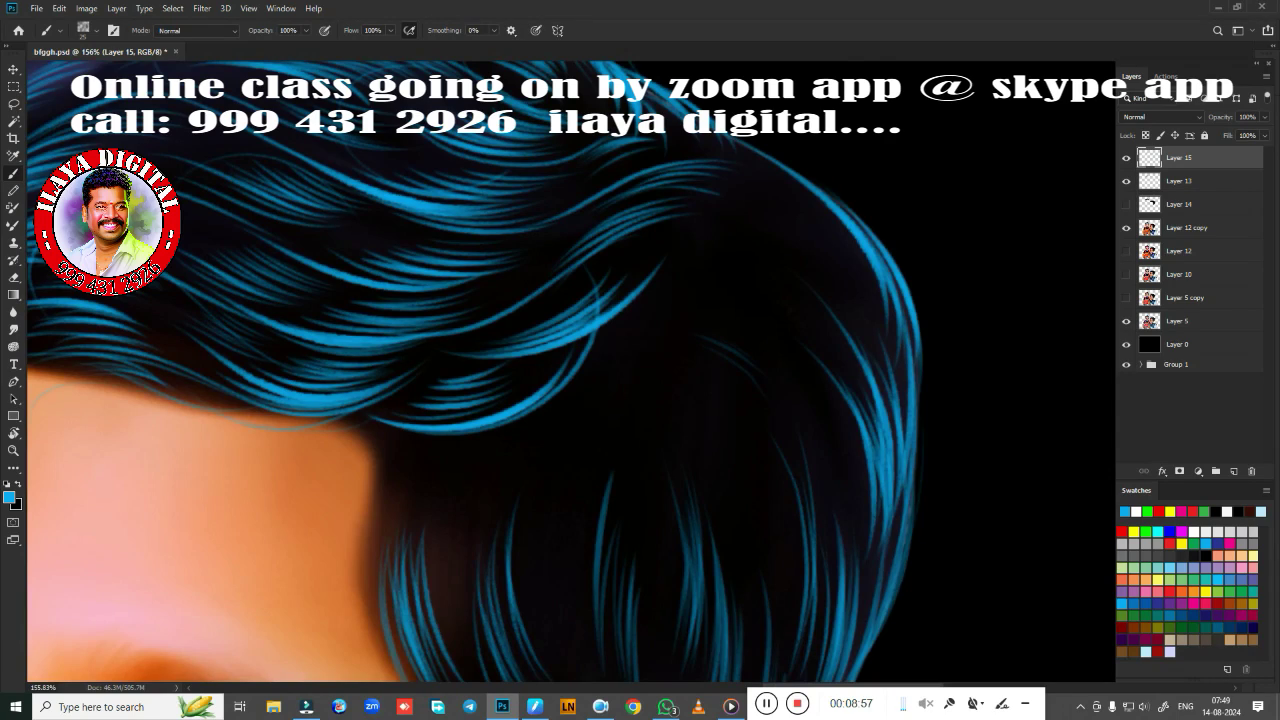
left_click_drag(626, 320, 526, 480)
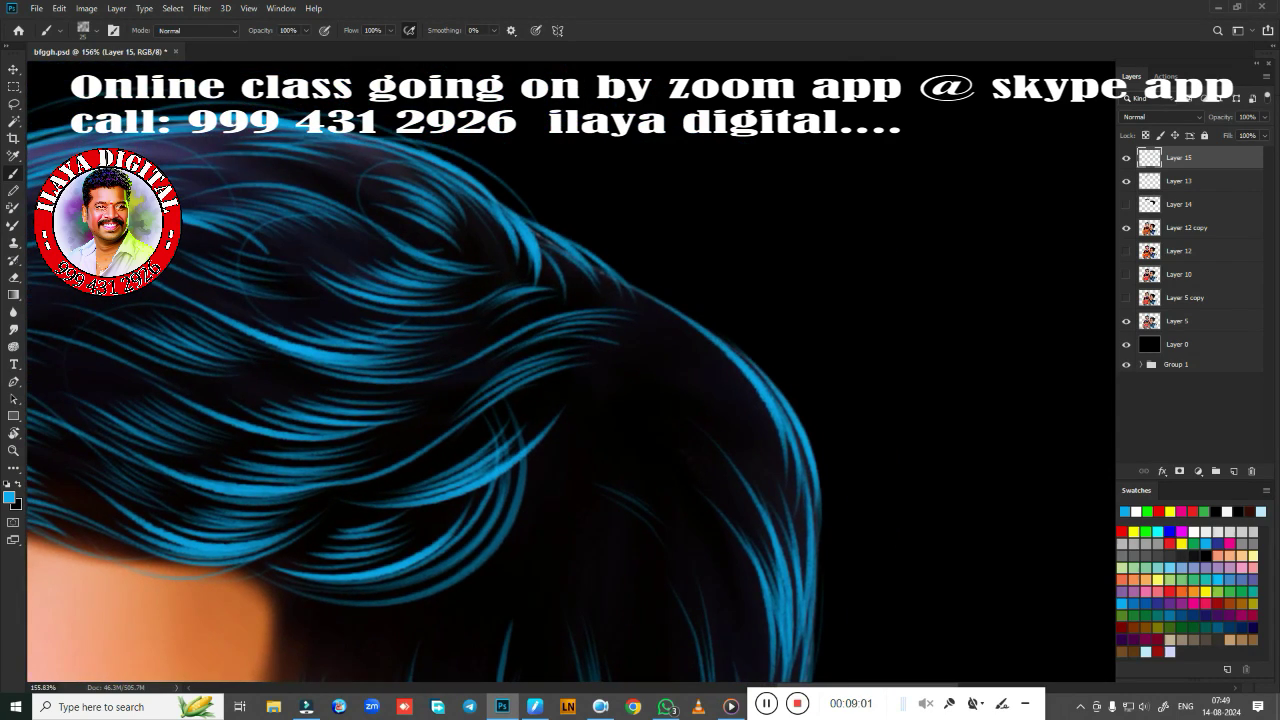
mouse_move(548, 268)
left_mouse_down()
mouse_move(640, 420)
mouse_move(665, 405)
left_mouse_up()
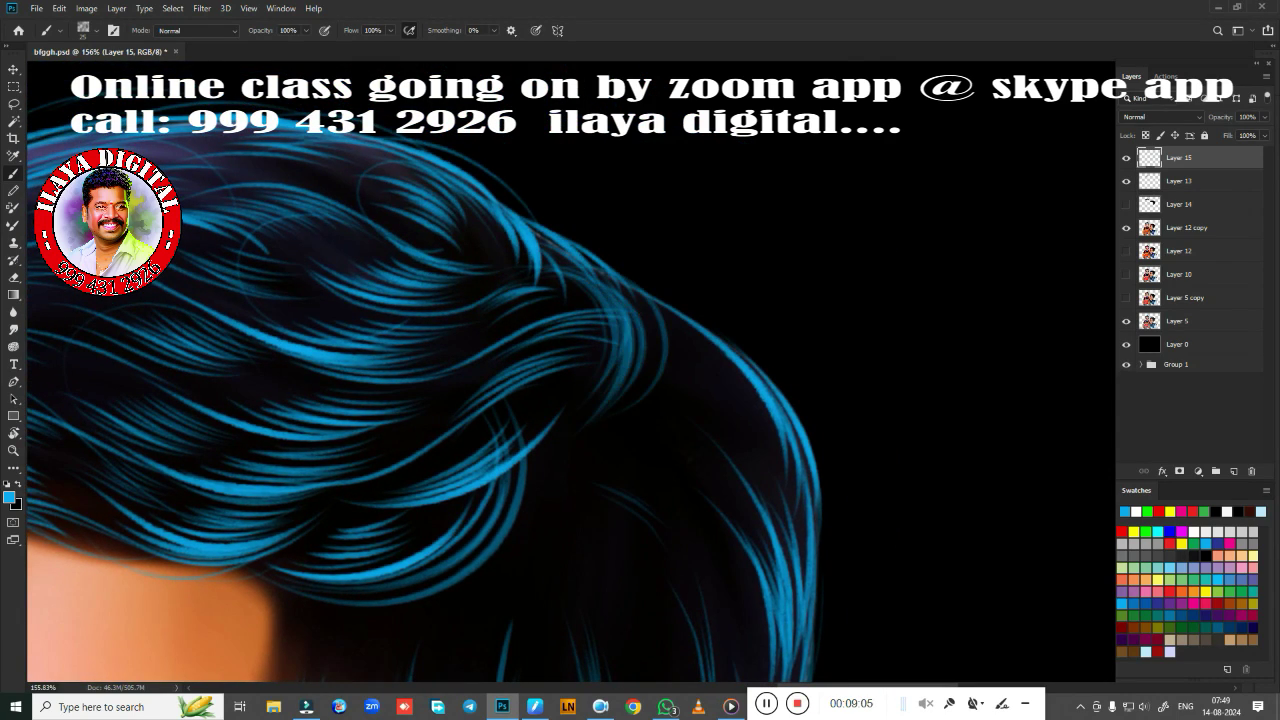
mouse_move(575, 465)
left_mouse_down()
mouse_move(735, 445)
mouse_move(645, 416)
left_mouse_up()
left_click_drag(748, 414, 646, 392)
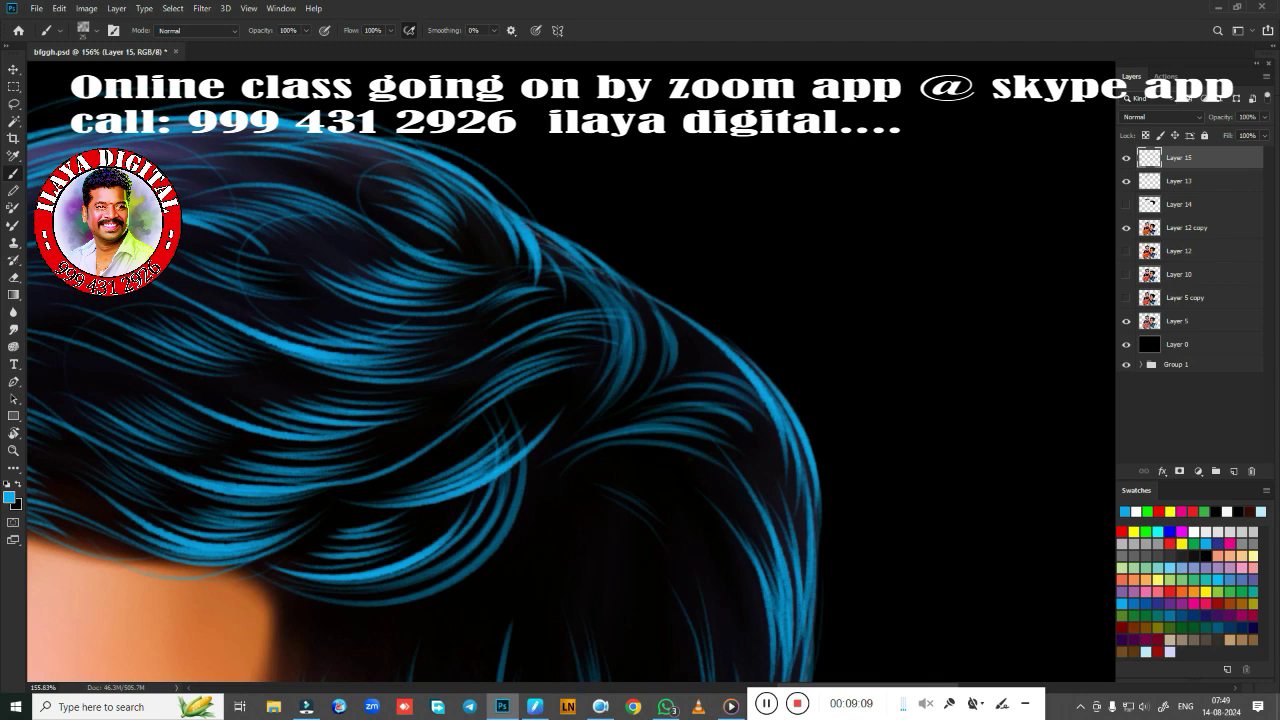
scroll(760, 290, "down", 5)
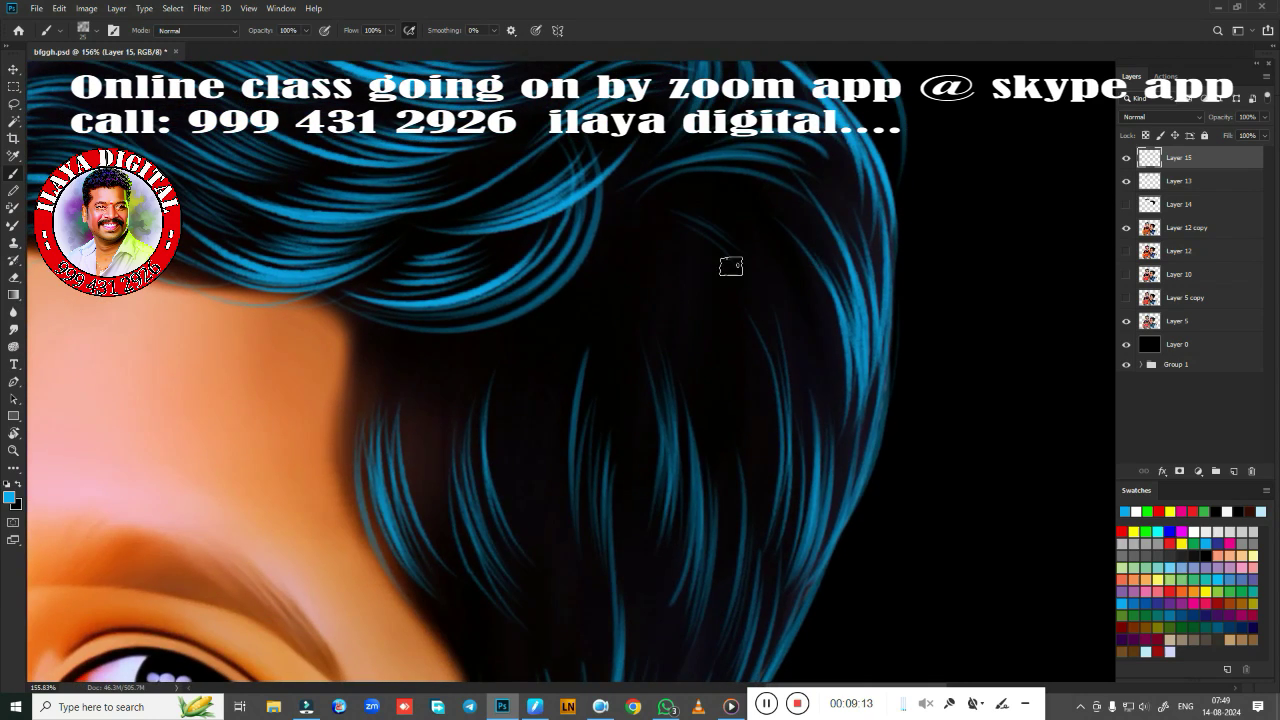
left_click_drag(762, 256, 818, 402)
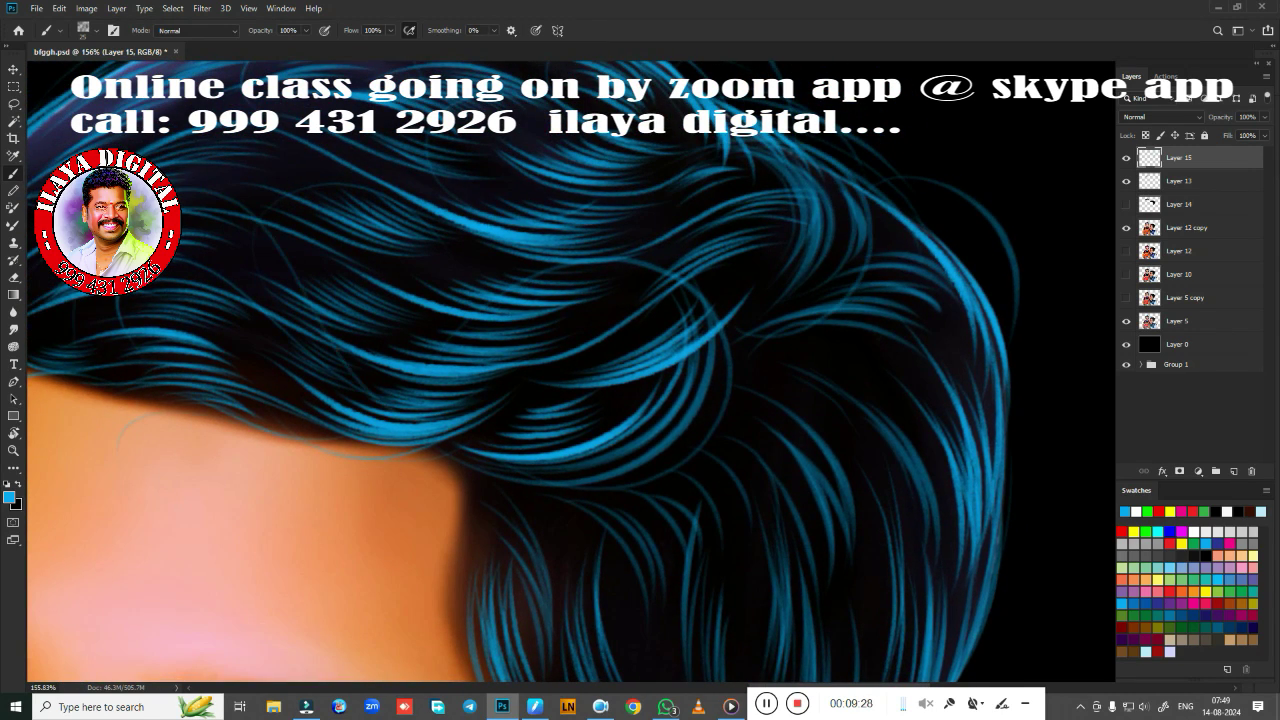
Undo a stray blue stroke above the ear and zoom in on the forehead hairline
left_click_drag(333, 320, 483, 190)
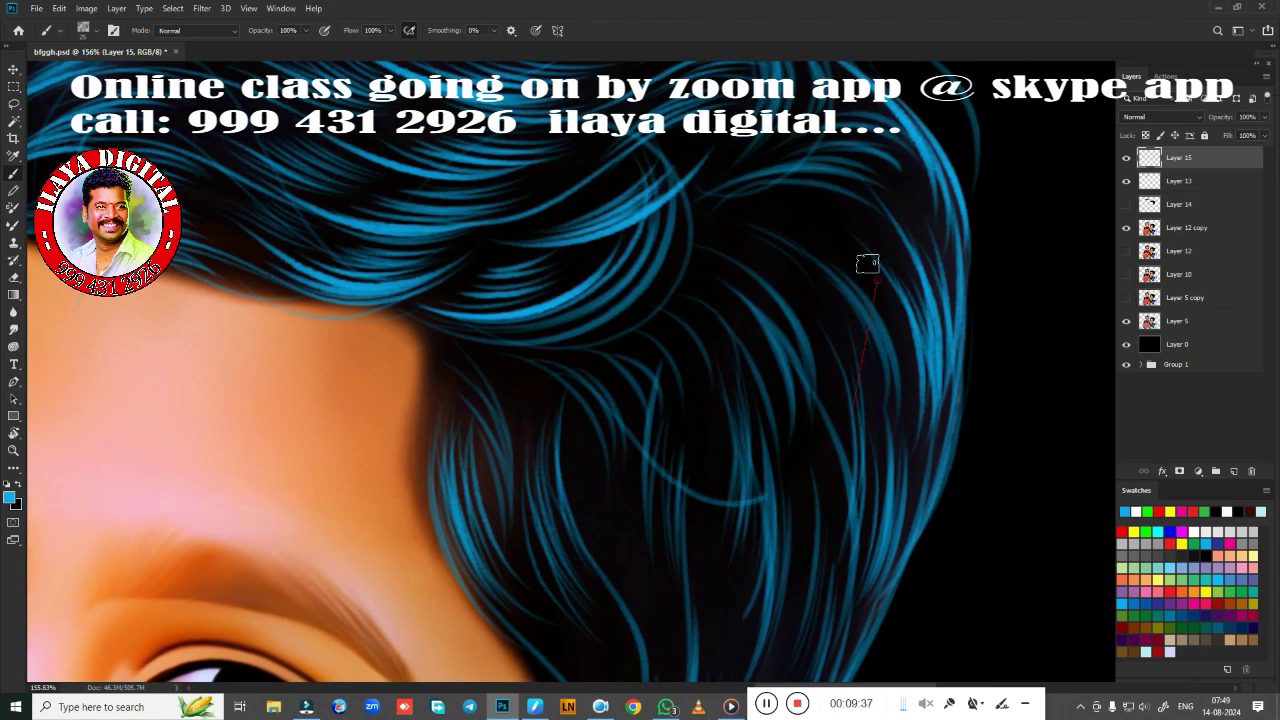
left_click_drag(708, 333, 788, 113)
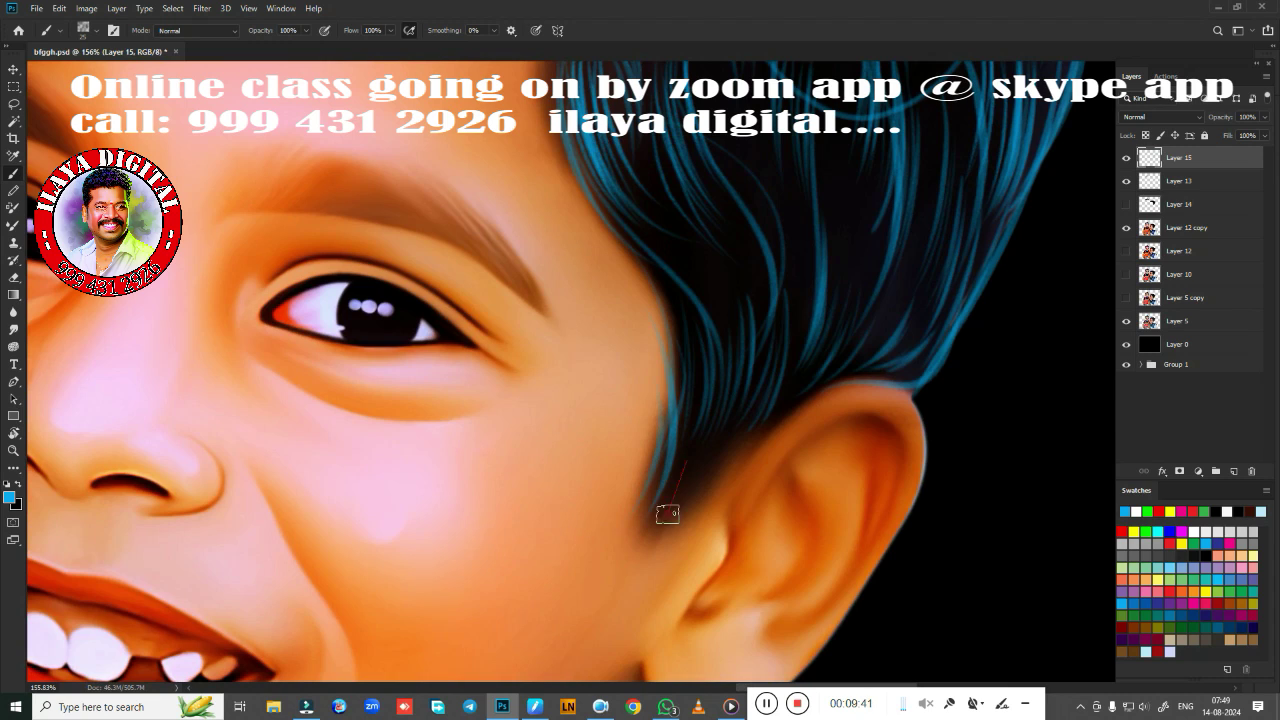
left_click_drag(688, 518, 905, 314)
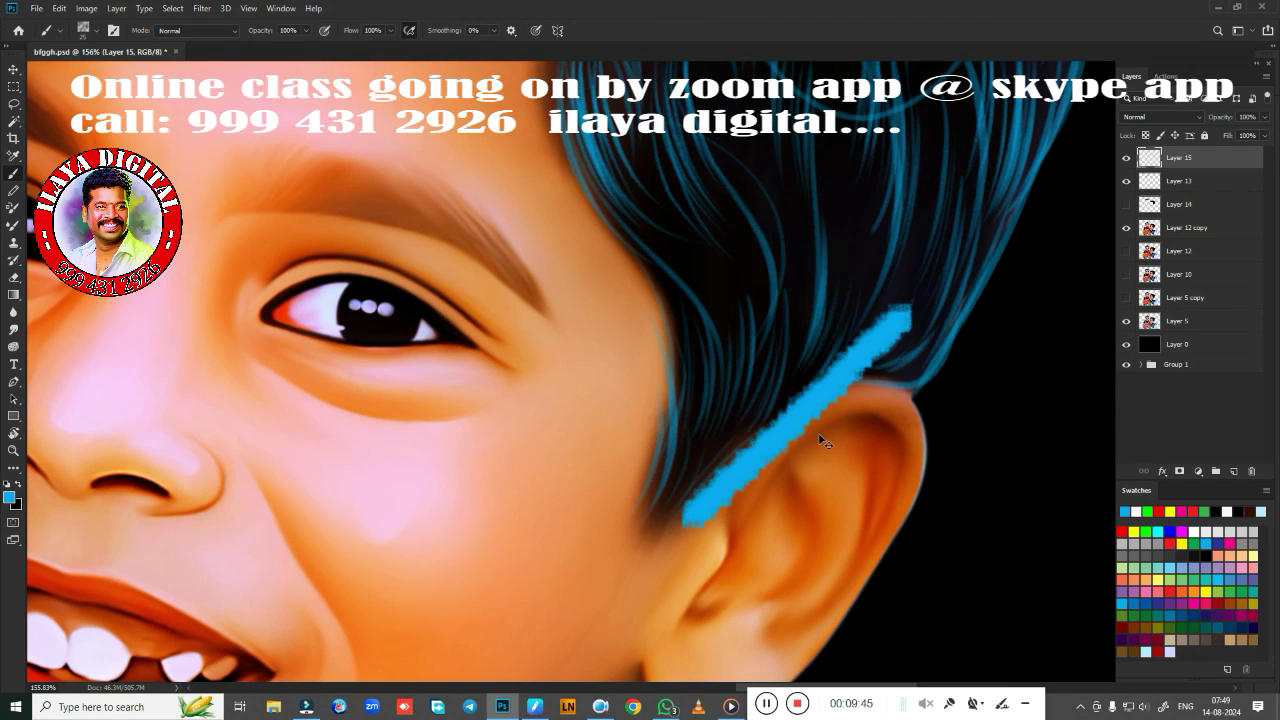
key("ctrl+z")
key("ctrl+0")
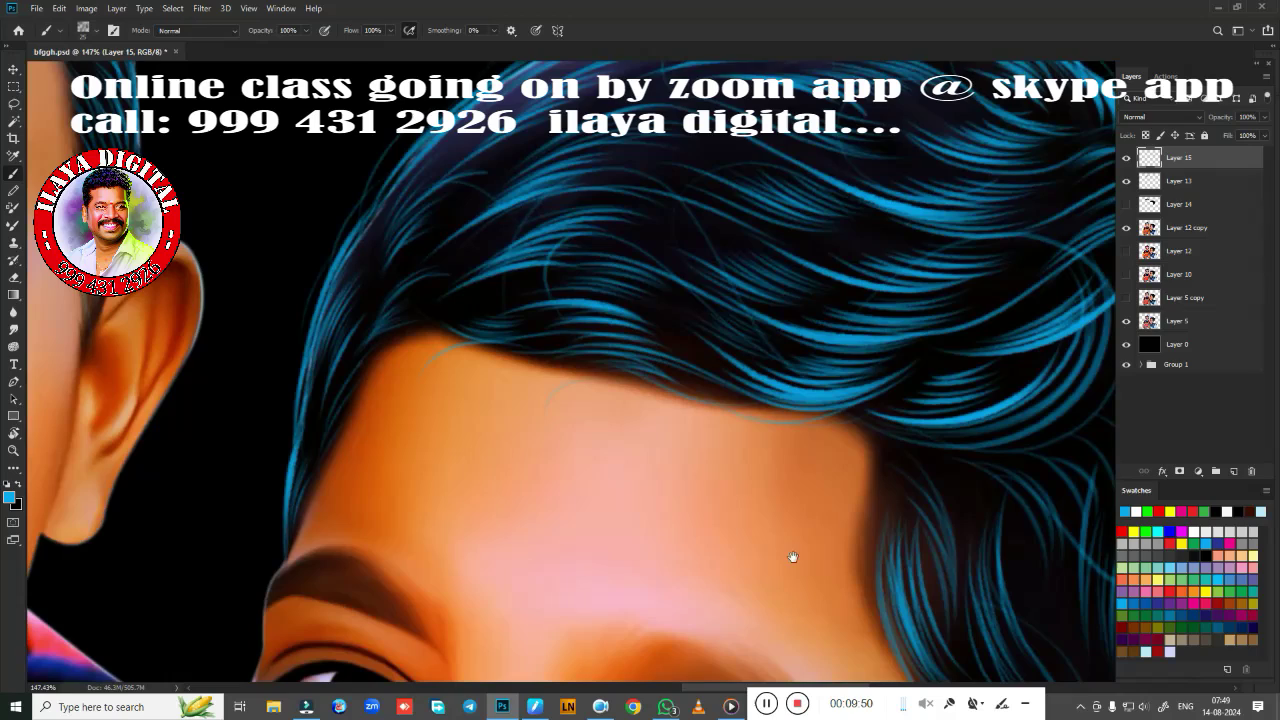
left_click_drag(673, 319, 794, 557)
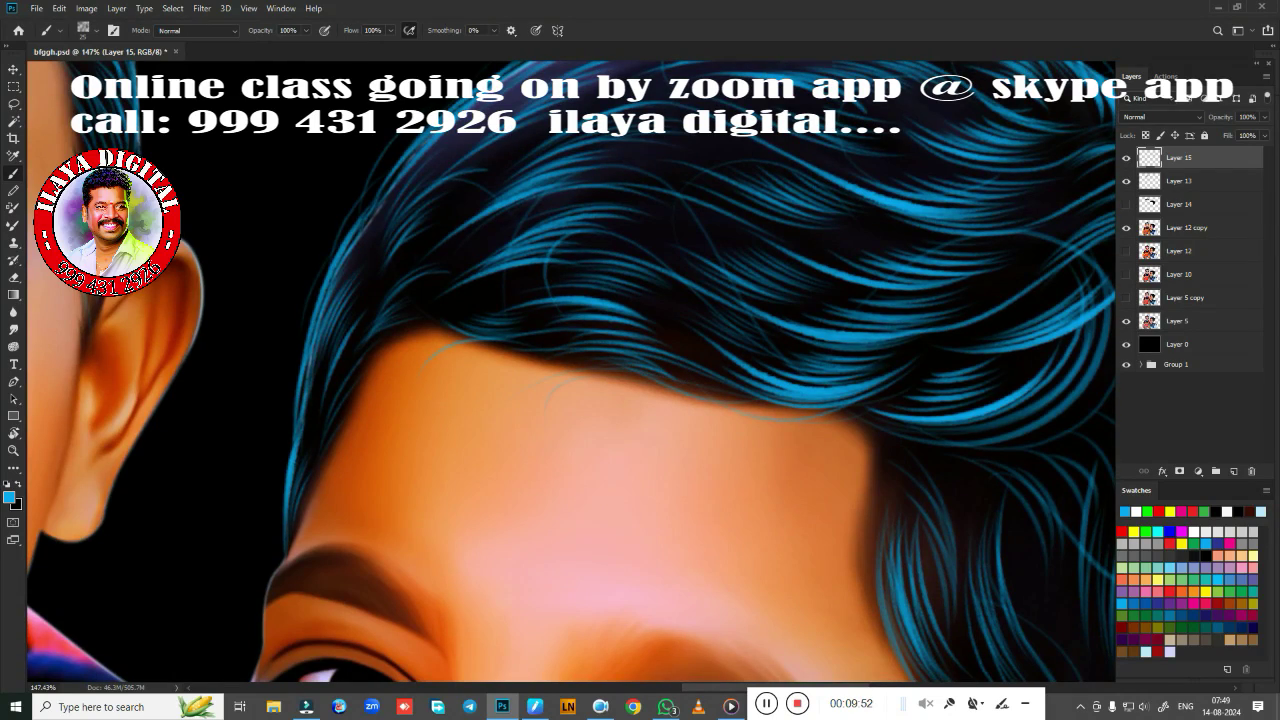
On Layer 13 in black, paint dark strands along the forehead hairline
left_click(1200, 180)
key("x")
scroll(631, 378, "up", 3)
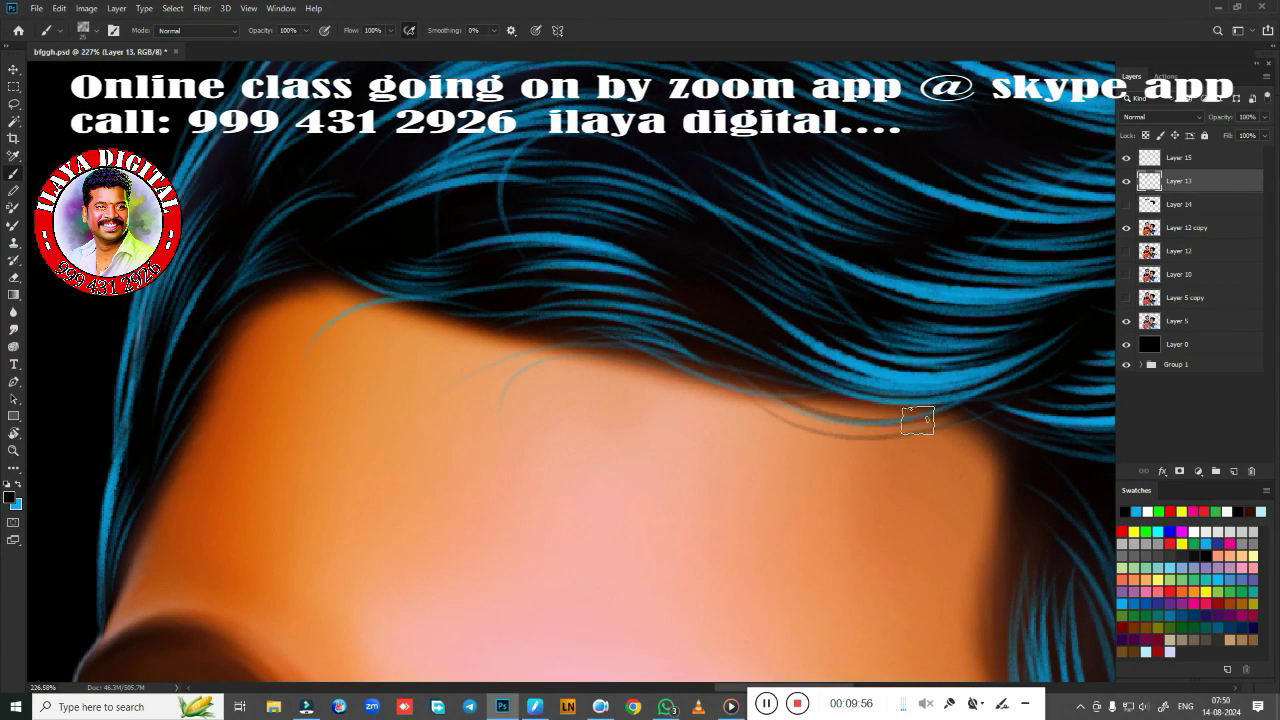
left_click_drag(917, 421, 760, 432)
left_click_drag(970, 420, 760, 410)
left_click_drag(940, 400, 770, 395)
mouse_move(984, 420)
left_mouse_down()
mouse_move(720, 410)
mouse_move(456, 456)
left_mouse_up()
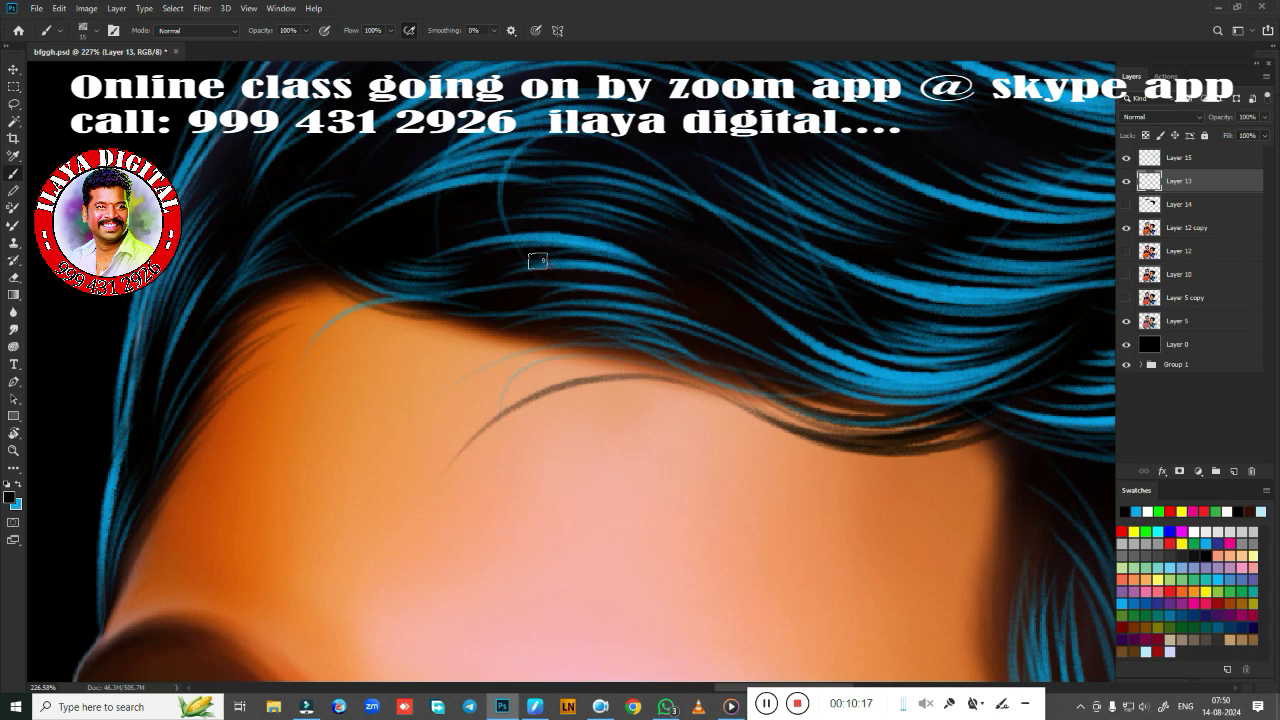
Add sweeping dark wisps on the hairline and along the hair edge above the ear
left_click_drag(480, 340, 340, 296)
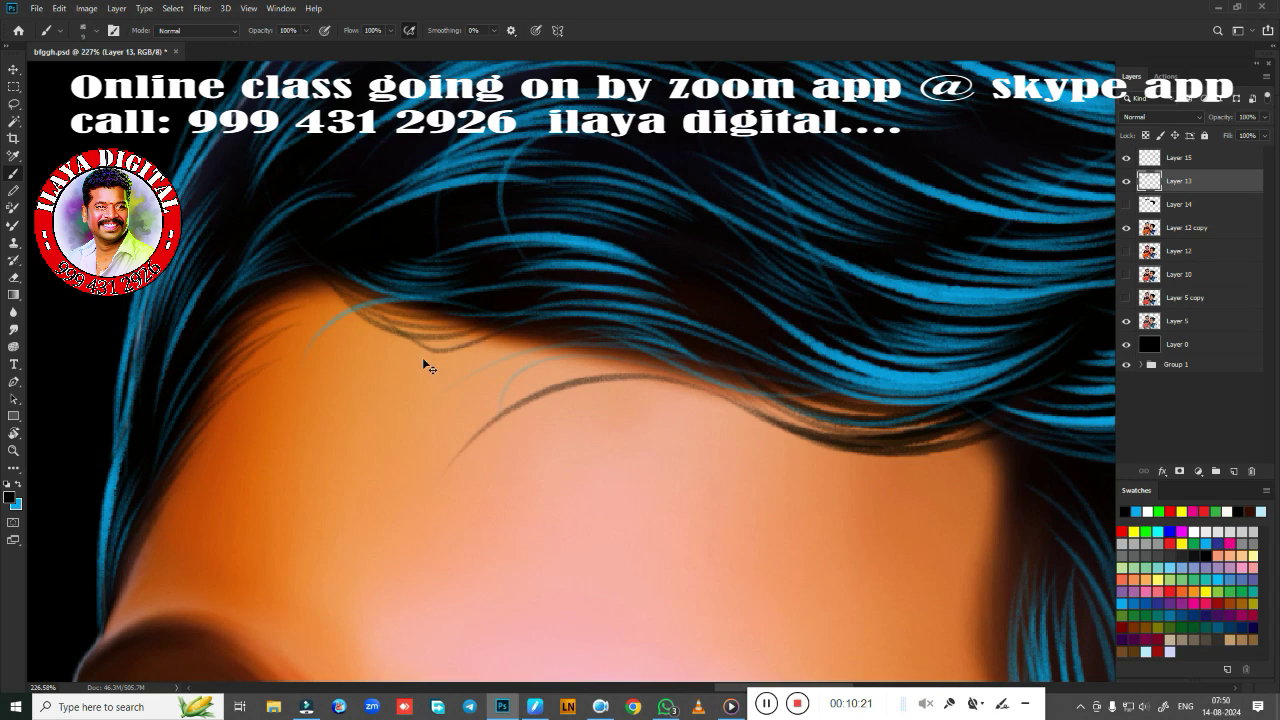
left_click_drag(696, 352, 460, 404)
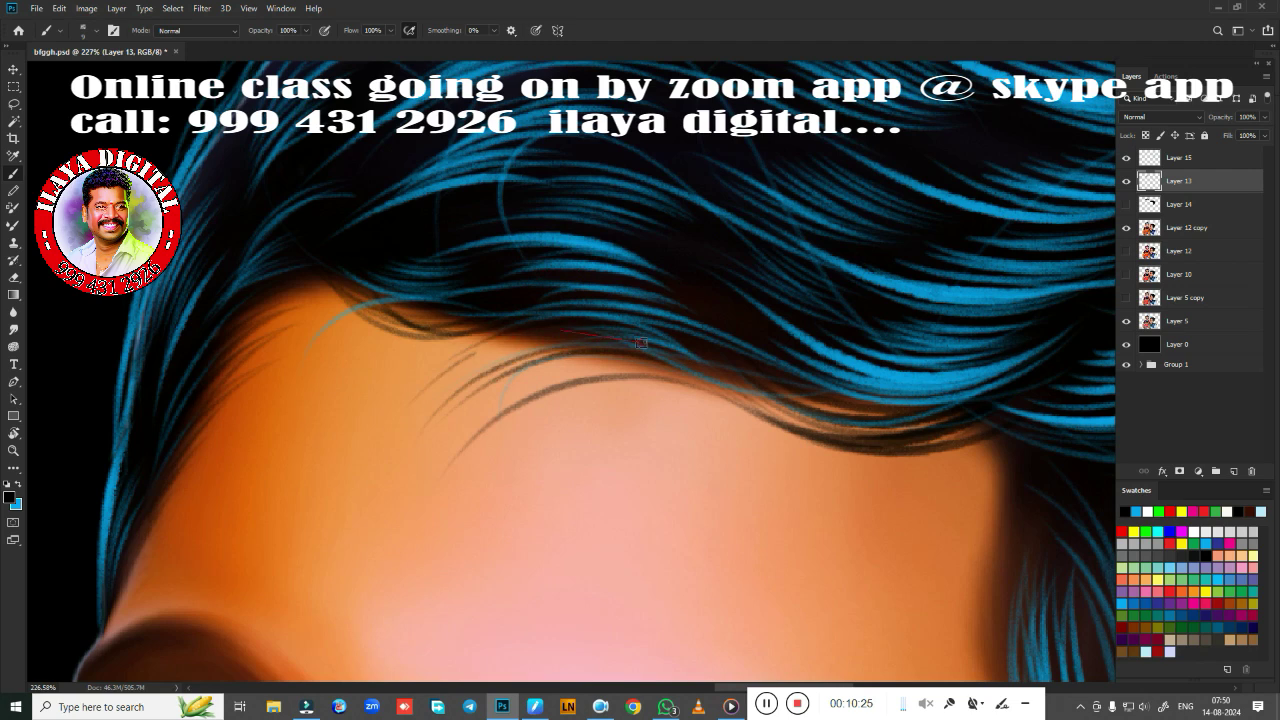
mouse_move(694, 355)
left_mouse_down()
mouse_move(526, 371)
mouse_move(207, 93)
left_mouse_up()
left_click_drag(550, 590, 535, 375)
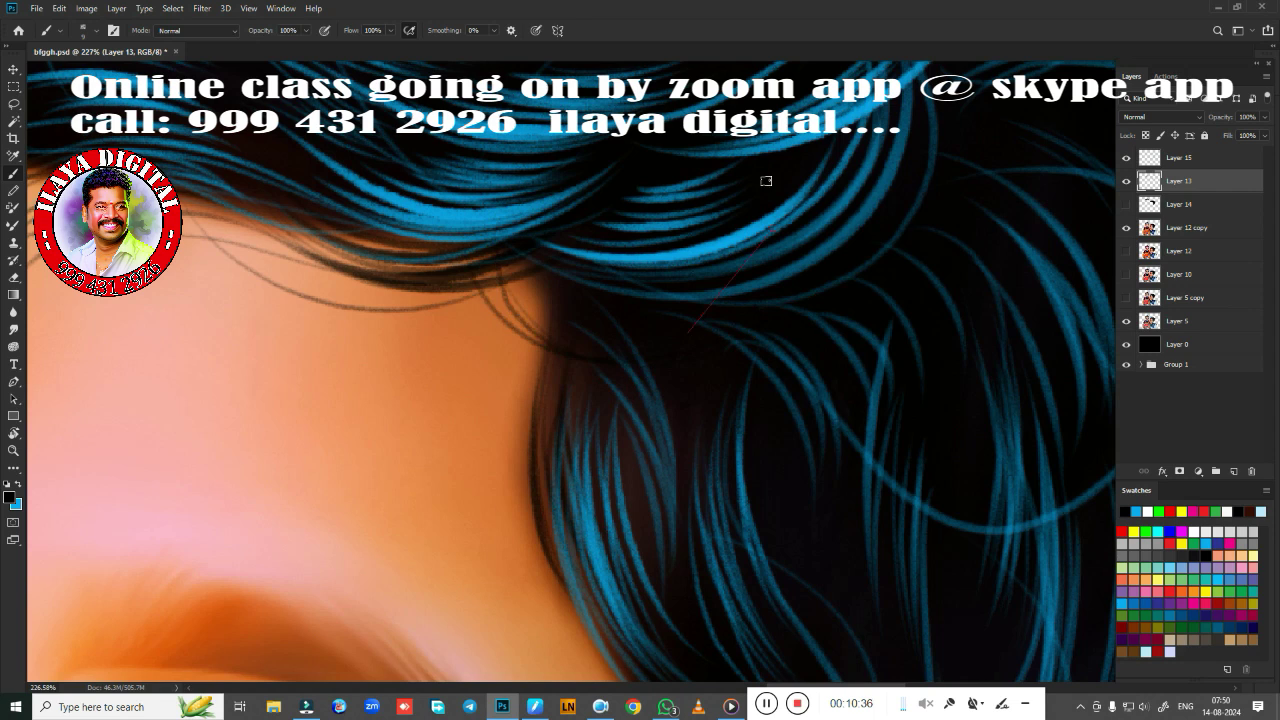
scroll(545, 127, "down", 5)
left_click_drag(877, 357, 735, 228)
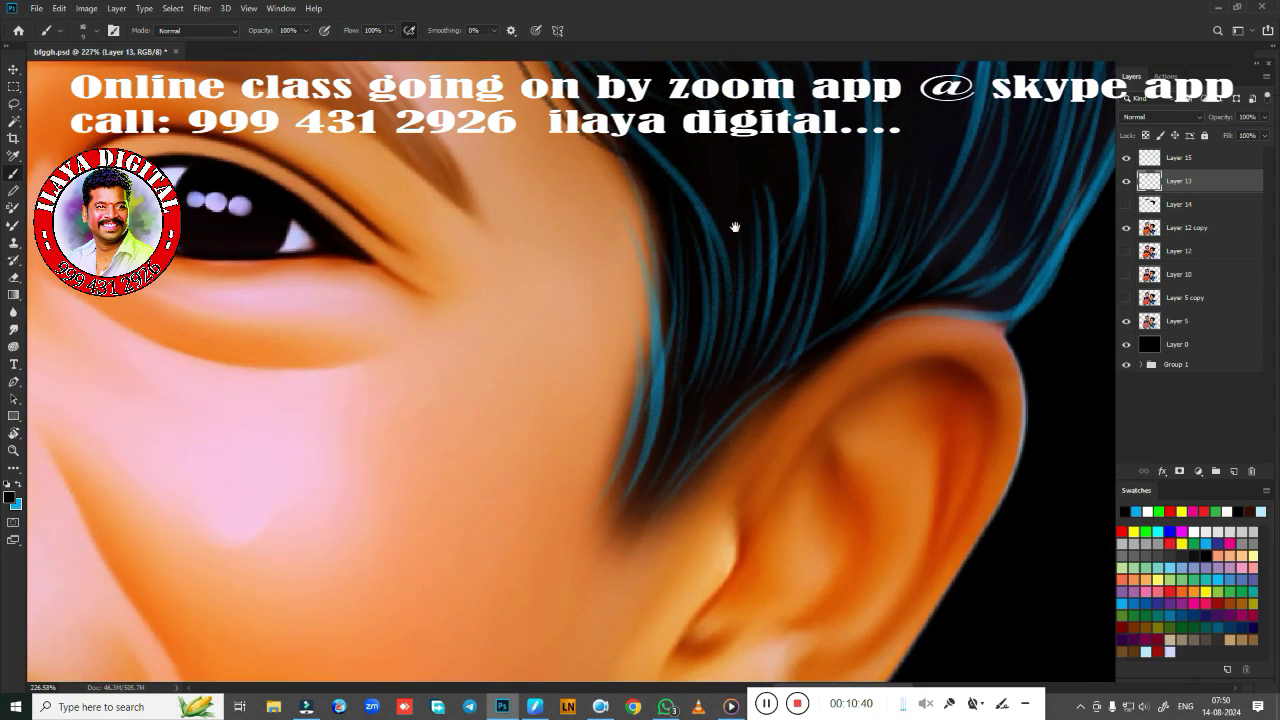
left_click_drag(667, 394, 630, 210)
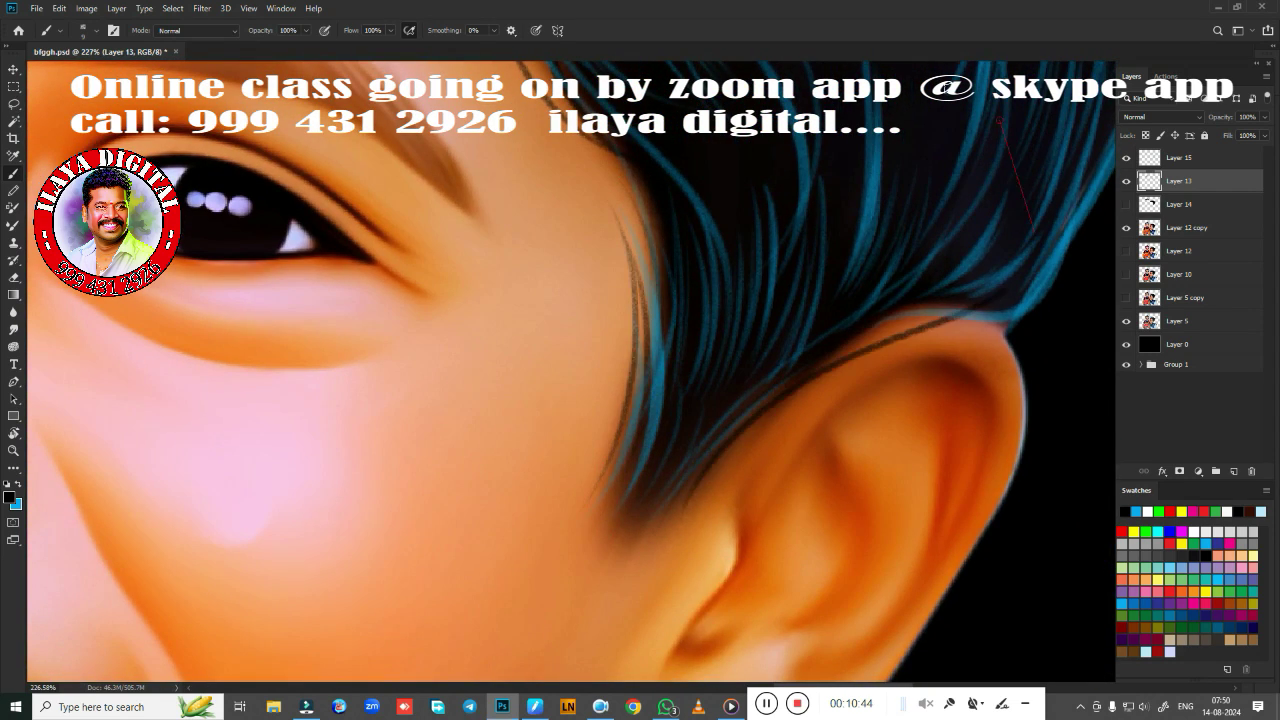
scroll(677, 412, "down", 5)
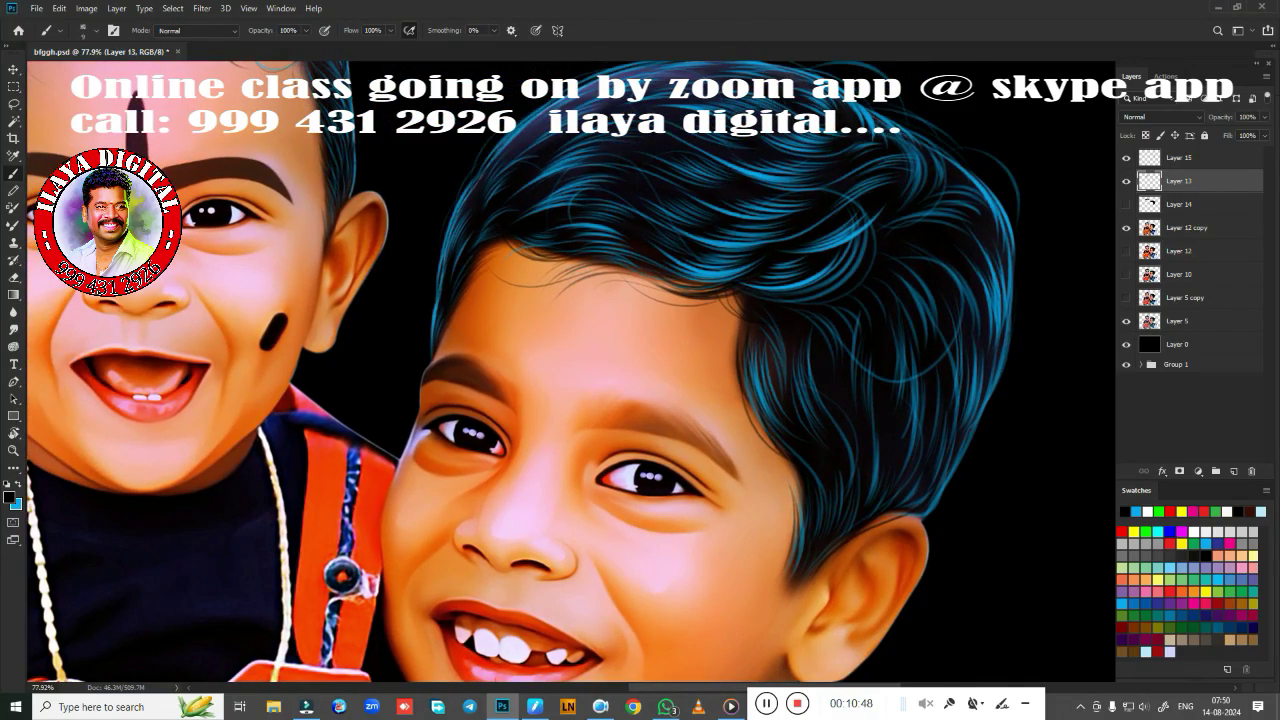
Zoom in on the smaller boy's face and select a hair-strand brush tip
scroll(885, 398, "down", 3)
scroll(486, 275, "up", 3)
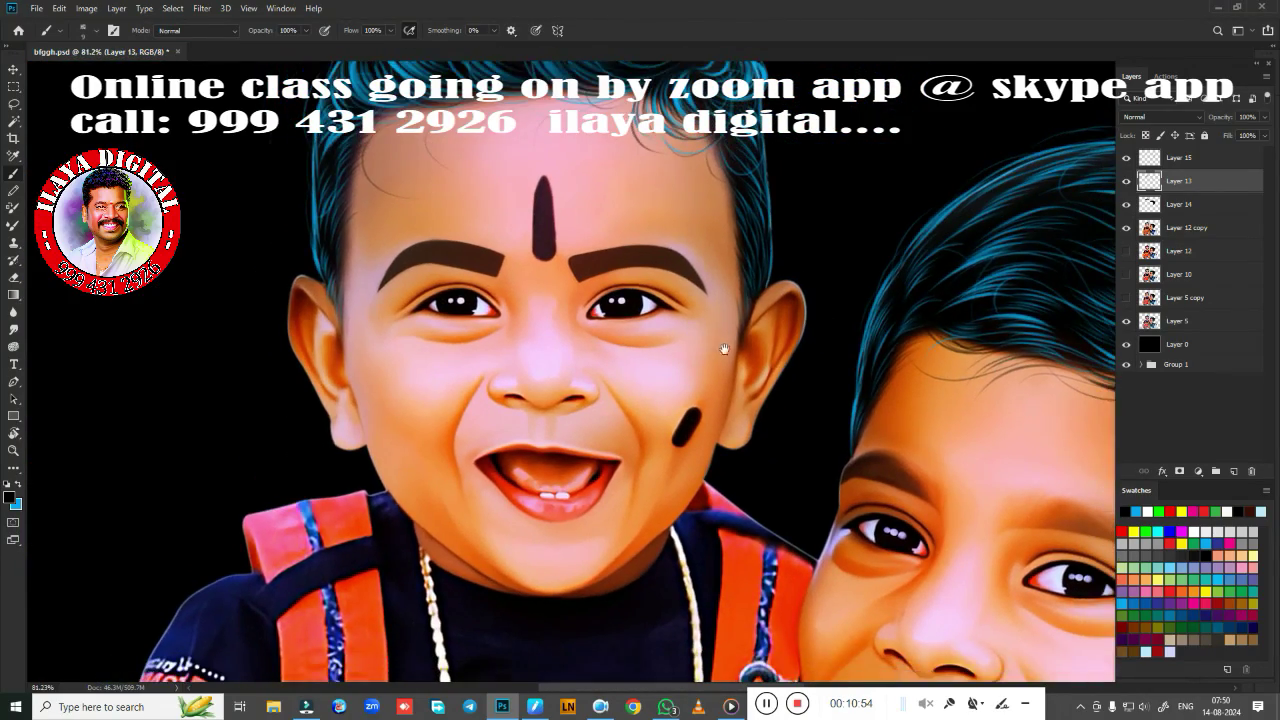
left_click_drag(723, 341, 415, 365)
scroll(415, 365, "up", 2)
scroll(560, 340, "up", 3)
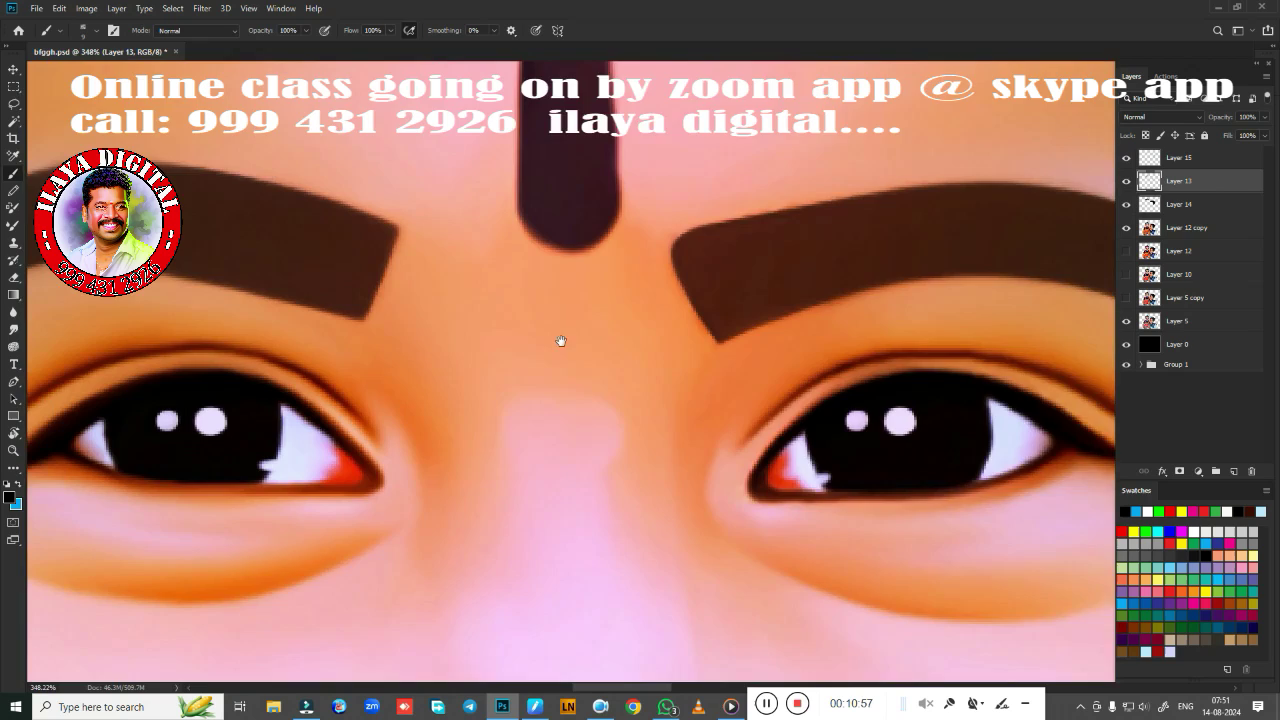
scroll(560, 340, "up", 2)
right_click(669, 205)
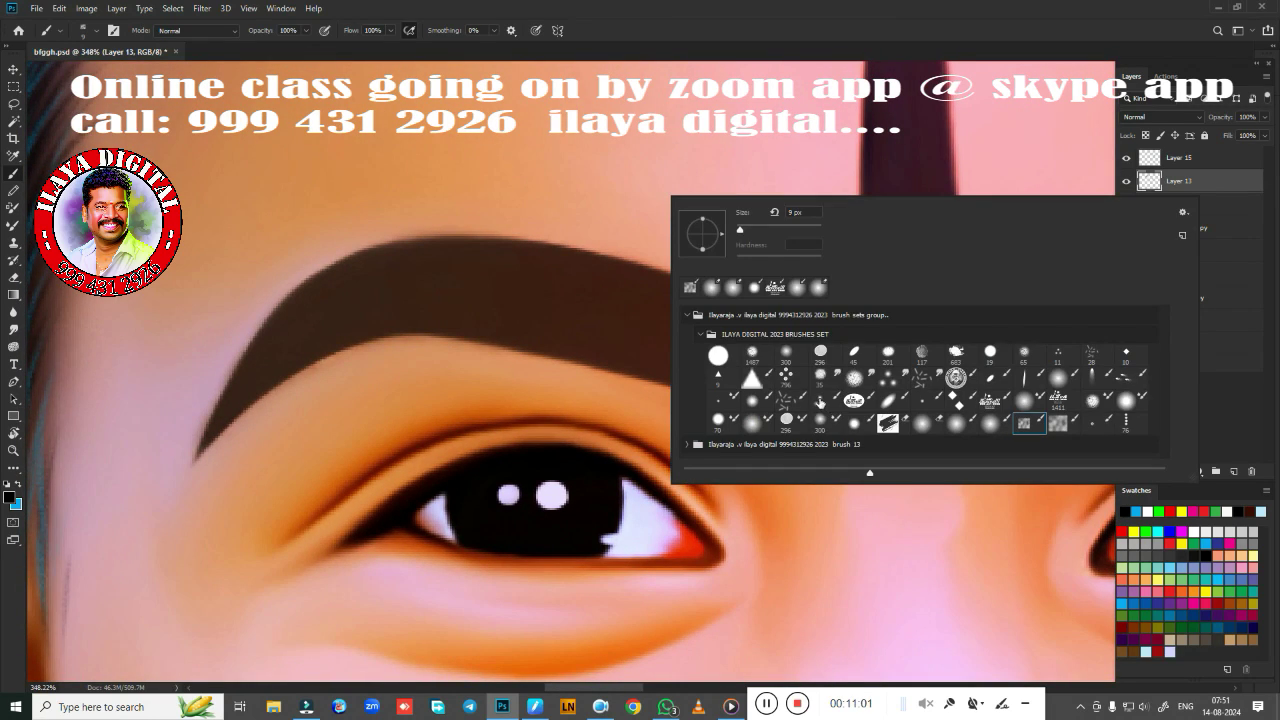
left_click(857, 29)
scroll(634, 380, "up", 2)
scroll(634, 380, "up", 1)
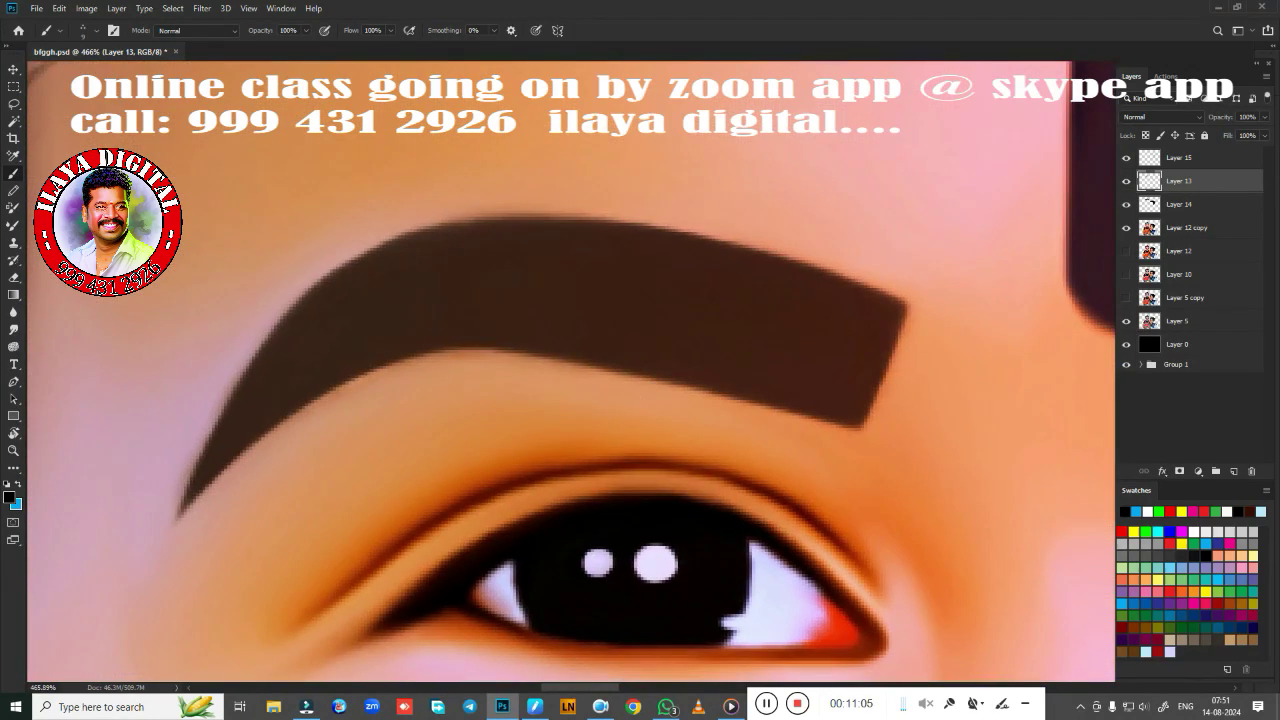
Fill the first eyebrow with parallel dark hair strokes, redoing one bad stroke
mouse_move(230, 432)
left_mouse_down()
mouse_move(446, 306)
mouse_move(530, 276)
mouse_move(530, 242)
mouse_move(520, 250)
left_mouse_up()
key("ctrl+z")
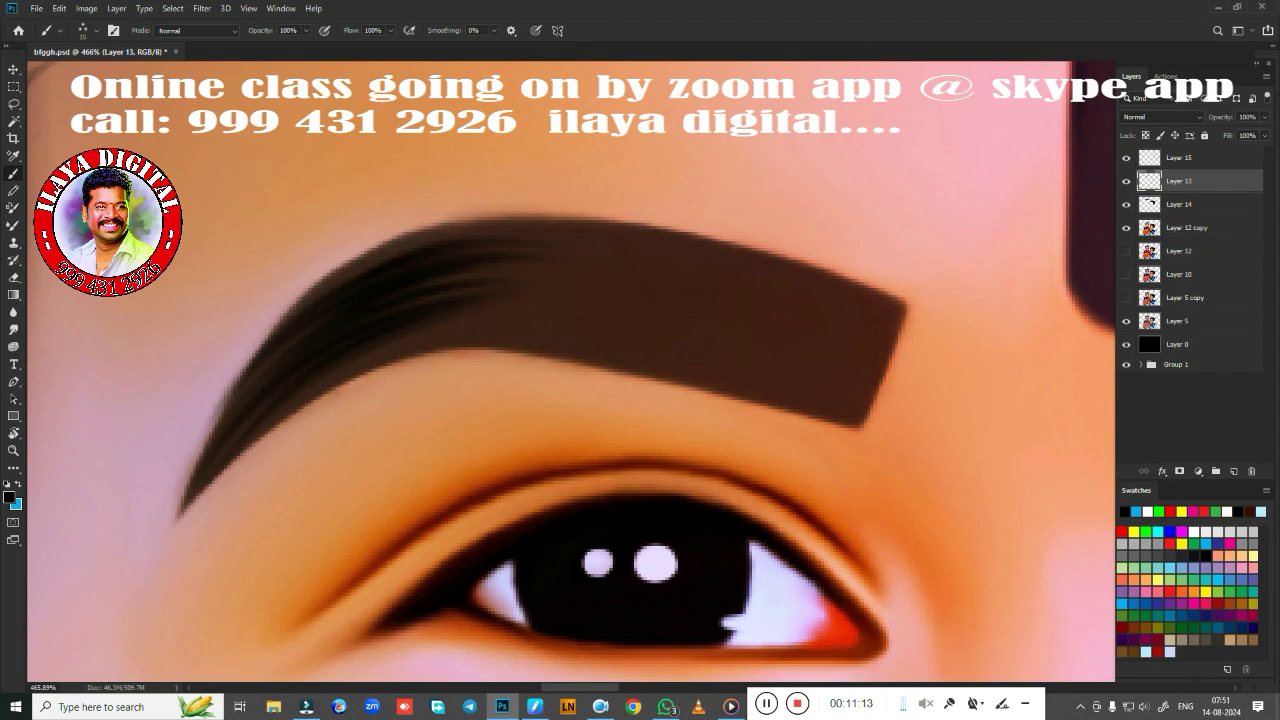
left_click_drag(300, 380, 696, 350)
left_click_drag(368, 372, 770, 386)
left_click_drag(420, 395, 858, 380)
left_click_drag(470, 372, 850, 352)
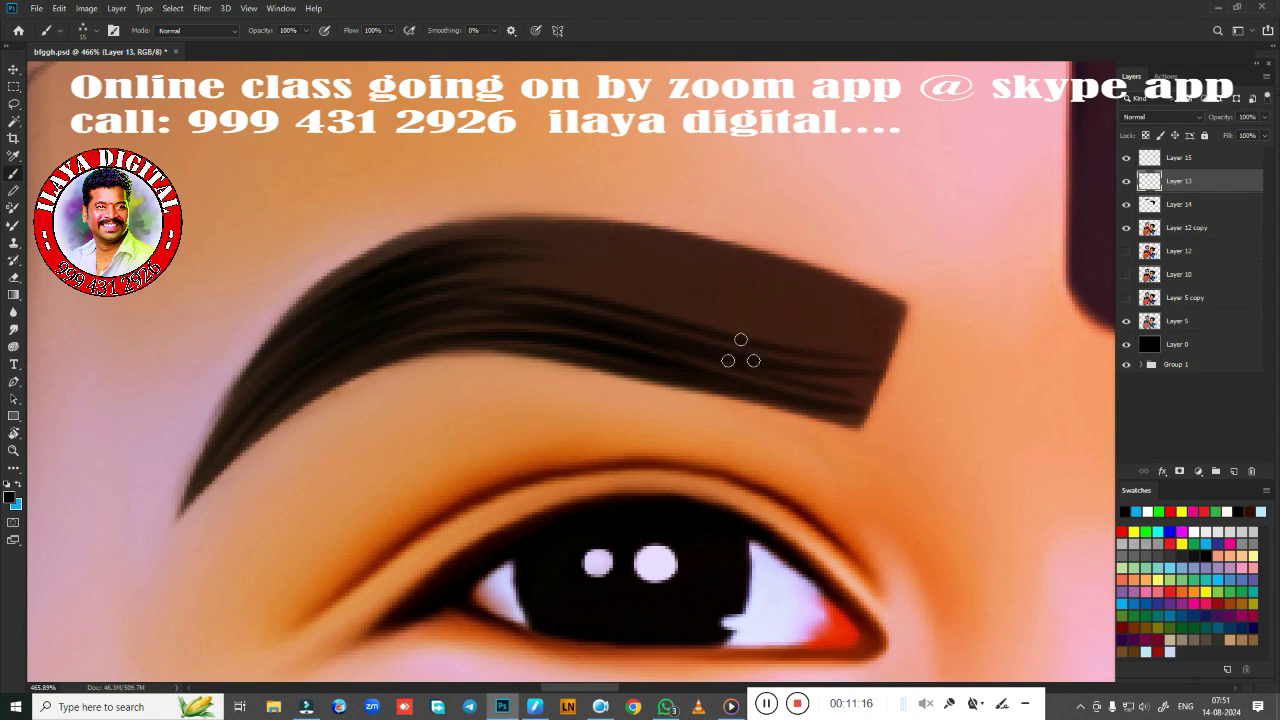
left_click_drag(485, 345, 870, 330)
left_click_drag(495, 310, 900, 305)
left_click_drag(390, 252, 650, 232)
left_click_drag(300, 332, 800, 340)
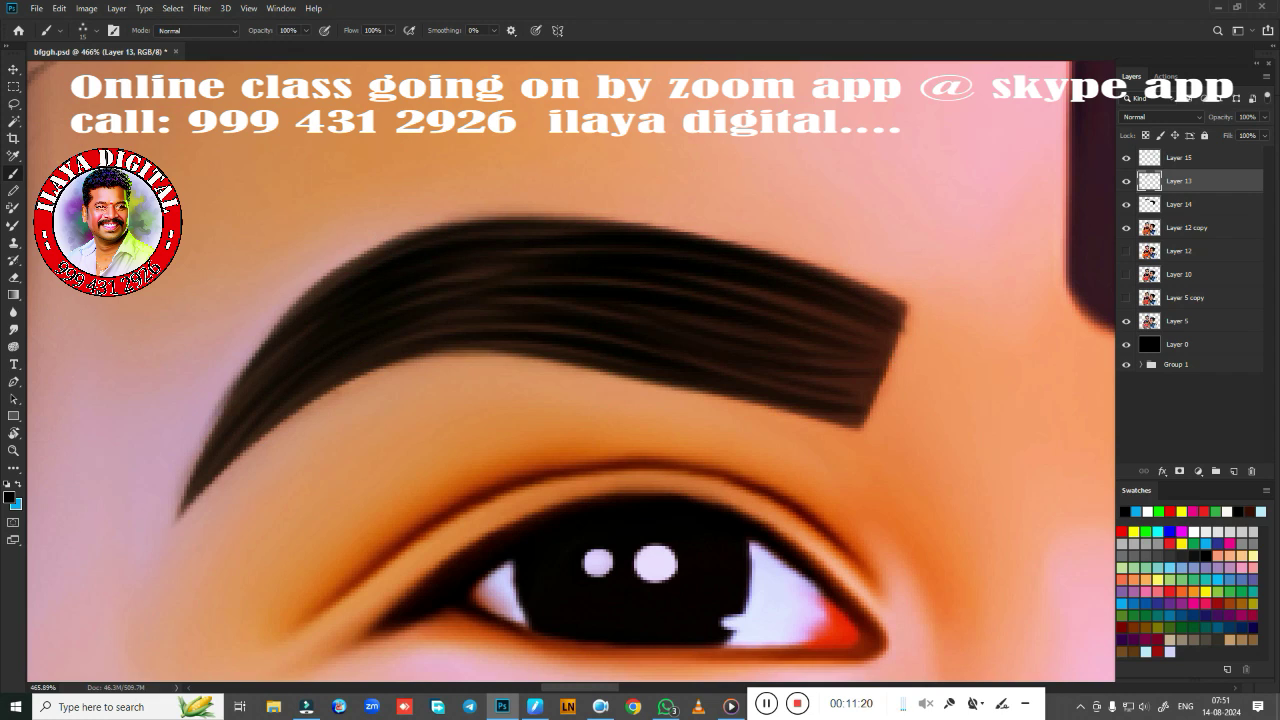
Add teal highlight hairs across the first eyebrow
left_click_drag(432, 310, 816, 296)
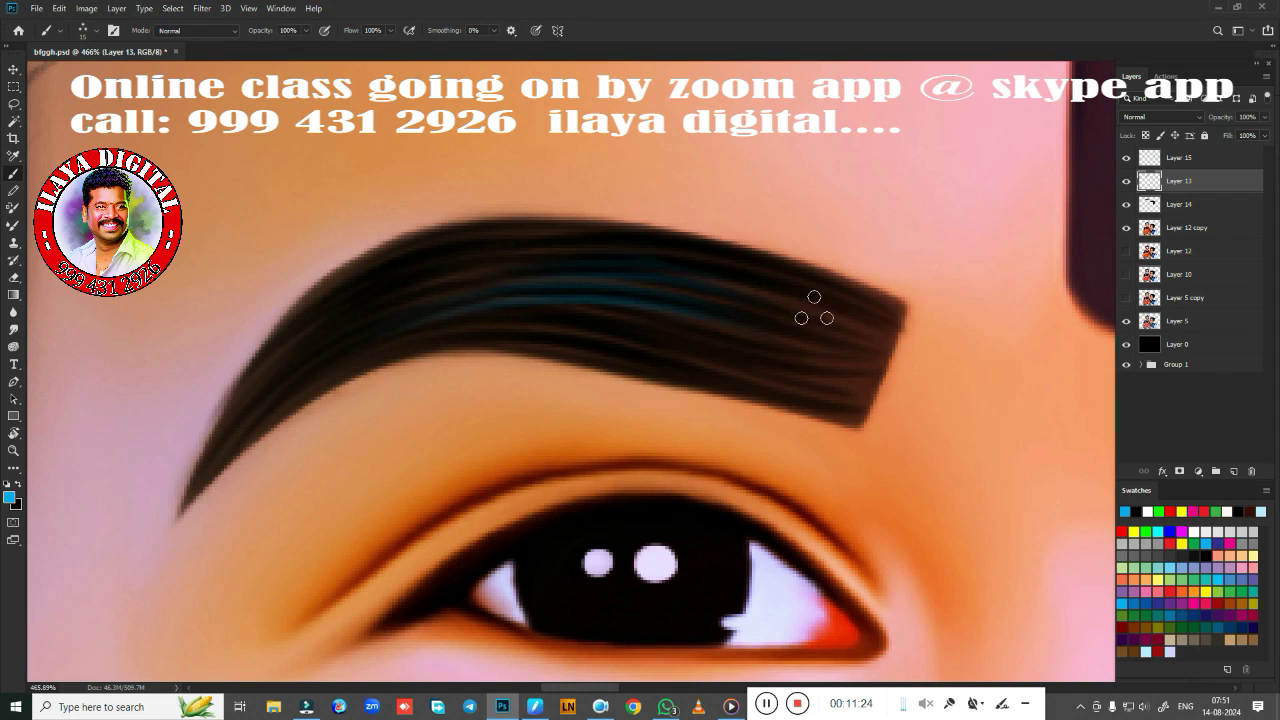
left_click_drag(494, 275, 740, 252)
left_click_drag(462, 345, 736, 345)
left_click_drag(304, 335, 702, 310)
Switch back to black and paint dark hairs over the other eyebrow's upper, lower and left parts
key("x")
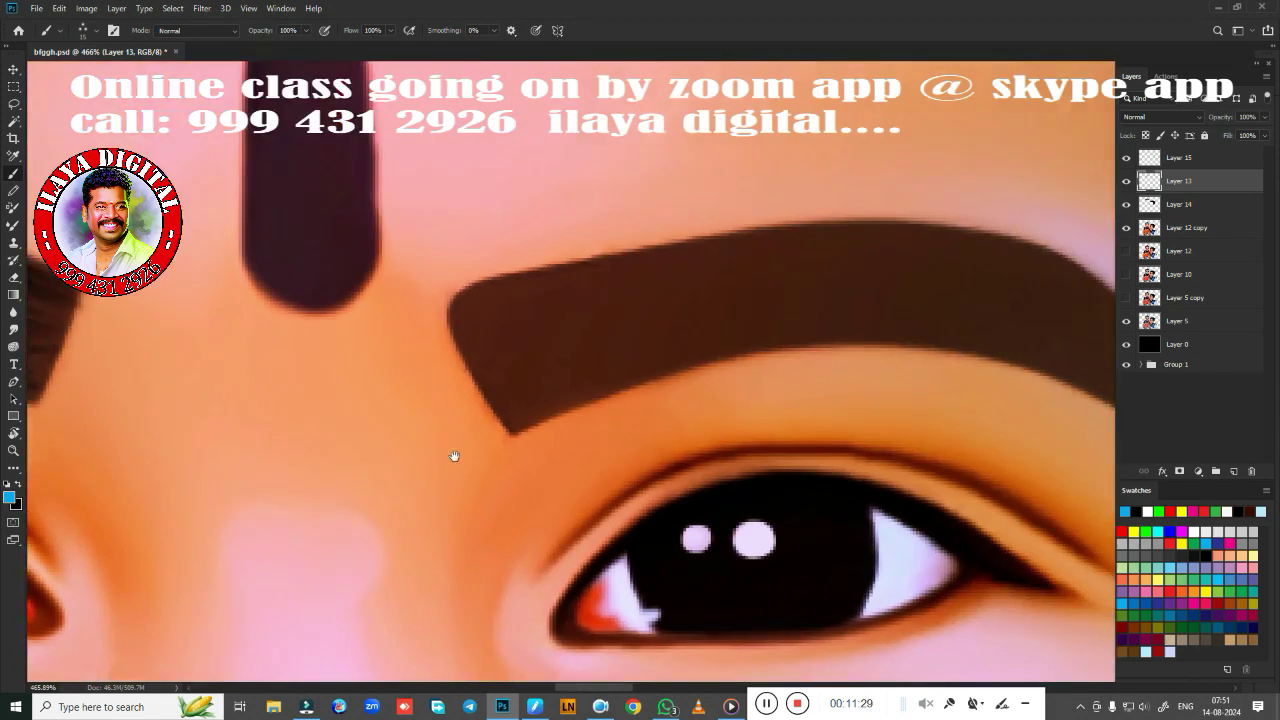
left_click_drag(212, 352, 688, 298)
key("ctrl+z")
left_click_drag(218, 340, 700, 252)
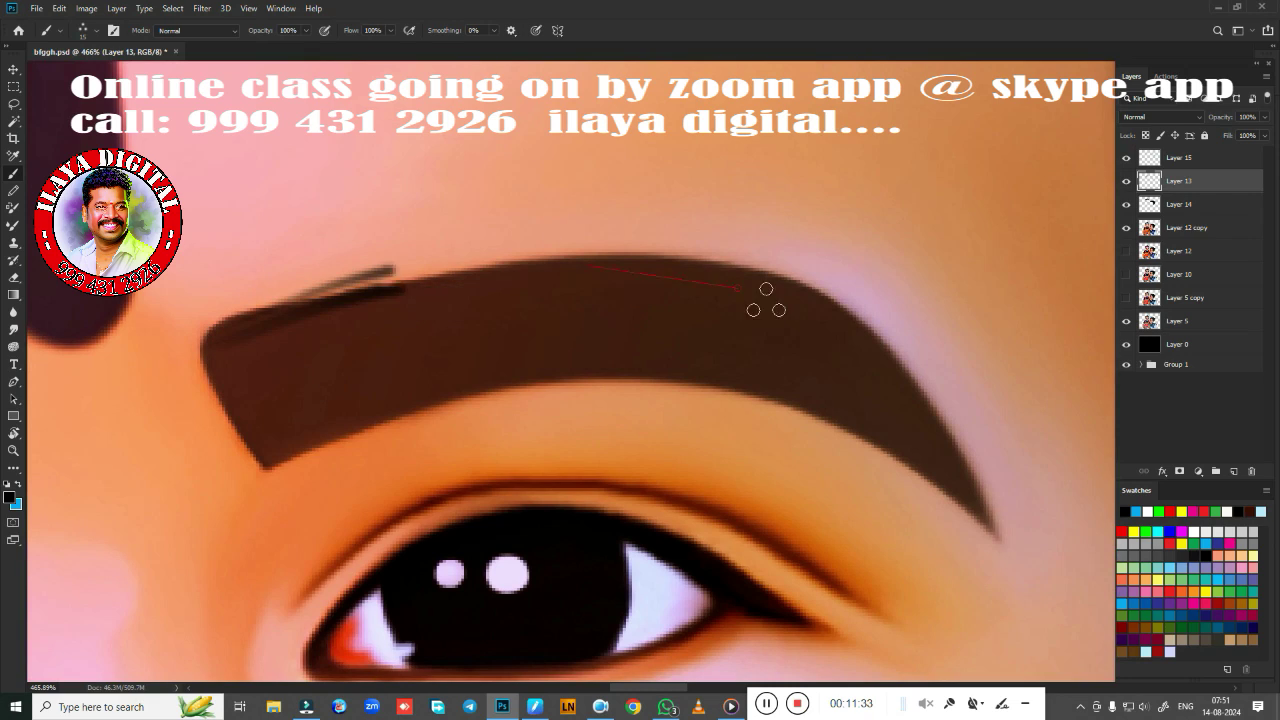
key("ctrl+z")
left_click_drag(258, 335, 652, 280)
left_click_drag(300, 360, 608, 300)
left_click_drag(269, 458, 650, 355)
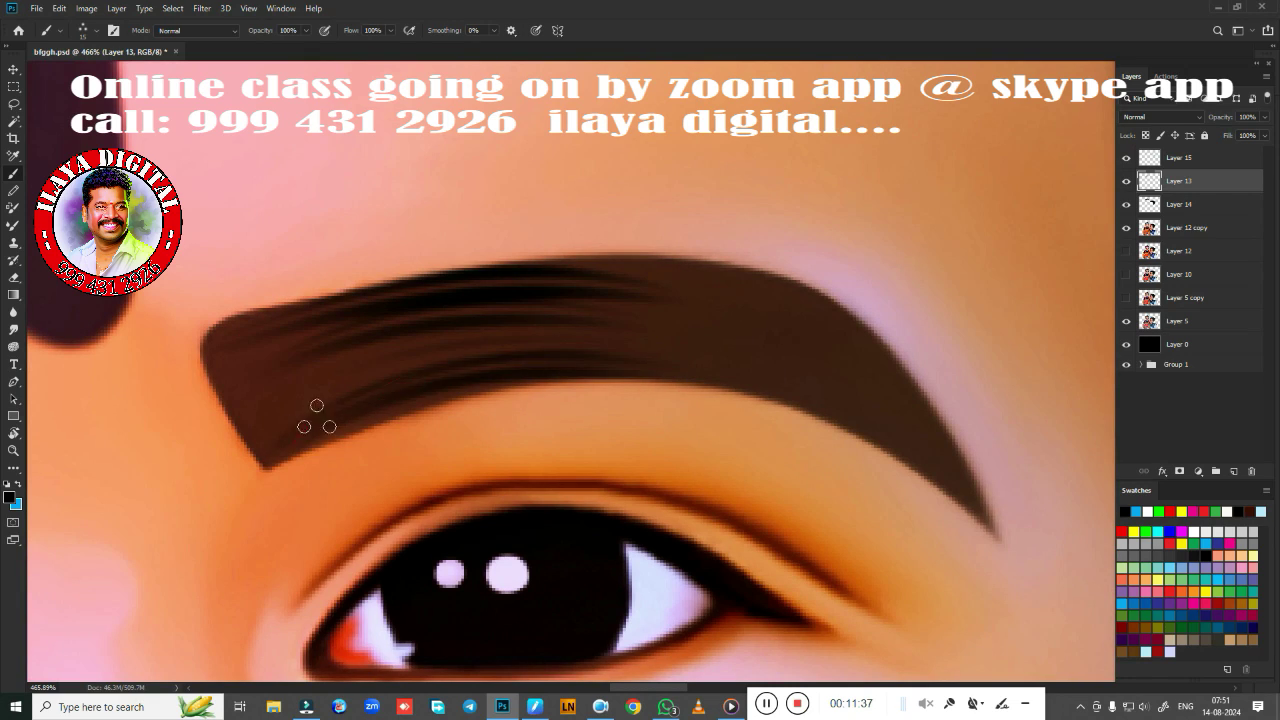
left_click_drag(314, 420, 505, 350)
left_click_drag(285, 405, 500, 340)
left_click_drag(228, 388, 438, 342)
left_click_drag(232, 352, 350, 306)
Darken the second eyebrow's middle, right tail and lower-left edge with more hairs
left_click_drag(260, 400, 398, 340)
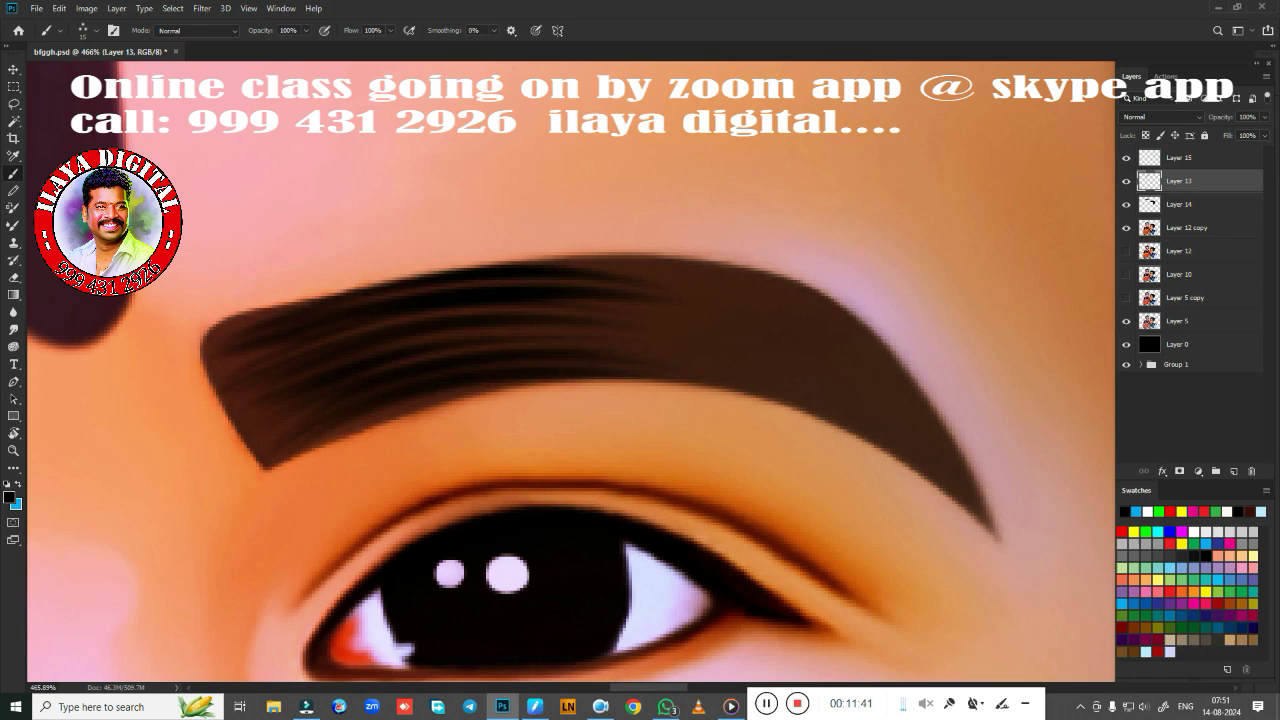
left_click_drag(530, 380, 780, 345)
left_click_drag(596, 345, 958, 470)
left_click_drag(588, 380, 946, 496)
left_click_drag(456, 298, 860, 290)
left_click_drag(515, 320, 905, 400)
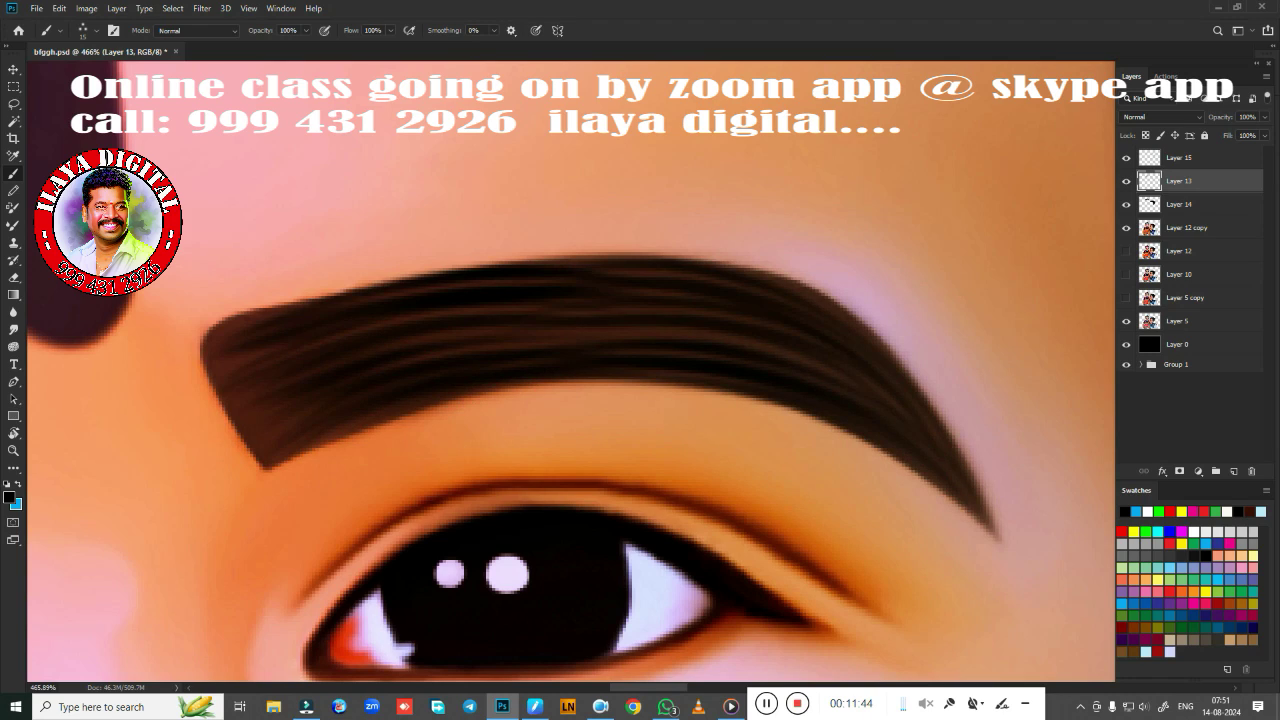
left_click_drag(440, 350, 735, 328)
left_click_drag(450, 285, 815, 262)
left_click_drag(530, 338, 810, 310)
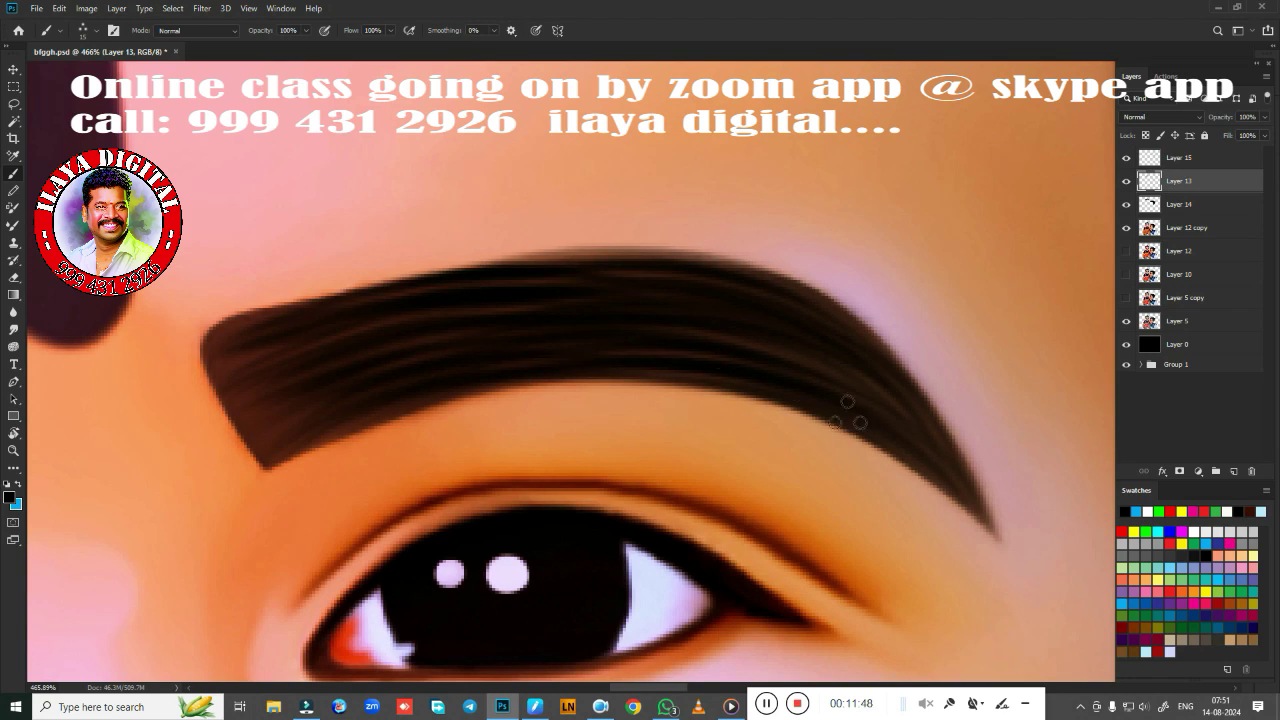
left_click_drag(300, 440, 445, 398)
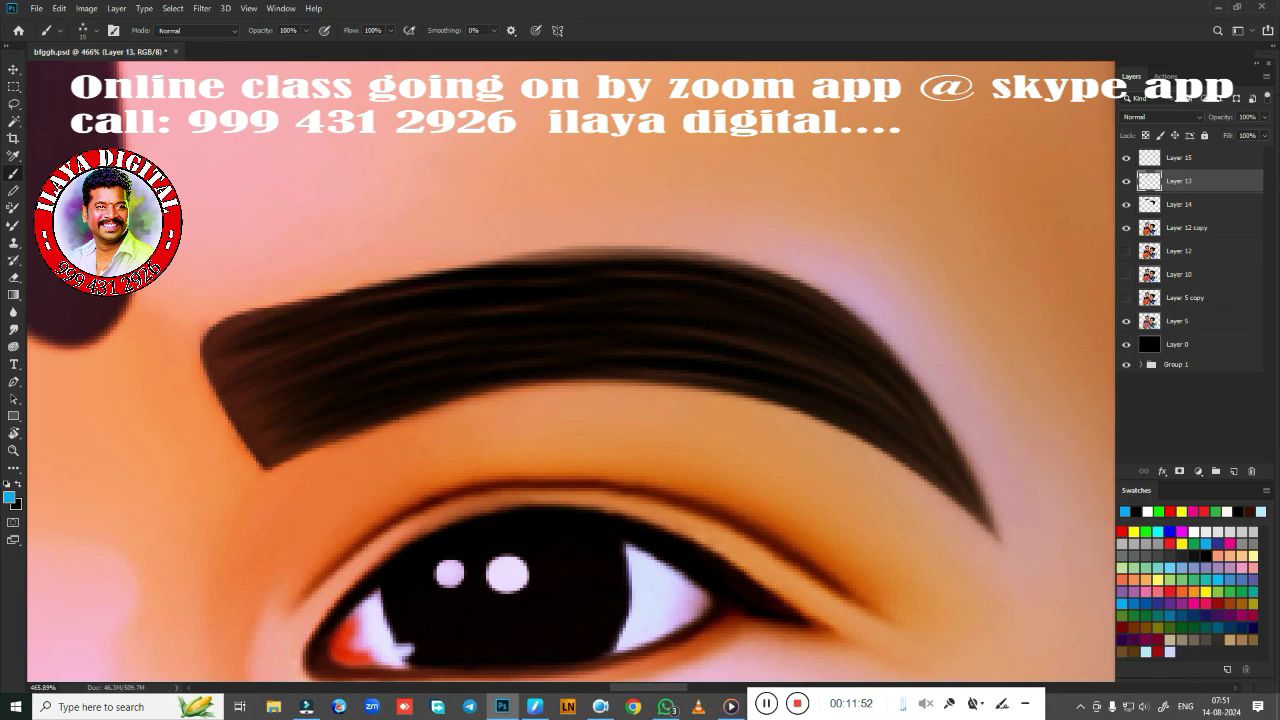
Add teal highlight hairs across the second eyebrow's top, middle and right side
left_click_drag(503, 282, 656, 300)
left_click_drag(370, 360, 830, 370)
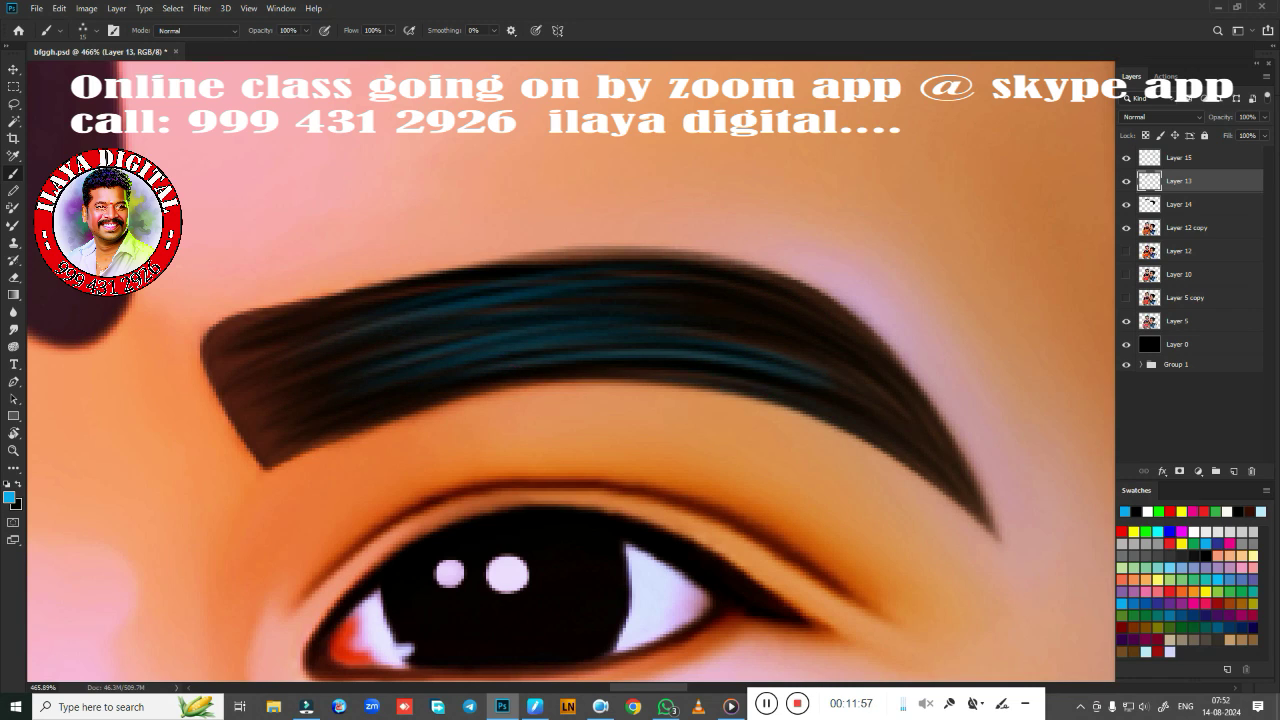
left_click_drag(655, 305, 822, 342)
Zoom in on the older boy's eyebrow and paint dark hairs thickening its upper edge
key("ctrl+0")
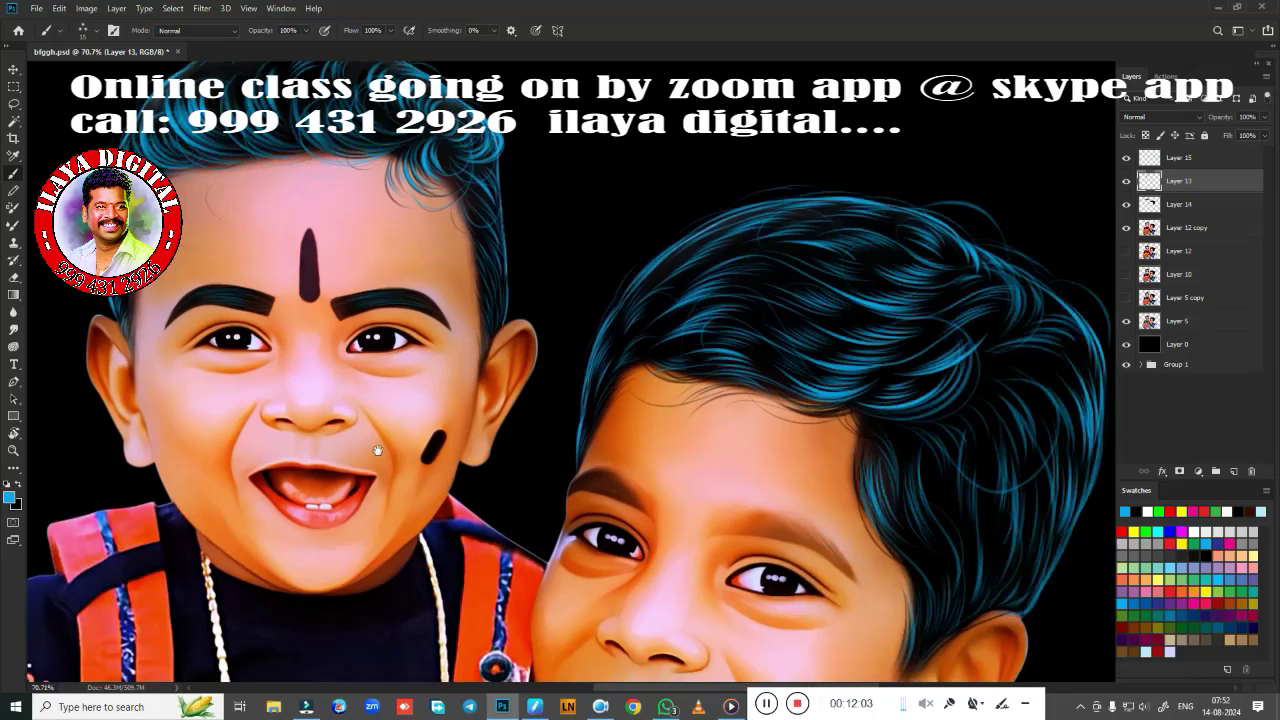
left_click_drag(377, 450, 537, 257)
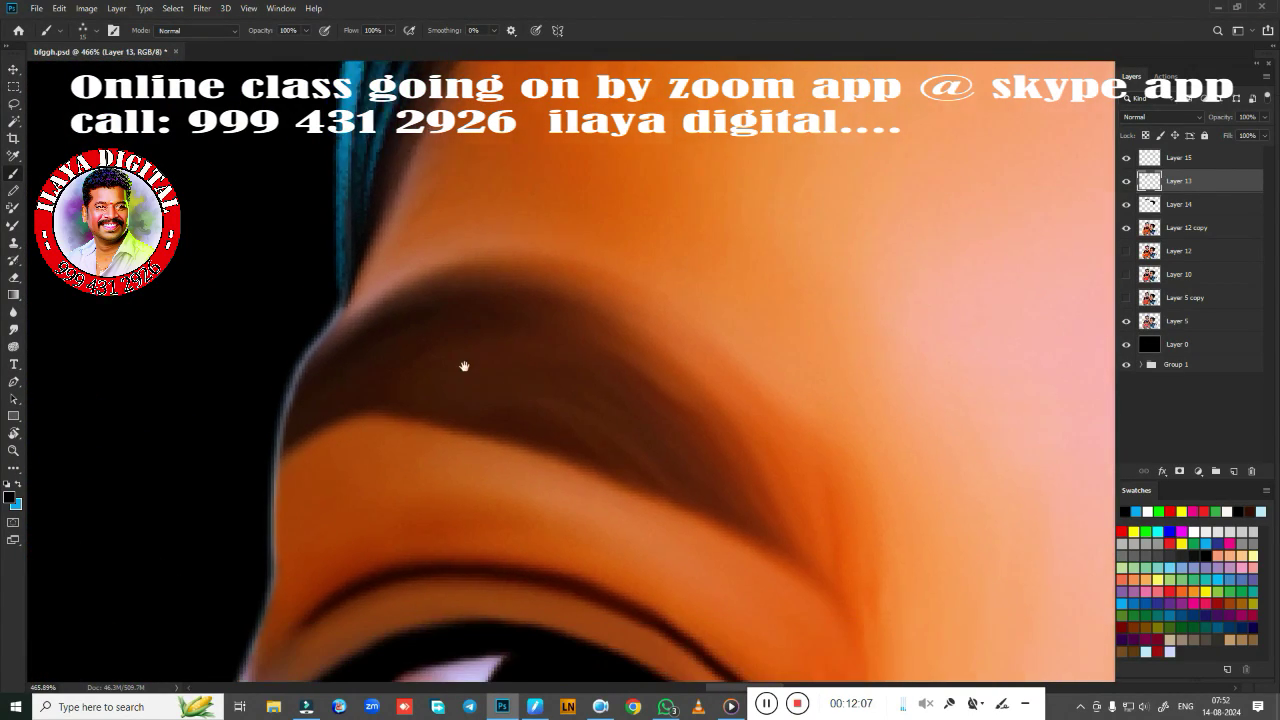
left_click_drag(464, 366, 404, 306)
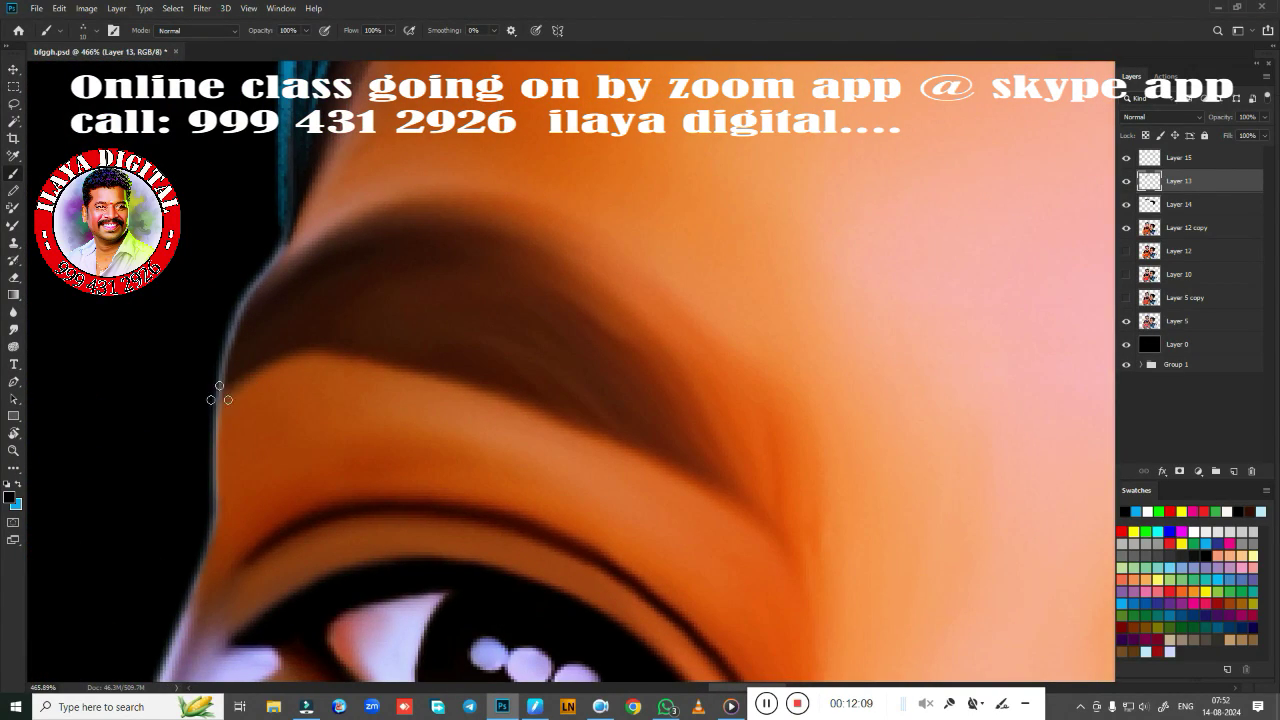
mouse_move(240, 352)
left_mouse_down()
mouse_move(320, 310)
mouse_move(424, 302)
left_mouse_up()
left_click_drag(280, 350, 420, 326)
left_click_drag(446, 276, 300, 310)
left_click_drag(446, 228, 254, 314)
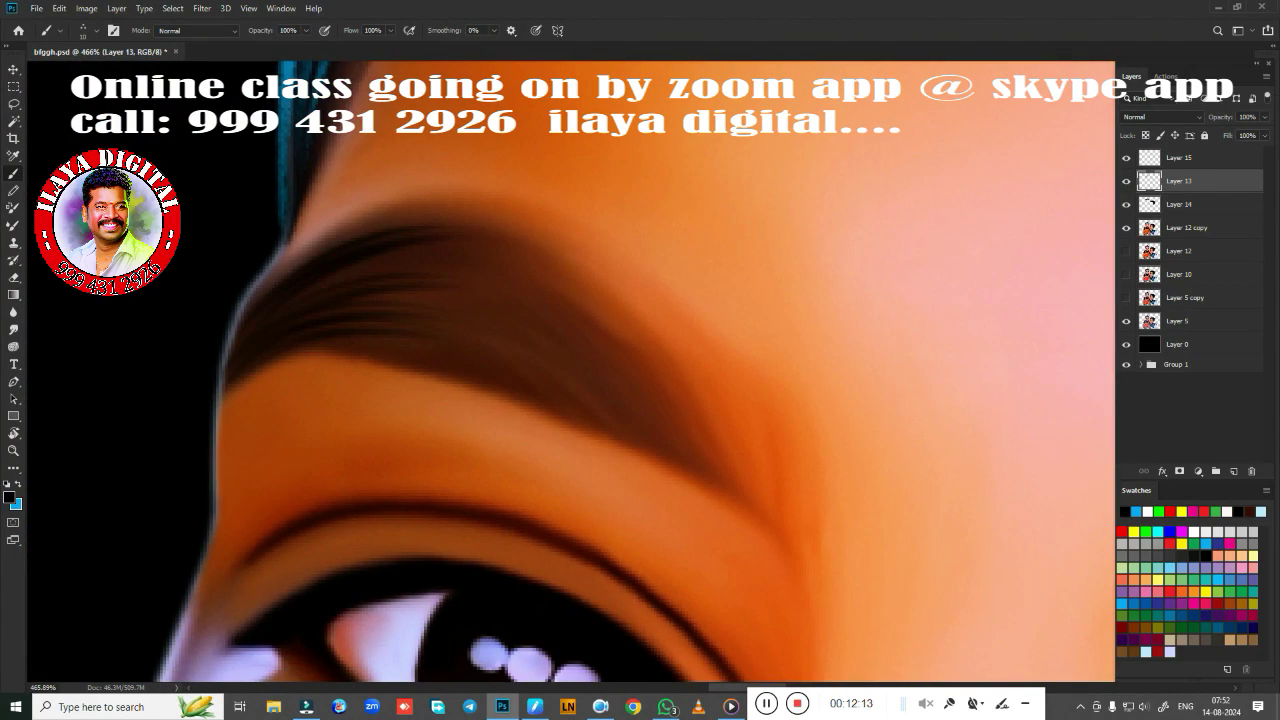
left_click_drag(550, 240, 244, 304)
left_click_drag(612, 280, 272, 250)
mouse_move(564, 288)
left_mouse_down()
mouse_move(316, 272)
mouse_move(346, 326)
left_mouse_up()
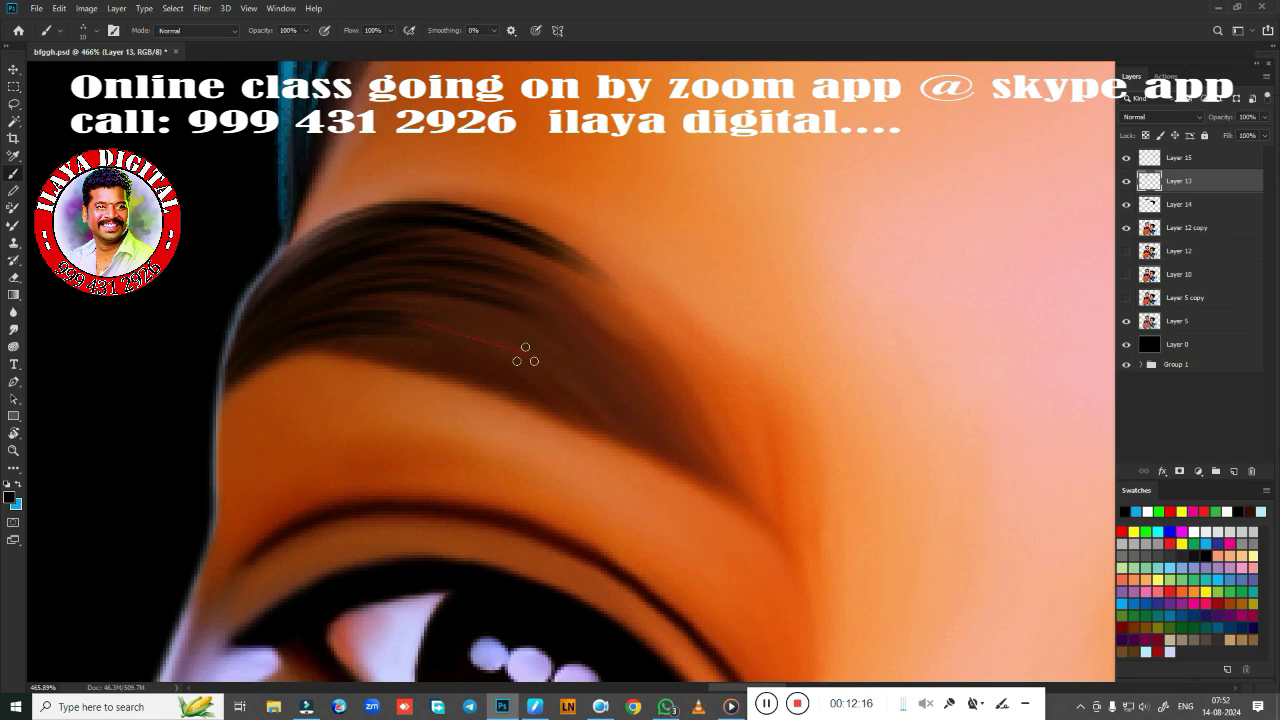
Paint dark hairs along the eyebrow's lower edge, middle and outer end
left_click_drag(525, 350, 315, 375)
left_click_drag(620, 292, 740, 462)
left_click_drag(706, 350, 782, 496)
left_click_drag(776, 376, 816, 510)
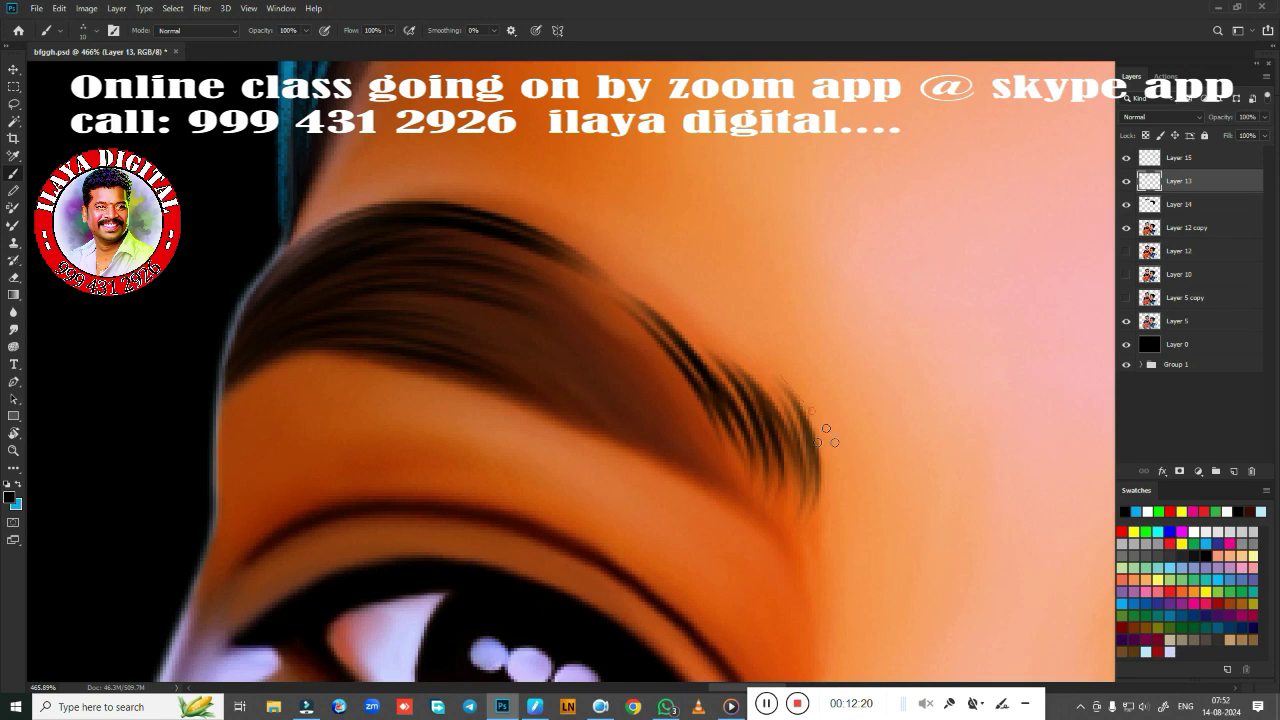
left_click_drag(822, 400, 872, 530)
mouse_move(528, 330)
left_mouse_down()
mouse_move(720, 456)
mouse_move(700, 455)
left_mouse_up()
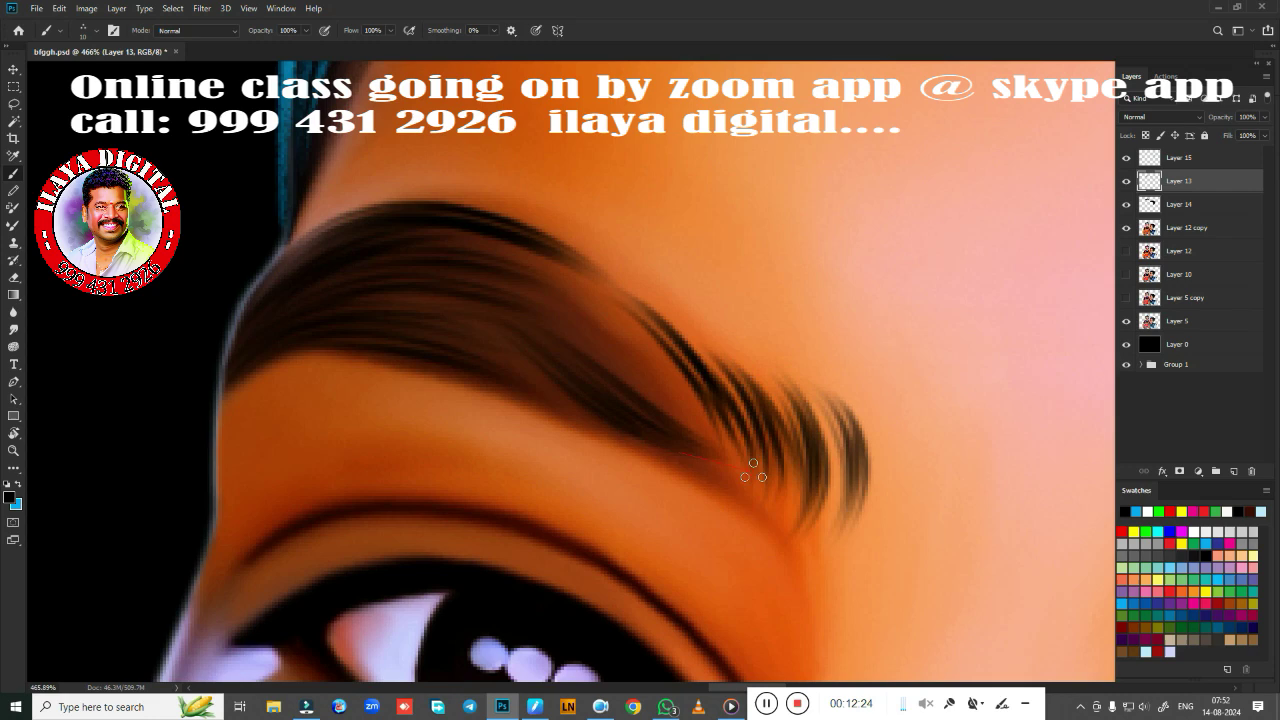
left_click_drag(390, 320, 735, 500)
left_click_drag(470, 330, 620, 420)
left_click_drag(430, 255, 645, 340)
mouse_move(590, 285)
left_mouse_down()
mouse_move(690, 390)
mouse_move(660, 360)
mouse_move(705, 435)
left_mouse_up()
Add more dark hairs across the eyebrow's middle, lower edge and upper-left edge
left_click_drag(540, 380, 745, 495)
left_click_drag(635, 340, 750, 470)
left_click_drag(520, 295, 645, 350)
left_click_drag(455, 305, 585, 352)
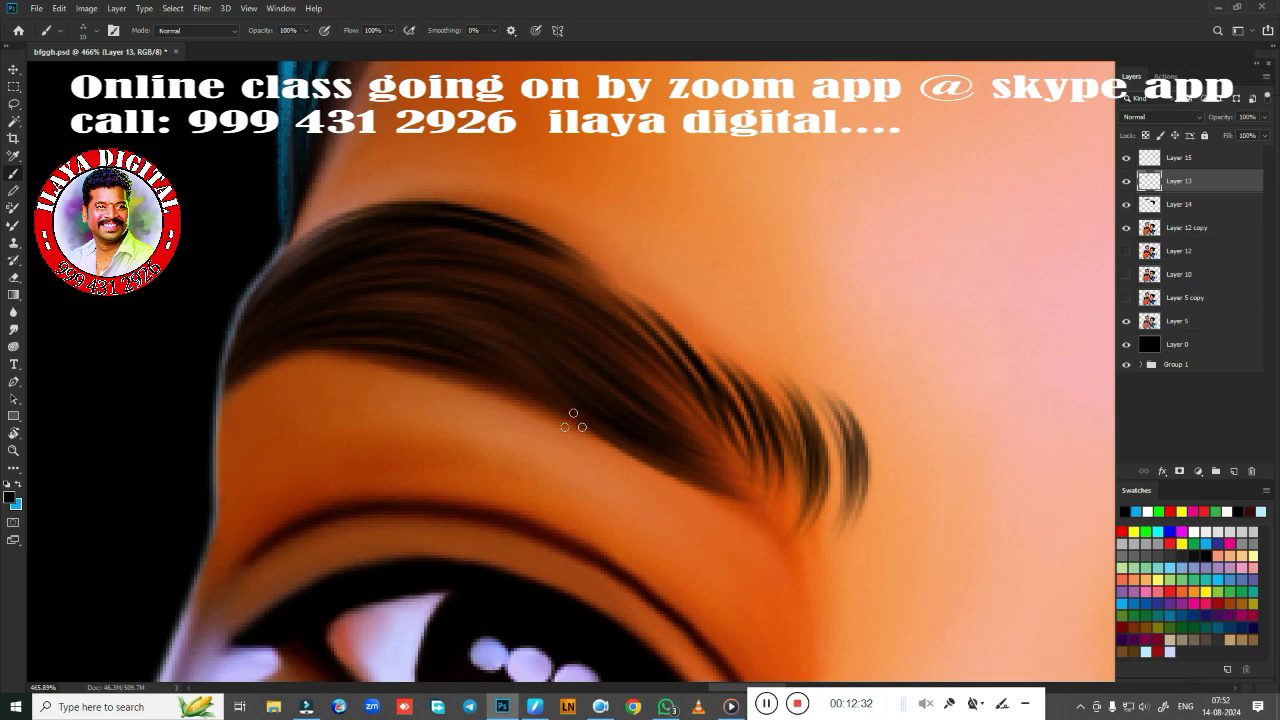
left_click_drag(752, 382, 808, 502)
left_click_drag(816, 418, 860, 536)
left_click_drag(396, 314, 554, 390)
left_click_drag(696, 484, 770, 522)
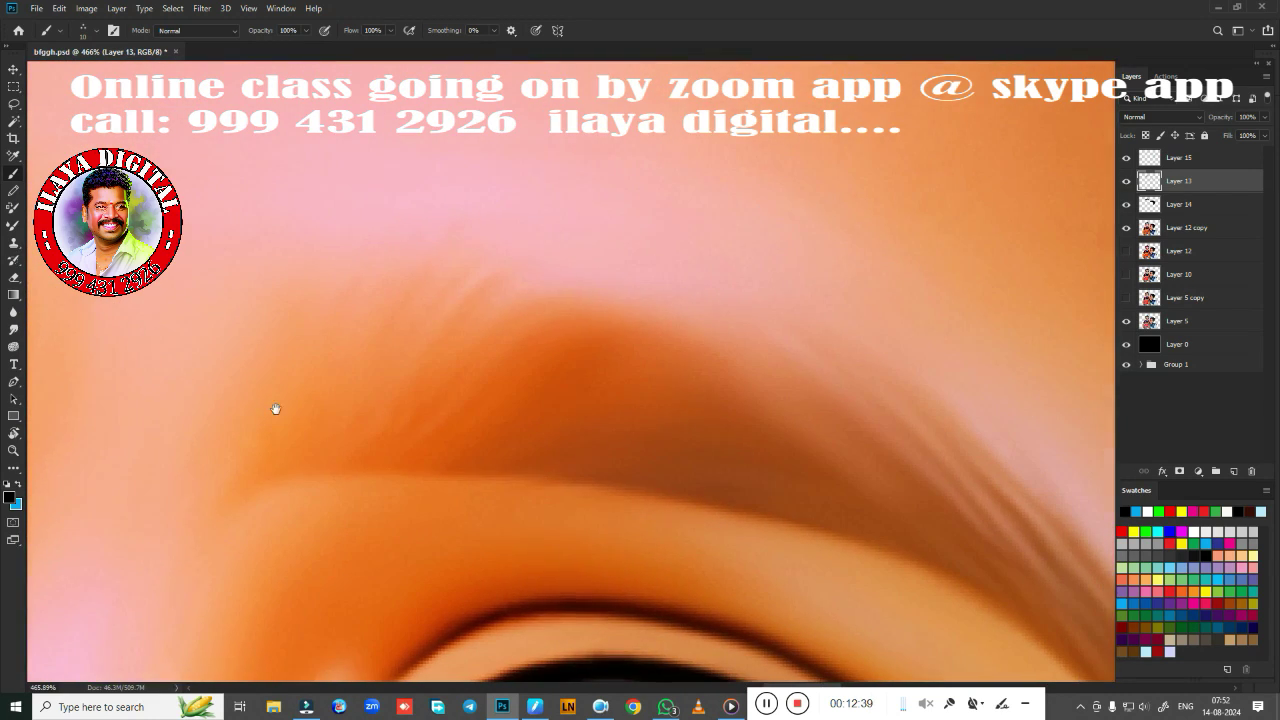
left_click_drag(230, 420, 430, 315)
left_click_drag(195, 430, 355, 290)
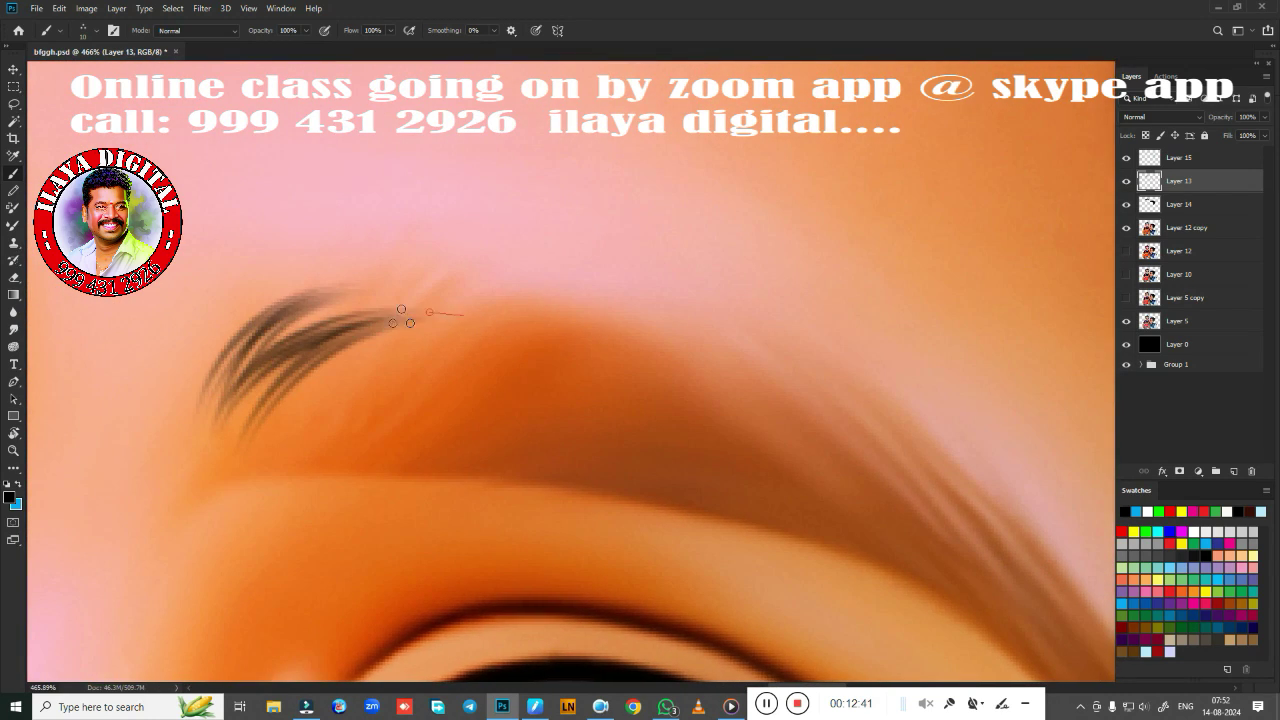
left_click_drag(270, 420, 500, 310)
left_click_drag(330, 400, 588, 335)
Build up more eyebrow hair strokes along the middle and right, undoing two stray lines
left_click_drag(386, 418, 646, 370)
left_click_drag(458, 446, 768, 390)
left_click_drag(412, 468, 742, 408)
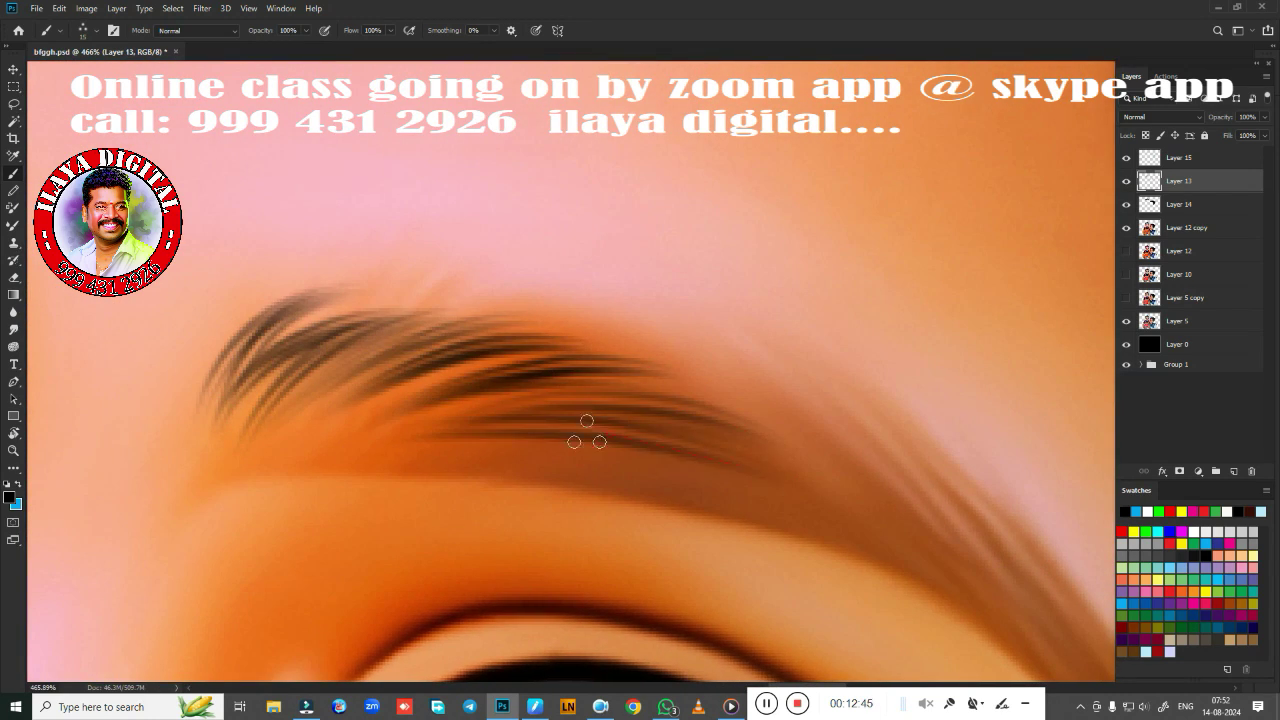
left_click_drag(383, 445, 826, 515)
mouse_move(840, 537)
left_mouse_down()
mouse_move(370, 467)
mouse_move(790, 480)
left_mouse_up()
key("ctrl+z")
key("ctrl+z")
left_click_drag(400, 455, 880, 525)
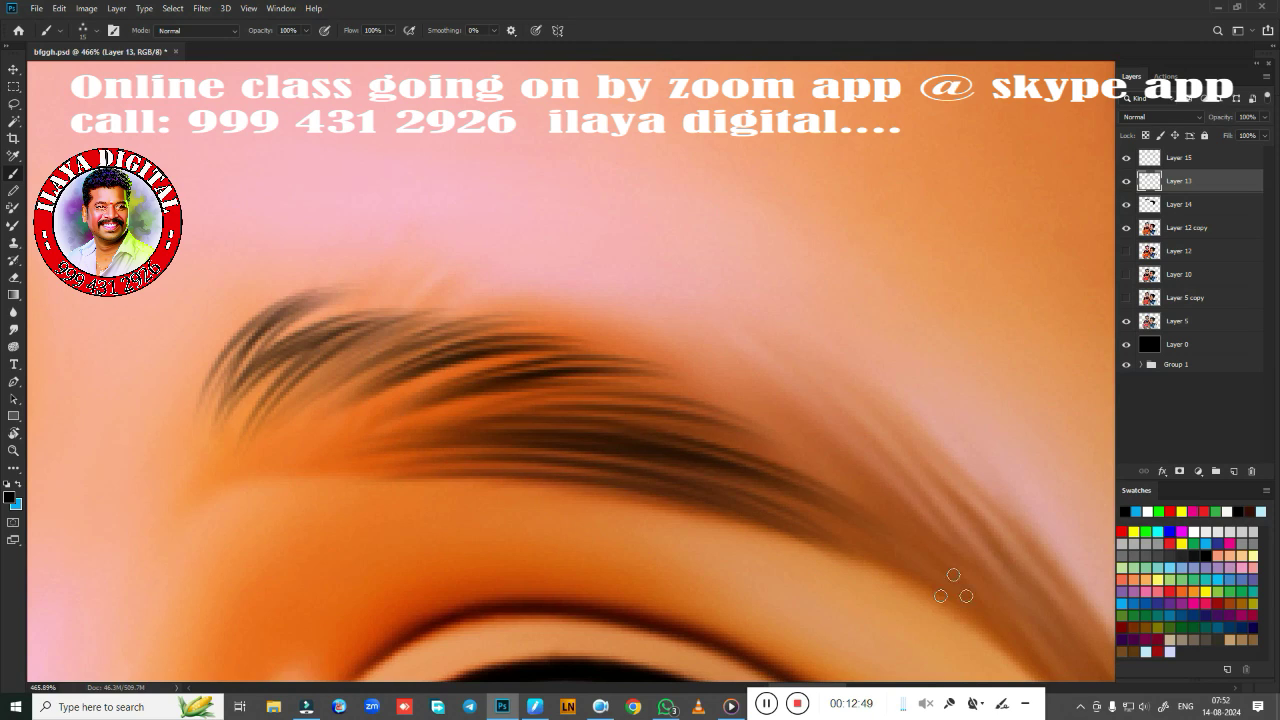
mouse_move(960, 570)
left_mouse_down()
mouse_move(505, 385)
mouse_move(975, 510)
left_mouse_up()
left_click_drag(860, 428, 500, 330)
left_click_drag(655, 460, 275, 375)
left_click_drag(740, 468, 335, 410)
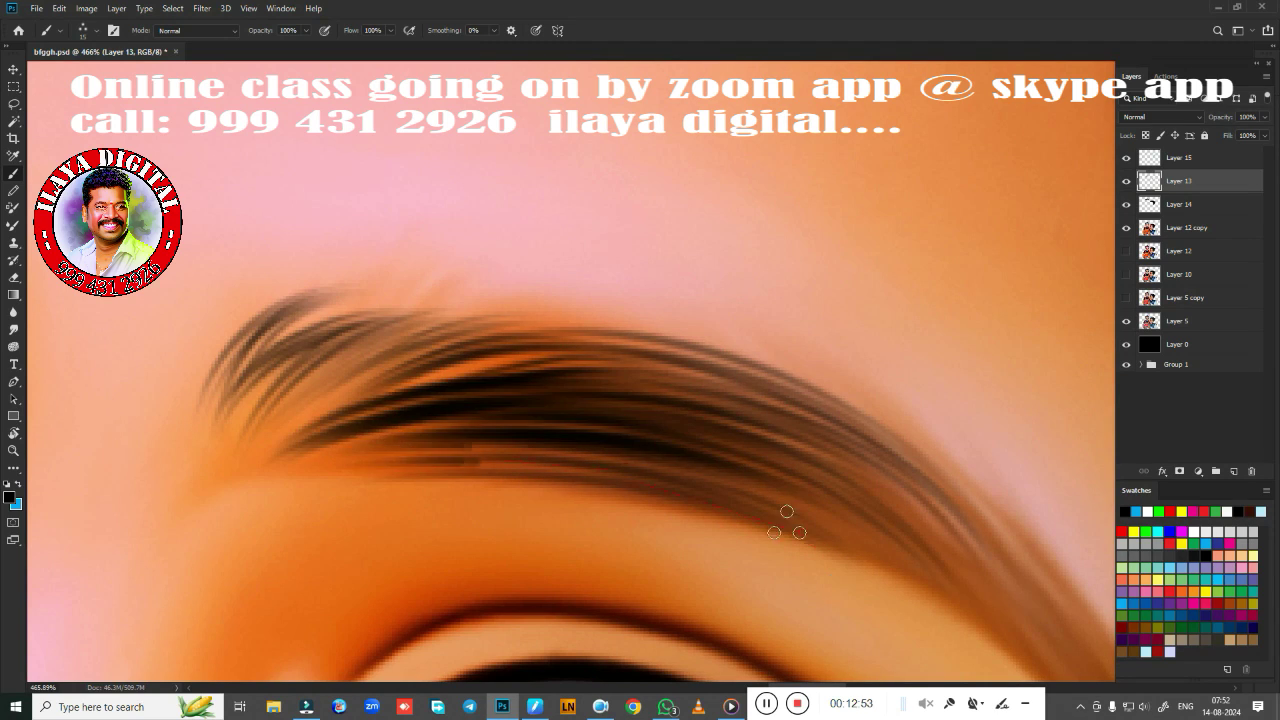
mouse_move(794, 523)
left_mouse_down()
mouse_move(450, 330)
mouse_move(228, 242)
left_mouse_up()
Add hairs from the tail toward upper left, touch up the left eyebrow, and extend the right eyebrow toward the nose
left_click_drag(750, 540, 170, 274)
left_click_drag(688, 440, 245, 180)
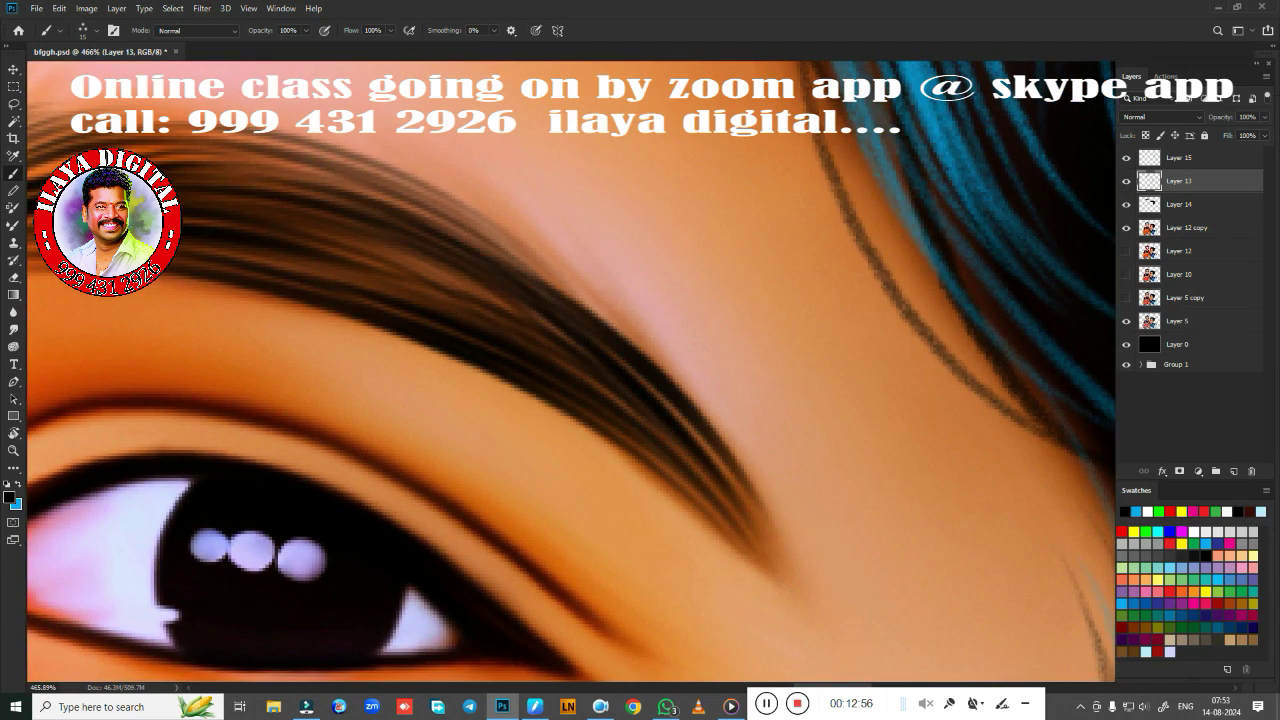
left_click_drag(735, 440, 190, 127)
left_click_drag(570, 370, 260, 215)
scroll(570, 370, "down", 3)
scroll(570, 370, "up", 1)
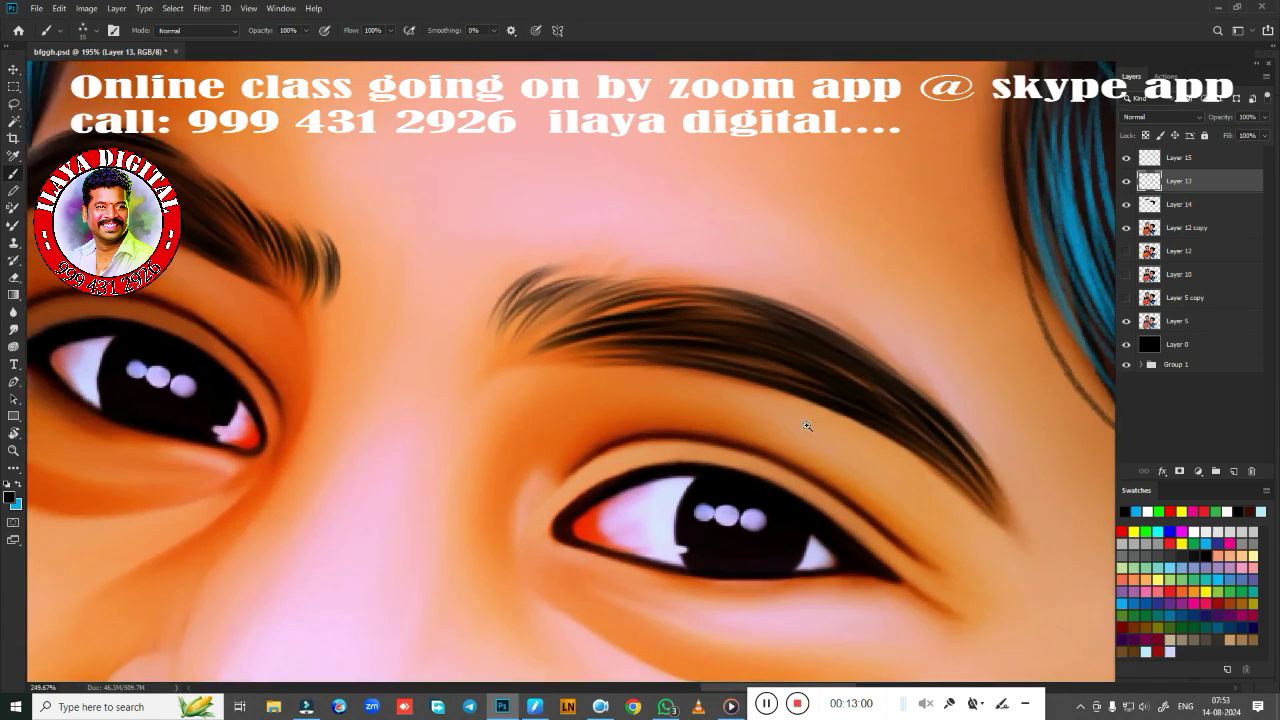
mouse_move(756, 340)
left_mouse_down()
mouse_move(574, 322)
mouse_move(595, 305)
left_mouse_up()
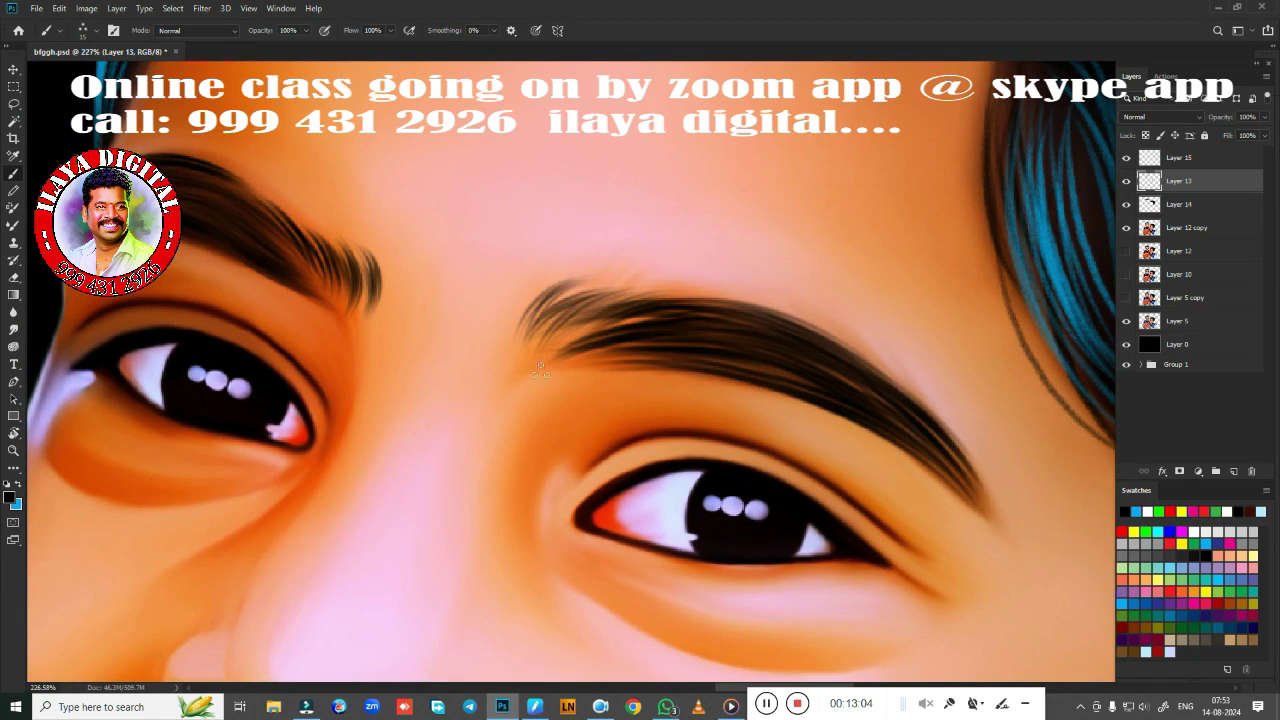
left_click_drag(350, 266, 274, 192)
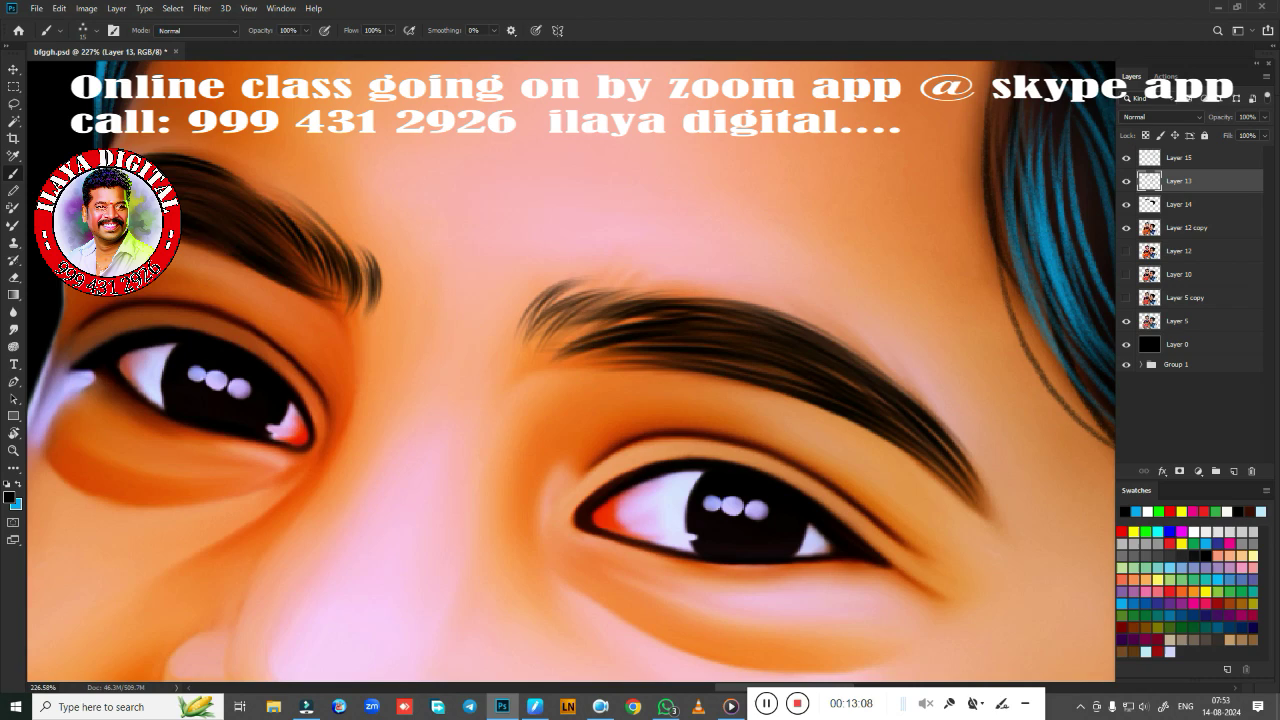
left_click_drag(324, 238, 280, 205)
left_click_drag(640, 350, 505, 290)
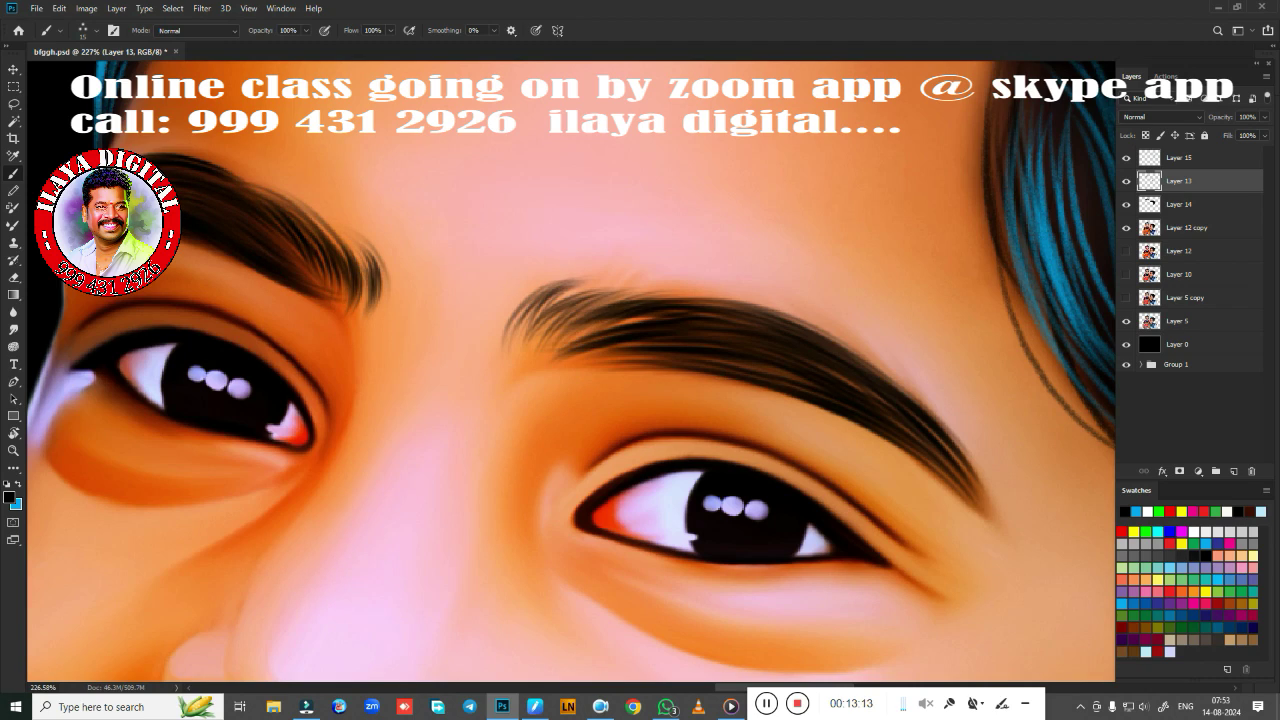
left_click_drag(738, 345, 548, 298)
left_click_drag(716, 360, 555, 312)
Paint teal hair strands over the right eyebrow and along its top
key("x")
left_click_drag(830, 370, 616, 332)
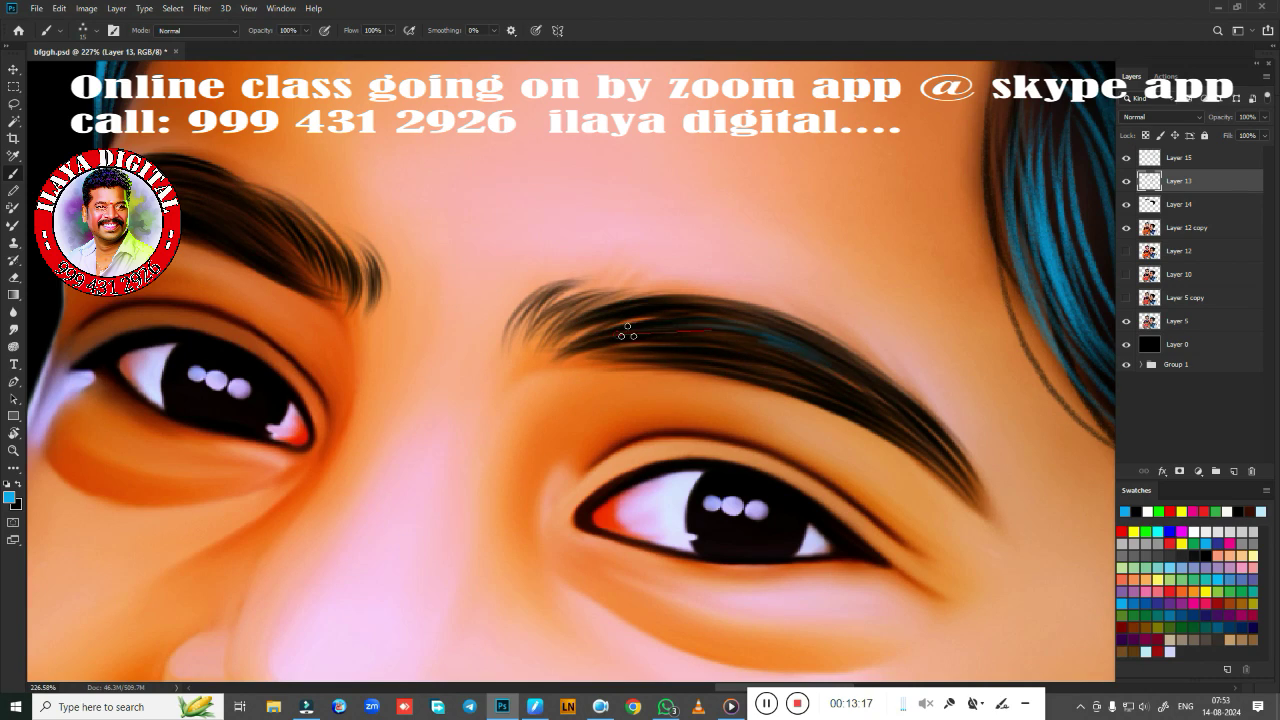
left_click_drag(854, 404, 652, 340)
left_click_drag(685, 291, 775, 322)
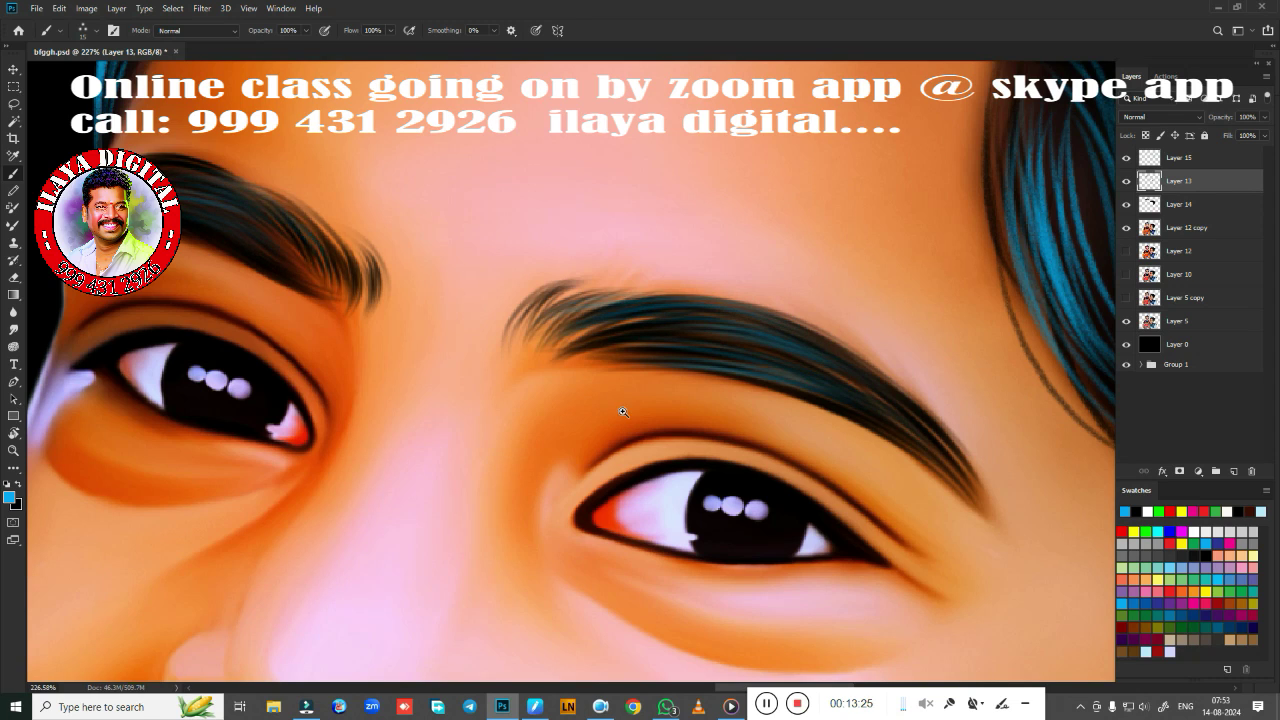
Slightly darken Layer 14 with Hue/Saturation, then add new empty Layer 16 above Layer 15
key("ctrl+0")
key("ctrl+0")
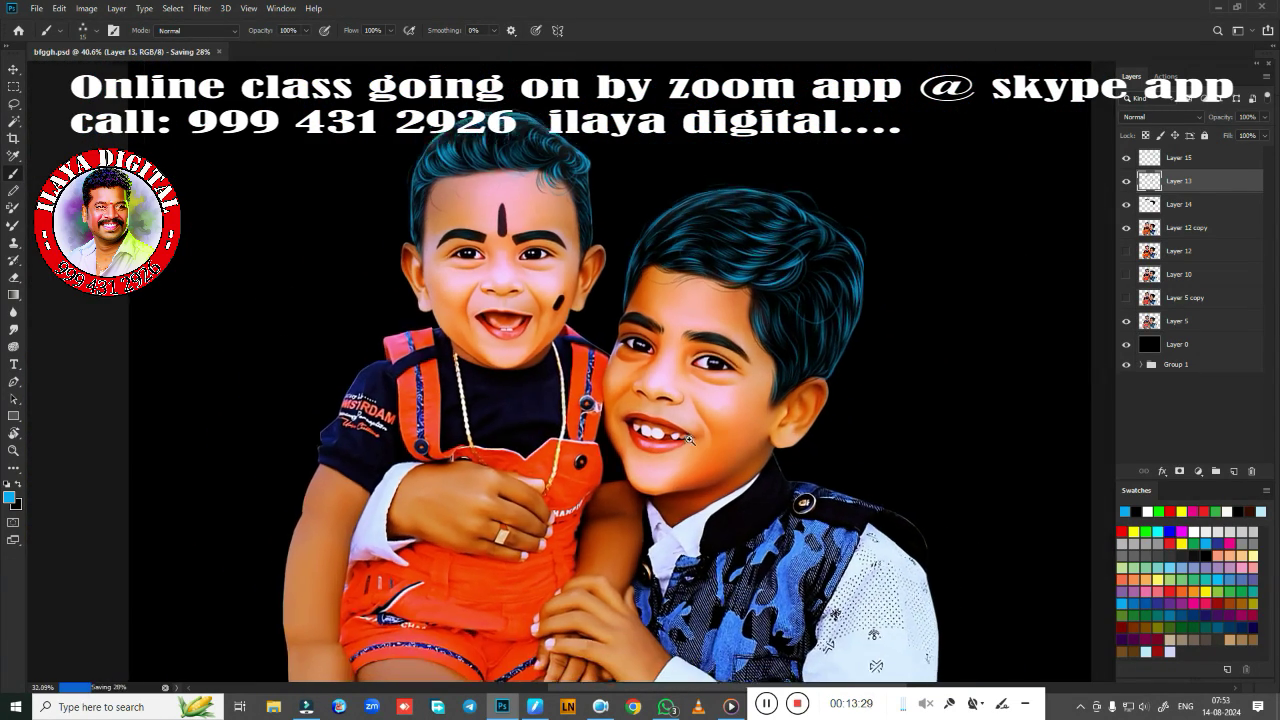
left_click(1183, 204)
key("ctrl+u")
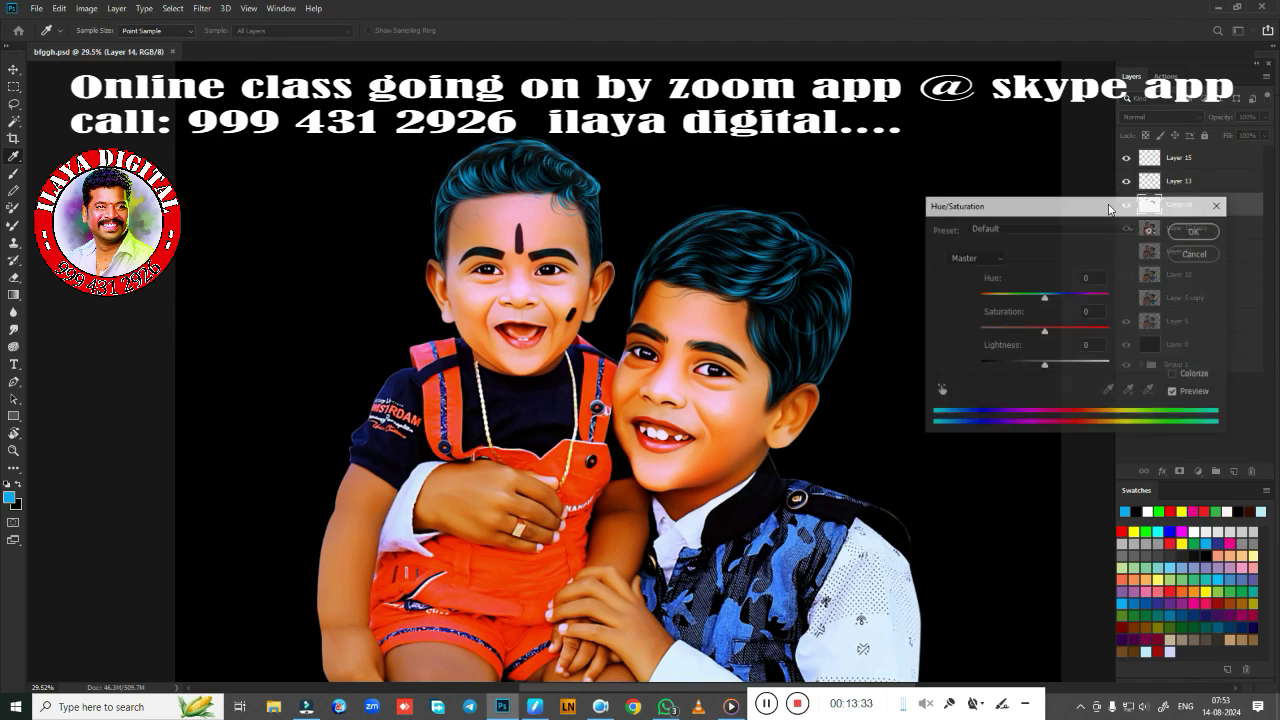
left_click_drag(1044, 369, 1008, 370)
left_click(1192, 232)
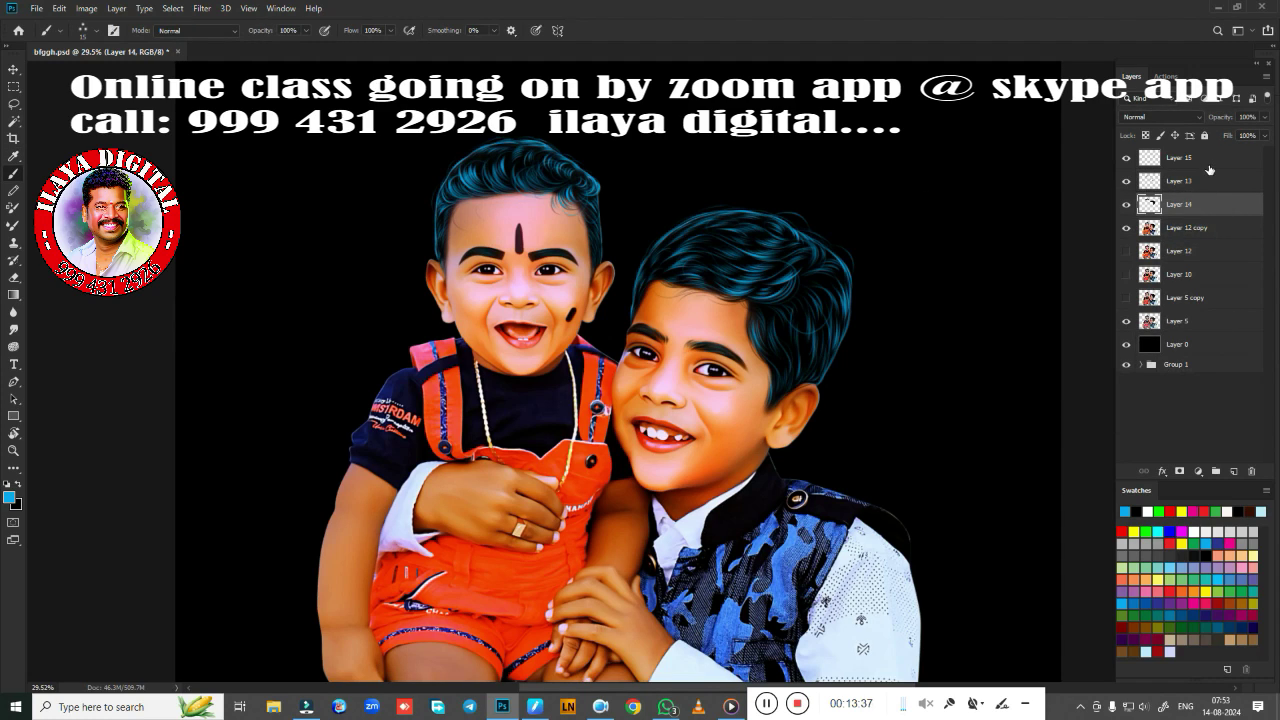
left_click(1205, 160)
left_click(1233, 470)
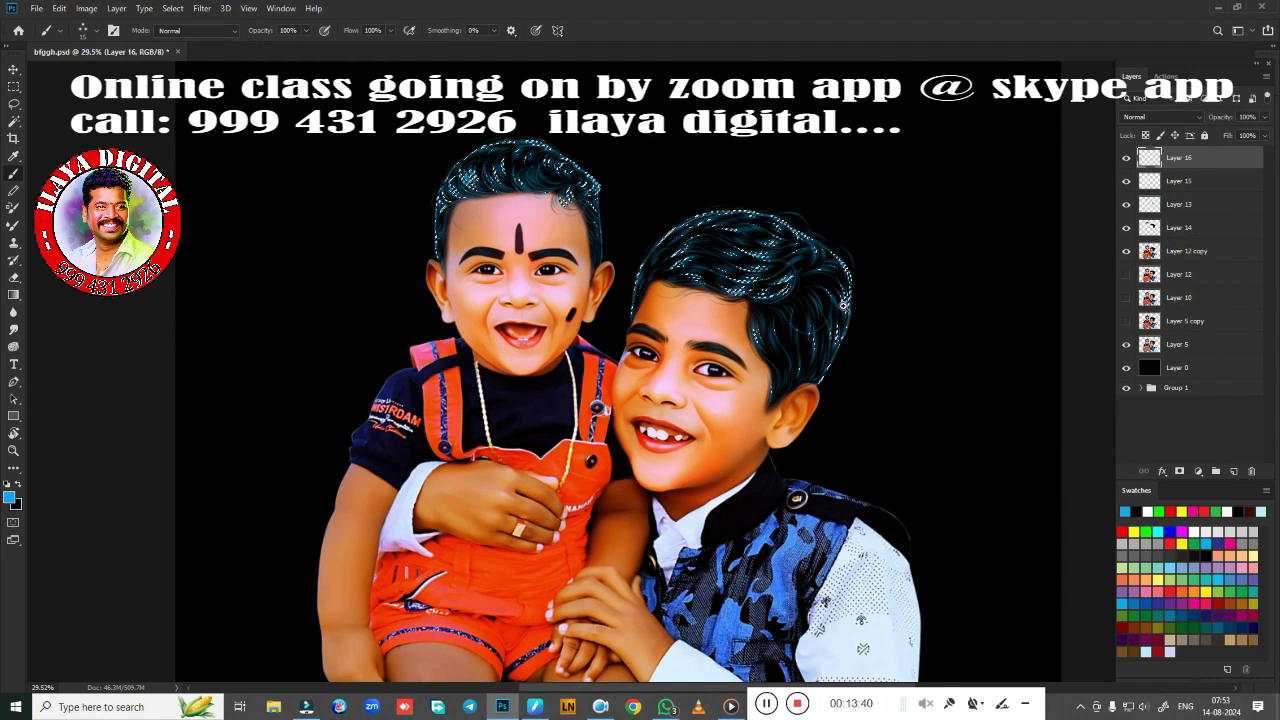
Check the image size without changes, then reset the tablet pen pressure curve to linear
scroll(846, 380, "up", 2)
key("ctrl+alt+i")
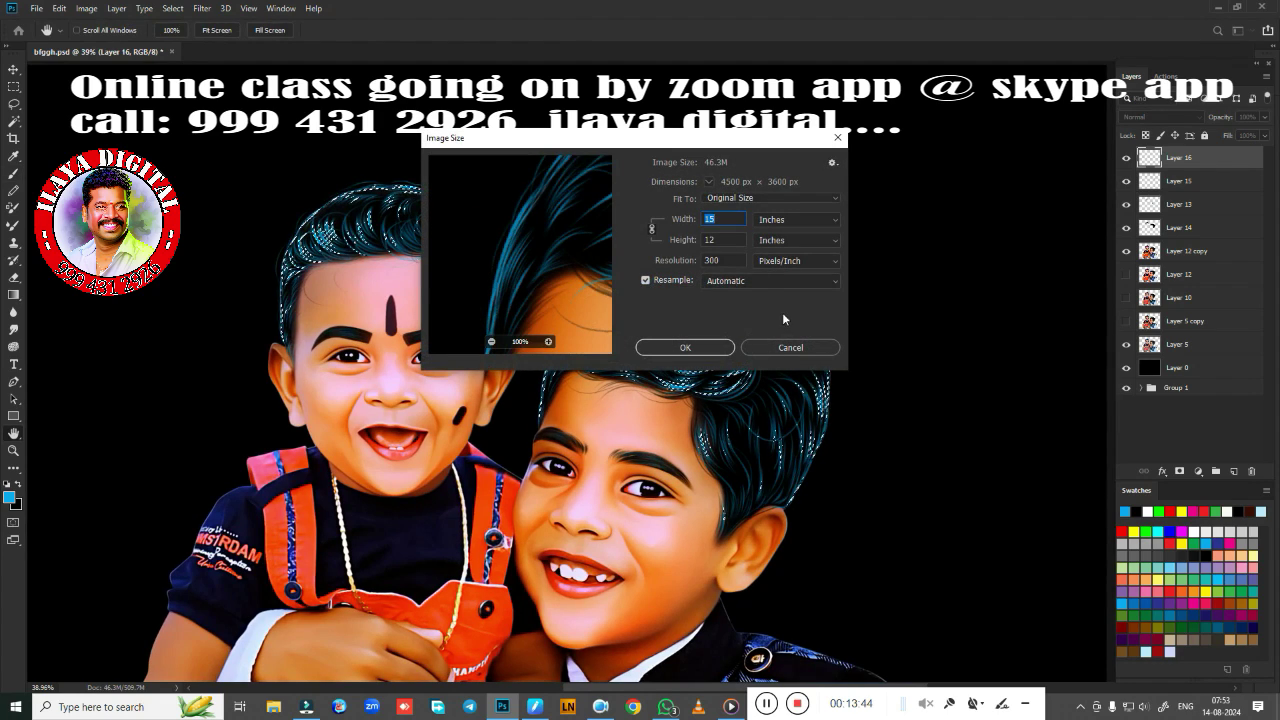
left_click(785, 346)
left_click(535, 706)
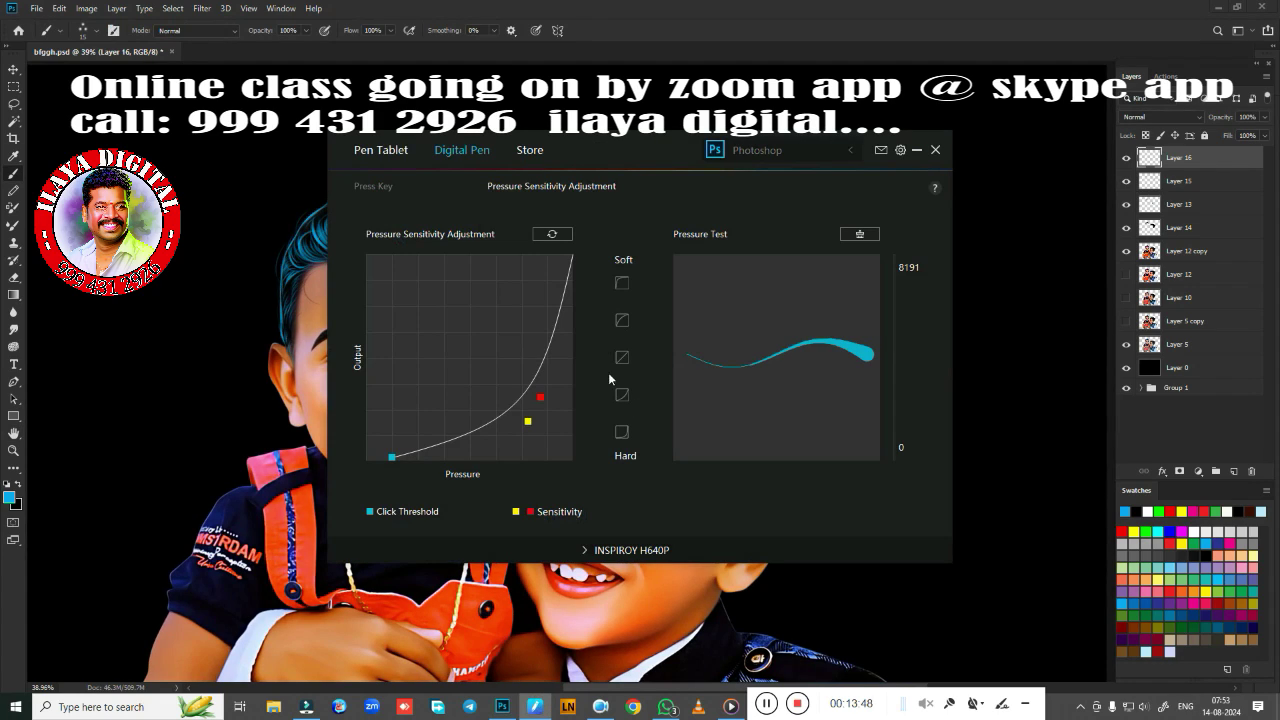
left_click(622, 358)
left_click(916, 149)
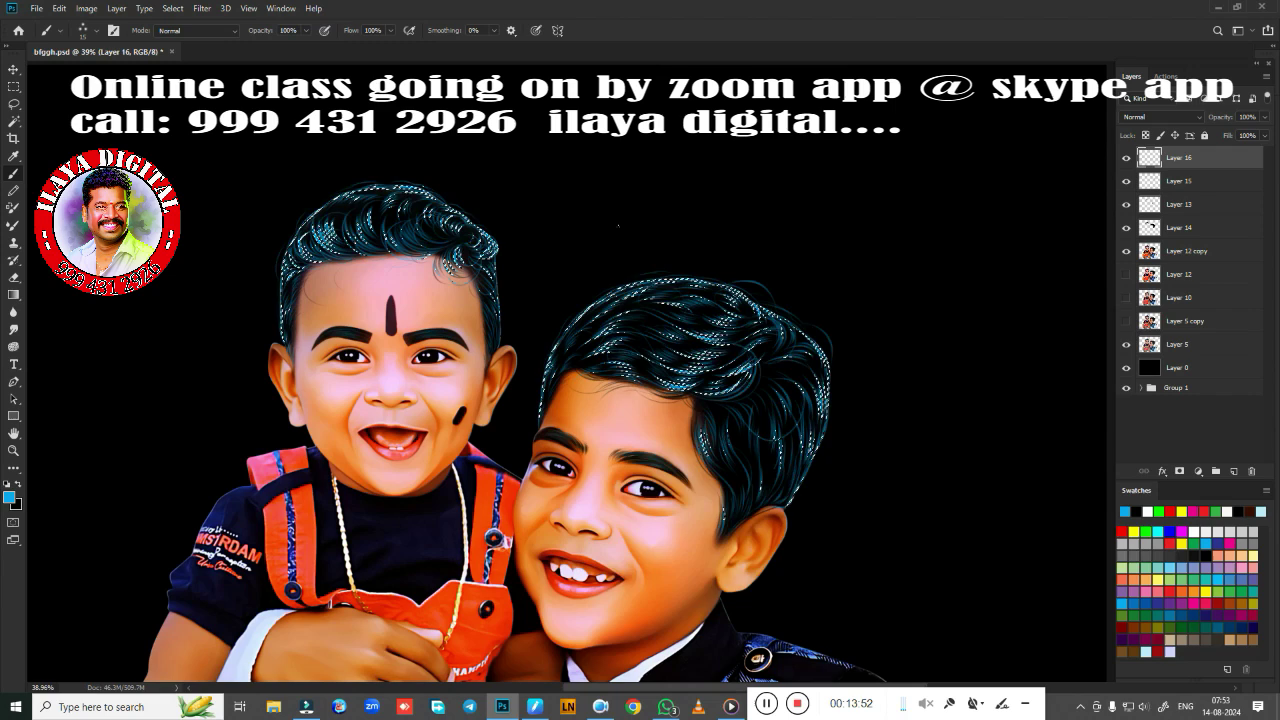
Pick orange as the painting colour
right_click(620, 310)
key("Escape")
left_click(1174, 582)
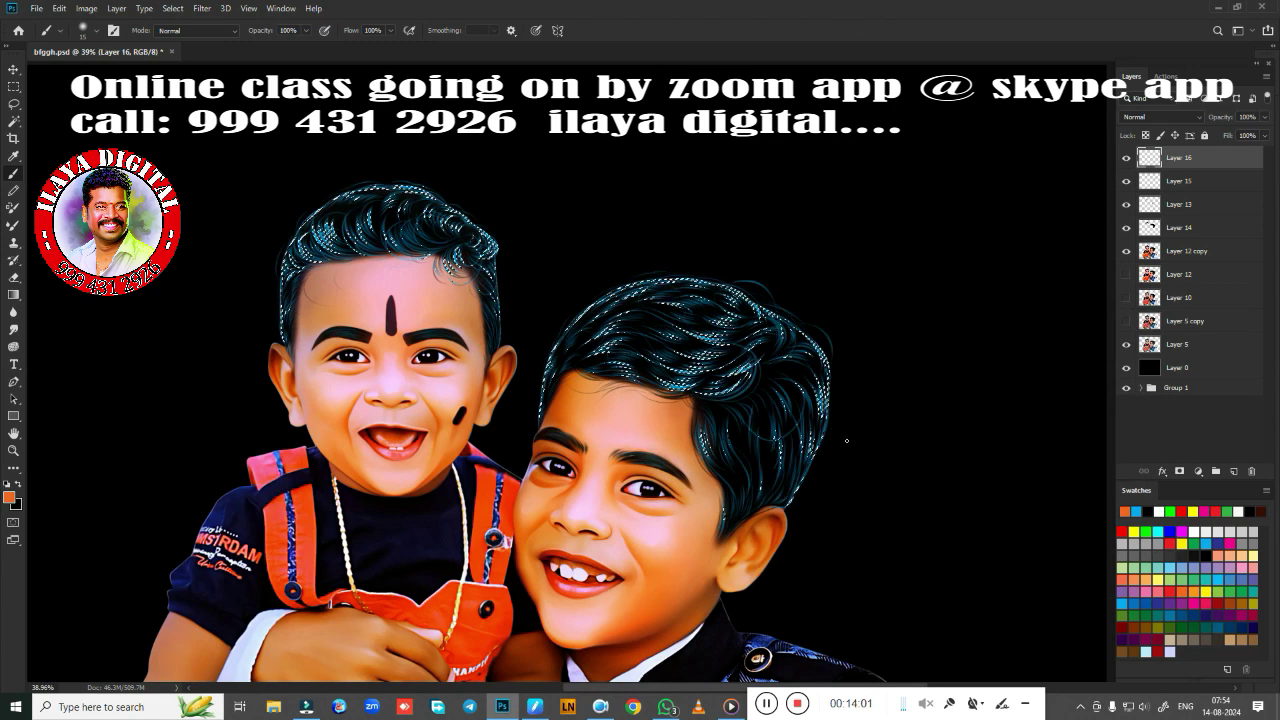
Lasso an area over the older boy's hair and feather it by 17 px
key("ctrl+d")
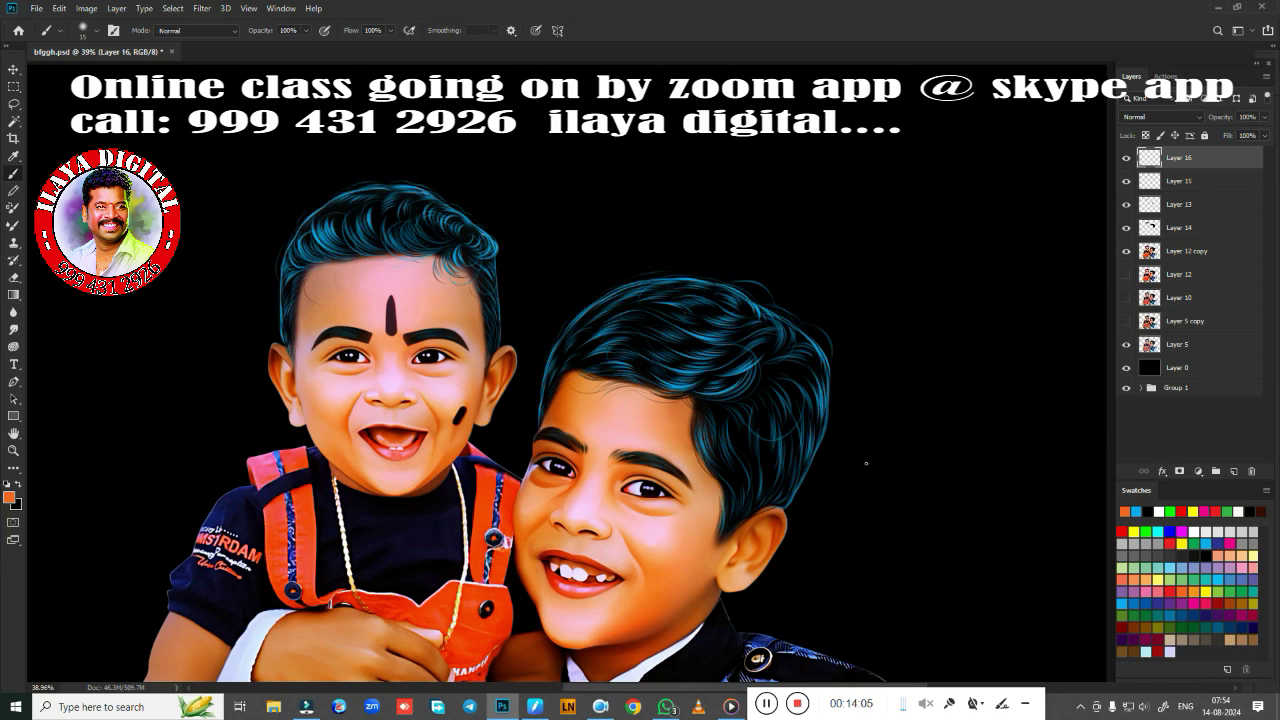
key("l")
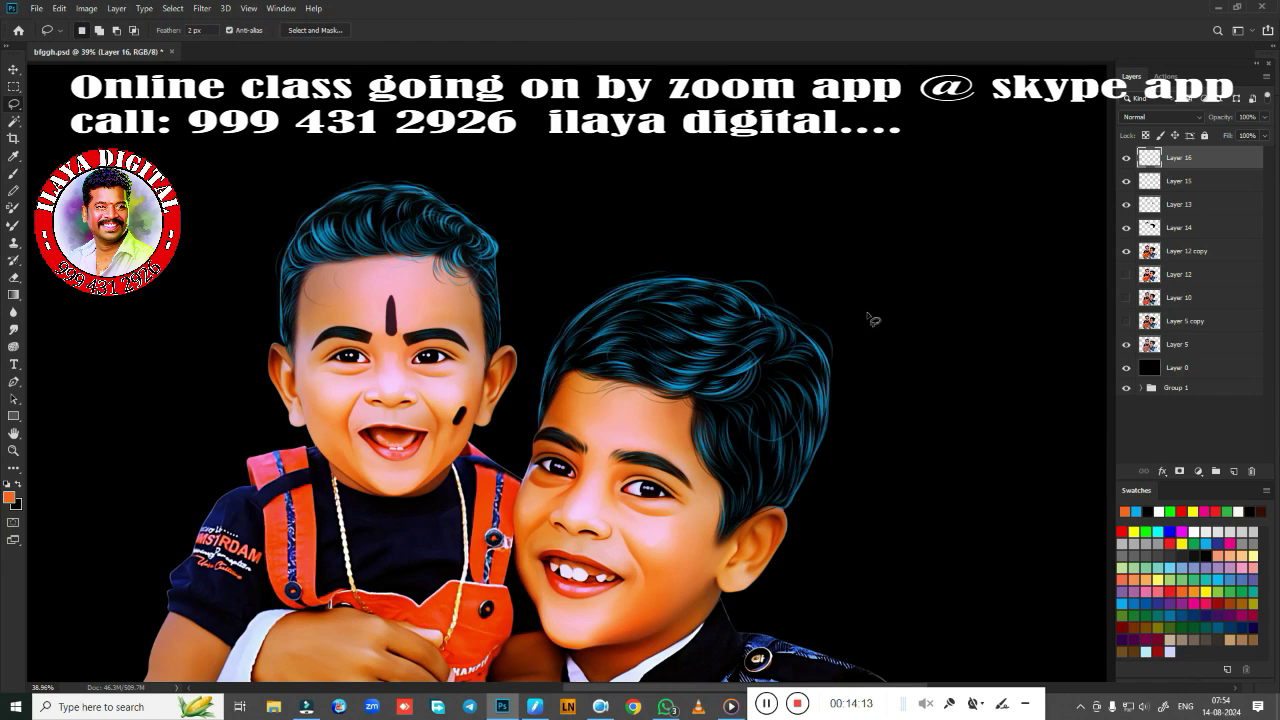
left_click_drag(440, 300, 910, 238)
key("shift+F6")
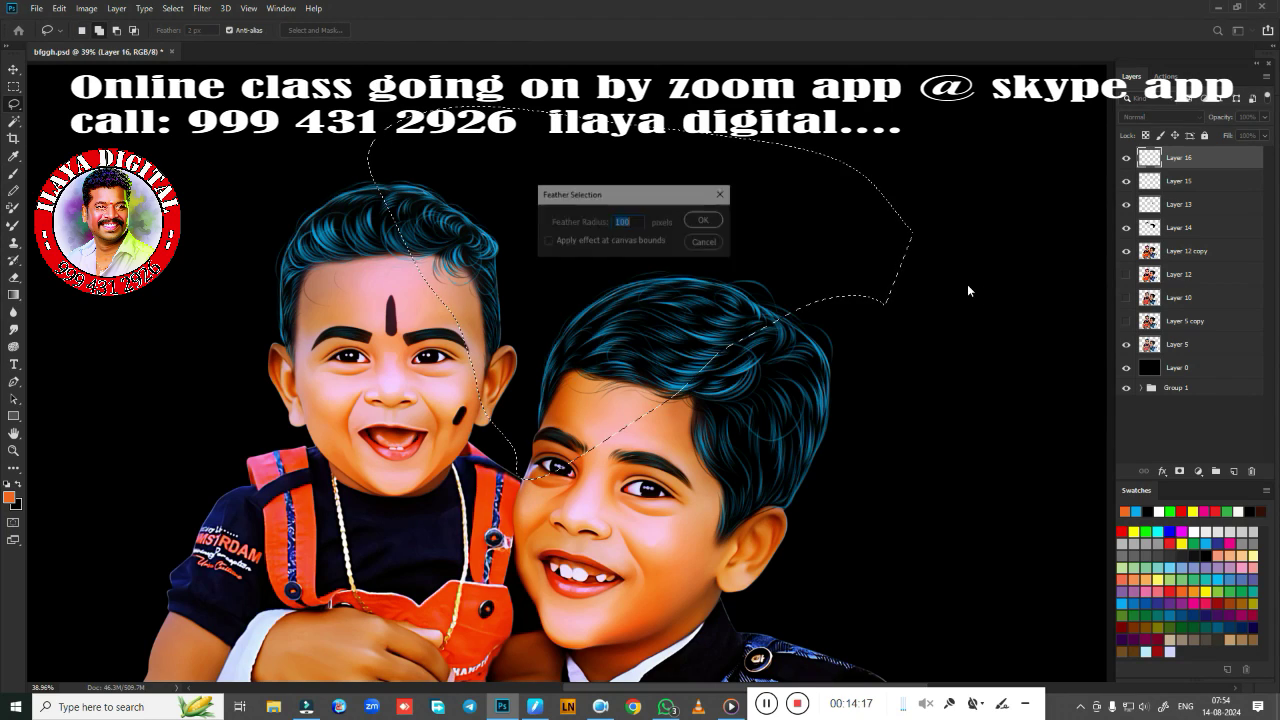
type("17")
key("Return")
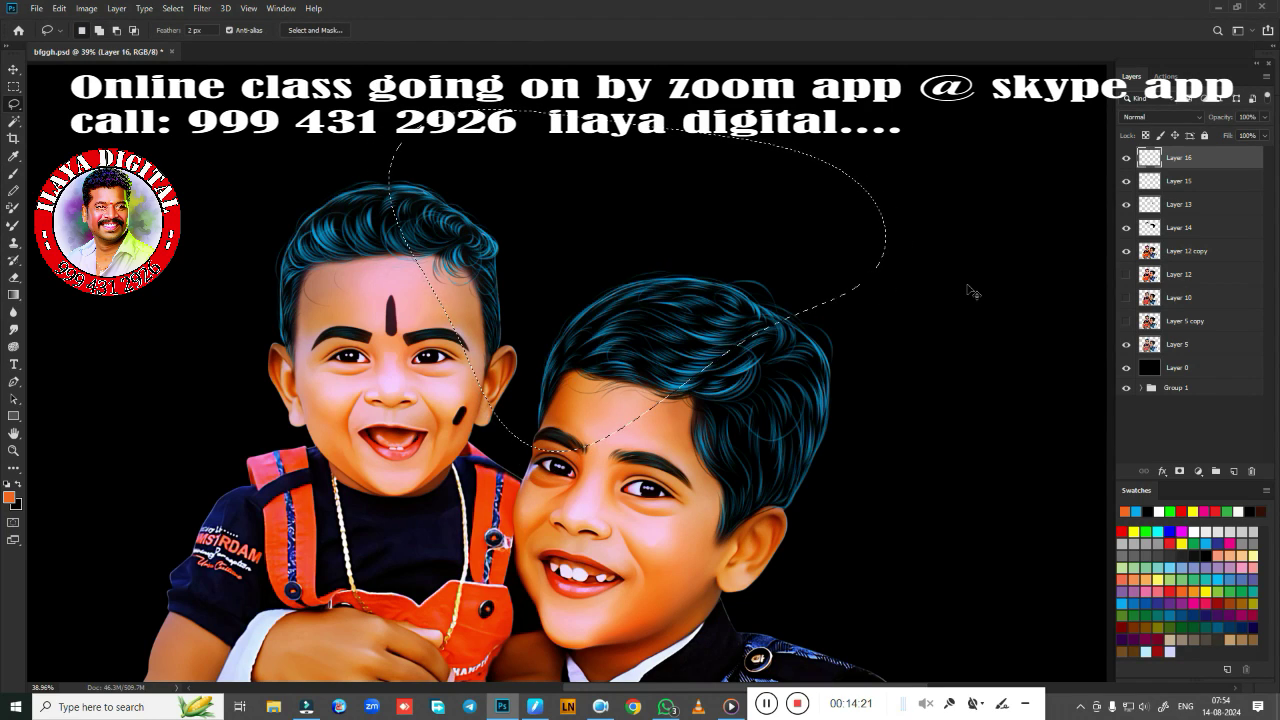
left_click(625, 259)
Shift Layer 15's hue within the selection to +167 toward blue-violet
left_click(1210, 189)
key("ctrl+u")
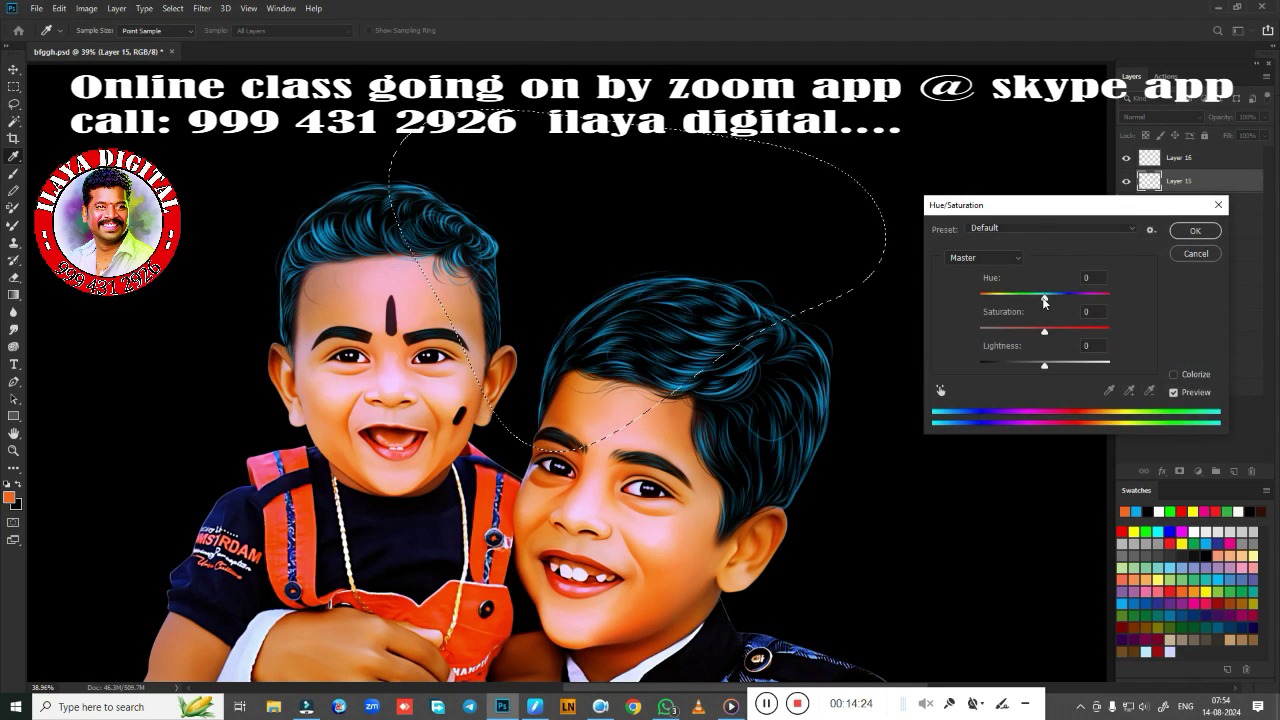
left_click_drag(1044, 297, 972, 318)
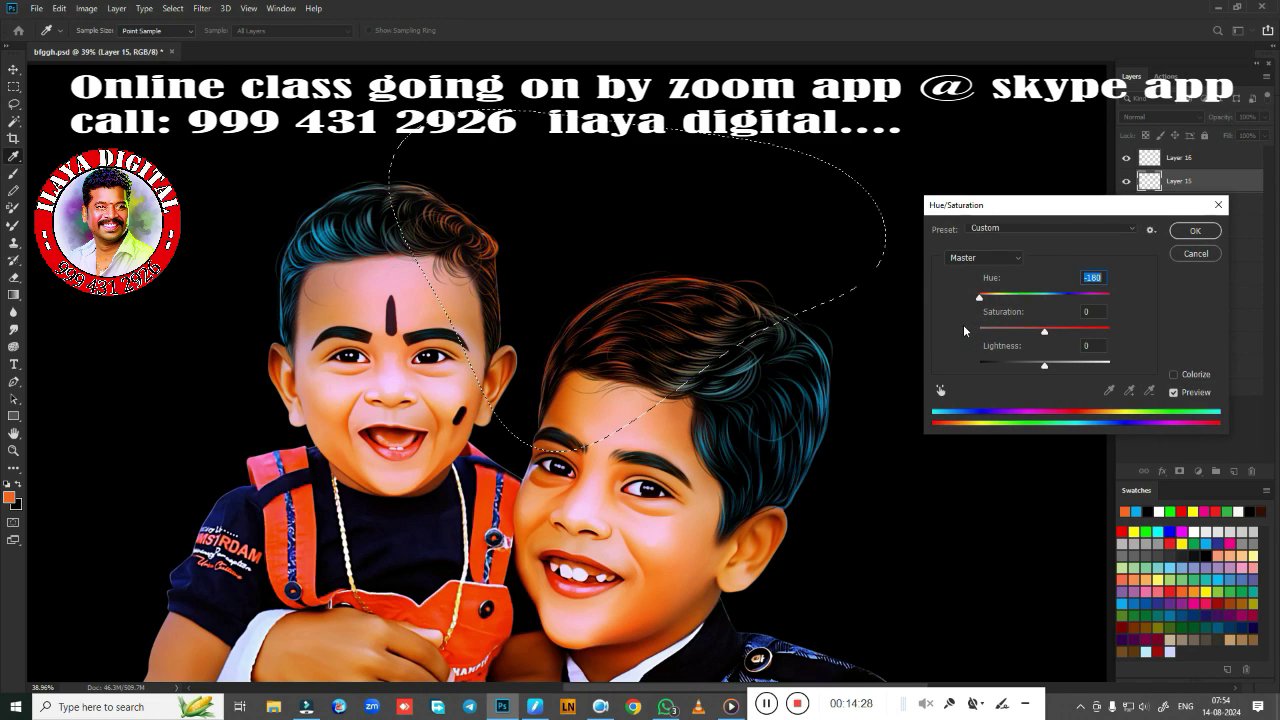
left_click_drag(979, 297, 1120, 308)
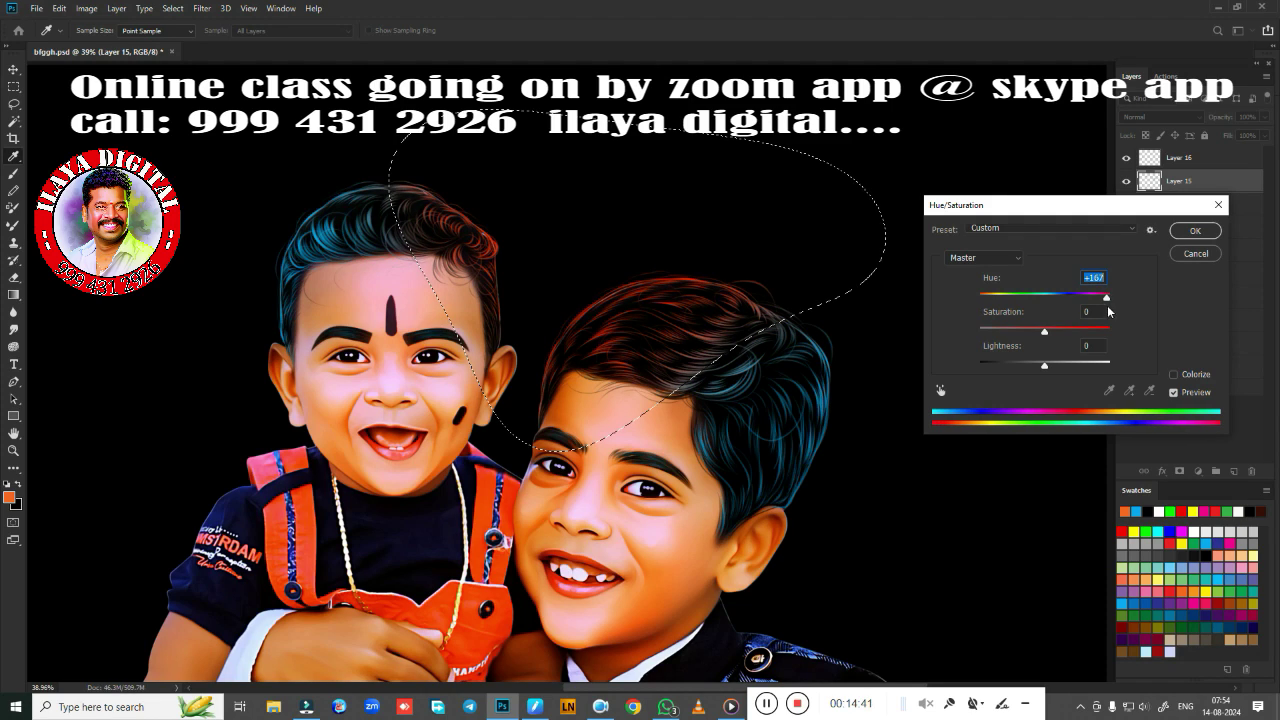
left_click(1195, 255)
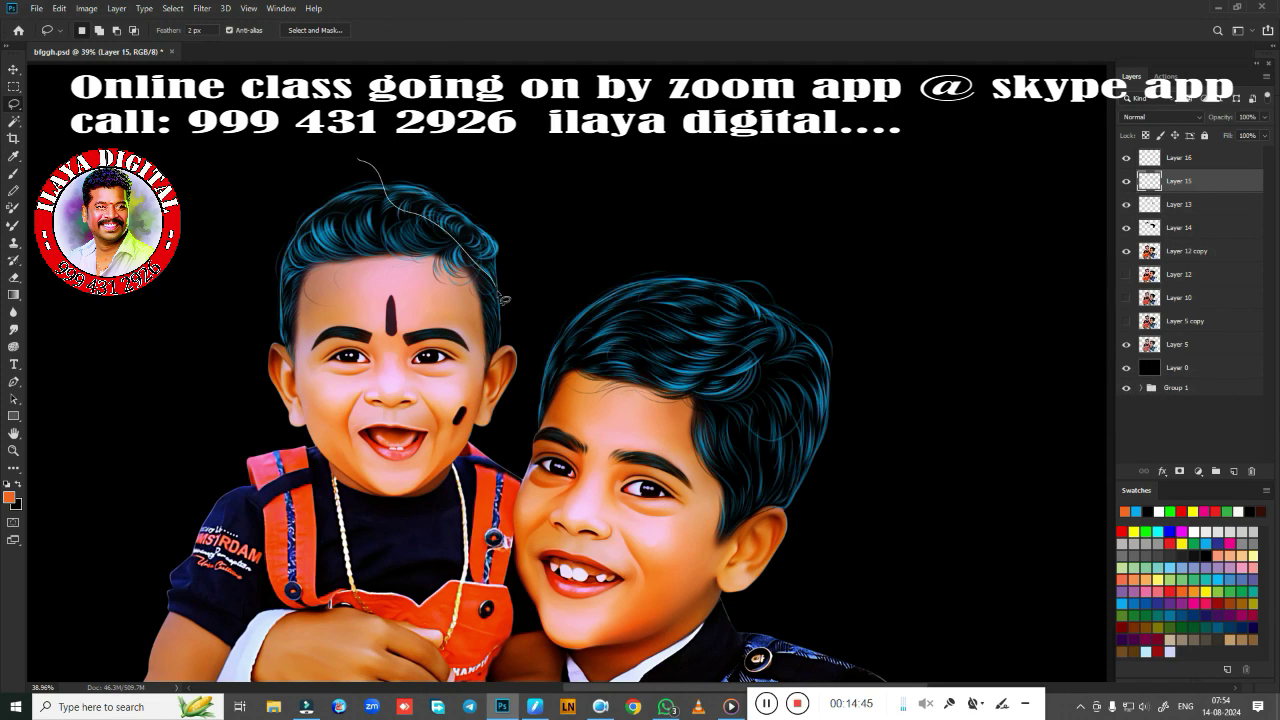
Lasso both boys' hair with a 50 px feather and shift its hue +40
left_click_drag(890, 320, 886, 255)
key("shift+F6")
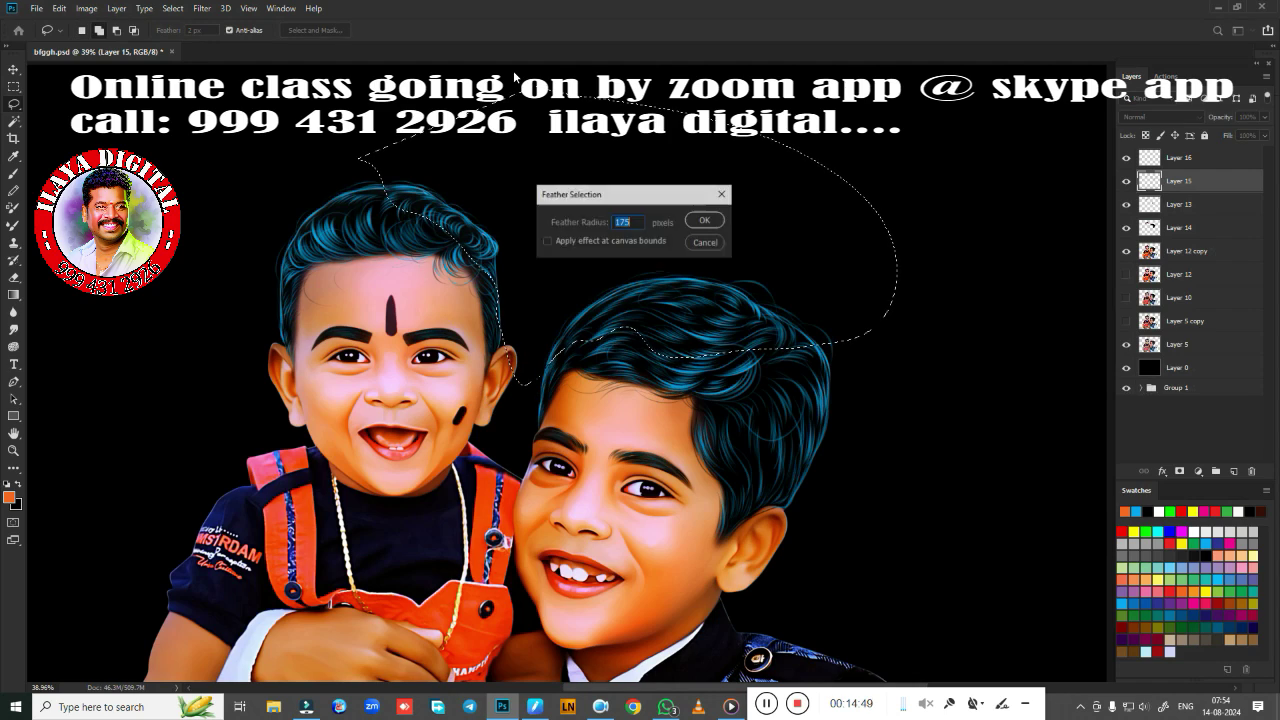
type("50")
key("Return")
key("ctrl+u")
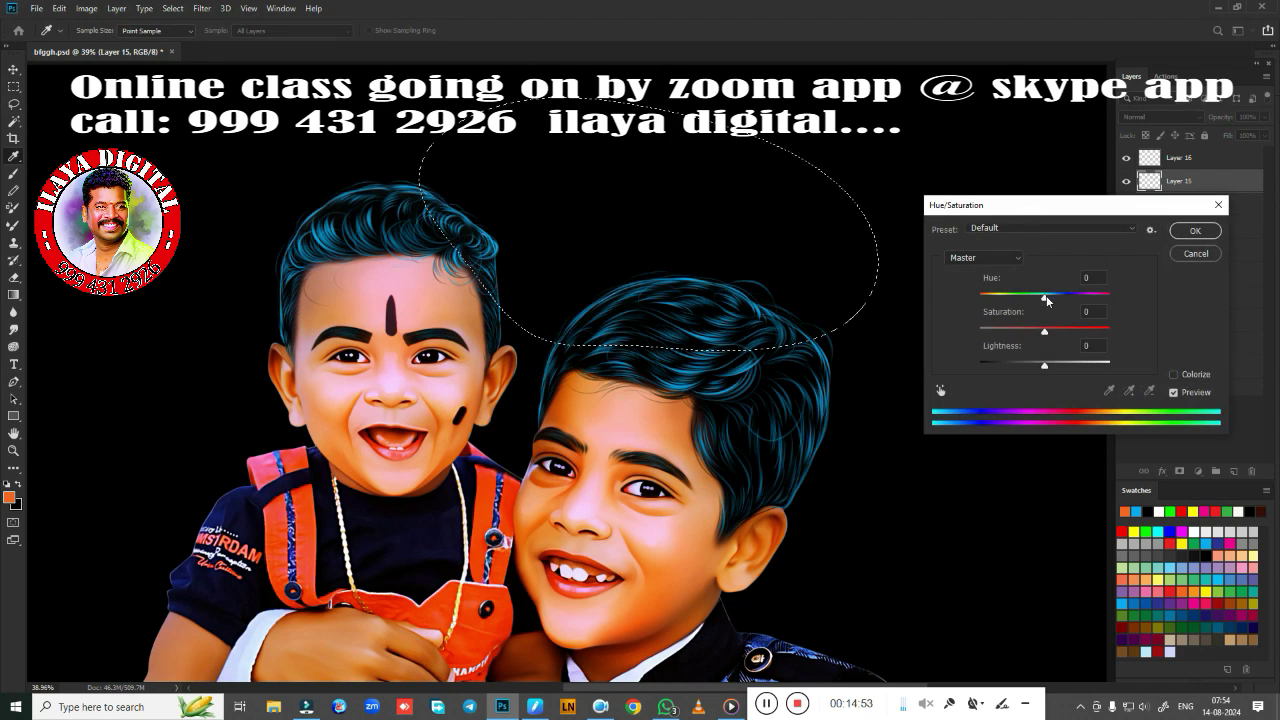
left_click_drag(1044, 294, 1073, 300)
left_click(1193, 231)
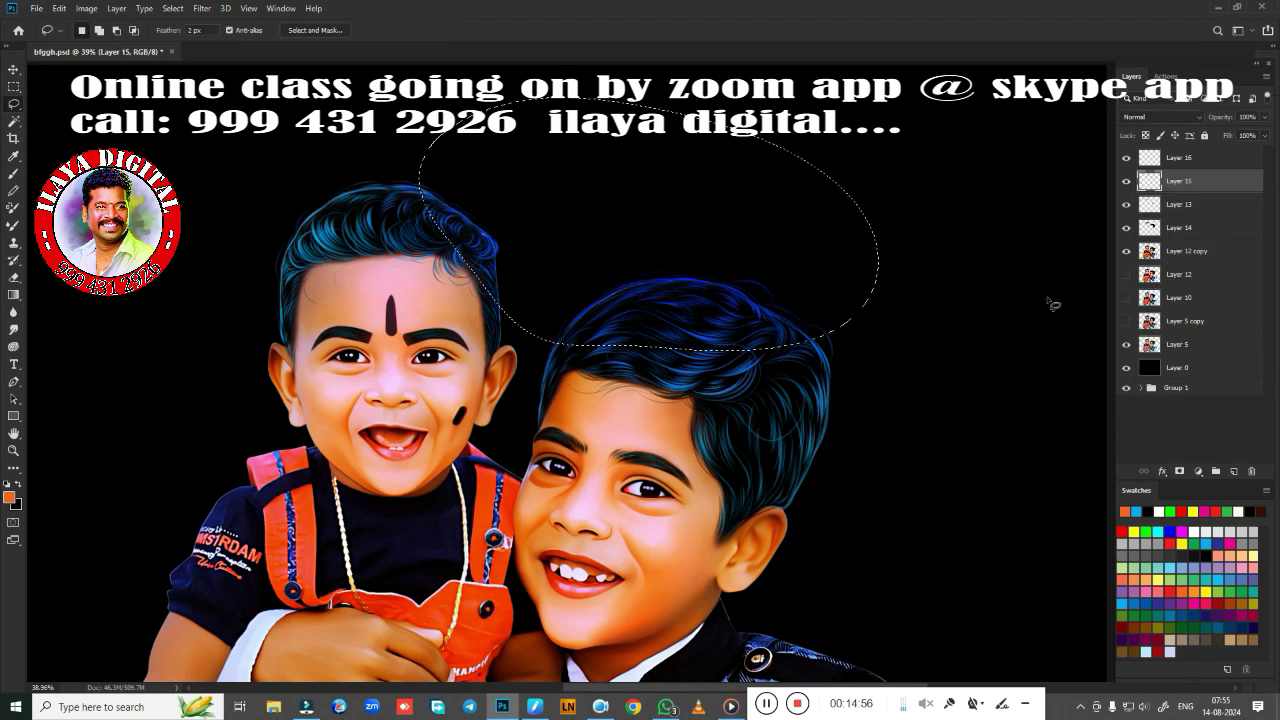
left_click(1180, 157)
Brush magenta, red, green and yellow strands into the hair on Layer 16, resizing between 400 and 500
key("b")
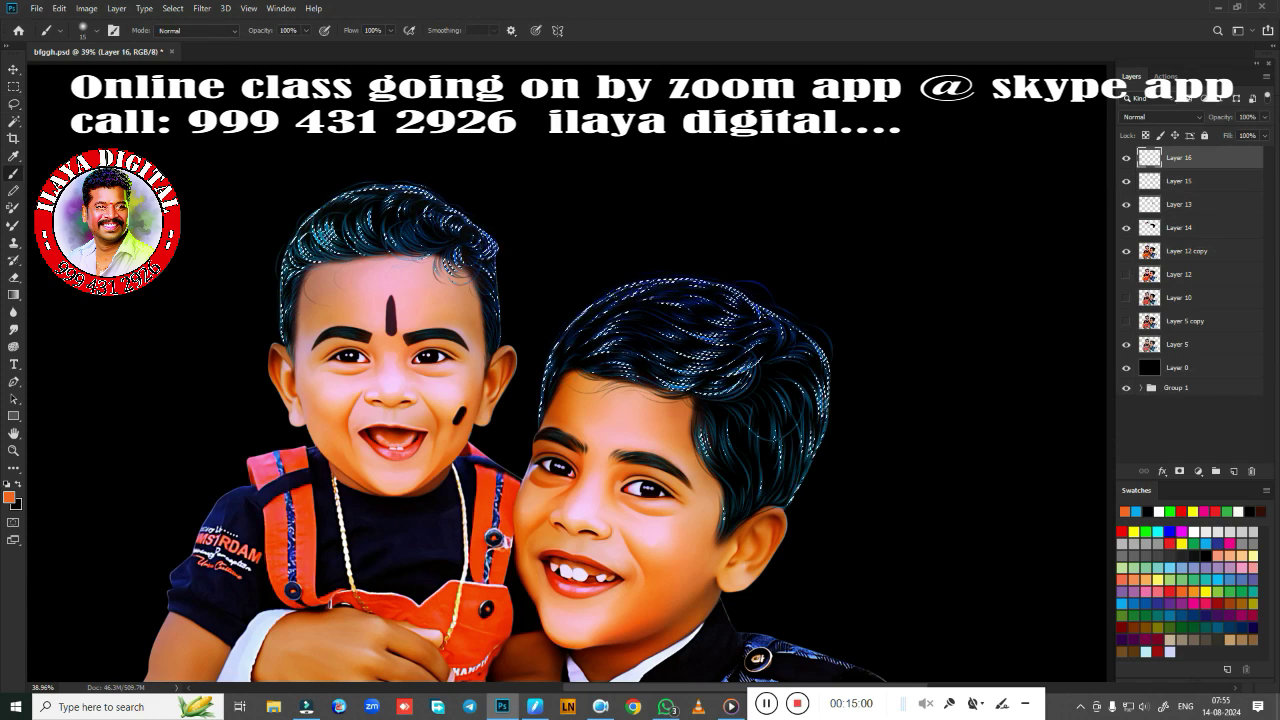
left_click(1196, 590)
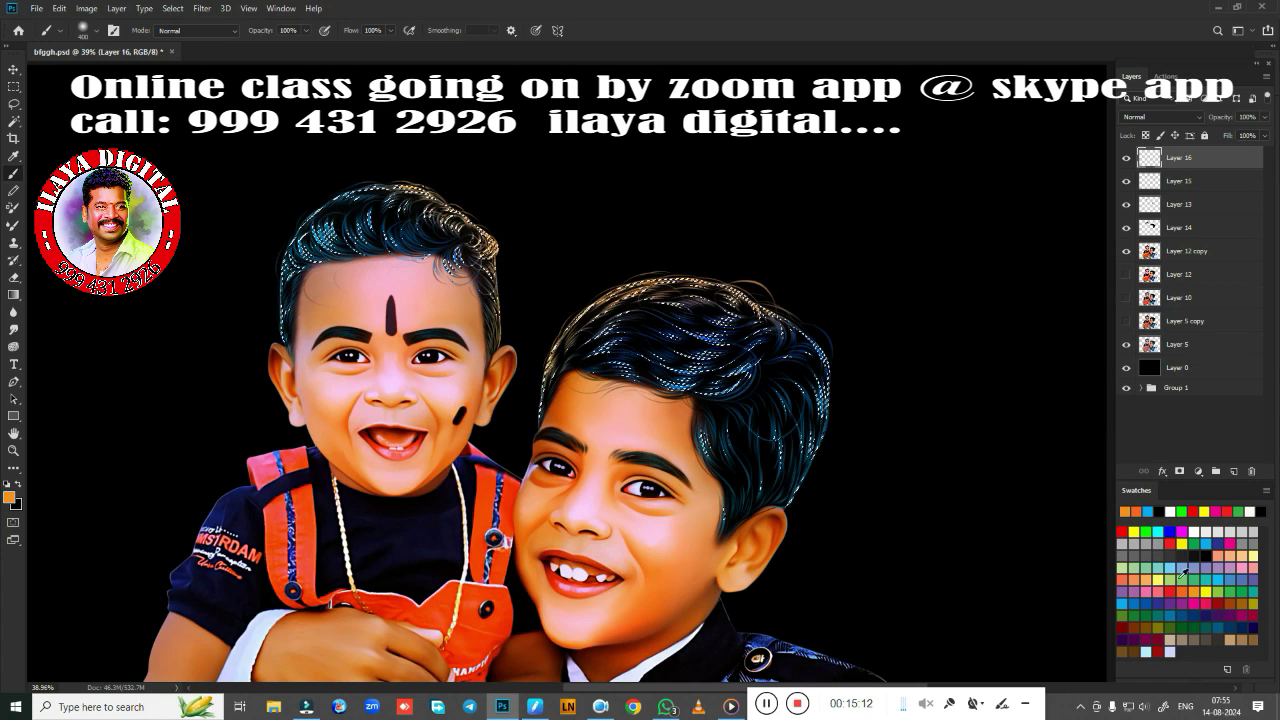
left_click(1187, 531)
left_click_drag(843, 518, 800, 360)
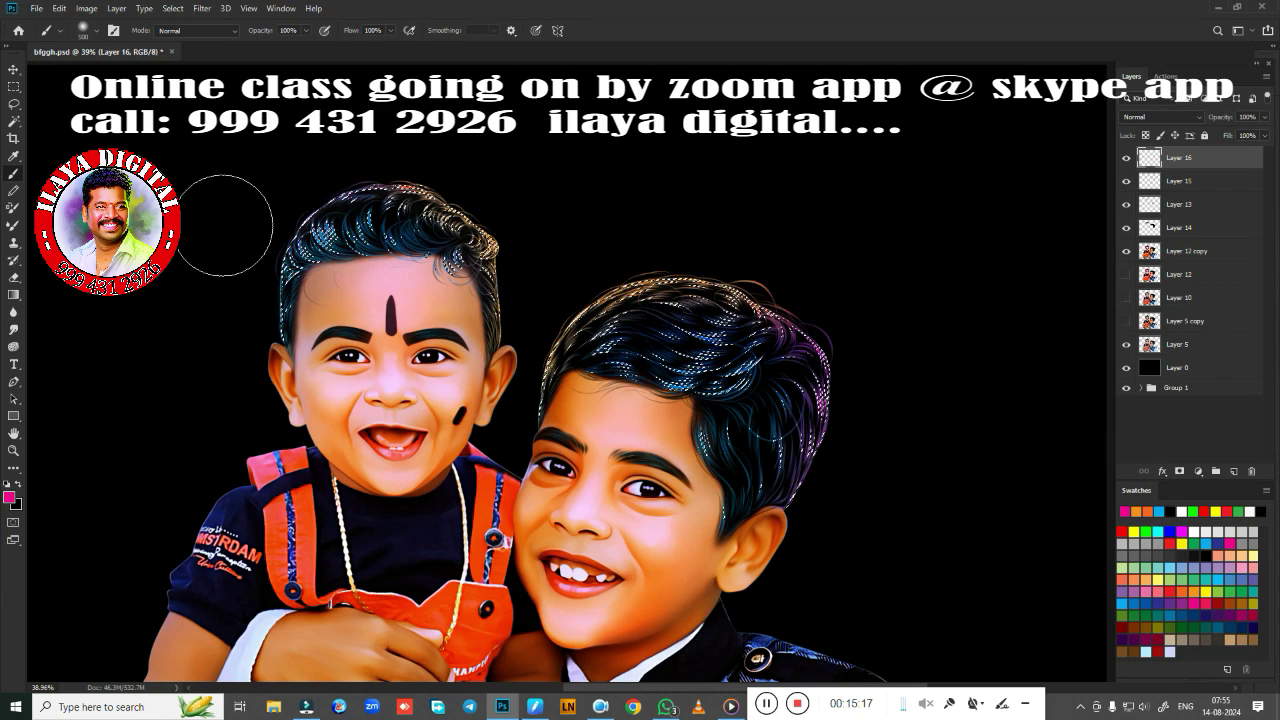
left_click(1122, 531)
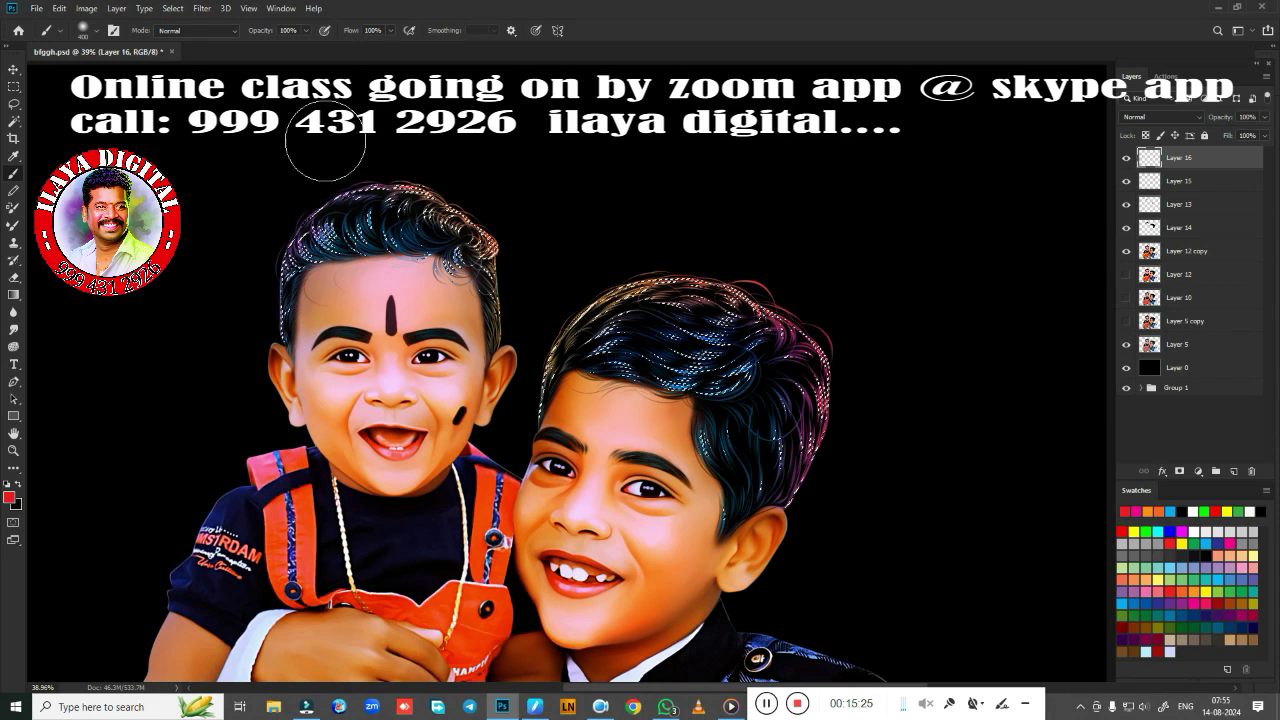
key("bracketleft")
left_click(1145, 531)
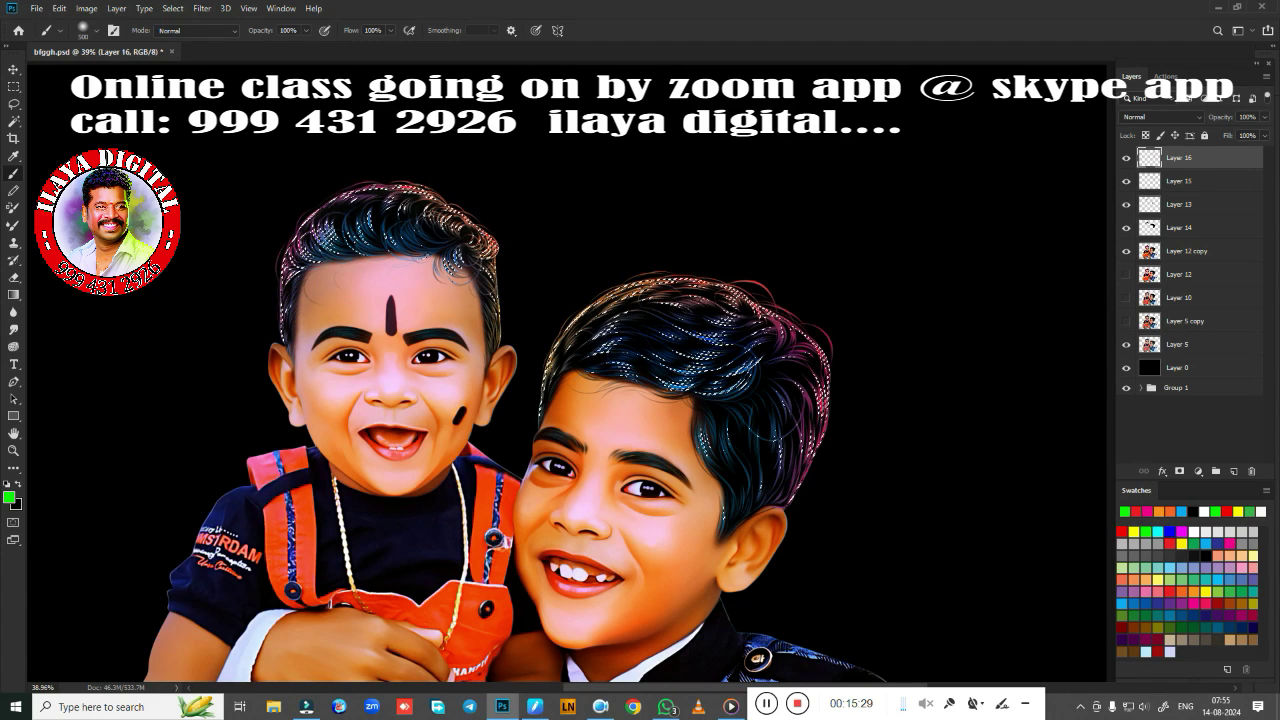
key("bracketleft")
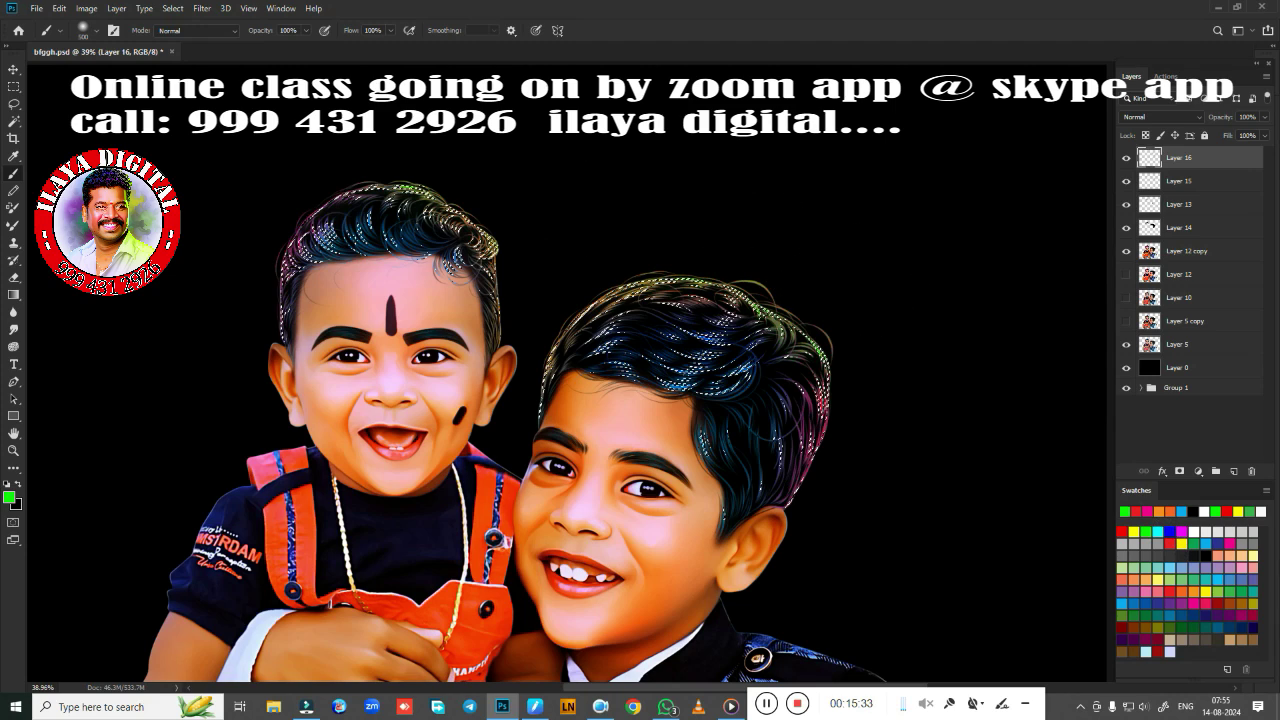
left_click(1134, 531)
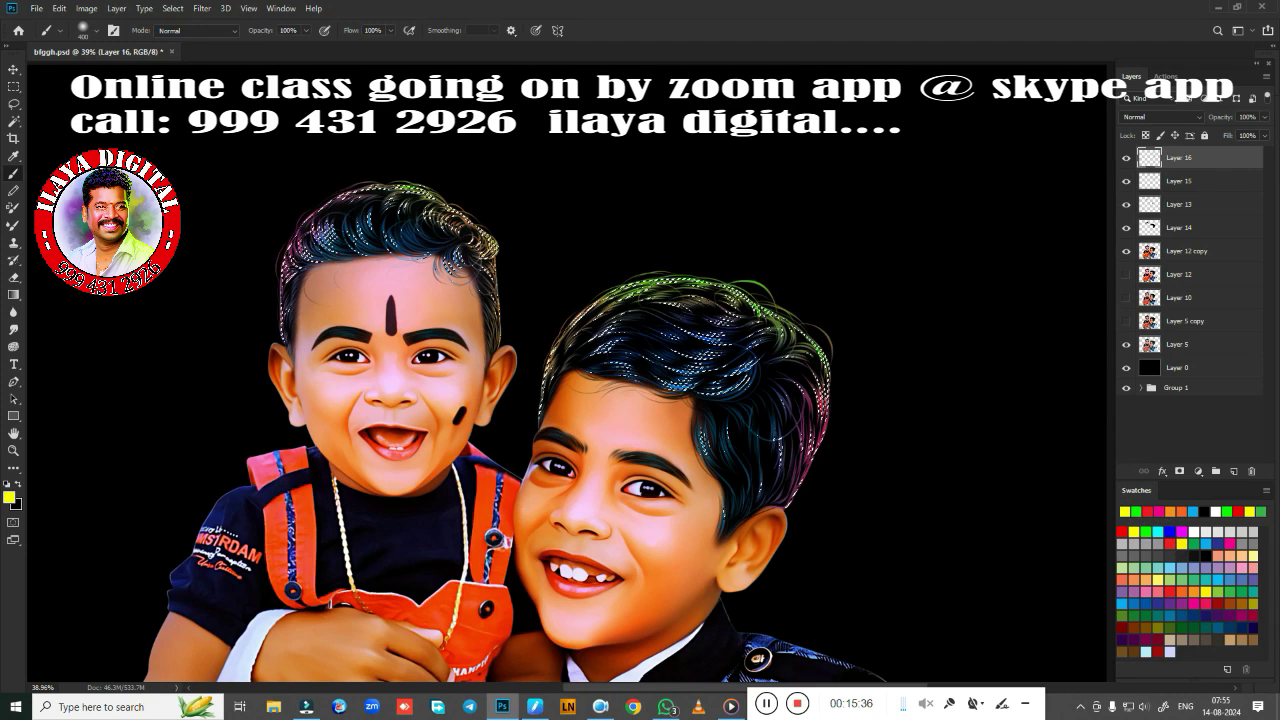
key("bracketright")
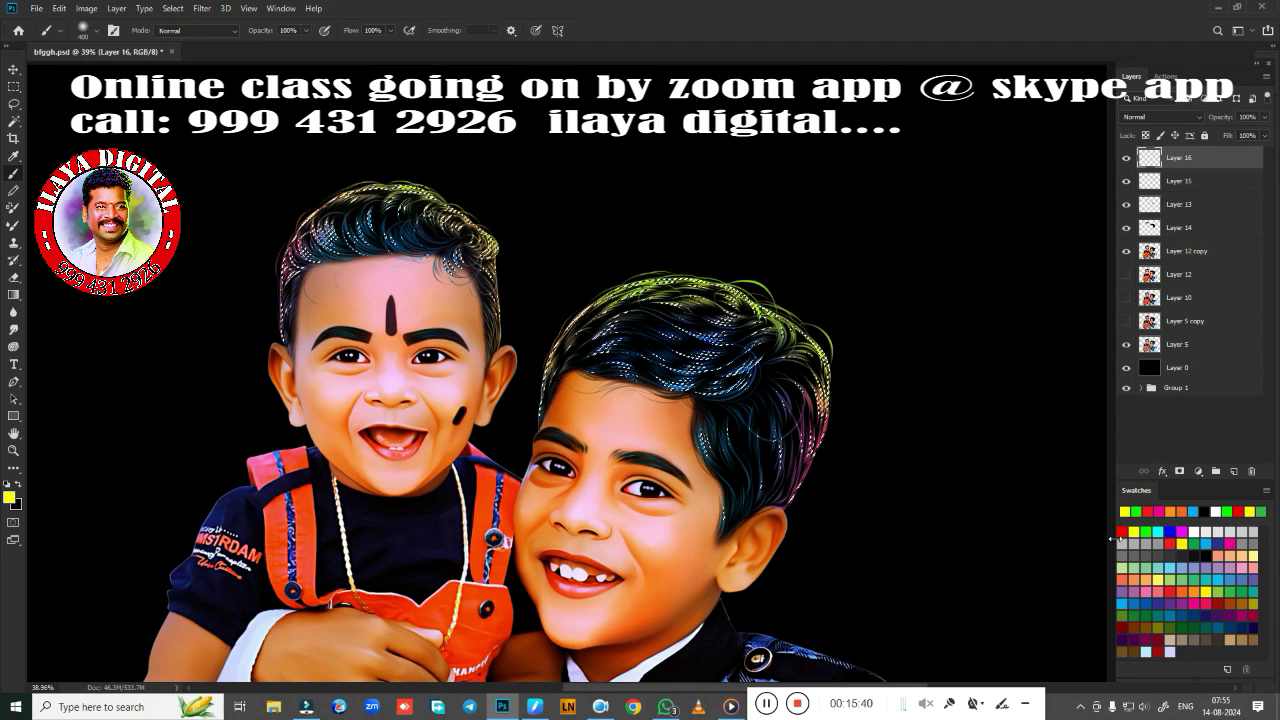
left_click(1122, 531)
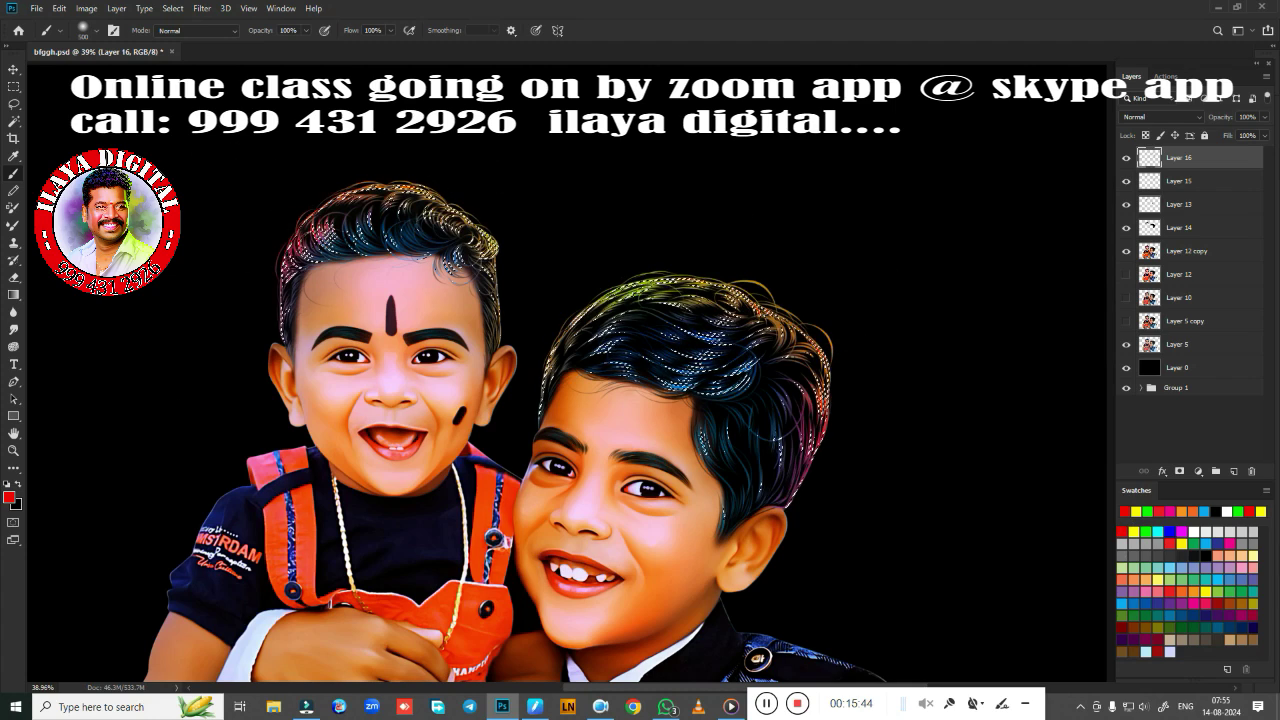
scroll(947, 349, "down", 2)
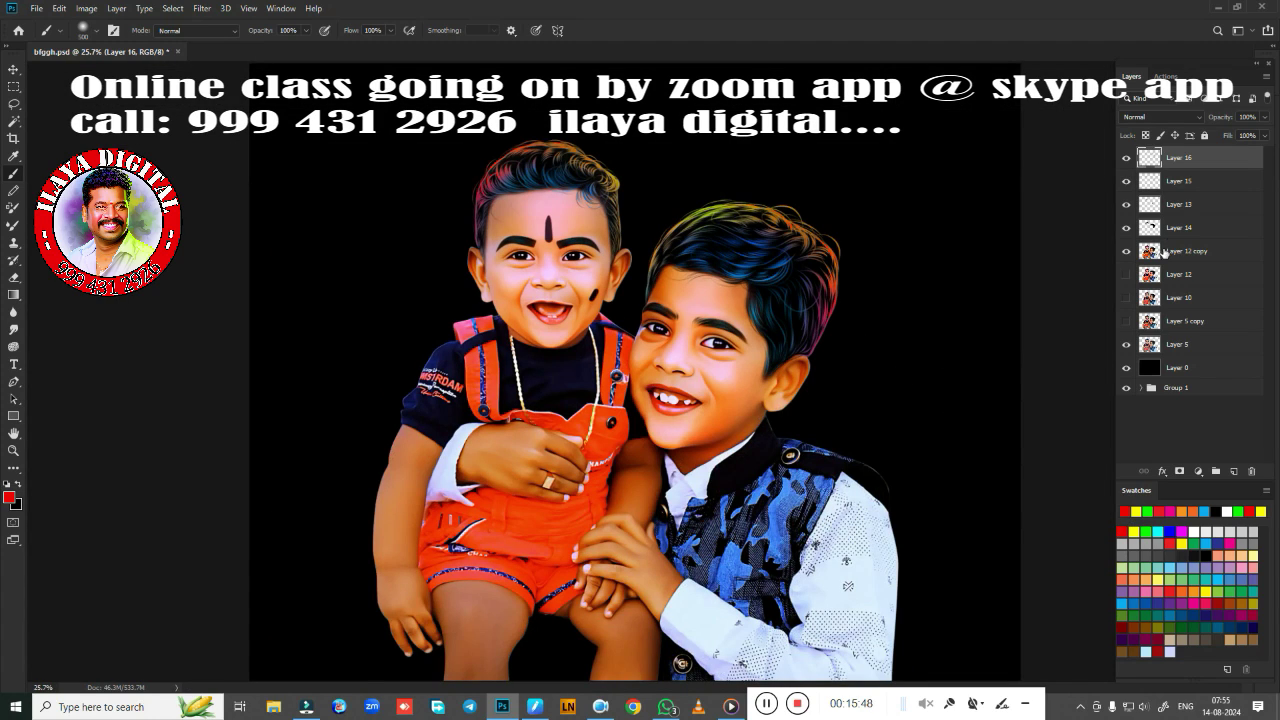
Lower the hair layers' fill, bringing Layer 16 to about 48%
left_click(1204, 184)
scroll(770, 235, "up", 3)
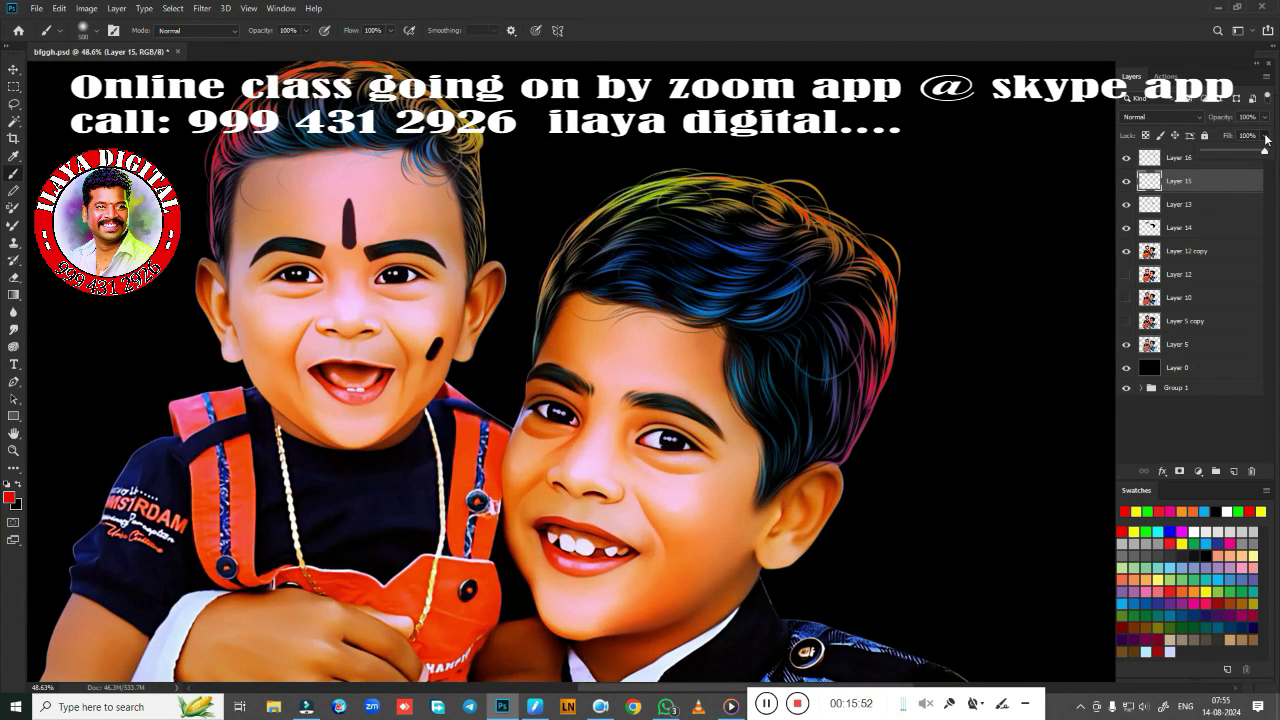
mouse_move(1246, 158)
left_mouse_down()
mouse_move(1234, 160)
mouse_move(1246, 162)
left_mouse_up()
left_click(1234, 158)
Show Layer 14 and load its hair strokes as a selection around both boys' hair
left_click(1220, 204)
left_click(1193, 225)
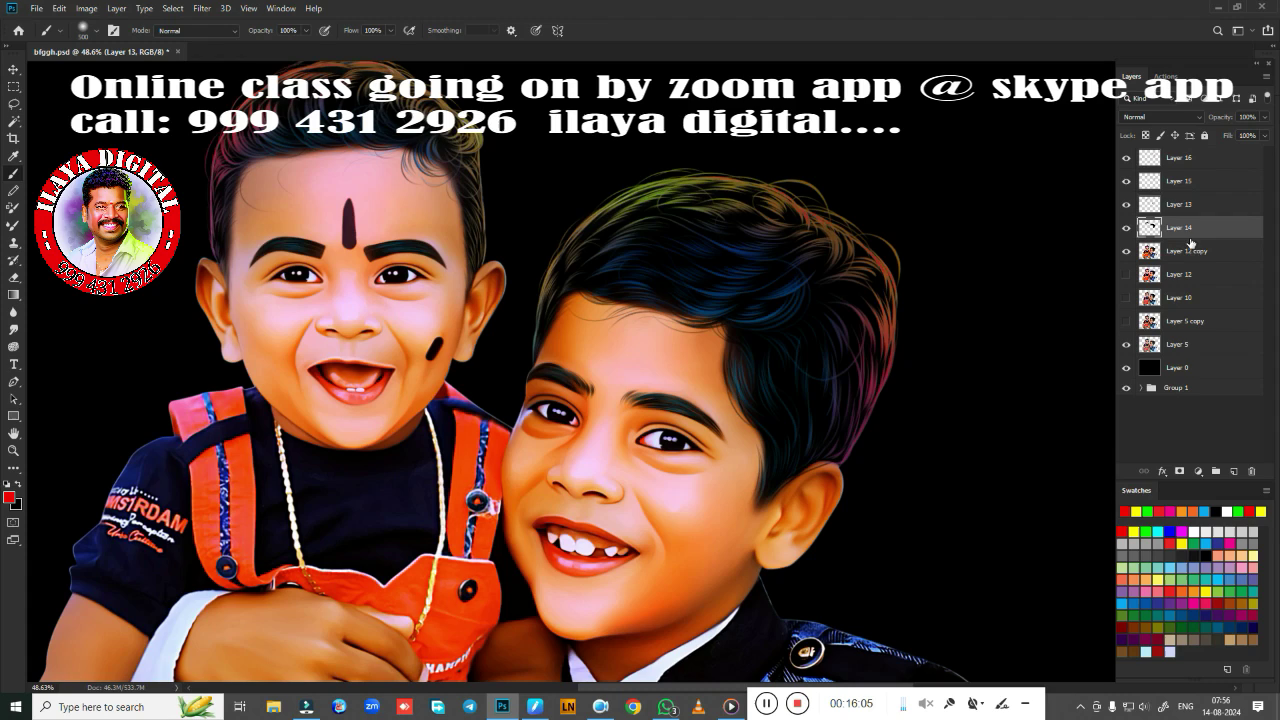
left_click(1125, 228)
left_click(1150, 228, "ctrl")
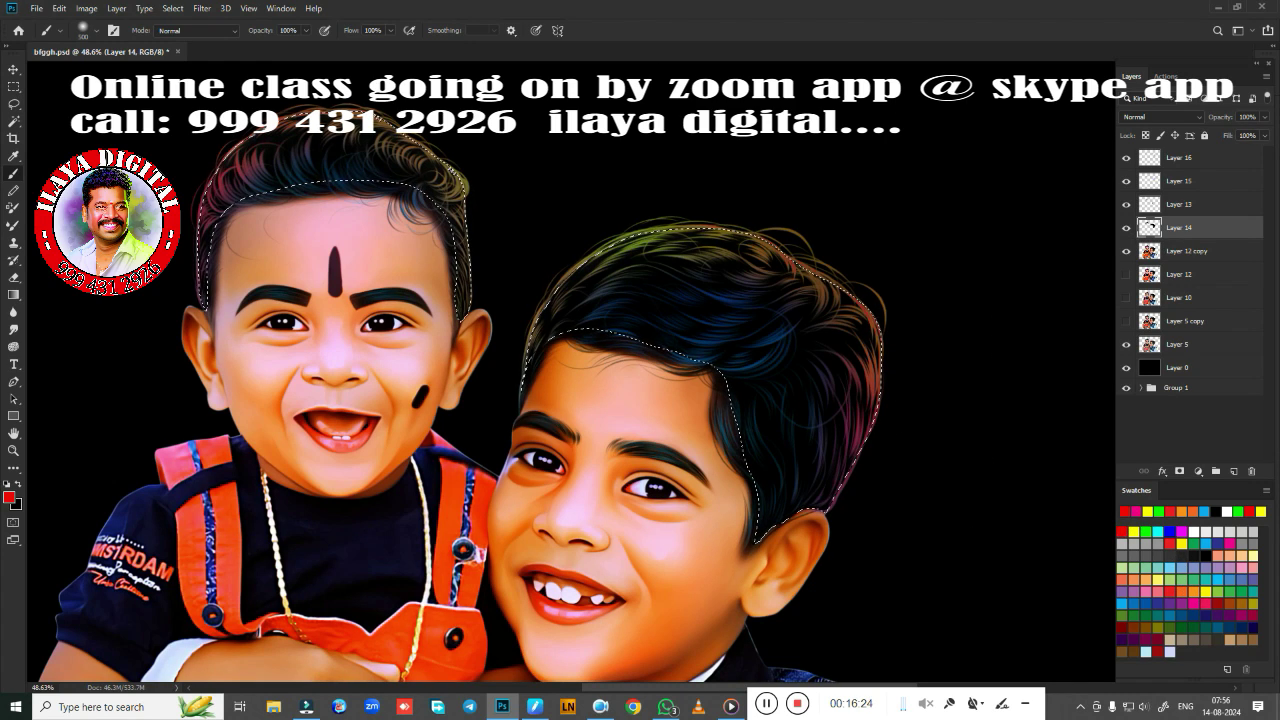
Paint pink, green and red highlights with a smaller brush inside the hair selection, then deselect
key("bracketleft")
key("bracketleft")
key("bracketleft")
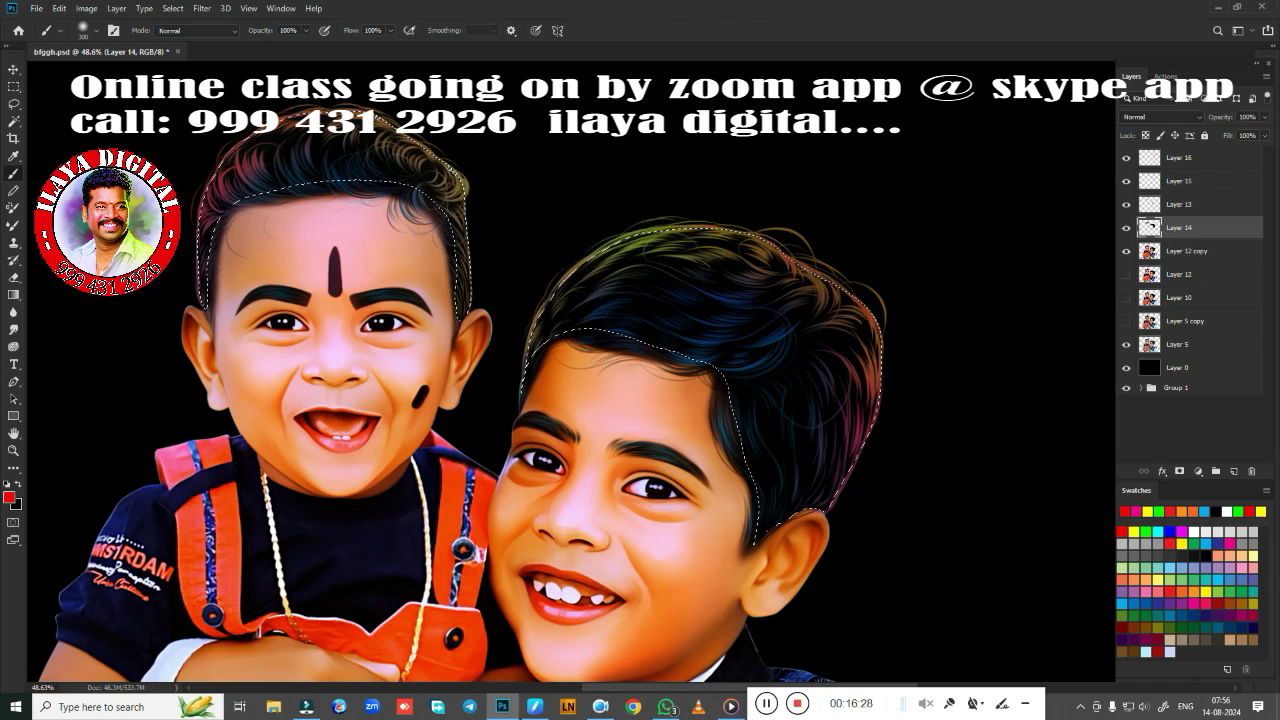
key("bracketleft")
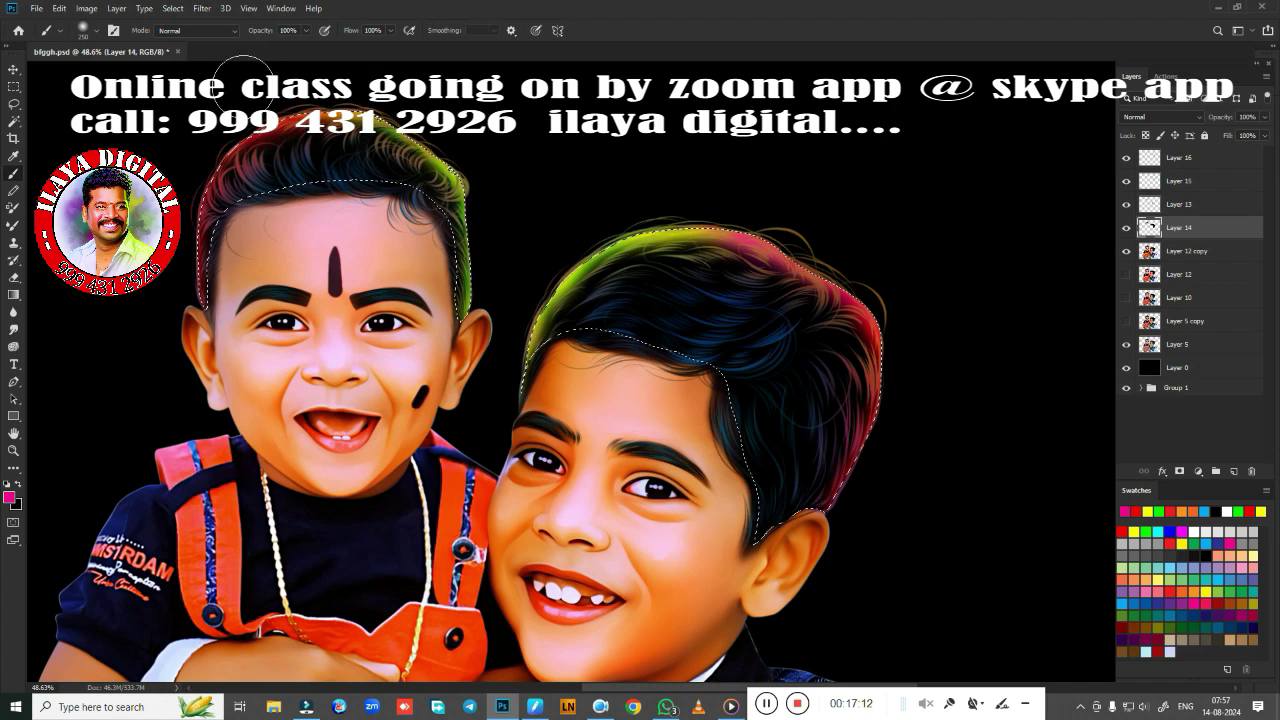
key("ctrl+d")
scroll(966, 486, "down", 3)
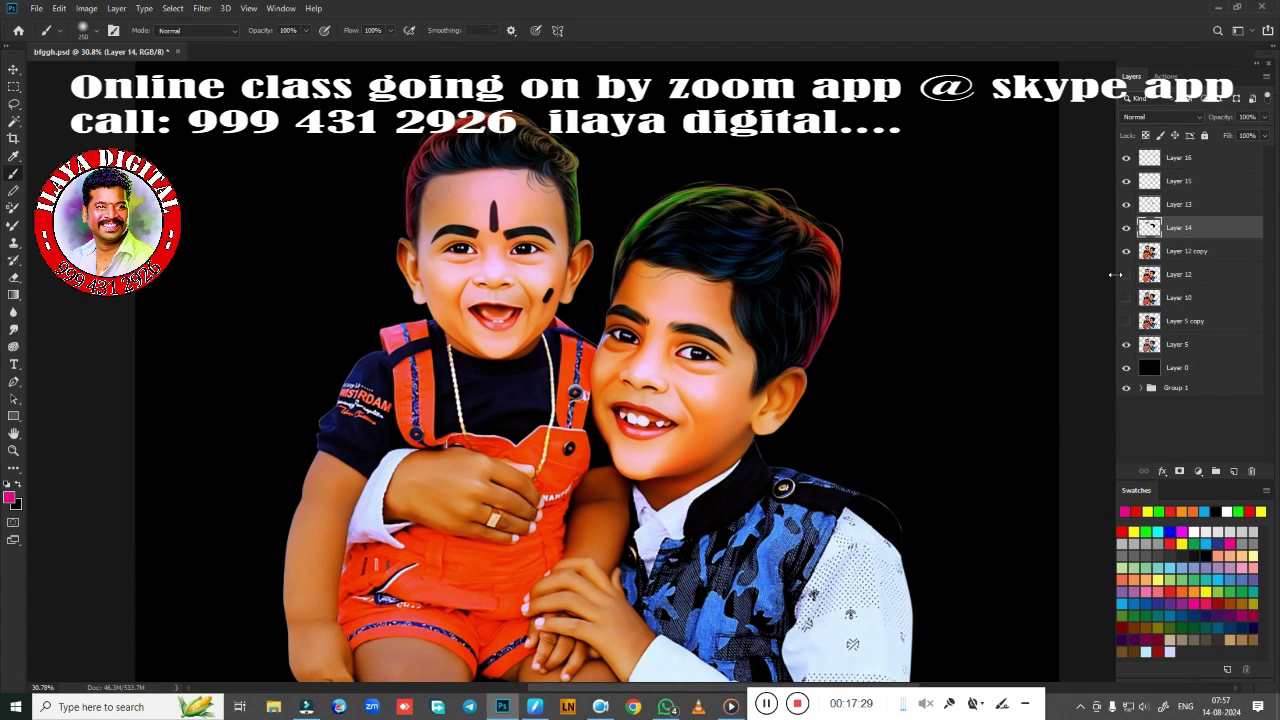
Set Layer 16's fill to 86% and group the layers from Layer 16 down into Group 2
scroll(760, 265, "up", 5, "alt")
scroll(760, 265, "down", 5, "alt")
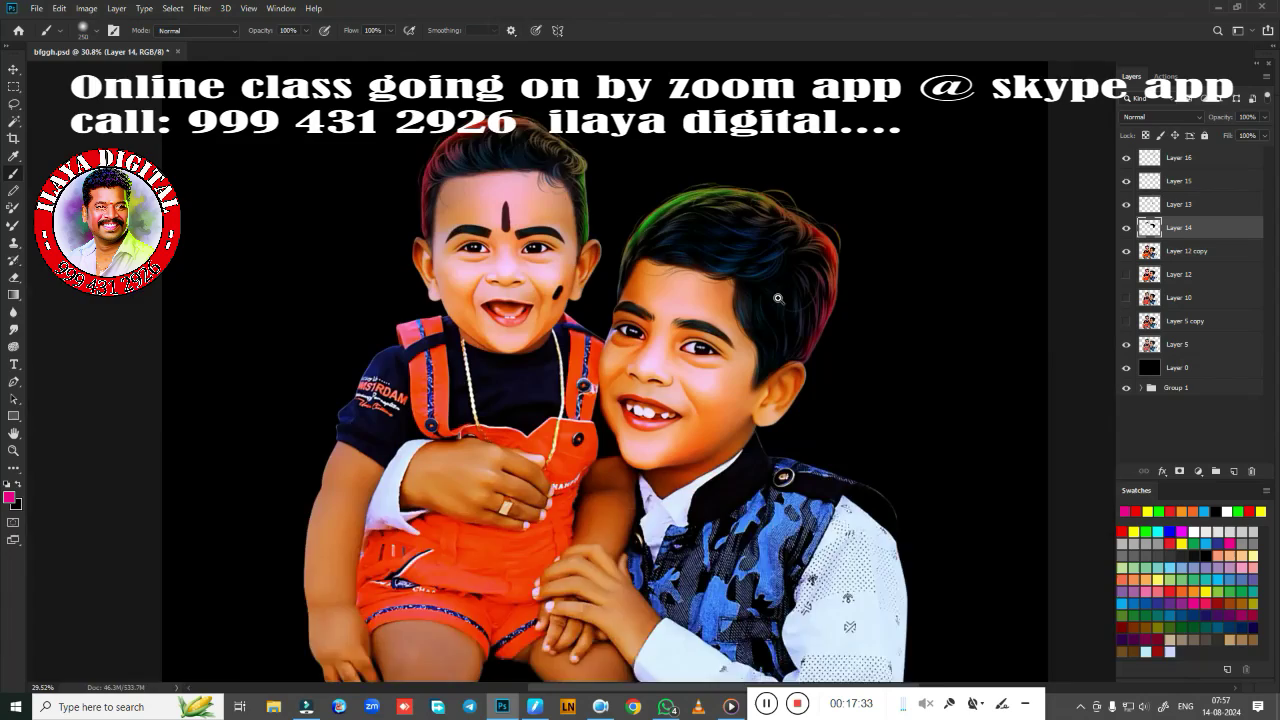
scroll(760, 265, "up", 2, "alt")
mouse_move(1264, 135)
left_mouse_down()
mouse_move(1239, 152)
mouse_move(1258, 152)
left_mouse_up()
scroll(963, 335, "down", 2, "alt")
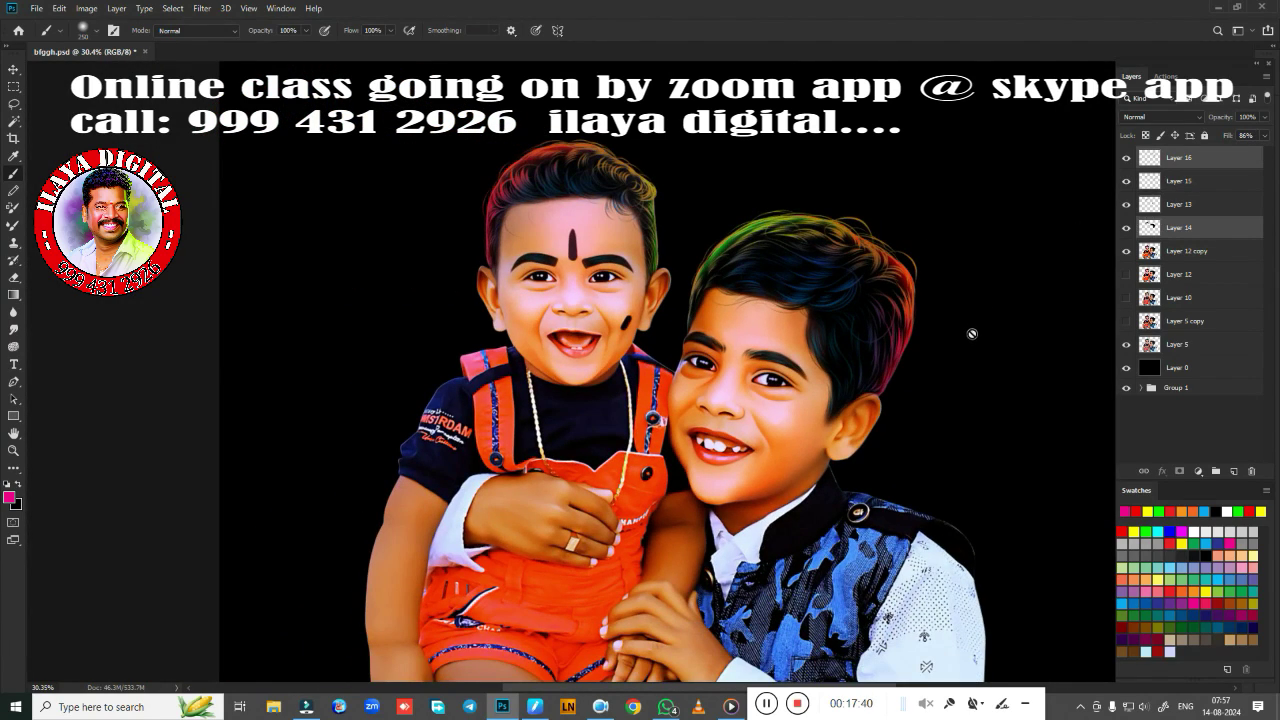
scroll(971, 333, "down", 2, "alt")
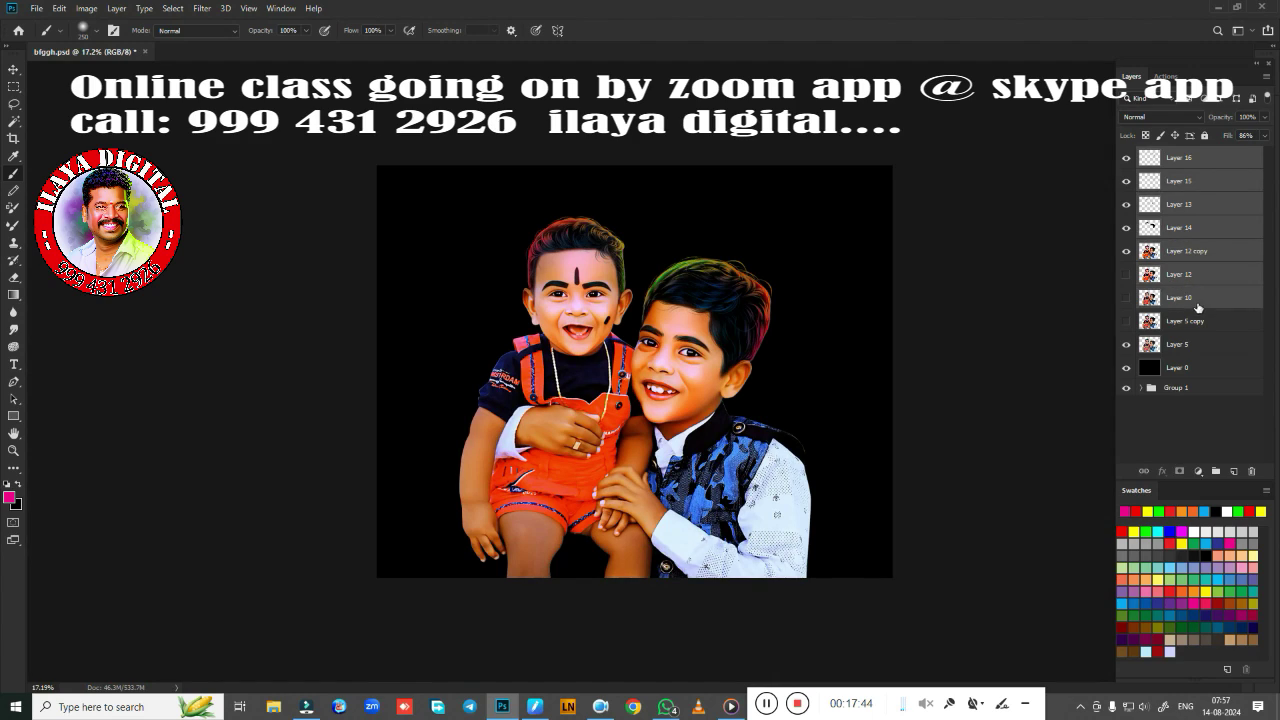
left_click(1200, 321, "shift")
key("ctrl+g")
Create a merged copy of Group 2, then delete it and show Group 2 again
key("ctrl+j")
key("ctrl+e")
left_click(1126, 177)
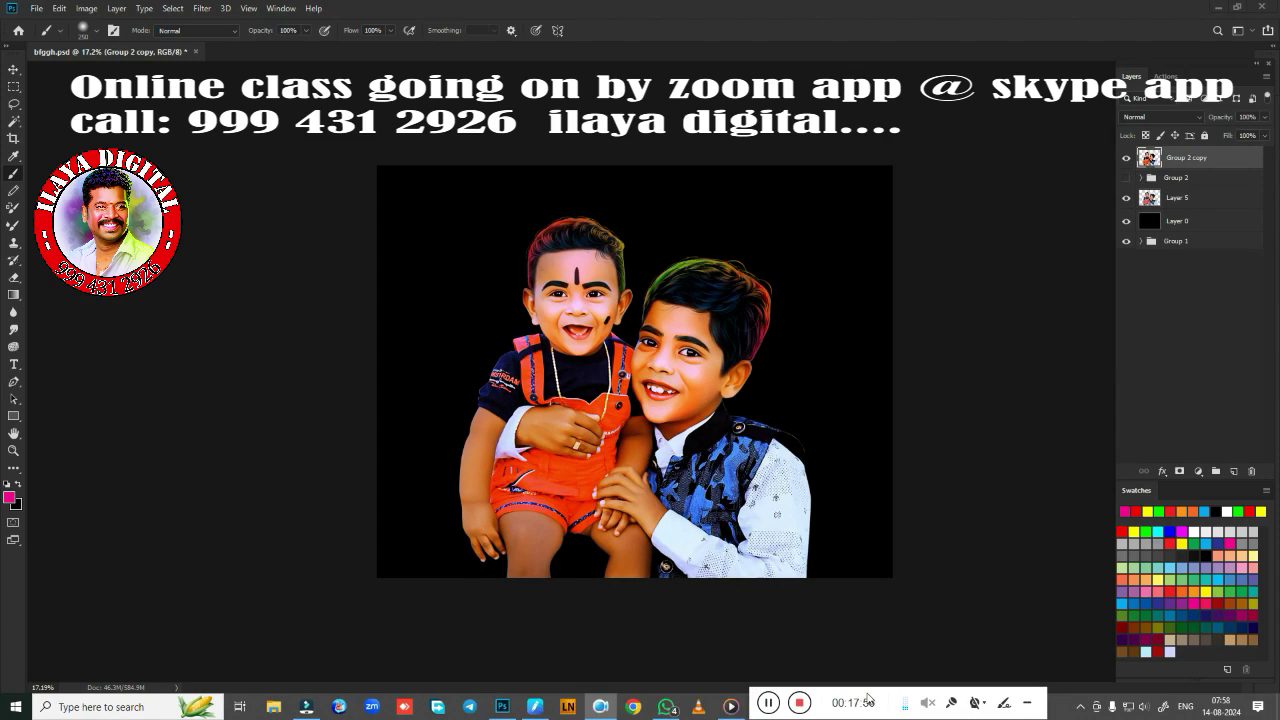
key("v")
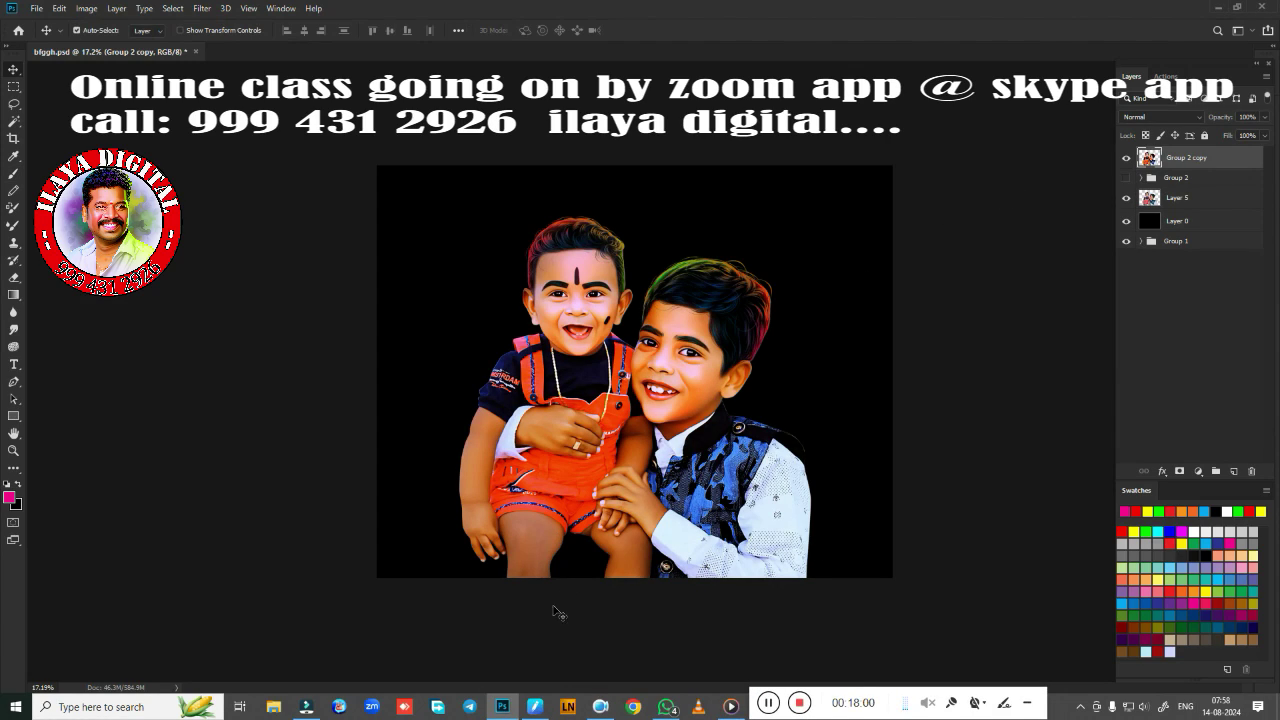
left_click(535, 706)
left_click(916, 151)
key("Delete")
left_click(1126, 155)
left_click(1141, 154)
On Layer 12 copy, lasso the younger boy's head and left side
left_click(1195, 267)
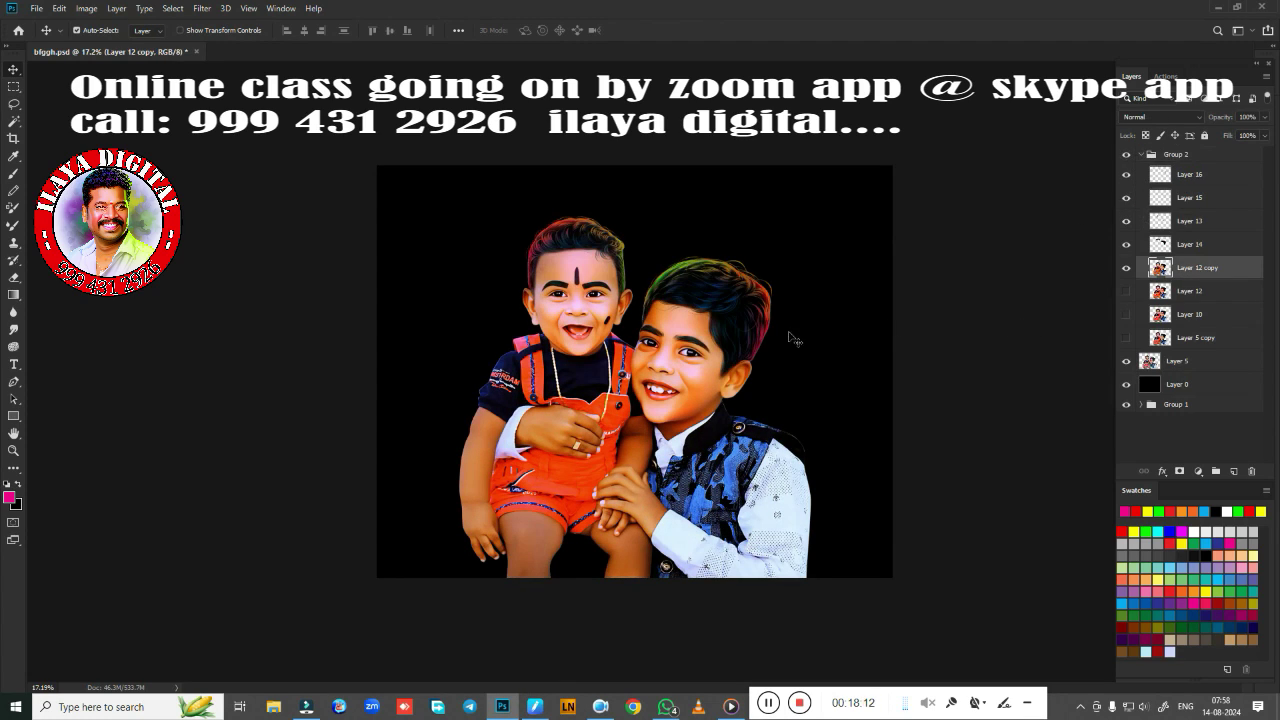
key("l")
scroll(660, 320, "up", 3)
left_click_drag(541, 155, 414, 284)
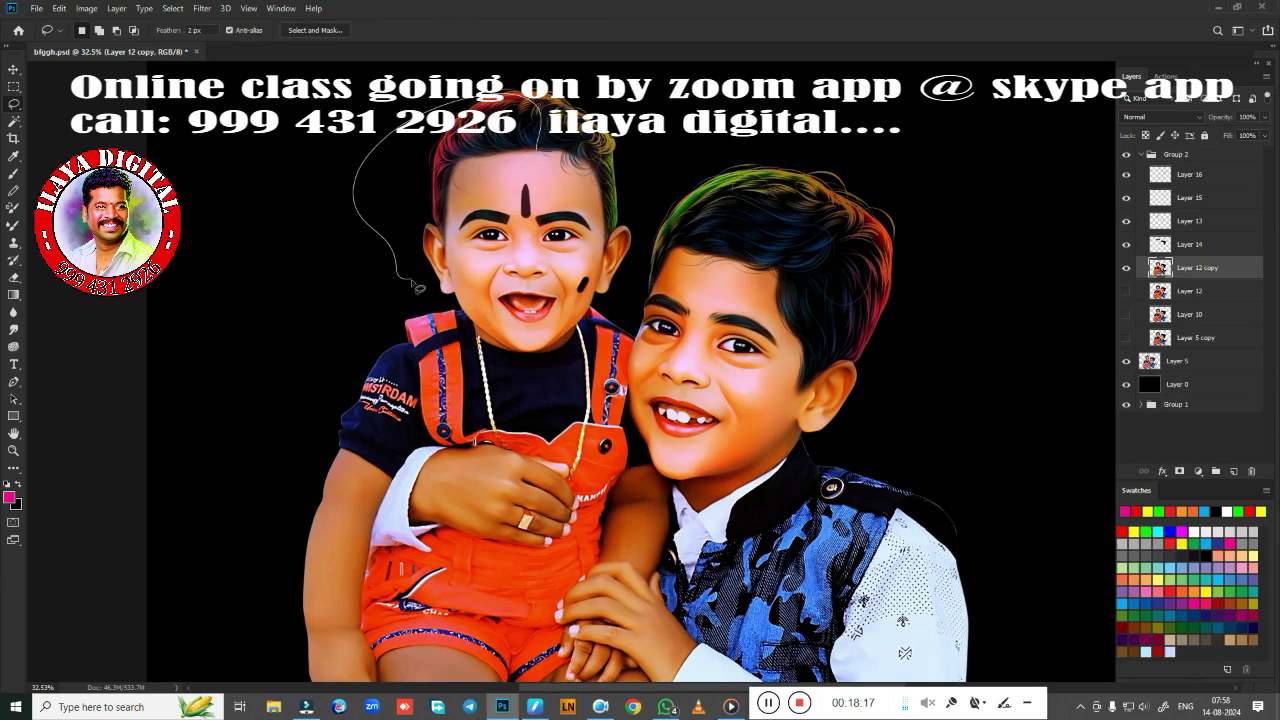
left_click_drag(522, 186, 538, 158)
scroll(633, 346, "down", 1)
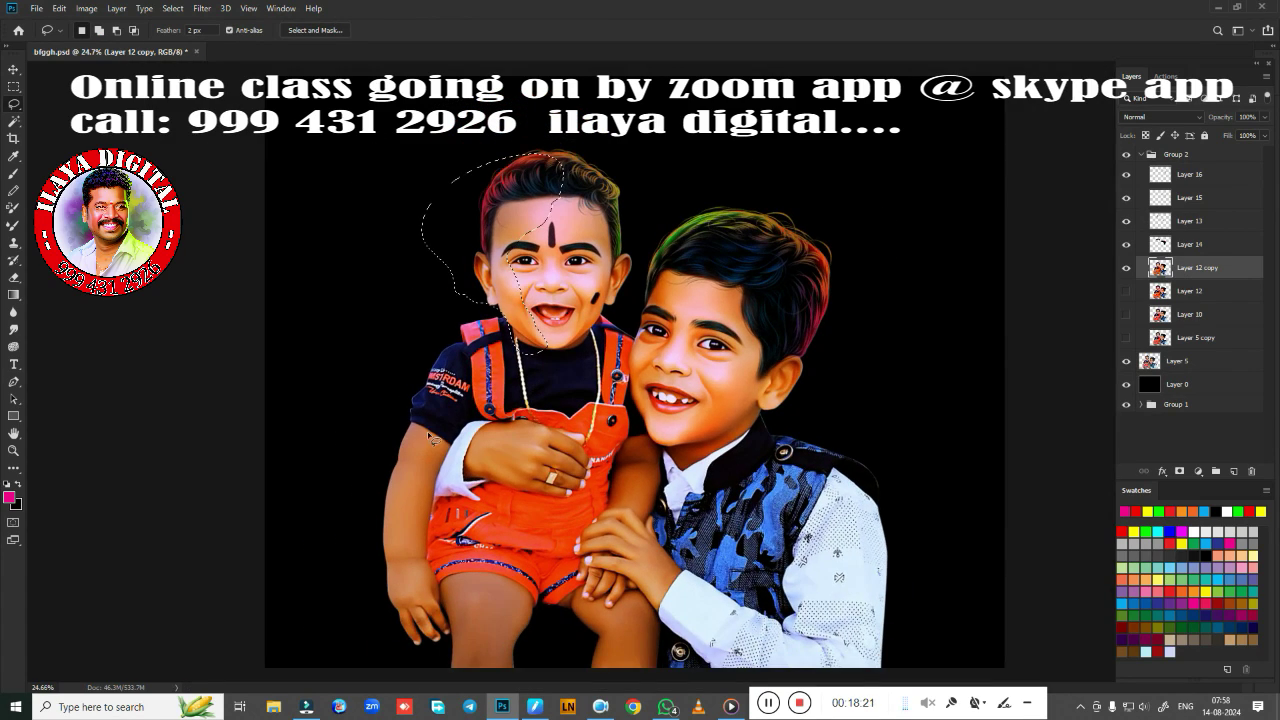
mouse_move(398, 414)
left_mouse_down()
mouse_move(411, 531)
mouse_move(420, 415)
left_mouse_up()
Add the older boy's face and the hands to the selection, feather it, and bring up Color Balance
left_click_drag(718, 388, 714, 302)
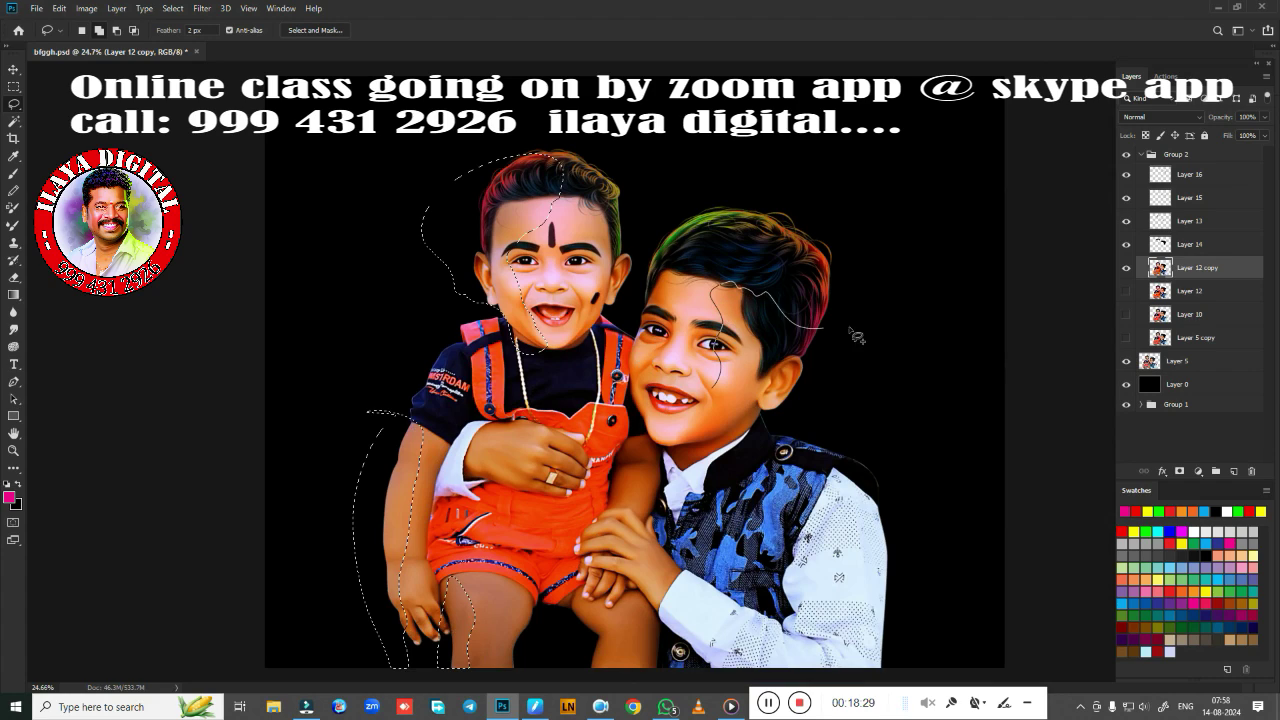
left_click_drag(857, 336, 668, 468)
left_click_drag(632, 520, 680, 585)
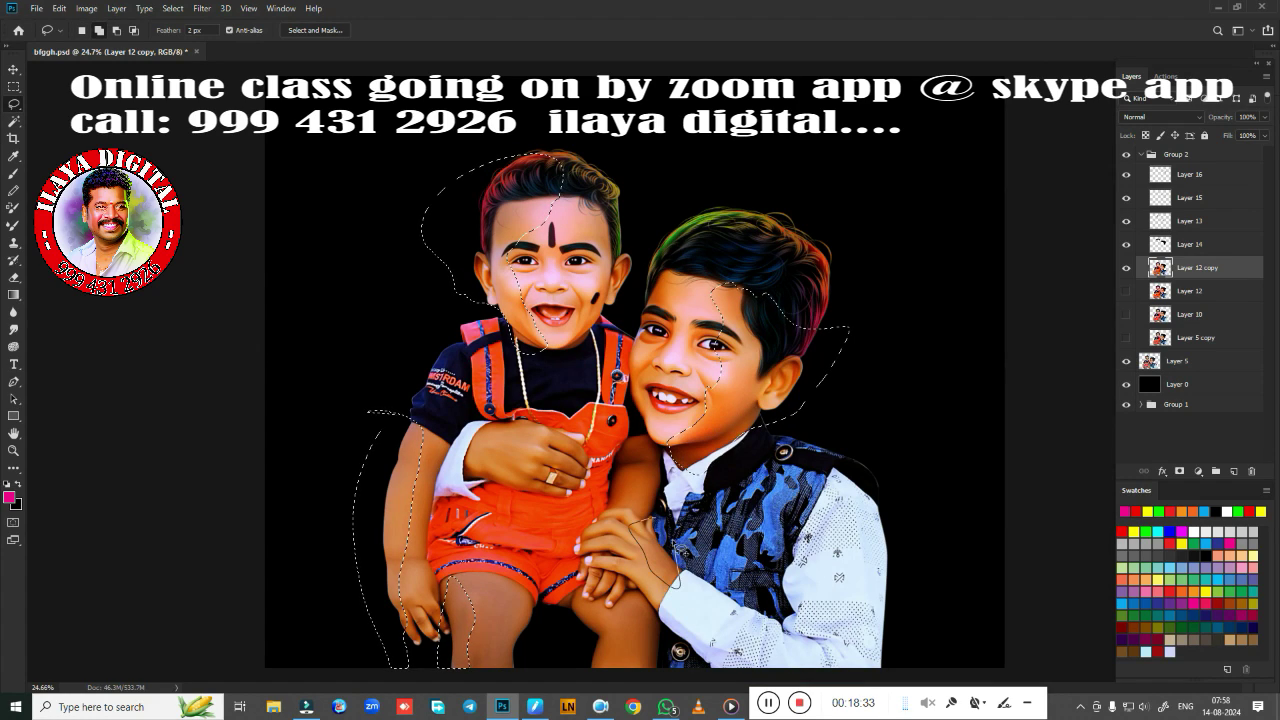
key("shift+F6")
key("Return")
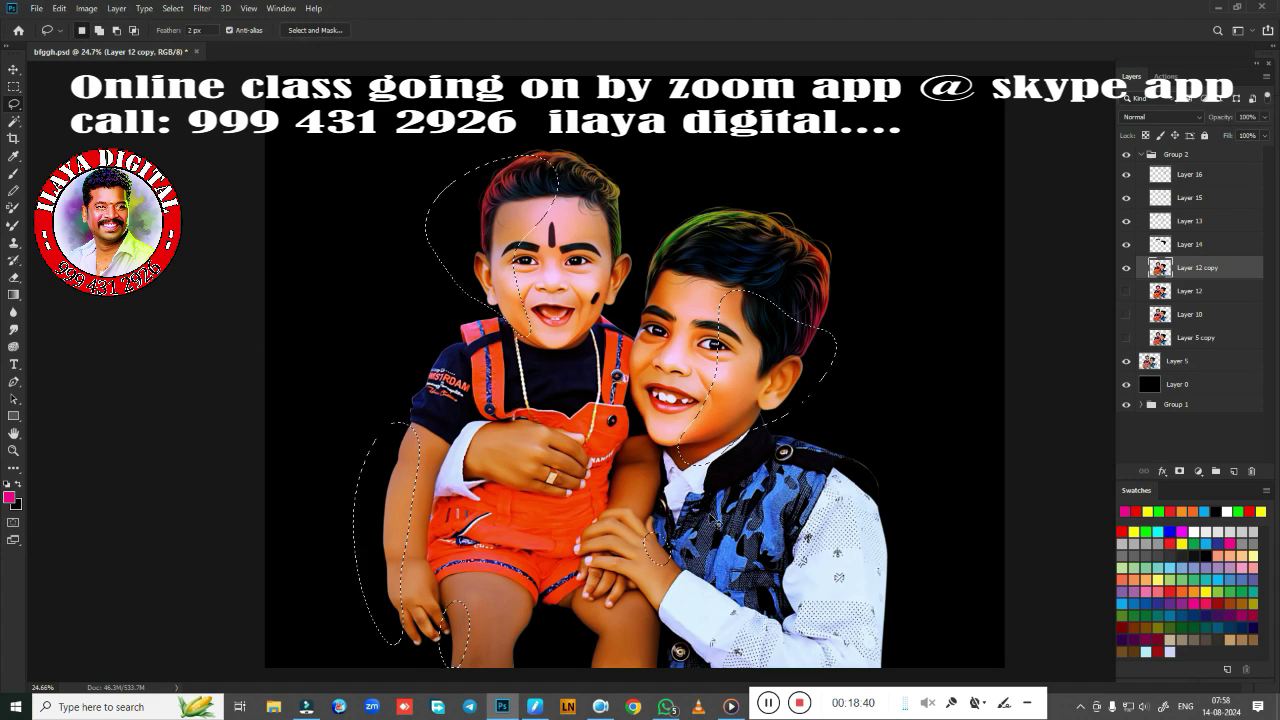
key("ctrl+b")
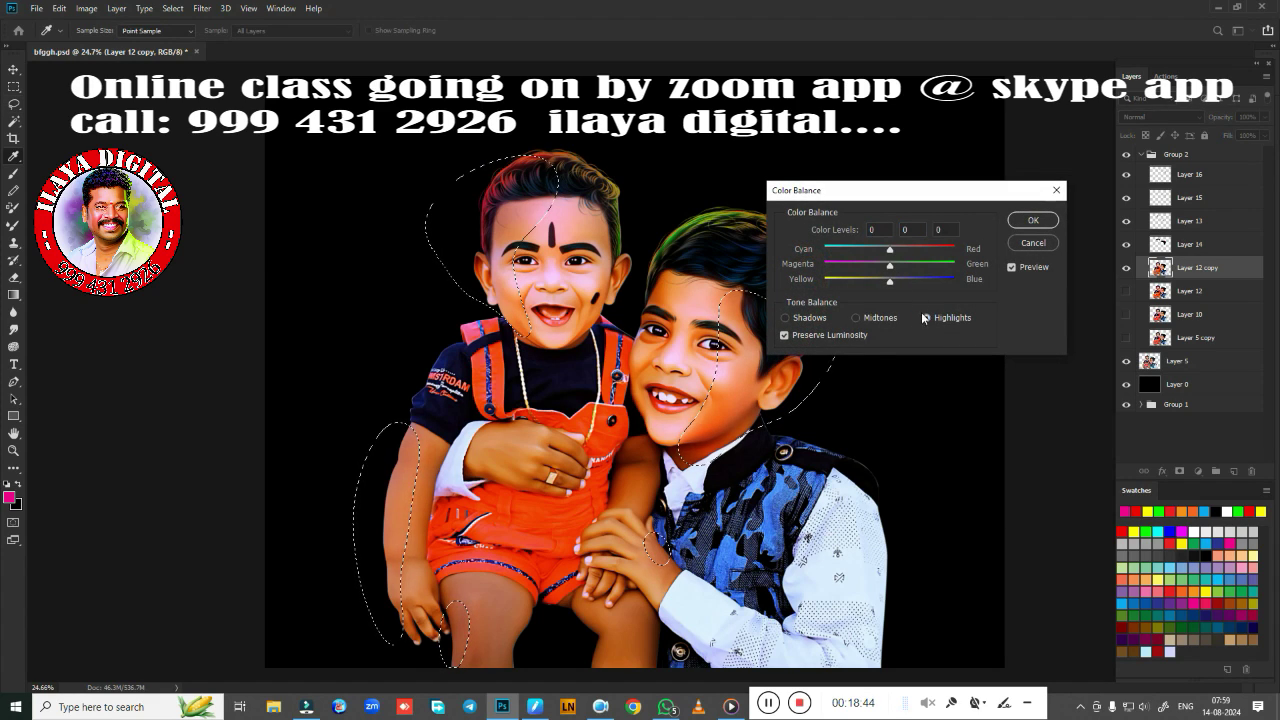
Set skin highlights' colour balance to +6, −29, 0, deselect and save
left_click(925, 318)
mouse_move(889, 264)
left_mouse_down()
mouse_move(871, 264)
mouse_move(893, 249)
left_mouse_up()
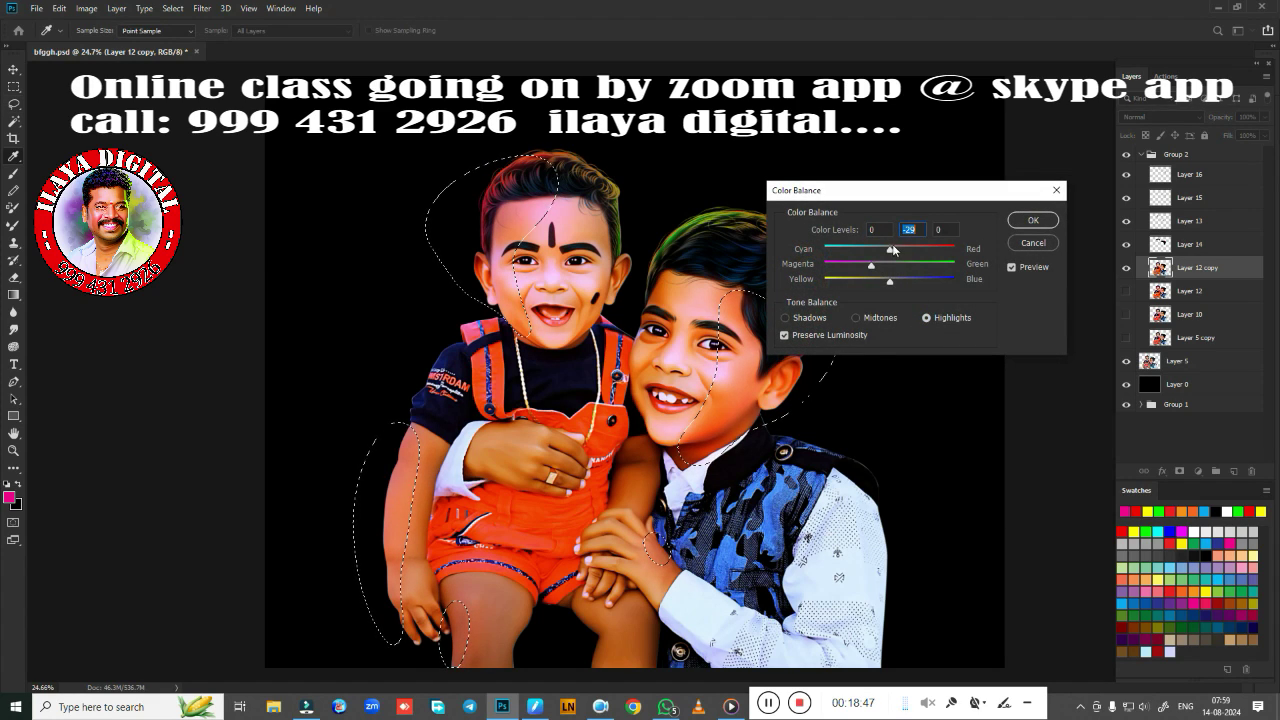
left_click(1031, 220)
key("ctrl+d")
key("ctrl+s")
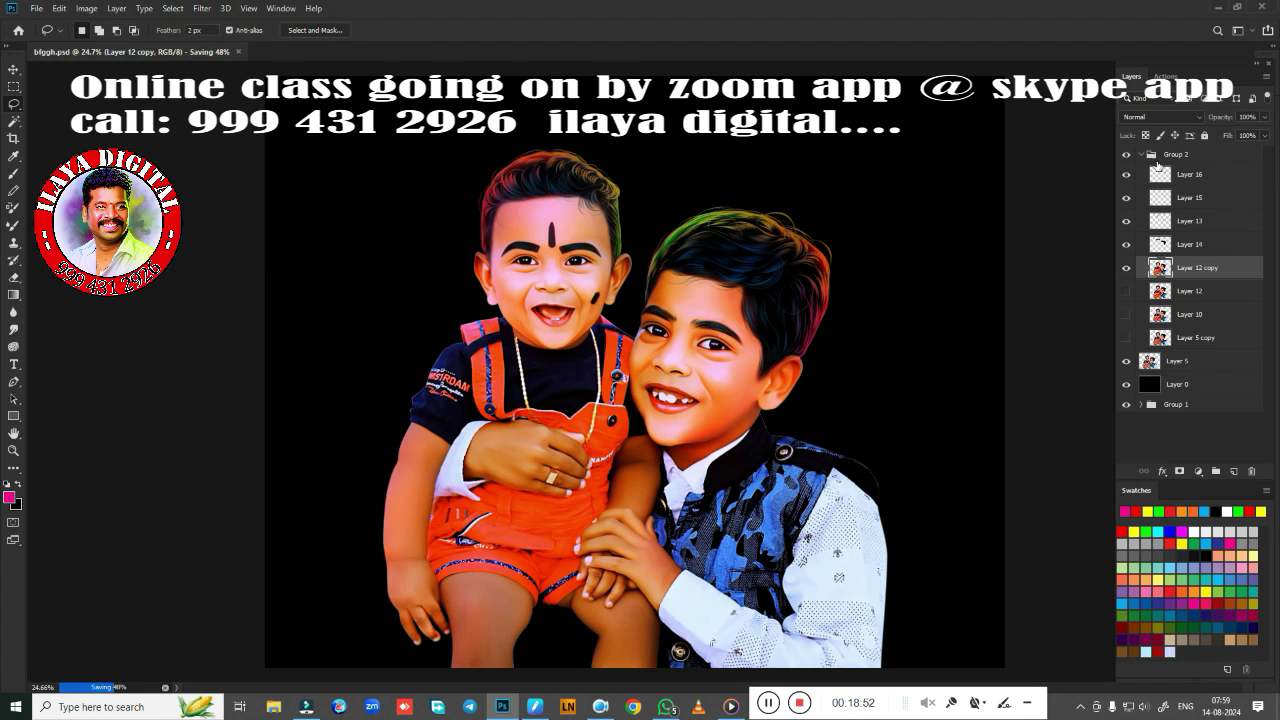
Merge a duplicate of Group 2 into a single Group 2 copy layer, hiding the original
left_click(1141, 154)
key("ctrl+j")
key("ctrl+e")
left_click(1126, 177)
left_click(1124, 158)
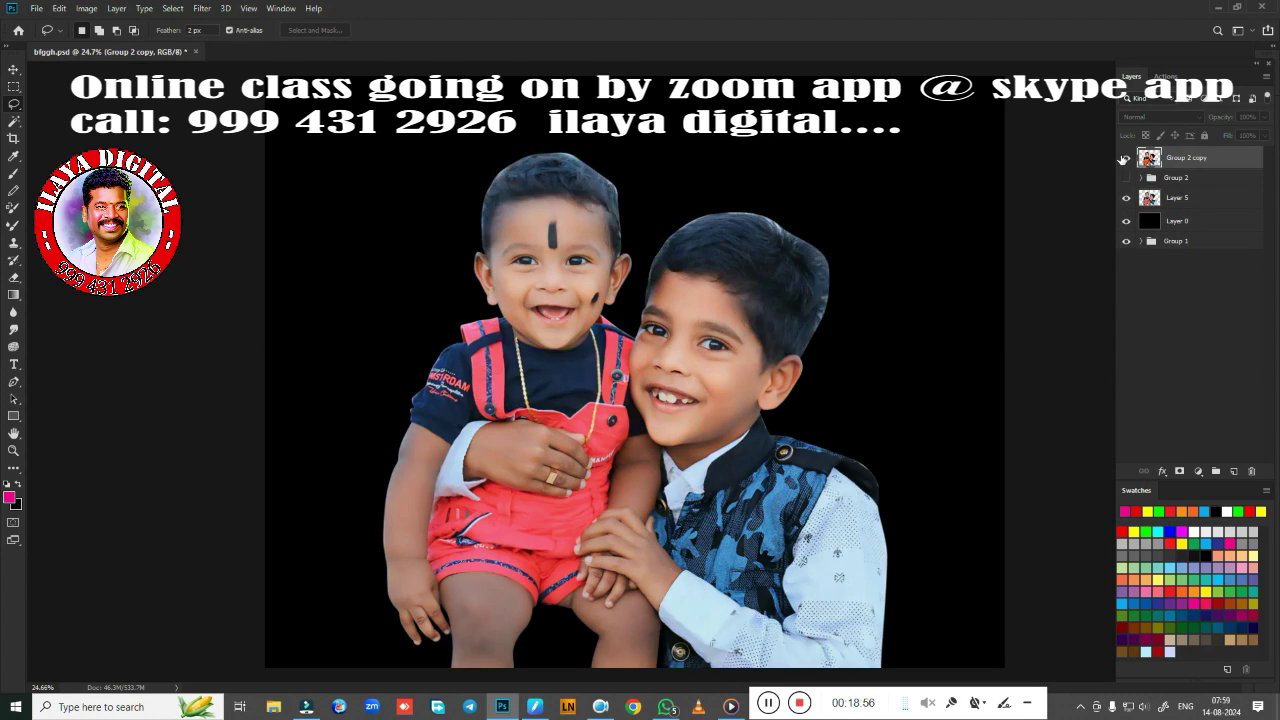
left_click(1124, 158)
scroll(953, 316, "down", 2)
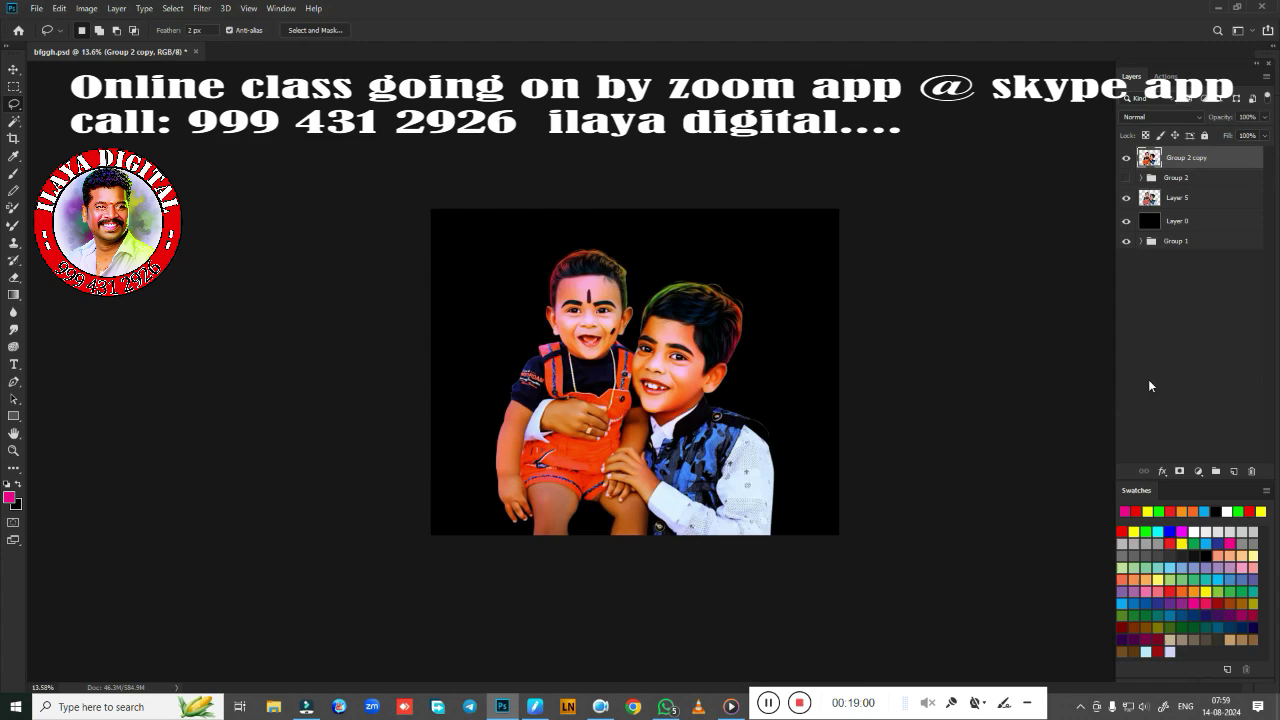
On a new layer, stroke the canvas edge and lighten that border to white
key("m")
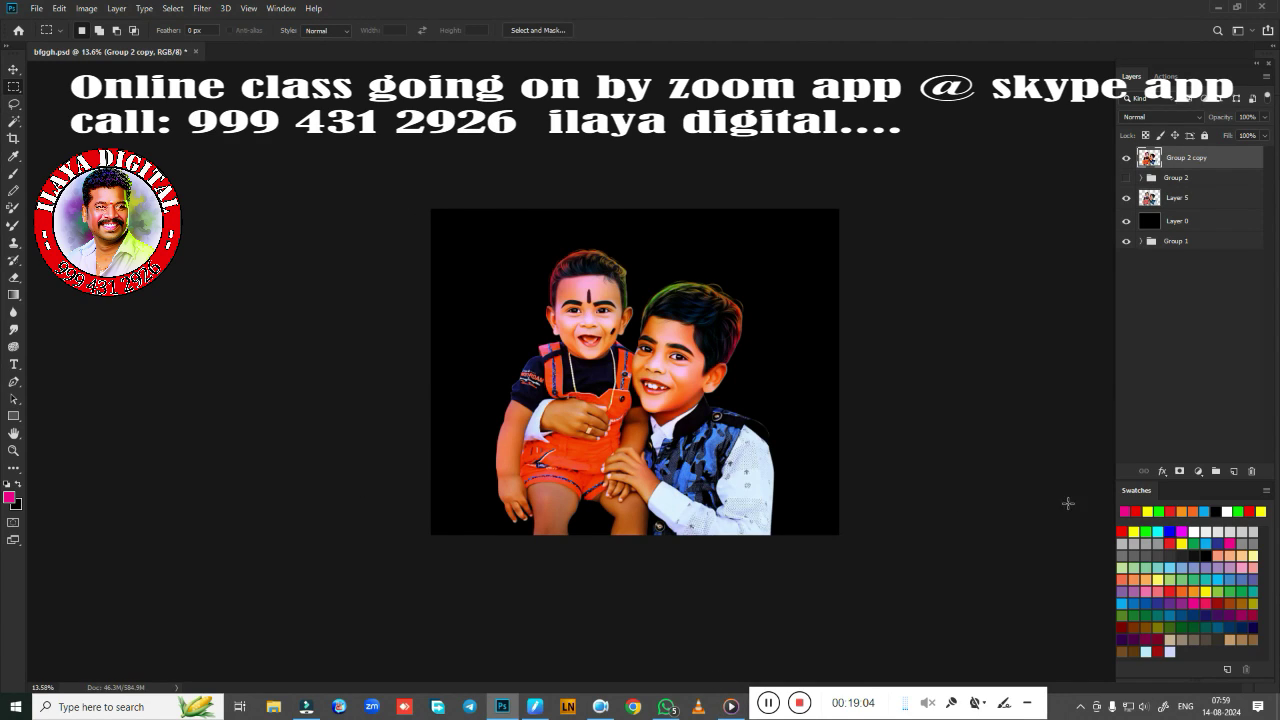
left_click(1236, 471)
left_click_drag(453, 191, 1026, 640)
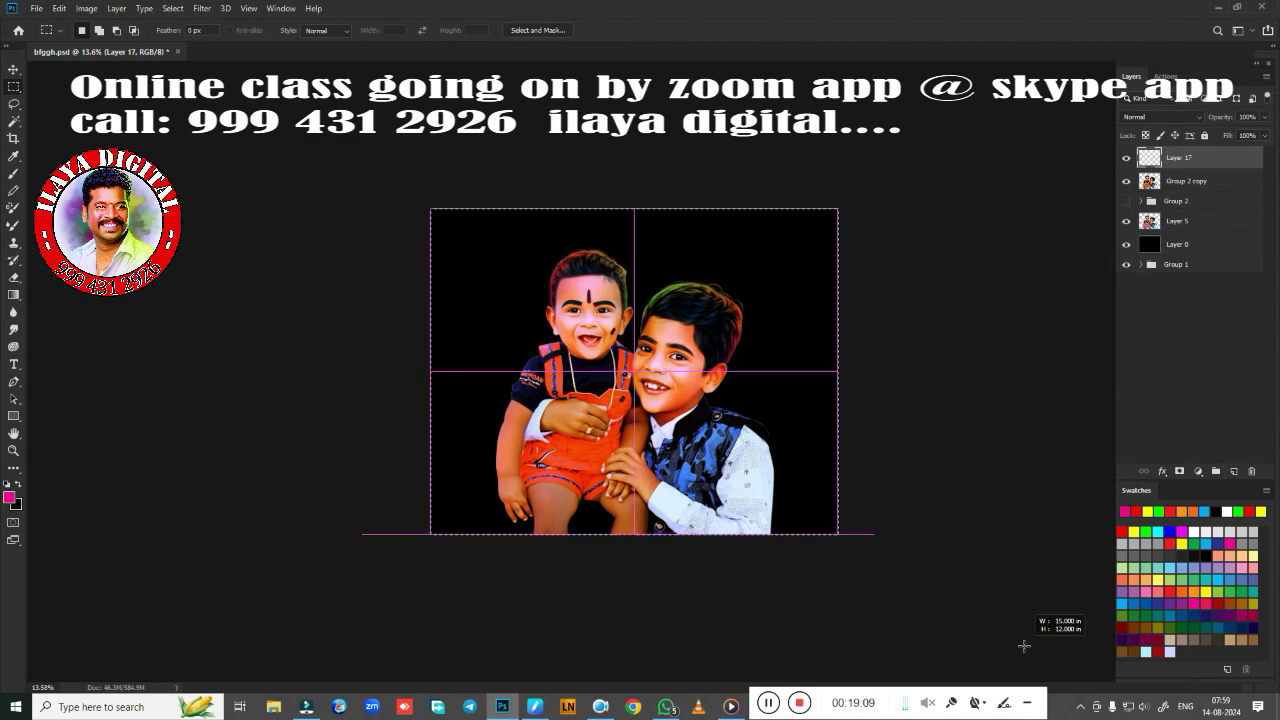
right_click(699, 437)
left_click(738, 607)
left_click(719, 178)
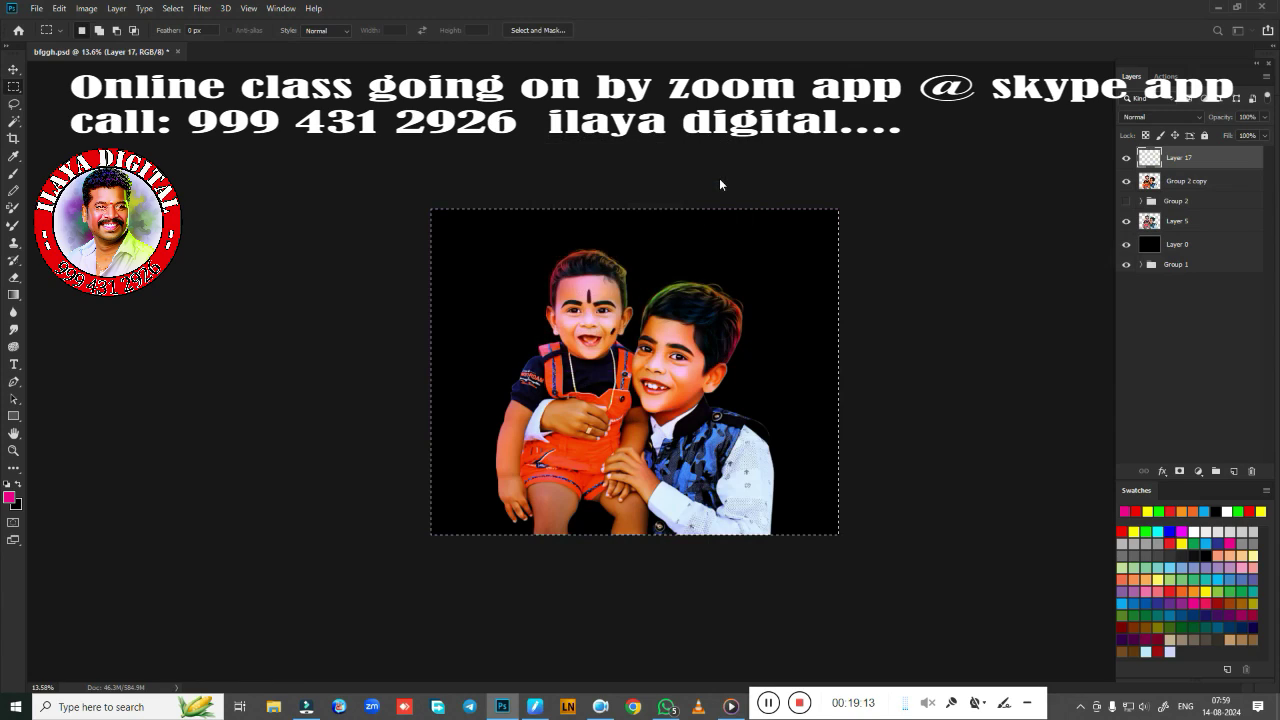
key("ctrl+u")
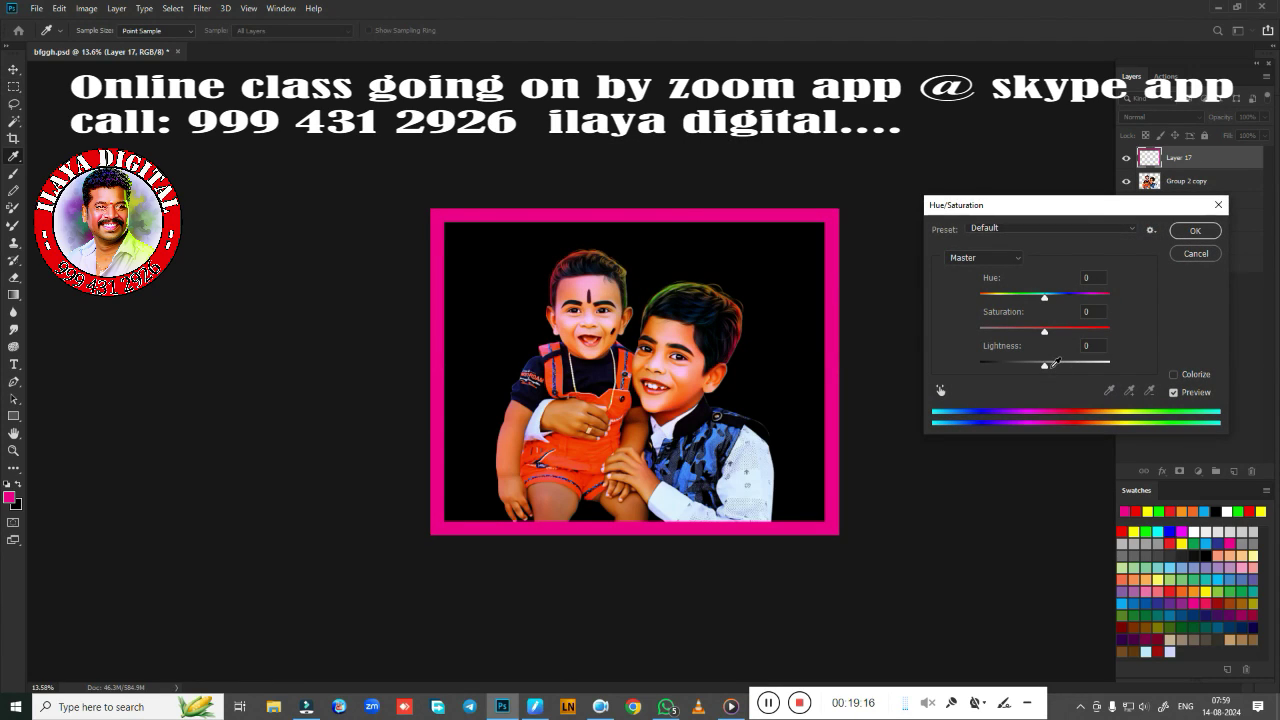
left_click_drag(1050, 363, 1110, 363)
key("Return")
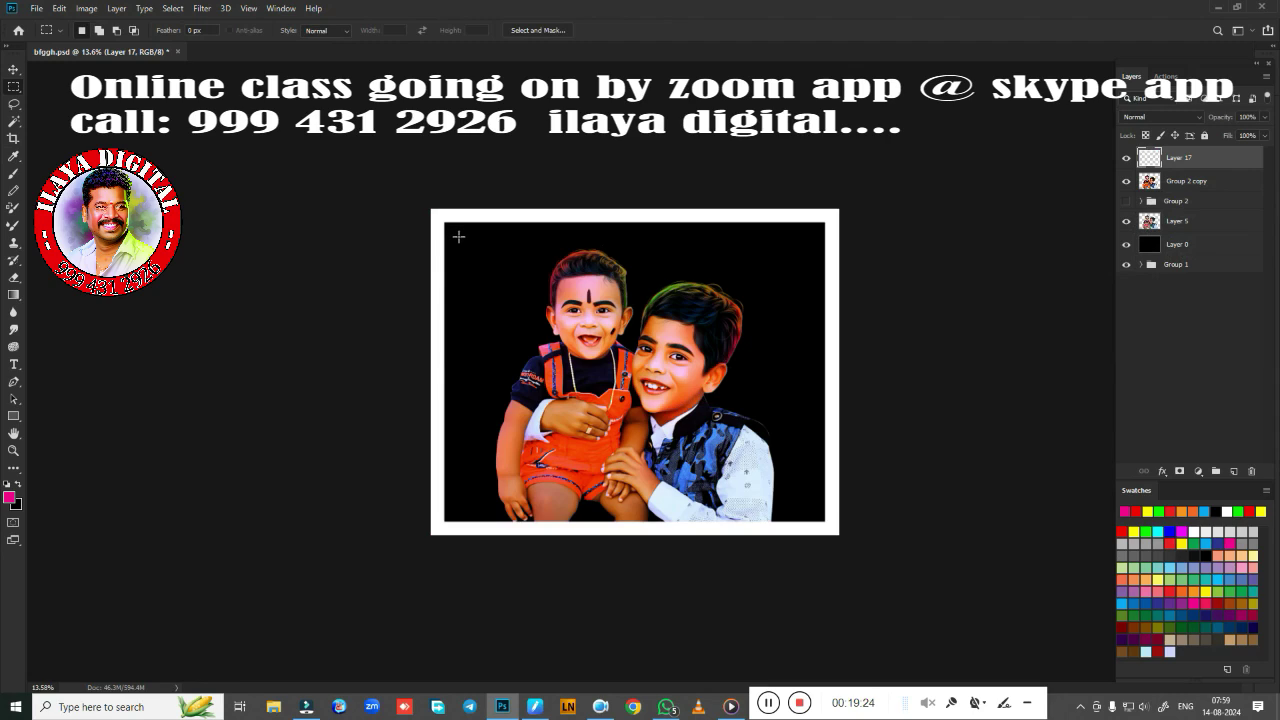
Stroke a rectangle just inside the white border with a 5 px pale pink line
left_click_drag(458, 236, 804, 508)
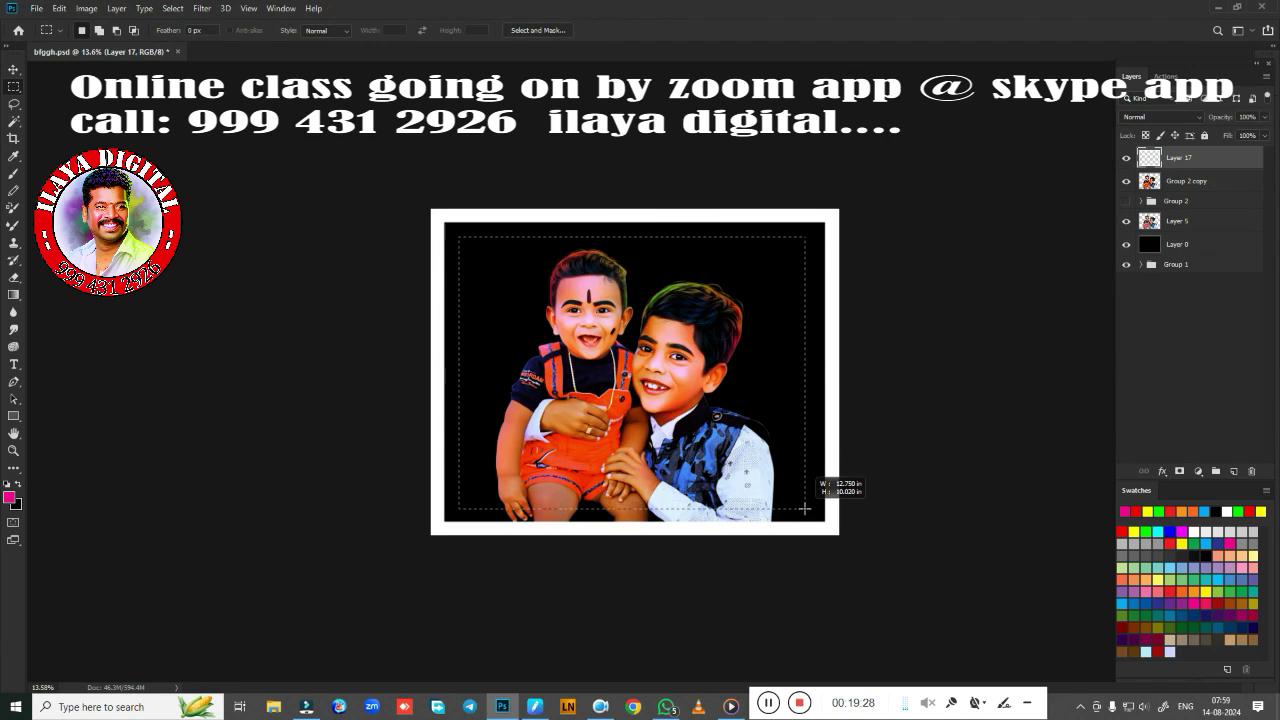
left_click_drag(804, 508, 810, 504)
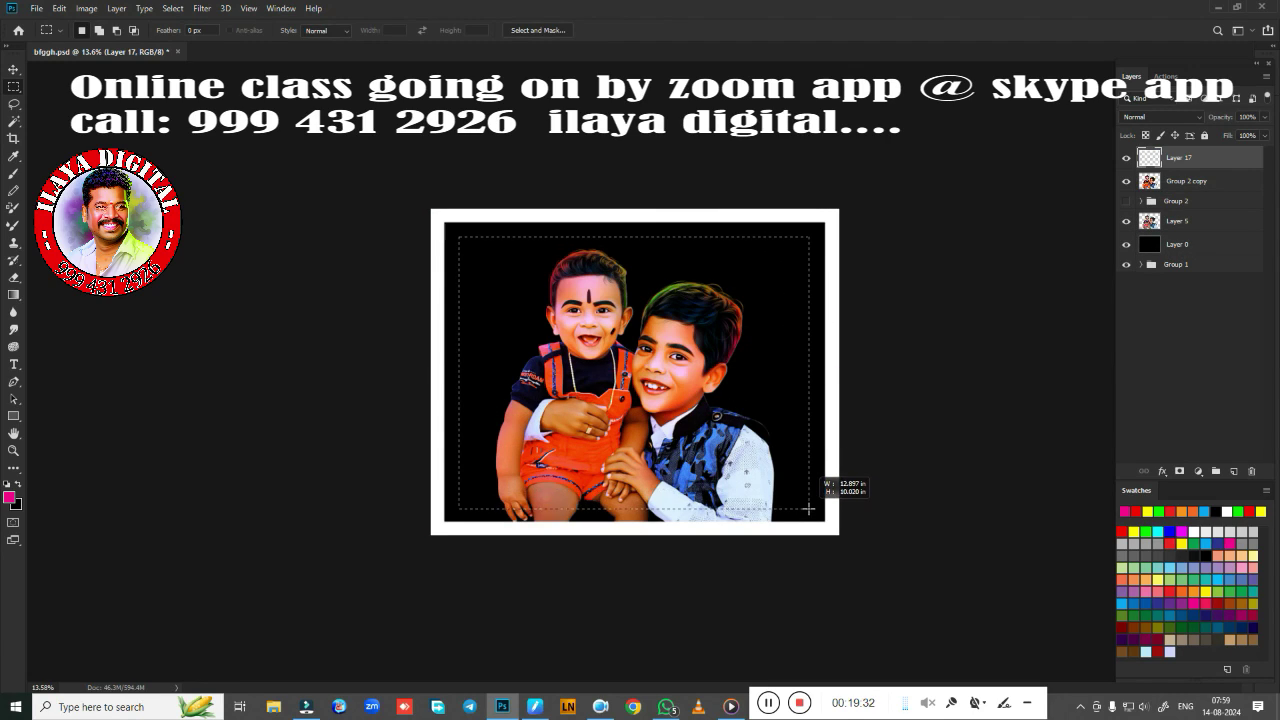
right_click(810, 504)
left_click(903, 437)
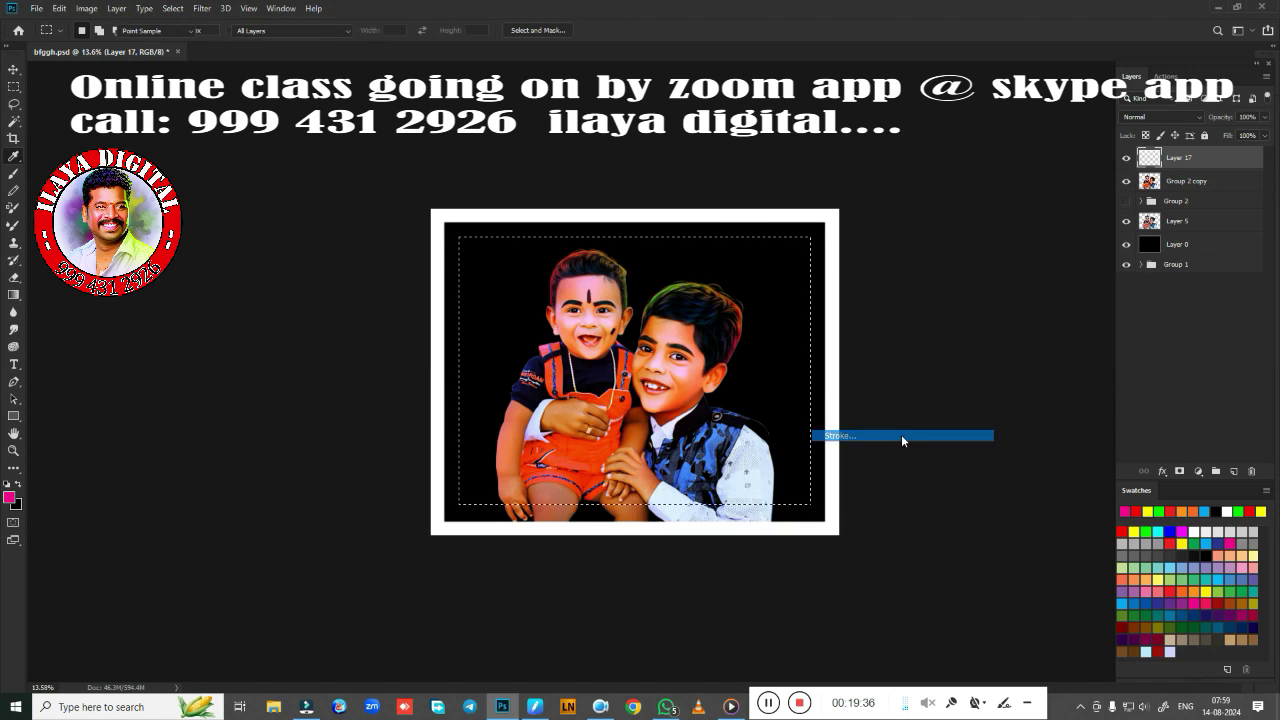
left_click(590, 209)
left_click(785, 494)
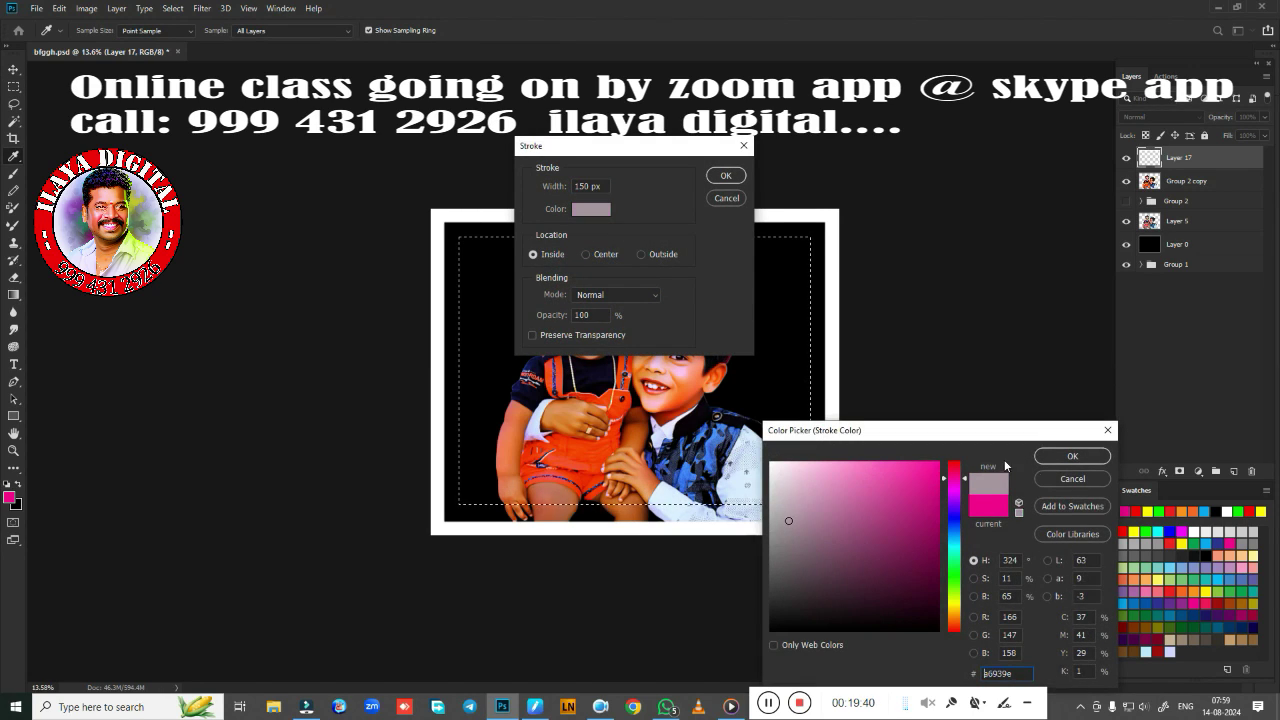
left_click(1072, 455)
type("5")
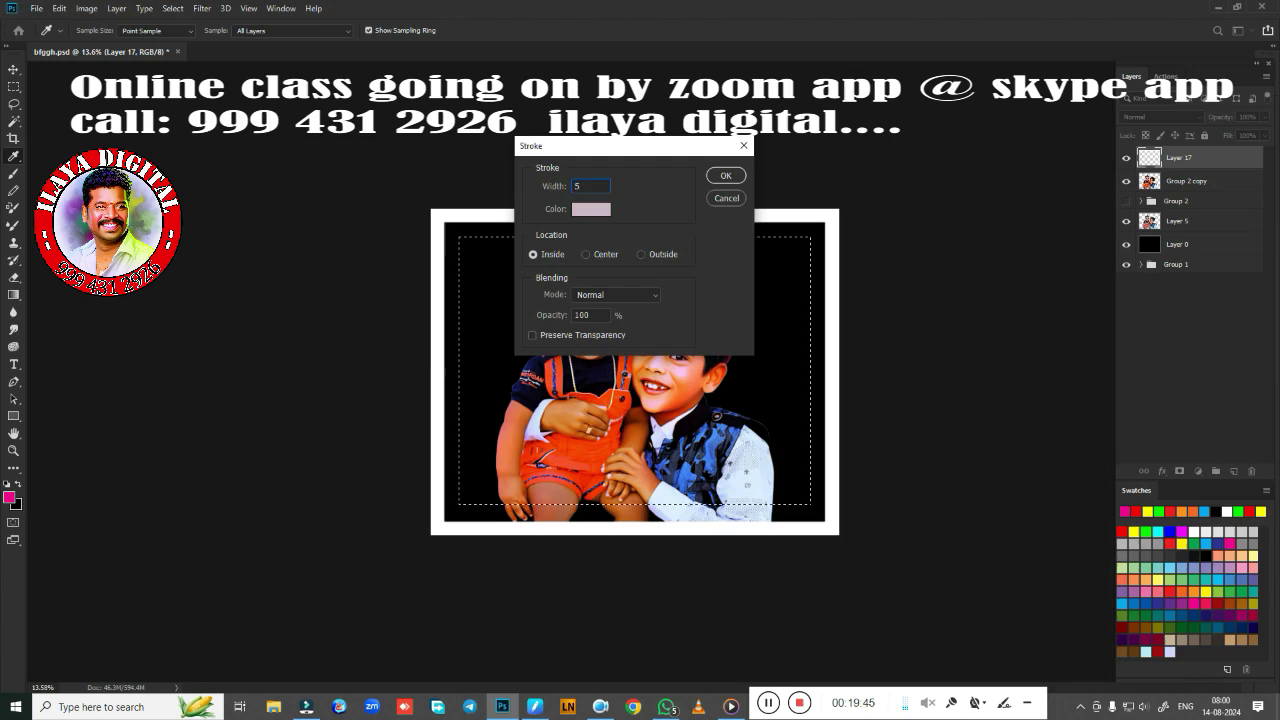
left_click(596, 258)
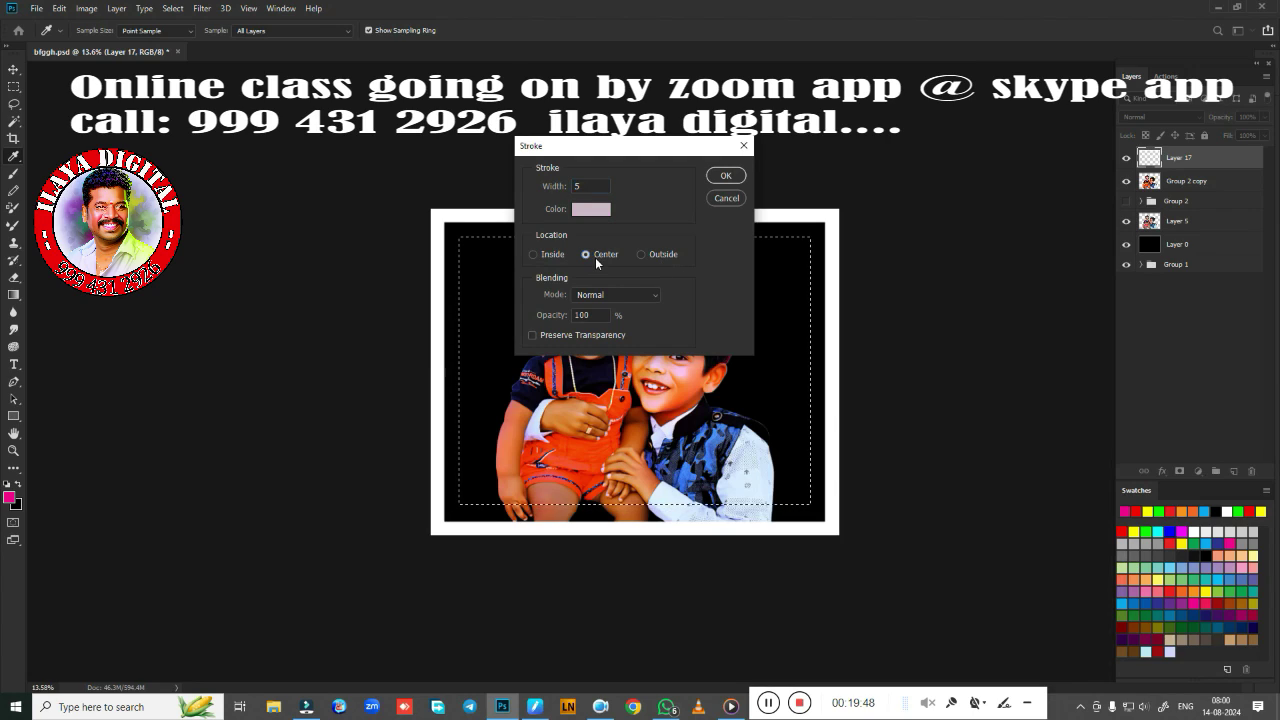
double_click(585, 315)
type("5")
type("m")
left_click(726, 175)
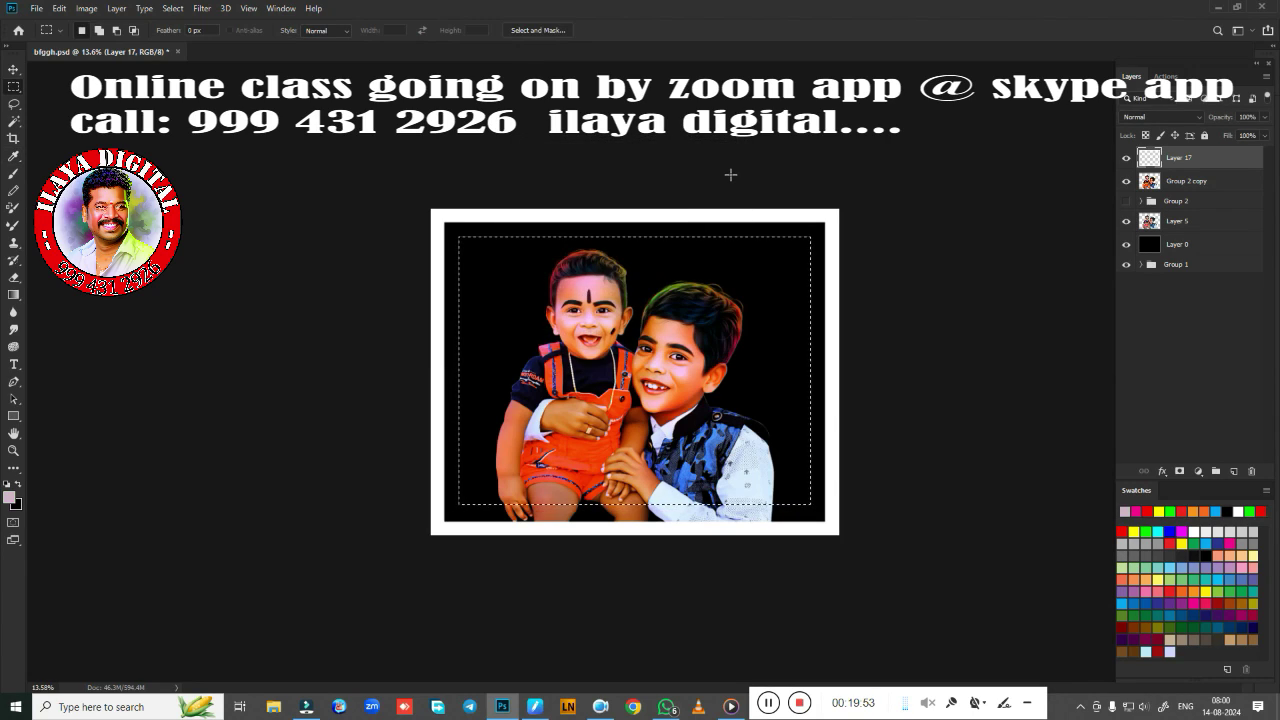
key("ctrl+d")
Scale the portrait layers, Layer 5 and Group 1 to about 93% and nudge them right
left_click(1186, 181)
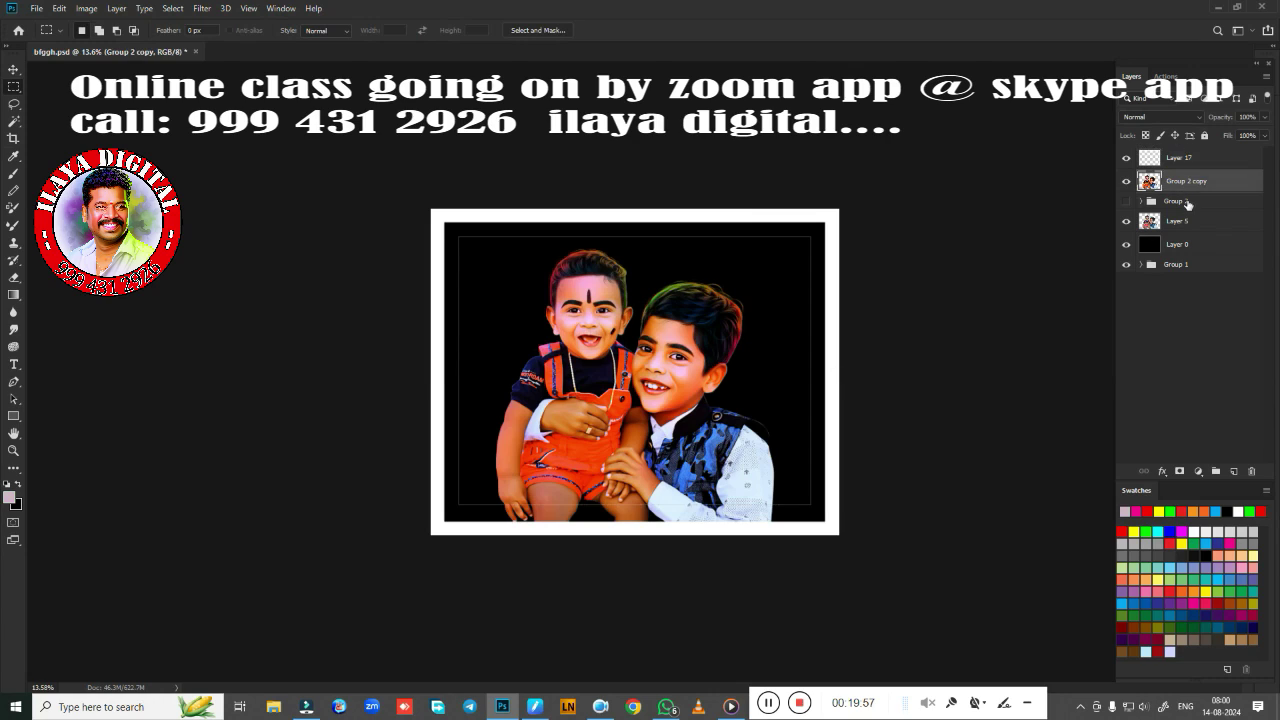
left_click(1178, 221, "ctrl")
left_click(1176, 264, "ctrl")
key("ctrl+t")
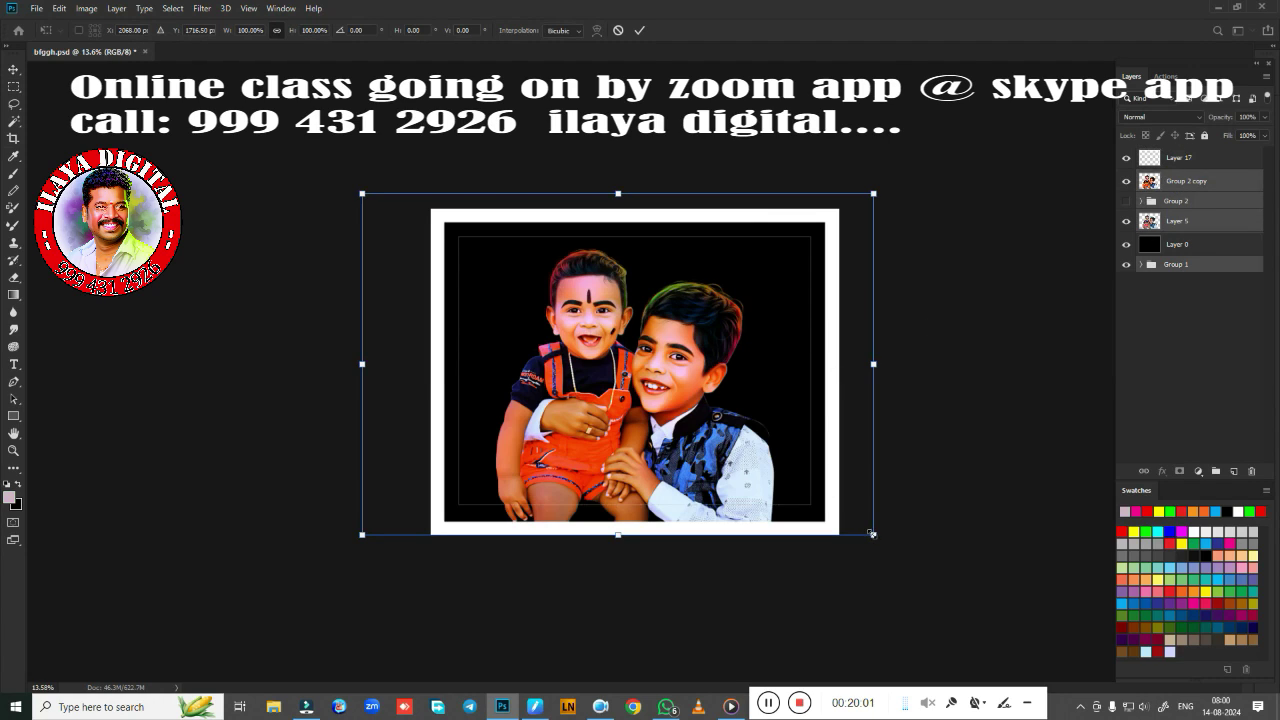
left_click_drag(872, 534, 838, 514)
left_click_drag(690, 396, 705, 397)
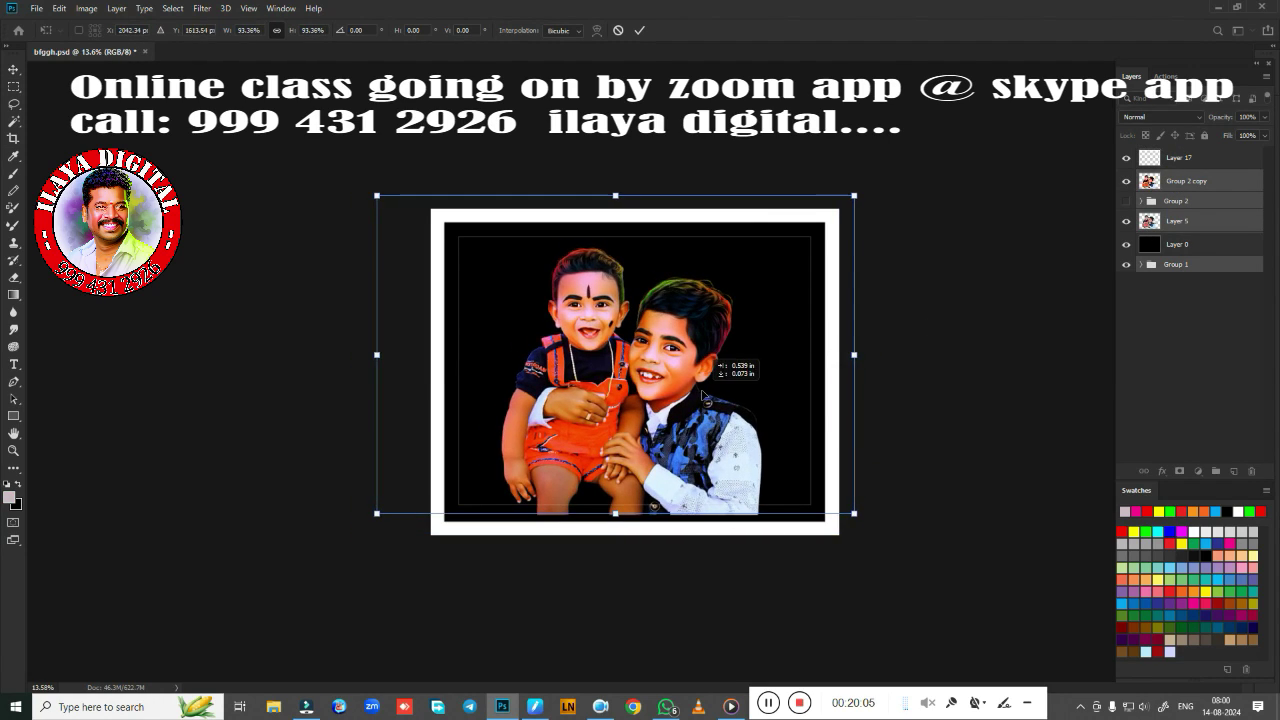
key("Return")
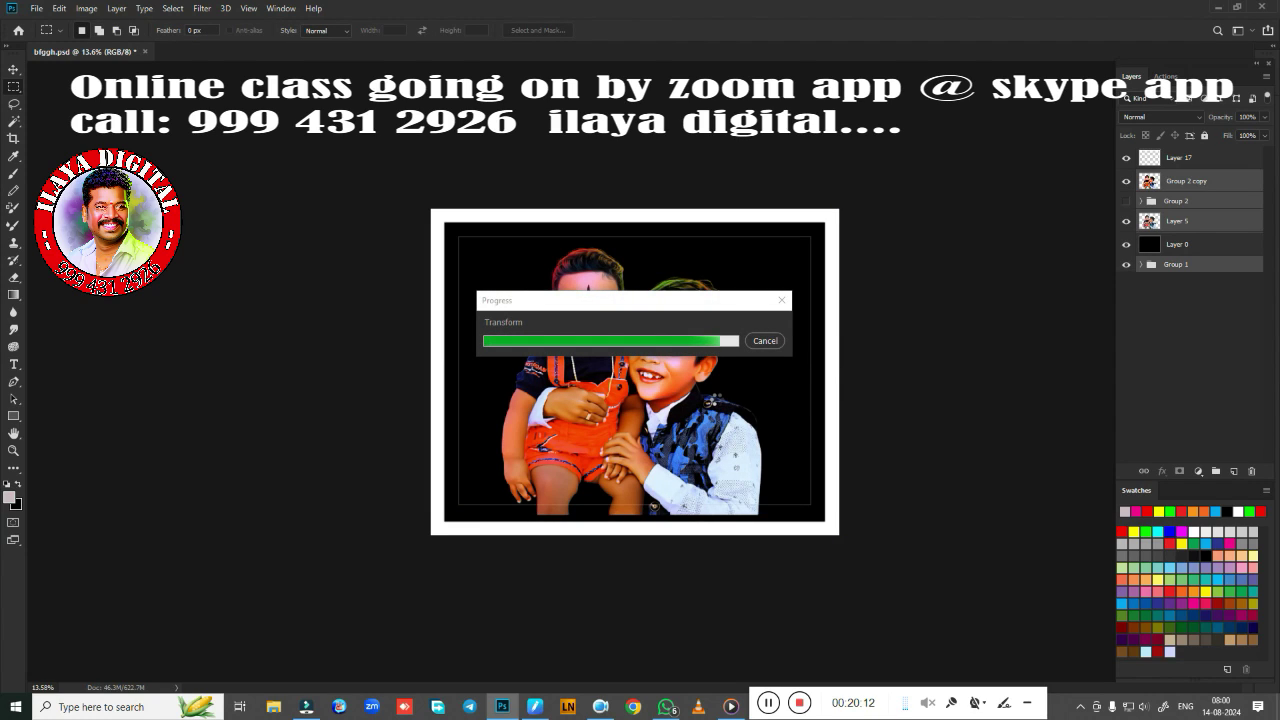
Select a strip along the portrait's bottom on Group 2 copy and hide Layer 5
scroll(790, 466, "up", 5)
scroll(790, 466, "down", 5)
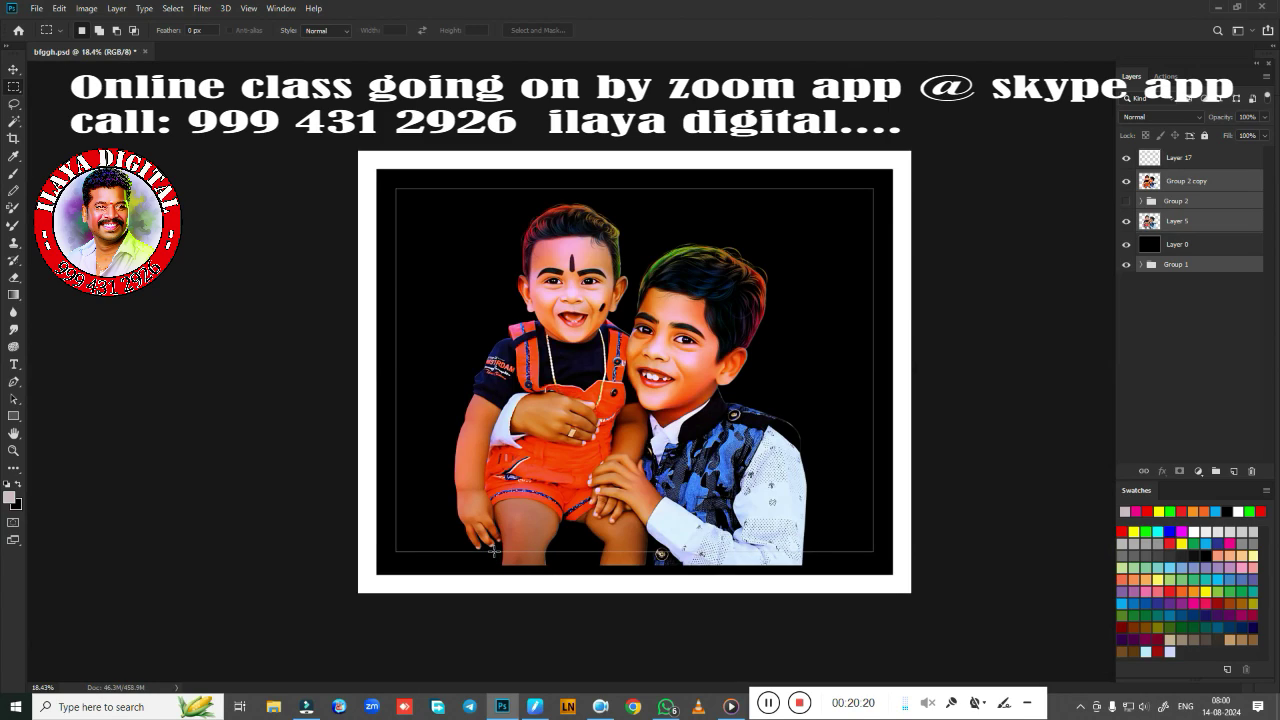
left_click_drag(493, 550, 824, 605)
left_click(1210, 190)
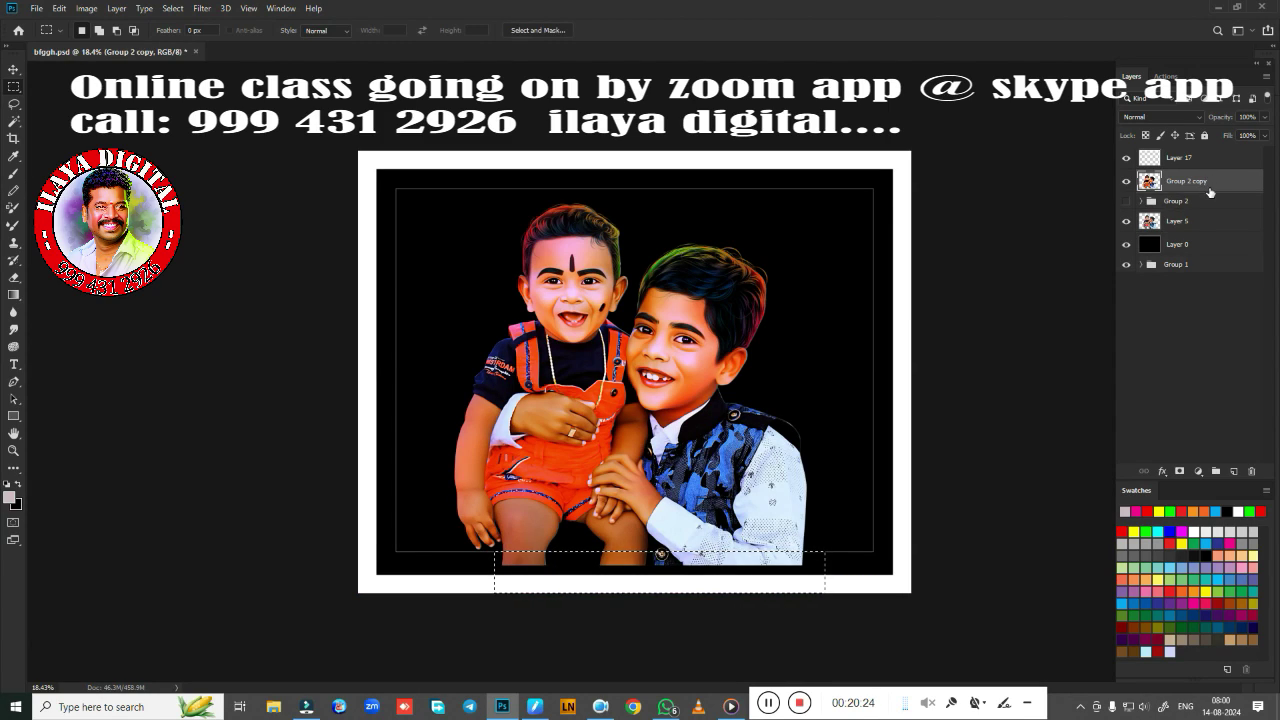
left_click(1127, 221)
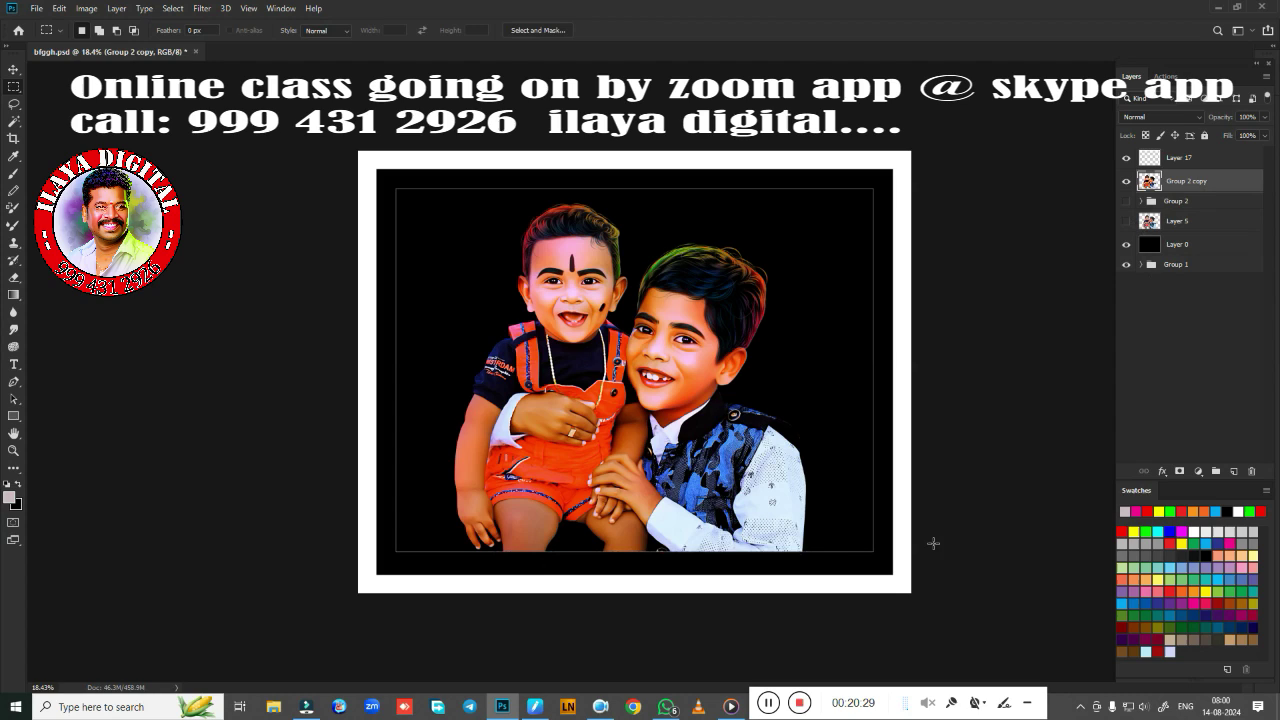
Open the ilaya.jpg painted image
left_click(36, 8)
left_click(45, 32)
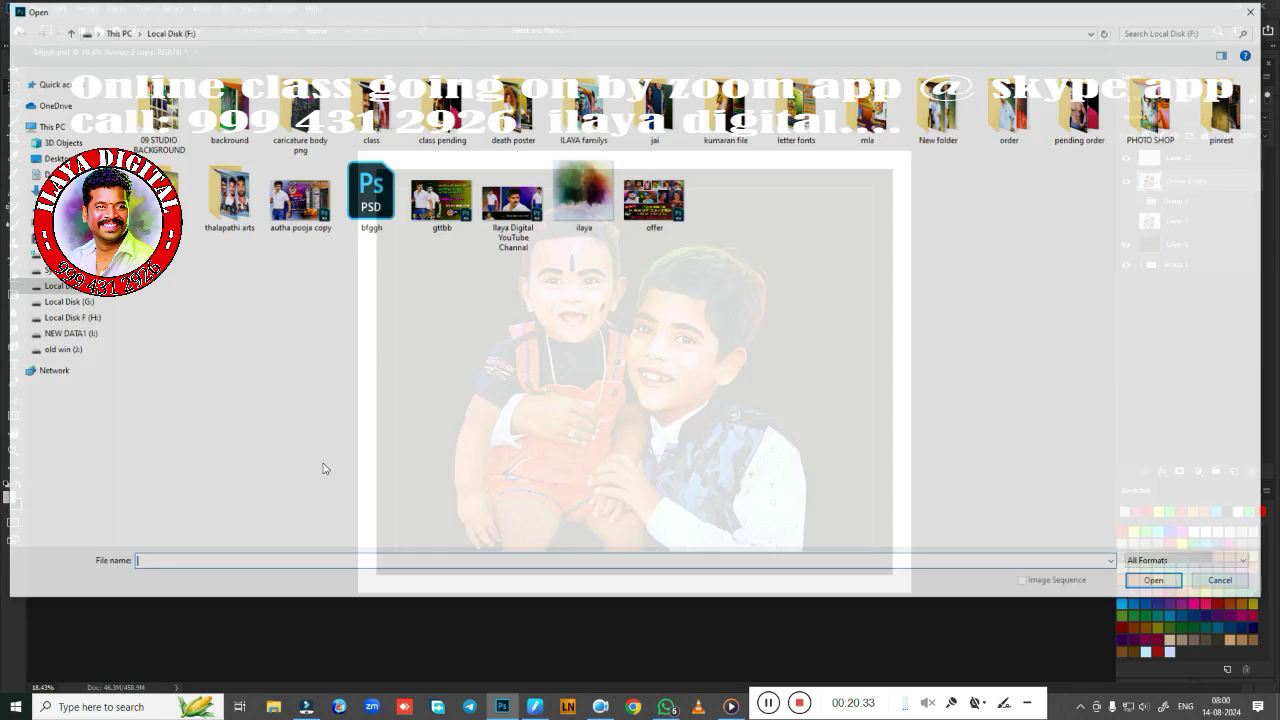
left_click(585, 195)
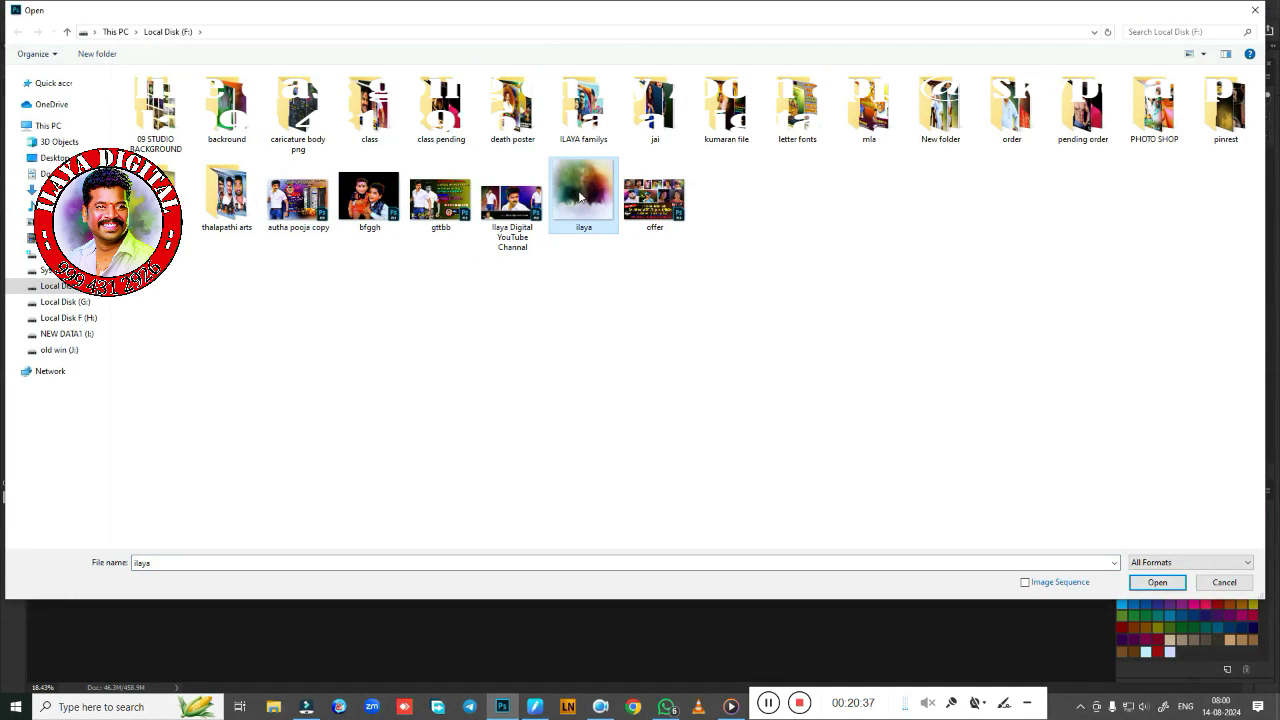
key("Return")
Drag ilaya.jpg into bfggh.psd as a new layer, discarding a test text layer
key("v")
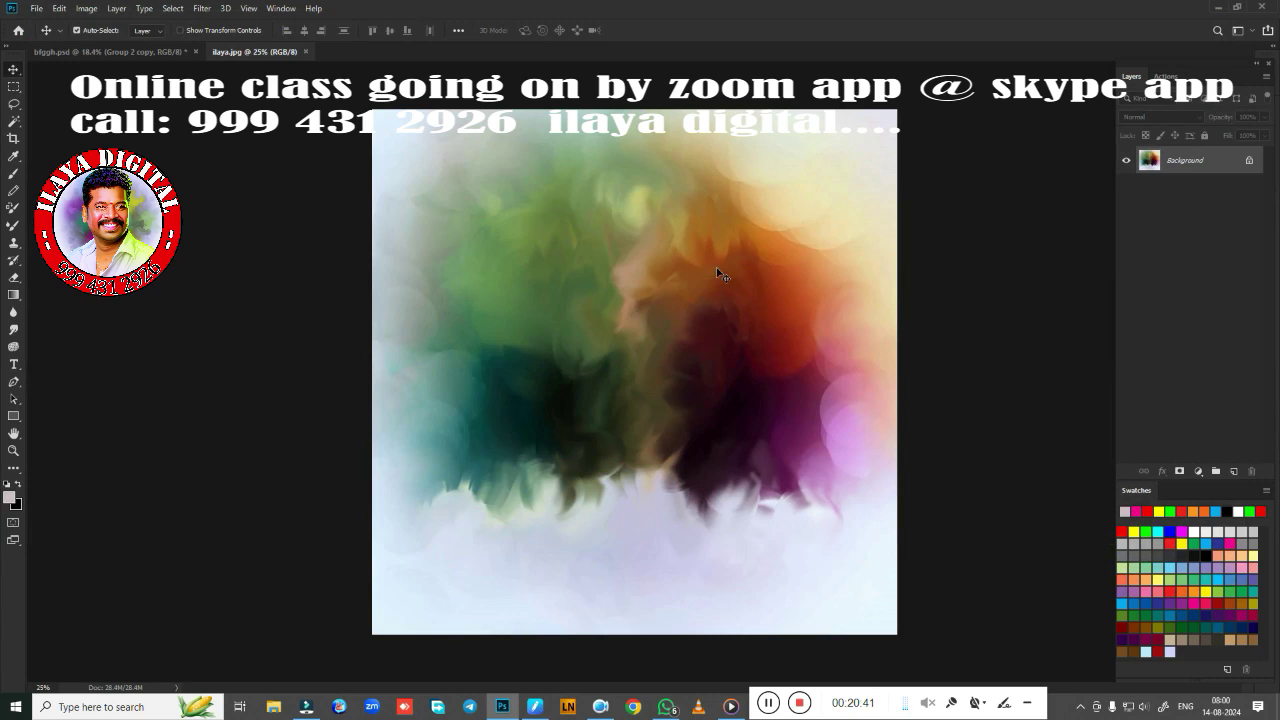
left_click_drag(716, 267, 584, 370)
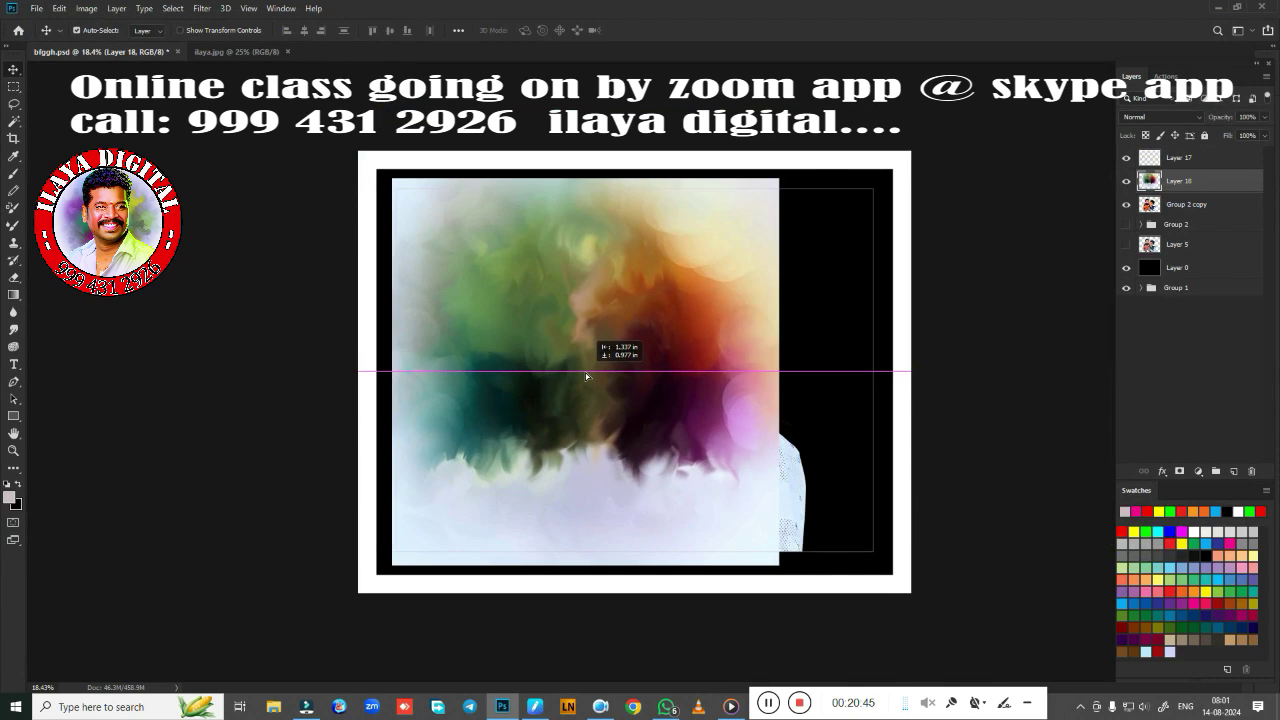
key("t")
left_click(712, 372)
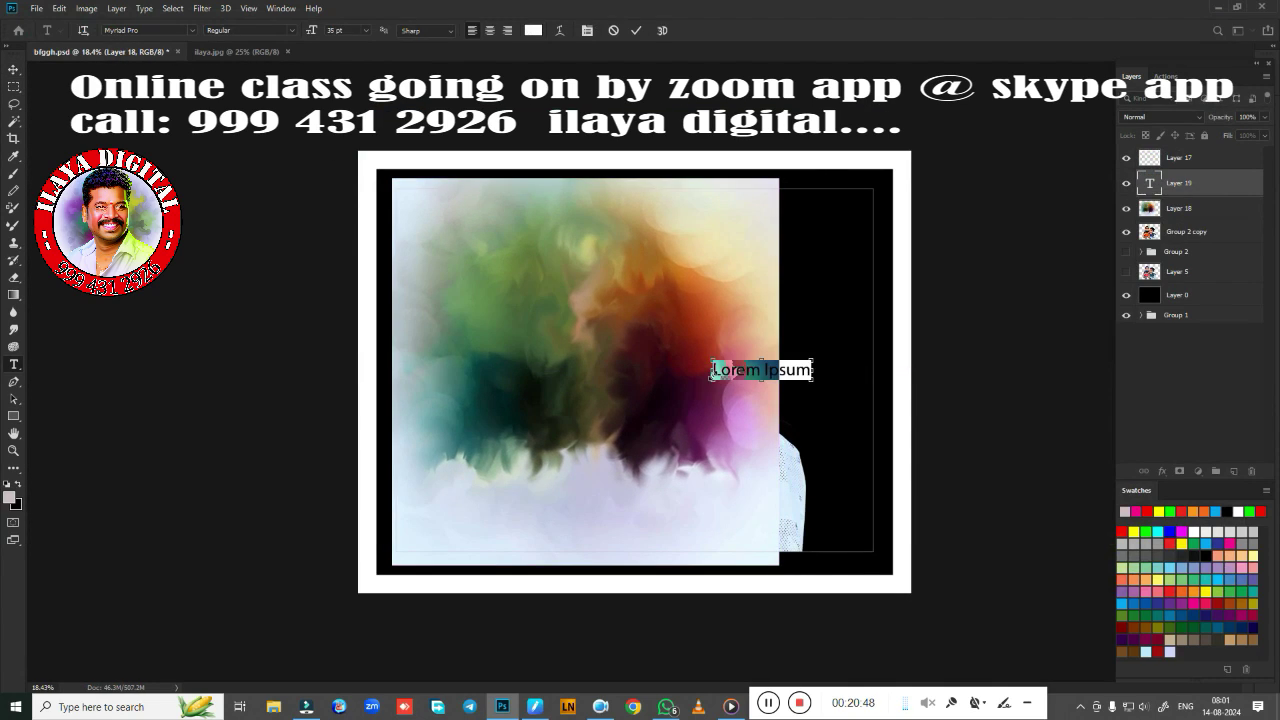
left_click(755, 460)
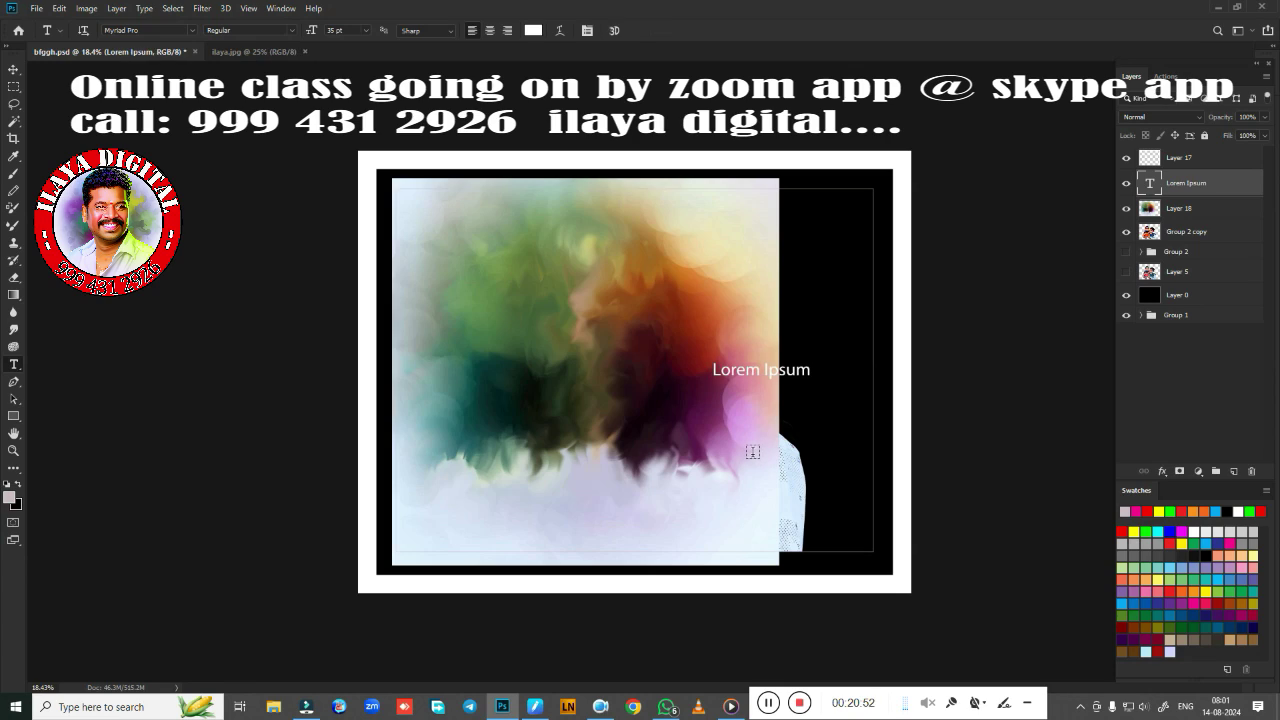
key("Delete")
key("ctrl+t")
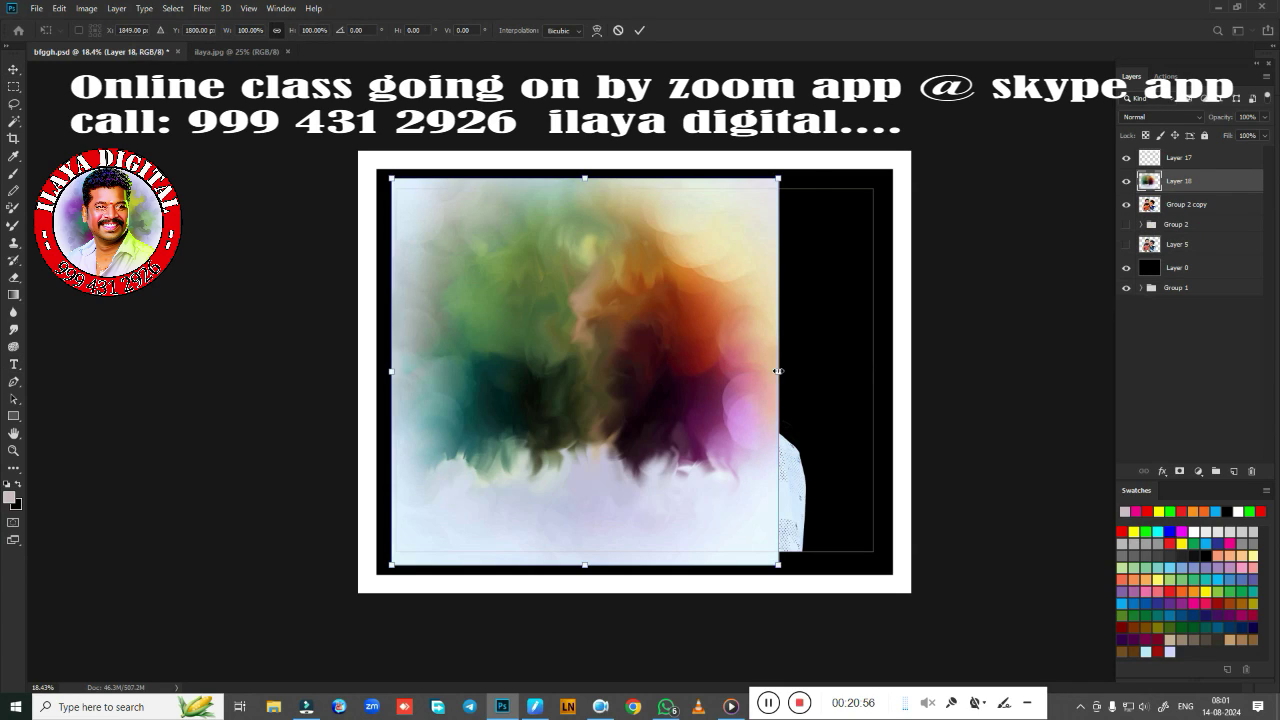
Stretch the watercolour background layer to fill the whole frame
left_click_drag(778, 371, 892, 371)
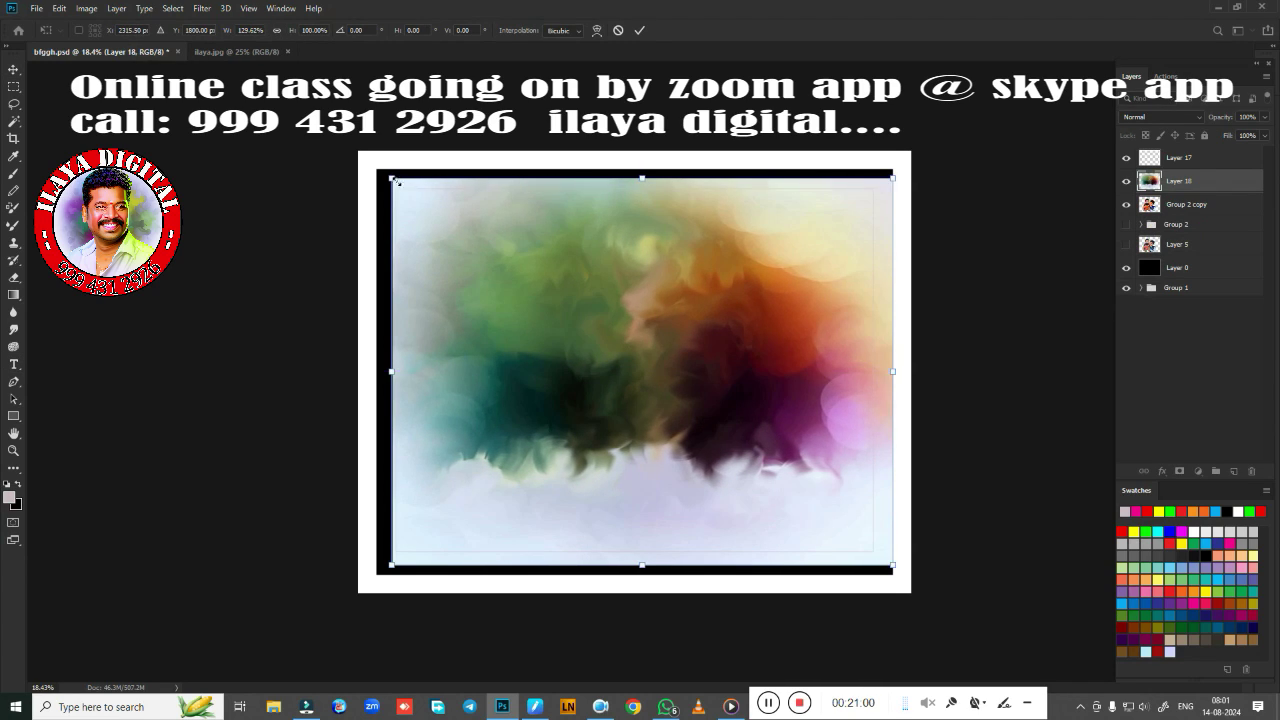
left_click_drag(394, 180, 358, 170)
left_click_drag(625, 565, 630, 643)
key("Return")
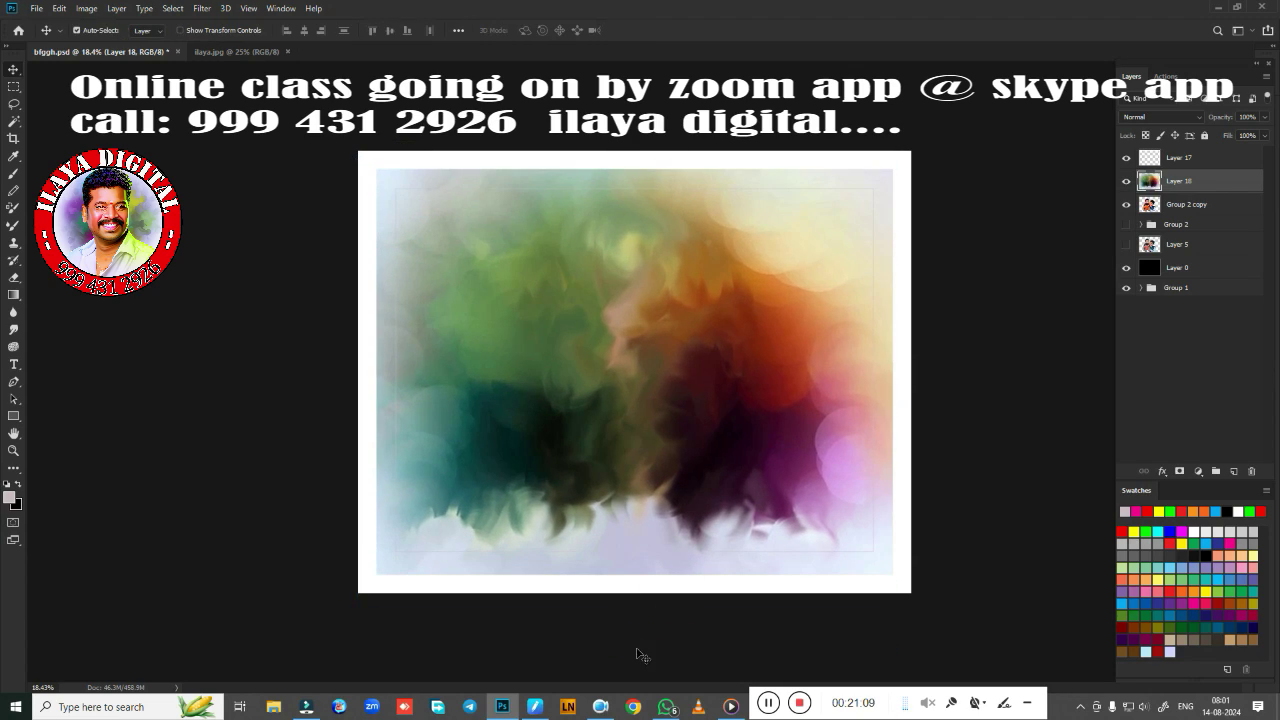
Send Layer 18 down behind the portrait and start darkening it with Hue/Saturation
key("ctrl+bracketleft")
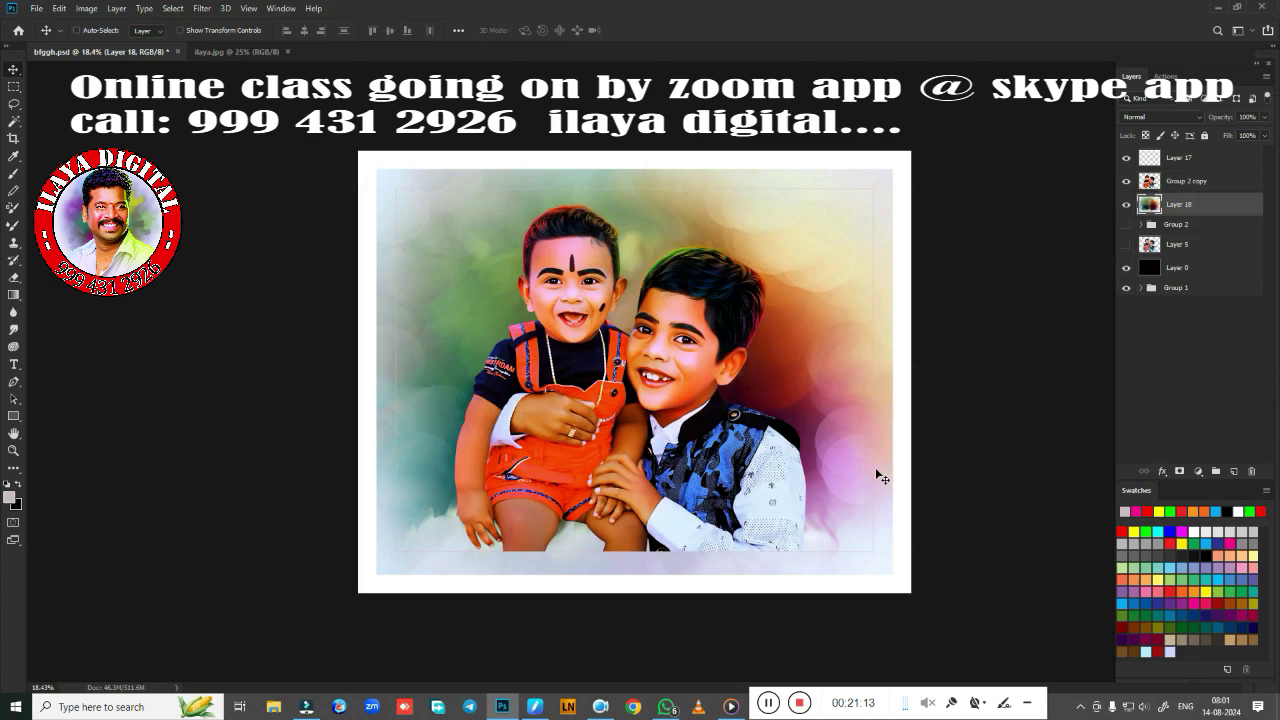
key("ctrl+bracketleft")
key("ctrl+bracketleft")
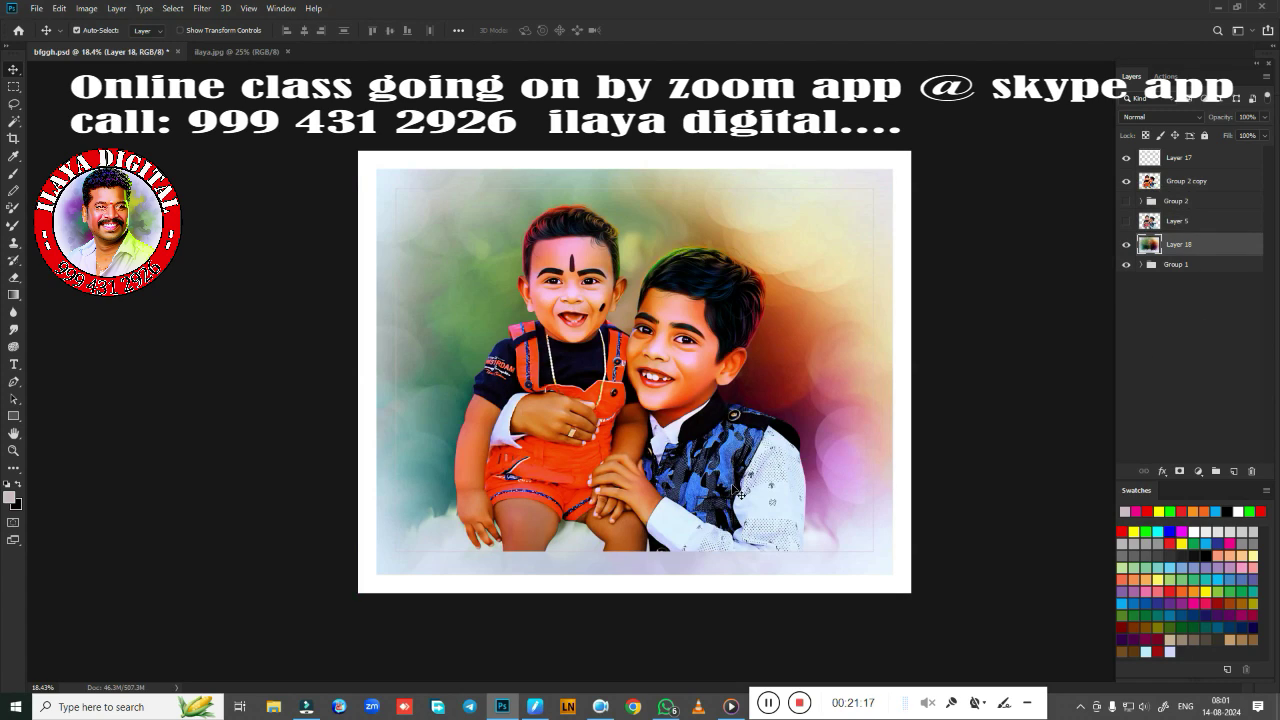
key("ctrl+u")
Darken and enrich the background with two Hue/Saturation passes (Saturation +45, Lightness -34)
mouse_move(1044, 331)
left_mouse_down()
mouse_move(1019, 331)
mouse_move(1034, 366)
mouse_move(1007, 366)
left_mouse_up()
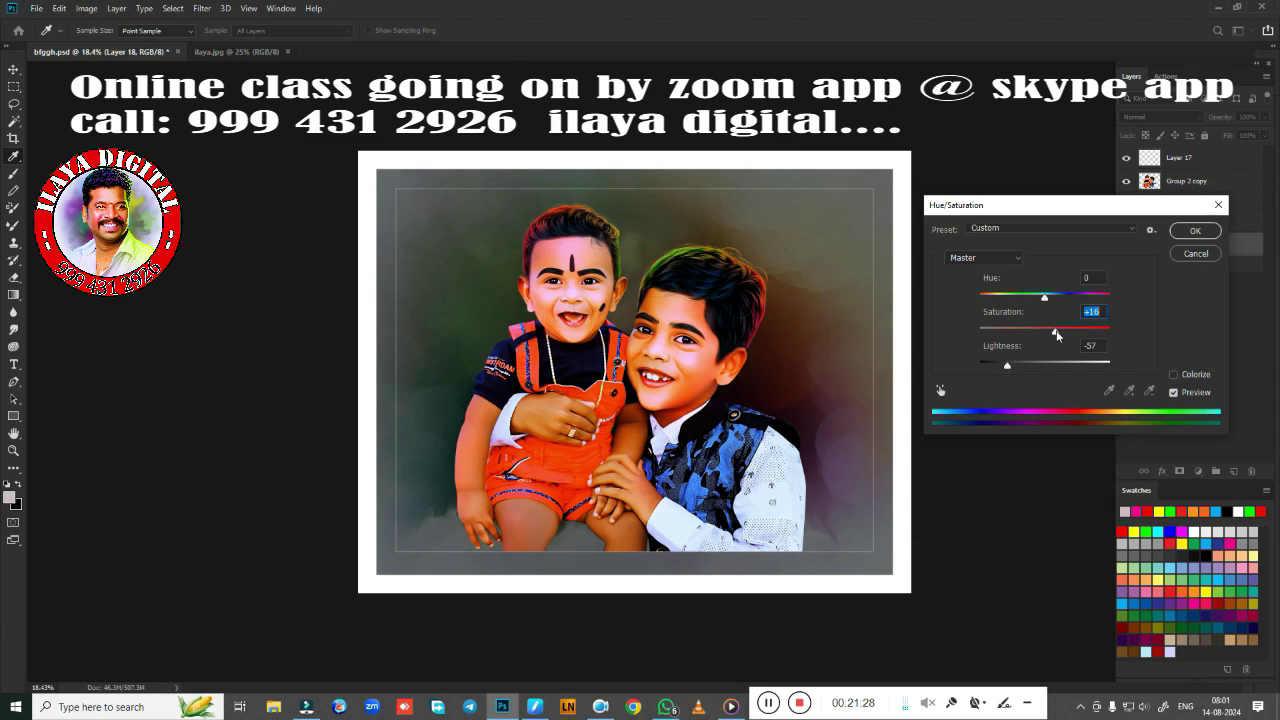
left_click(1190, 232)
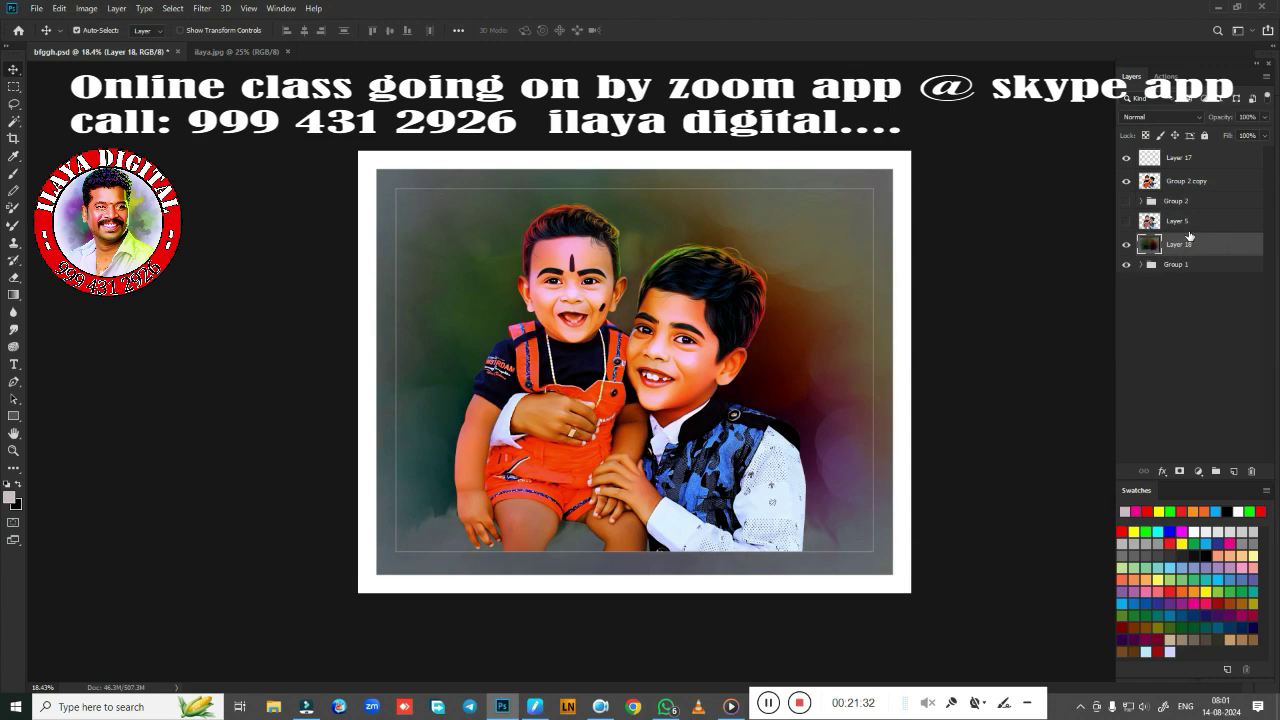
key("ctrl+u")
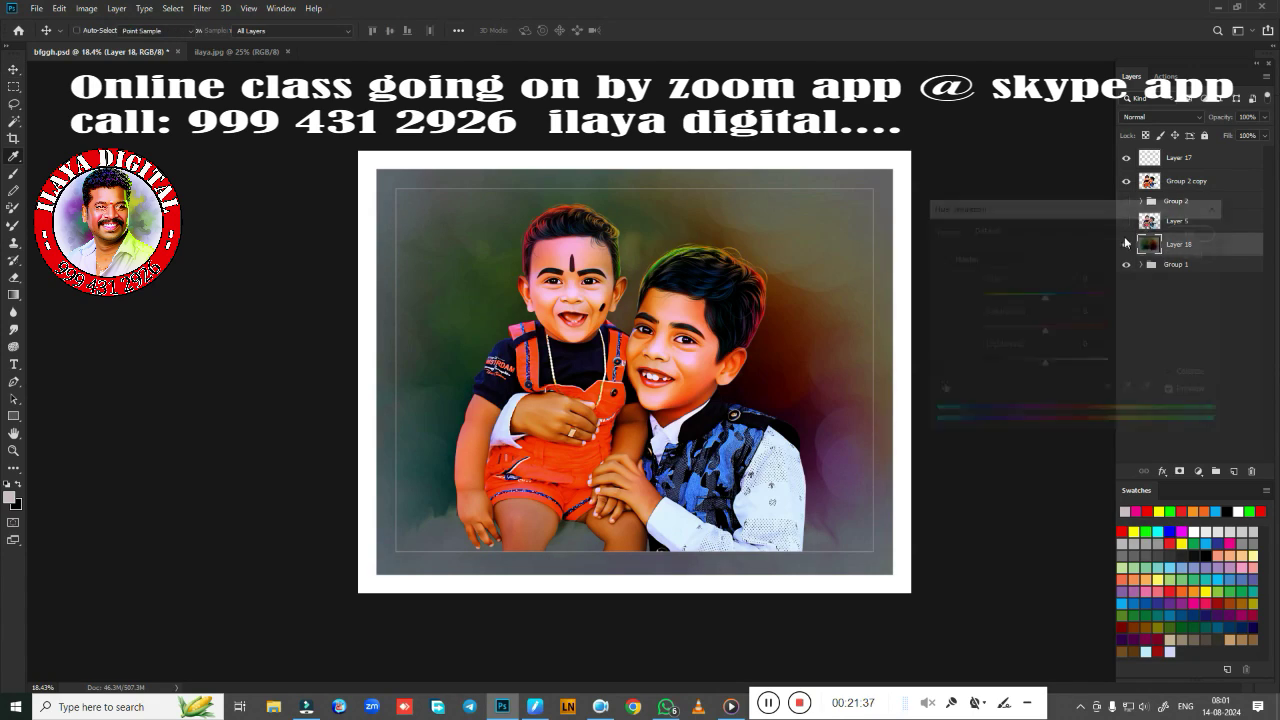
left_click_drag(1046, 366, 1023, 366)
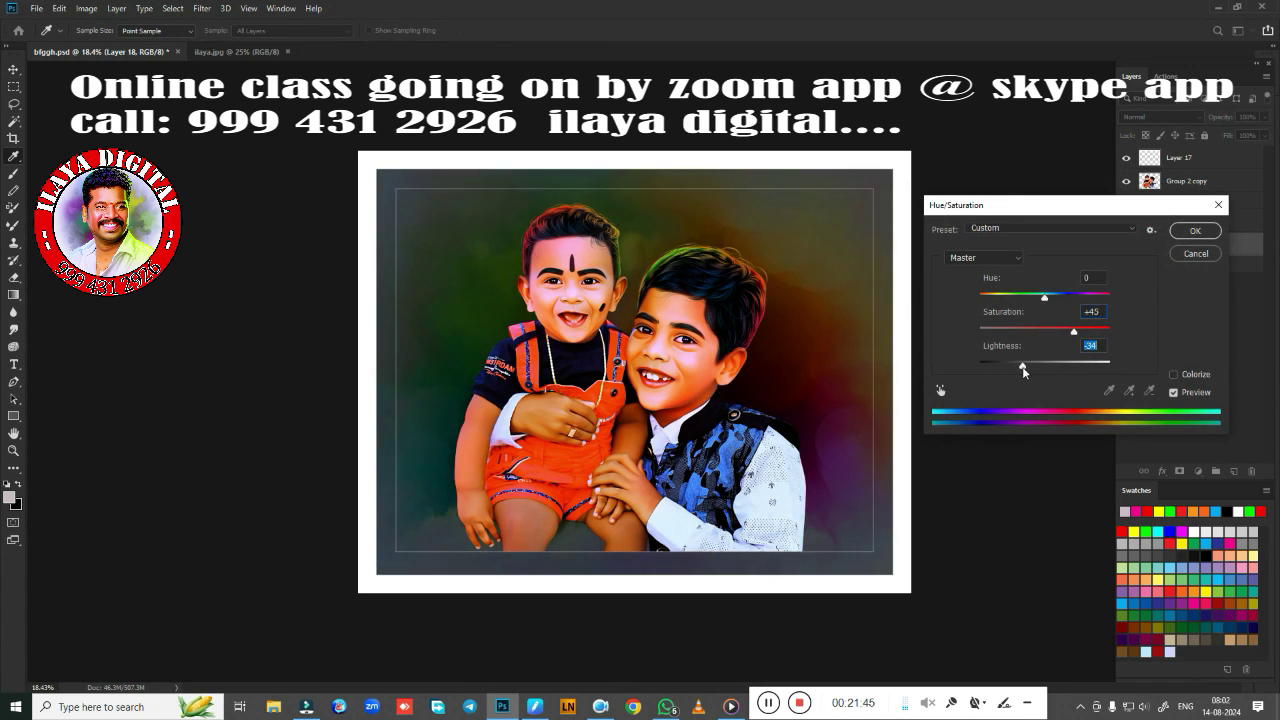
left_click_drag(1023, 370, 1022, 371)
key("Return")
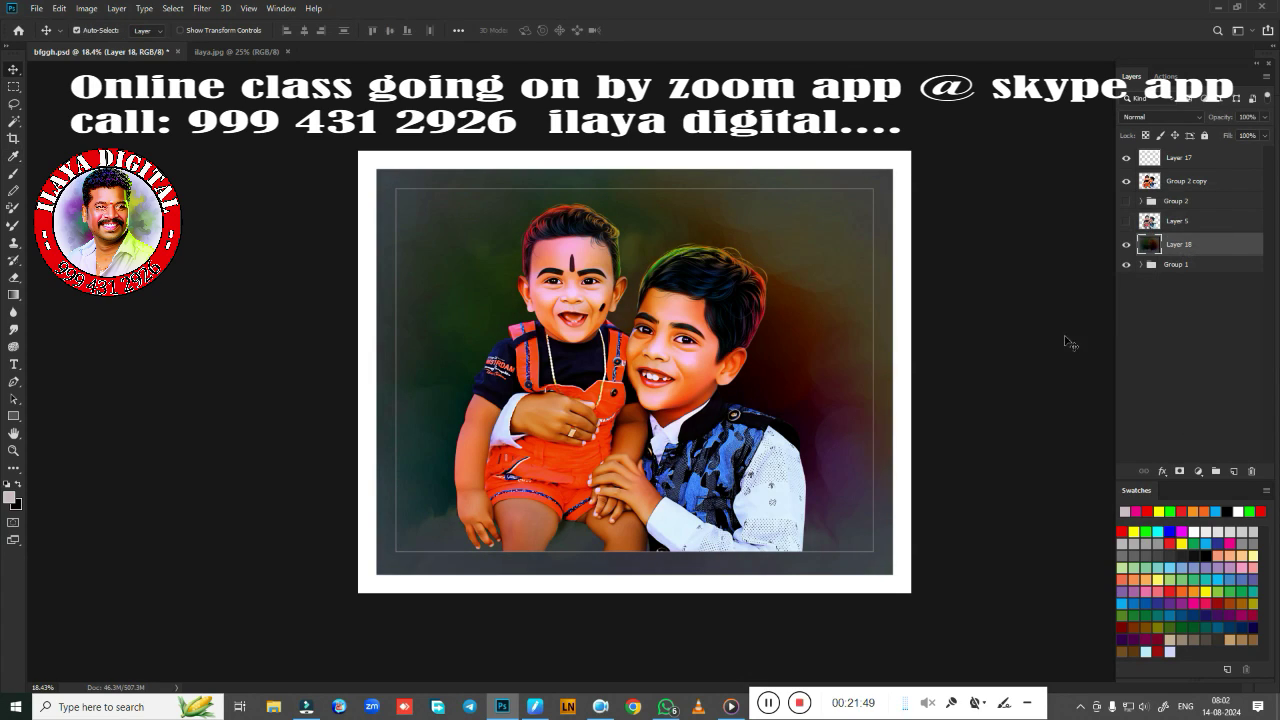
Check the image size without changing it, then make Layer 5 visible again
key("ctrl+alt+i")
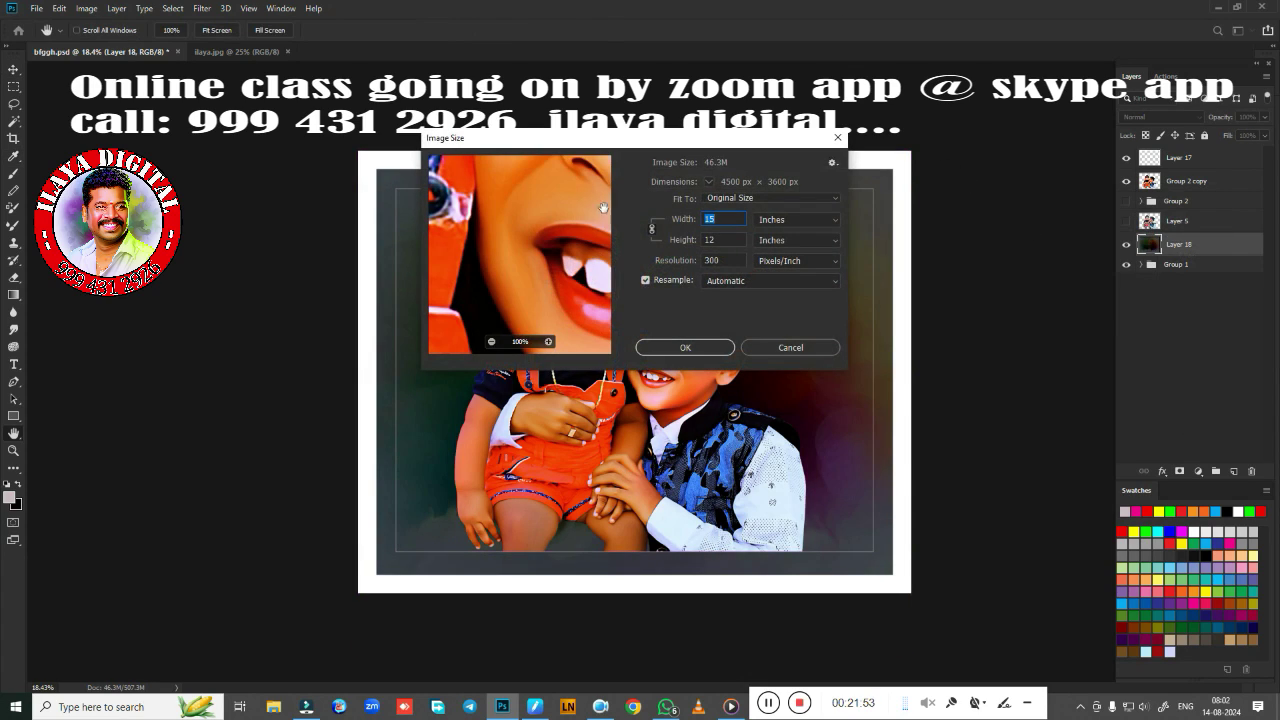
key("Escape")
left_click(1126, 221)
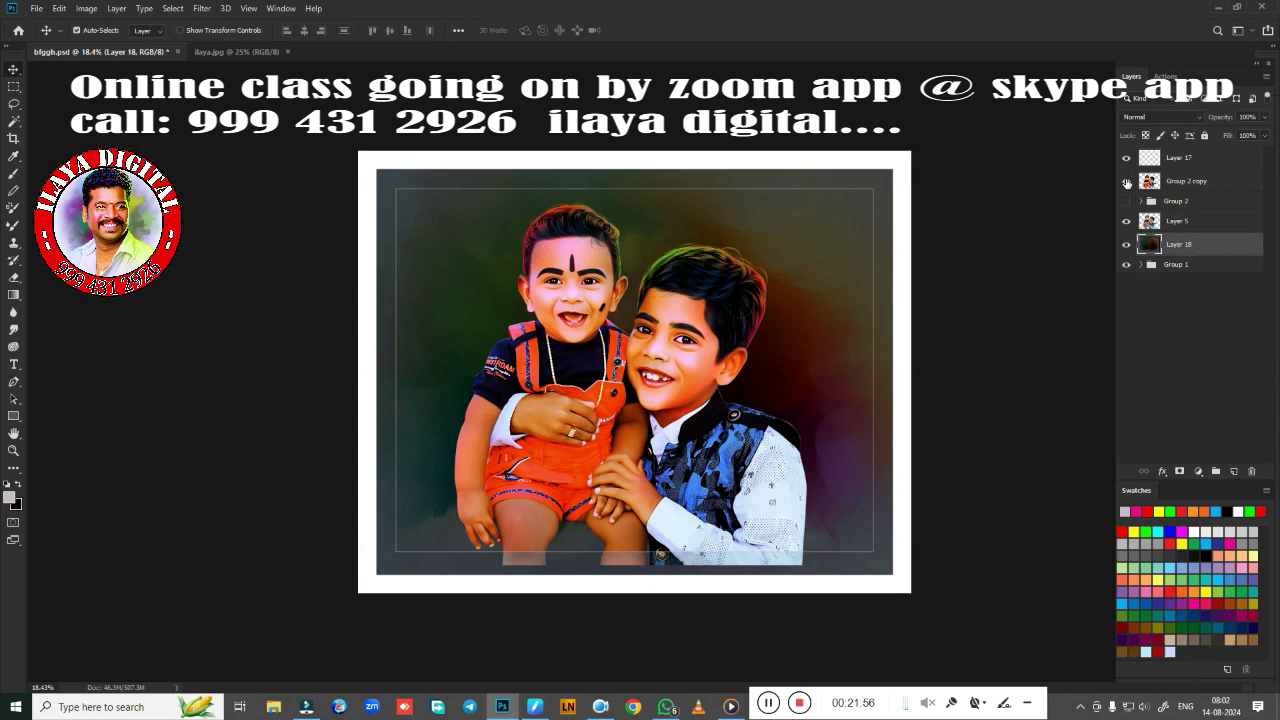